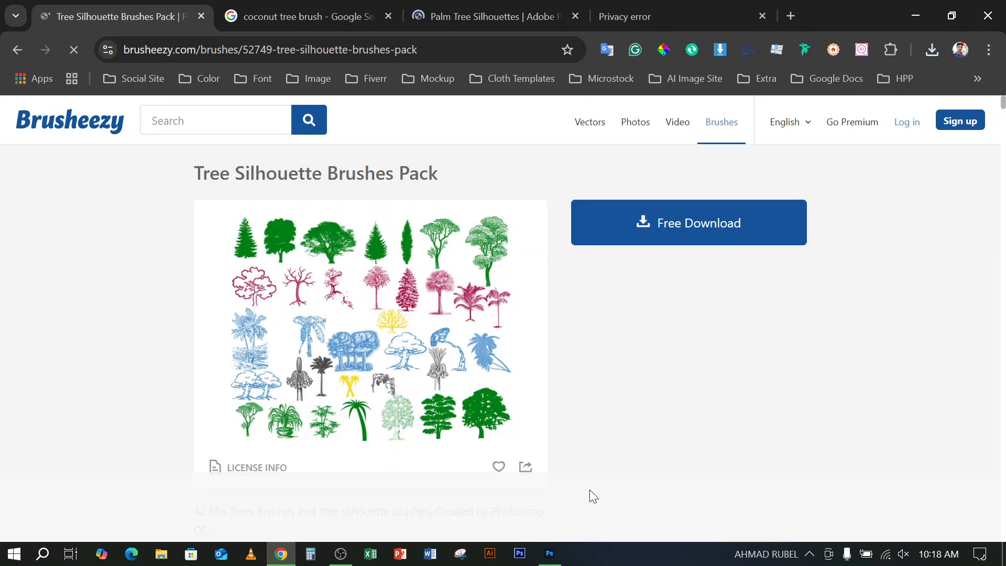
Extract the downloaded tree brushes archive in the Downloads folder into a folder of the same name
{"action": "left_click", "coordinate": [162, 555]}
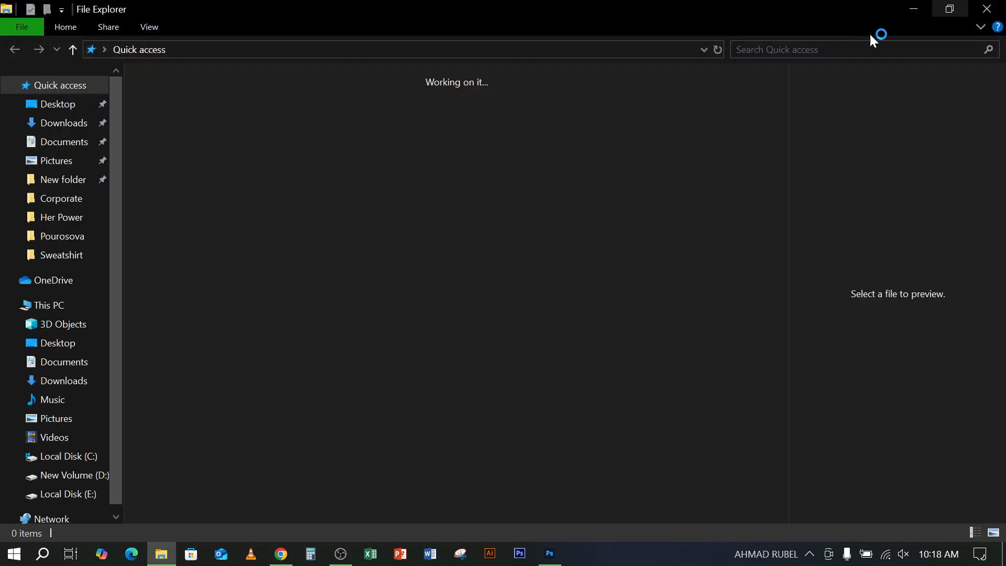
{"action": "left_click", "coordinate": [42, 123]}
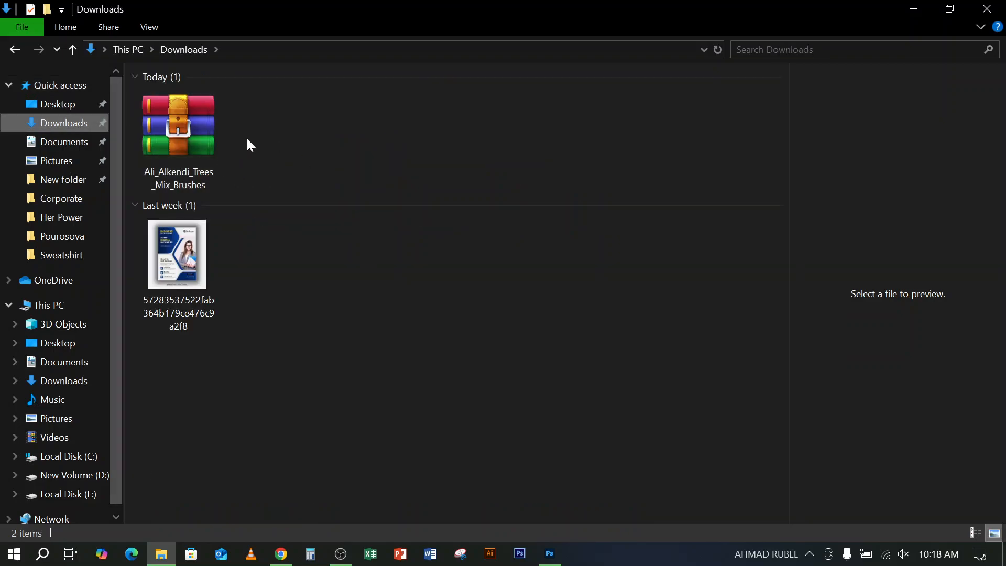
{"action": "left_click", "coordinate": [198, 129]}
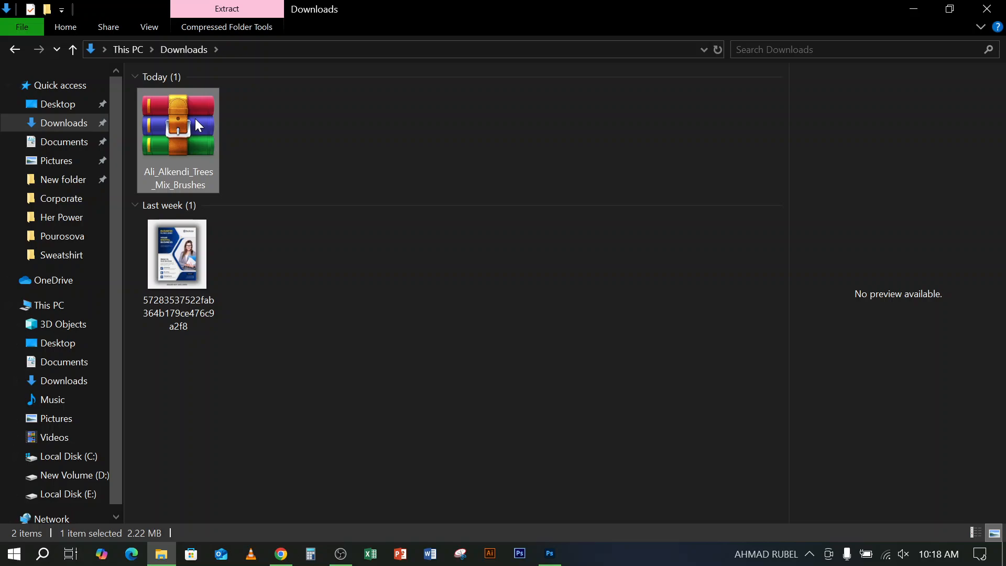
{"action": "right_click", "coordinate": [196, 119]}
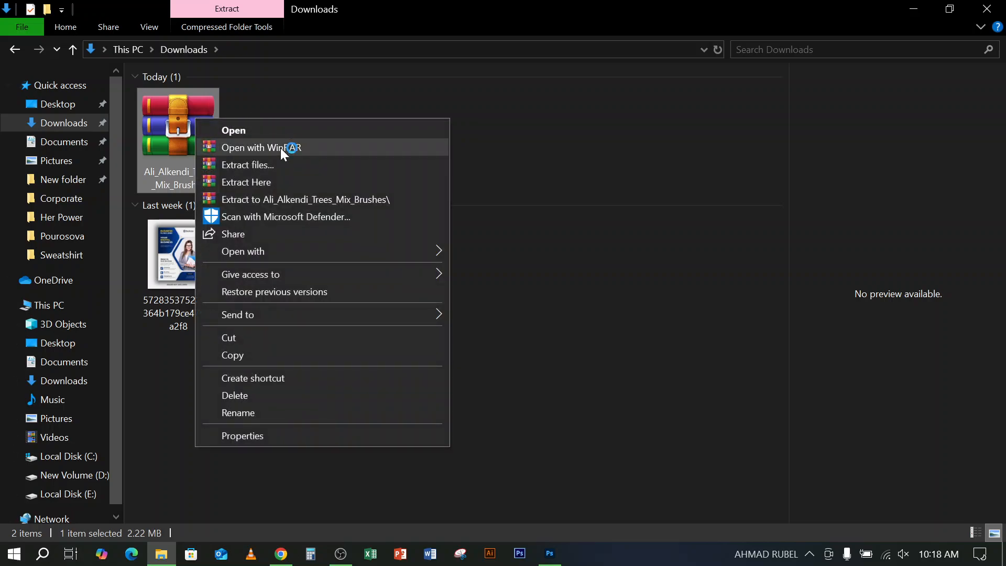
{"action": "left_click", "coordinate": [271, 199]}
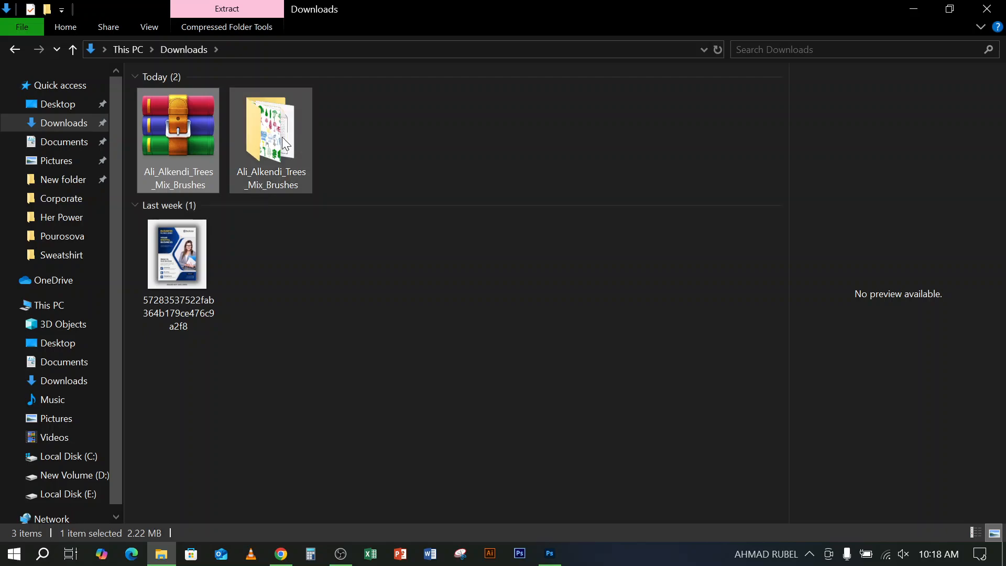
Open the extracted tree brushes folder and display its files as large thumbnails
{"action": "left_click", "coordinate": [286, 144]}
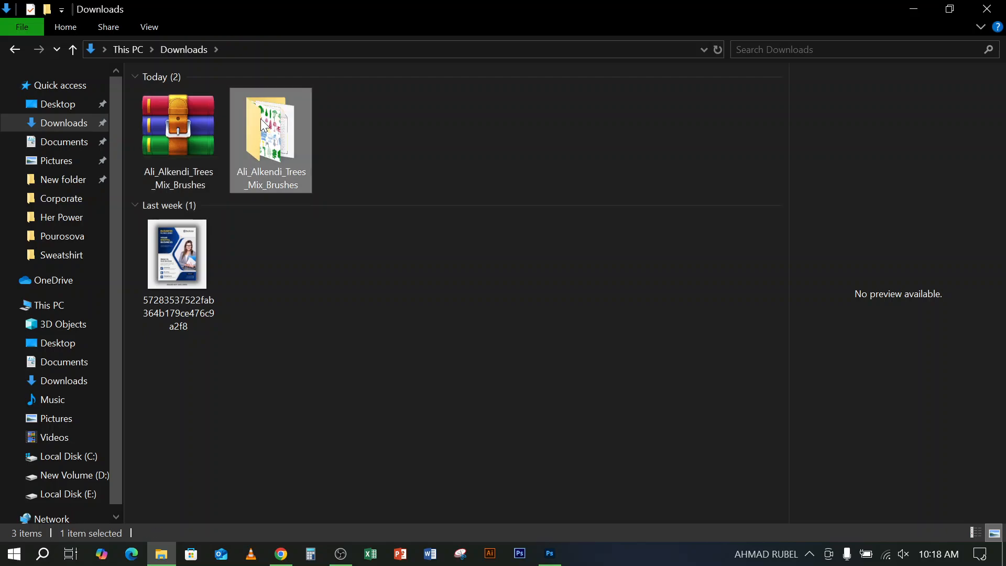
{"action": "double_click", "coordinate": [283, 181]}
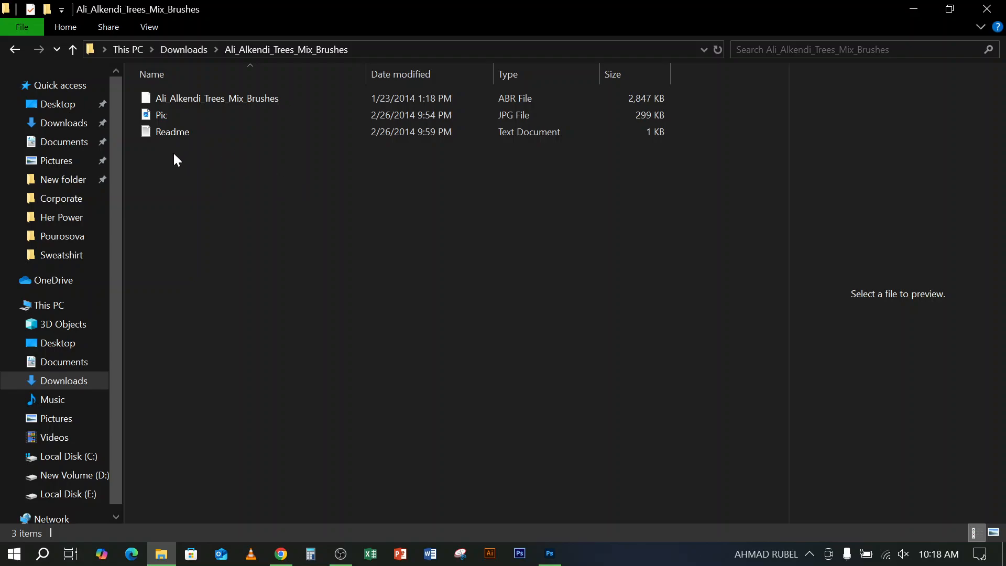
{"action": "left_click", "coordinate": [171, 97]}
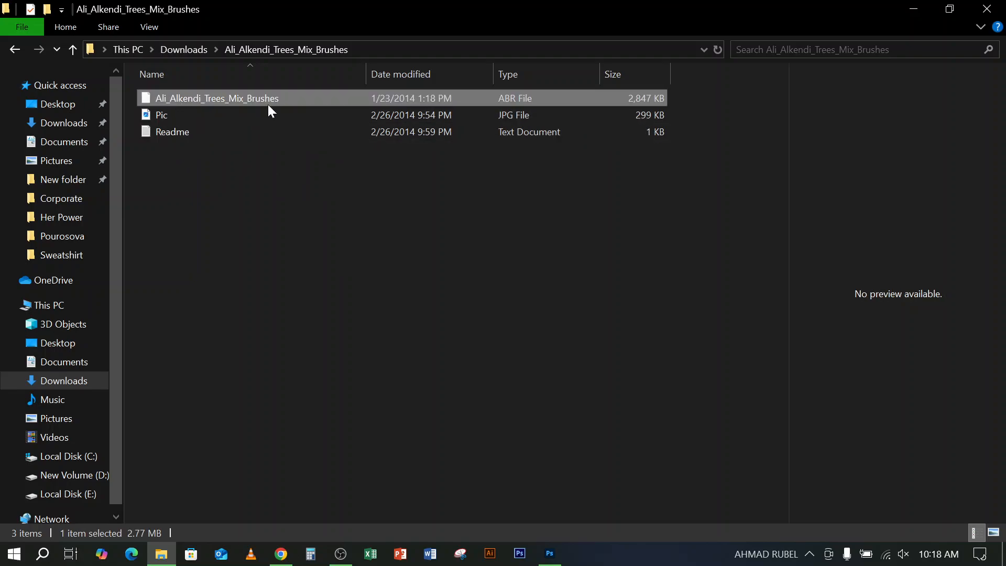
{"action": "left_click", "coordinate": [994, 532]}
View the Pic image of the brush pack in a maximized photo viewer, closing the viewer when done
{"action": "left_click", "coordinate": [265, 146]}
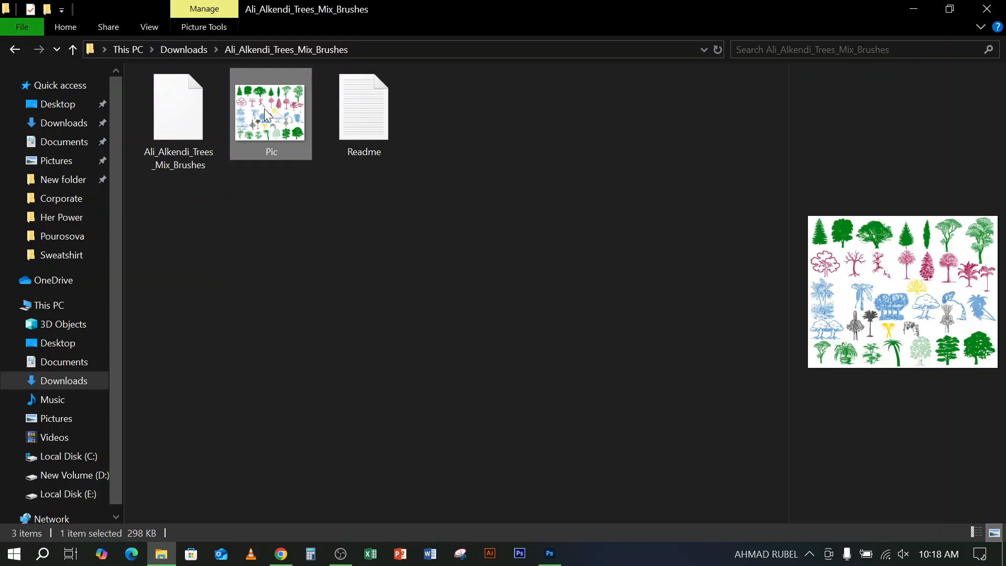
{"action": "double_click", "coordinate": [294, 114]}
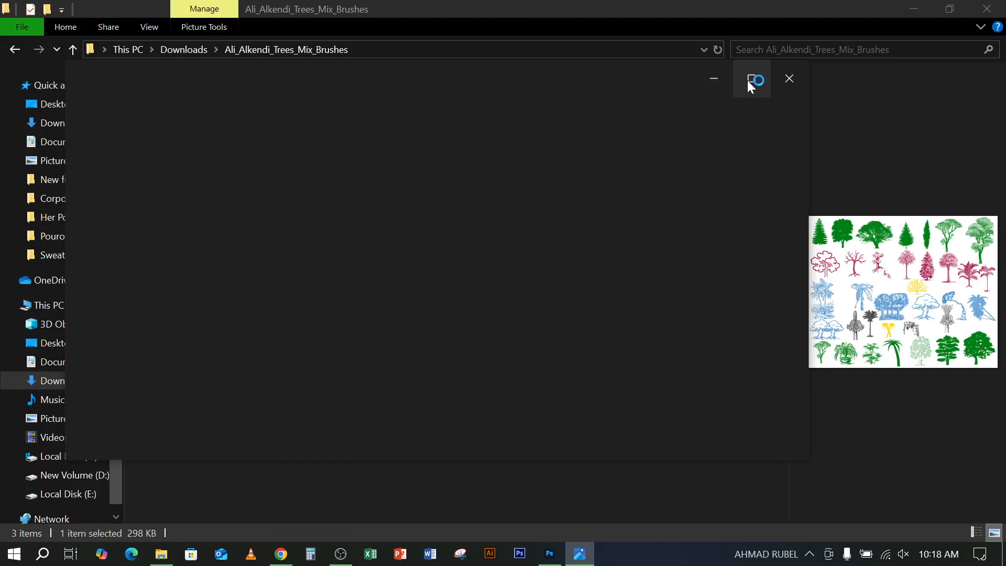
{"action": "left_click", "coordinate": [749, 83]}
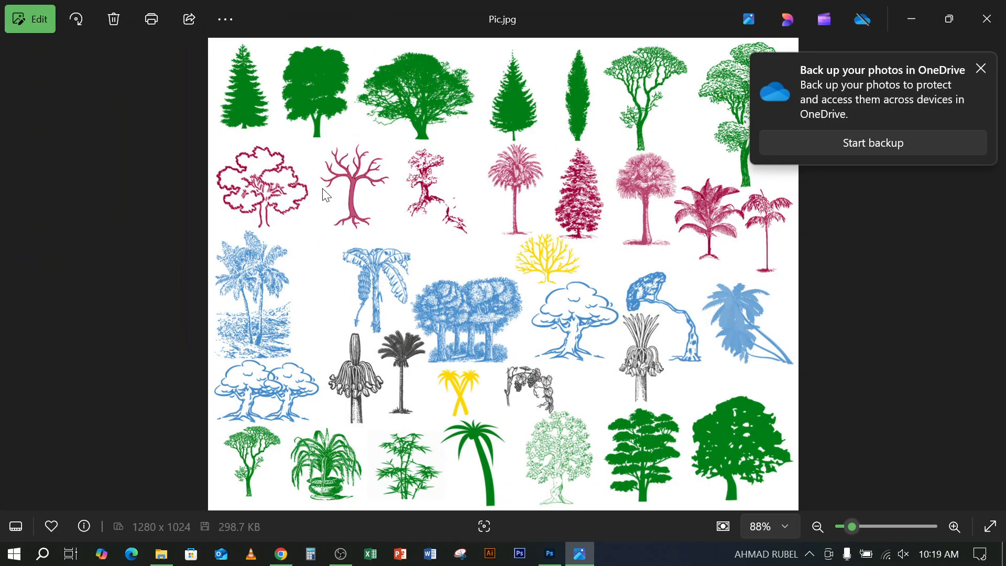
{"action": "left_click", "coordinate": [987, 18]}
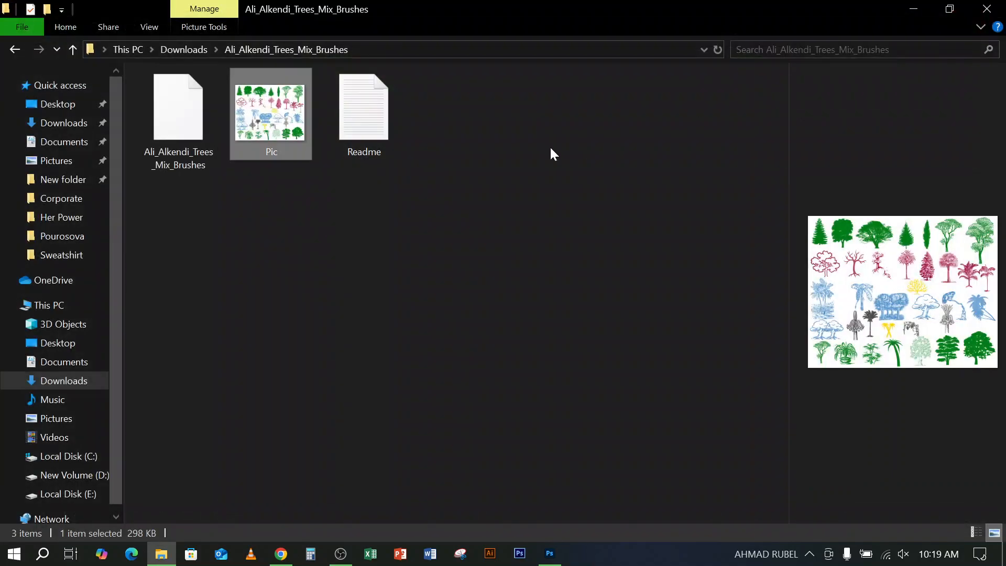
{"action": "left_click", "coordinate": [404, 236]}
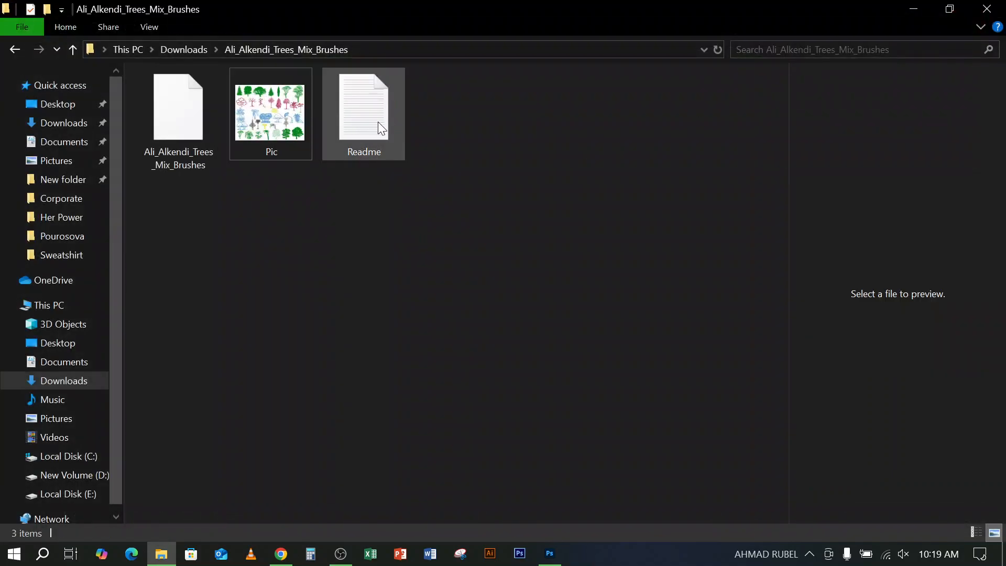
Preview the Readme text and select the ABR brush file in the extracted folder
{"action": "left_click", "coordinate": [366, 100]}
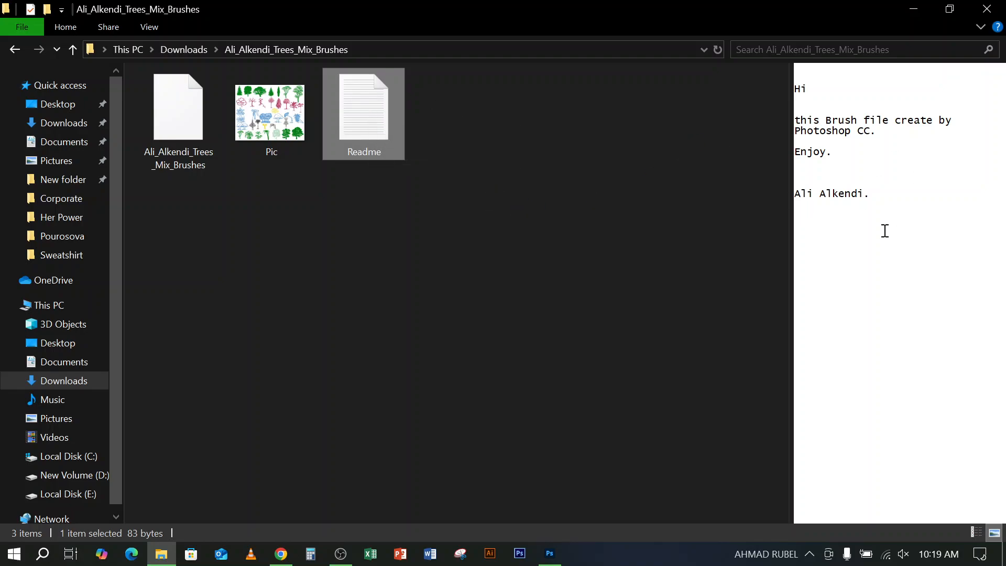
{"action": "left_click", "coordinate": [376, 273]}
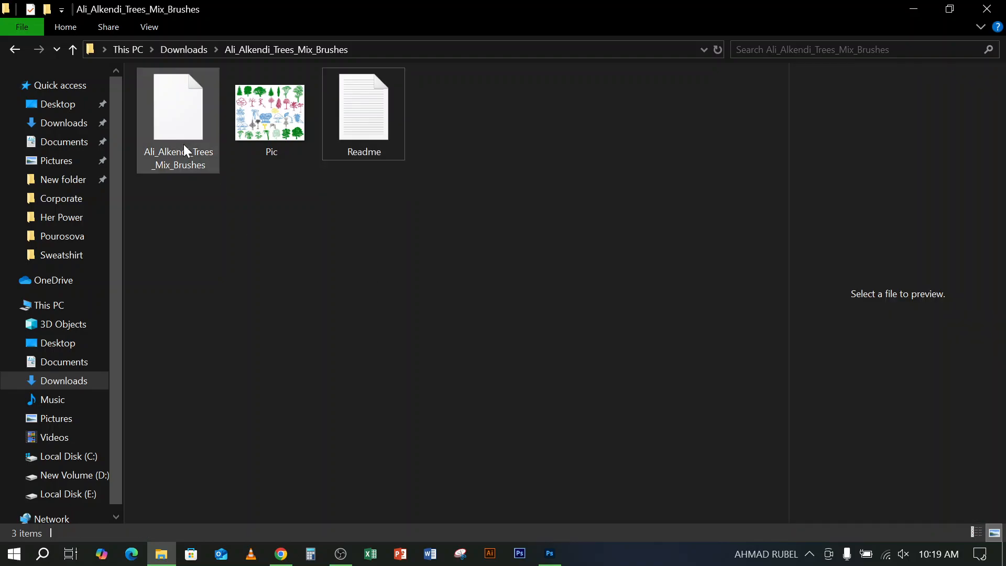
{"action": "left_click", "coordinate": [178, 106]}
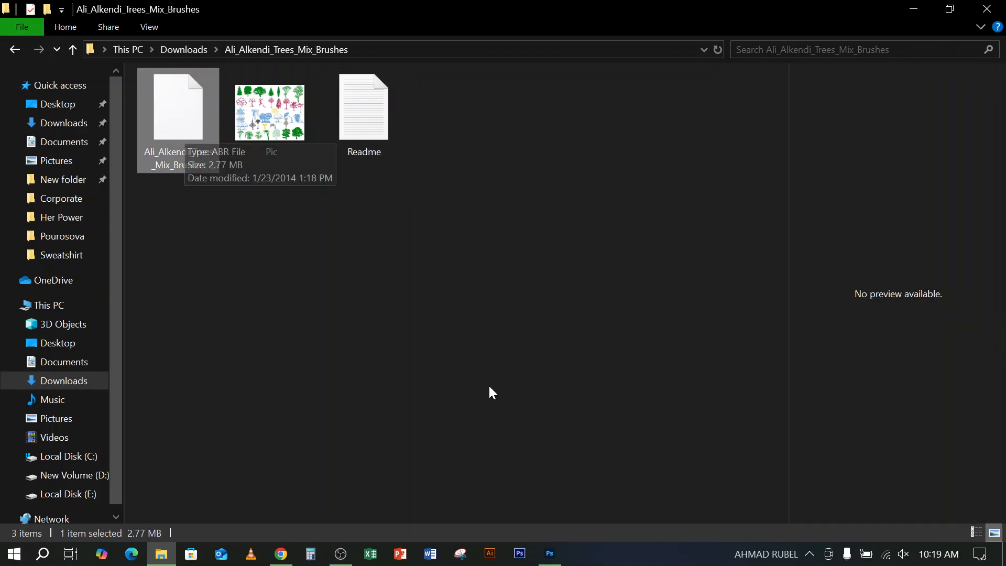
Switch to Photoshop and create a new 1000 x 1000 px document at 300 ppi with a white background
{"action": "left_click", "coordinate": [522, 556]}
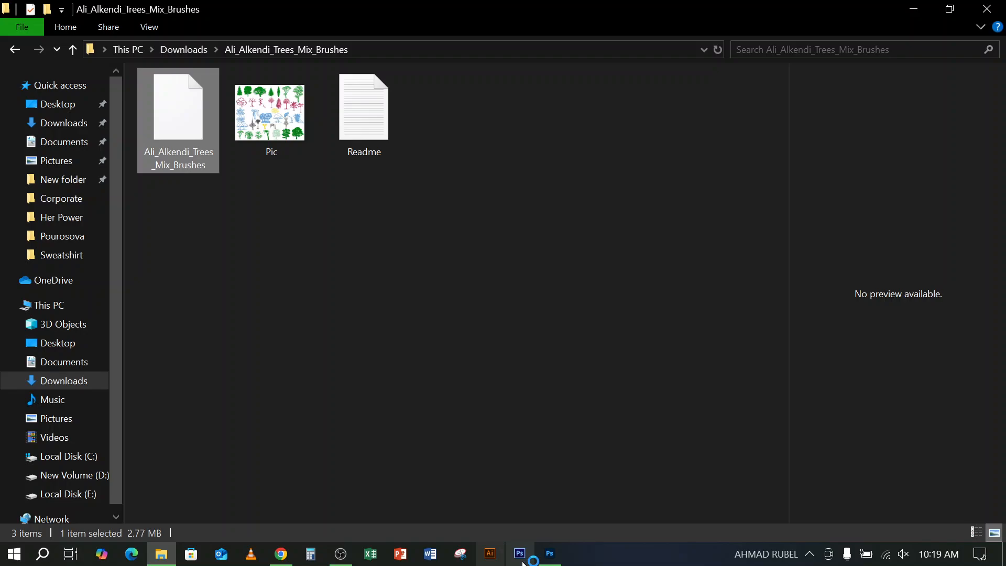
{"action": "left_click", "coordinate": [550, 553]}
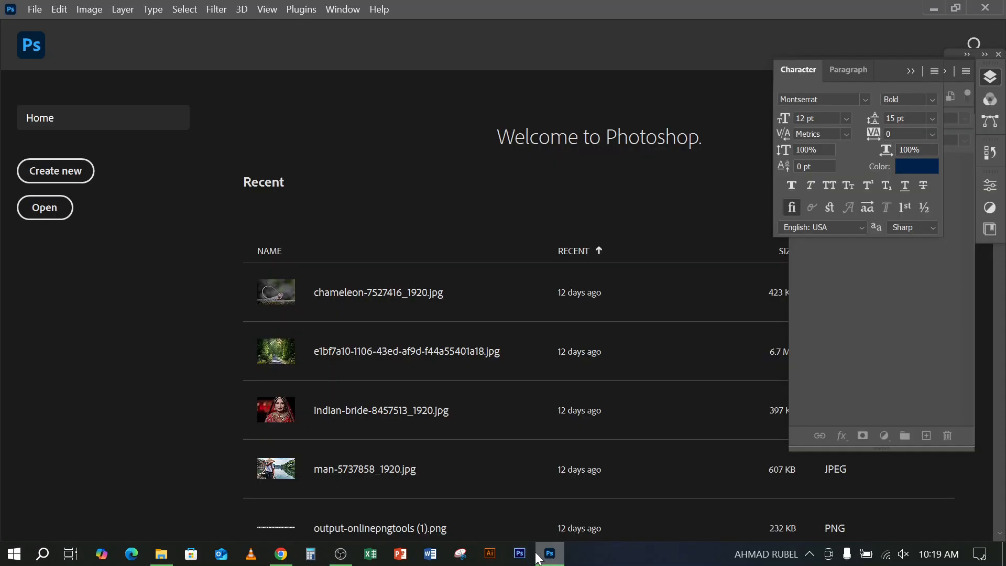
{"action": "left_click", "coordinate": [34, 10]}
{"action": "left_click", "coordinate": [57, 23]}
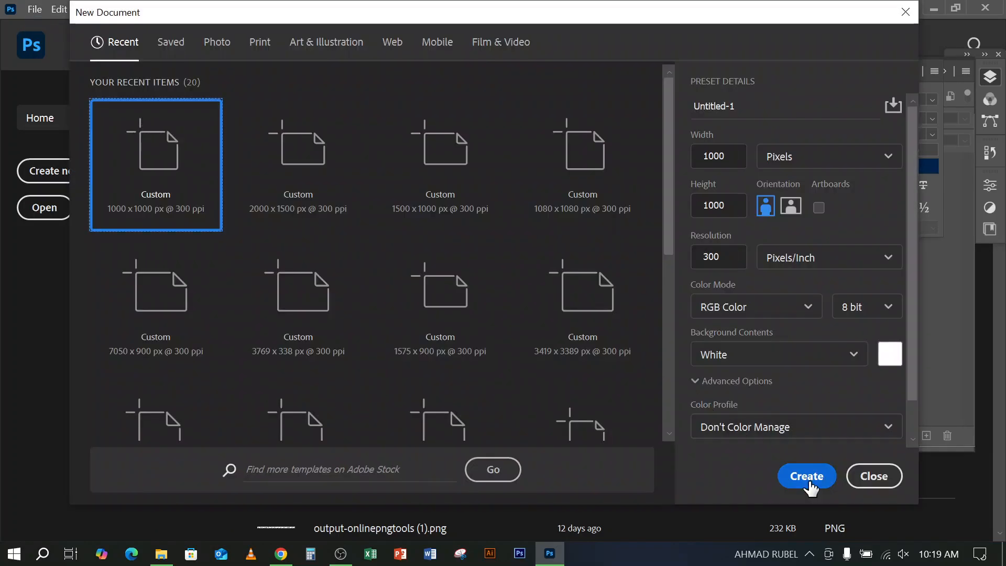
{"action": "left_click", "coordinate": [810, 483]}
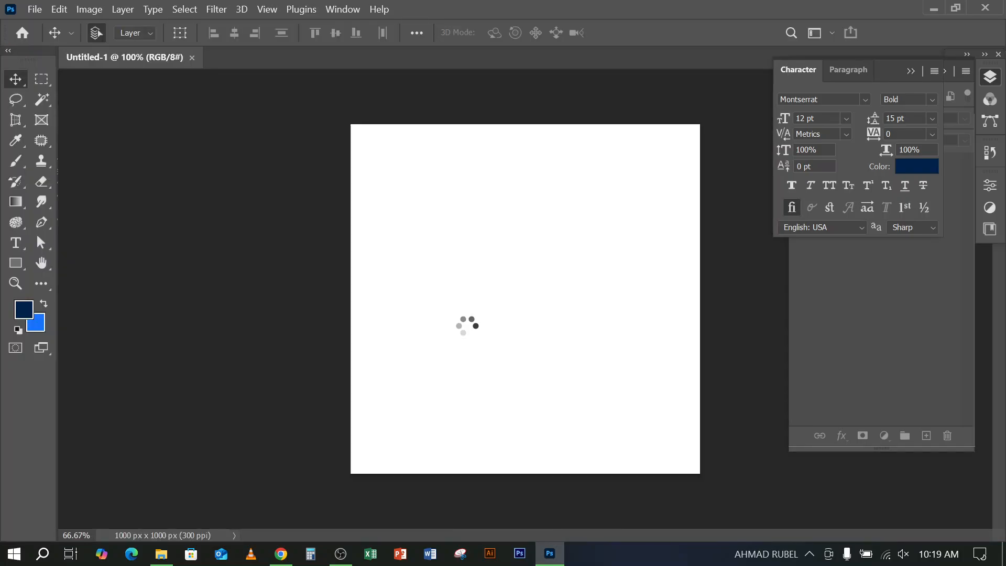
Switch to Chrome and search Brusheezy for "bieds"
{"action": "left_click", "coordinate": [283, 554]}
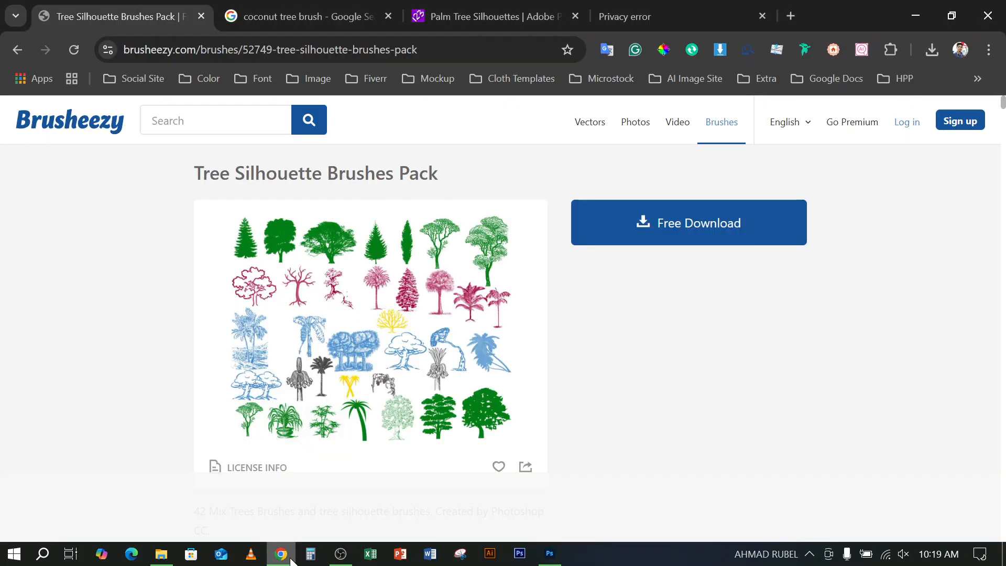
{"action": "left_click", "coordinate": [192, 121]}
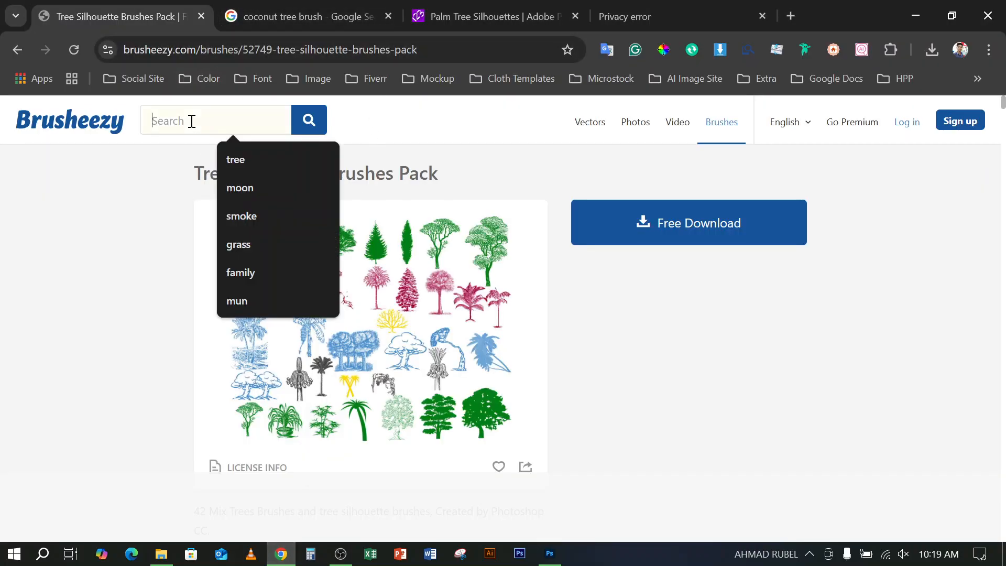
{"action": "type", "text": "b"}
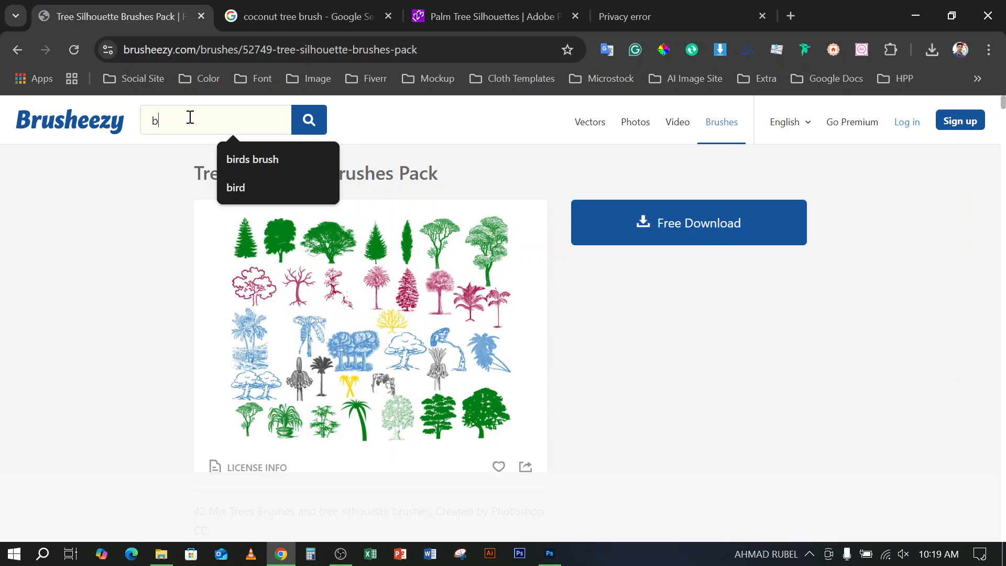
{"action": "type", "text": "ieds"}
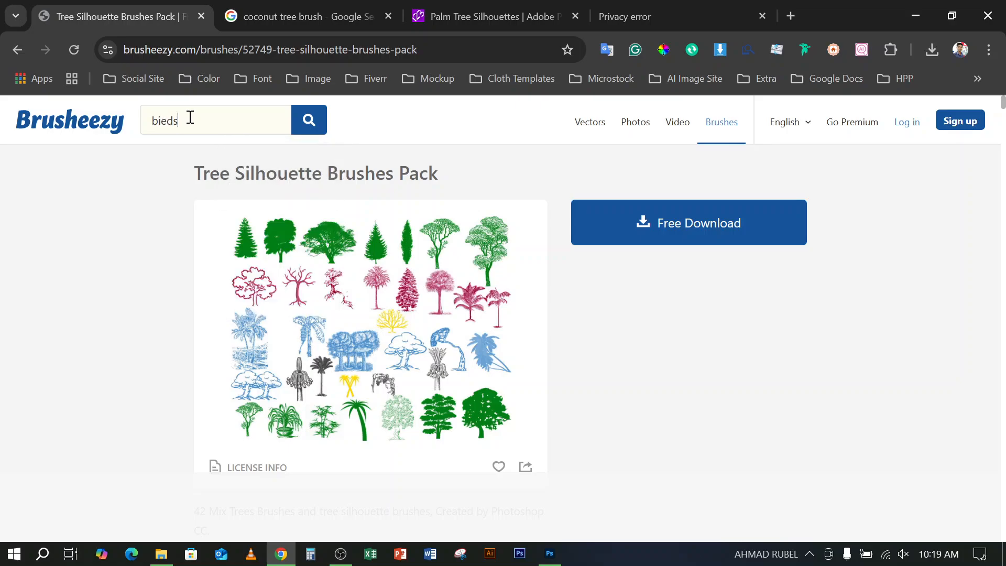
{"action": "key", "text": "Return"}
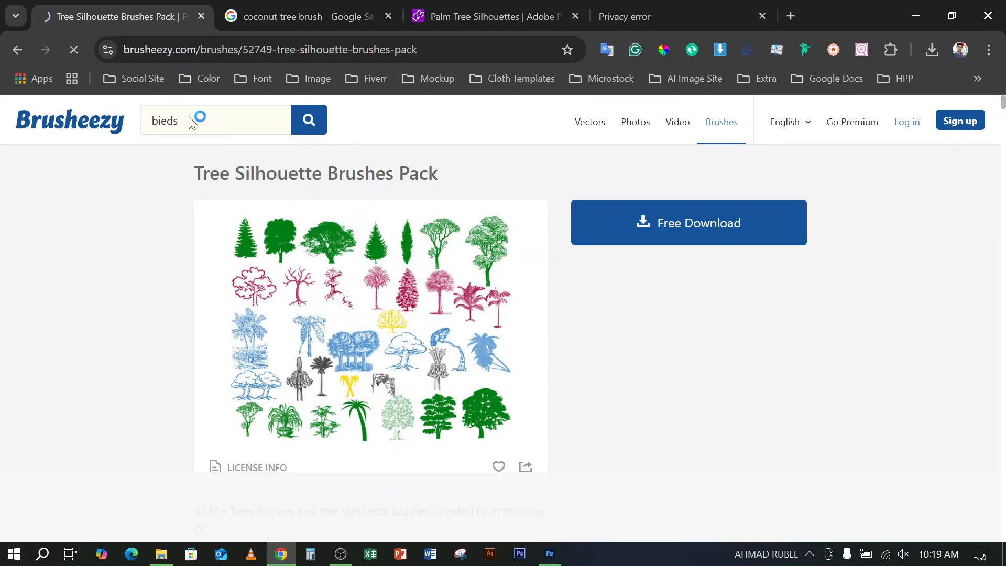
Try to correct the misspelled search term to "birds" while the results page is loading
{"action": "left_click", "coordinate": [161, 124]}
{"action": "key", "text": "BackSpace"}
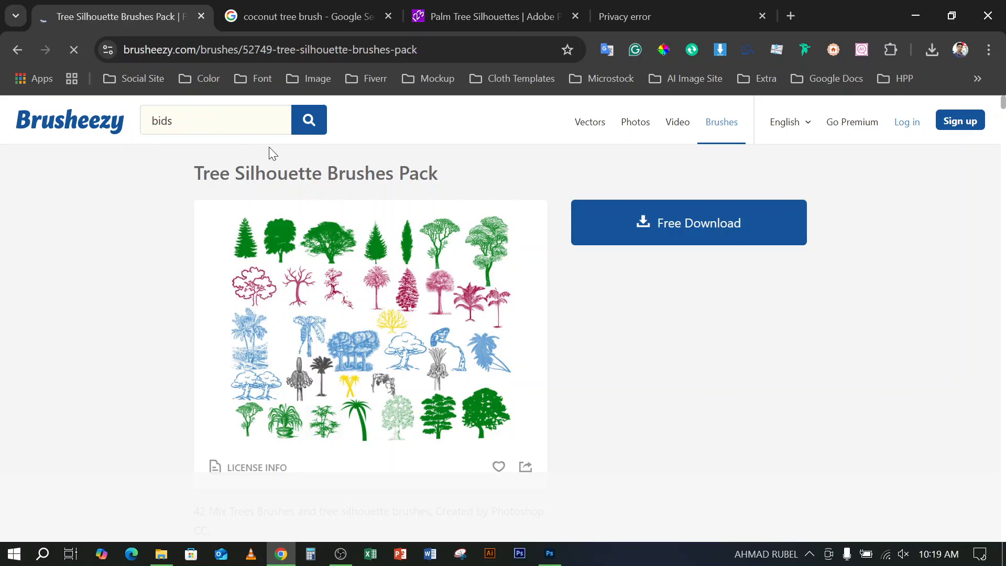
{"action": "type", "text": "r"}
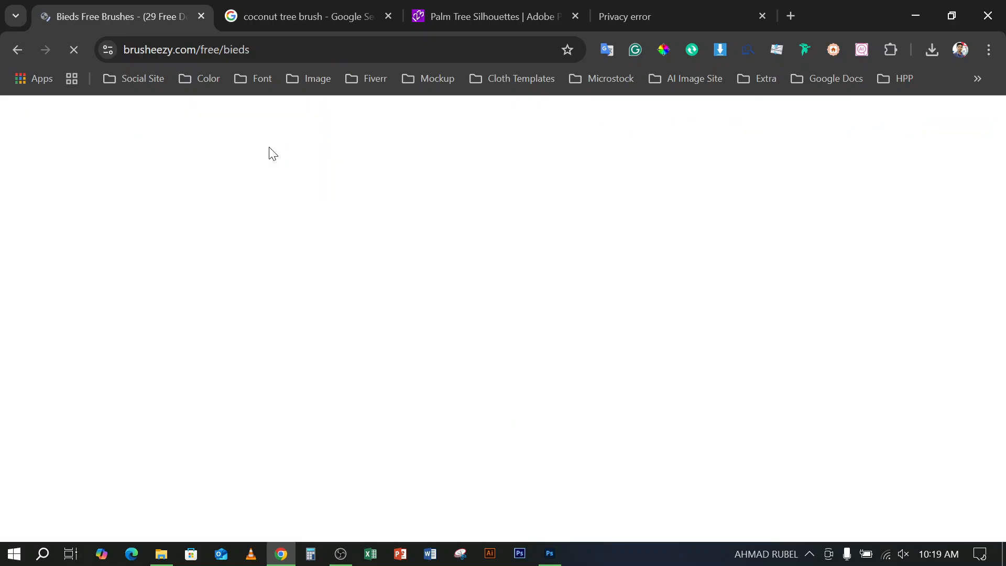
Close the Privacy error and Palm Tree Silhouettes browser tabs
{"action": "left_click", "coordinate": [763, 16]}
{"action": "left_click", "coordinate": [575, 15]}
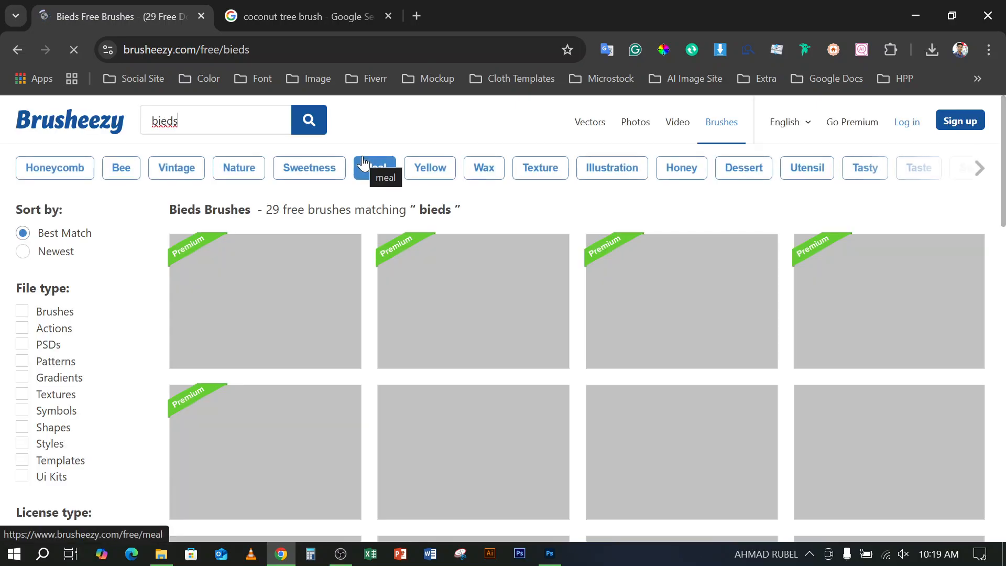
{"action": "scroll", "coordinate": [483, 286], "scroll_direction": "down", "scroll_amount": 6}
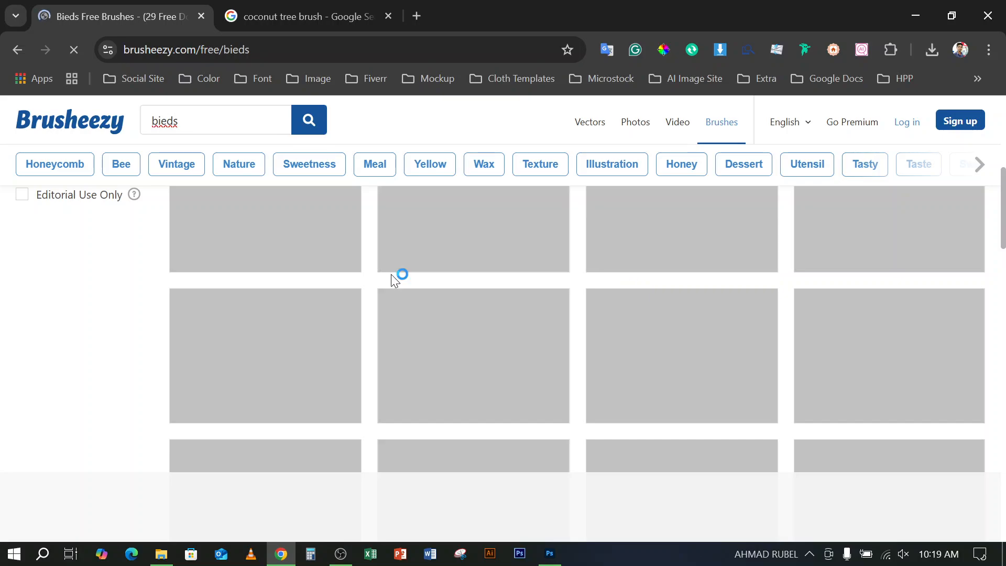
Correct the Brusheezy search term to "birds" and run the search
{"action": "left_click", "coordinate": [166, 121]}
{"action": "key", "text": "Delete"}
{"action": "type", "text": "r"}
{"action": "key", "text": "Return"}
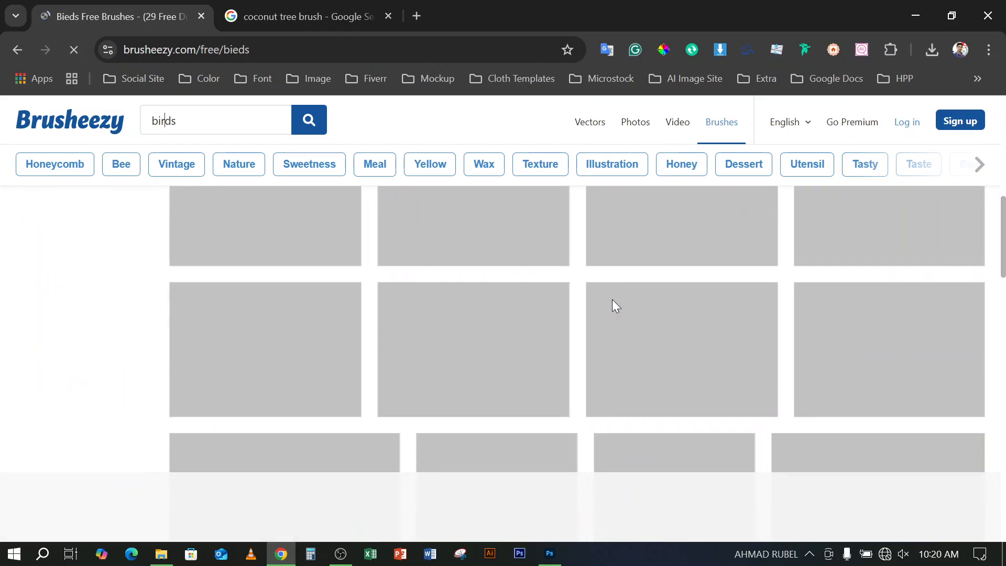
{"action": "scroll", "coordinate": [612, 303], "scroll_direction": "down", "scroll_amount": 6}
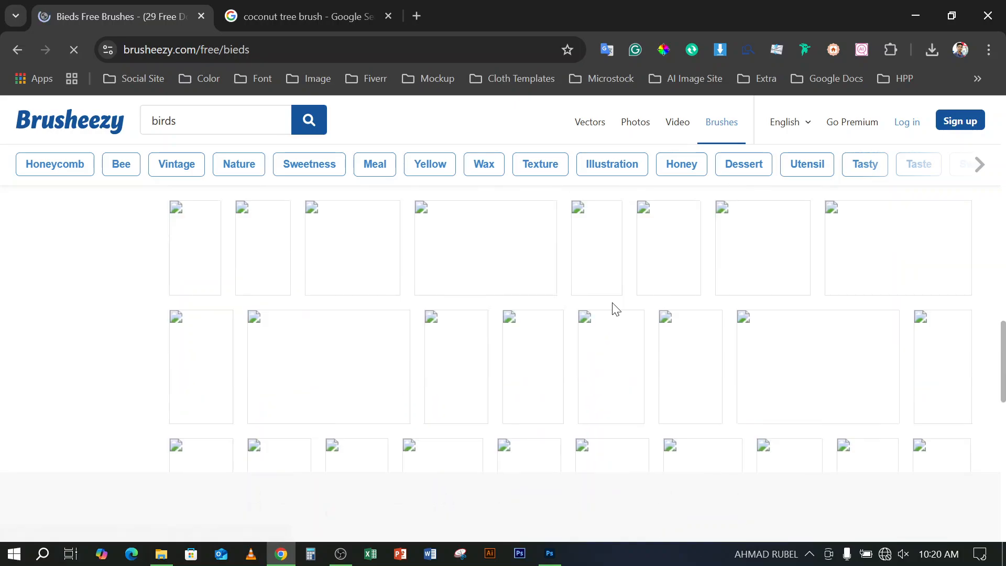
{"action": "scroll", "coordinate": [612, 304], "scroll_direction": "up", "scroll_amount": 5}
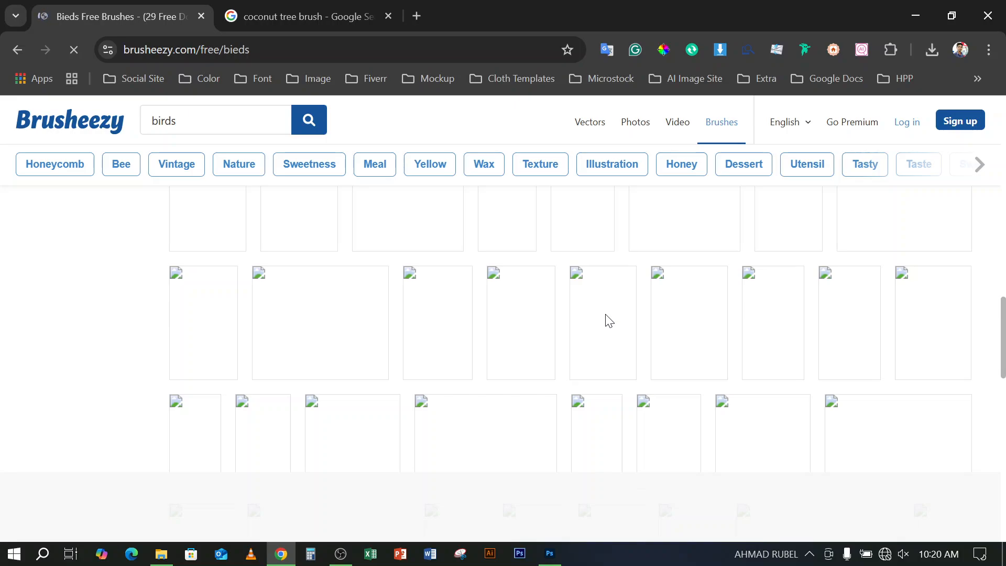
{"action": "scroll", "coordinate": [459, 350], "scroll_direction": "up", "scroll_amount": 4}
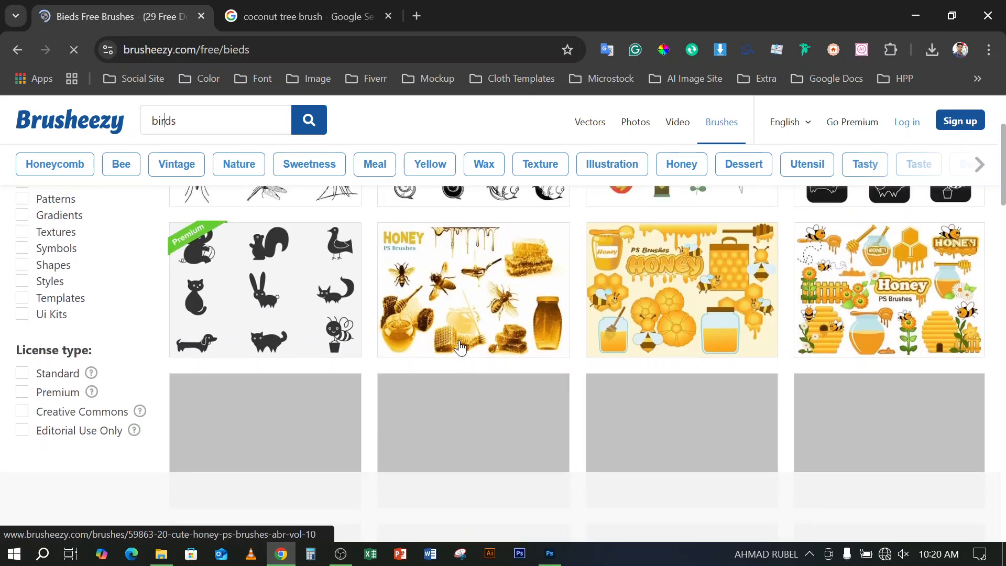
{"action": "scroll", "coordinate": [460, 348], "scroll_direction": "down", "scroll_amount": 4}
{"action": "scroll", "coordinate": [460, 347], "scroll_direction": "down", "scroll_amount": 13}
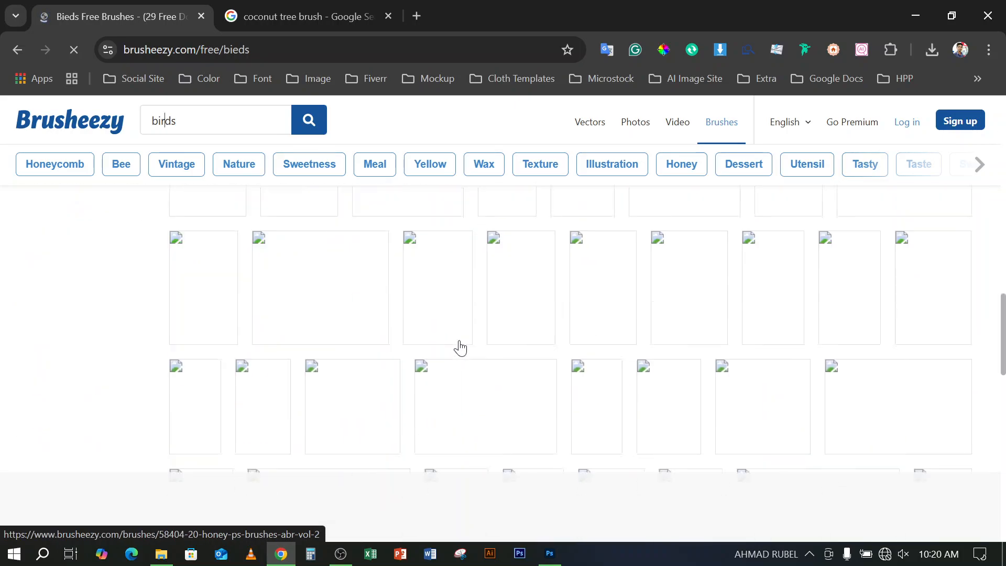
{"action": "scroll", "coordinate": [460, 302], "scroll_direction": "up", "scroll_amount": 5}
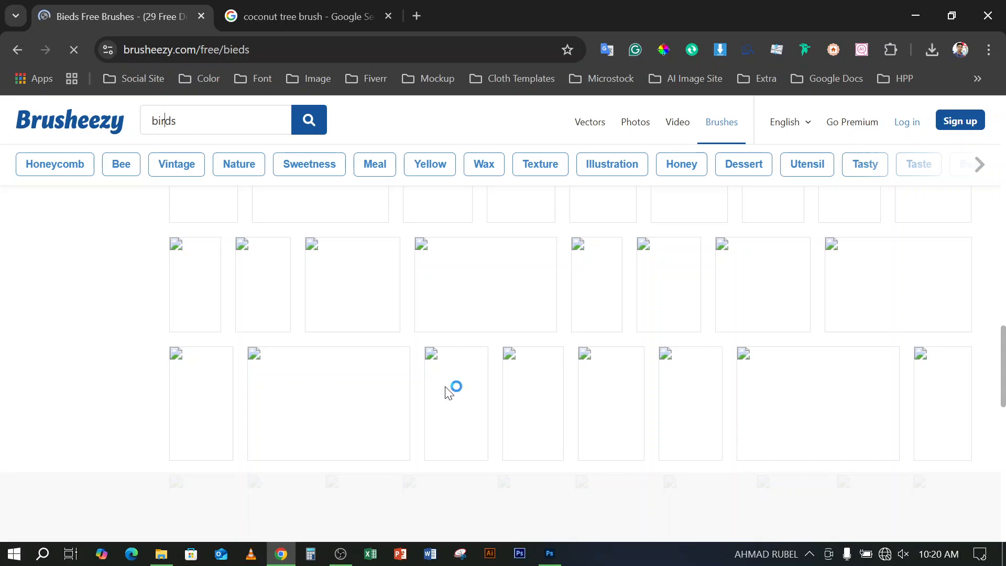
Reload the stalled Brusheezy results page for "bieds"
{"action": "scroll", "coordinate": [423, 449], "scroll_direction": "up", "scroll_amount": 3}
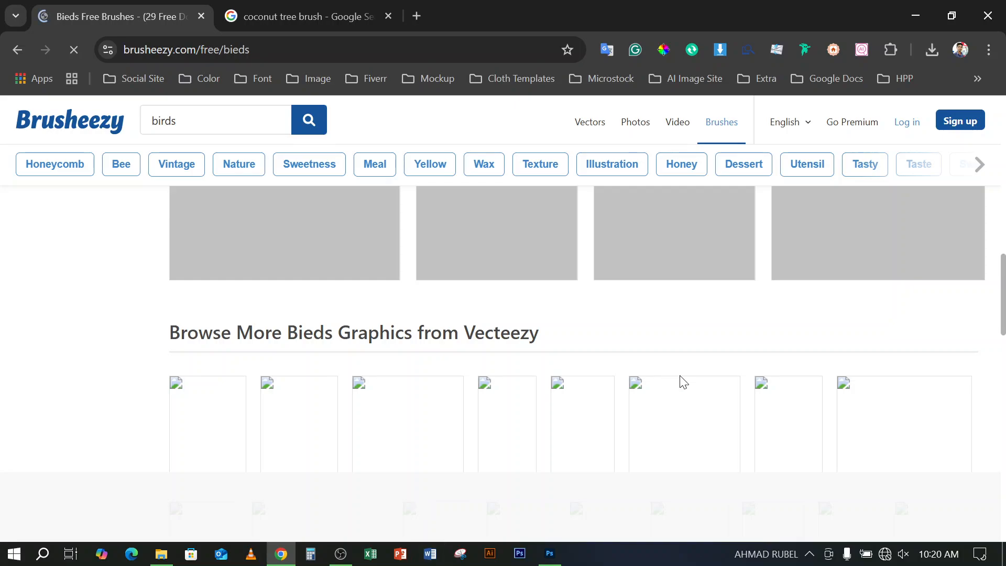
{"action": "scroll", "coordinate": [678, 382], "scroll_direction": "up", "scroll_amount": 5}
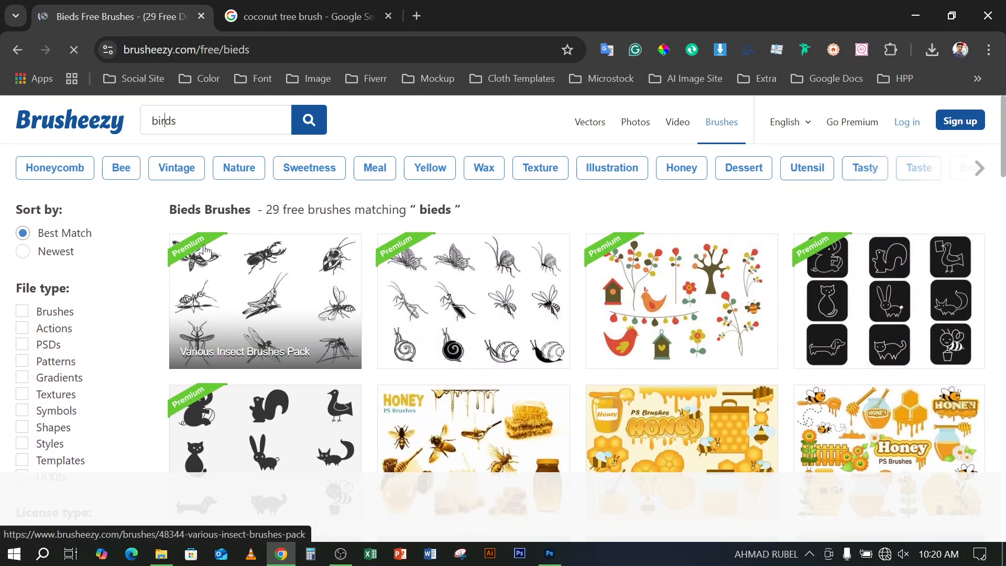
{"action": "scroll", "coordinate": [204, 243], "scroll_direction": "down", "scroll_amount": 10}
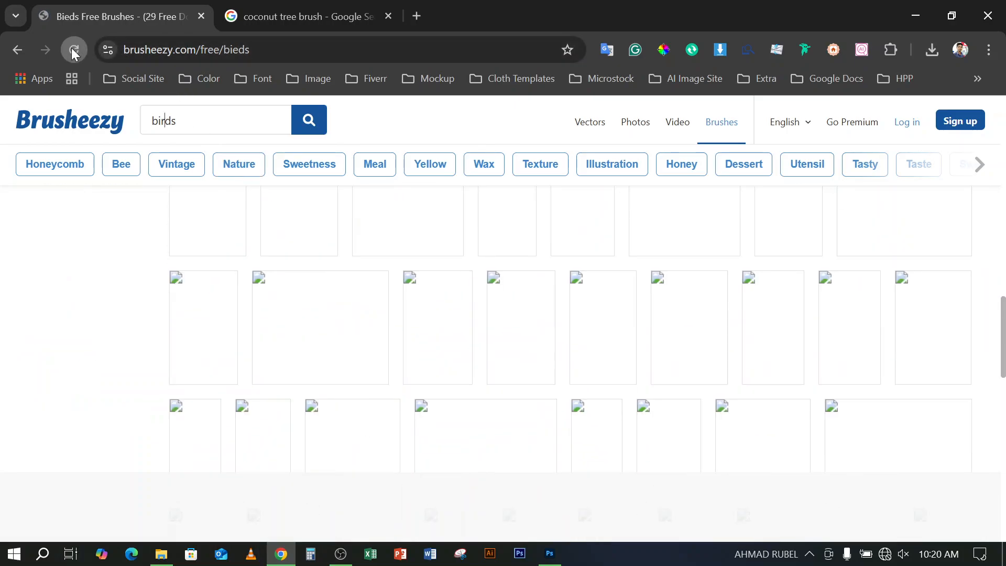
{"action": "left_click", "coordinate": [74, 51]}
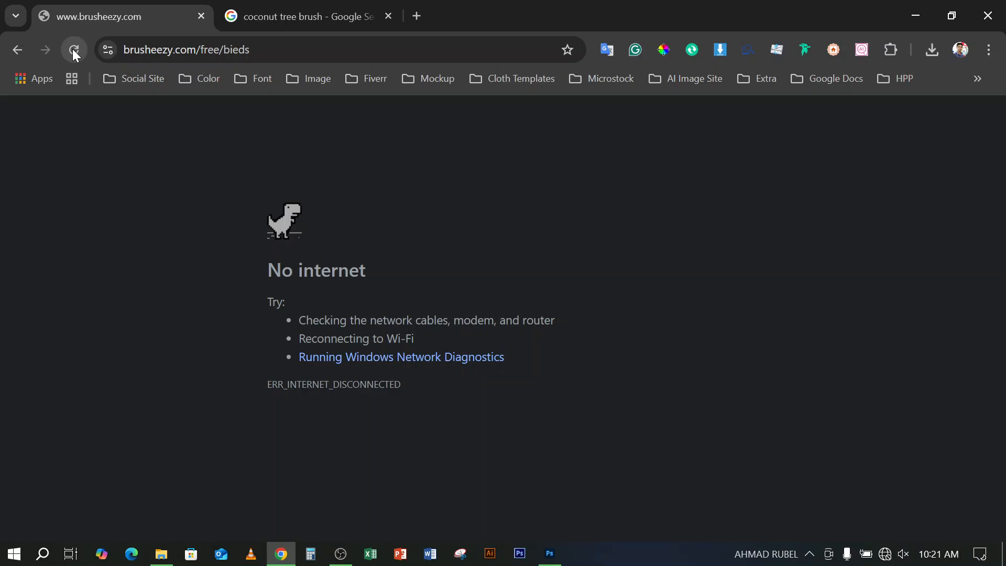
{"action": "left_click", "coordinate": [73, 51]}
Open the bookmarked Facebook site to test the internet connection, and close its tab
{"action": "left_click", "coordinate": [152, 86]}
{"action": "left_click", "coordinate": [153, 108]}
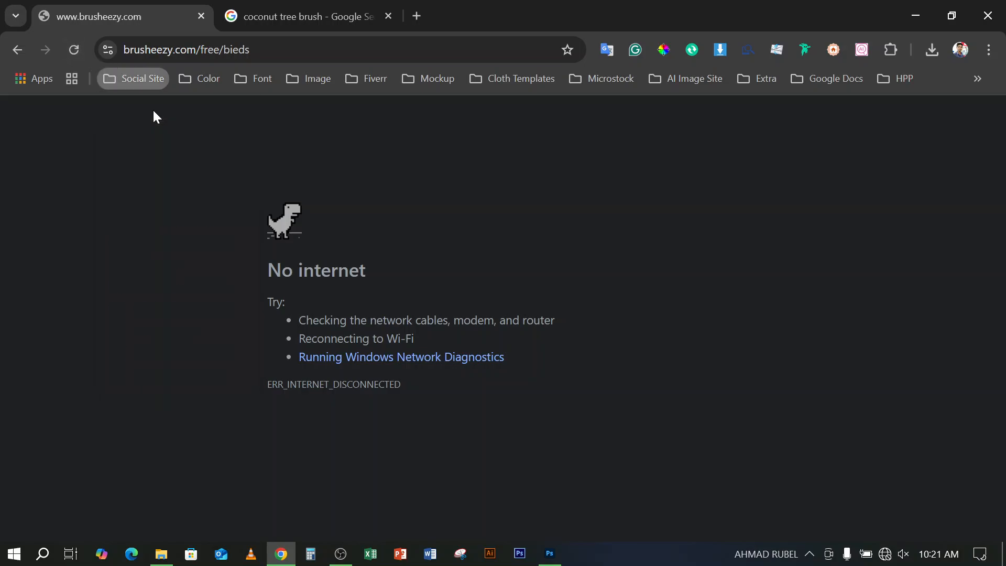
{"action": "left_click", "coordinate": [201, 17]}
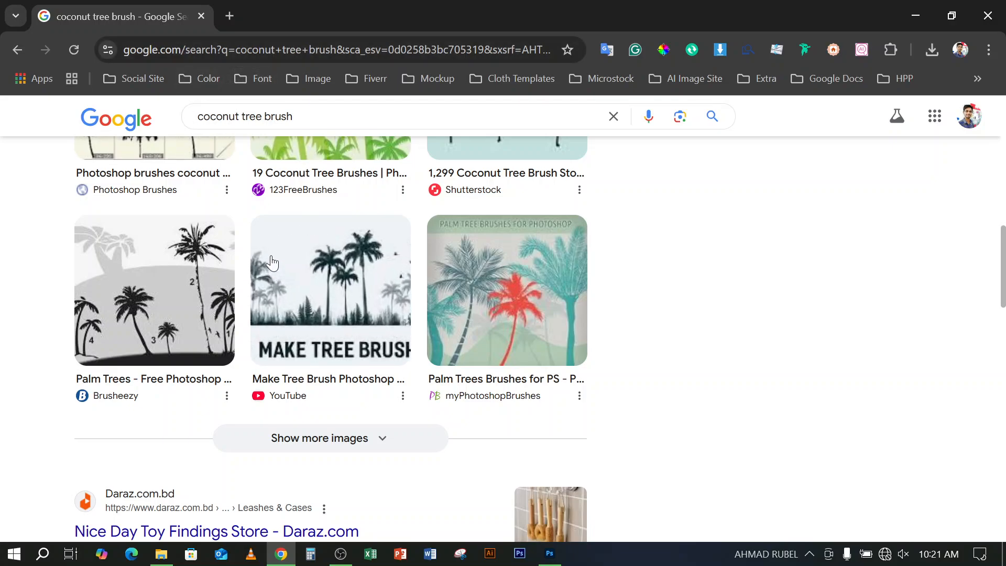
Open Brusheezy's Coconut Tree Leaves Free Brushes page from the Google results and reload it
{"action": "scroll", "coordinate": [201, 270], "scroll_direction": "up", "scroll_amount": 9}
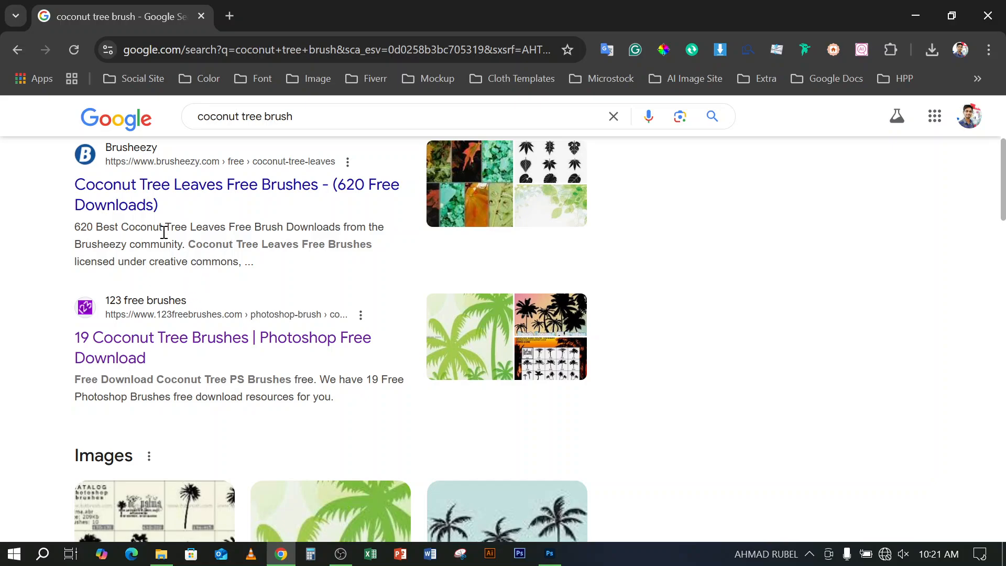
{"action": "left_click", "coordinate": [135, 193]}
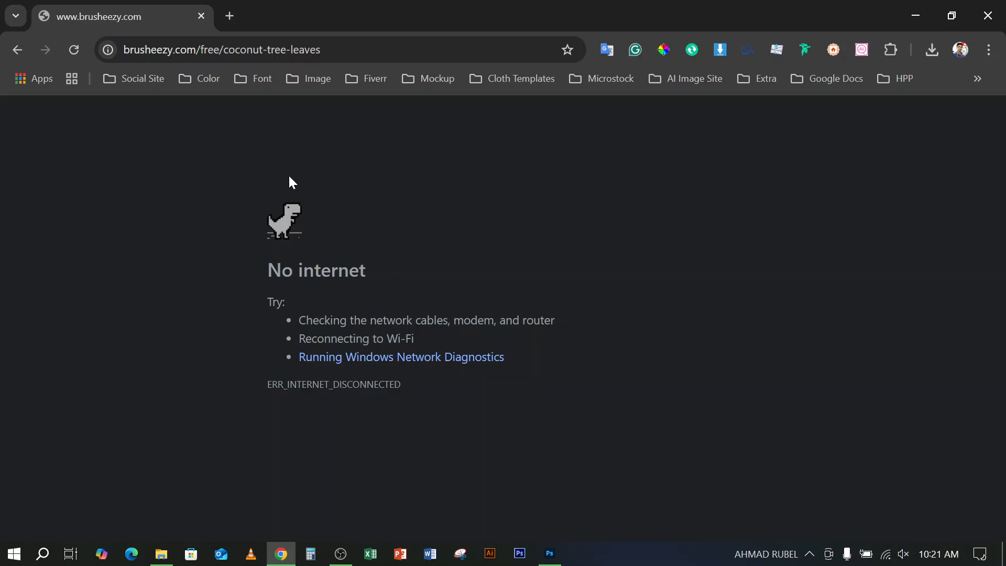
{"action": "left_click", "coordinate": [74, 50]}
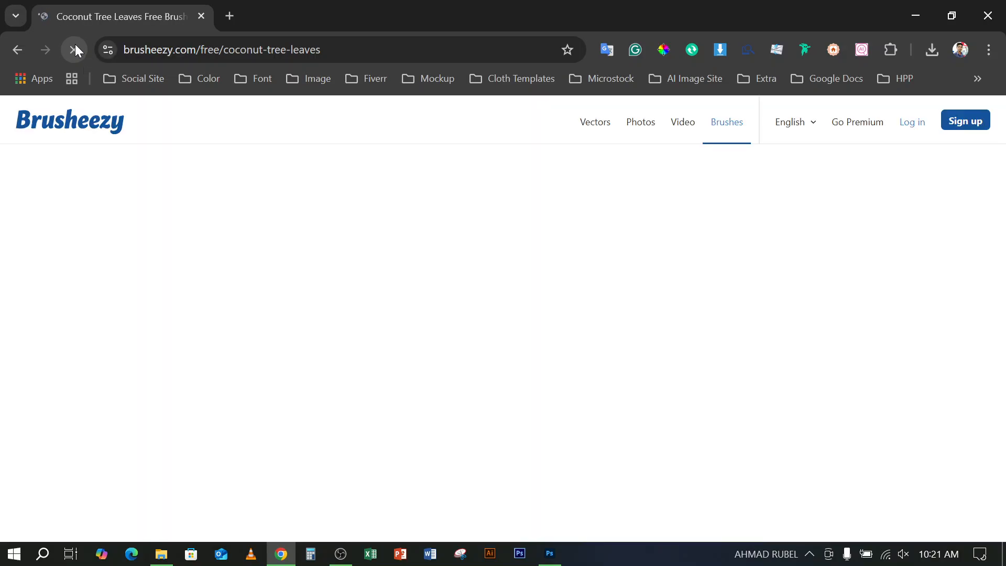
Examine the coconut tree leaves brush results for a suitable tree brush pack
{"action": "scroll", "coordinate": [477, 288], "scroll_direction": "down", "scroll_amount": 5}
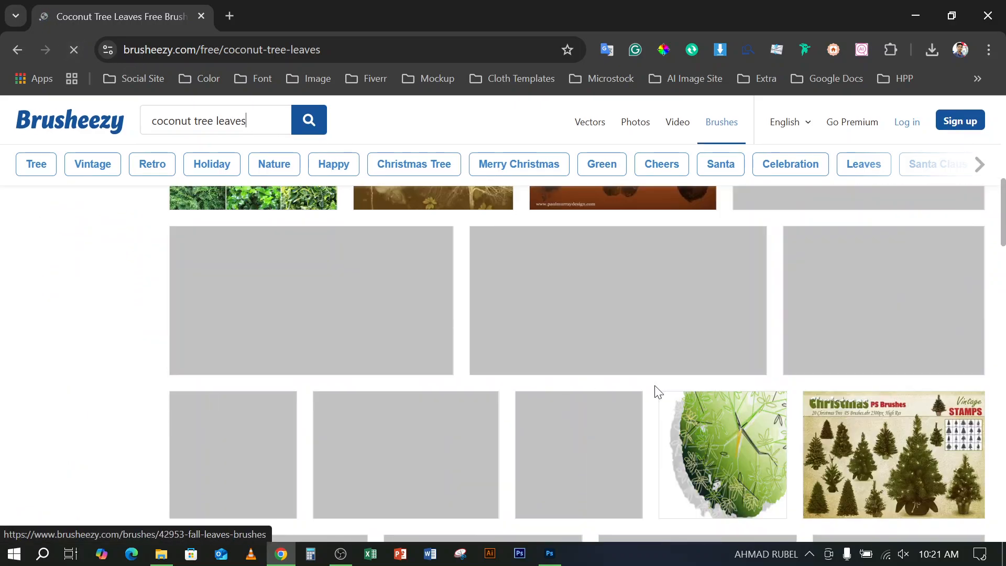
{"action": "scroll", "coordinate": [744, 404], "scroll_direction": "down", "scroll_amount": 1}
{"action": "scroll", "coordinate": [742, 398], "scroll_direction": "down", "scroll_amount": 3}
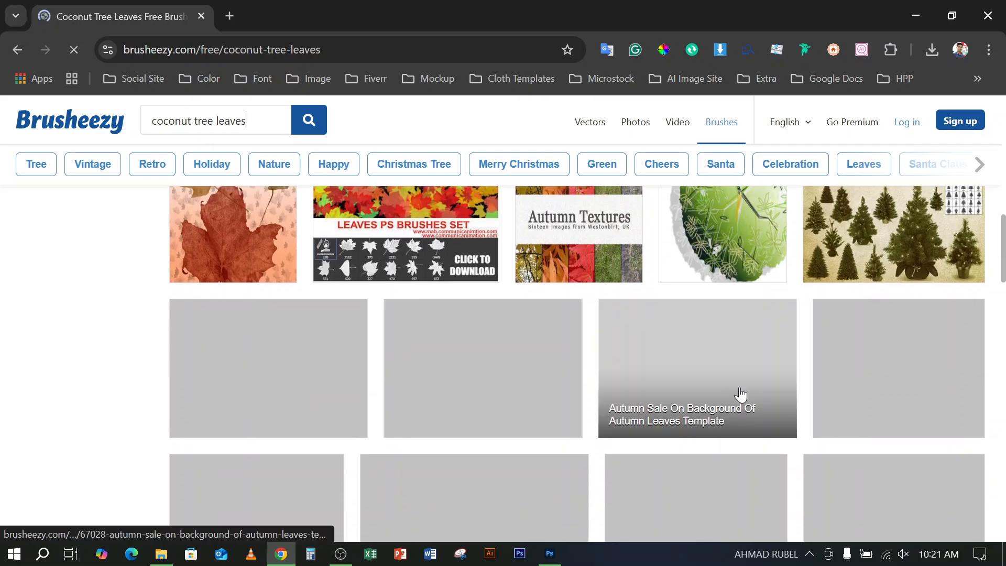
{"action": "scroll", "coordinate": [419, 362], "scroll_direction": "down", "scroll_amount": 1}
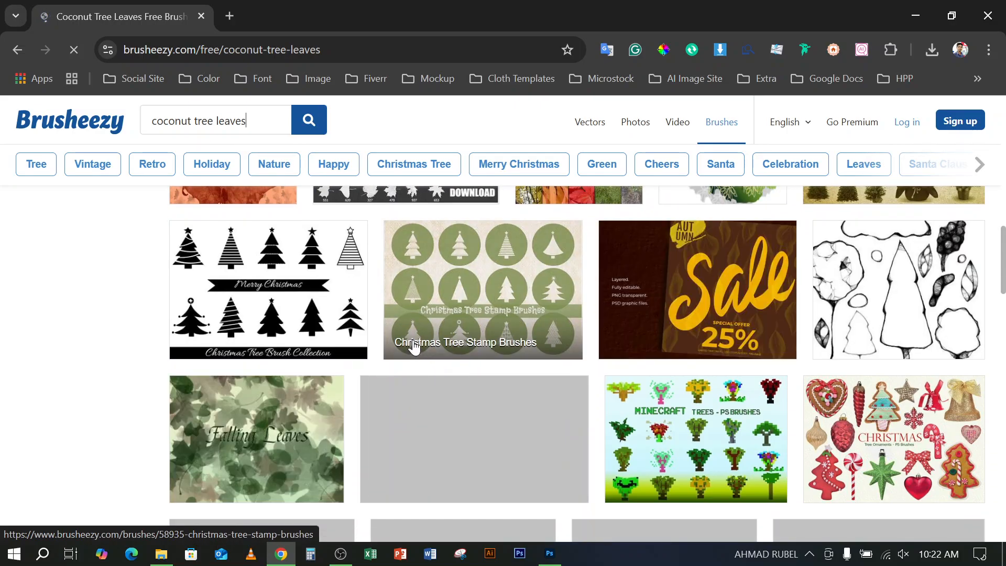
{"action": "scroll", "coordinate": [414, 348], "scroll_direction": "down", "scroll_amount": 4}
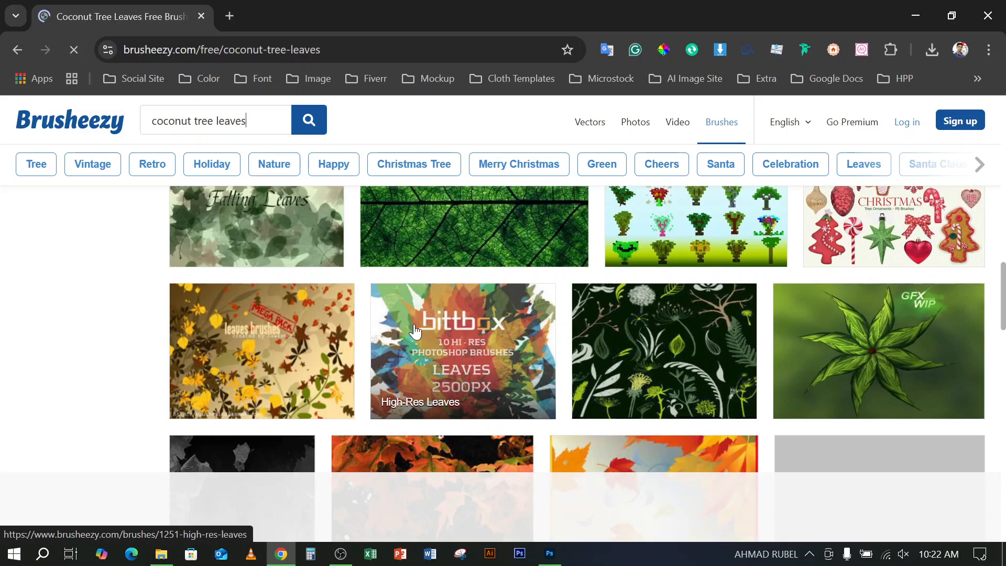
{"action": "scroll", "coordinate": [412, 345], "scroll_direction": "down", "scroll_amount": 5}
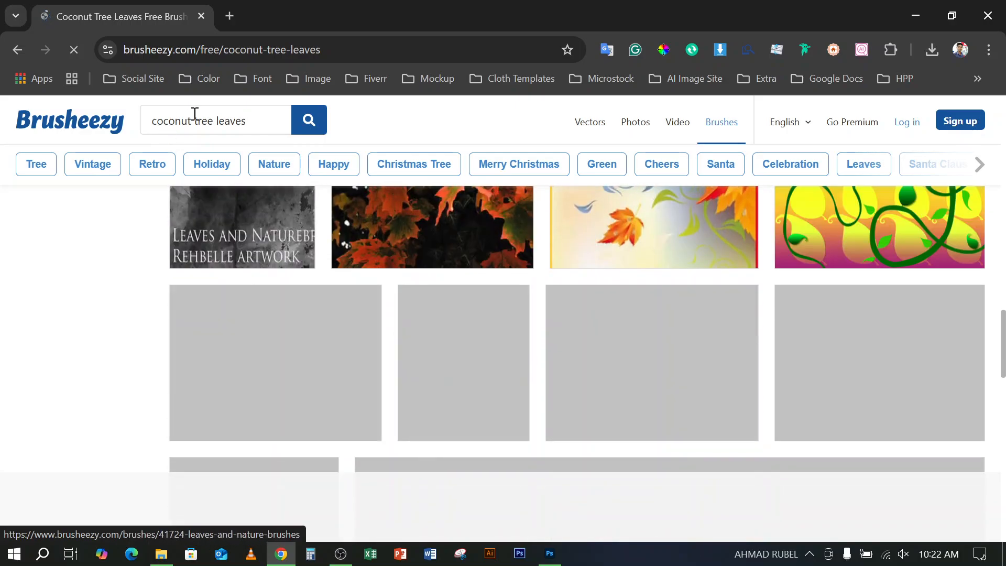
Shorten the Brusheezy search term to "tree leaves" and run the search
{"action": "key", "text": "BackSpace"}
{"action": "key", "text": "BackSpace"}
{"action": "key", "text": "BackSpace"}
{"action": "key", "text": "BackSpace"}
{"action": "key", "text": "BackSpace"}
{"action": "key", "text": "BackSpace"}
{"action": "key", "text": "BackSpace"}
{"action": "key", "text": "BackSpace"}
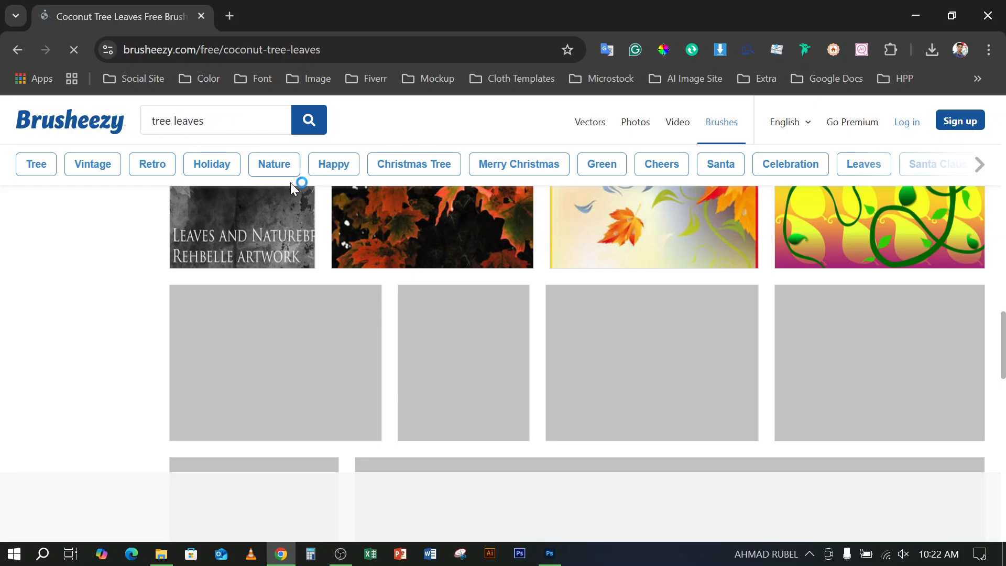
Try to shorten the search term to "tree" while the results page is loading
{"action": "key", "text": "BackSpace"}
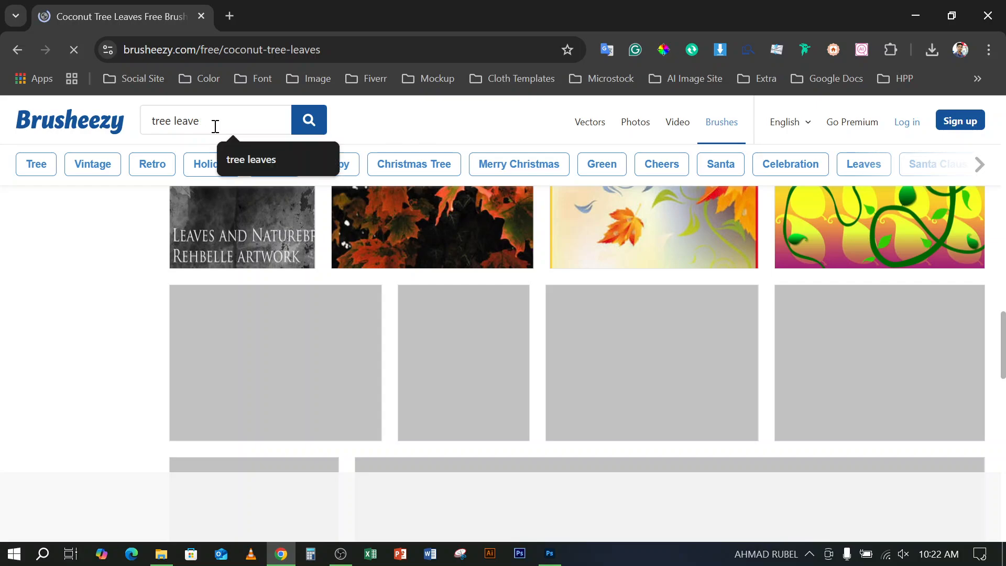
{"action": "key", "text": "BackSpace"}
{"action": "key", "text": "BackSpace"}
{"action": "key", "text": "BackSpace"}
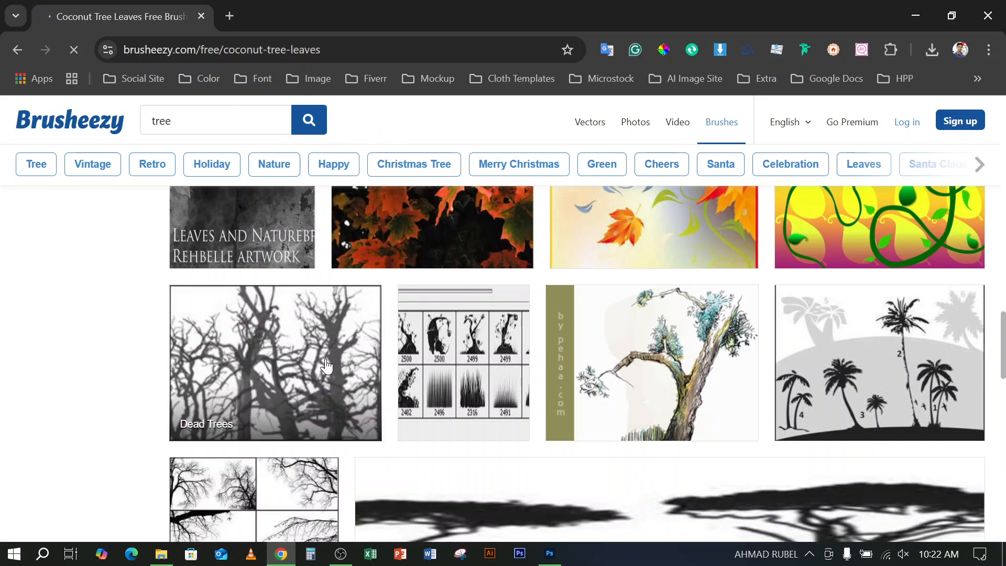
{"action": "scroll", "coordinate": [275, 361], "scroll_direction": "down", "scroll_amount": 2}
{"action": "scroll", "coordinate": [275, 362], "scroll_direction": "up", "scroll_amount": 2}
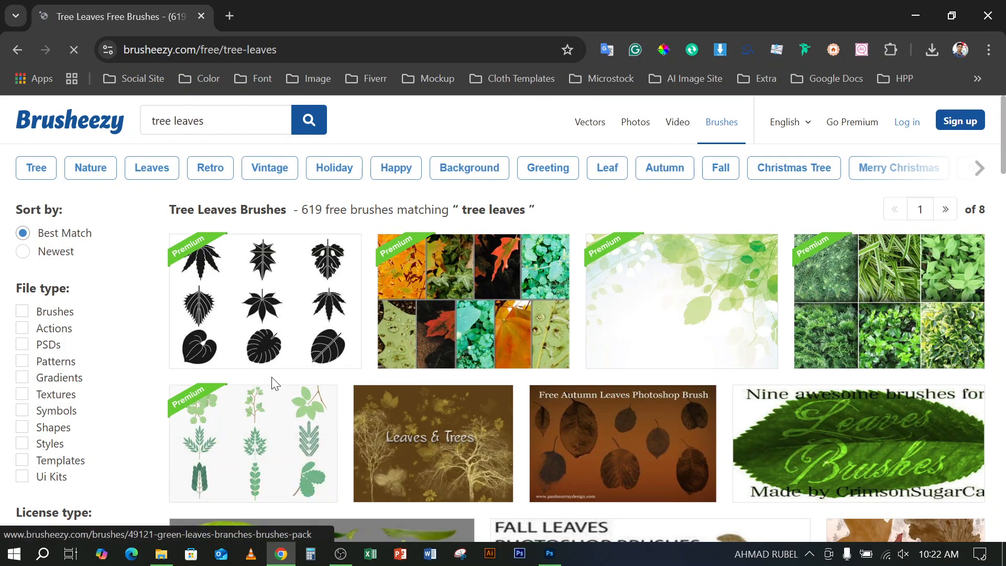
Look over the tree leaves brushes and search Brusheezy for "tree" instead
{"action": "scroll", "coordinate": [273, 382], "scroll_direction": "down", "scroll_amount": 10}
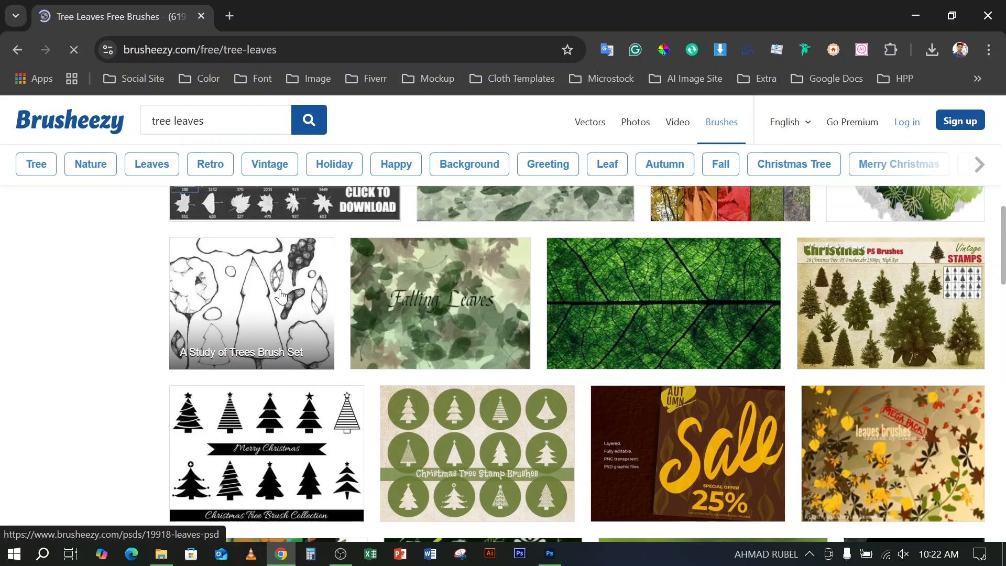
{"action": "scroll", "coordinate": [280, 337], "scroll_direction": "up", "scroll_amount": 3}
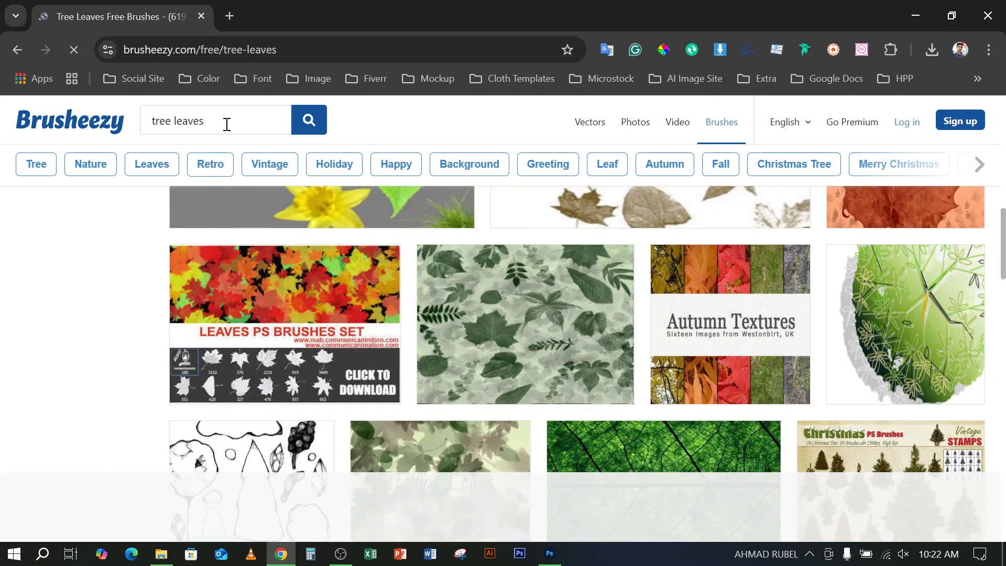
{"action": "key", "text": "BackSpace"}
{"action": "key", "text": "BackSpace"}
{"action": "key", "text": "BackSpace"}
{"action": "key", "text": "BackSpace"}
{"action": "key", "text": "BackSpace"}
{"action": "key", "text": "BackSpace"}
{"action": "key", "text": "BackSpace"}
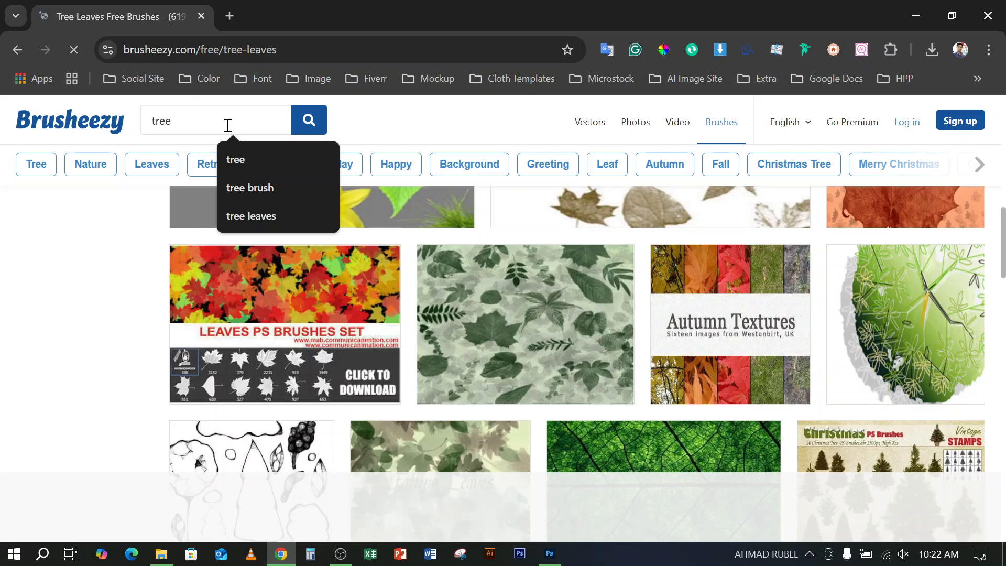
{"action": "key", "text": "Return"}
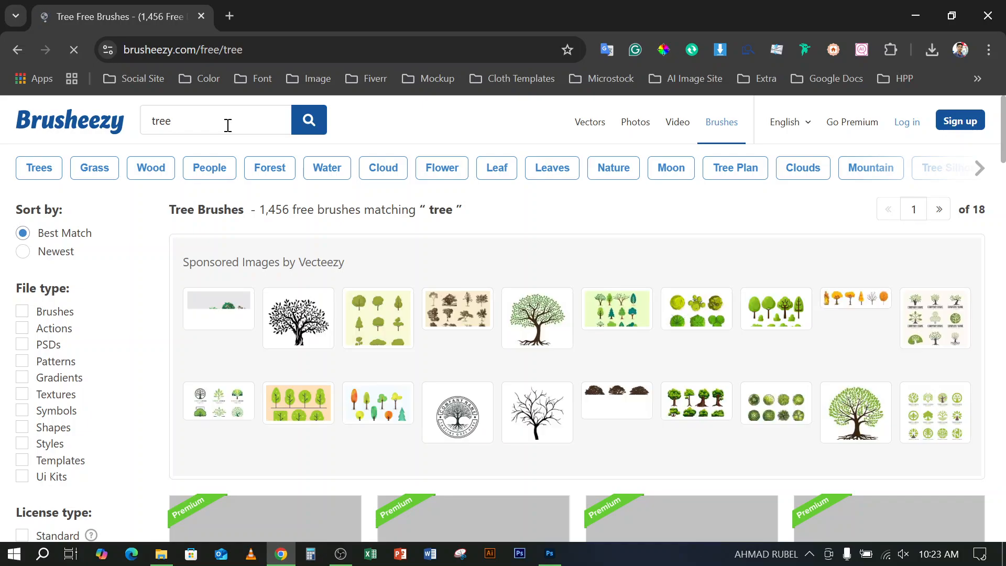
Examine the tree brush results for a pack of bare tree or branch silhouettes
{"action": "scroll", "coordinate": [435, 366], "scroll_direction": "down", "scroll_amount": 10}
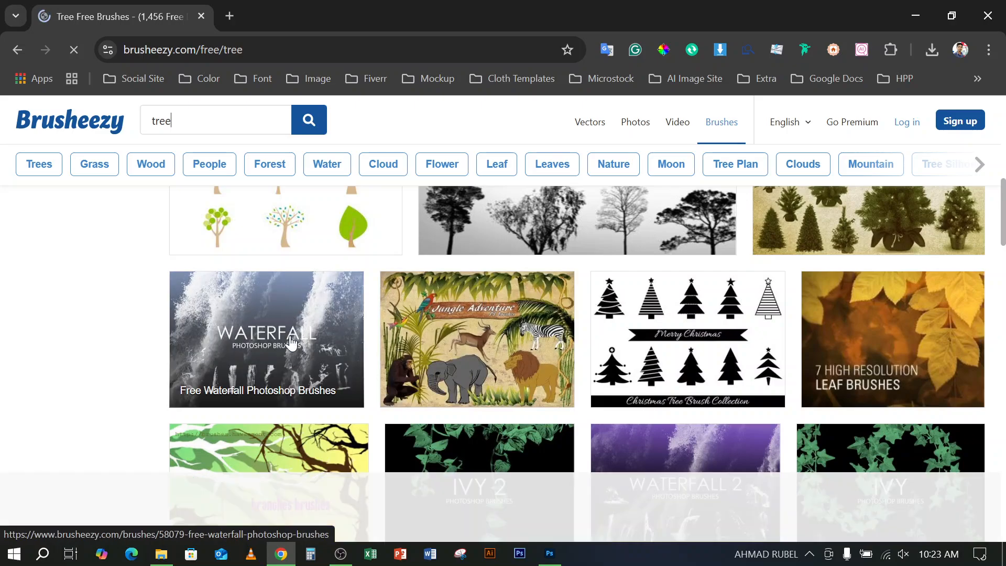
{"action": "scroll", "coordinate": [396, 372], "scroll_direction": "down", "scroll_amount": 5}
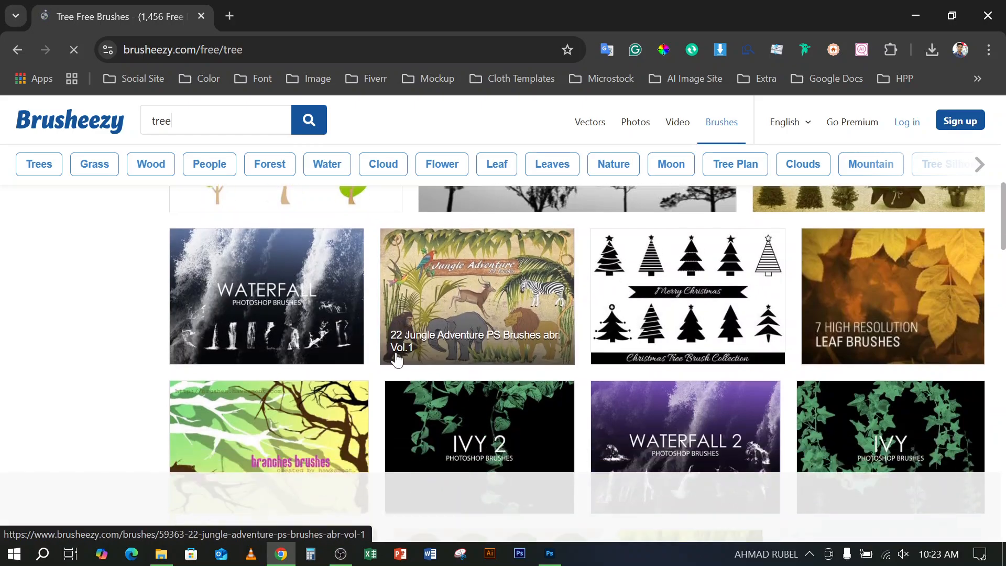
{"action": "scroll", "coordinate": [397, 360], "scroll_direction": "down", "scroll_amount": 8}
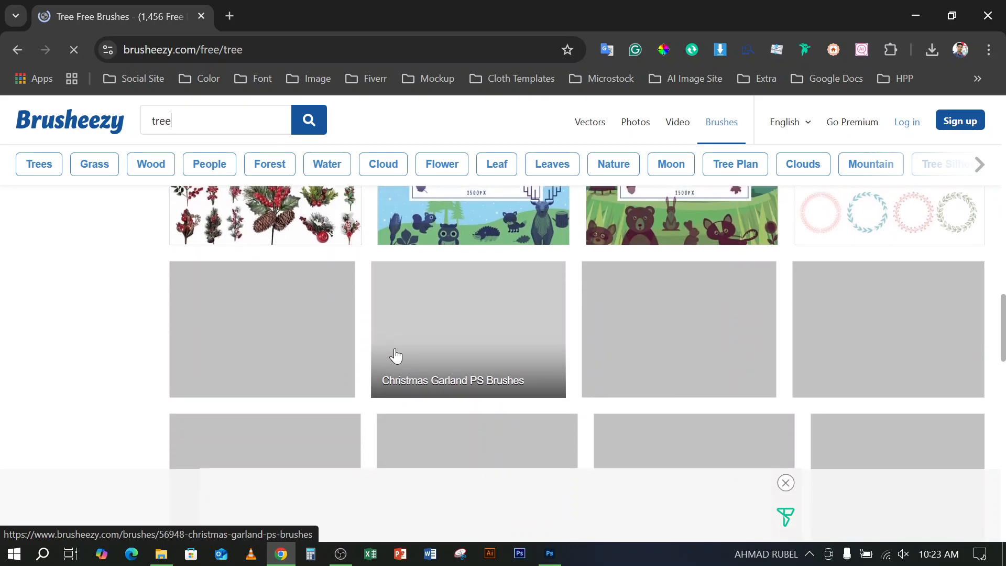
{"action": "scroll", "coordinate": [395, 355], "scroll_direction": "up", "scroll_amount": 4}
{"action": "scroll", "coordinate": [395, 355], "scroll_direction": "down", "scroll_amount": 5}
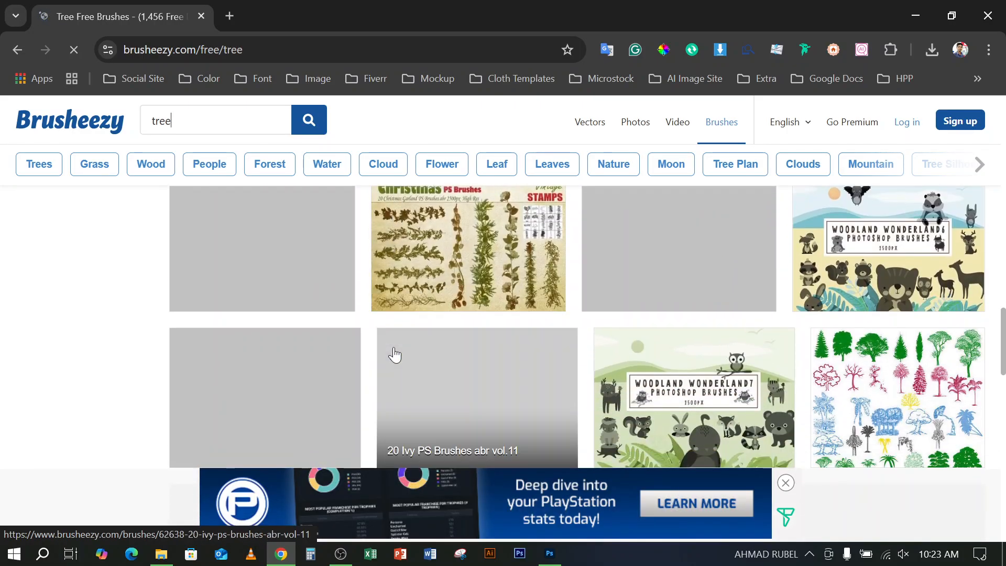
{"action": "scroll", "coordinate": [395, 354], "scroll_direction": "down", "scroll_amount": 3}
{"action": "scroll", "coordinate": [399, 345], "scroll_direction": "up", "scroll_amount": 3}
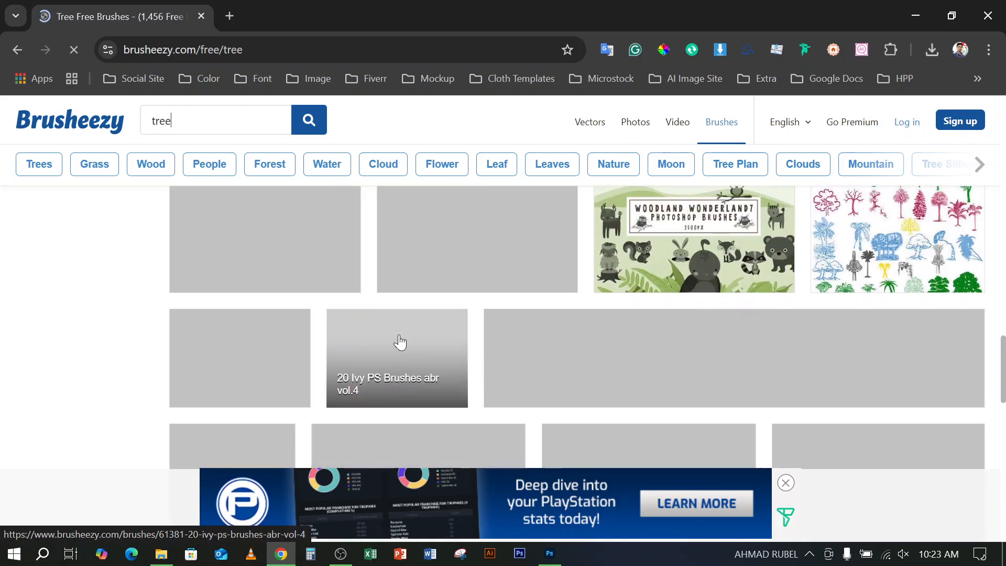
{"action": "scroll", "coordinate": [400, 314], "scroll_direction": "up", "scroll_amount": 1}
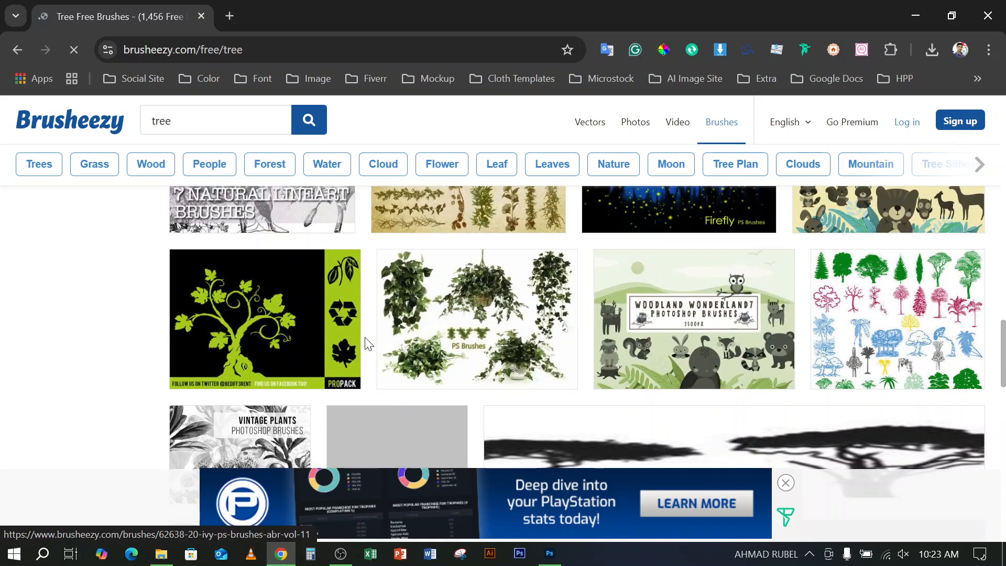
{"action": "scroll", "coordinate": [367, 356], "scroll_direction": "down", "scroll_amount": 3}
{"action": "scroll", "coordinate": [344, 383], "scroll_direction": "up", "scroll_amount": 7}
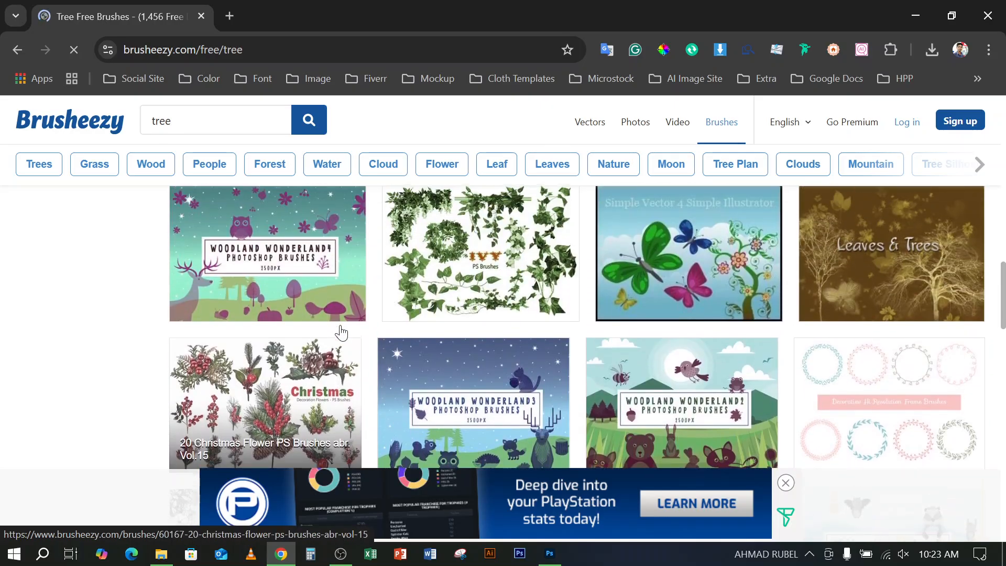
{"action": "scroll", "coordinate": [341, 331], "scroll_direction": "down", "scroll_amount": 5}
{"action": "scroll", "coordinate": [341, 330], "scroll_direction": "down", "scroll_amount": 5}
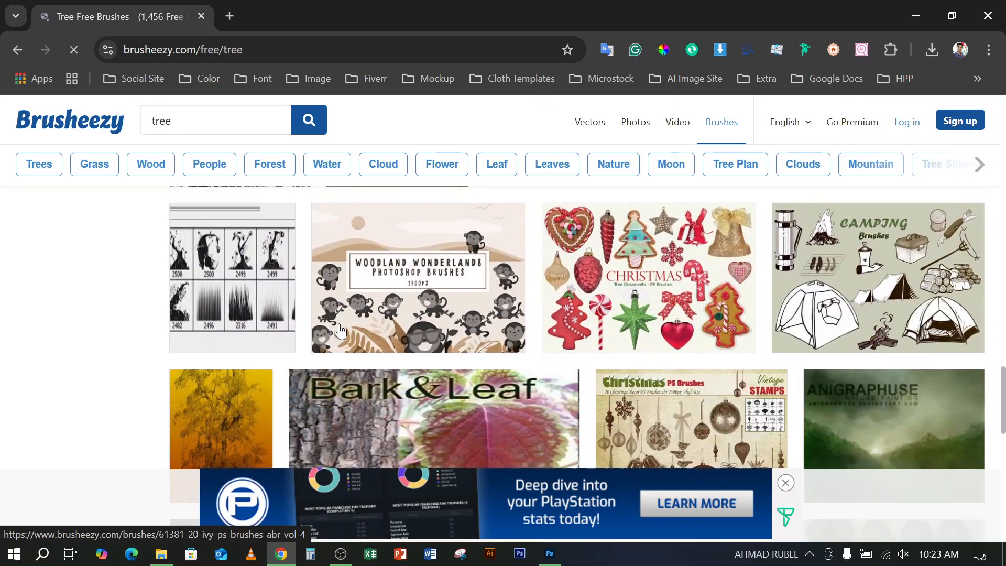
{"action": "scroll", "coordinate": [336, 308], "scroll_direction": "down", "scroll_amount": 3}
{"action": "scroll", "coordinate": [337, 314], "scroll_direction": "up", "scroll_amount": 2}
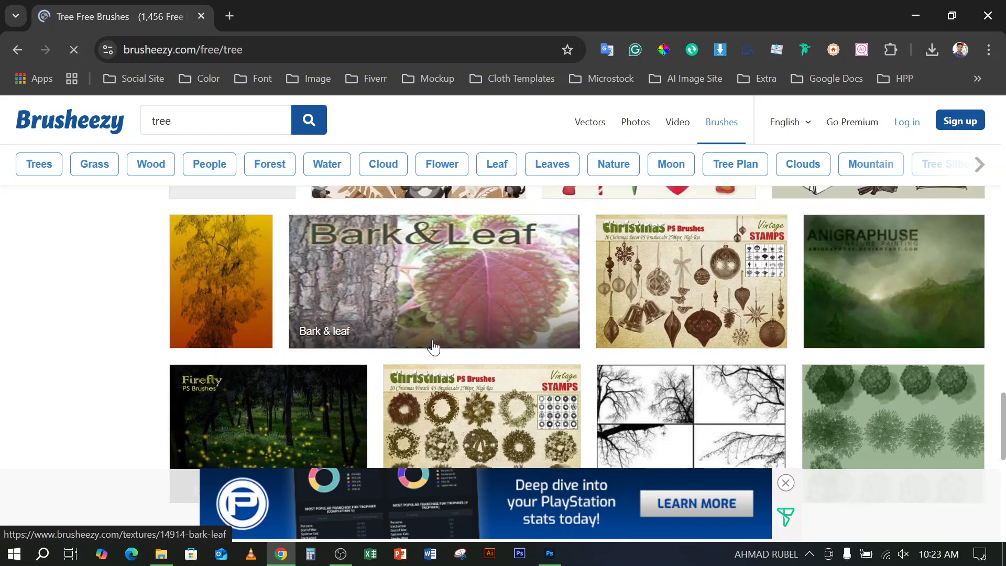
Open the Tree Borders brush page from the tree search results
{"action": "scroll", "coordinate": [523, 315], "scroll_direction": "down", "scroll_amount": 2}
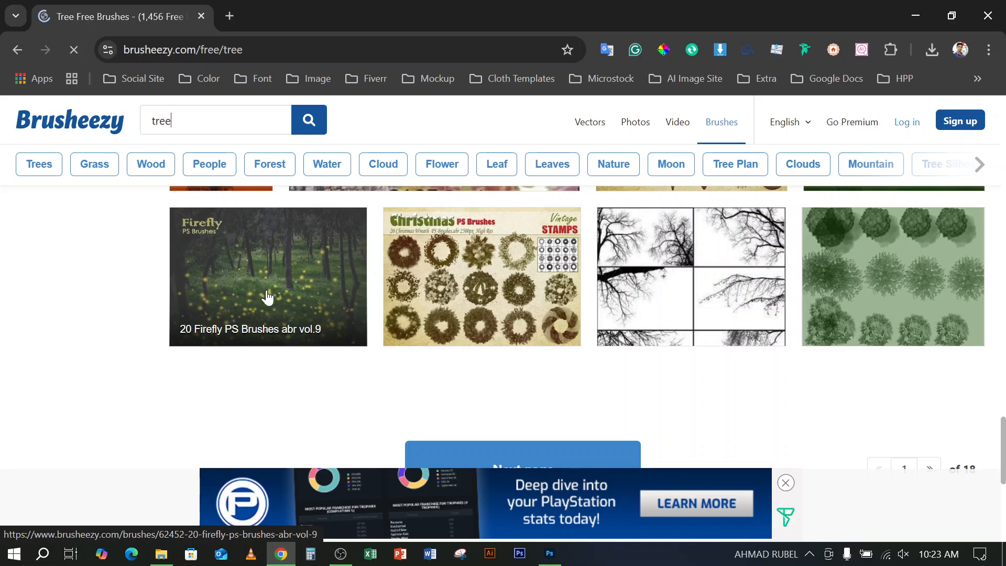
{"action": "scroll", "coordinate": [419, 272], "scroll_direction": "up", "scroll_amount": 3}
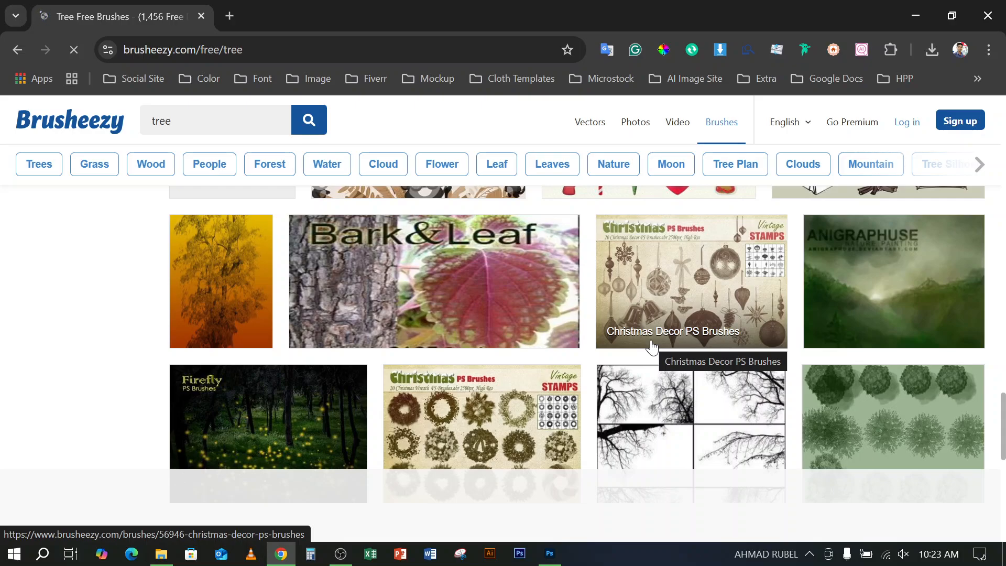
{"action": "scroll", "coordinate": [638, 368], "scroll_direction": "down", "scroll_amount": 3}
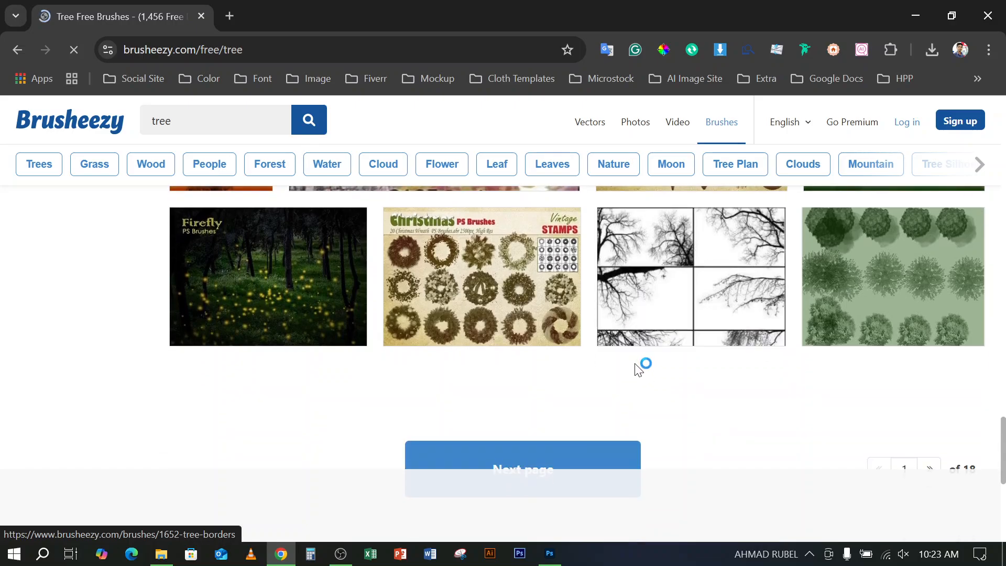
{"action": "scroll", "coordinate": [629, 359], "scroll_direction": "down", "scroll_amount": 2}
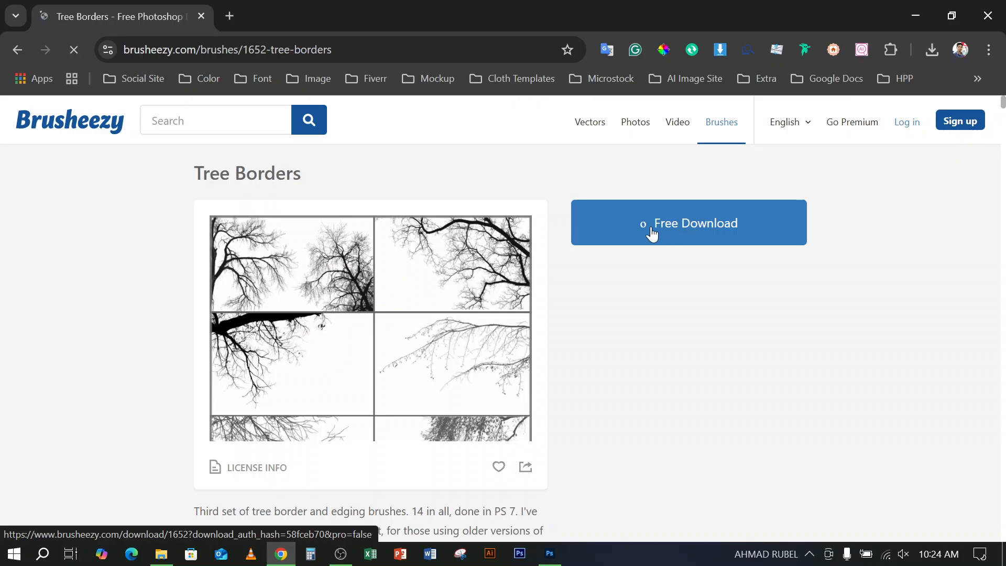
Download the free Tree Borders brush pack and check its download progress
{"action": "left_click", "coordinate": [674, 228]}
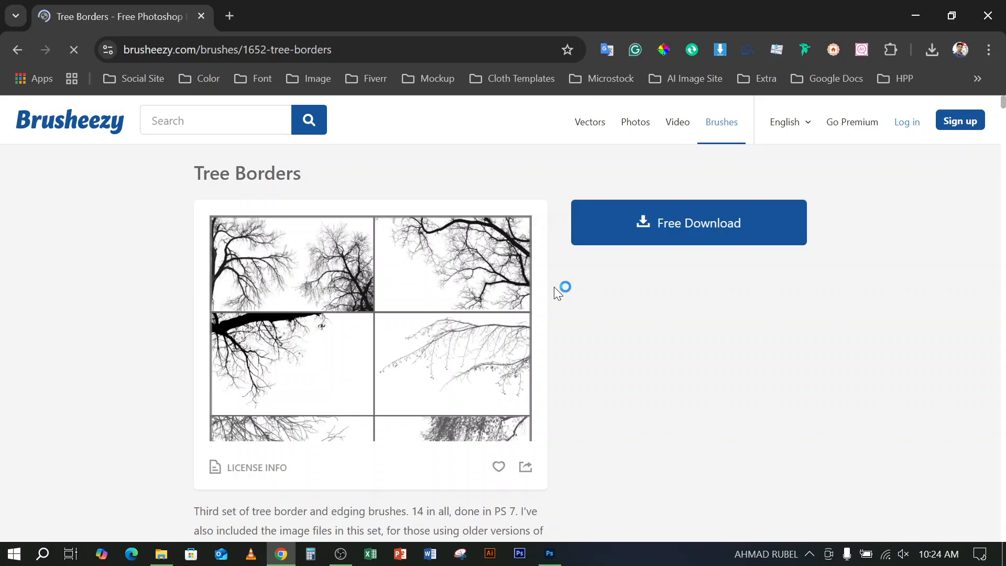
{"action": "left_click", "coordinate": [933, 53]}
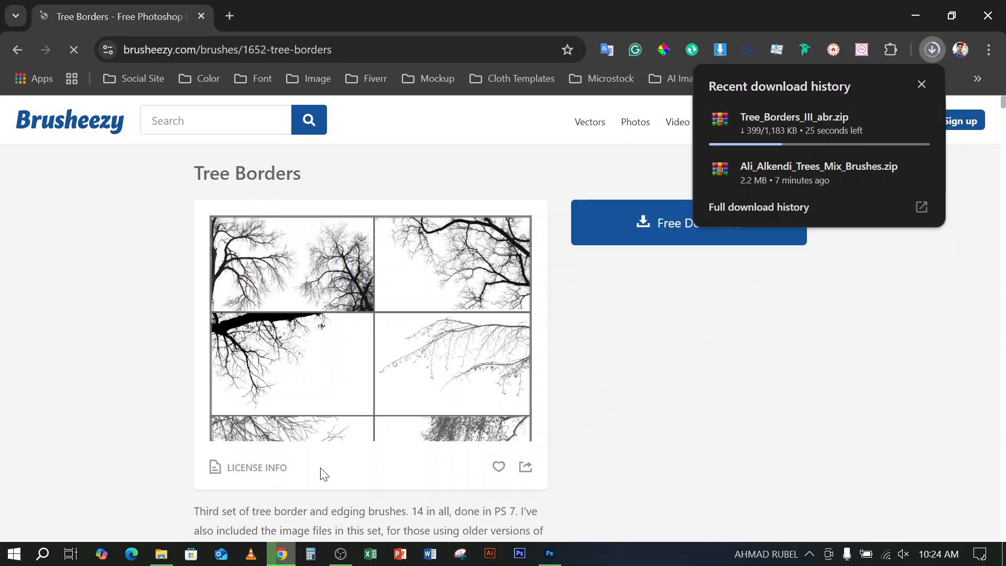
{"action": "left_click", "coordinate": [770, 364]}
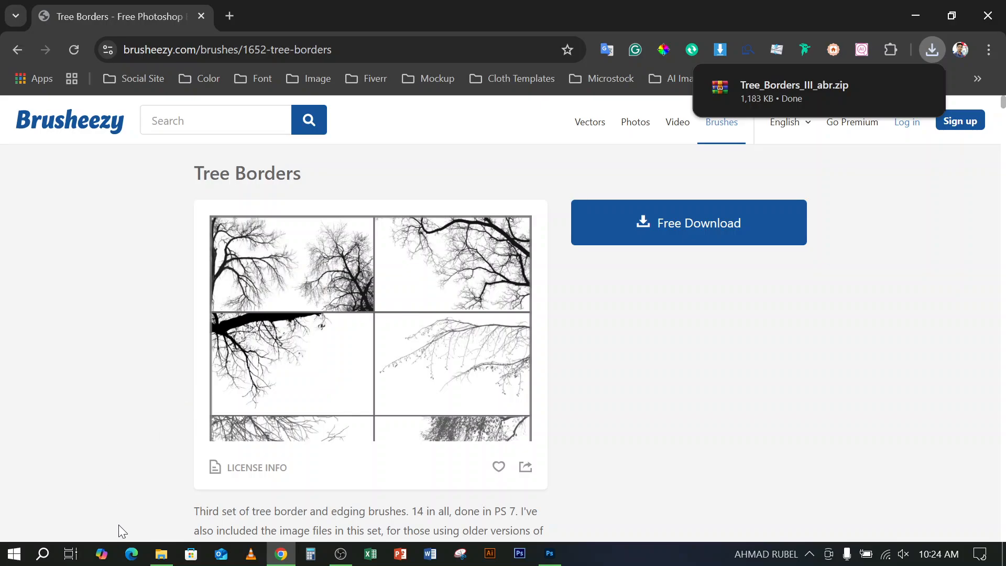
Extract the Tree_Borders_III_abr archive into its own folder in Downloads using File Explorer
{"action": "left_click", "coordinate": [162, 557]}
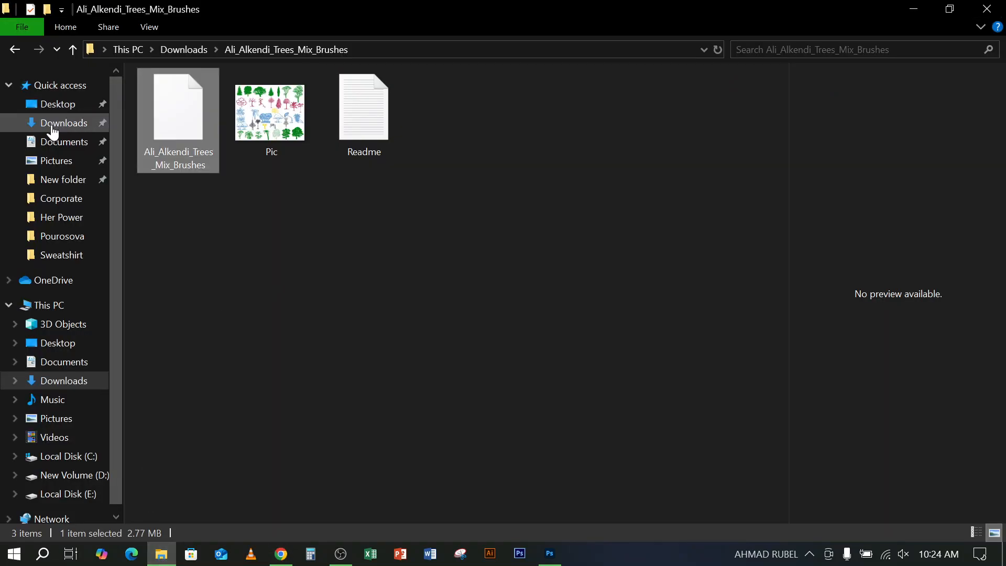
{"action": "left_click", "coordinate": [59, 124]}
{"action": "left_click", "coordinate": [168, 111]}
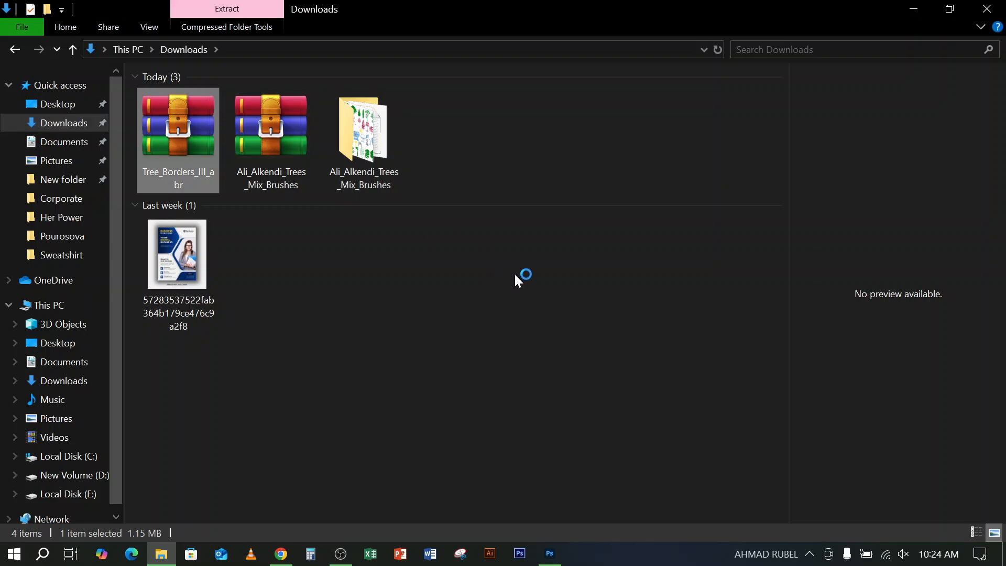
{"action": "right_click", "coordinate": [555, 191]}
{"action": "left_click", "coordinate": [588, 253]}
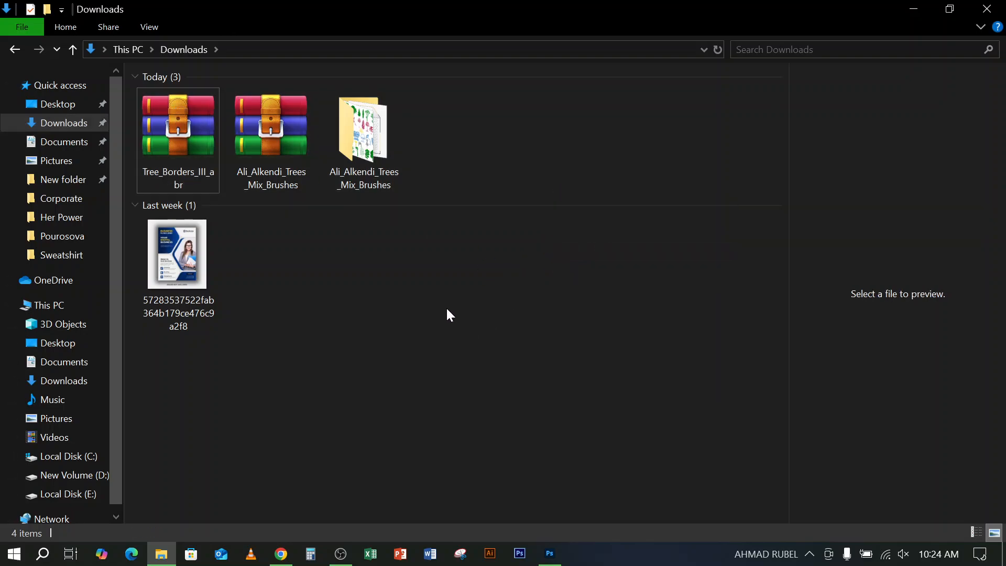
{"action": "left_click", "coordinate": [179, 126]}
{"action": "right_click", "coordinate": [180, 127]}
{"action": "left_click", "coordinate": [261, 205]}
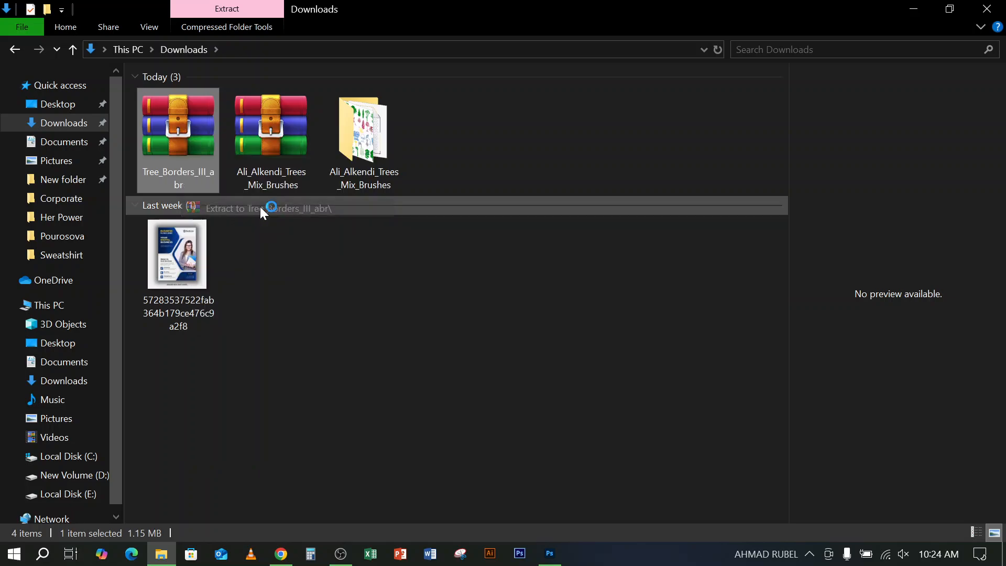
{"action": "left_click", "coordinate": [468, 329]}
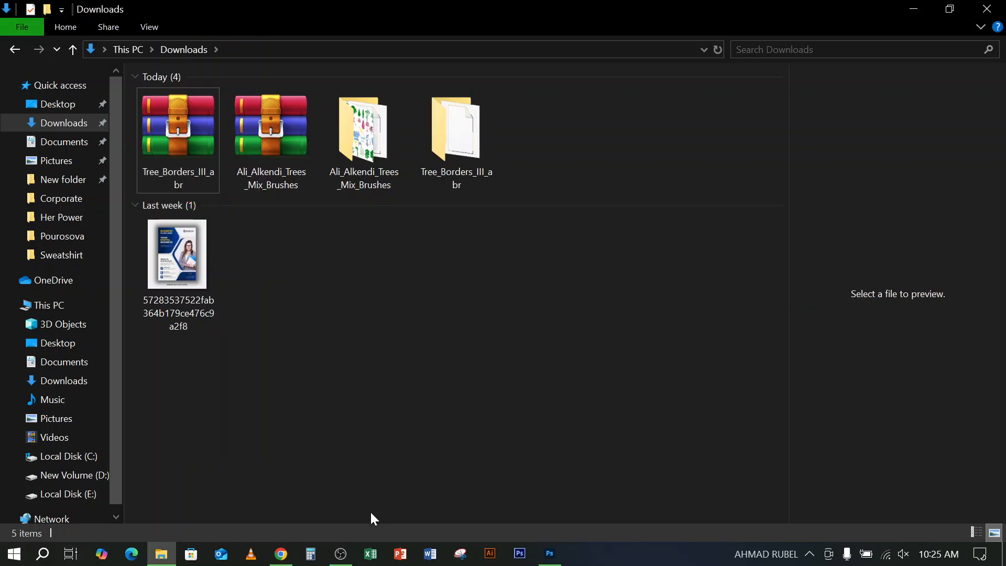
Switch to Photoshop and activate the Brush tool in the blank document
{"action": "left_click", "coordinate": [550, 554]}
{"action": "left_click", "coordinate": [33, 8]}
{"action": "left_click", "coordinate": [35, 8]}
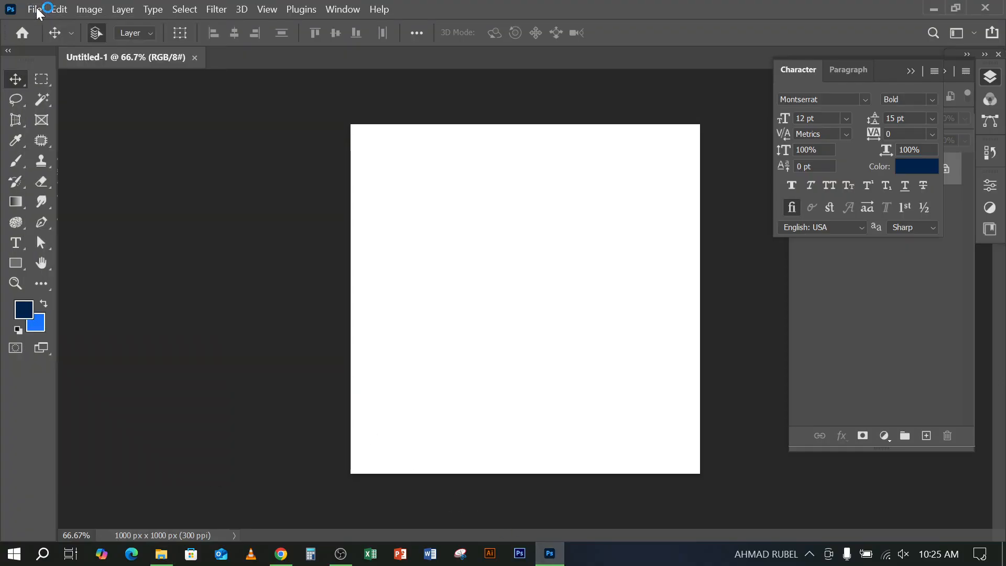
{"action": "left_click", "coordinate": [21, 163]}
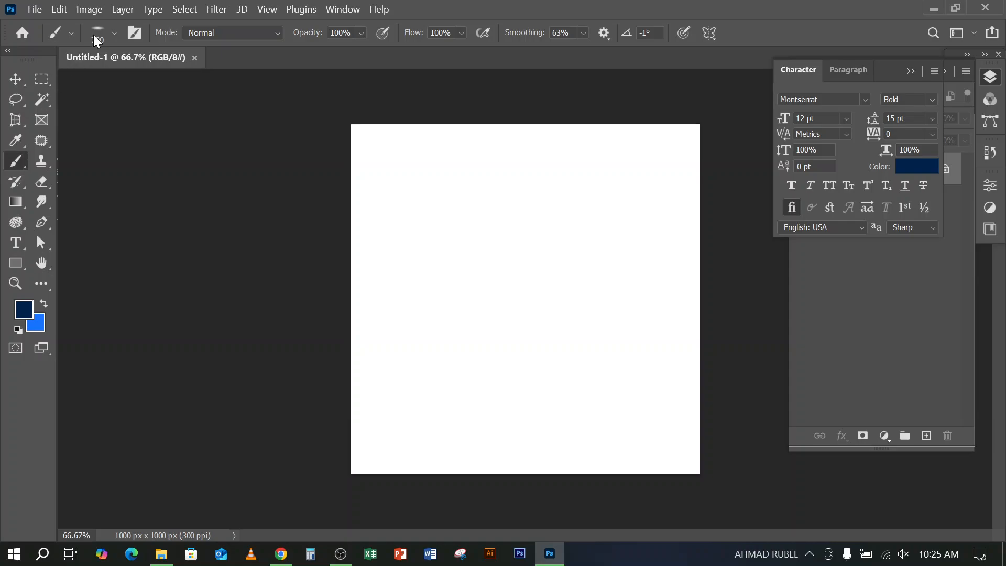
{"action": "left_click", "coordinate": [85, 9]}
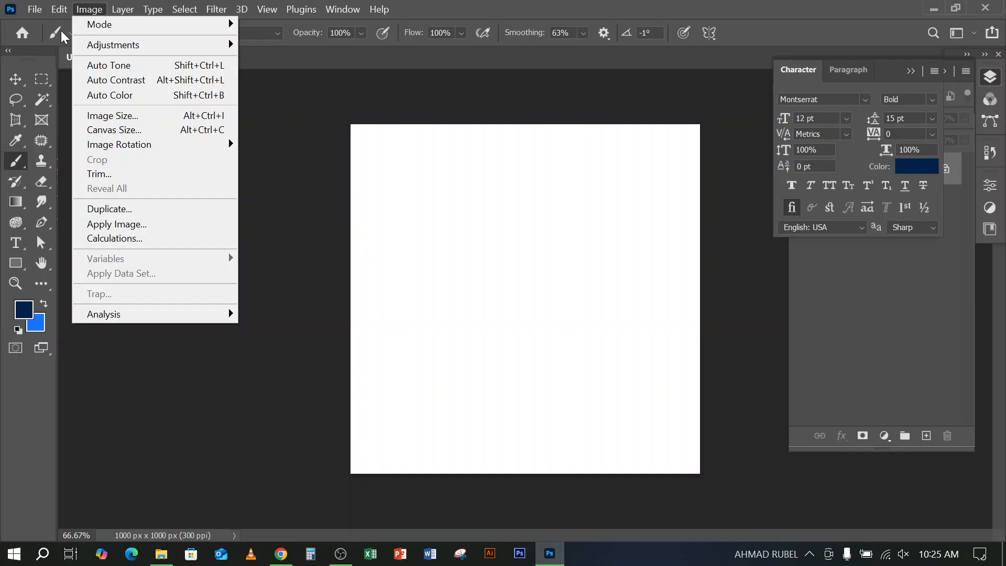
{"action": "left_click", "coordinate": [414, 11]}
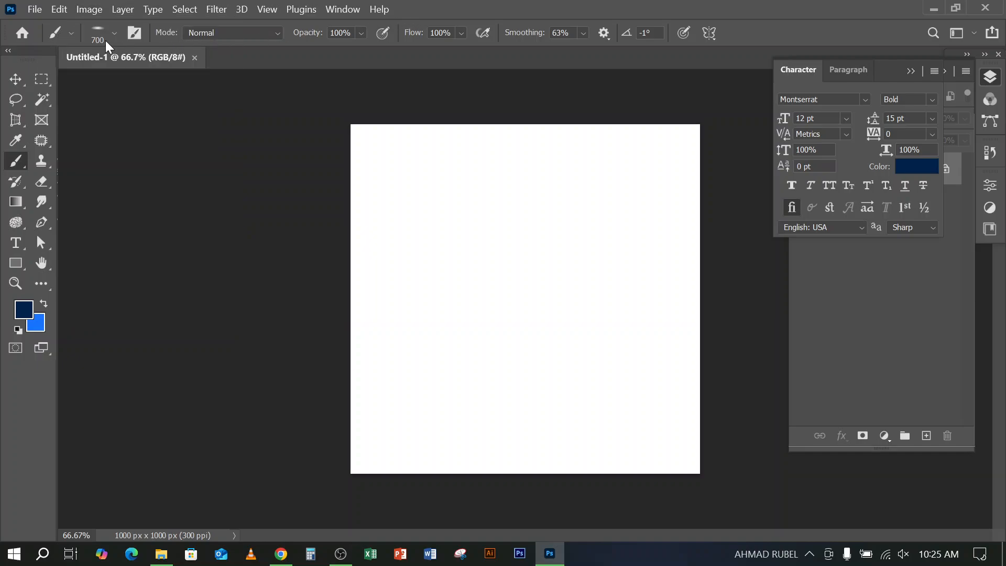
{"action": "left_click", "coordinate": [71, 33]}
{"action": "left_click", "coordinate": [233, 64]}
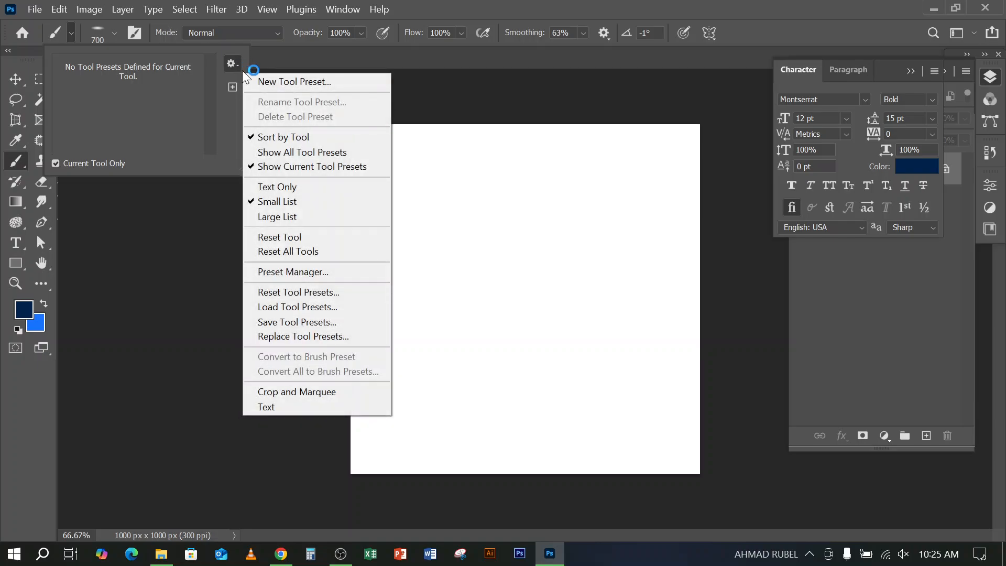
{"action": "left_click", "coordinate": [272, 307]}
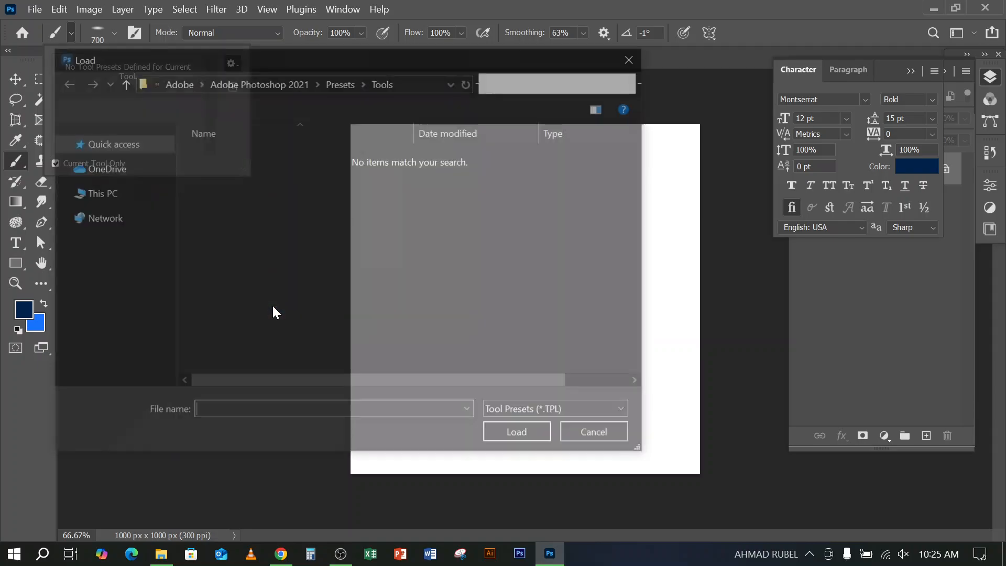
{"action": "left_click", "coordinate": [634, 57]}
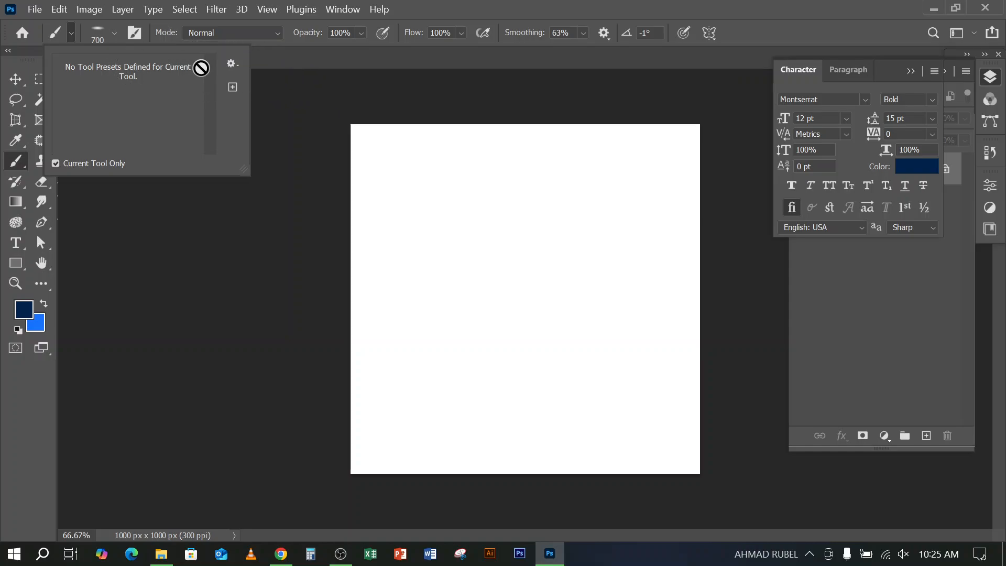
Try to load the brushes as tool presets from the Tree_Borders_III_abr folder in Downloads
{"action": "left_click", "coordinate": [231, 62]}
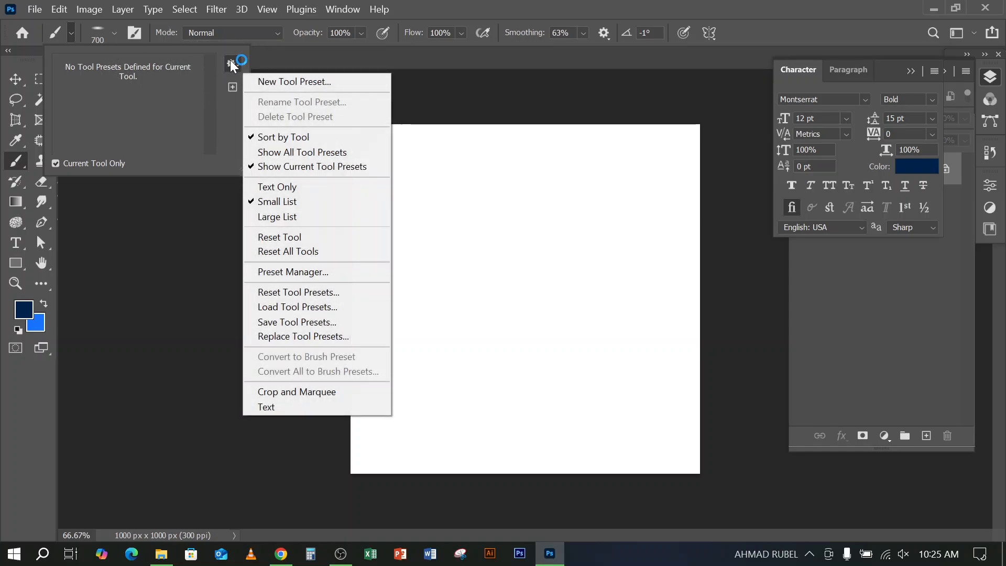
{"action": "left_click", "coordinate": [315, 310]}
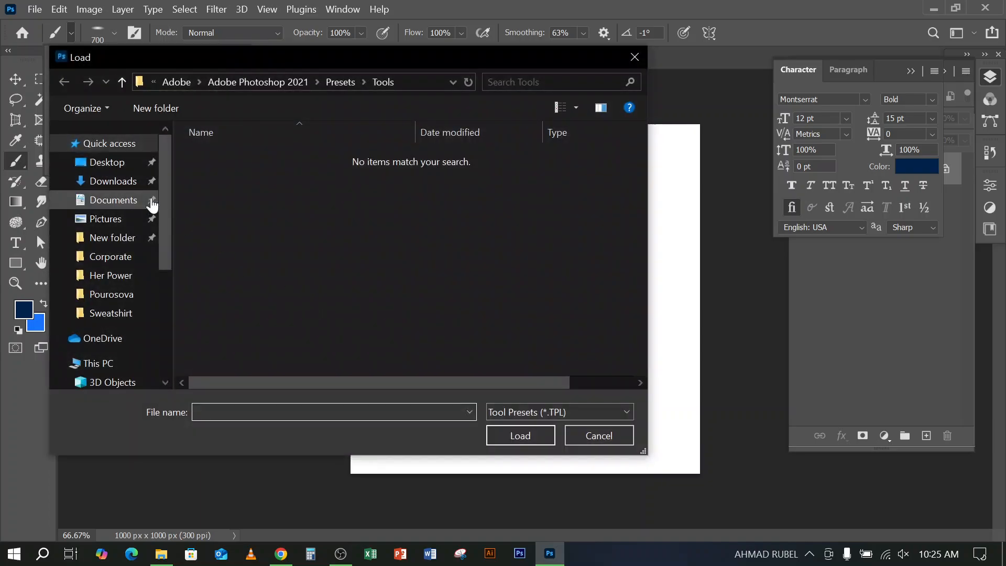
{"action": "left_click", "coordinate": [112, 180]}
{"action": "double_click", "coordinate": [215, 161]}
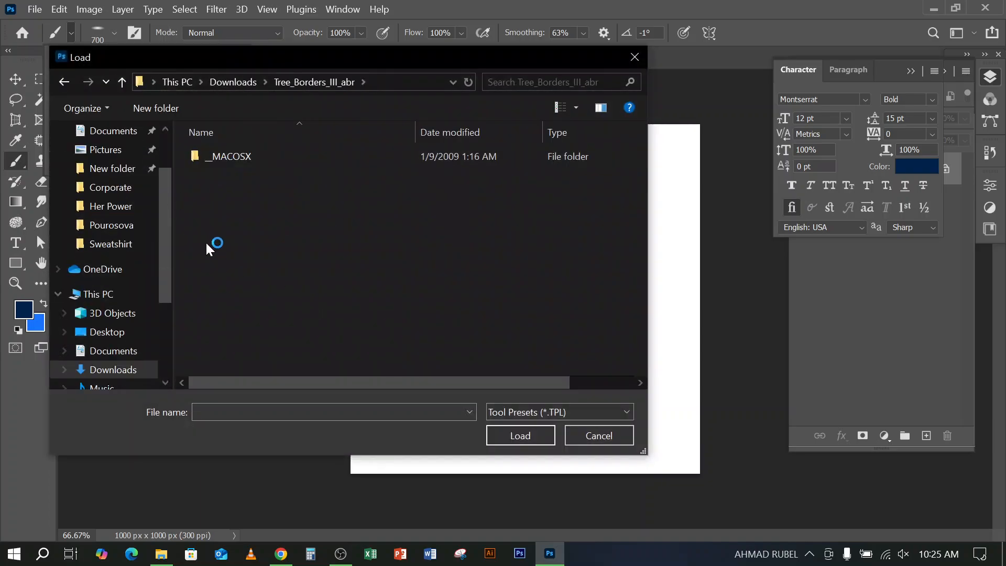
{"action": "double_click", "coordinate": [221, 157]}
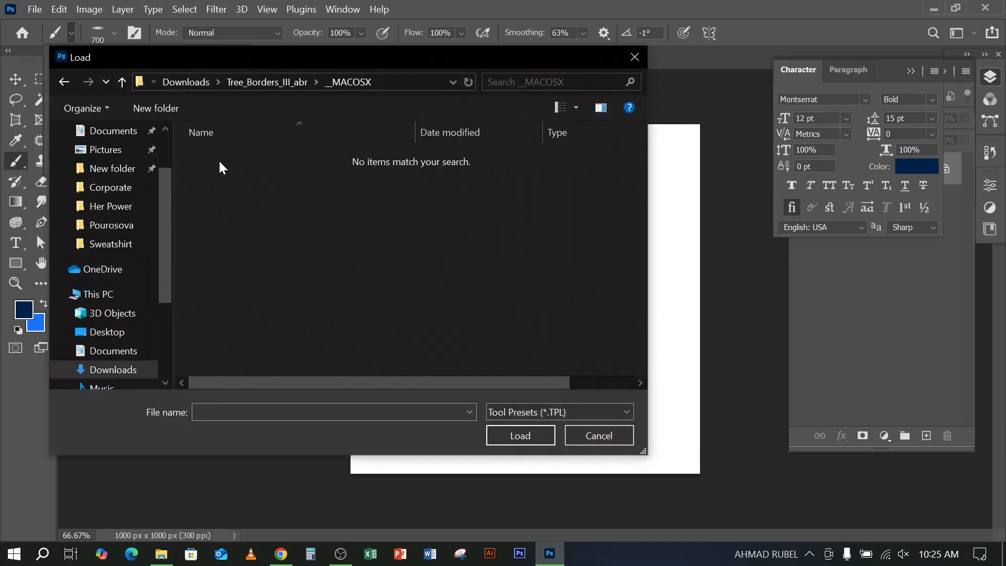
{"action": "left_click", "coordinate": [122, 82]}
{"action": "left_click", "coordinate": [122, 82]}
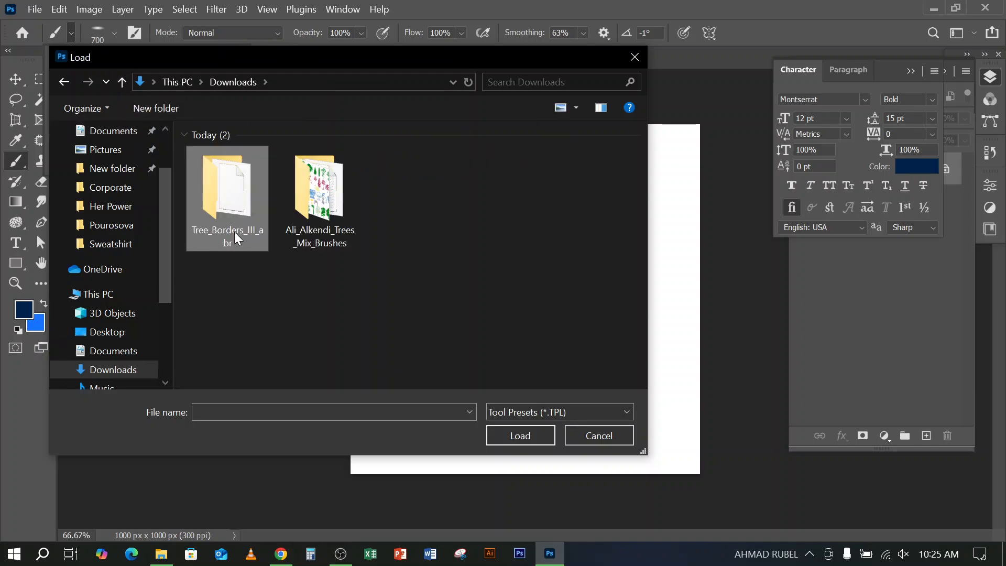
{"action": "double_click", "coordinate": [229, 207]}
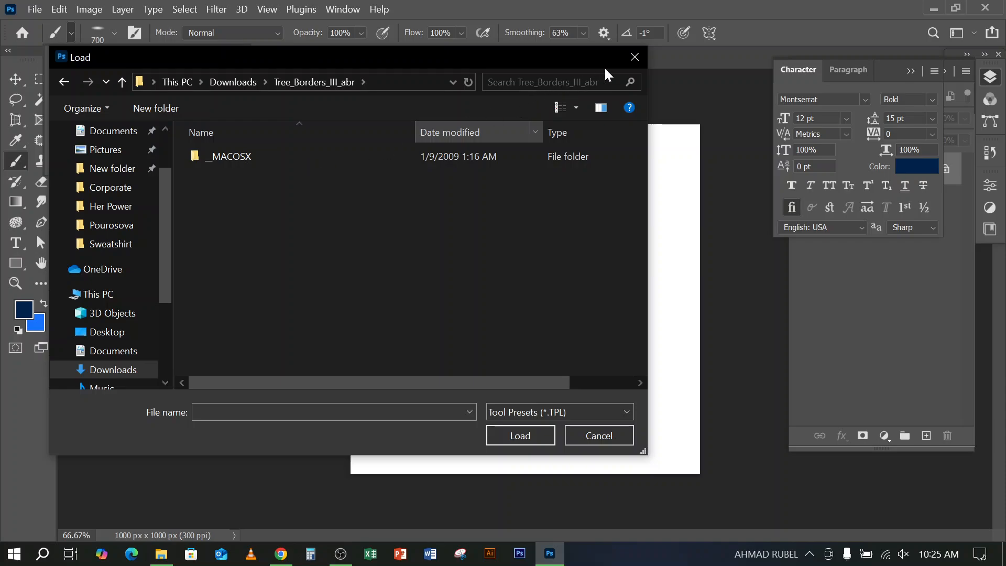
{"action": "left_click", "coordinate": [634, 59]}
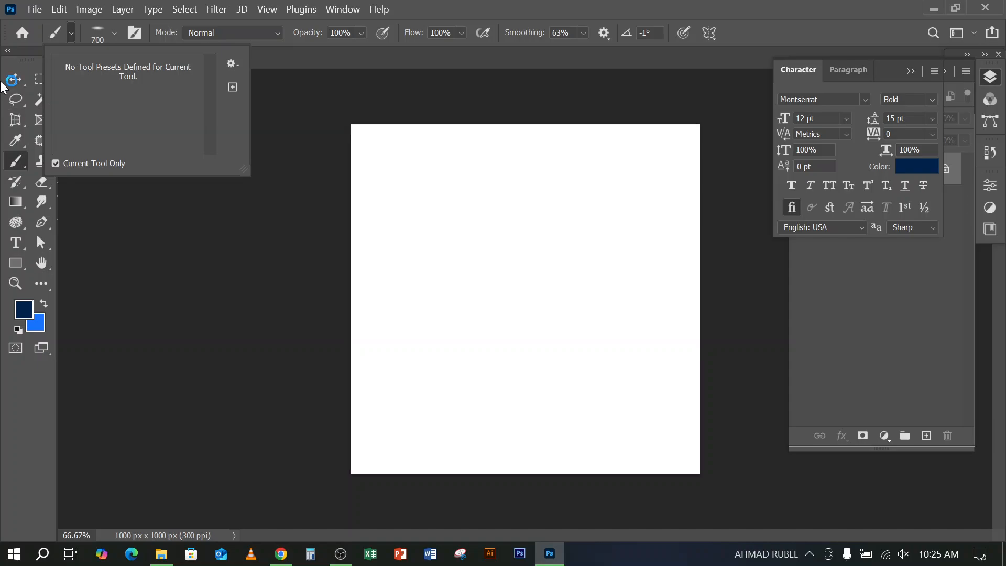
Check the extracted Tree_Borders_III_abr folder and its __MACOSX subfolder in File Explorer for brush files
{"action": "left_click", "coordinate": [162, 554]}
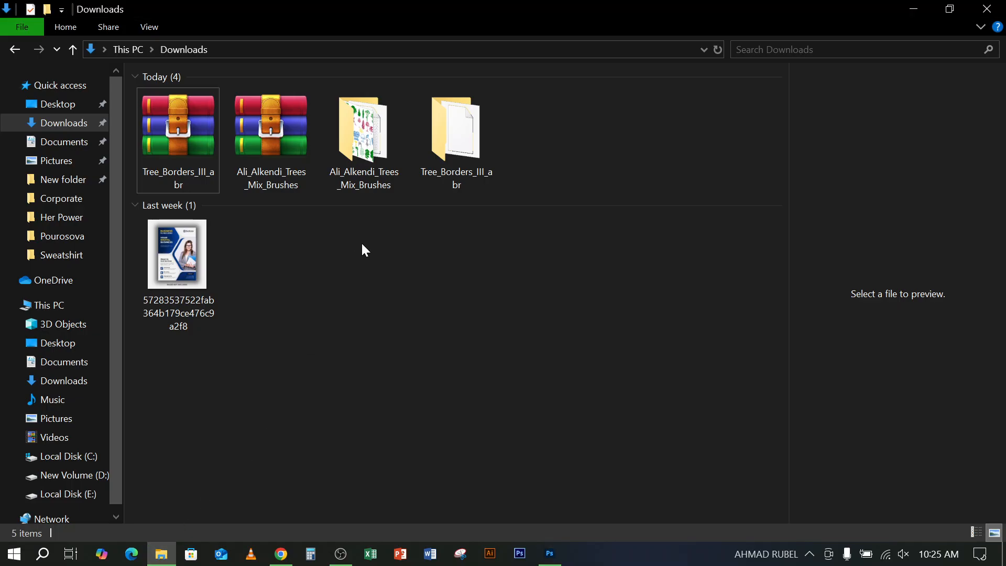
{"action": "double_click", "coordinate": [456, 137]}
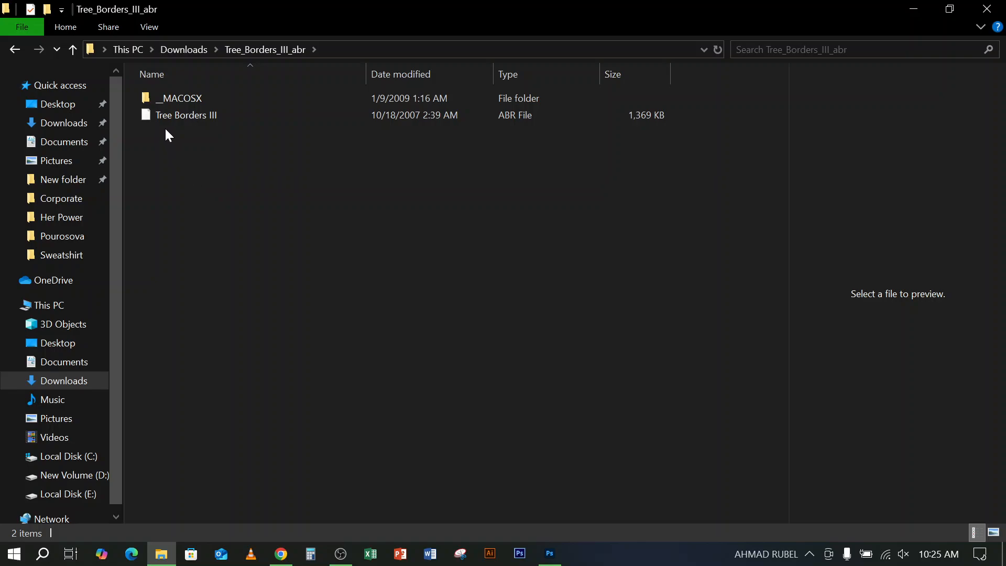
{"action": "left_click", "coordinate": [162, 118]}
{"action": "double_click", "coordinate": [159, 99]}
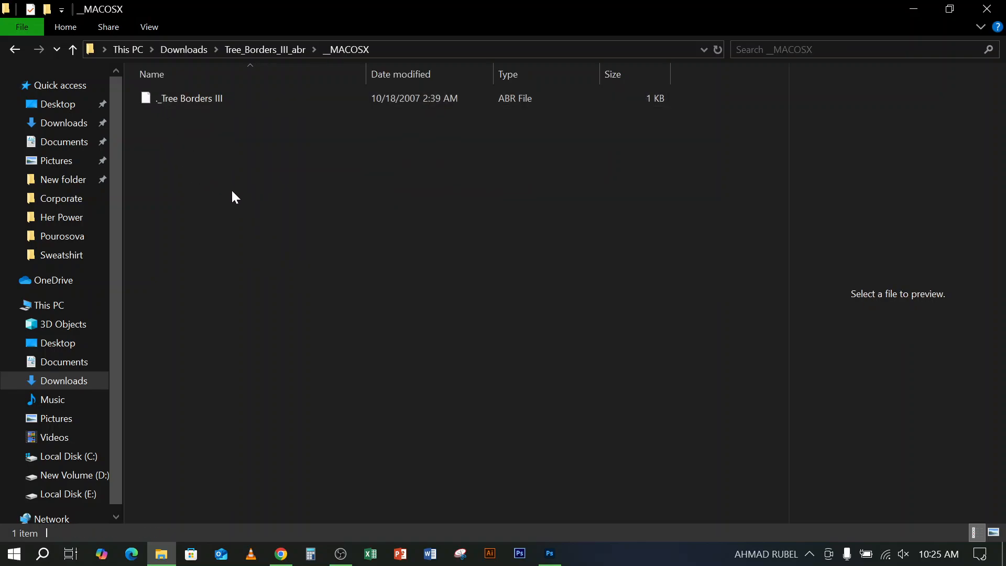
{"action": "left_click", "coordinate": [172, 102]}
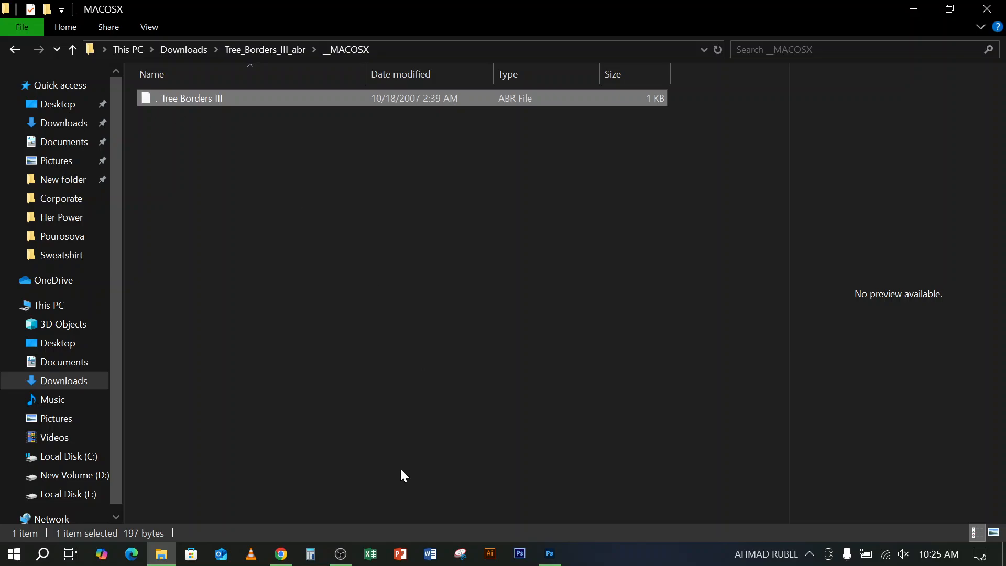
Return to Photoshop, set the Soft Round brush tip's roundness to 100%, and show the Brush Settings
{"action": "left_click", "coordinate": [550, 554]}
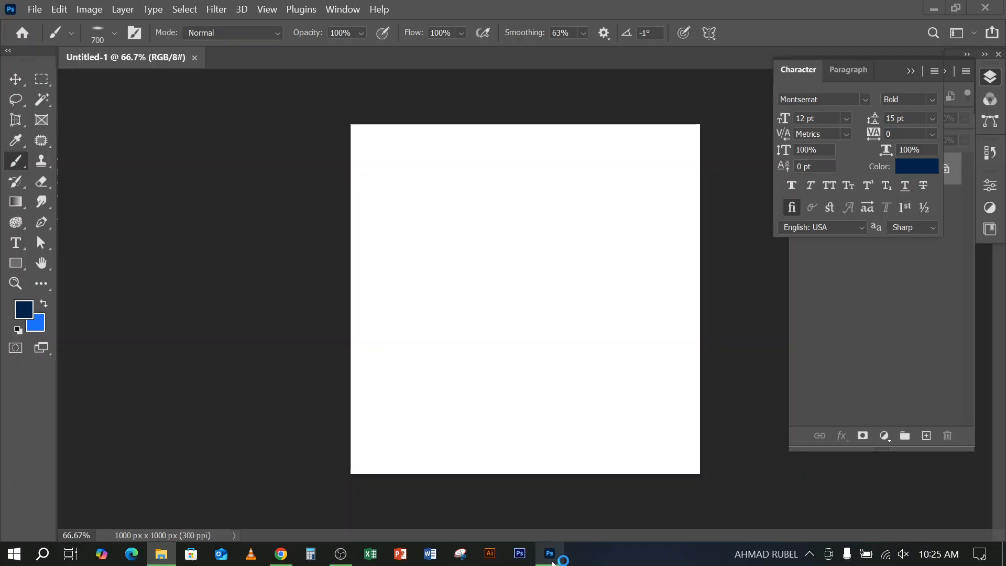
{"action": "left_click", "coordinate": [12, 85]}
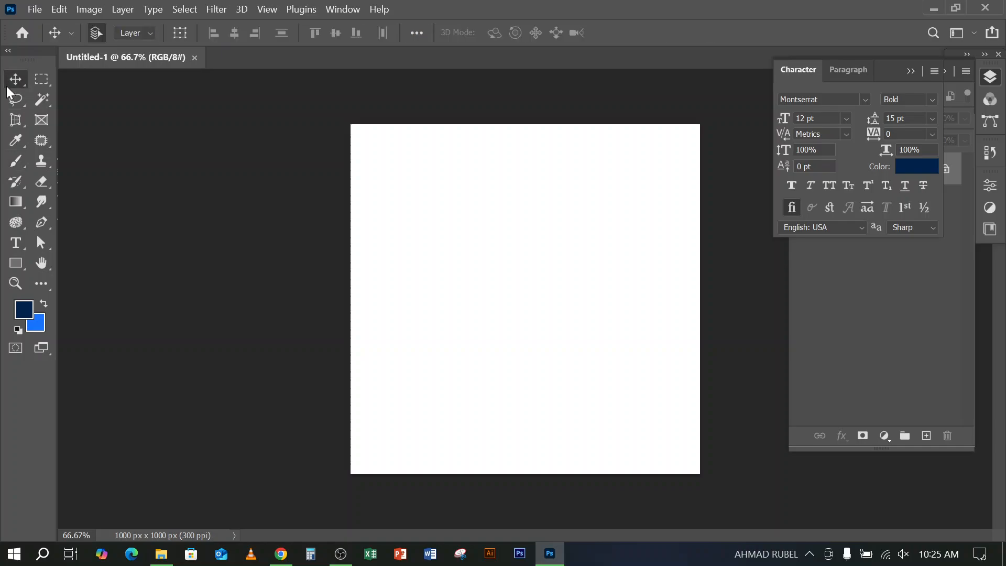
{"action": "left_click", "coordinate": [15, 161]}
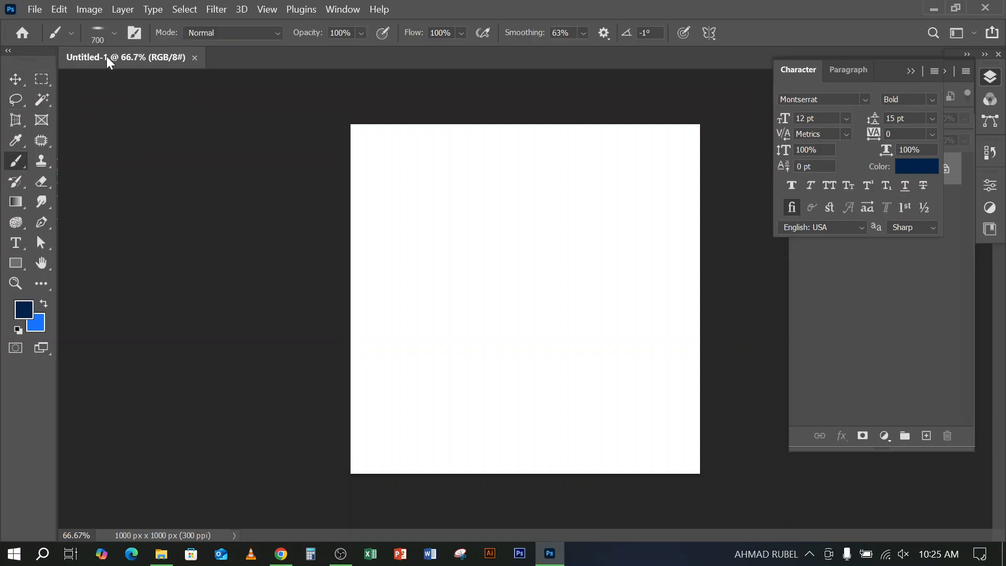
{"action": "left_click", "coordinate": [115, 35]}
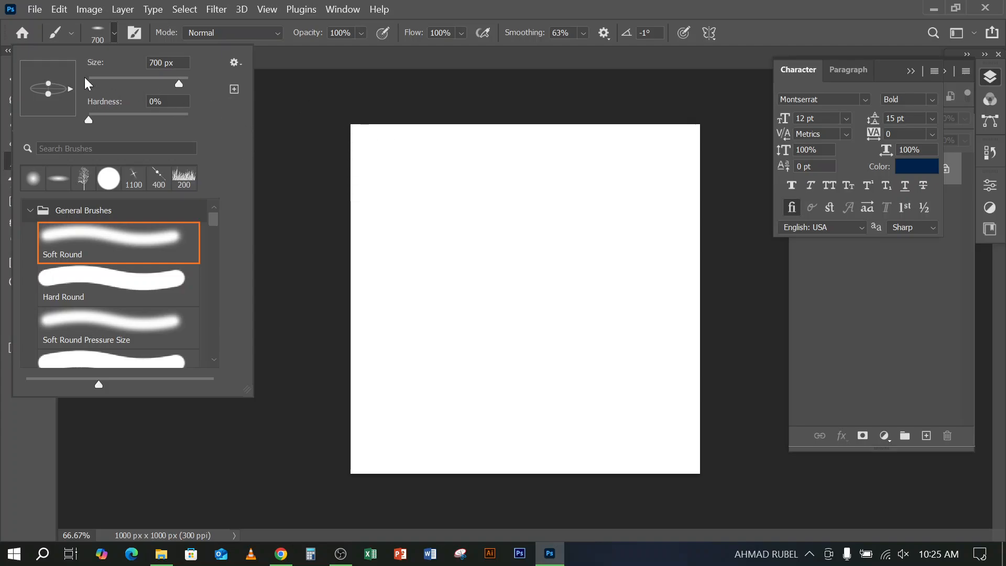
{"action": "left_click_drag", "start_coordinate": [46, 93], "coordinate": [47, 118]}
{"action": "left_click", "coordinate": [132, 32]}
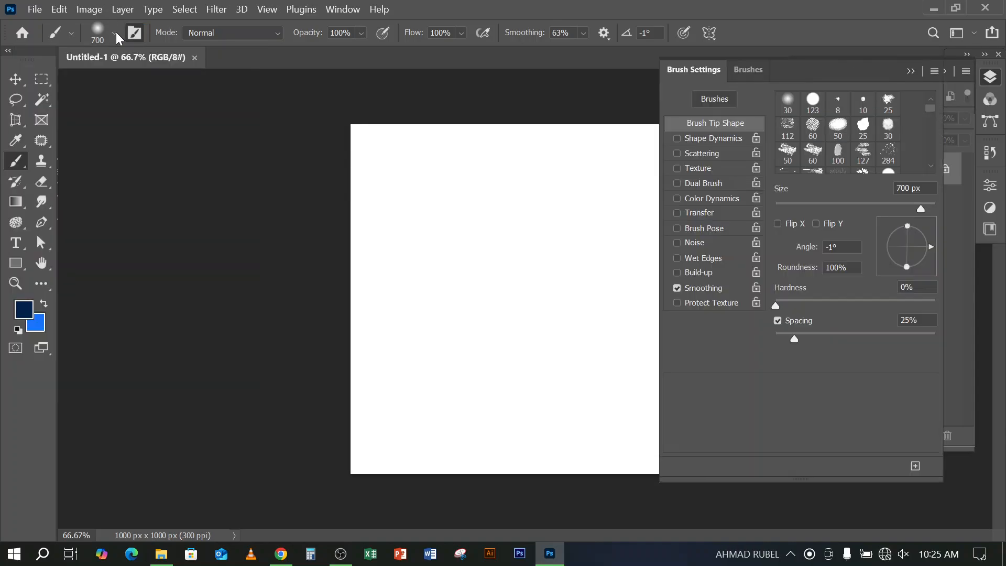
Import the Tree Borders III brush file from the Tree_Borders_III_abr folder in Downloads into the brush presets
{"action": "left_click", "coordinate": [115, 33]}
{"action": "left_click", "coordinate": [241, 62]}
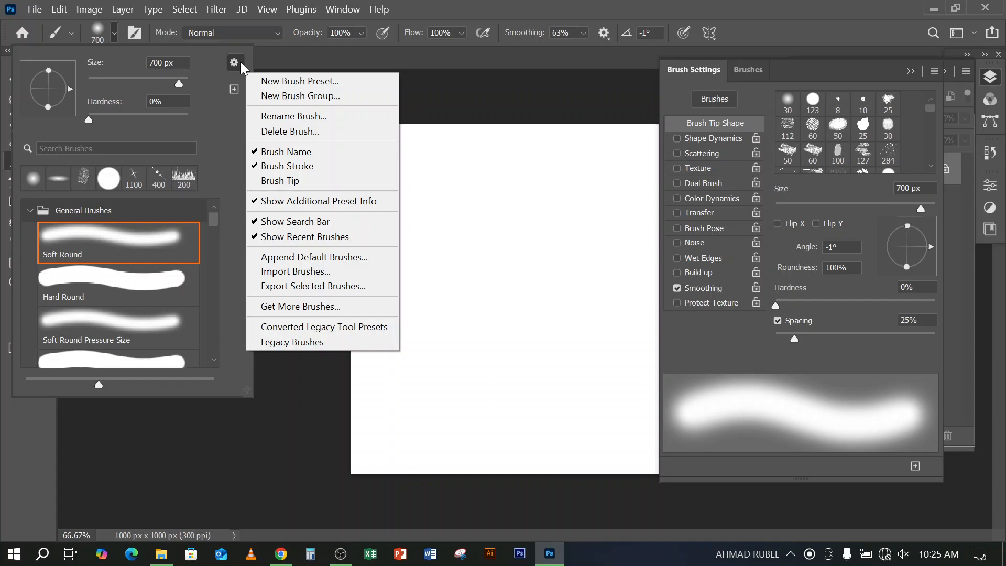
{"action": "left_click", "coordinate": [311, 272]}
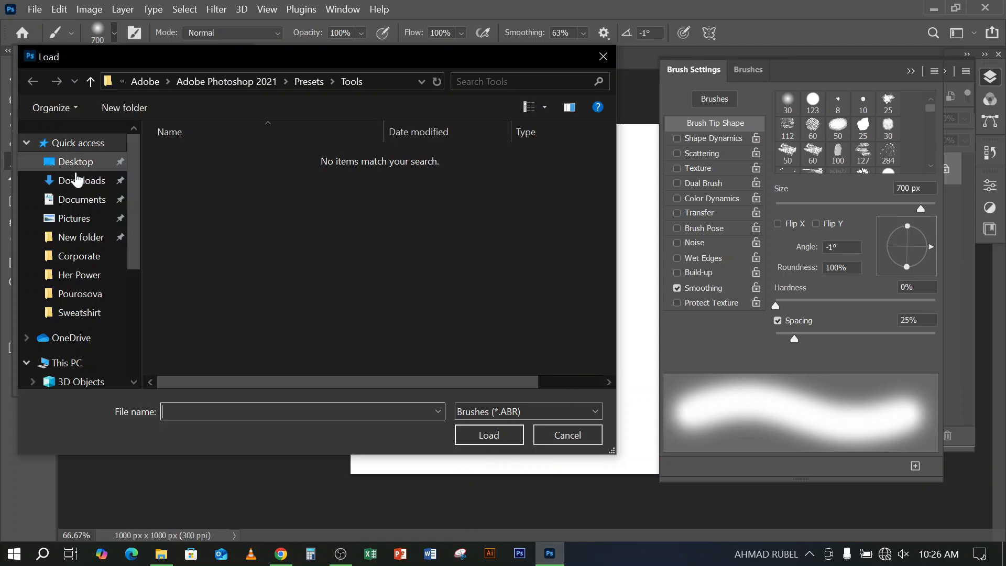
{"action": "left_click", "coordinate": [79, 181]}
{"action": "double_click", "coordinate": [195, 187]}
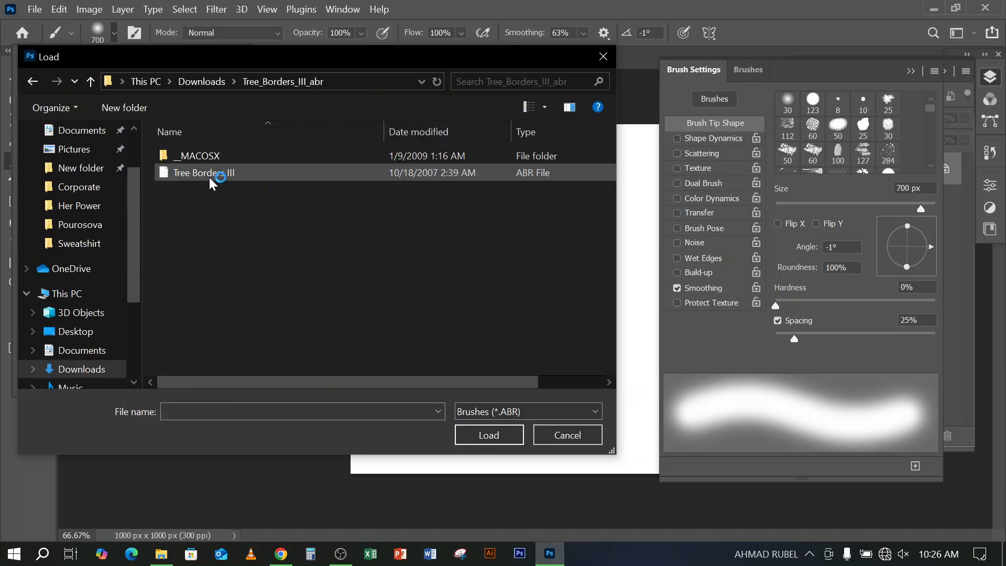
{"action": "left_click", "coordinate": [181, 173]}
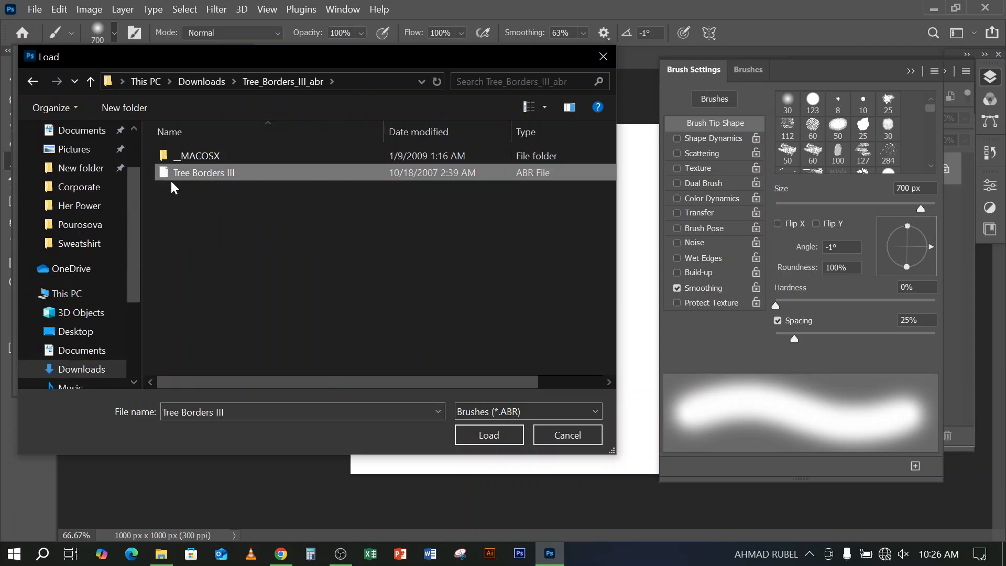
{"action": "left_click", "coordinate": [501, 439]}
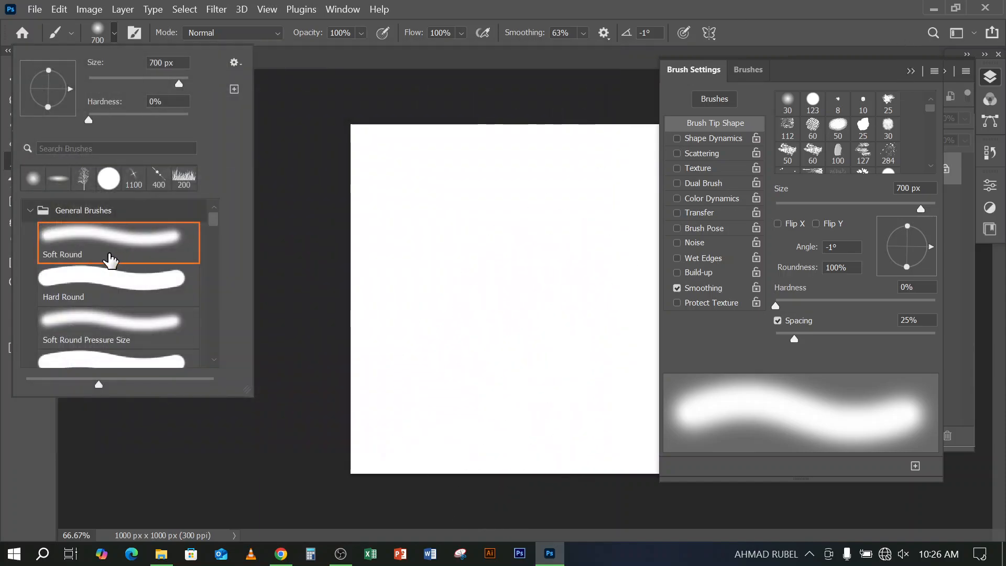
Collapse the General Brushes and SS-birds-flying 2 groups, expand Tree Borders III, and select its Midnightstouch brush
{"action": "left_click", "coordinate": [30, 210]}
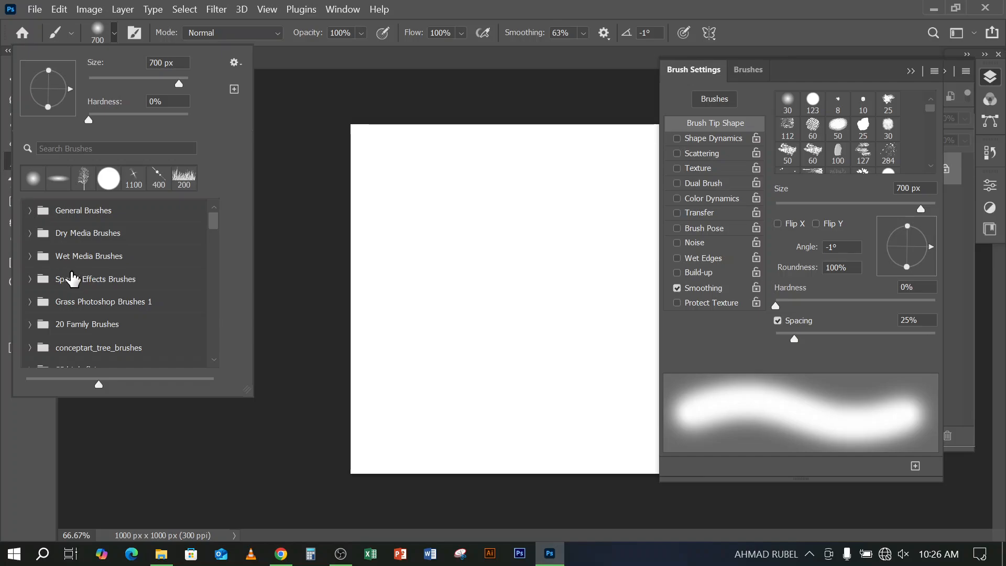
{"action": "scroll", "coordinate": [73, 279], "scroll_direction": "down", "scroll_amount": 10}
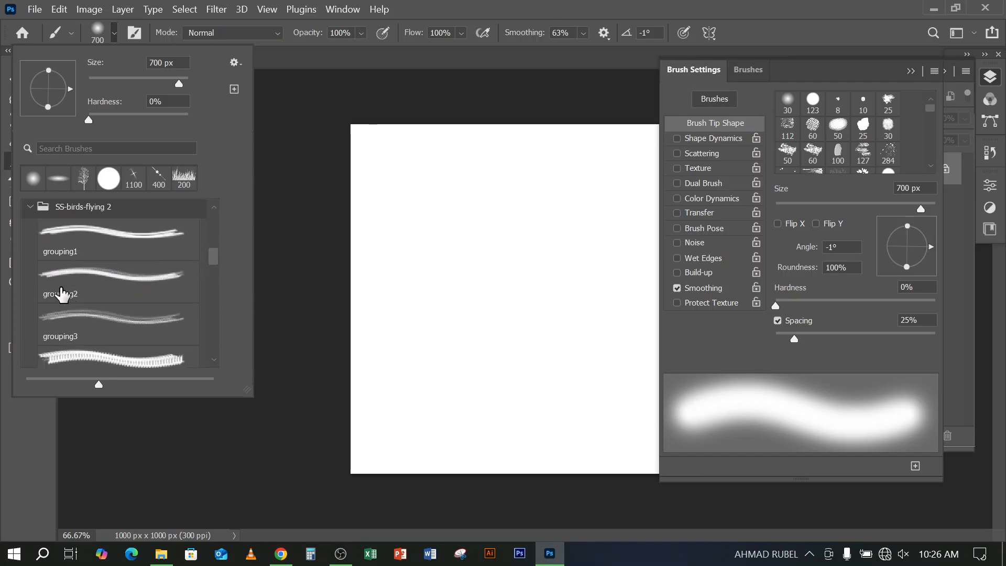
{"action": "left_click", "coordinate": [30, 206]}
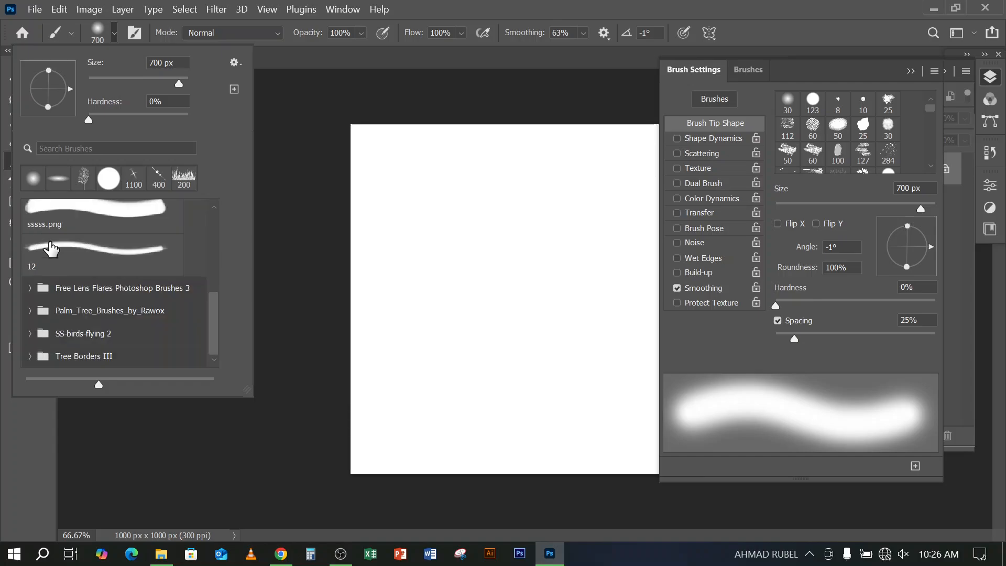
{"action": "left_click", "coordinate": [30, 357]}
{"action": "scroll", "coordinate": [74, 361], "scroll_direction": "down", "scroll_amount": 1}
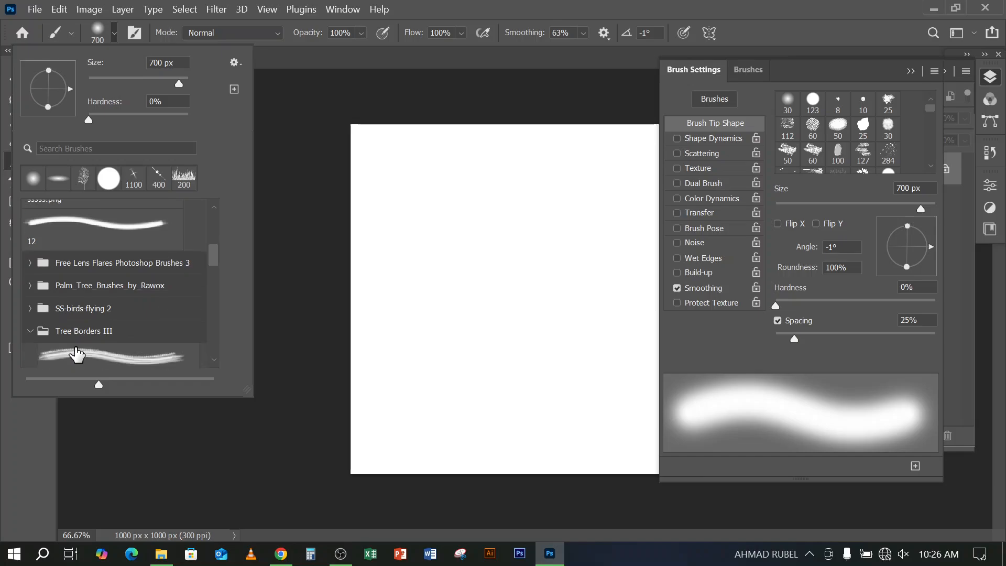
{"action": "left_click", "coordinate": [79, 347]}
{"action": "left_click", "coordinate": [589, 5]}
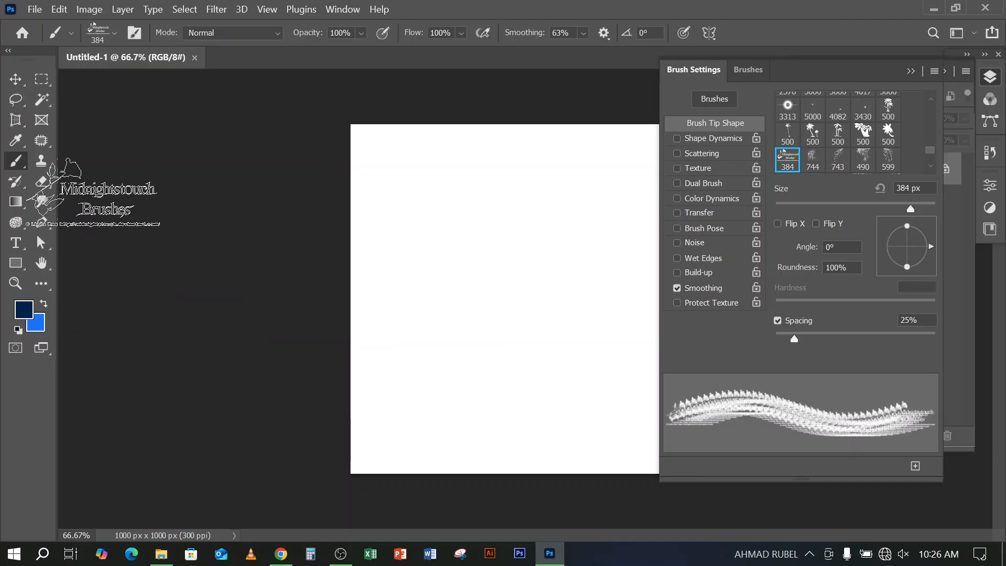
Select the DSC03145.jpg brush in the Tree Borders III group and collapse the Brush Settings
{"action": "left_click", "coordinate": [111, 32]}
{"action": "scroll", "coordinate": [78, 337], "scroll_direction": "down", "scroll_amount": 3}
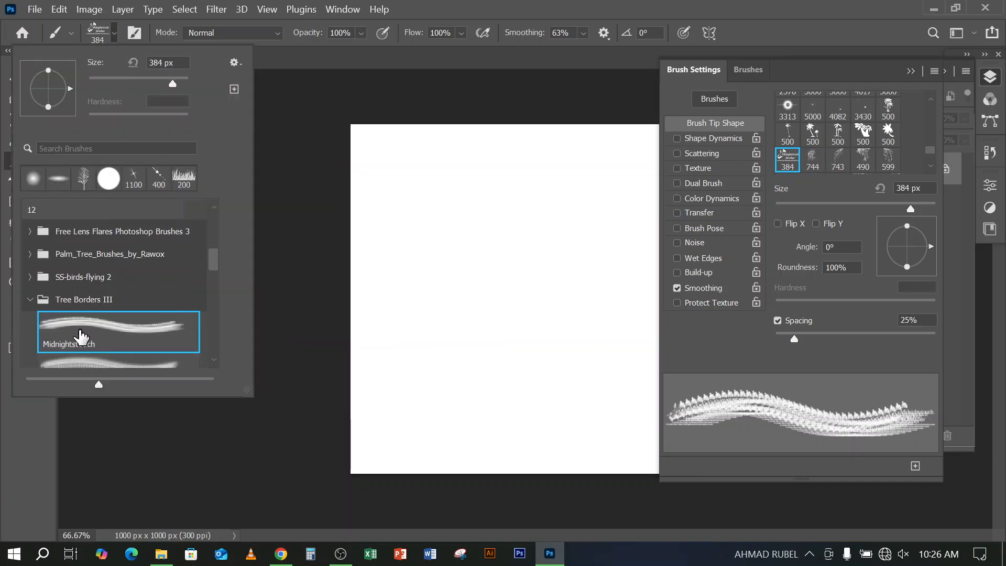
{"action": "left_click", "coordinate": [83, 315]}
{"action": "left_click", "coordinate": [695, 3]}
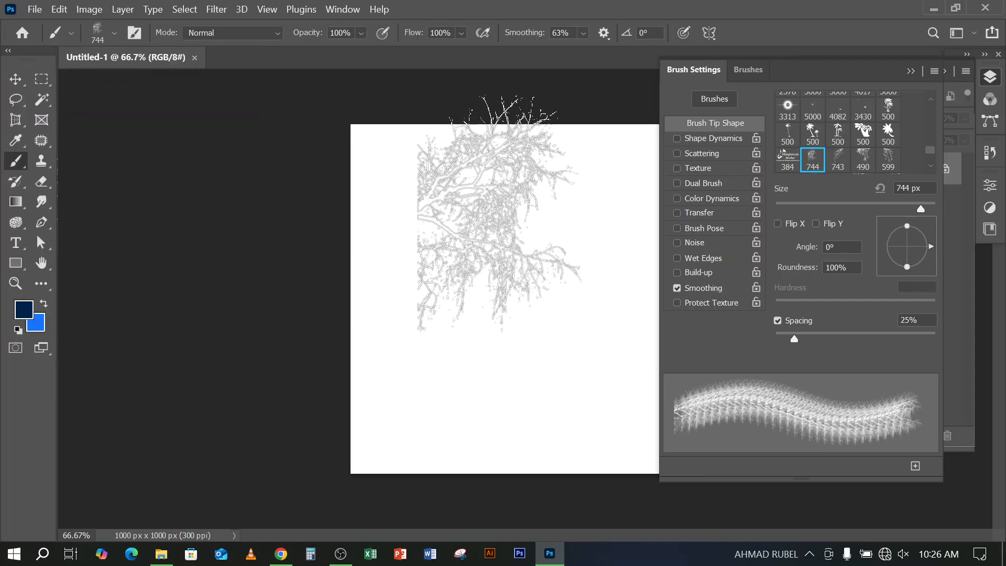
{"action": "left_click", "coordinate": [911, 71]}
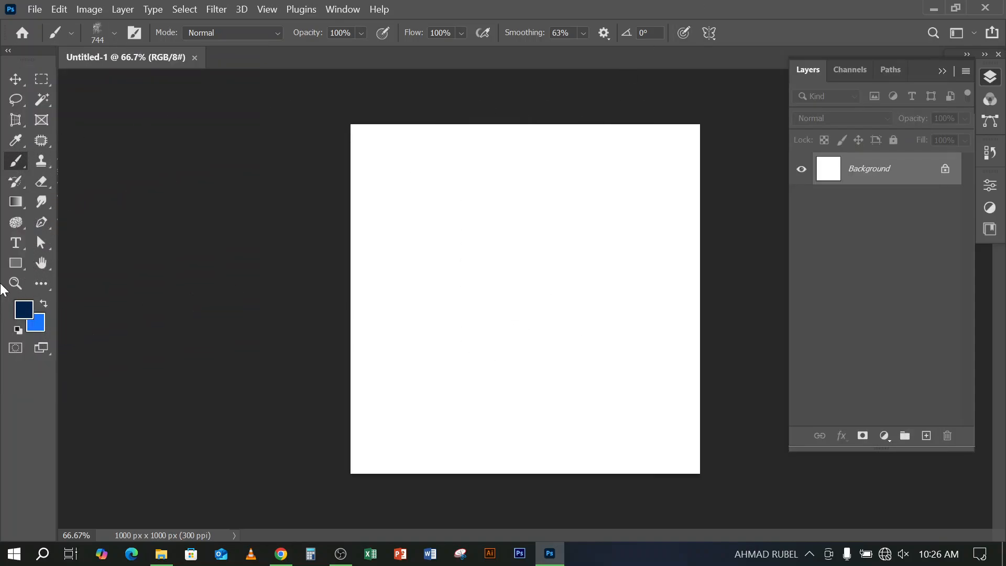
Set the foreground color to dark gray and stamp the bare tree brush once against the canvas's left edge
{"action": "left_click", "coordinate": [23, 309]}
{"action": "left_click_drag", "start_coordinate": [593, 209], "coordinate": [579, 285]}
{"action": "left_click", "coordinate": [921, 111]}
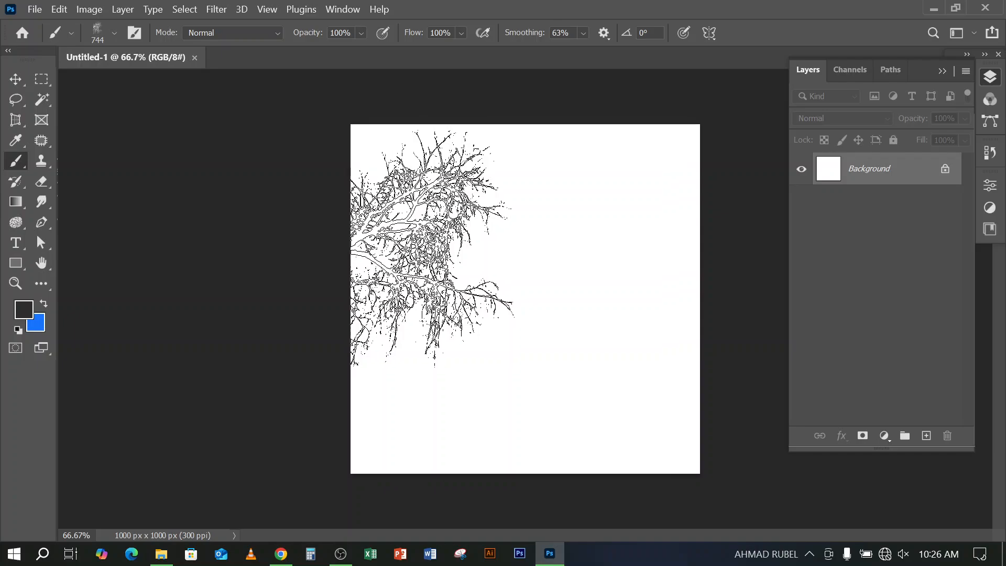
{"action": "left_click", "coordinate": [432, 243]}
{"action": "left_click", "coordinate": [15, 79]}
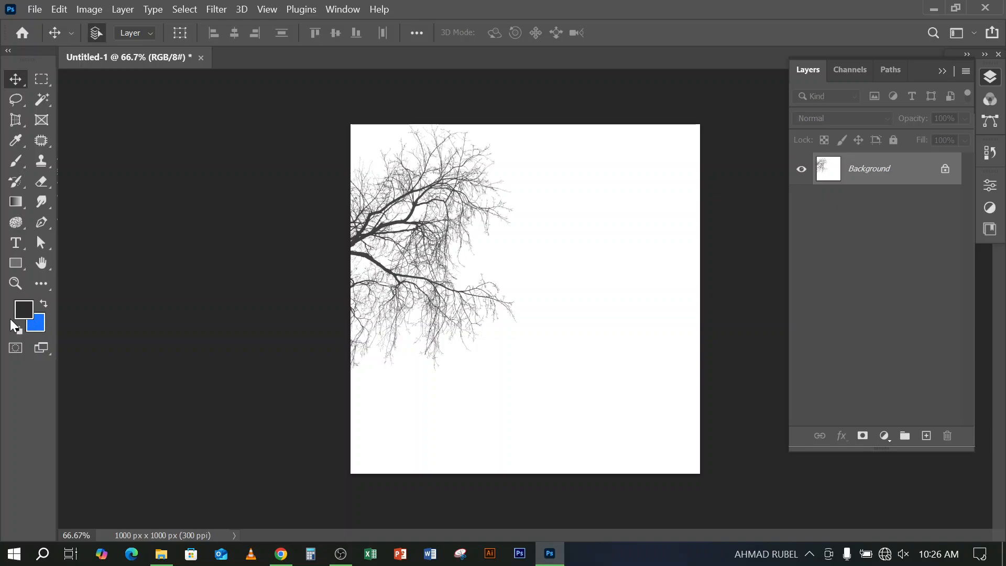
Set the foreground color to black (000000)
{"action": "left_click", "coordinate": [24, 309]}
{"action": "left_click_drag", "start_coordinate": [618, 285], "coordinate": [520, 359]}
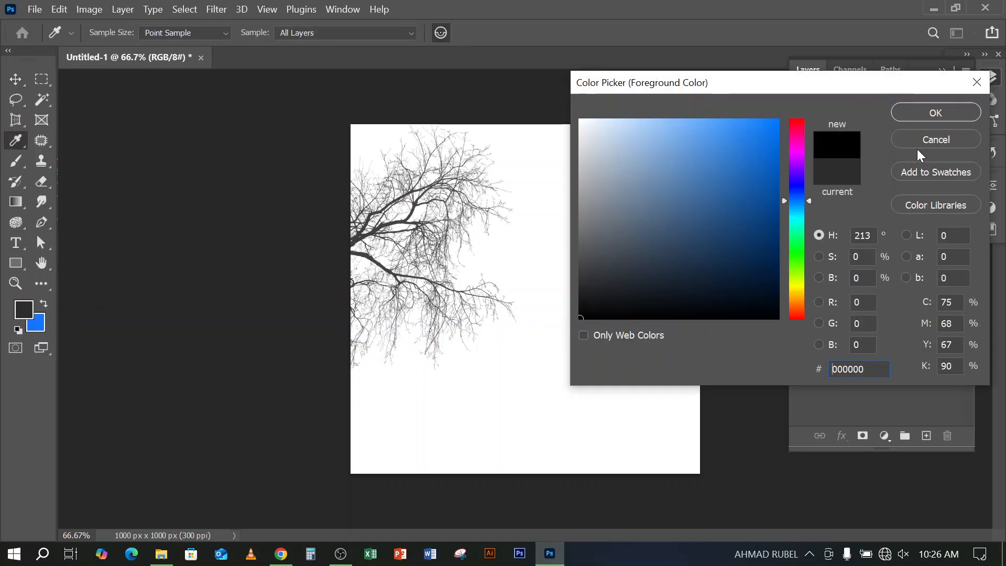
{"action": "left_click", "coordinate": [955, 107]}
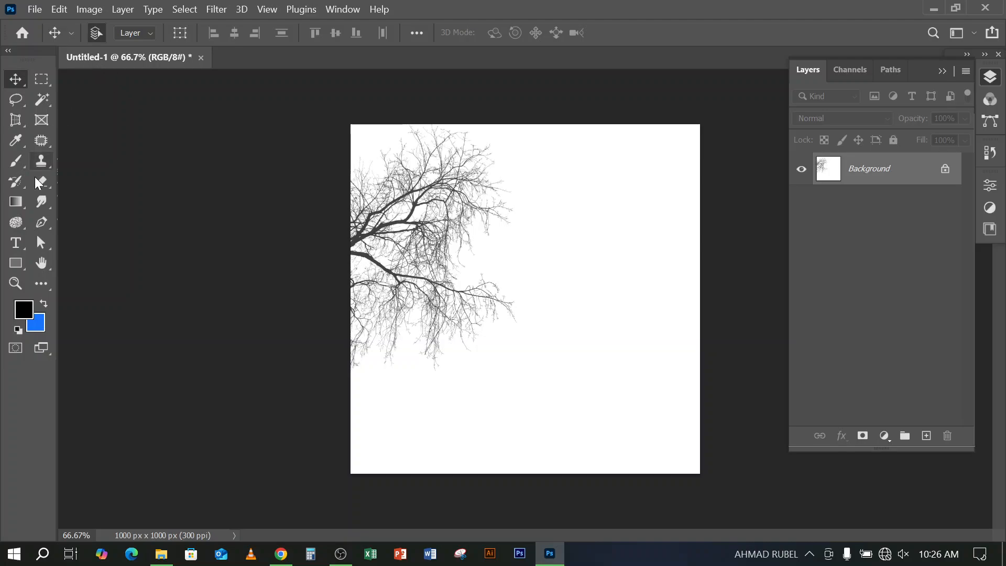
Choose the DSC03314a.jpg brush from Tree Borders III and stamp it once in the canvas's upper-right corner
{"action": "left_click", "coordinate": [15, 161]}
{"action": "left_click", "coordinate": [71, 32]}
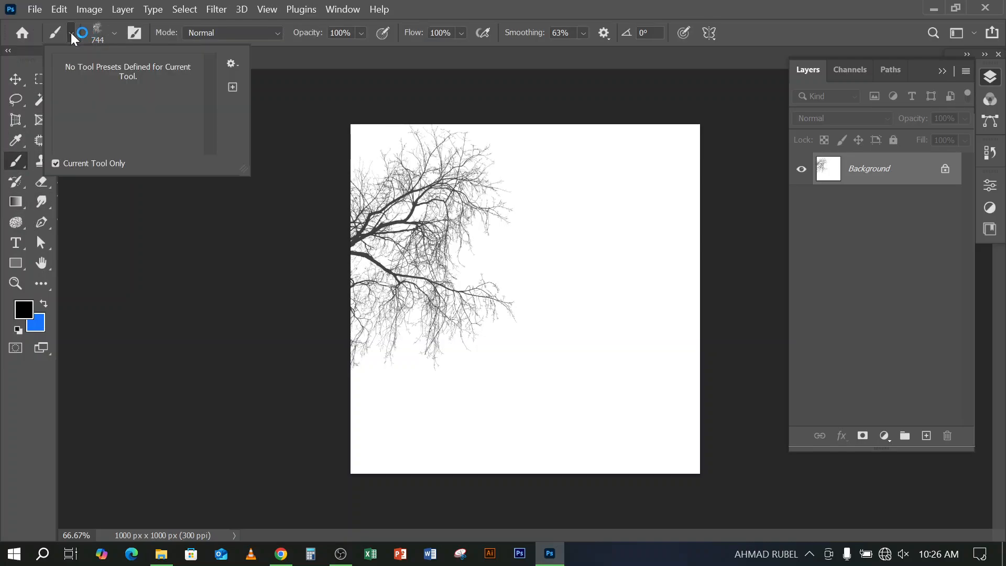
{"action": "left_click", "coordinate": [419, 18]}
{"action": "left_click", "coordinate": [103, 33]}
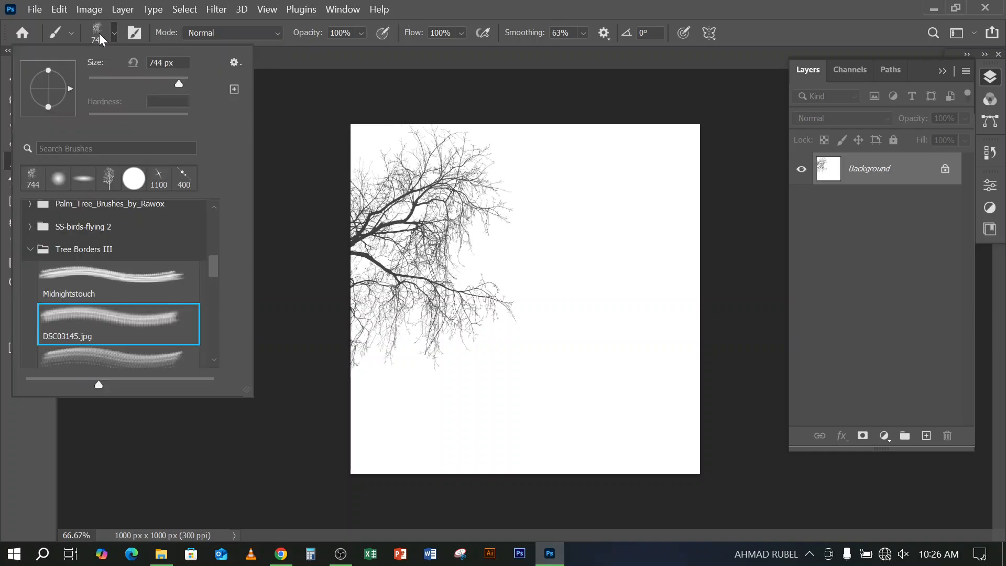
{"action": "scroll", "coordinate": [70, 289], "scroll_direction": "down", "scroll_amount": 3}
{"action": "scroll", "coordinate": [70, 289], "scroll_direction": "down", "scroll_amount": 1}
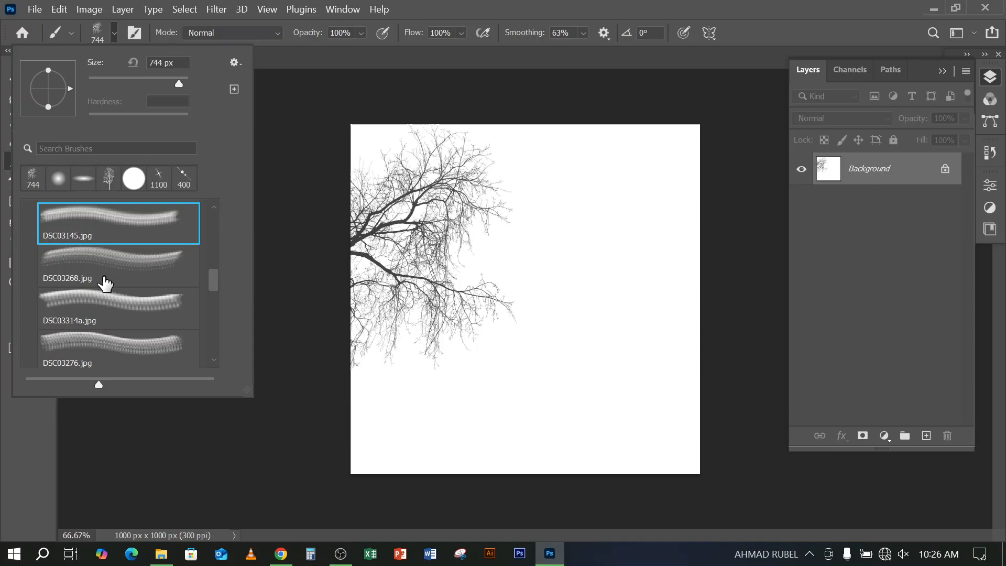
{"action": "left_click", "coordinate": [111, 304]}
{"action": "left_click", "coordinate": [784, 7]}
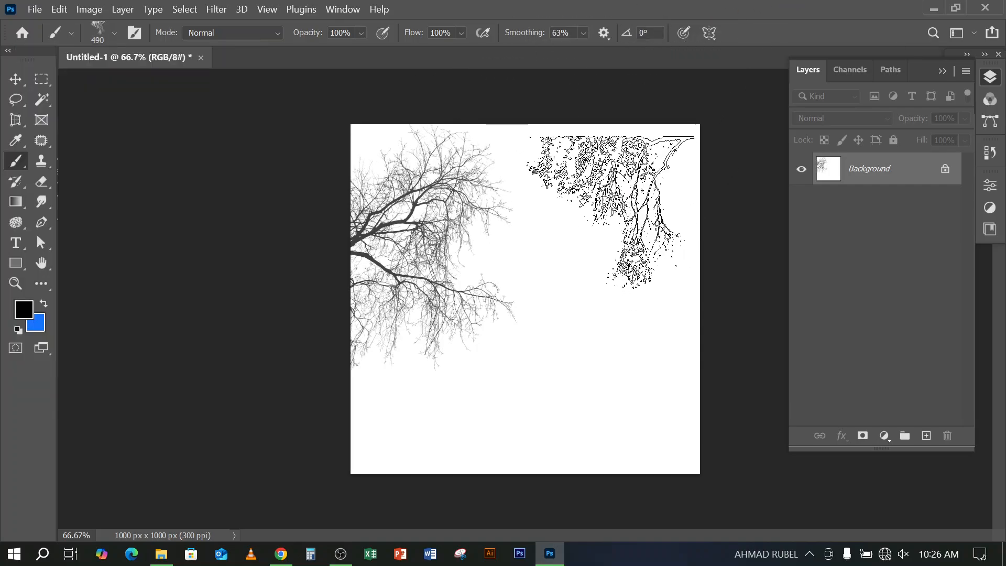
{"action": "left_click", "coordinate": [614, 199]}
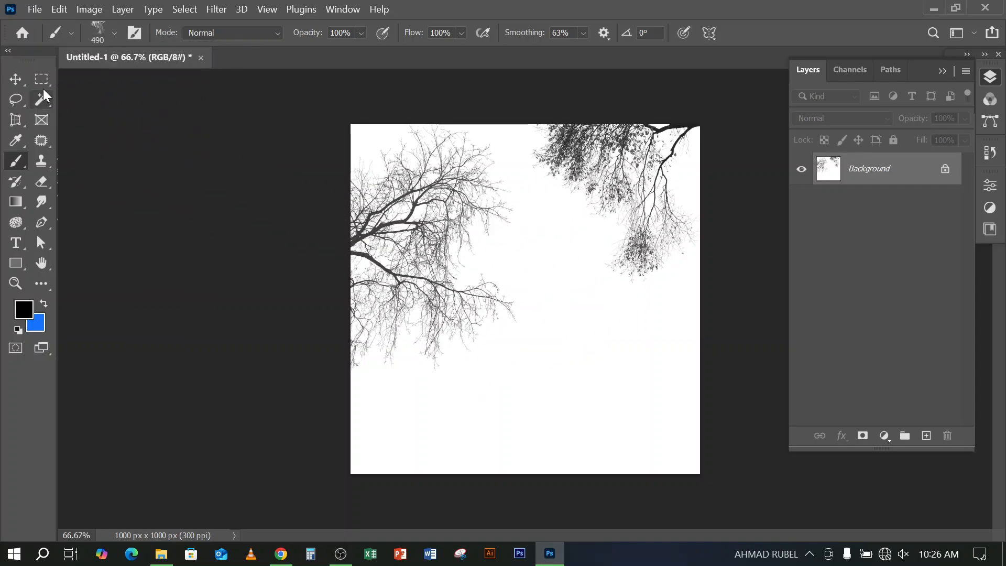
Switch to the Move tool and unlock the Background so it becomes a regular layer
{"action": "left_click", "coordinate": [15, 80]}
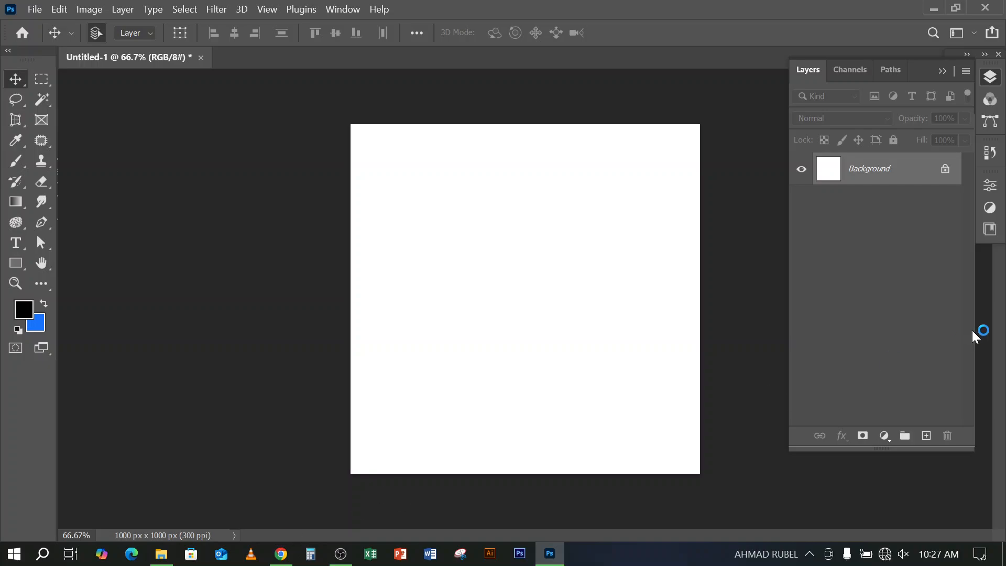
{"action": "left_click", "coordinate": [945, 170]}
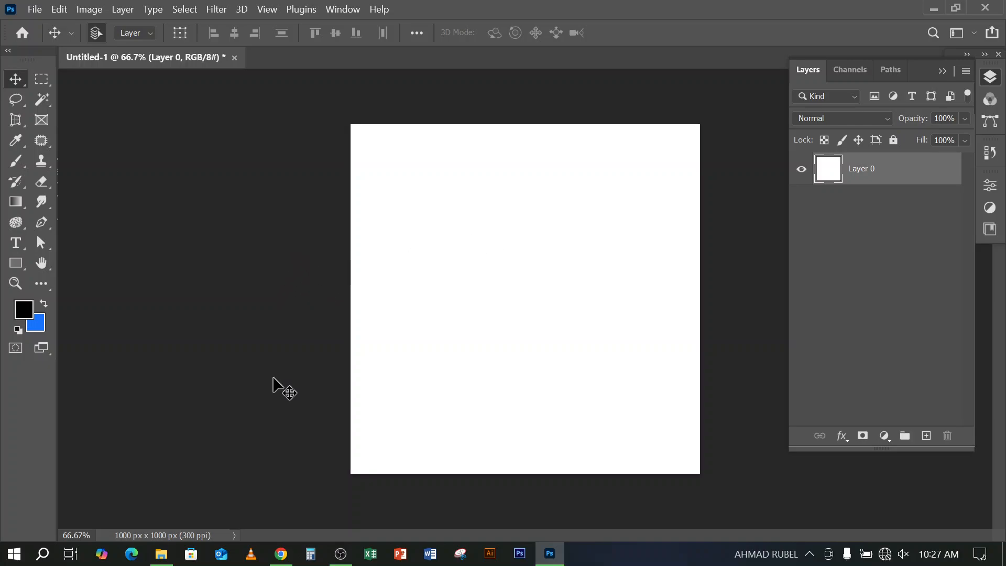
Look over the variants of the Rectangle and Pen tools, leaving the Pen tool active
{"action": "left_click", "coordinate": [15, 267]}
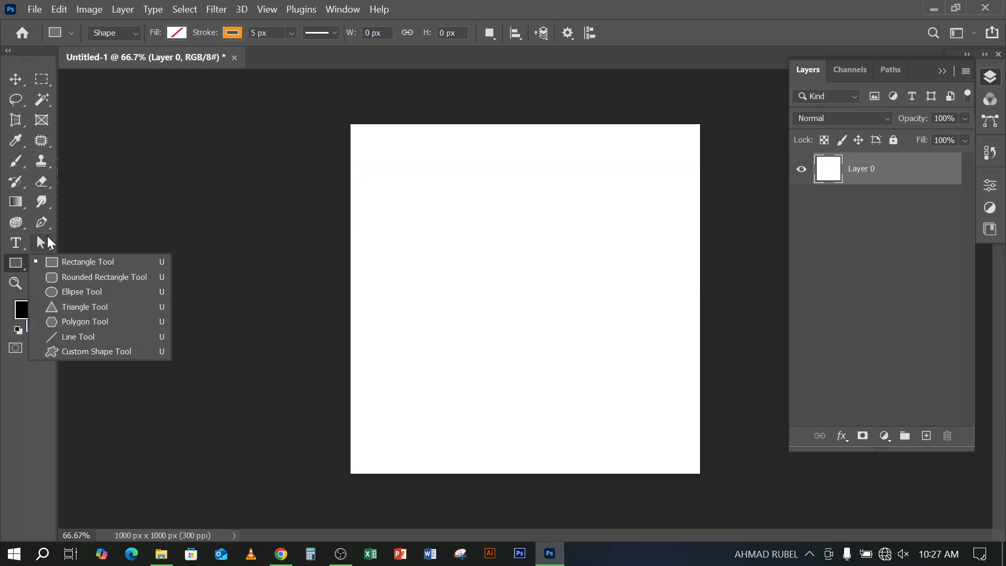
{"action": "left_click", "coordinate": [601, 4]}
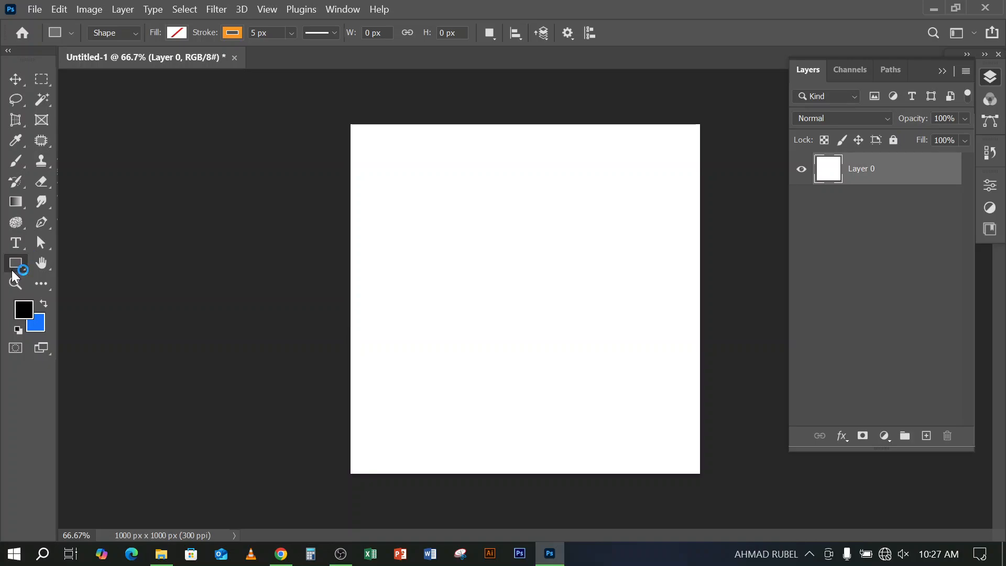
{"action": "left_click", "coordinate": [22, 262]}
{"action": "left_click", "coordinate": [42, 223]}
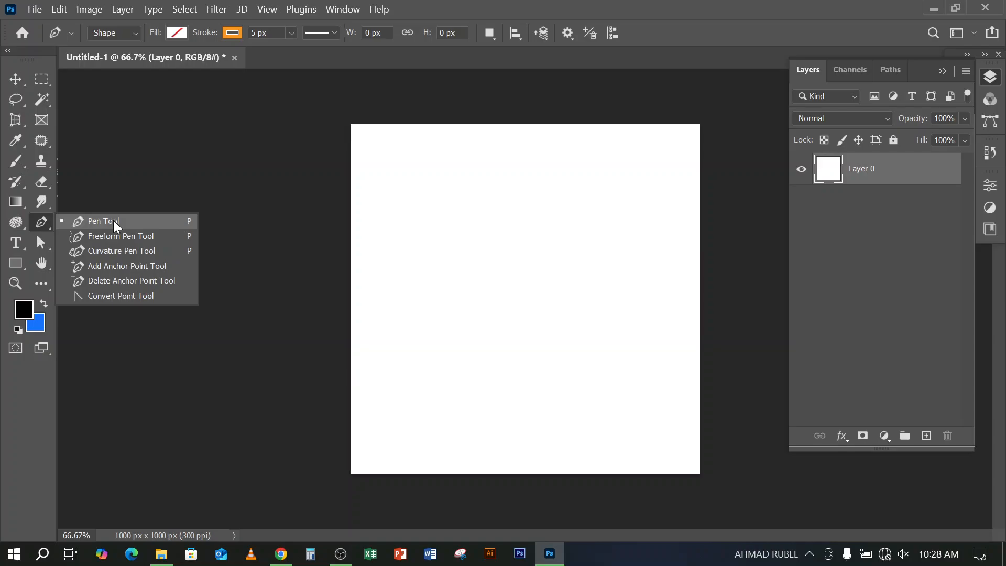
{"action": "left_click", "coordinate": [770, 4]}
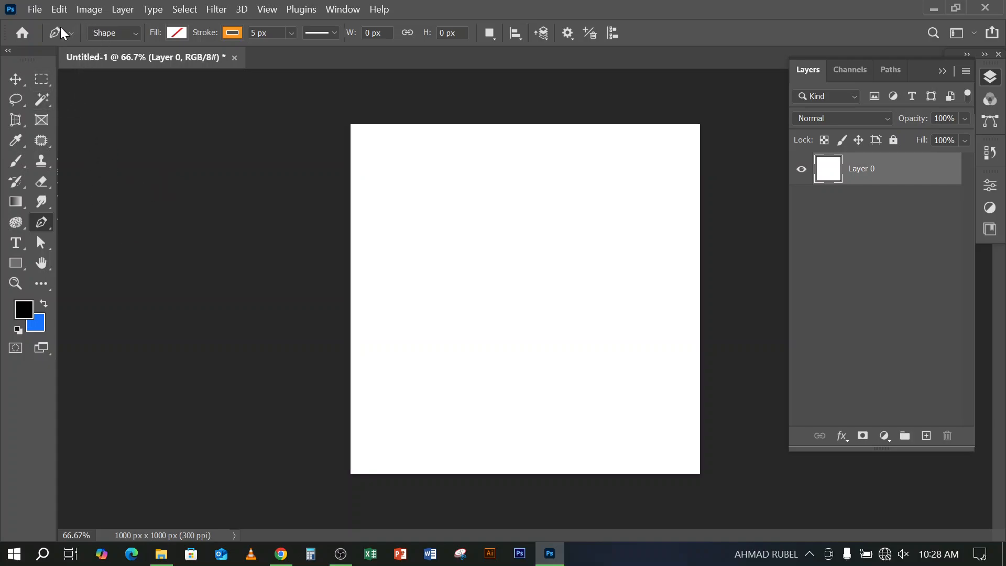
Review the Pen tool's drawing modes and choose Shape
{"action": "left_click", "coordinate": [112, 33]}
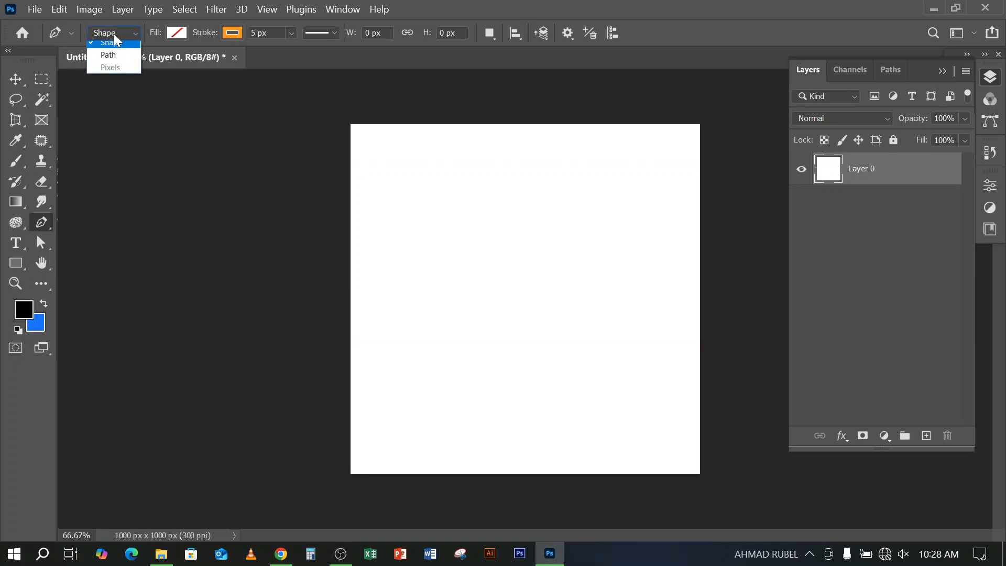
{"action": "left_click", "coordinate": [90, 32]}
{"action": "left_click", "coordinate": [130, 32]}
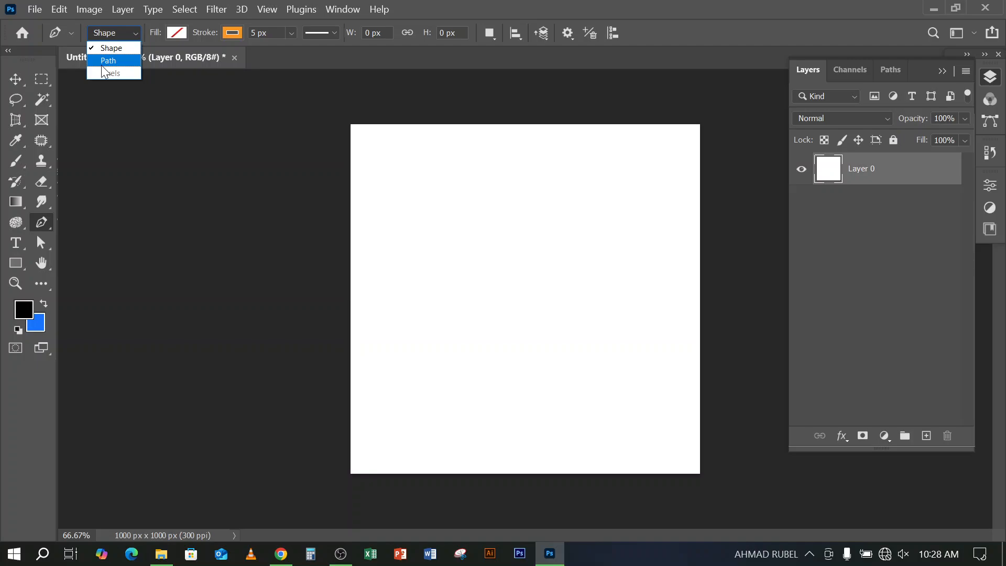
{"action": "left_click", "coordinate": [113, 32]}
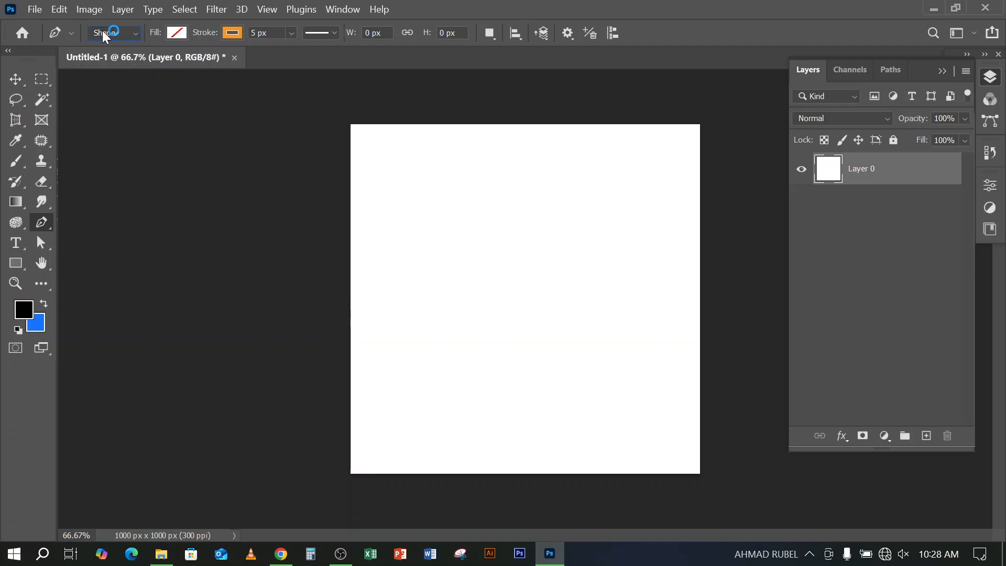
{"action": "left_click", "coordinate": [114, 31]}
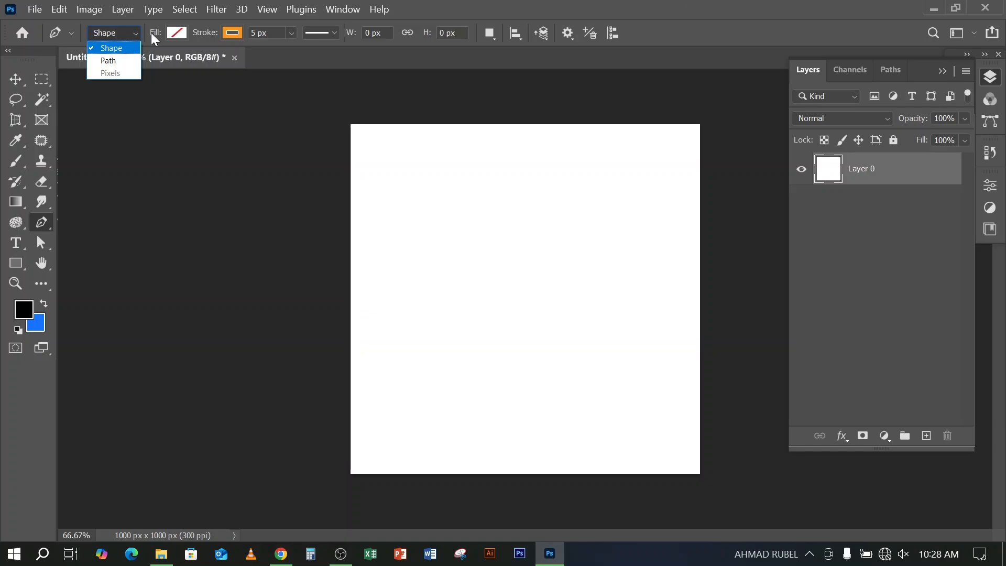
{"action": "left_click", "coordinate": [119, 46]}
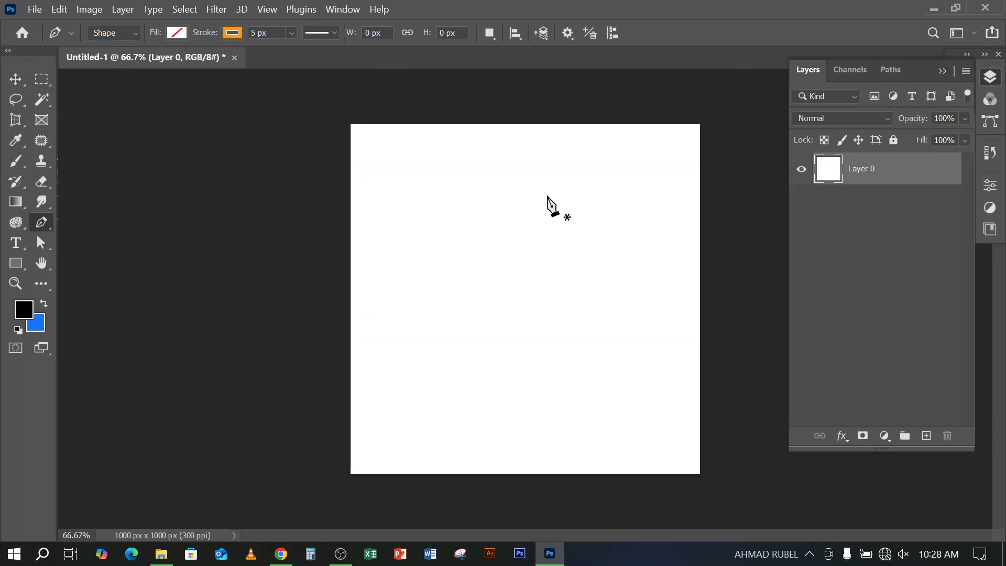
Draw a closed curved Pen shape about 919 px wide and 463 px high across the middle of the canvas
{"action": "left_click", "coordinate": [364, 299]}
{"action": "left_click_drag", "start_coordinate": [559, 214], "coordinate": [705, 268]}
{"action": "left_click_drag", "start_coordinate": [586, 343], "coordinate": [442, 413]}
{"action": "left_click_drag", "start_coordinate": [458, 330], "coordinate": [397, 376]}
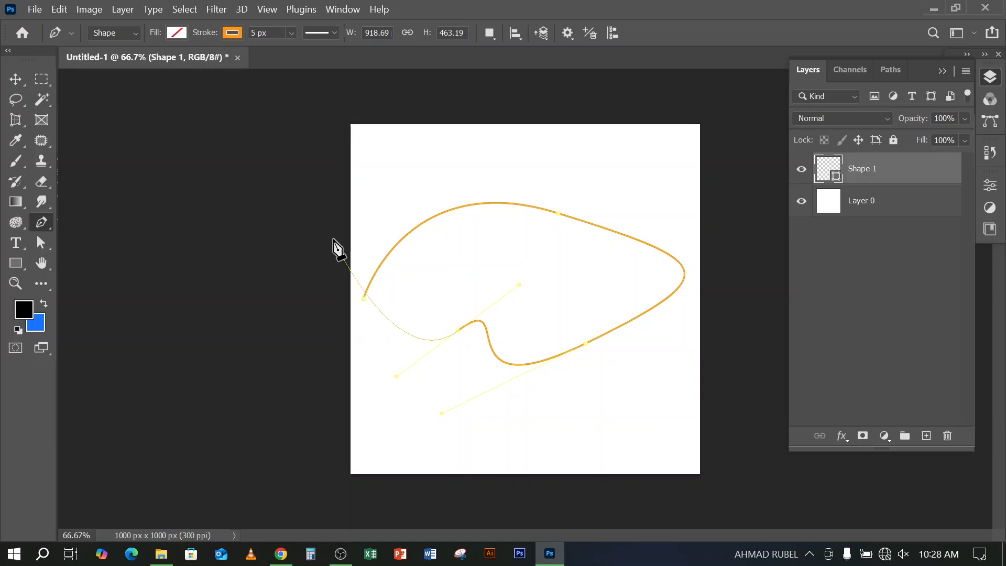
{"action": "left_click", "coordinate": [365, 298]}
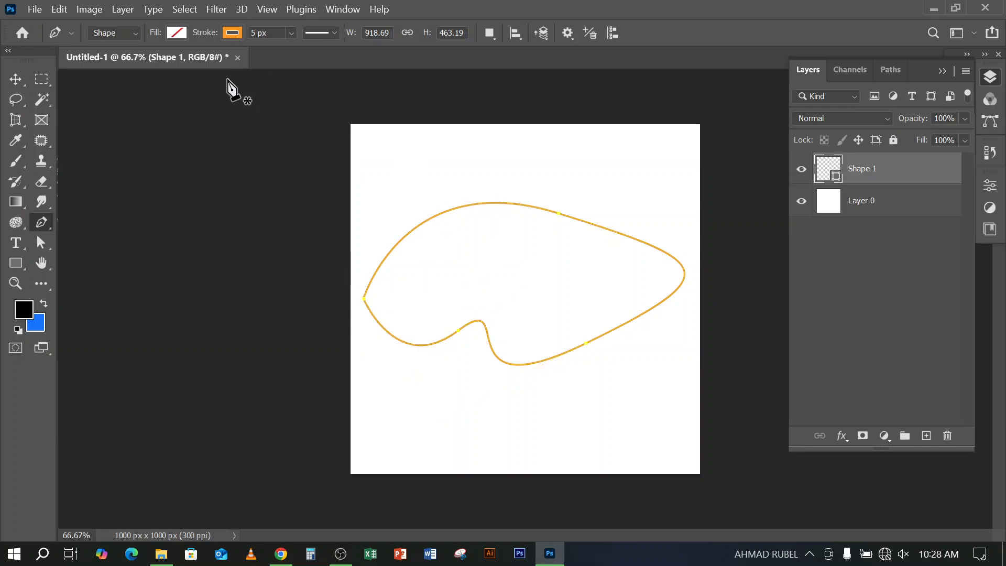
Fill the curved Pen shape with red and remove its stroke
{"action": "left_click", "coordinate": [181, 32]}
{"action": "left_click", "coordinate": [135, 113]}
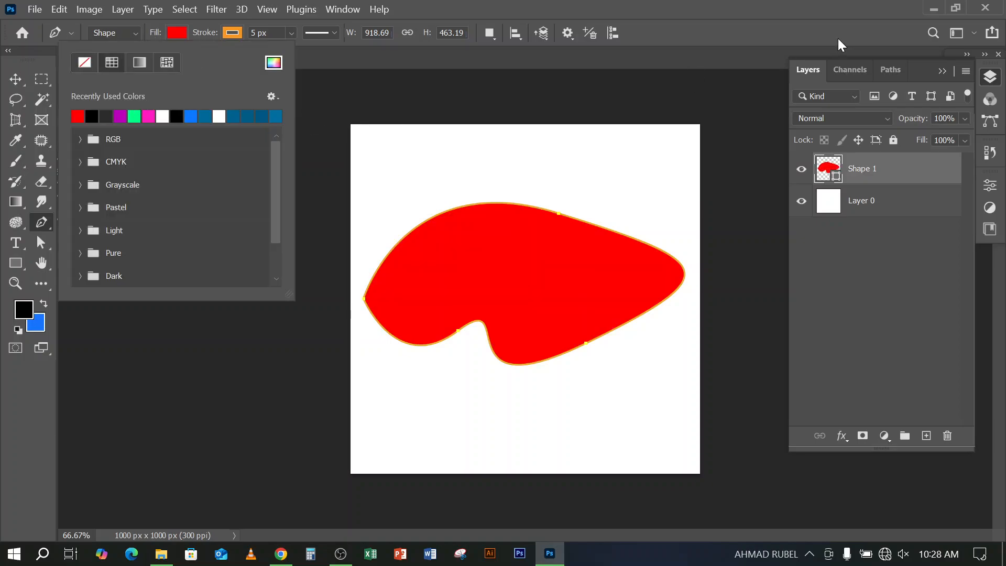
{"action": "left_click", "coordinate": [232, 36]}
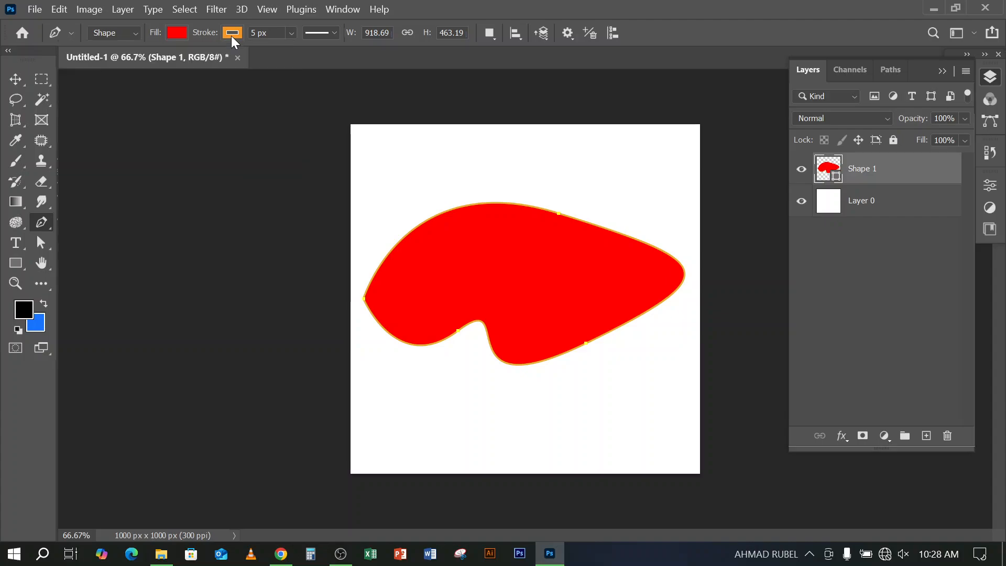
{"action": "left_click", "coordinate": [231, 35]}
{"action": "left_click", "coordinate": [139, 61]}
{"action": "left_click", "coordinate": [717, 41]}
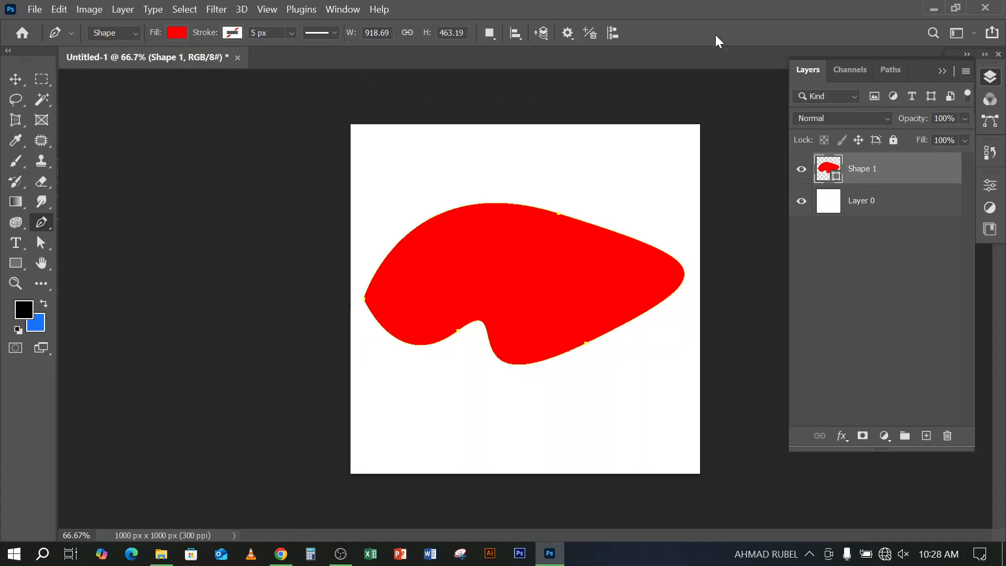
Move the red shape up into the upper part of the canvas with the Move tool
{"action": "left_click", "coordinate": [18, 86]}
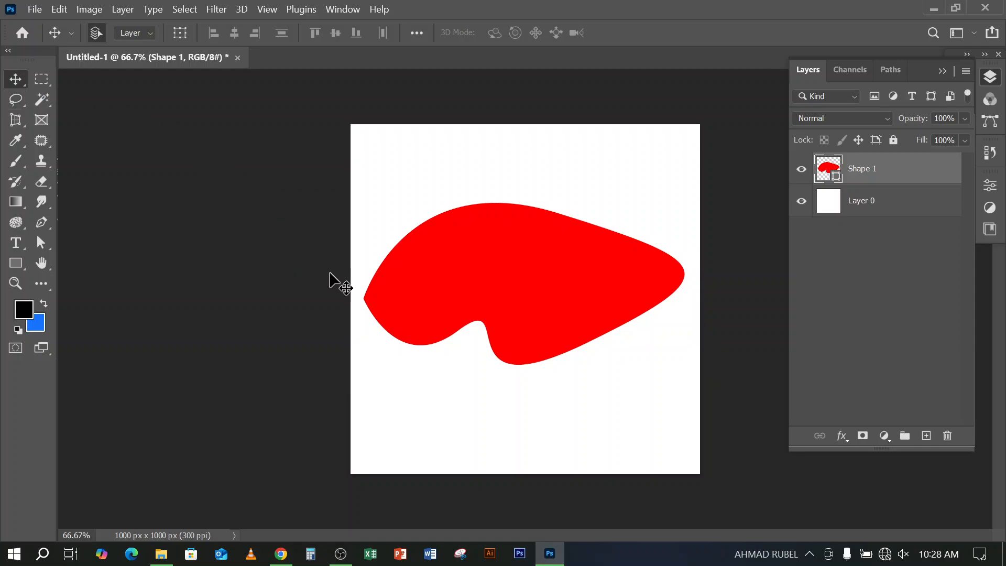
{"action": "left_click_drag", "start_coordinate": [526, 306], "coordinate": [530, 245]}
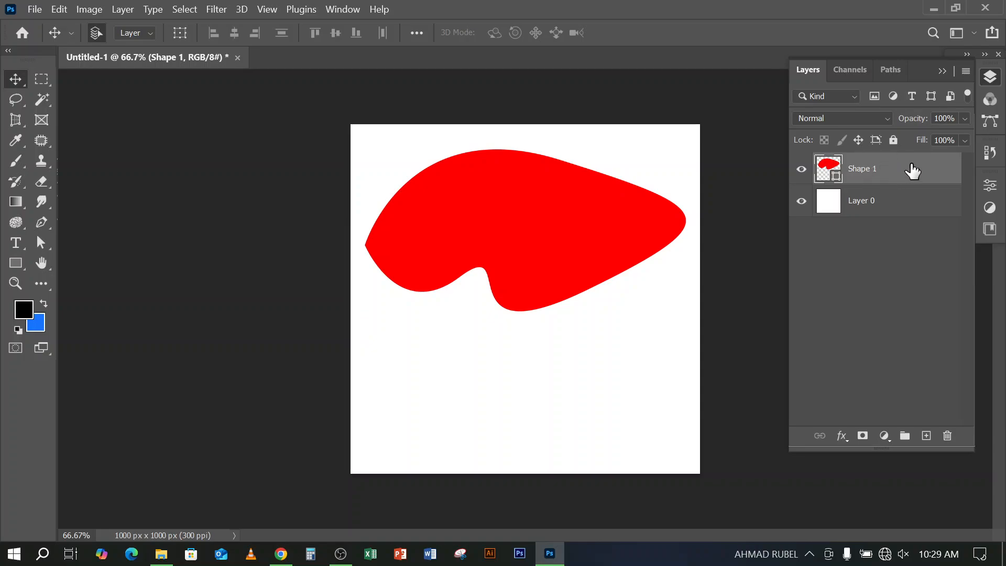
{"action": "left_click_drag", "start_coordinate": [561, 226], "coordinate": [561, 213]}
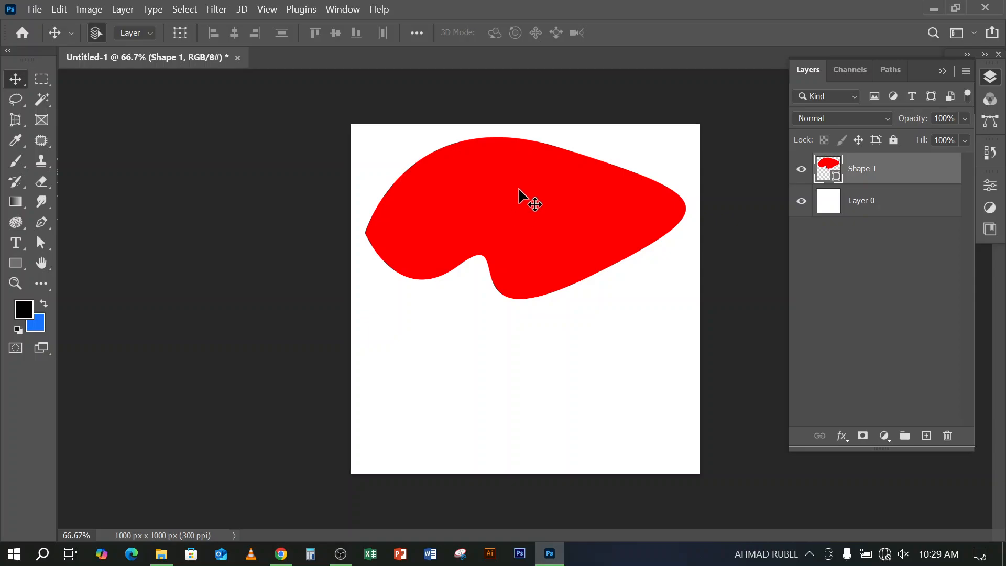
{"action": "mouse_move", "coordinate": [477, 198]}
{"action": "left_mouse_down"}
{"action": "mouse_move", "coordinate": [492, 224]}
{"action": "mouse_move", "coordinate": [484, 219]}
{"action": "left_mouse_up"}
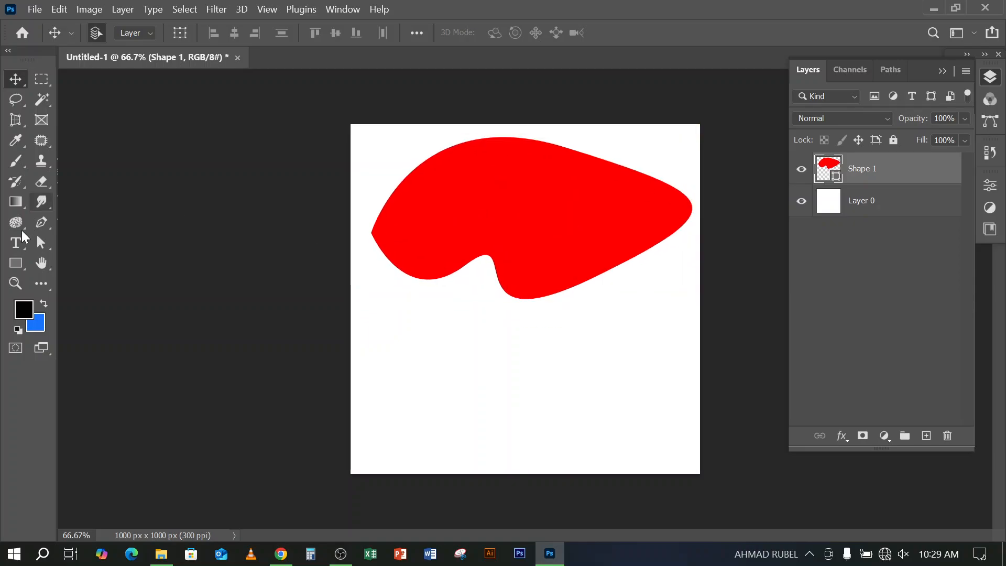
Load the red shape's outline as a selection, set the Pen tool to Path mode and drop the selection
{"action": "left_click", "coordinate": [42, 222]}
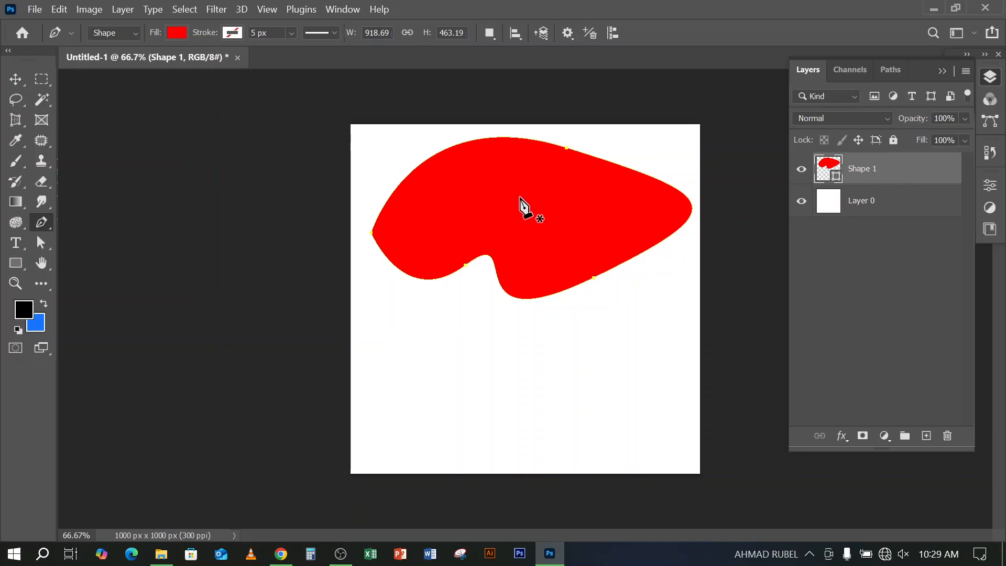
{"action": "key", "text": "ctrl+Return"}
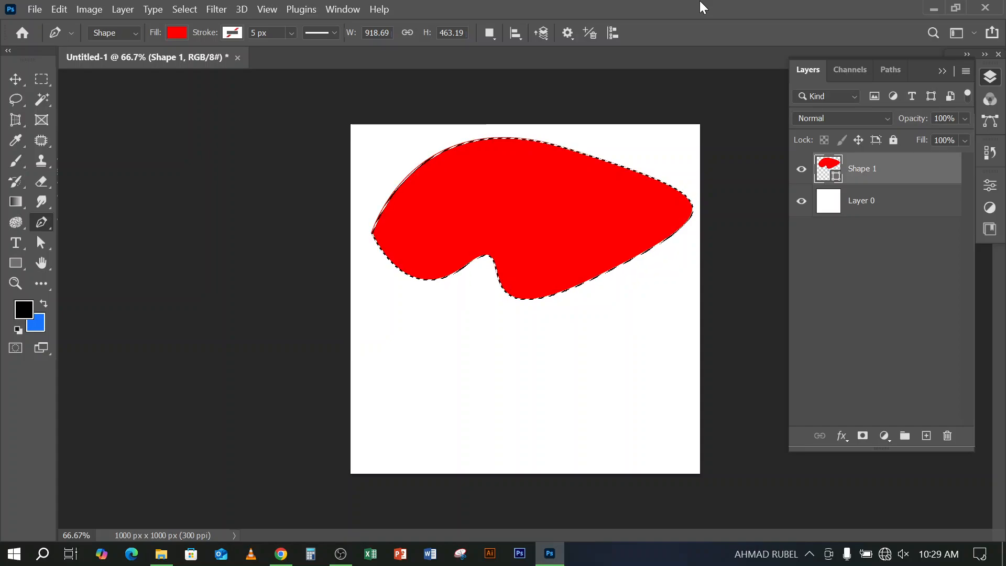
{"action": "left_click", "coordinate": [121, 34]}
{"action": "left_click", "coordinate": [118, 62]}
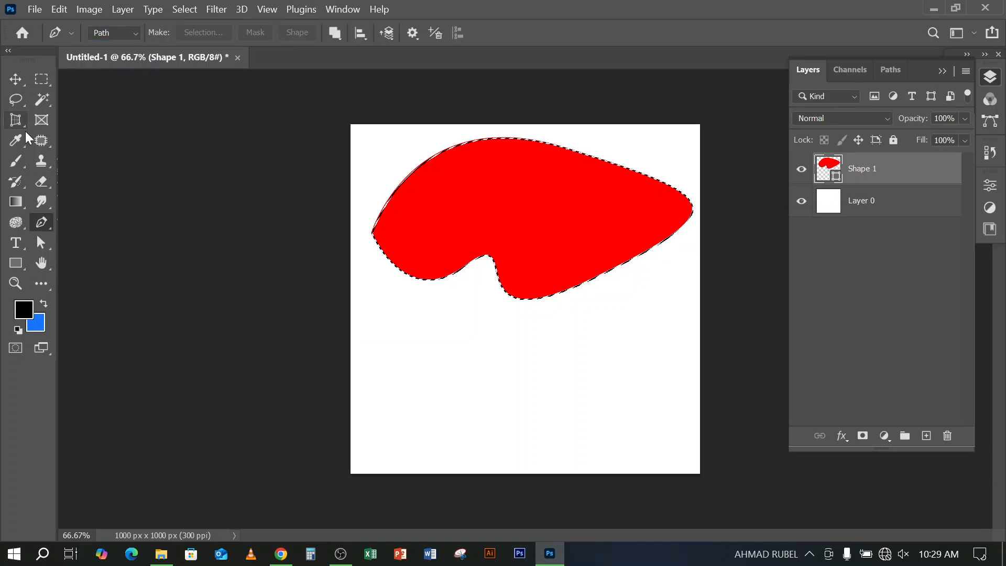
{"action": "key", "text": "ctrl+d"}
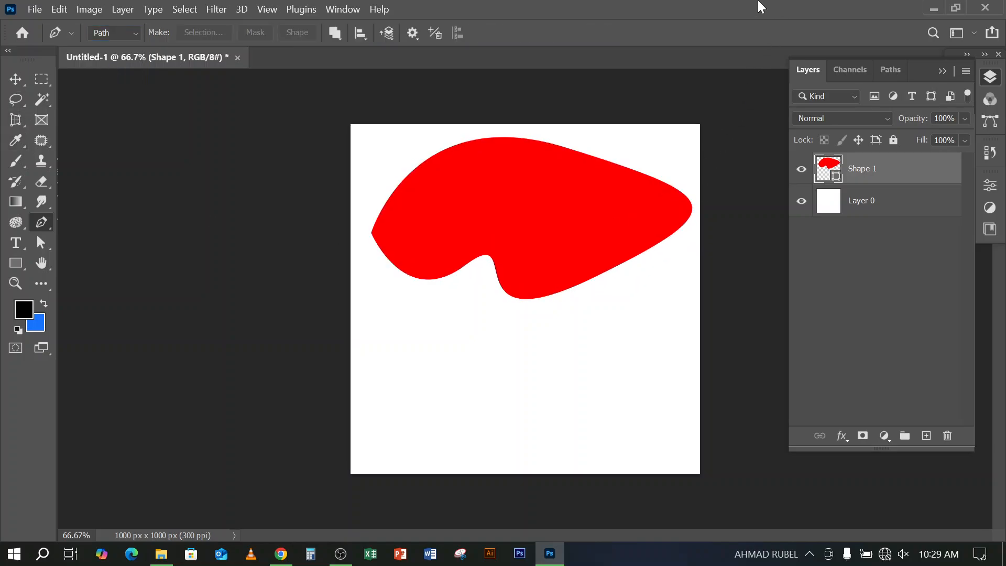
Draw a closed curved path with the Pen tool in the empty area below the red shape
{"action": "left_click", "coordinate": [388, 383]}
{"action": "left_click_drag", "start_coordinate": [574, 338], "coordinate": [621, 347]}
{"action": "left_click_drag", "start_coordinate": [590, 415], "coordinate": [499, 440]}
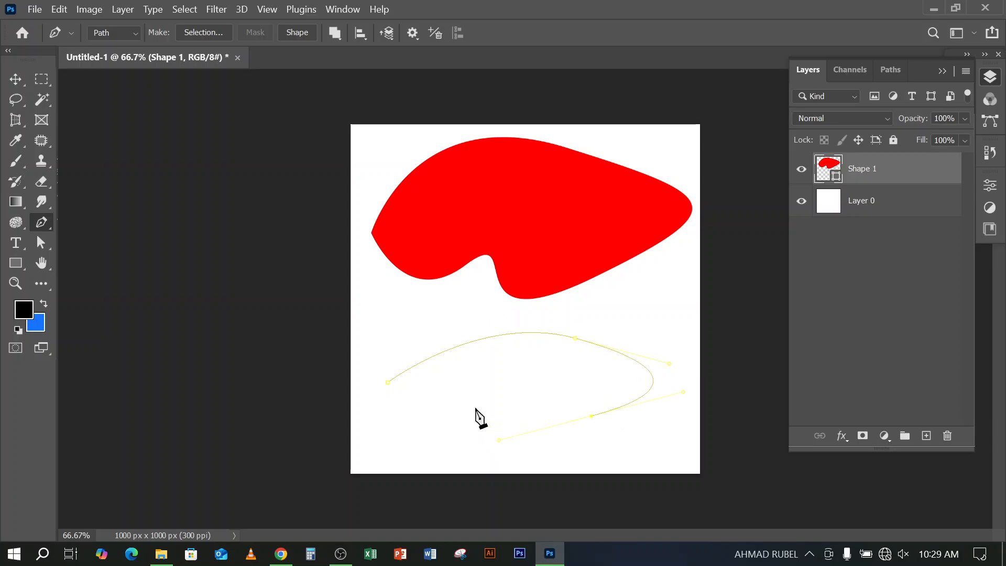
{"action": "left_click_drag", "start_coordinate": [458, 401], "coordinate": [417, 427]}
{"action": "left_click", "coordinate": [389, 383]}
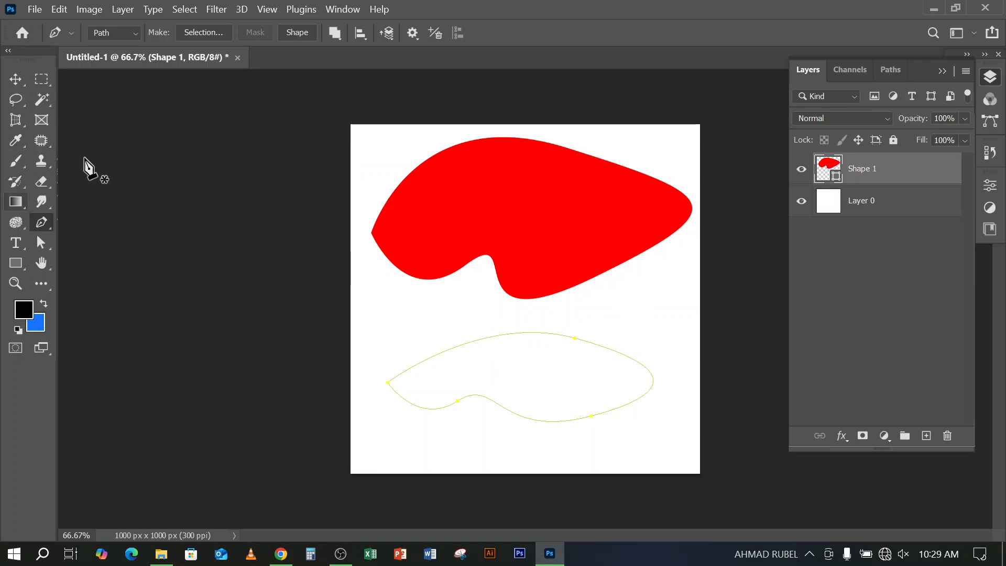
Review the Pen drawing modes, keeping Path, and convert the lower path to a selection before deselecting it
{"action": "left_click", "coordinate": [113, 32]}
{"action": "left_click", "coordinate": [114, 50]}
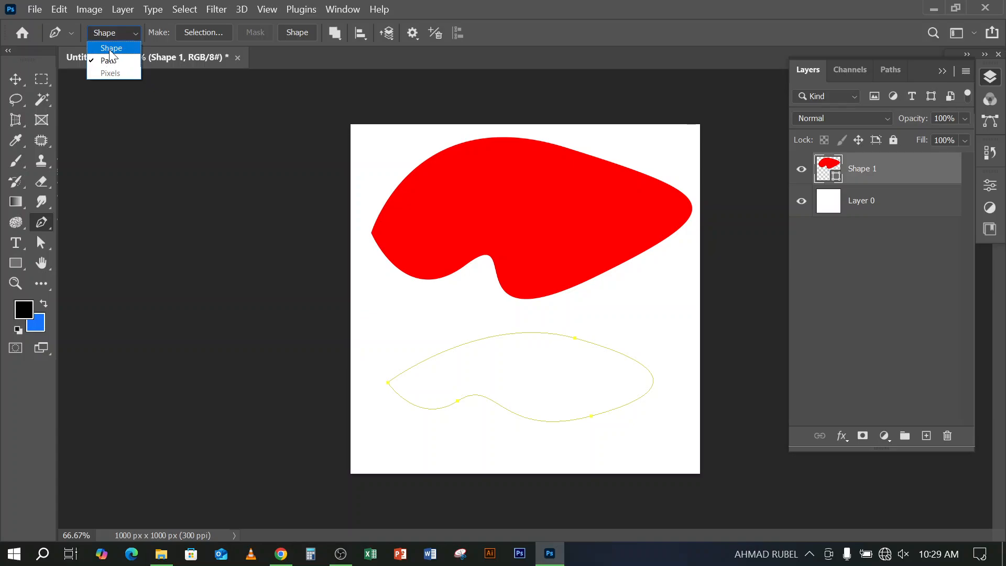
{"action": "left_click", "coordinate": [650, 6]}
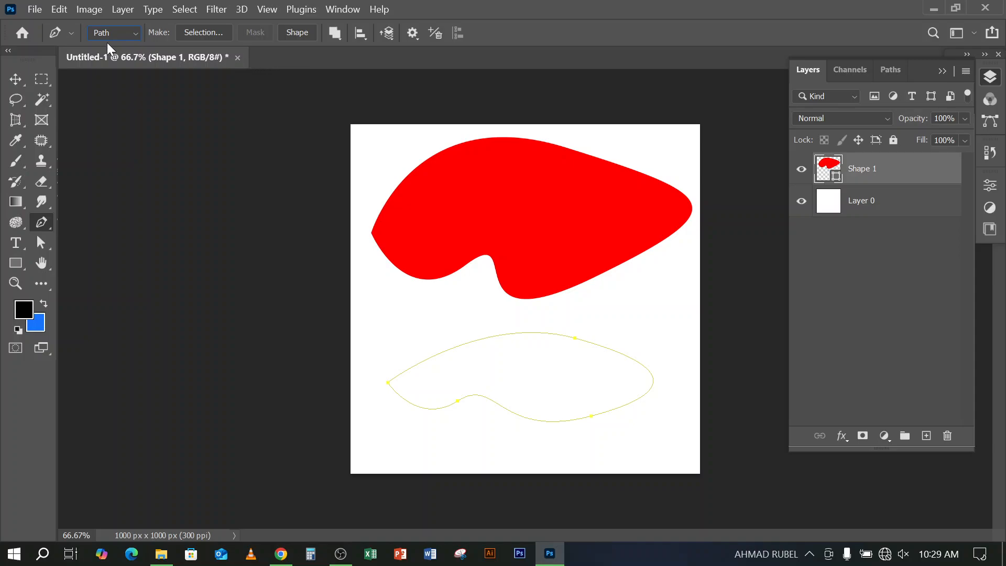
{"action": "left_click", "coordinate": [120, 32]}
{"action": "key", "text": "ctrl+Return"}
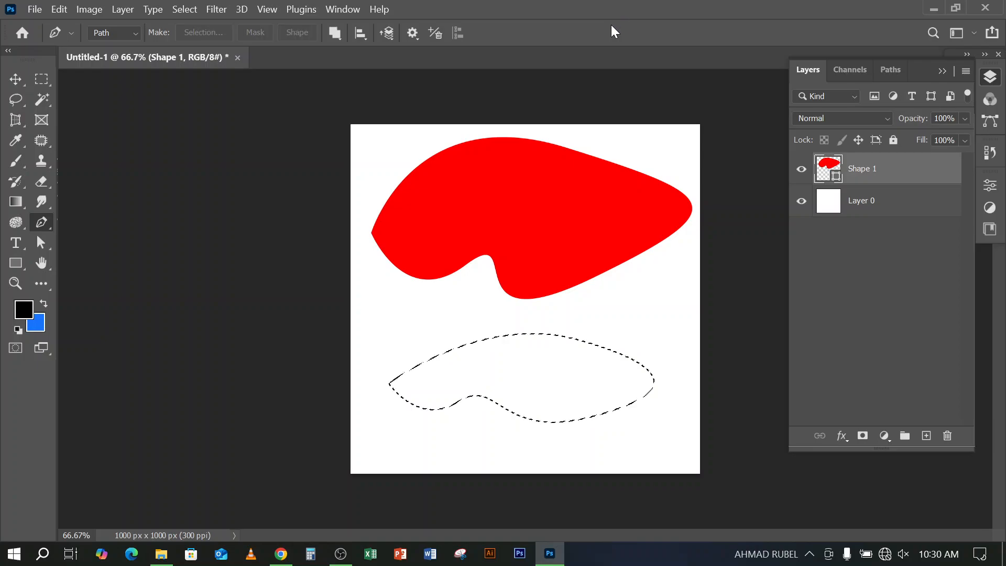
{"action": "key", "text": "ctrl+d"}
{"action": "left_click", "coordinate": [161, 554]}
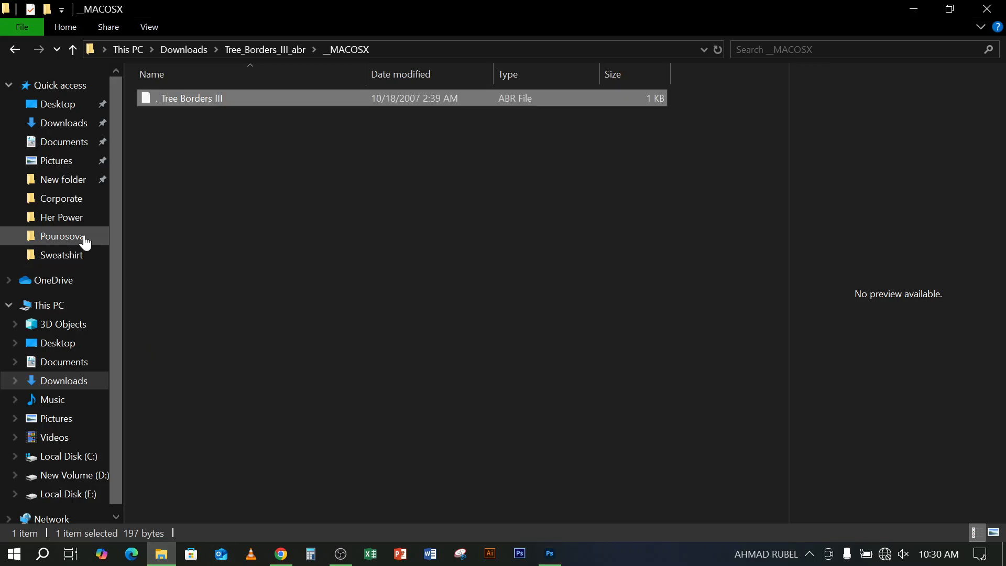
{"action": "left_click", "coordinate": [62, 124]}
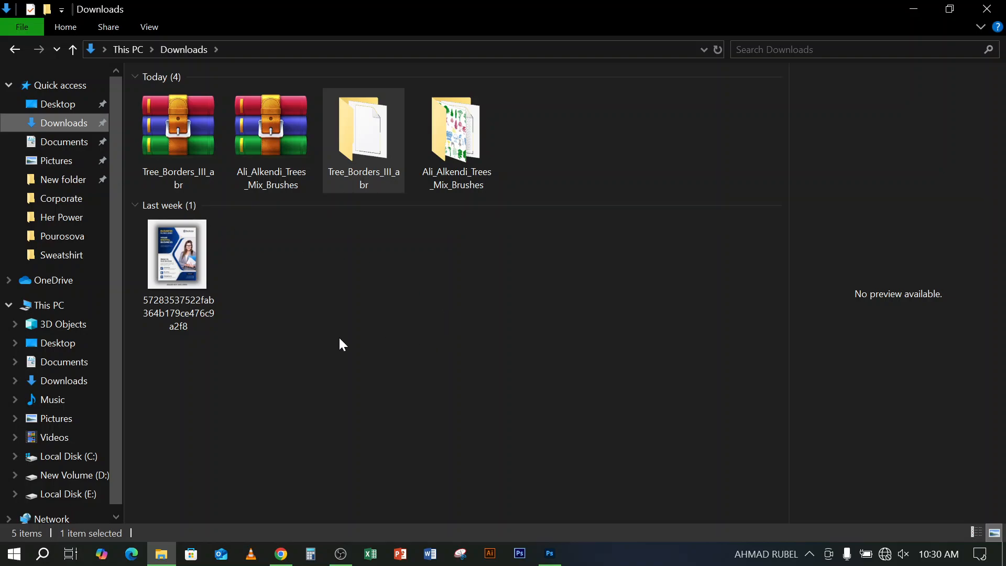
{"action": "left_click_drag", "start_coordinate": [179, 258], "coordinate": [681, 15]}
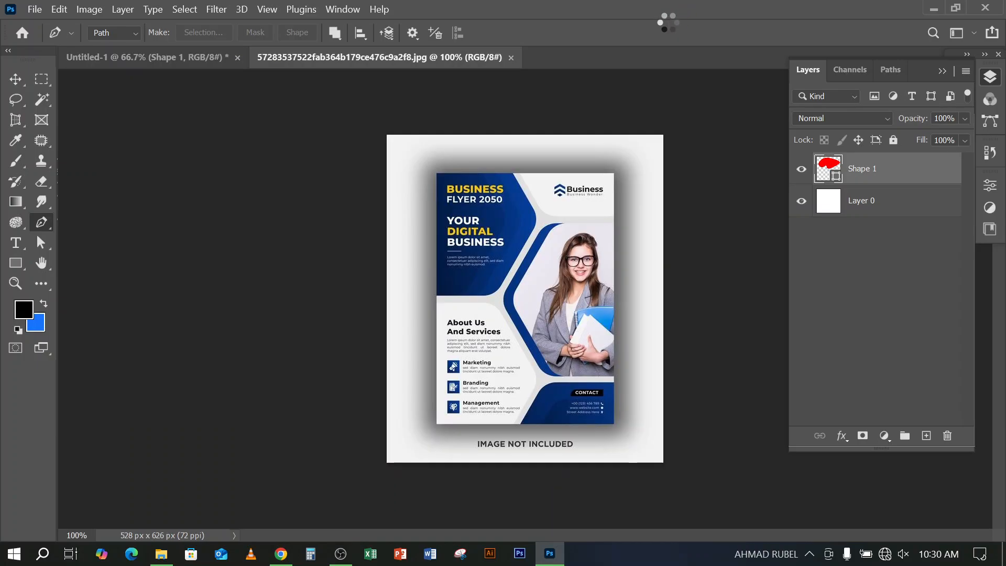
{"action": "scroll", "coordinate": [590, 292], "scroll_direction": "up", "scroll_amount": 2}
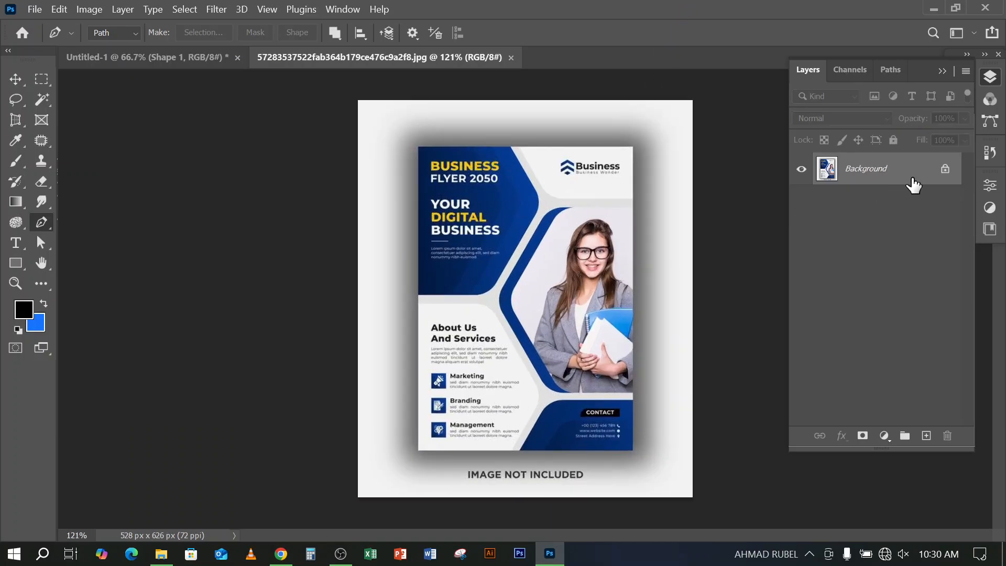
{"action": "left_click", "coordinate": [944, 169]}
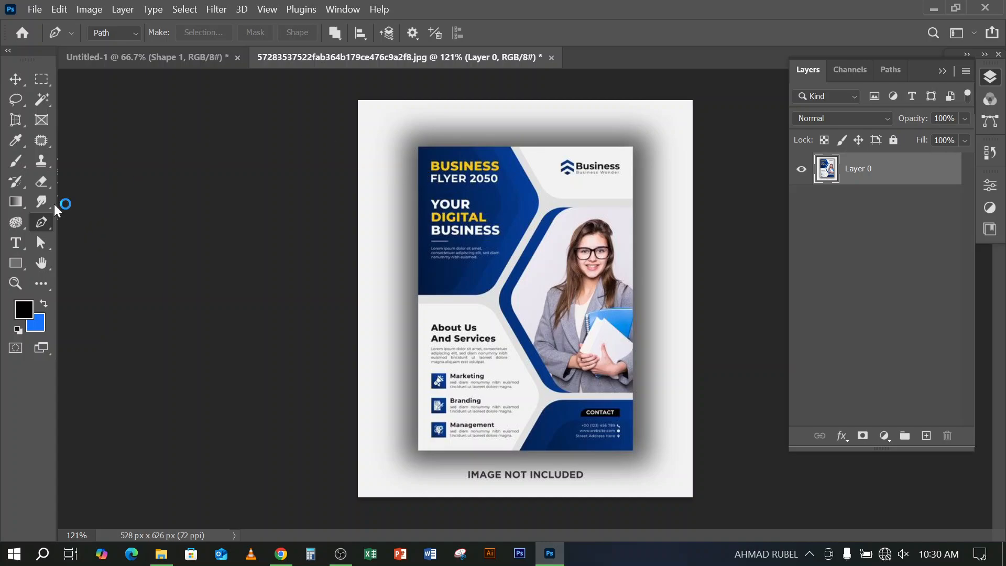
Choose the standard Pen tool, try its Shape mode and return it to Path mode
{"action": "right_click", "coordinate": [38, 228]}
{"action": "left_click", "coordinate": [90, 214]}
{"action": "left_click", "coordinate": [130, 32]}
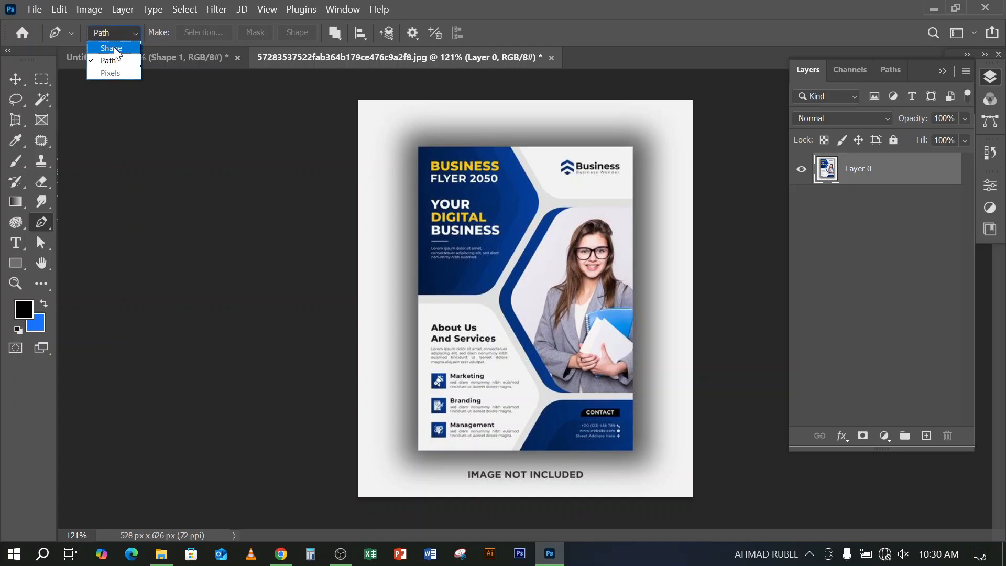
{"action": "left_click", "coordinate": [108, 57]}
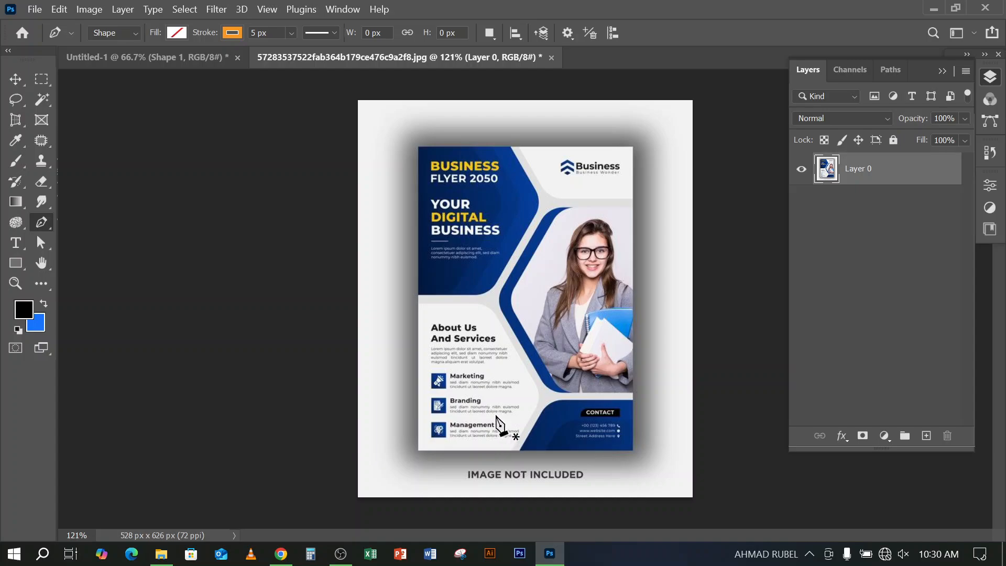
{"action": "left_click", "coordinate": [118, 35]}
{"action": "left_click", "coordinate": [111, 60]}
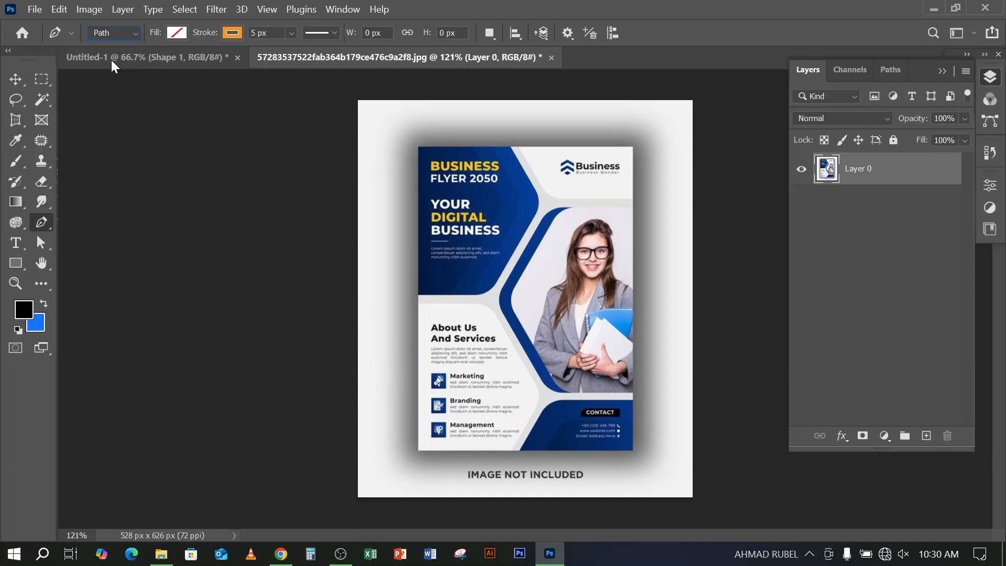
Trace a closed four-corner path around the flyer's edges and make a selection from it
{"action": "left_click", "coordinate": [420, 147]}
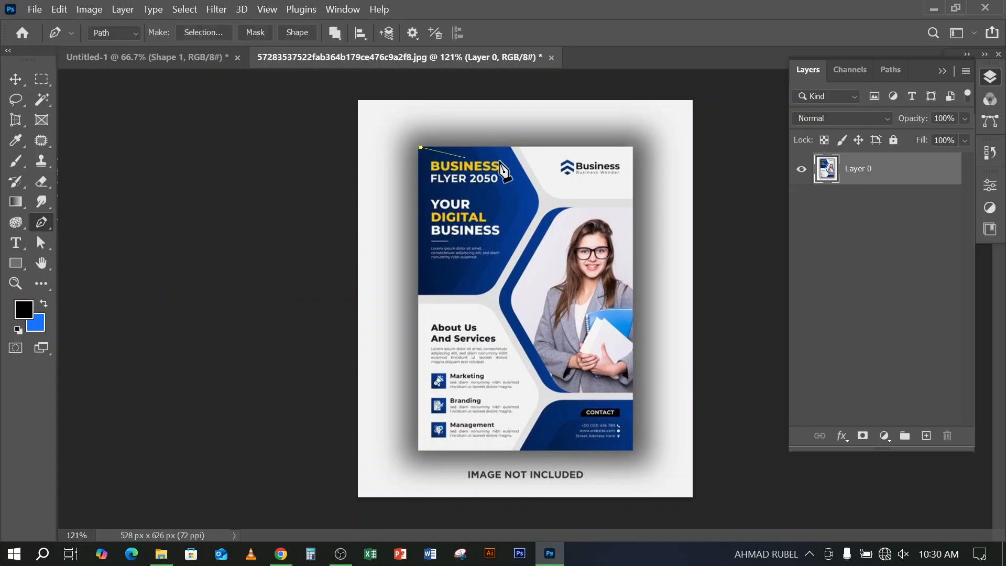
{"action": "left_click", "coordinate": [634, 147]}
{"action": "left_click", "coordinate": [633, 449]}
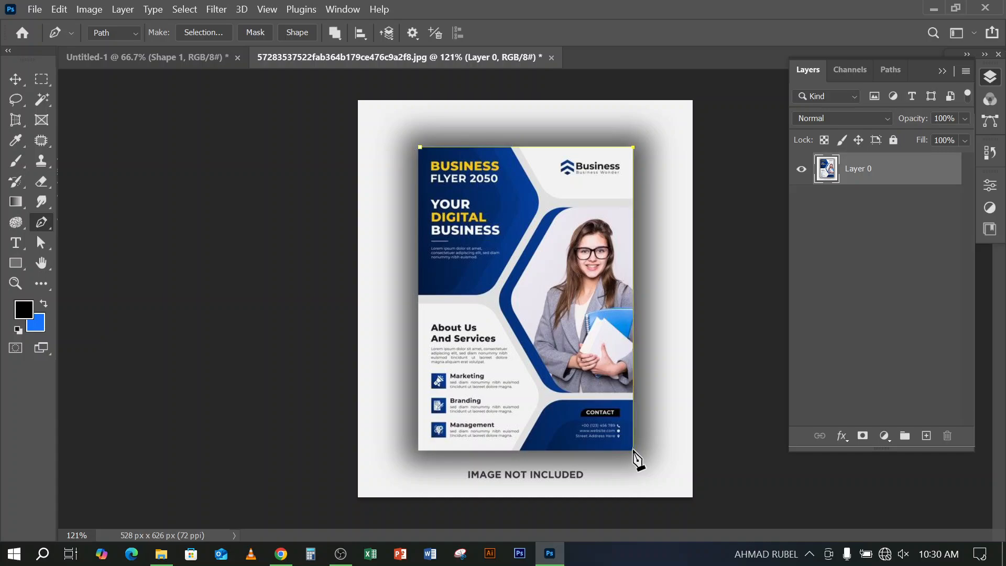
{"action": "left_click", "coordinate": [418, 449]}
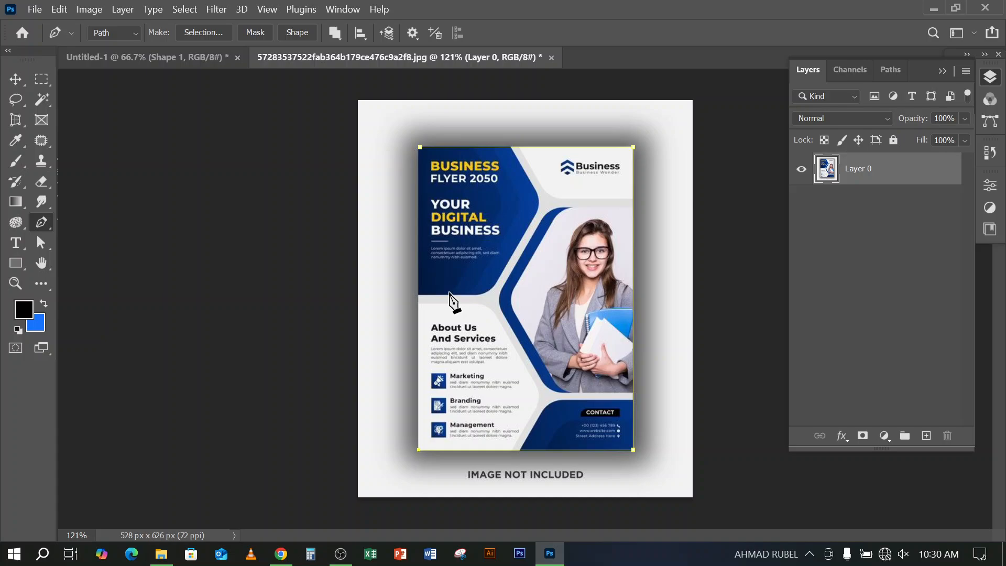
{"action": "left_click", "coordinate": [421, 148]}
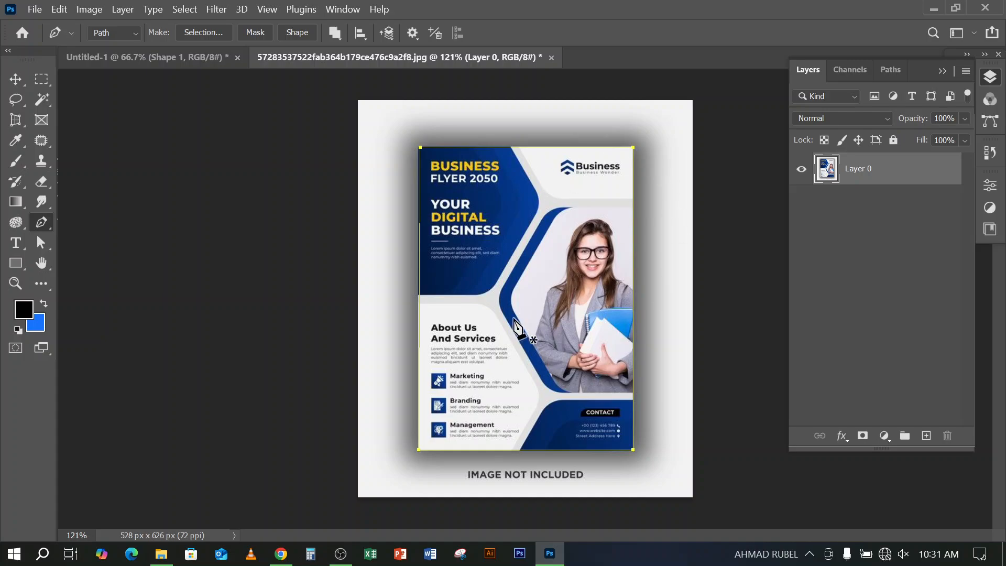
{"action": "left_click", "coordinate": [201, 33]}
{"action": "left_click", "coordinate": [585, 132]}
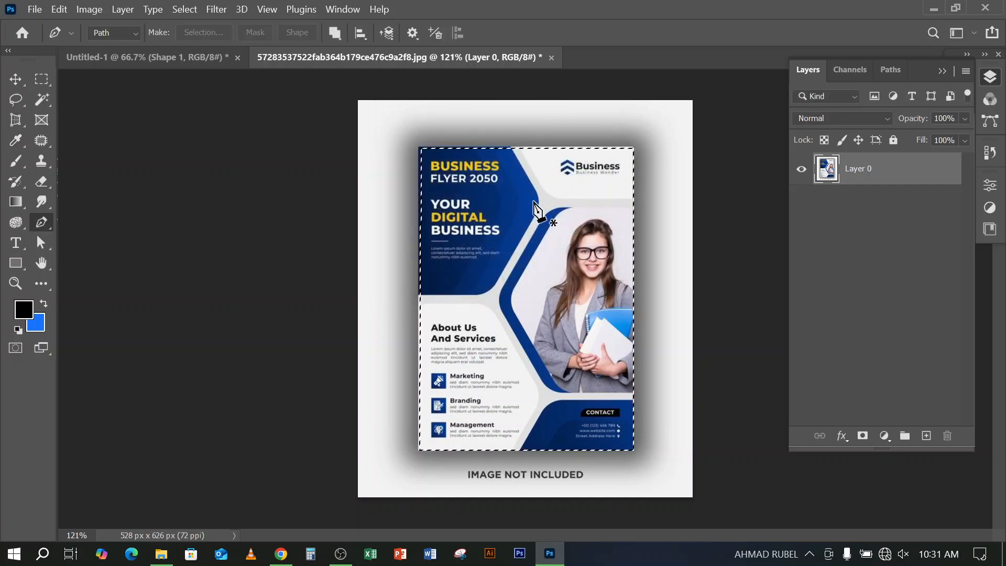
Try deleting the flyer inside the selection and undo the deletion
{"action": "key", "text": "Delete"}
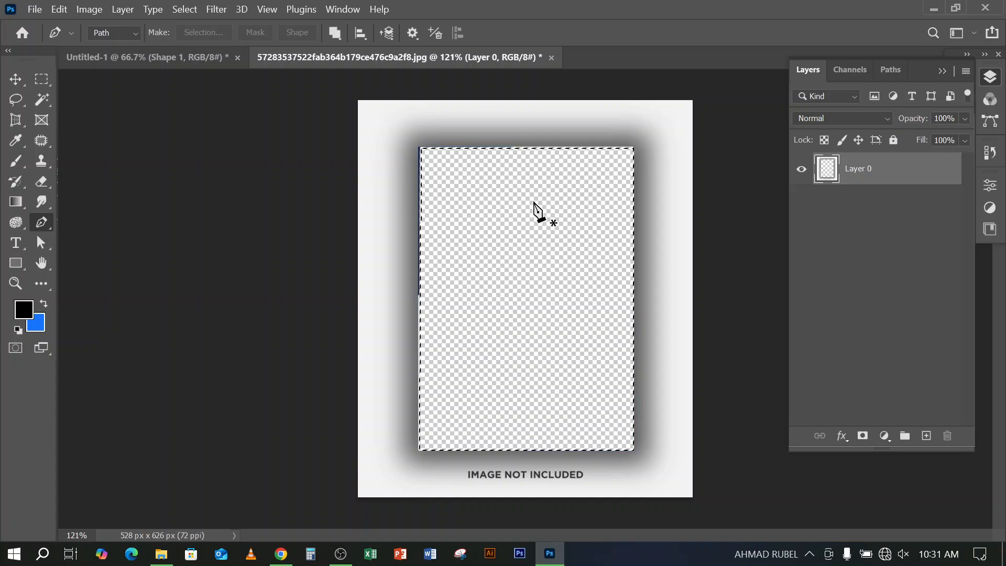
{"action": "key", "text": "ctrl+z"}
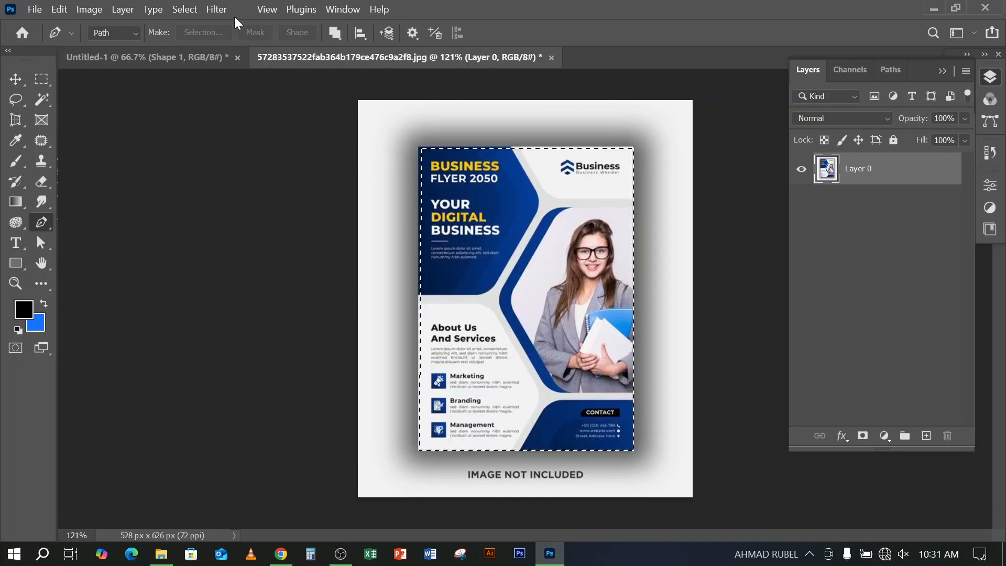
Invert the selection to erase the shadowed background around the flyer, and deselect
{"action": "left_click", "coordinate": [185, 8]}
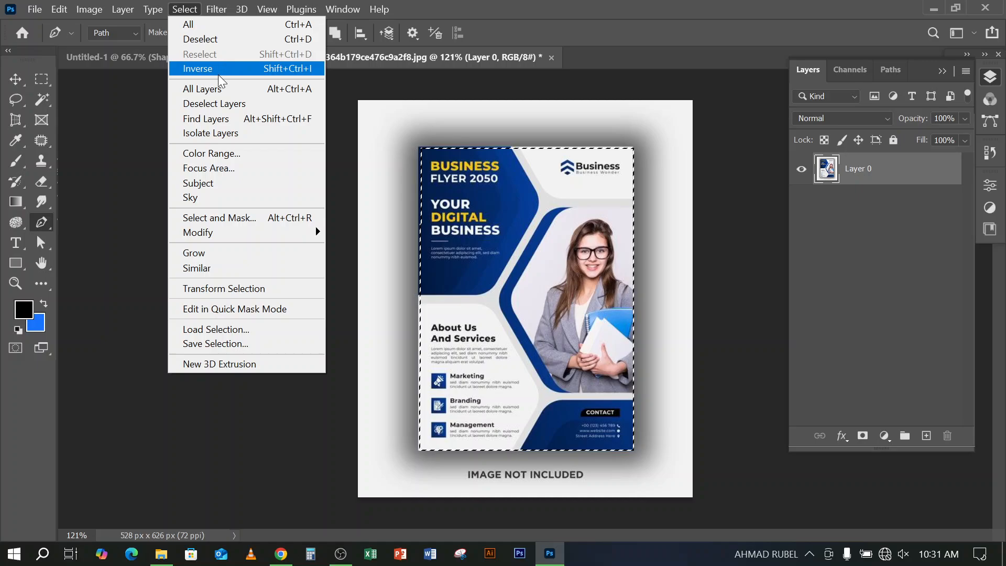
{"action": "left_click", "coordinate": [218, 73]}
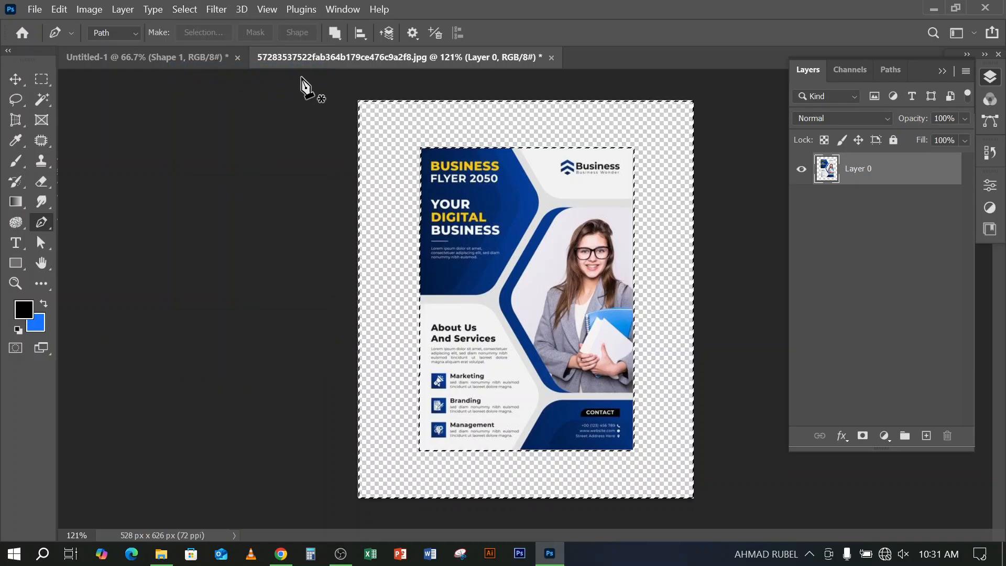
{"action": "key", "text": "ctrl+d"}
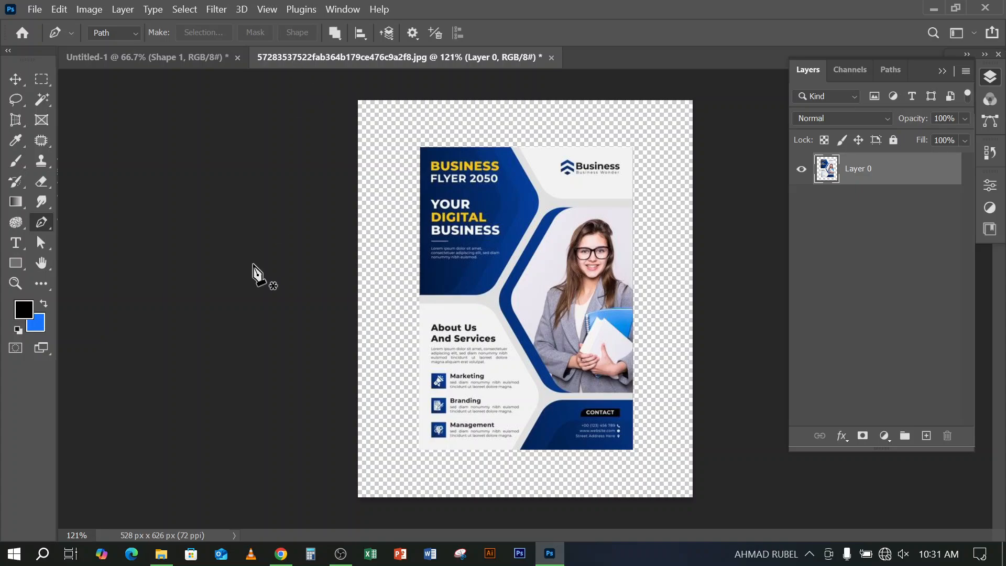
Switch to Chrome and search Google for "cartoon" in a new tab
{"action": "left_click", "coordinate": [281, 555]}
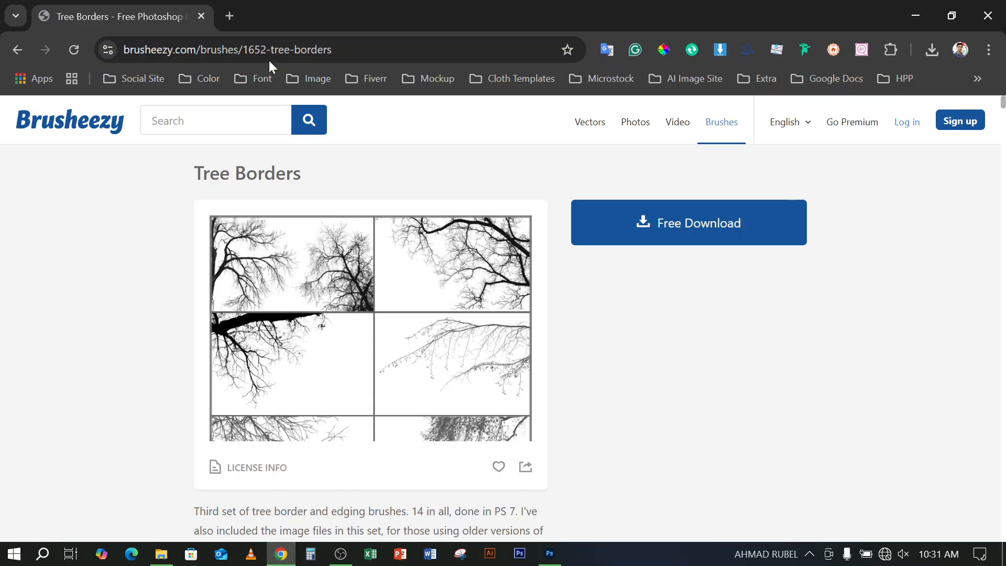
{"action": "left_click", "coordinate": [231, 20]}
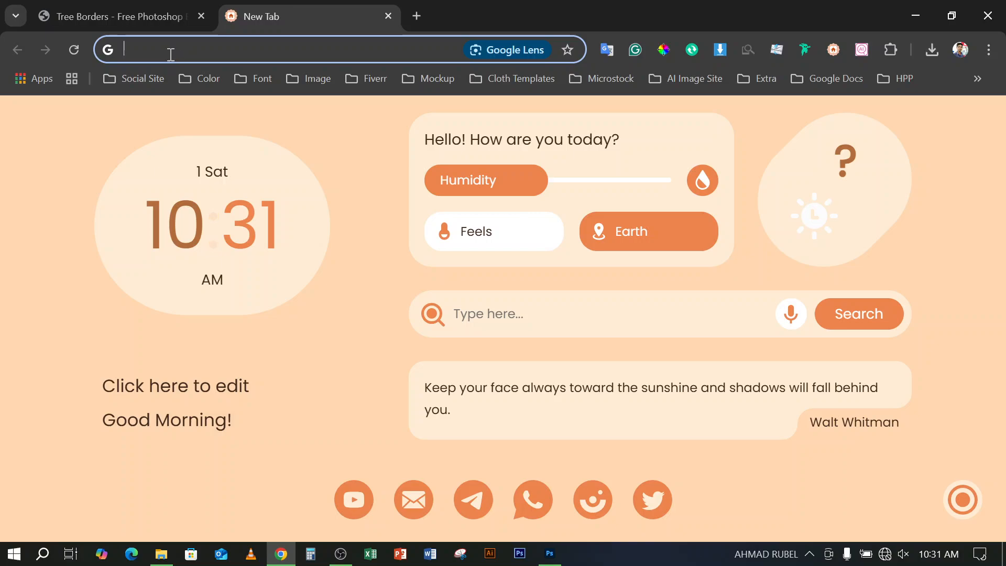
{"action": "type", "text": "car"}
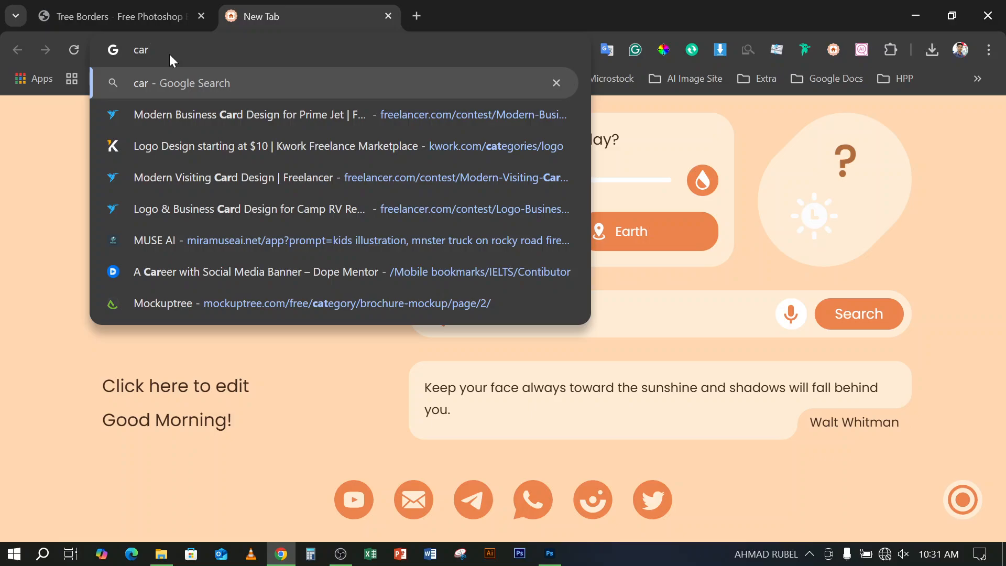
{"action": "type", "text": "toom"}
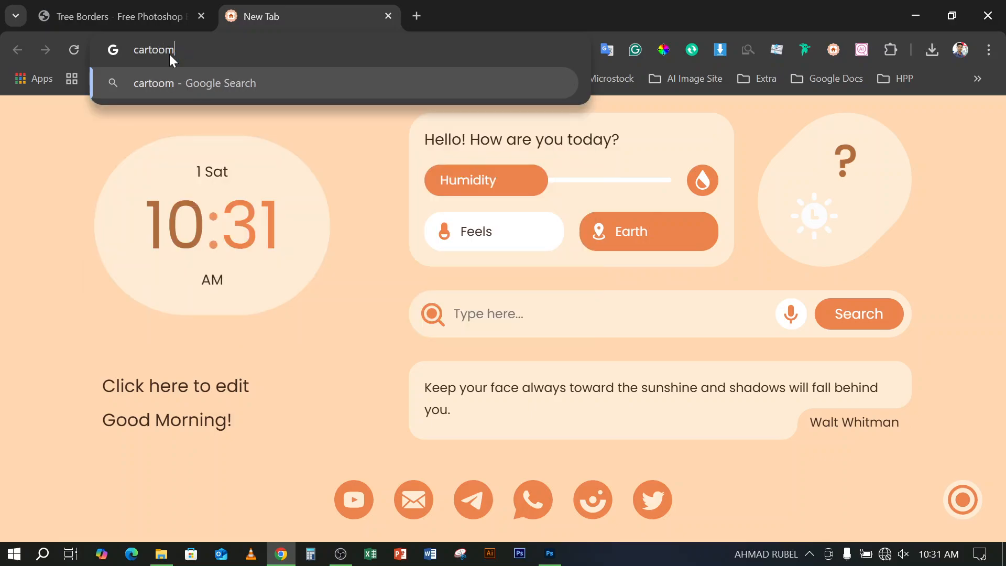
{"action": "key", "text": "BackSpace"}
{"action": "type", "text": "n"}
{"action": "key", "text": "Return"}
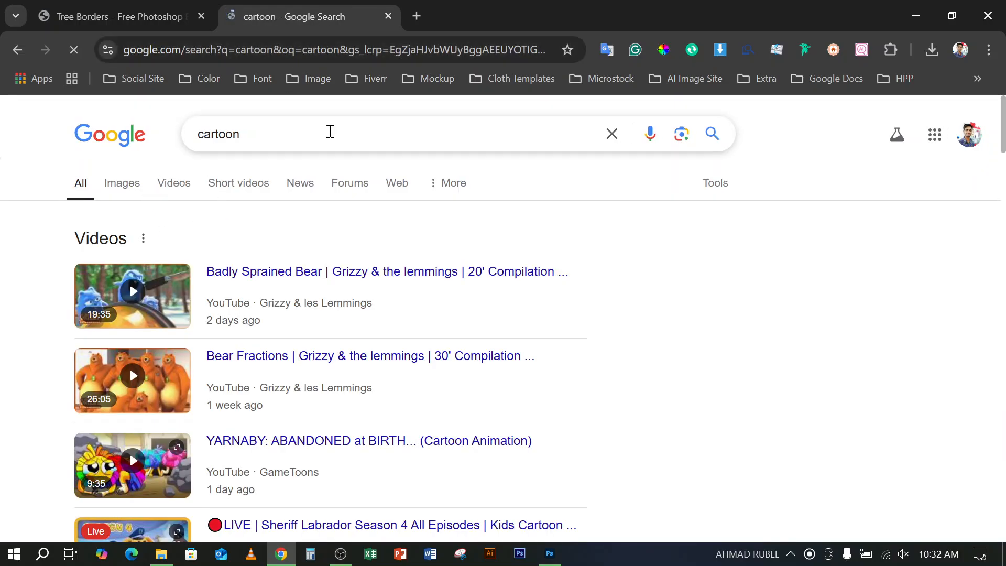
Refine the Google search to "cartoon image" and show only image results
{"action": "left_click", "coordinate": [328, 131]}
{"action": "type", "text": "image"}
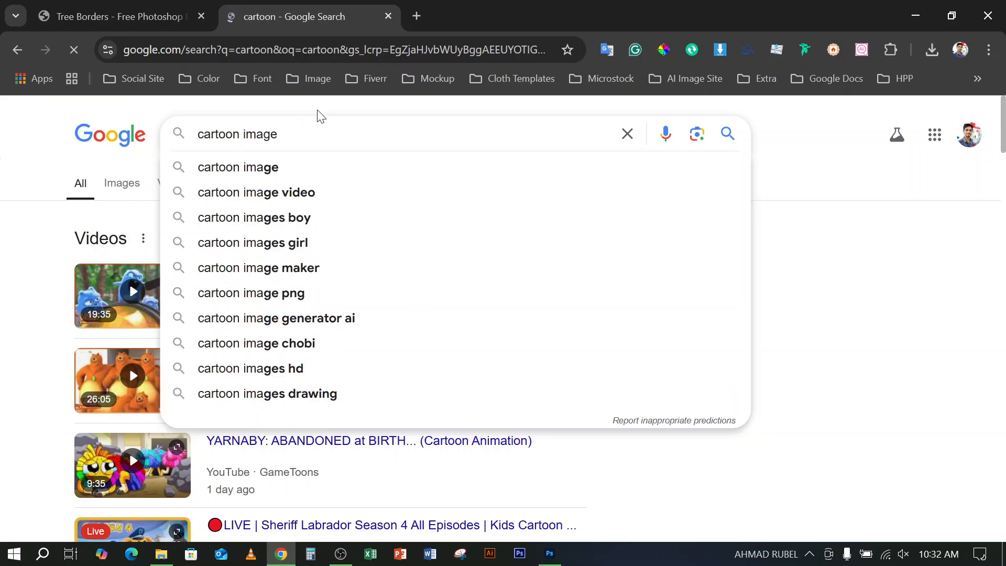
{"action": "key", "text": "Return"}
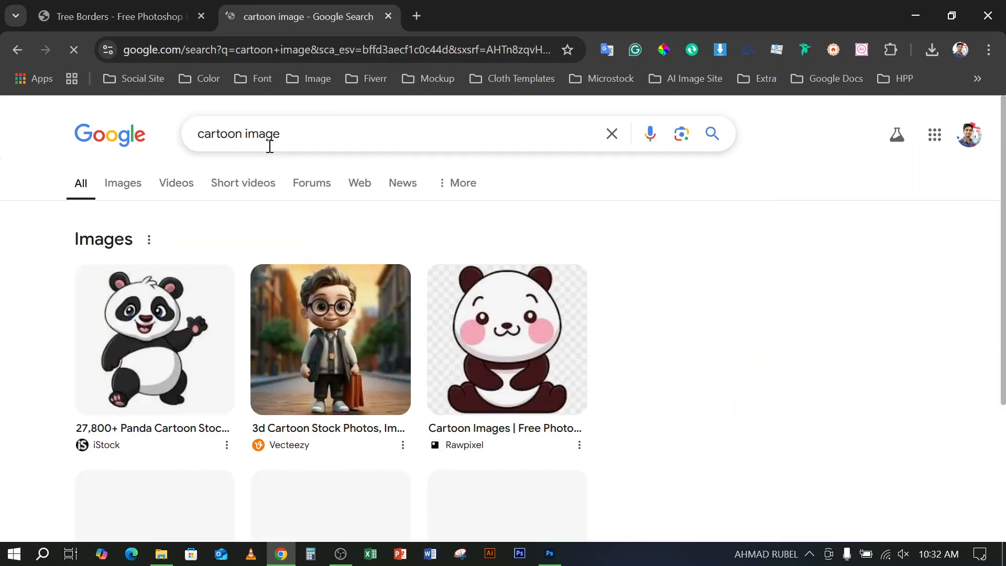
{"action": "left_click", "coordinate": [117, 183]}
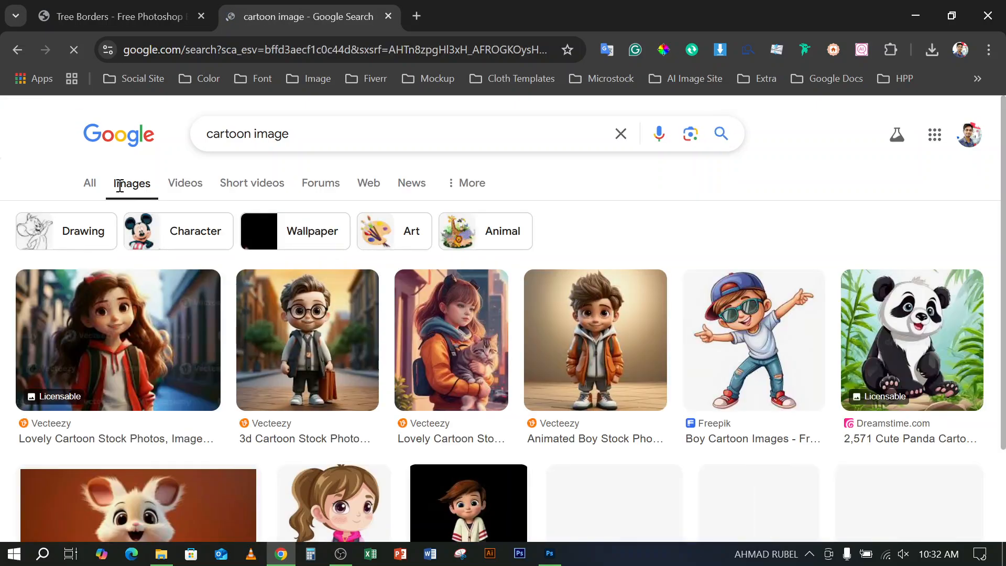
{"action": "left_click_drag", "start_coordinate": [308, 136], "coordinate": [209, 134]}
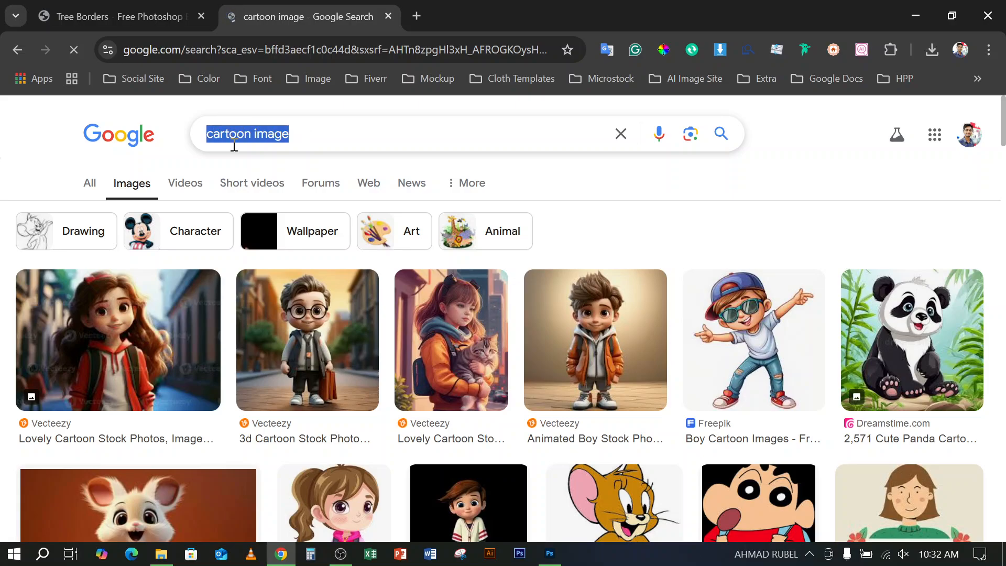
{"action": "left_click", "coordinate": [314, 137]}
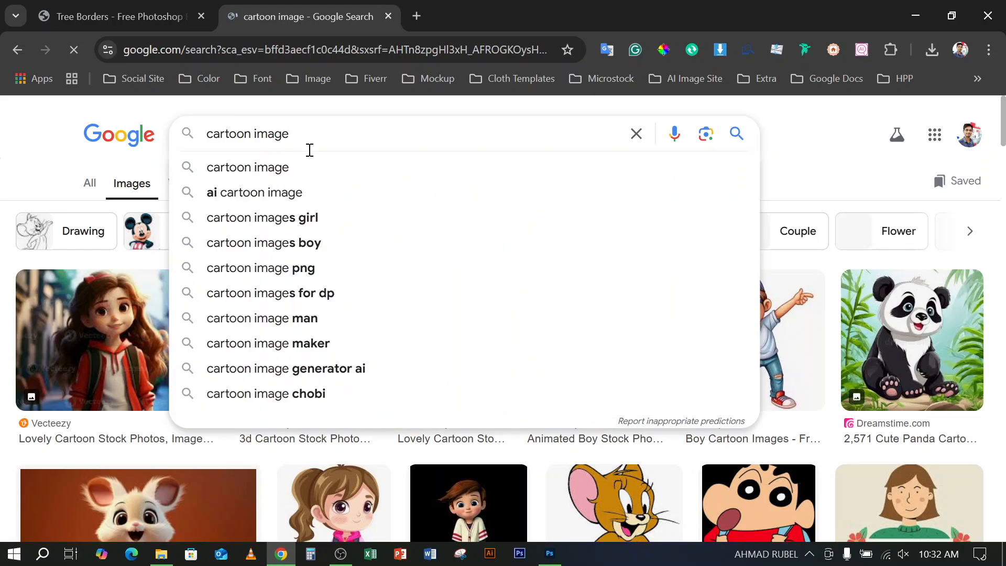
{"action": "key", "text": "Return"}
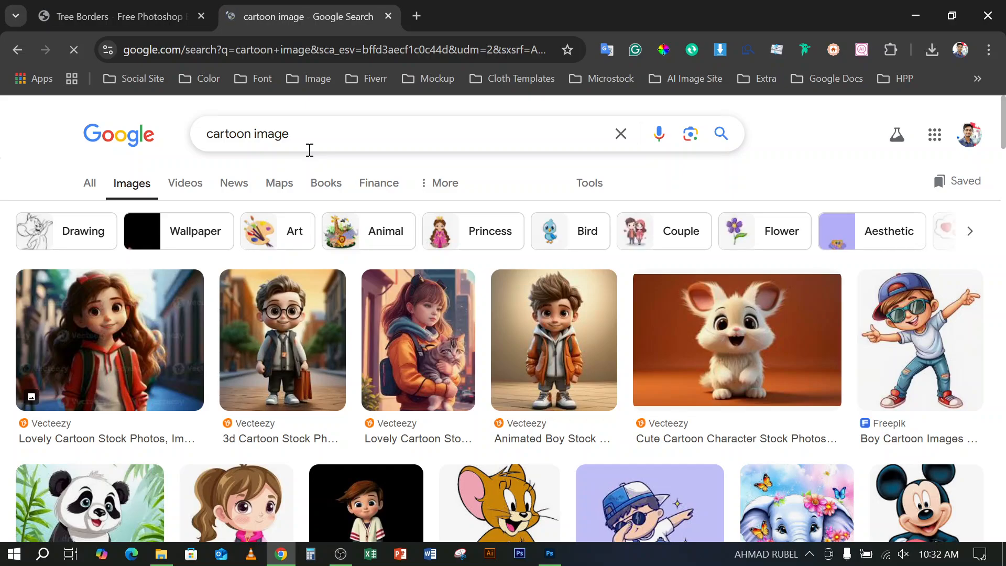
Browse the cartoon image results and preview the waving panda, the standing Doraemon and the Tweety picture
{"action": "scroll", "coordinate": [485, 327], "scroll_direction": "down", "scroll_amount": 4}
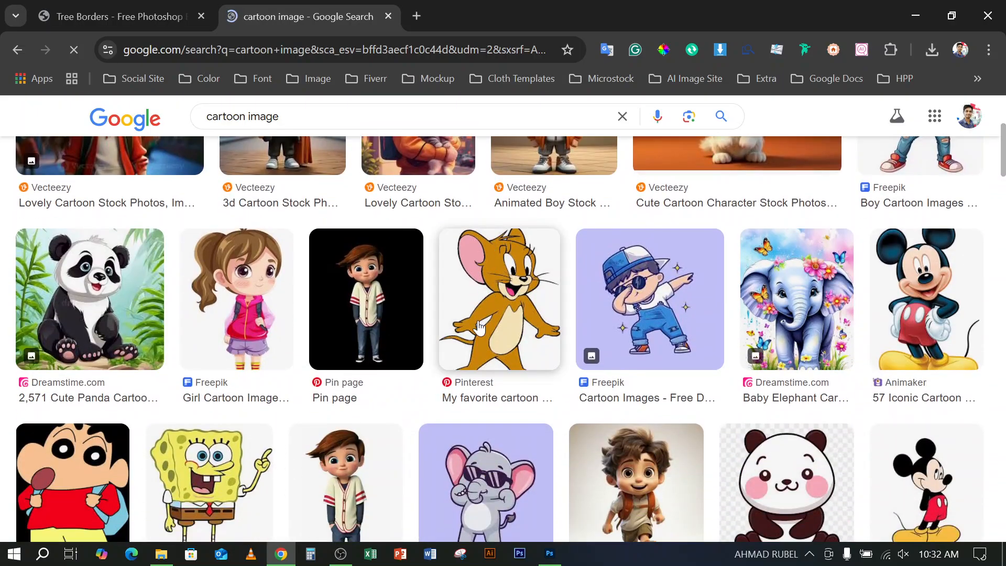
{"action": "scroll", "coordinate": [454, 410], "scroll_direction": "down", "scroll_amount": 3}
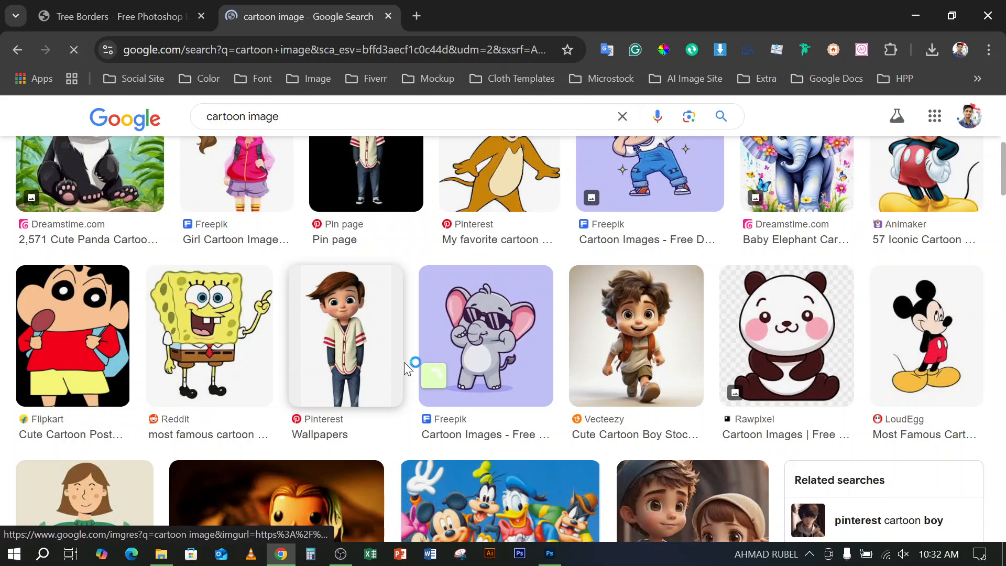
{"action": "scroll", "coordinate": [407, 362], "scroll_direction": "down", "scroll_amount": 2}
{"action": "scroll", "coordinate": [419, 351], "scroll_direction": "down", "scroll_amount": 7}
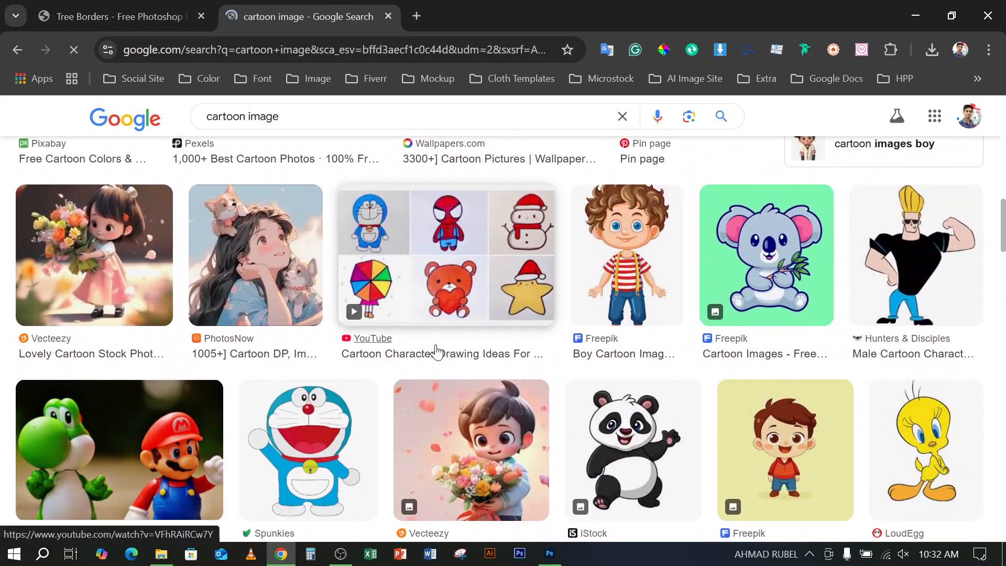
{"action": "scroll", "coordinate": [437, 352], "scroll_direction": "down", "scroll_amount": 3}
{"action": "left_click", "coordinate": [601, 375]}
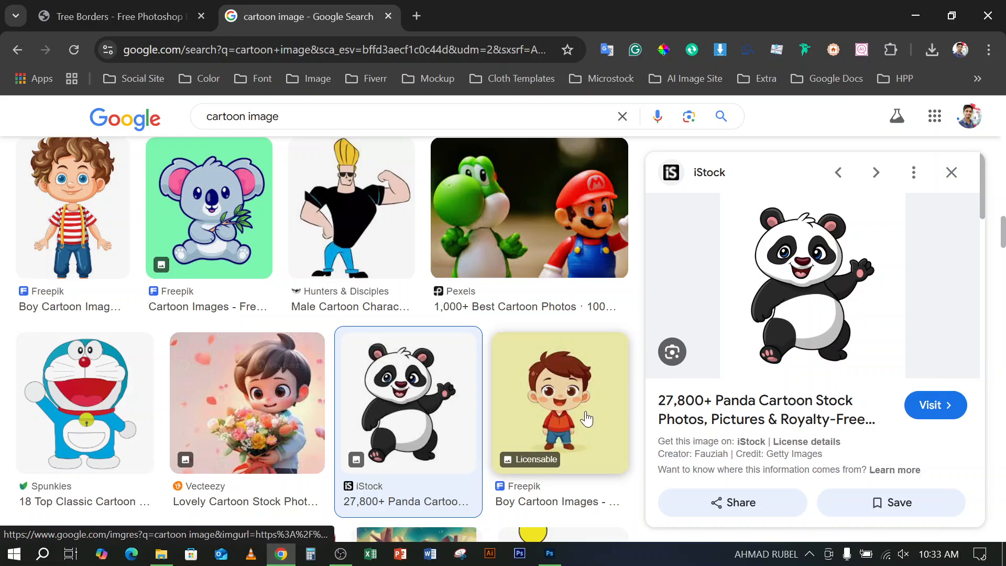
{"action": "left_click", "coordinate": [343, 560]}
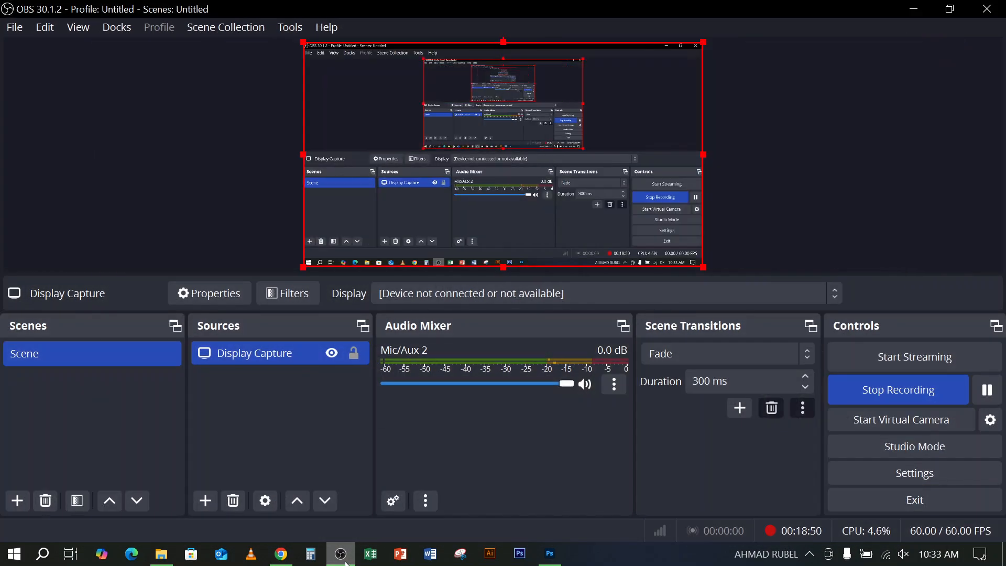
{"action": "left_click", "coordinate": [341, 557]}
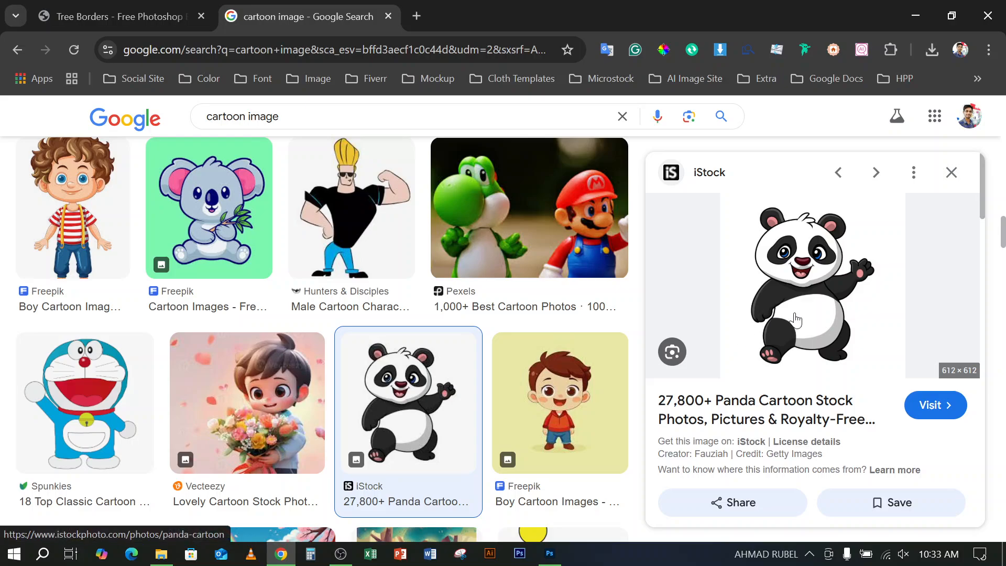
{"action": "left_click", "coordinate": [104, 369]}
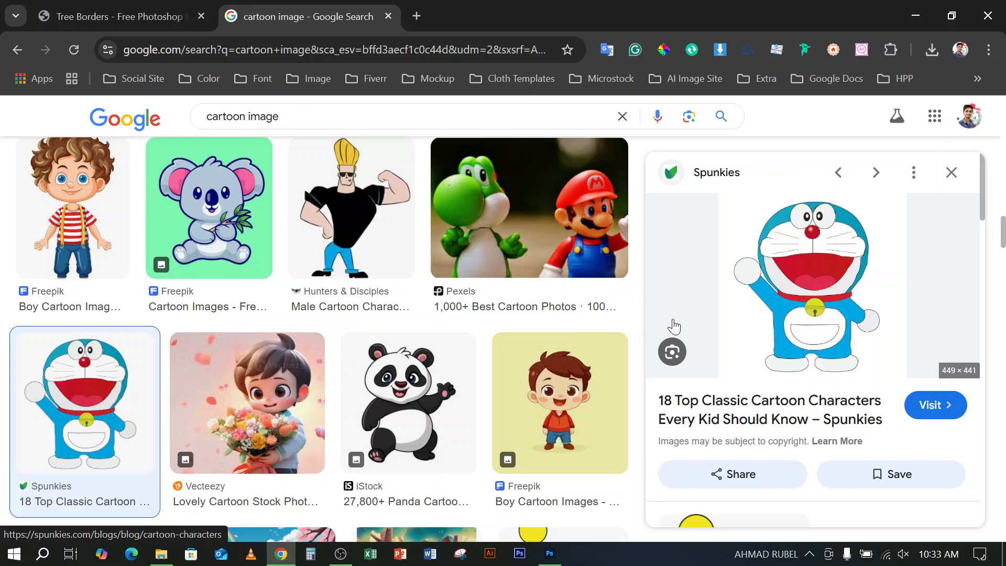
{"action": "scroll", "coordinate": [122, 274], "scroll_direction": "down", "scroll_amount": 5}
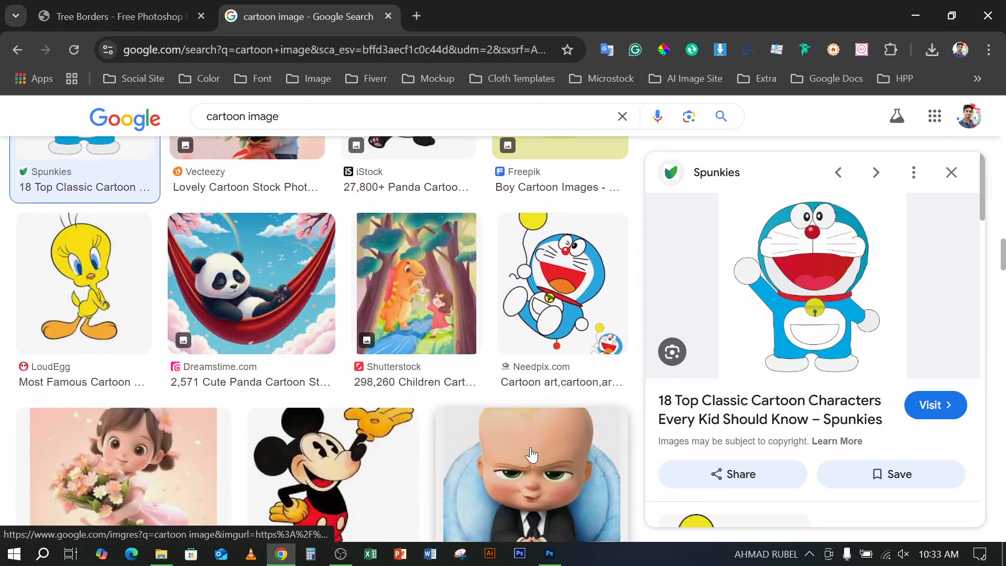
{"action": "left_click", "coordinate": [111, 277]}
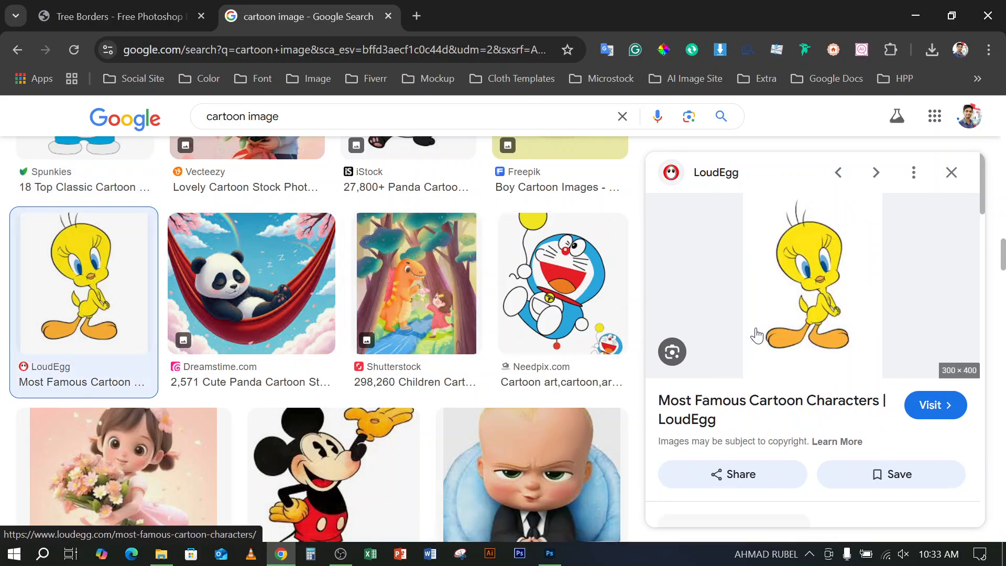
{"action": "left_click", "coordinate": [952, 173]}
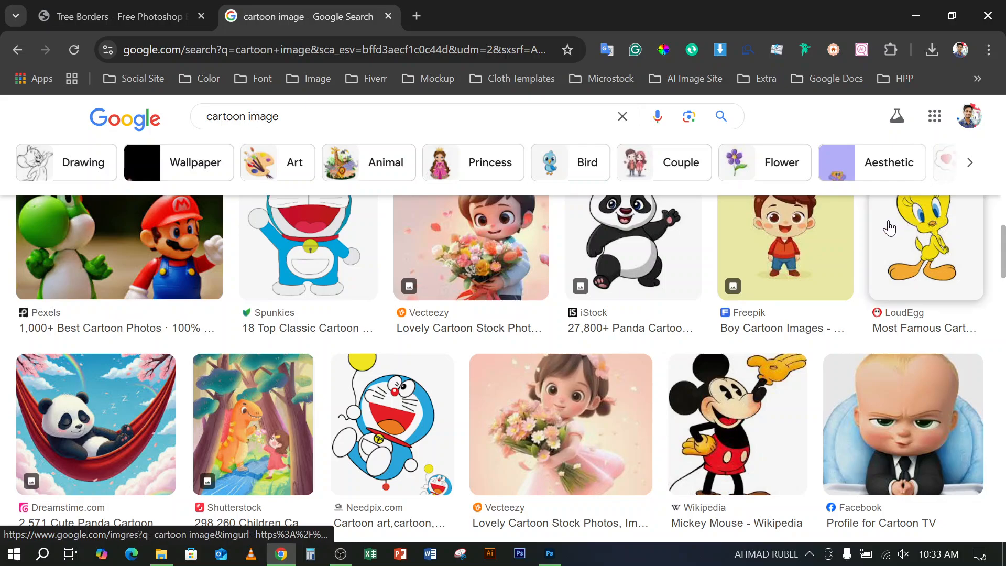
Preview the cartoon boy in the red-striped baseball shirt and save the picture as a JPEG in Downloads
{"action": "scroll", "coordinate": [805, 340], "scroll_direction": "up", "scroll_amount": 10}
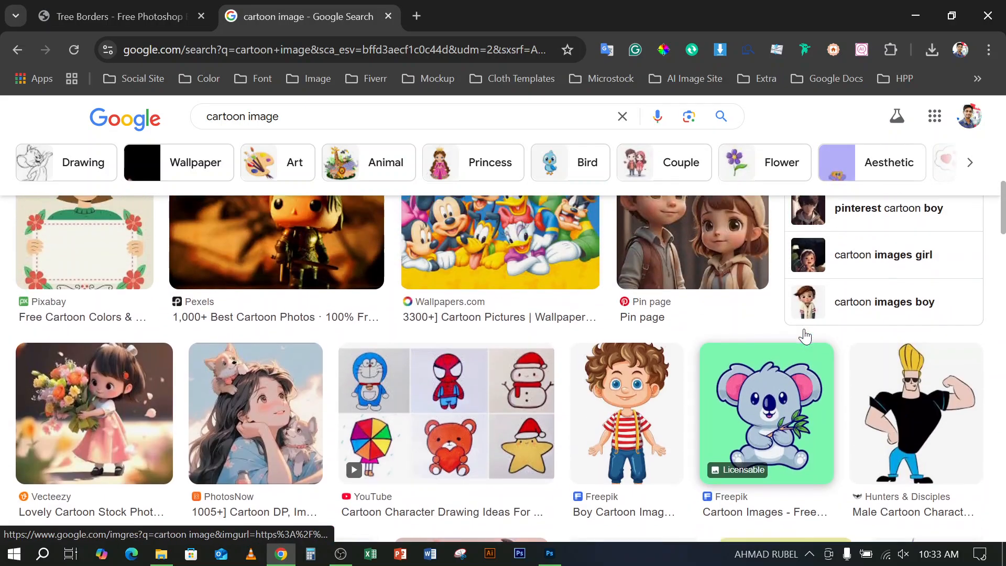
{"action": "scroll", "coordinate": [805, 338], "scroll_direction": "up", "scroll_amount": 5}
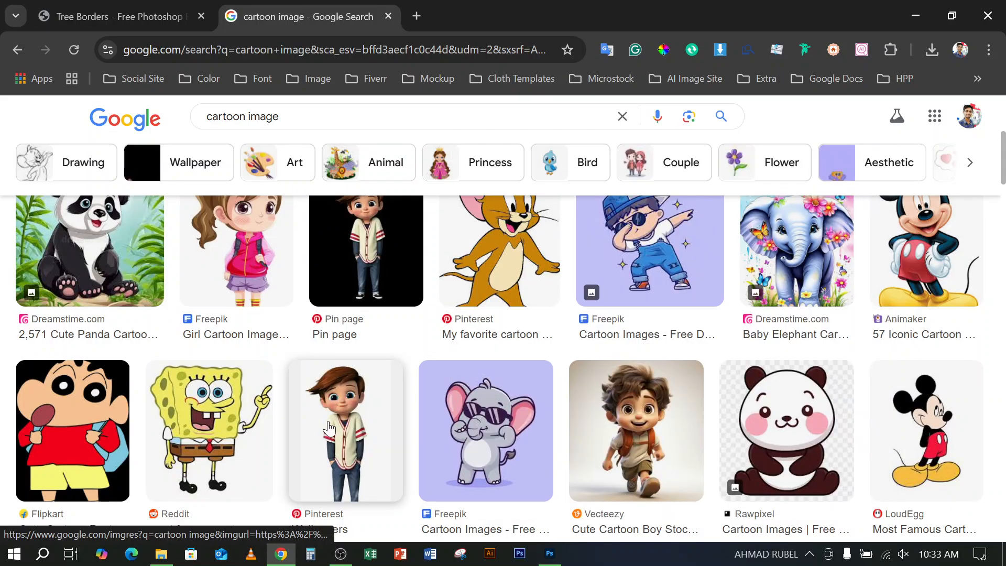
{"action": "left_click", "coordinate": [336, 430]}
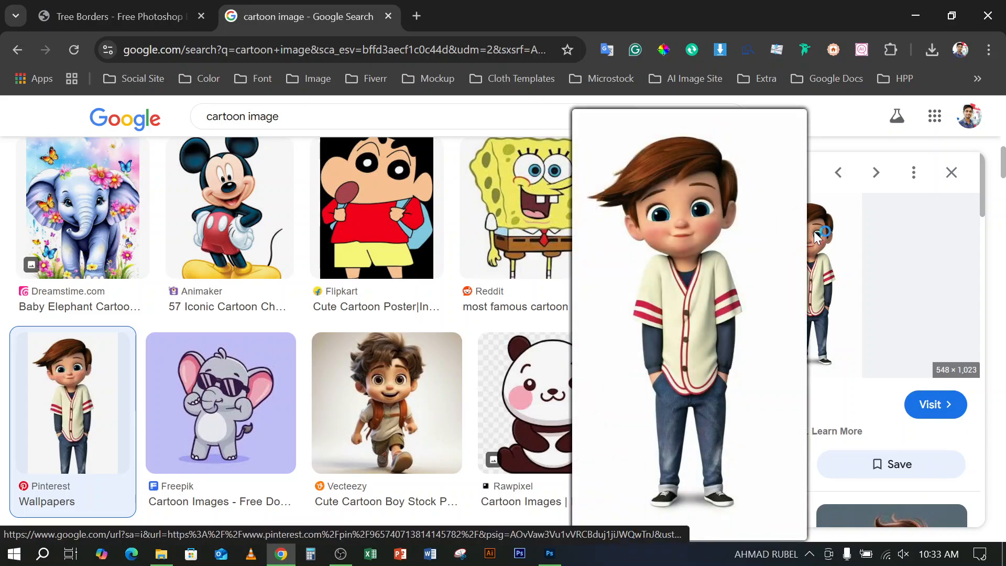
{"action": "right_click", "coordinate": [814, 231]}
{"action": "left_click", "coordinate": [697, 360]}
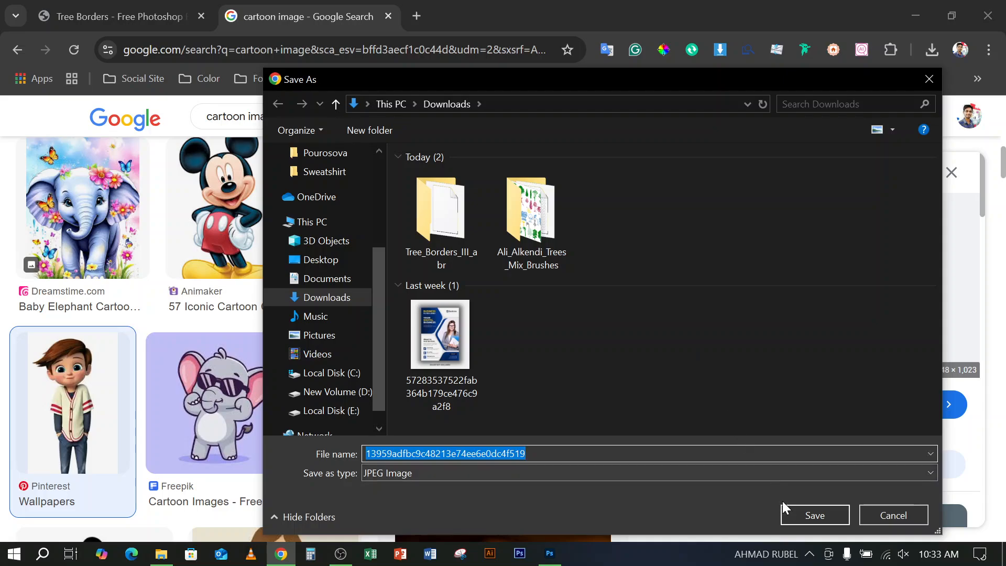
{"action": "left_click", "coordinate": [792, 515]}
Switch to File Explorer's Downloads folder, view the saved cartoon boy picture maximized and close the viewer
{"action": "left_click", "coordinate": [161, 554]}
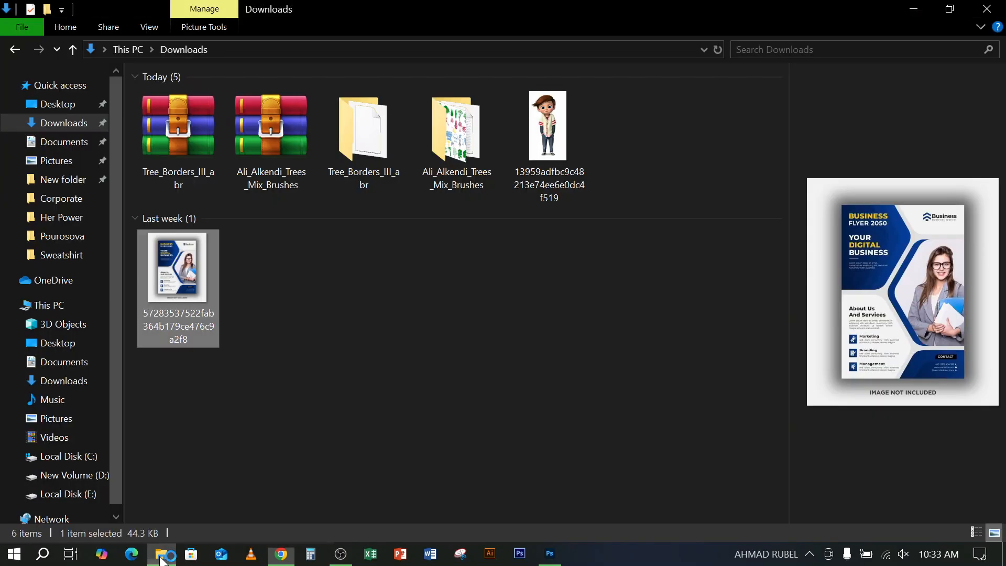
{"action": "left_click", "coordinate": [53, 125]}
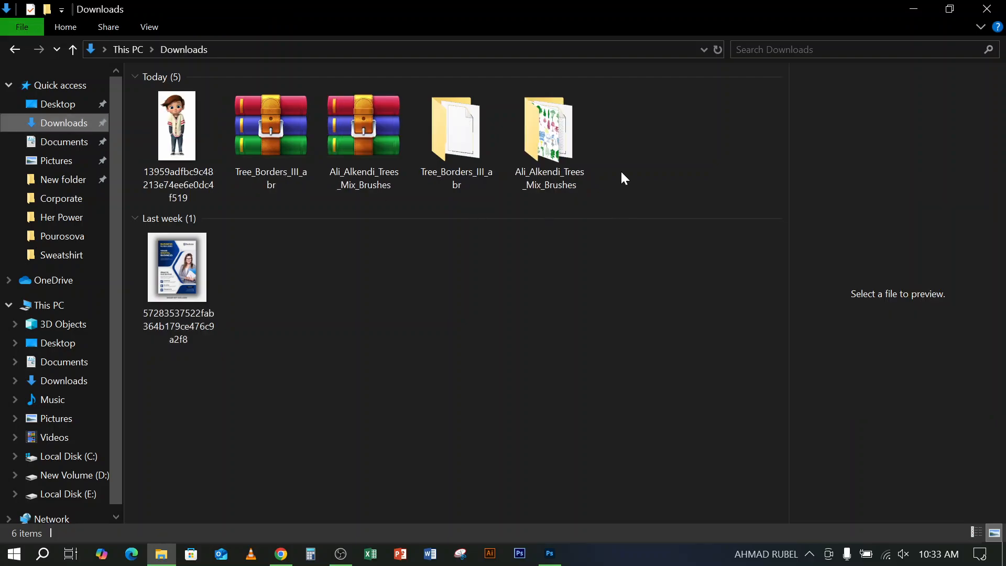
{"action": "left_click", "coordinate": [177, 119]}
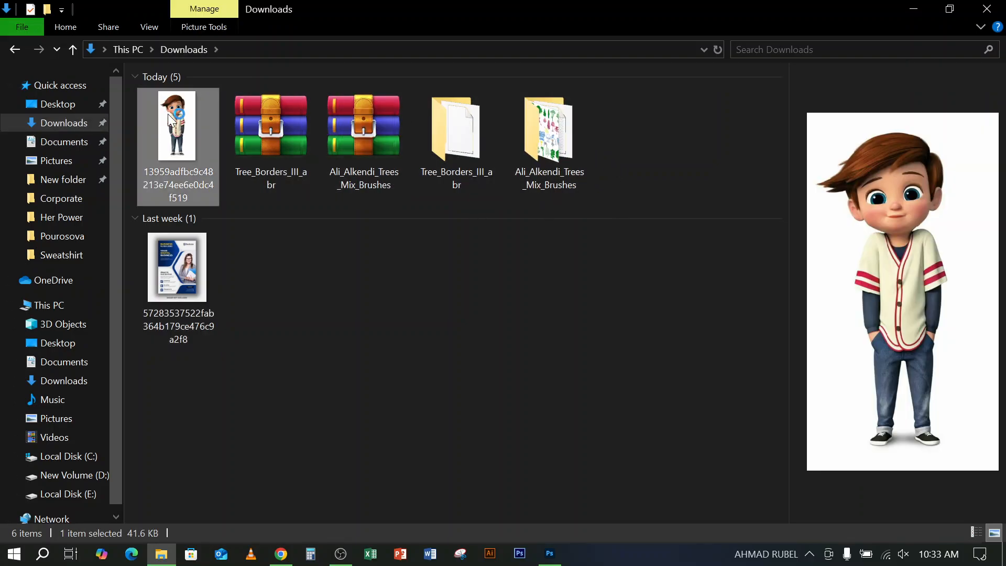
{"action": "double_click", "coordinate": [168, 114]}
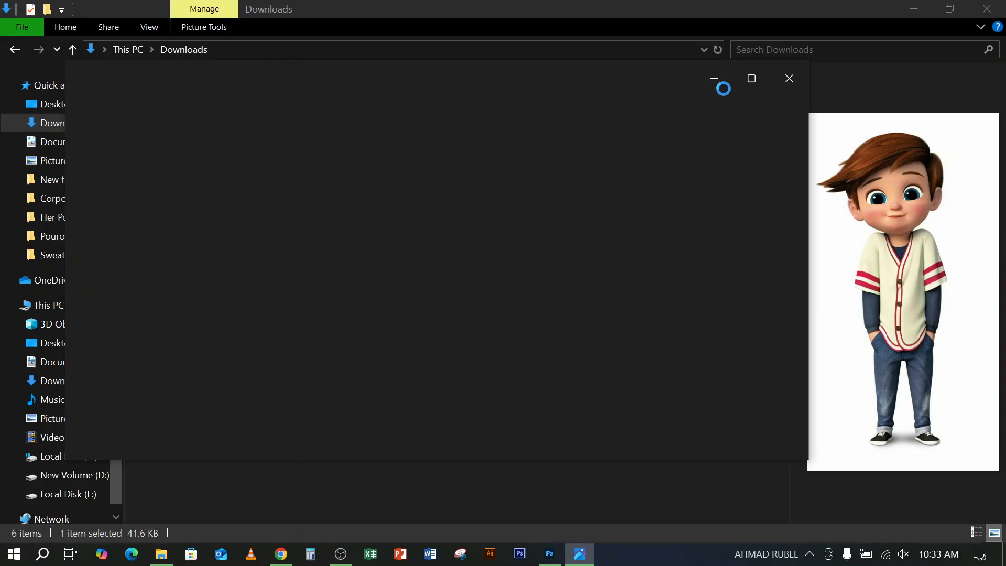
{"action": "left_click", "coordinate": [753, 80]}
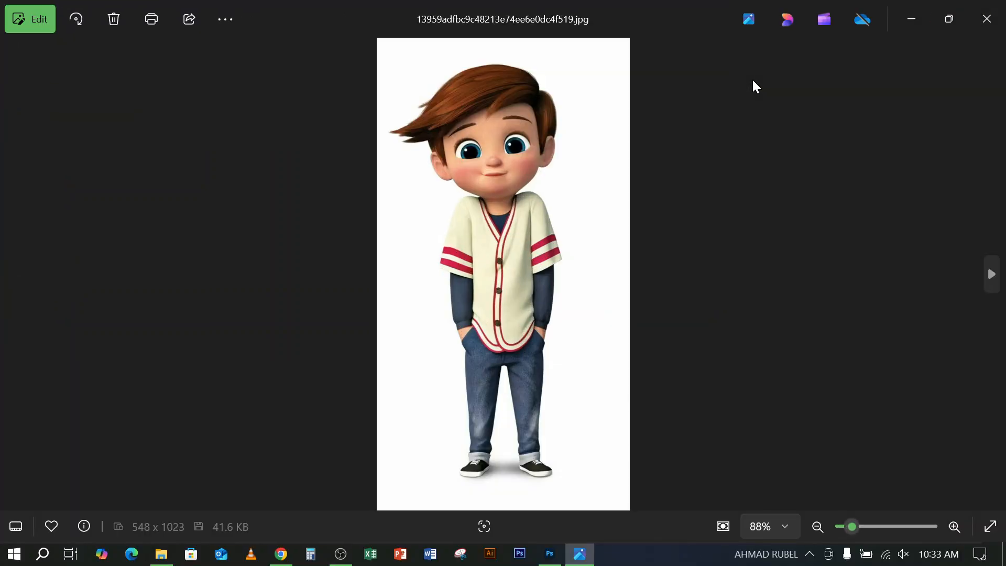
{"action": "scroll", "coordinate": [544, 219], "scroll_direction": "up", "scroll_amount": 4}
{"action": "scroll", "coordinate": [544, 219], "scroll_direction": "down", "scroll_amount": 5}
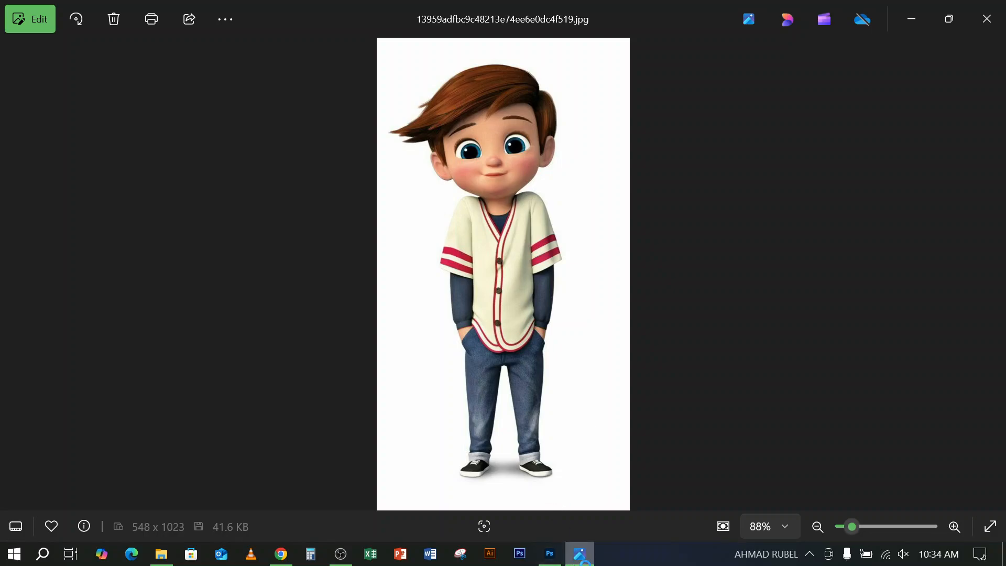
{"action": "mouse_move", "coordinate": [580, 554]}
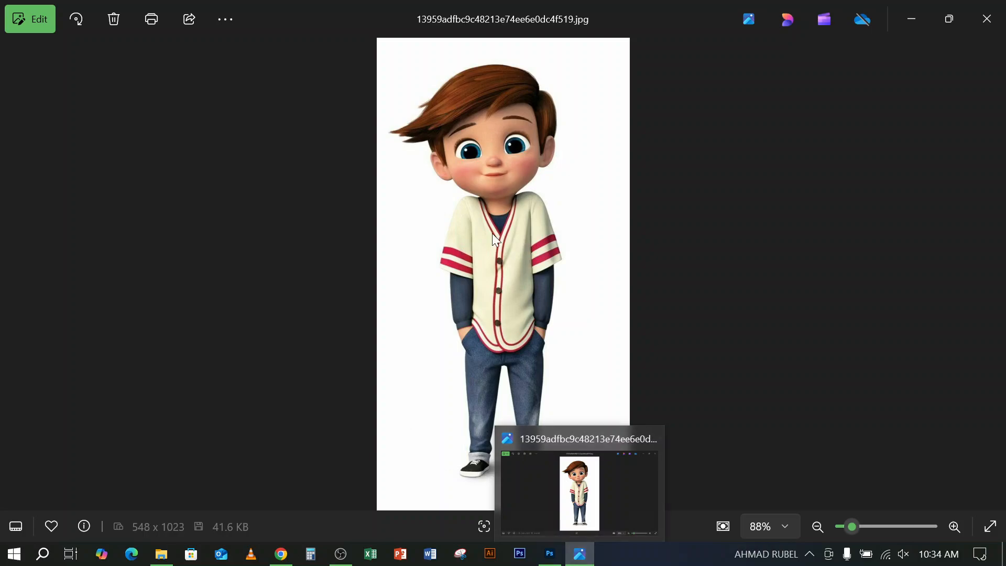
{"action": "left_click", "coordinate": [985, 21]}
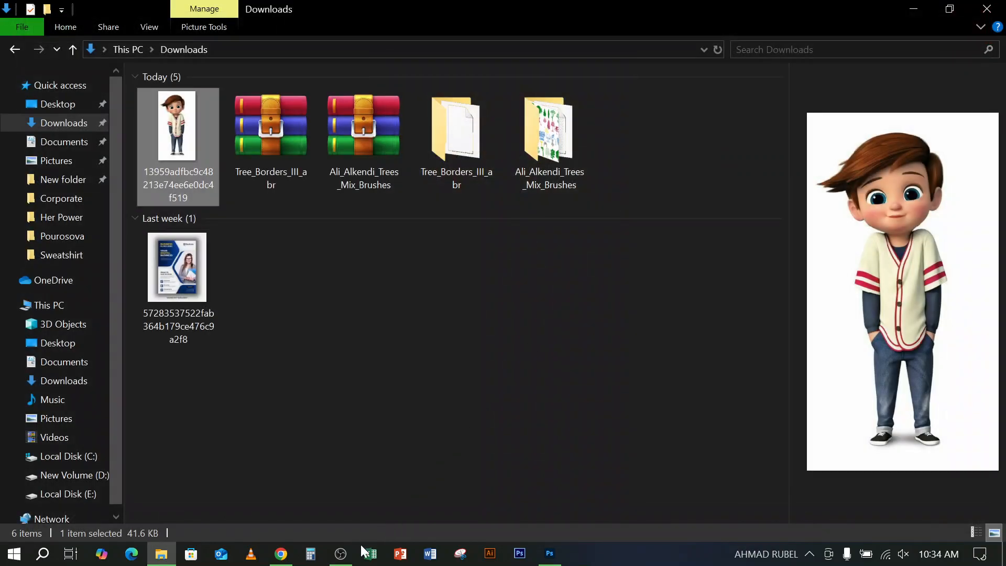
{"action": "left_click", "coordinate": [340, 553]}
{"action": "left_click", "coordinate": [341, 554]}
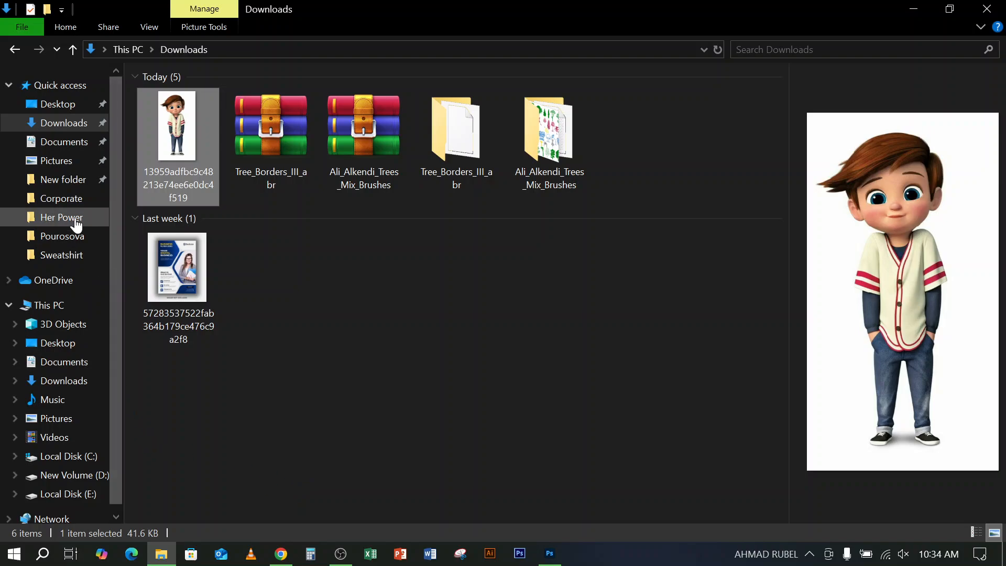
{"action": "left_click", "coordinate": [58, 477]}
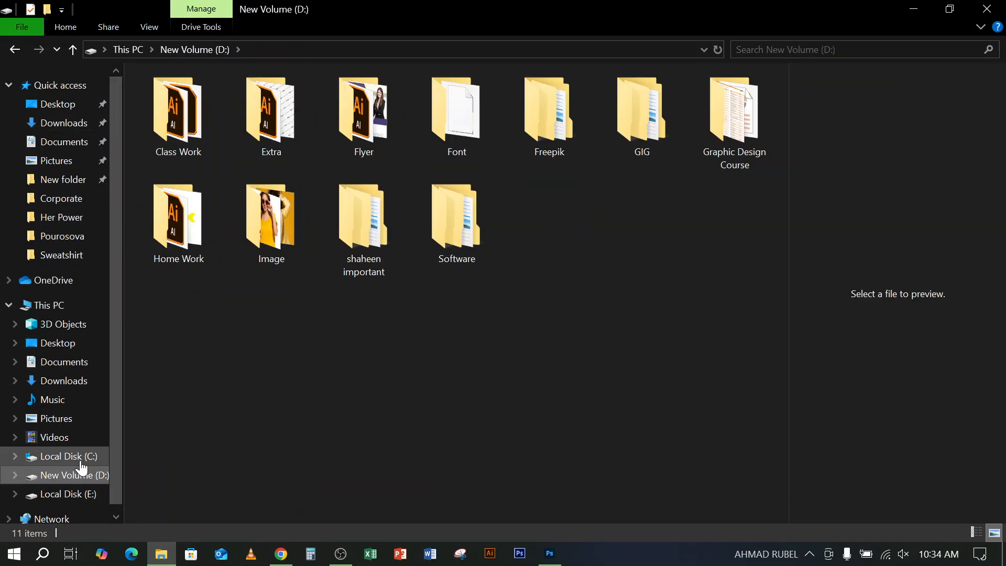
{"action": "left_click", "coordinate": [915, 9]}
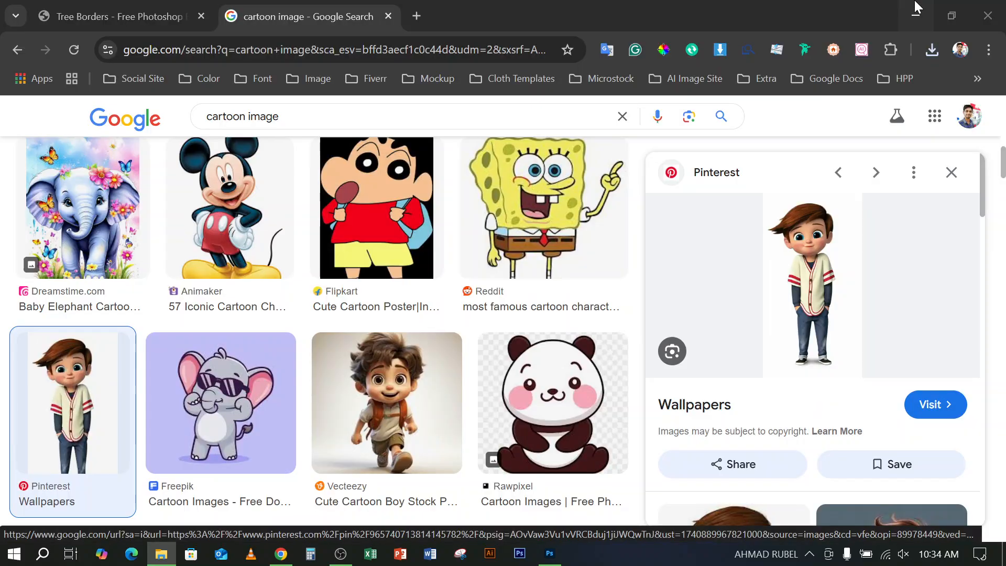
{"action": "left_click", "coordinate": [336, 555]}
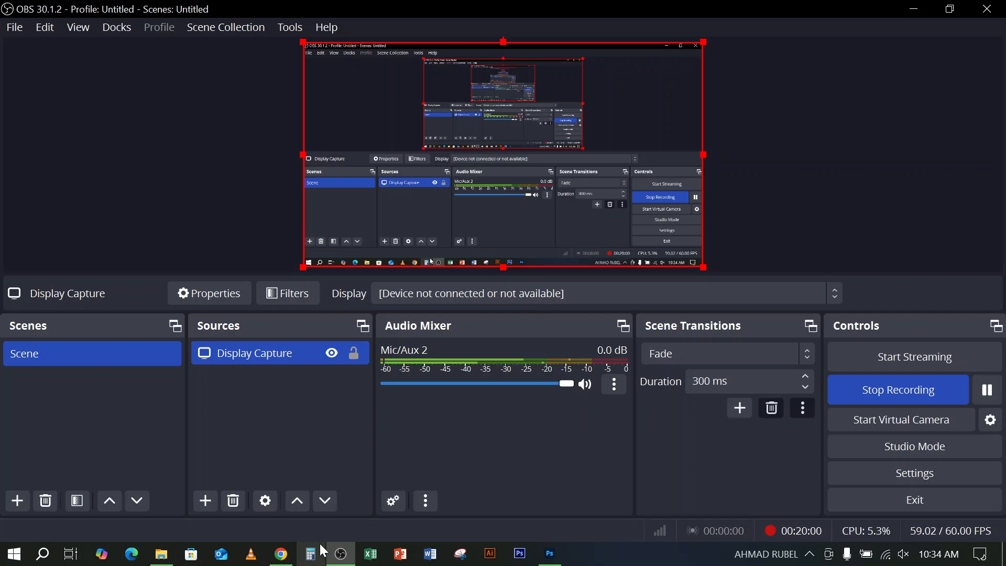
{"action": "left_click", "coordinate": [323, 551]}
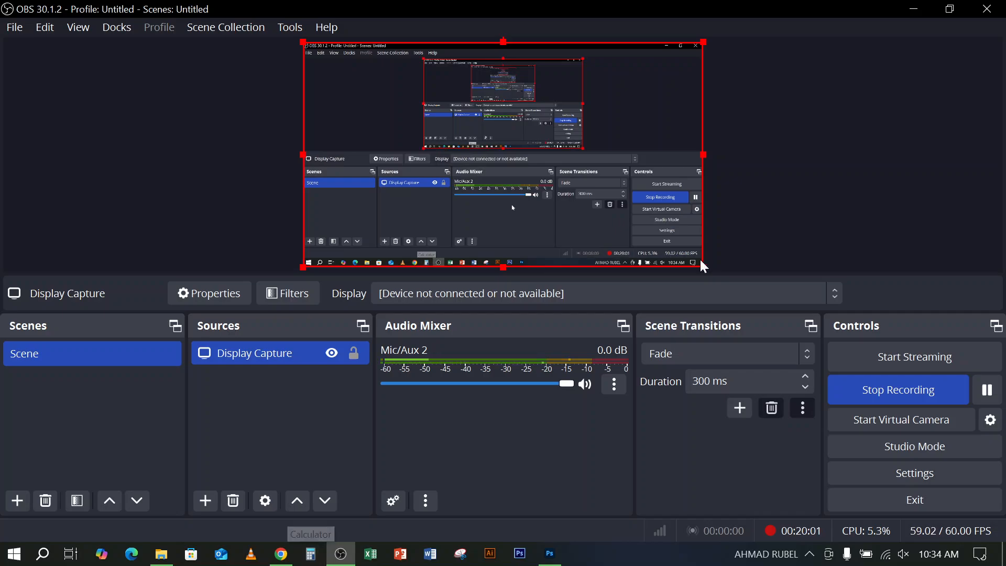
{"action": "left_click", "coordinate": [914, 9]}
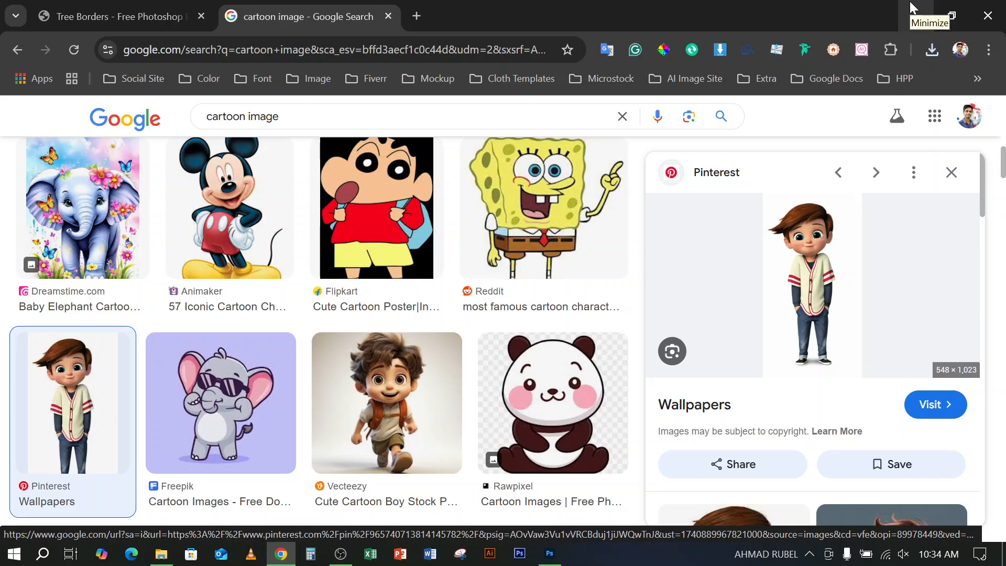
{"action": "left_click", "coordinate": [917, 19]}
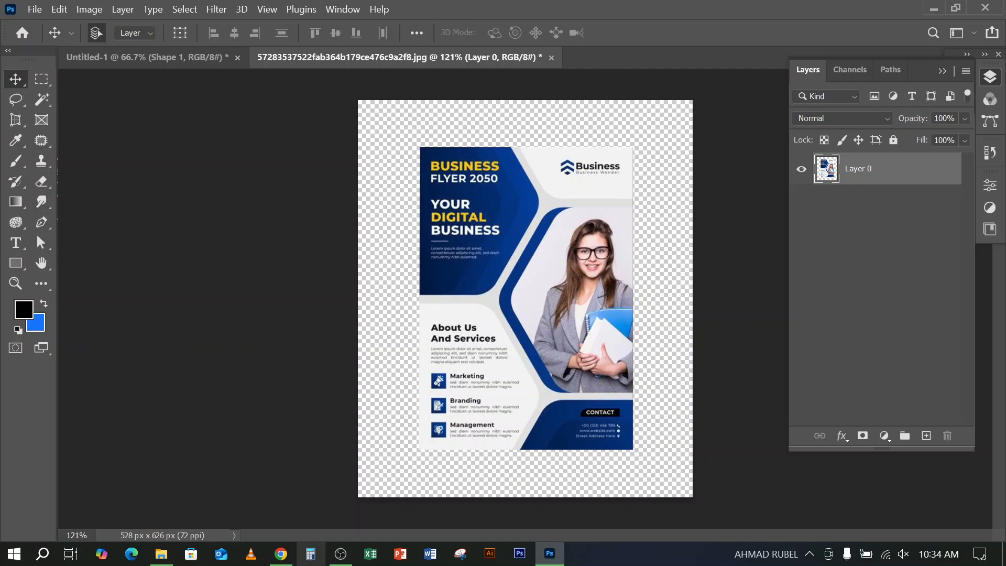
Switch to Chrome, search Google for "flyer design" in a new tab and show only image results
{"action": "left_click", "coordinate": [281, 554]}
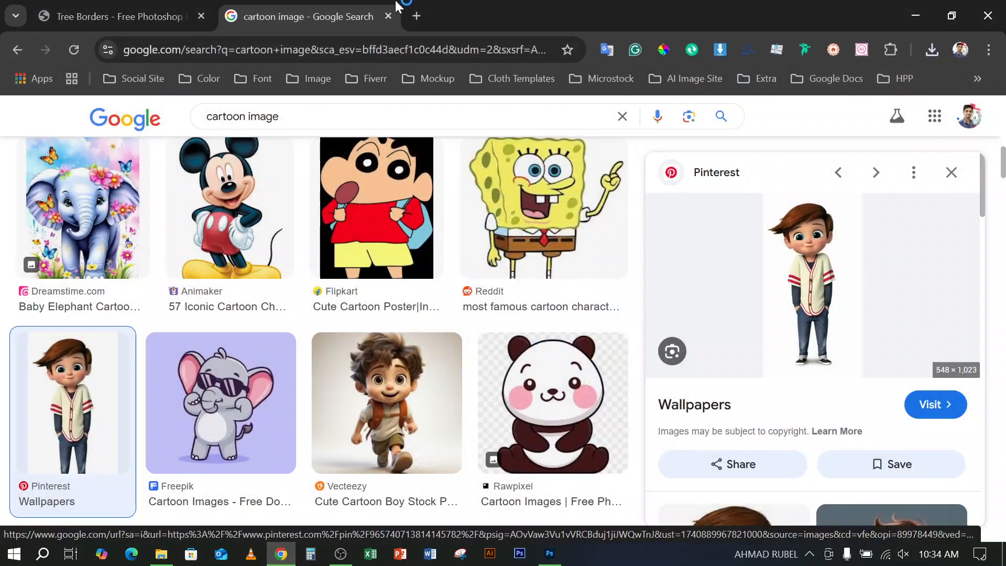
{"action": "left_click", "coordinate": [417, 16]}
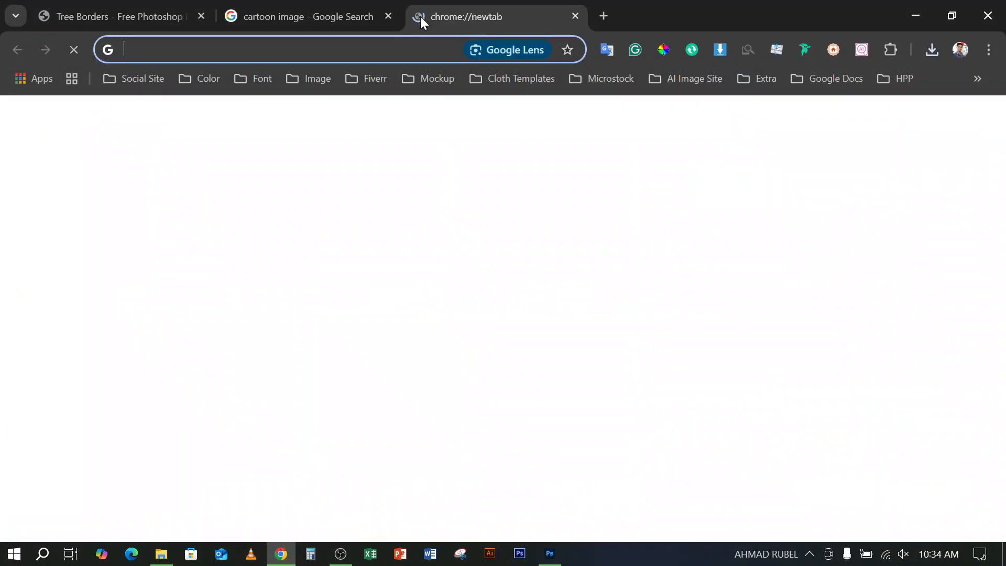
{"action": "type", "text": "flyer "}
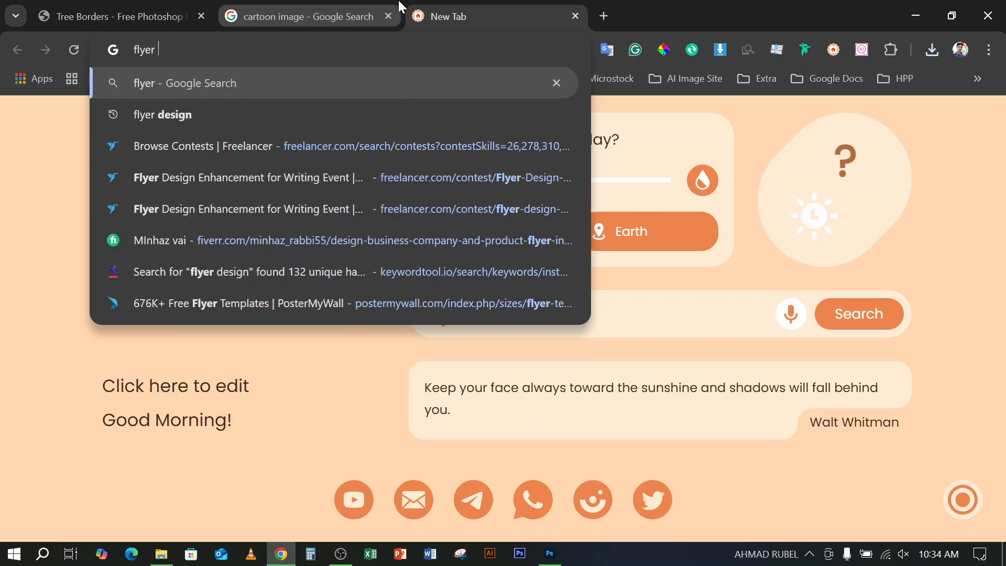
{"action": "type", "text": "design"}
{"action": "key", "text": "Return"}
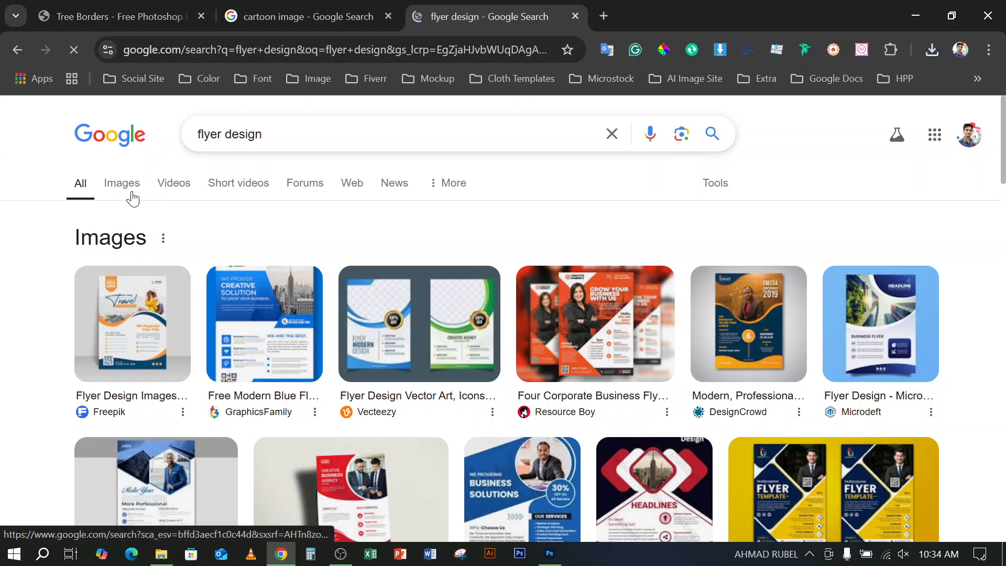
{"action": "left_click", "coordinate": [127, 191]}
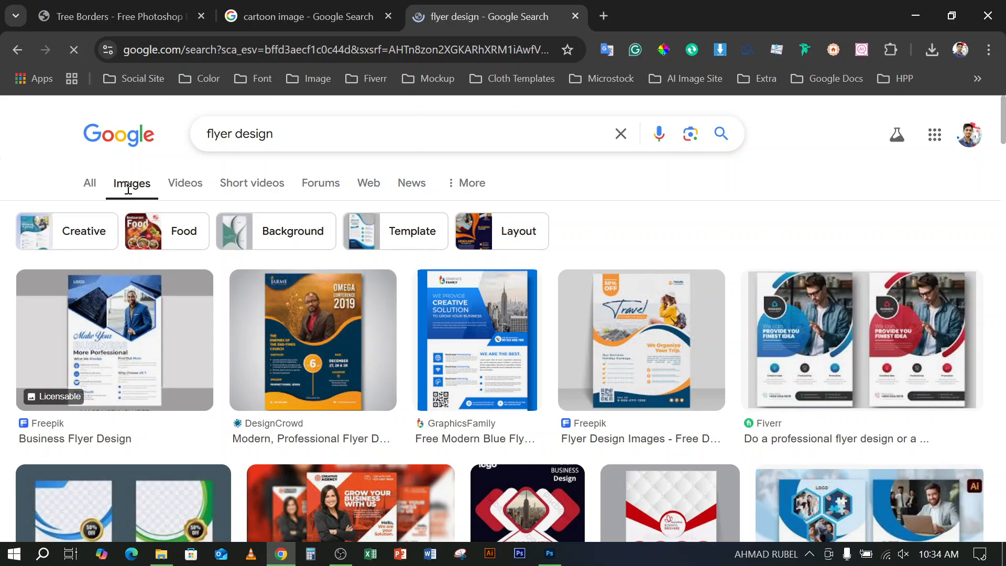
Browse the flyer design image results to examine the range of business, corporate and event flyer layouts
{"action": "scroll", "coordinate": [427, 440], "scroll_direction": "down", "scroll_amount": 3}
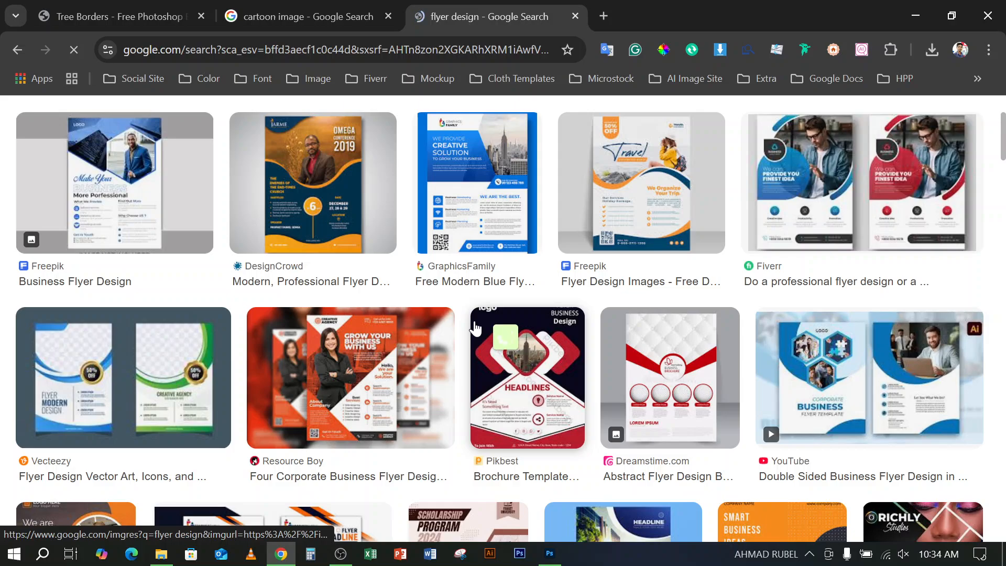
{"action": "scroll", "coordinate": [339, 358], "scroll_direction": "down", "scroll_amount": 5}
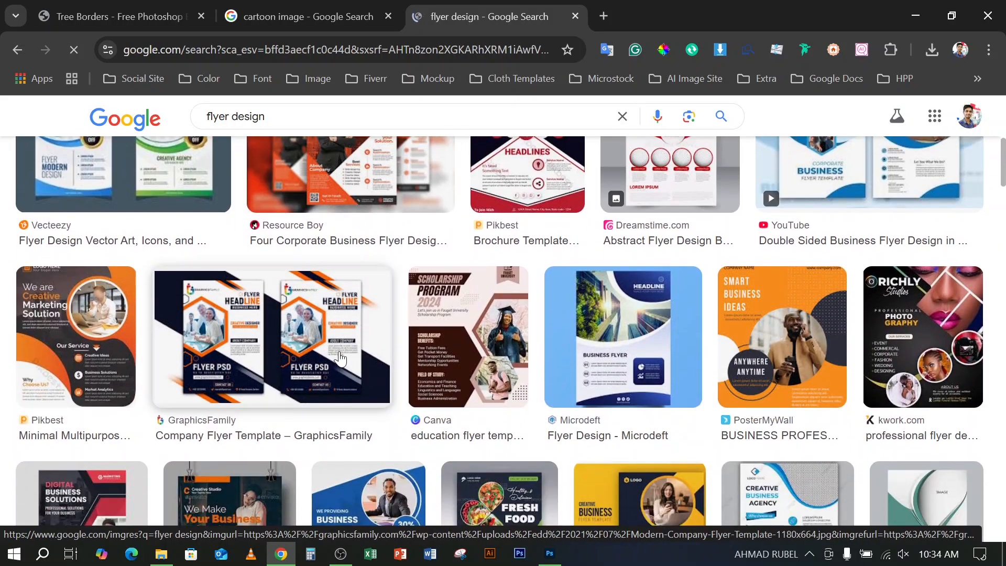
{"action": "scroll", "coordinate": [339, 358], "scroll_direction": "down", "scroll_amount": 6}
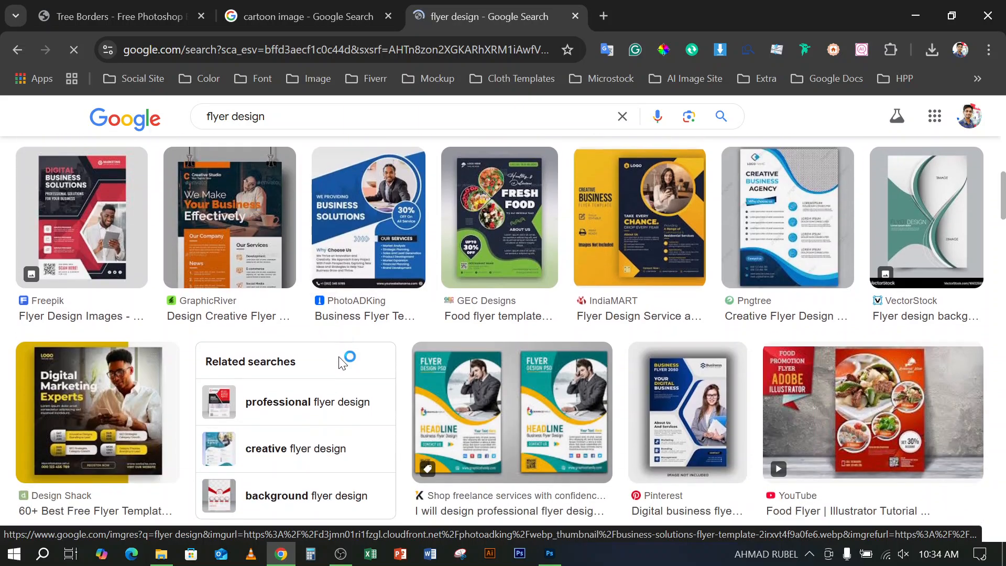
{"action": "scroll", "coordinate": [341, 362], "scroll_direction": "down", "scroll_amount": 1}
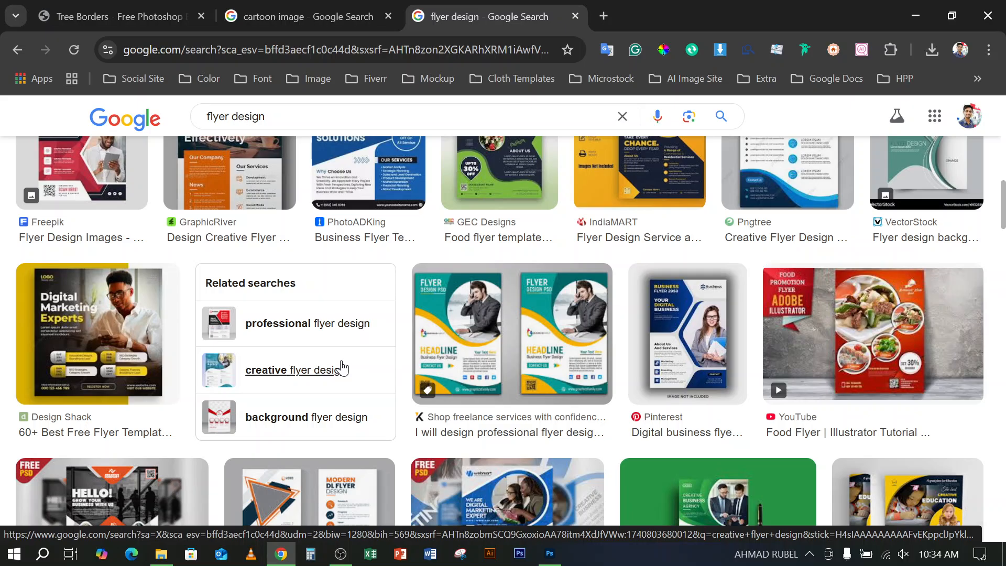
{"action": "left_click_drag", "start_coordinate": [420, 333], "coordinate": [427, 331]}
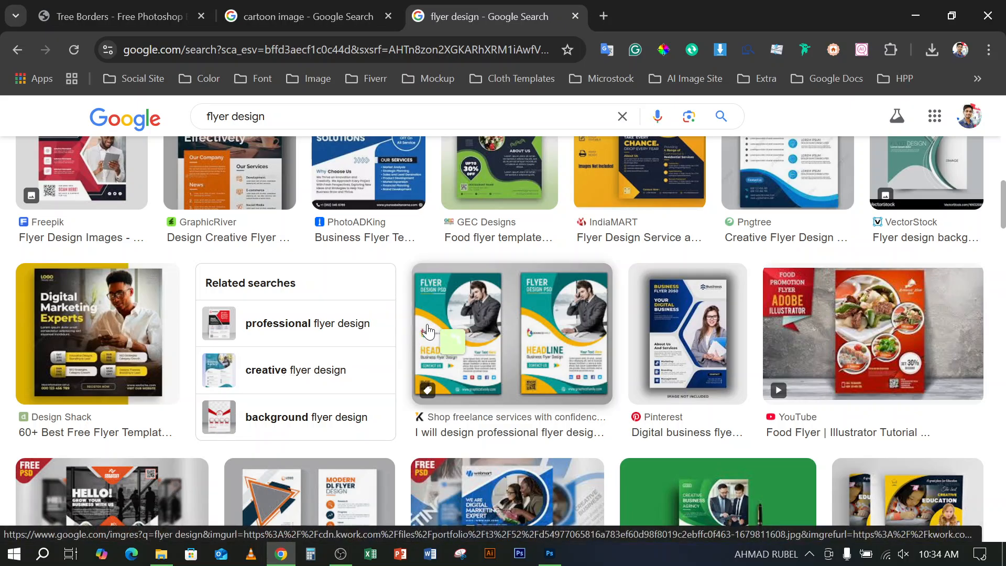
{"action": "scroll", "coordinate": [798, 325], "scroll_direction": "down", "scroll_amount": 2}
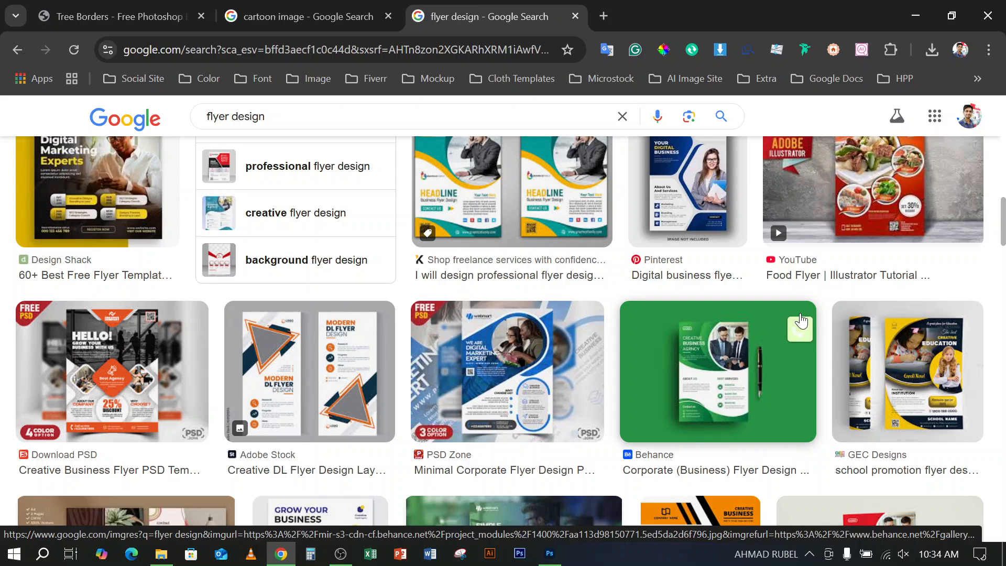
{"action": "scroll", "coordinate": [800, 317], "scroll_direction": "down", "scroll_amount": 3}
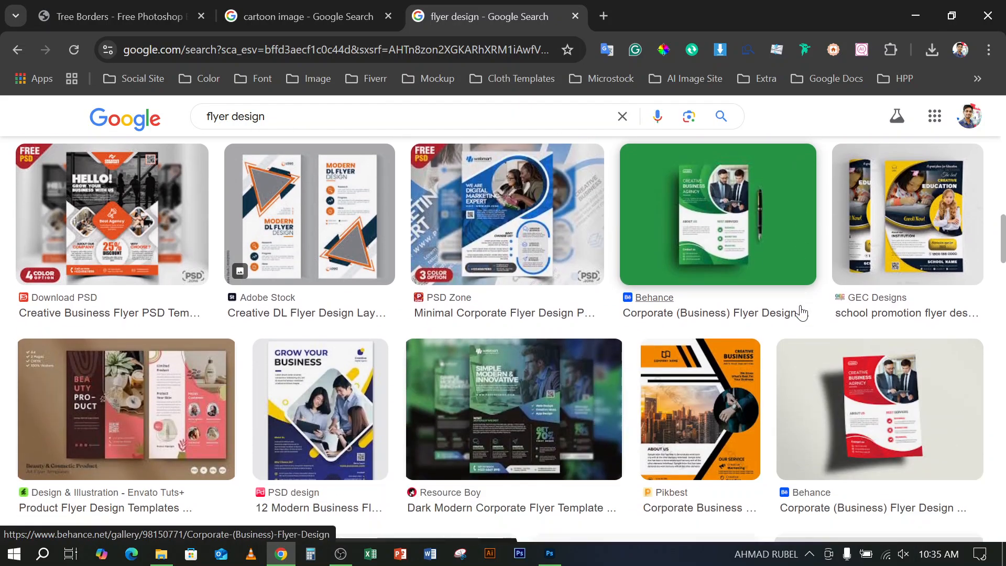
{"action": "scroll", "coordinate": [801, 315], "scroll_direction": "down", "scroll_amount": 3}
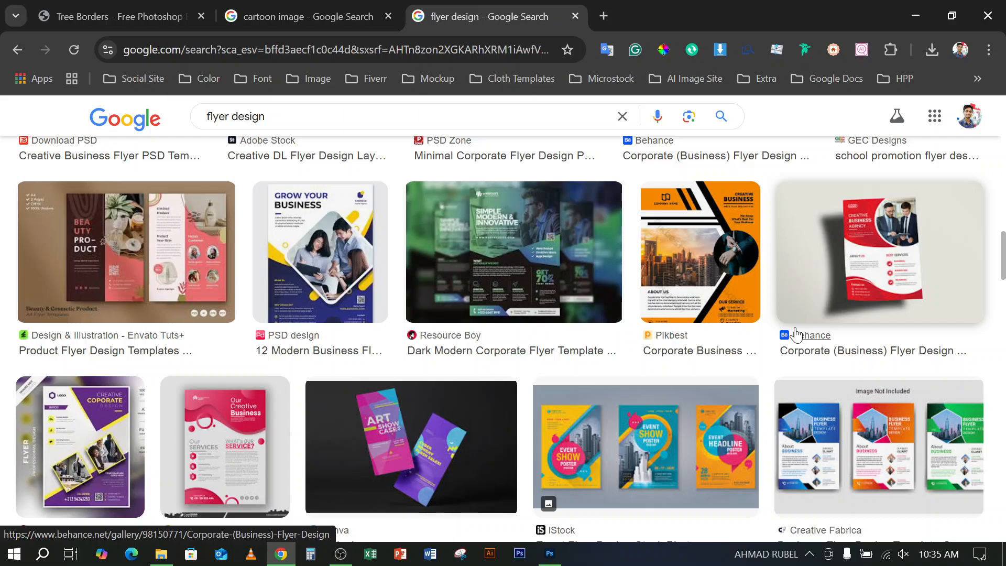
{"action": "scroll", "coordinate": [794, 328], "scroll_direction": "down", "scroll_amount": 5}
{"action": "scroll", "coordinate": [793, 321], "scroll_direction": "down", "scroll_amount": 3}
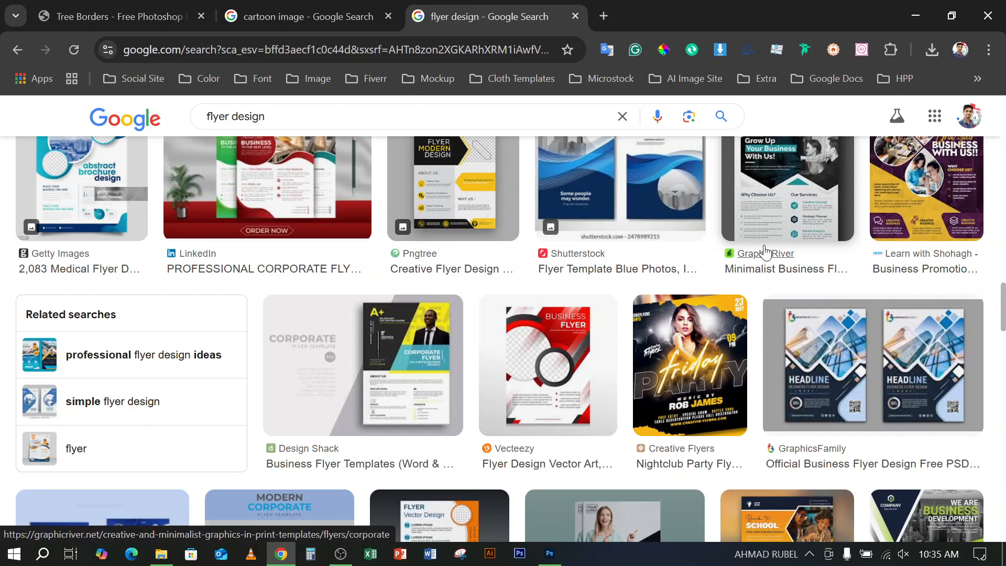
{"action": "scroll", "coordinate": [691, 329], "scroll_direction": "down", "scroll_amount": 1}
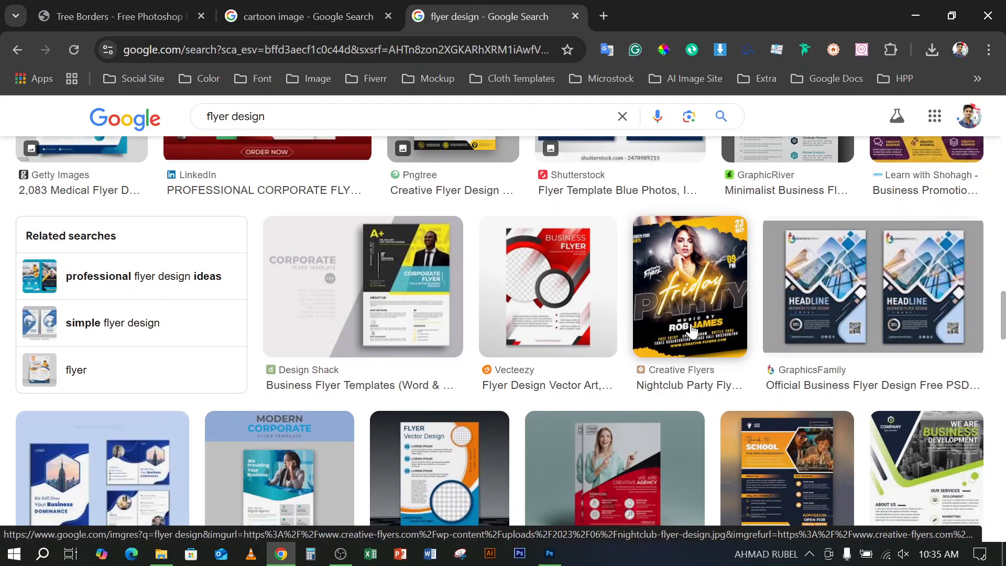
{"action": "scroll", "coordinate": [691, 329], "scroll_direction": "down", "scroll_amount": 2}
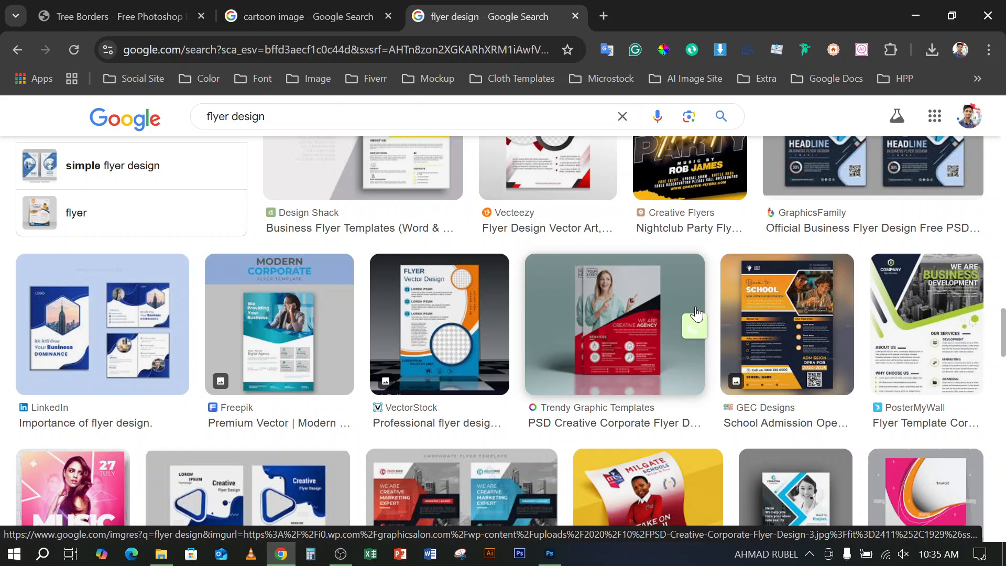
{"action": "scroll", "coordinate": [696, 314], "scroll_direction": "down", "scroll_amount": 2}
{"action": "scroll", "coordinate": [640, 445], "scroll_direction": "down", "scroll_amount": 1}
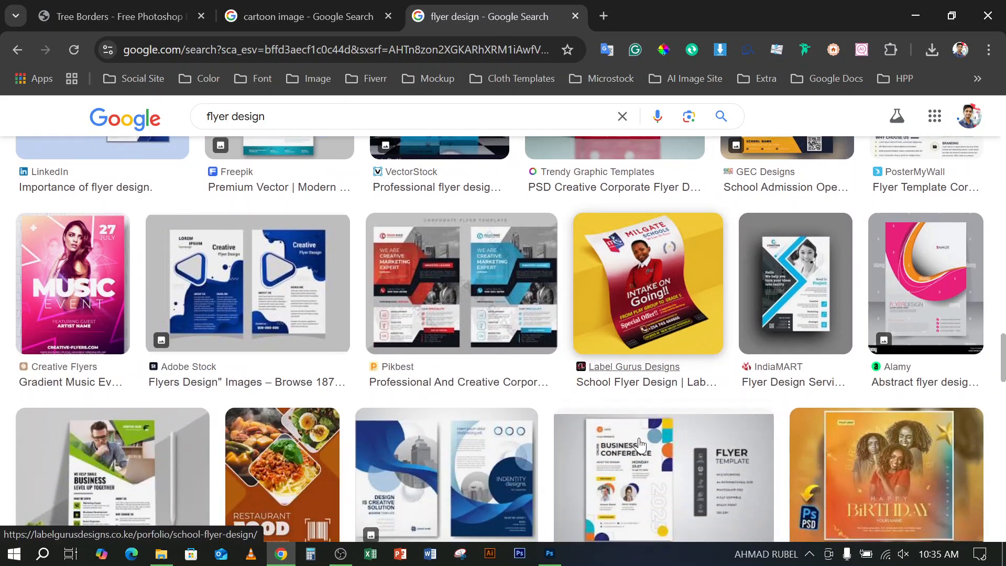
{"action": "scroll", "coordinate": [639, 444], "scroll_direction": "down", "scroll_amount": 1}
{"action": "scroll", "coordinate": [634, 419], "scroll_direction": "down", "scroll_amount": 1}
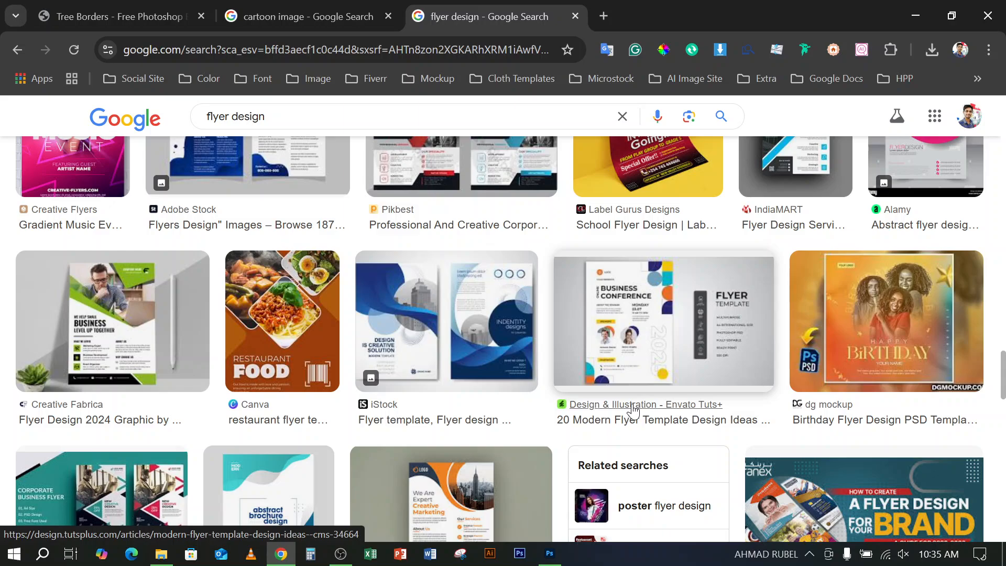
{"action": "scroll", "coordinate": [633, 410], "scroll_direction": "down", "scroll_amount": 1}
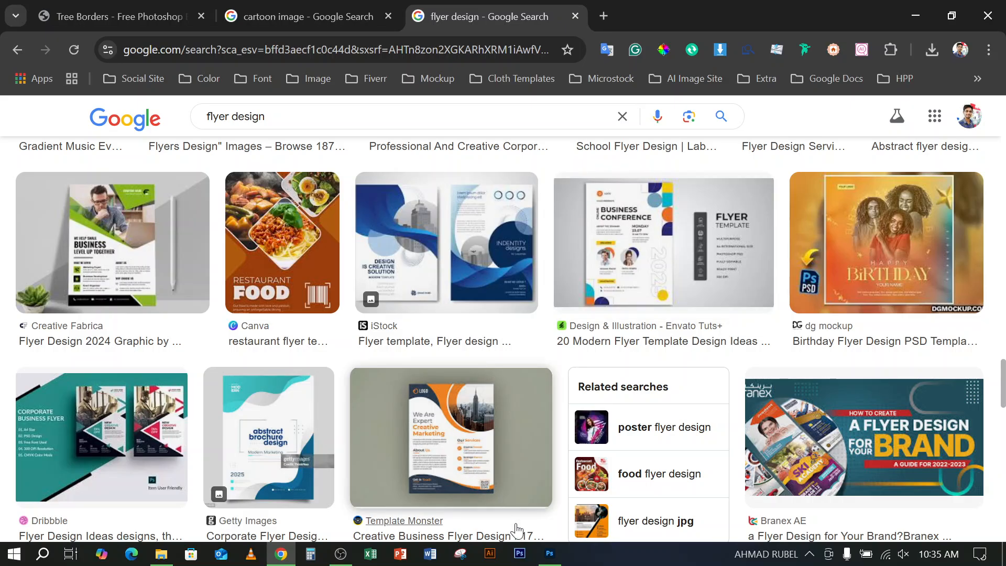
Switch to Photoshop and draw a closed triangular Pen tool path across the flyer's headline, logo area and lower middle
{"action": "left_click", "coordinate": [550, 555]}
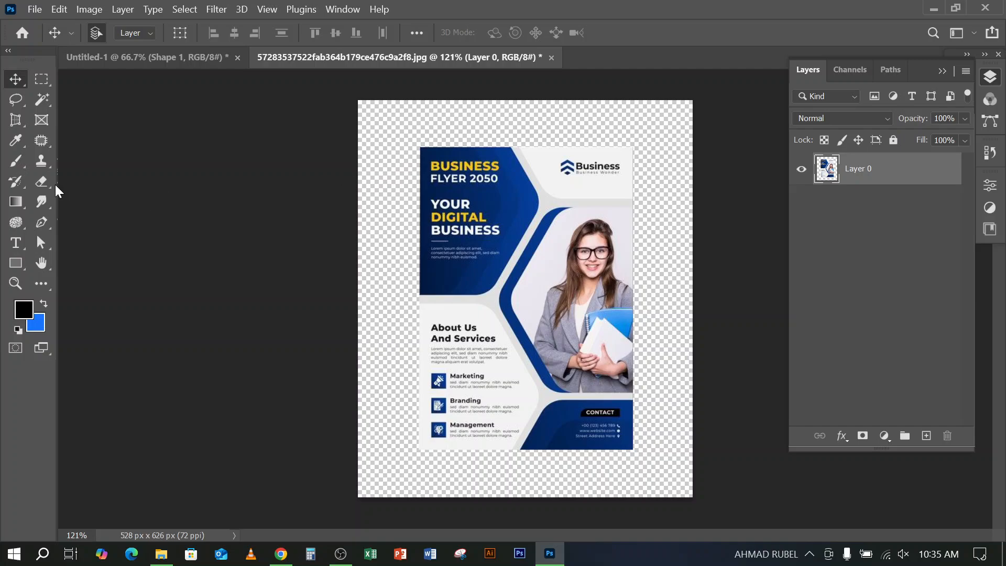
{"action": "left_click", "coordinate": [38, 227]}
{"action": "left_click", "coordinate": [453, 187]}
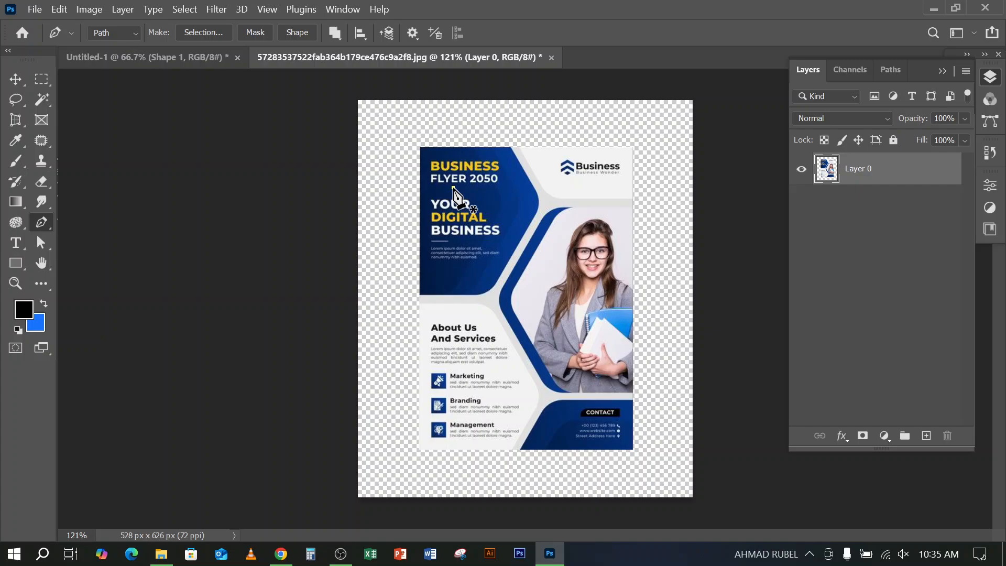
{"action": "left_click", "coordinate": [616, 192]}
{"action": "left_click", "coordinate": [522, 380]}
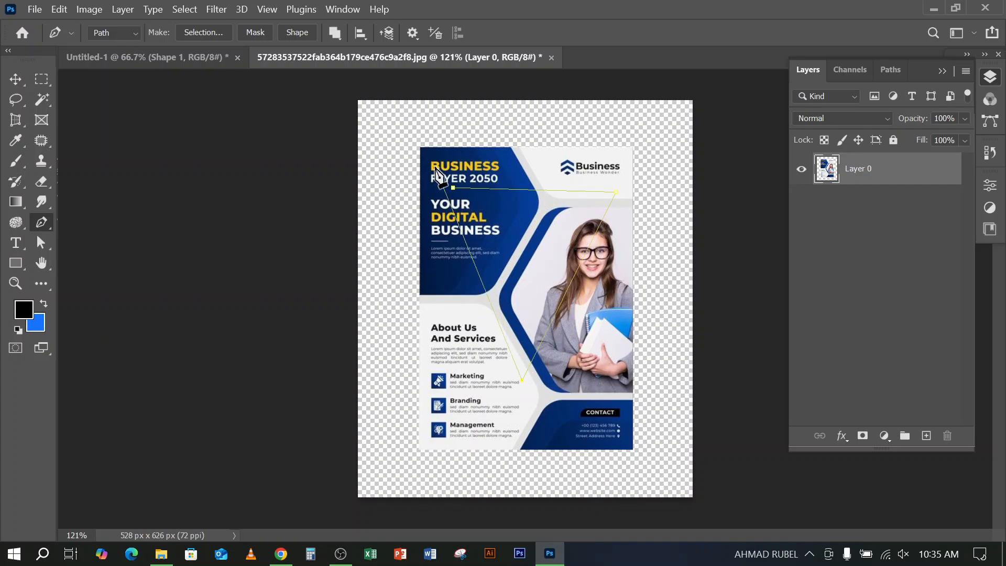
{"action": "left_click", "coordinate": [453, 187]}
Convert the triangular path into a new anti-aliased selection with a 0-pixel feather radius, and invert the selection
{"action": "left_click", "coordinate": [198, 33]}
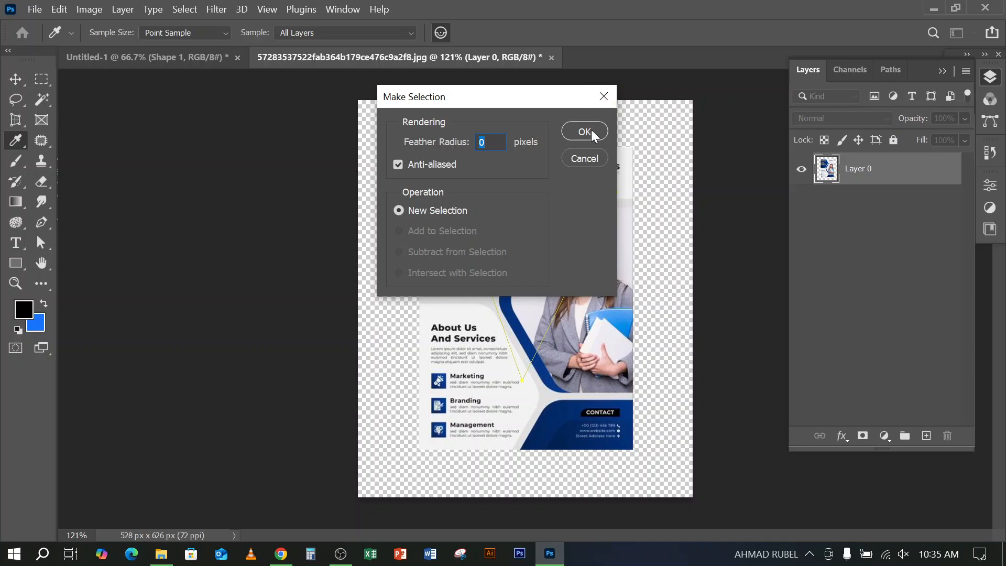
{"action": "left_click", "coordinate": [591, 131]}
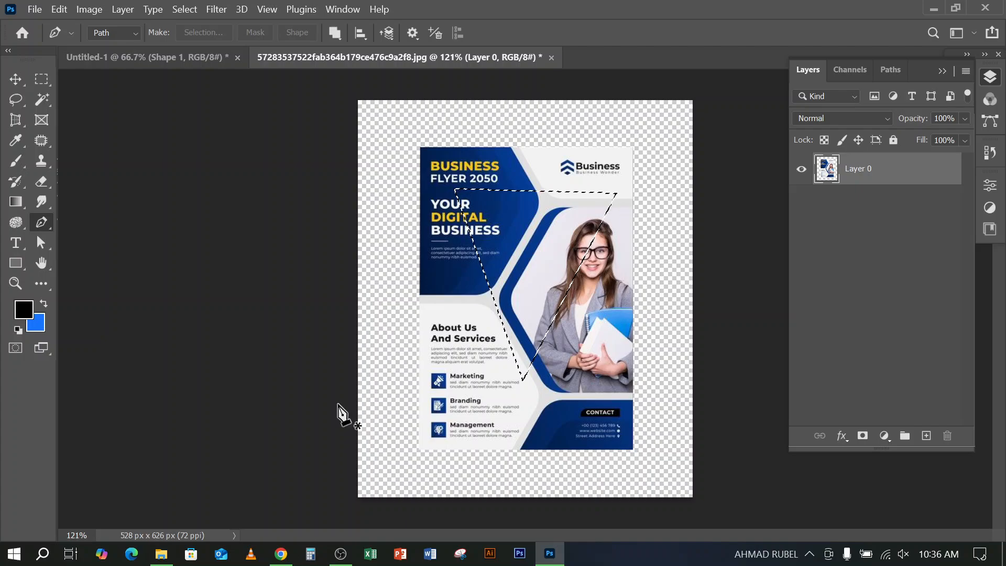
{"action": "left_click", "coordinate": [184, 8]}
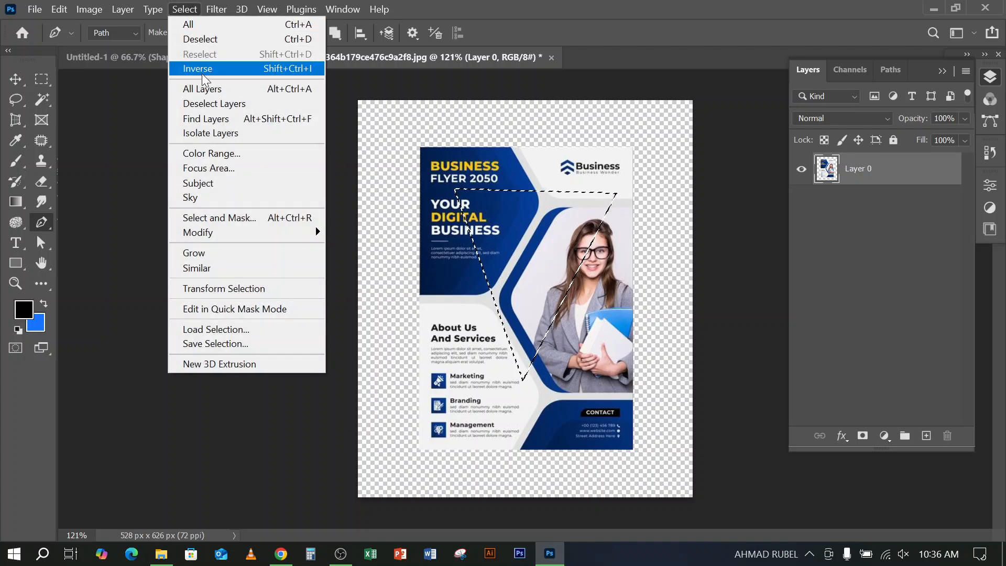
{"action": "left_click", "coordinate": [202, 71]}
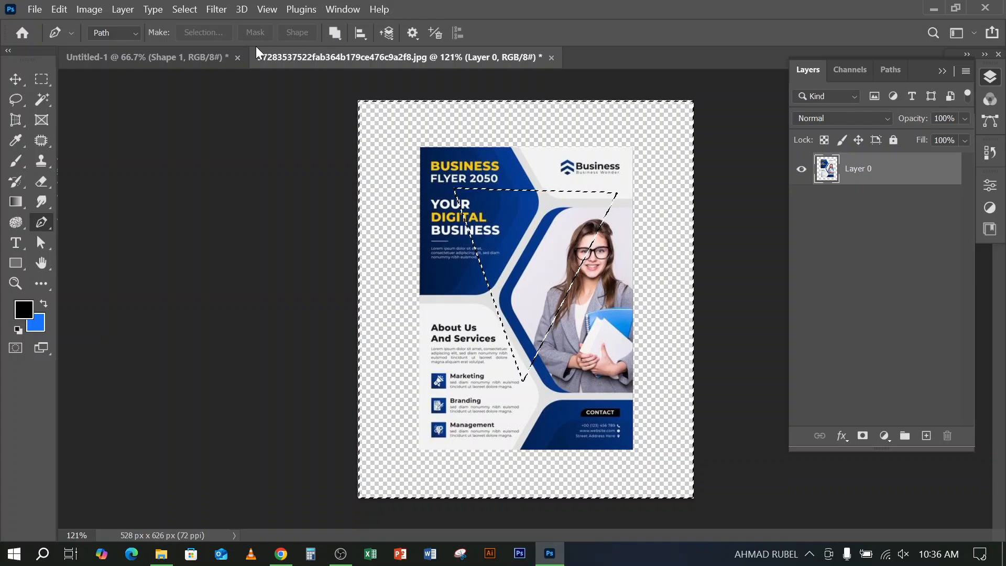
{"action": "left_click", "coordinate": [241, 10]}
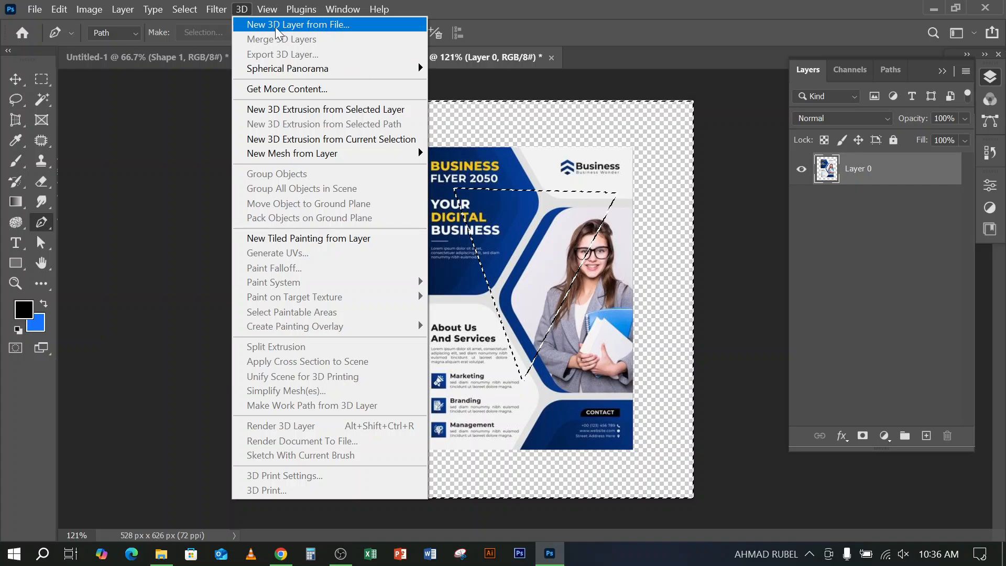
{"action": "left_click", "coordinate": [215, 10]}
{"action": "mouse_move", "coordinate": [185, 9]}
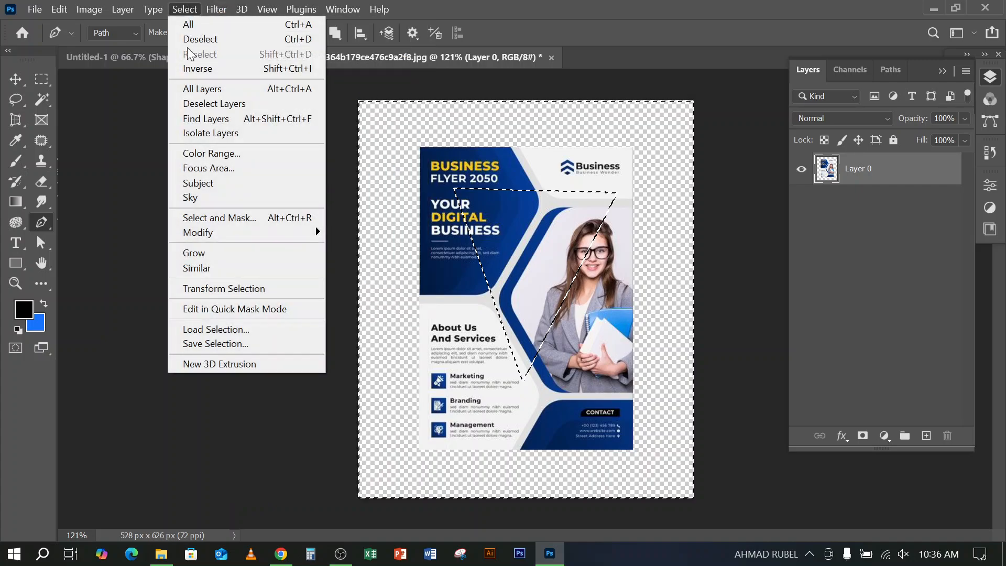
Invert the selection so that only the triangular area of the flyer is selected
{"action": "left_click", "coordinate": [197, 68]}
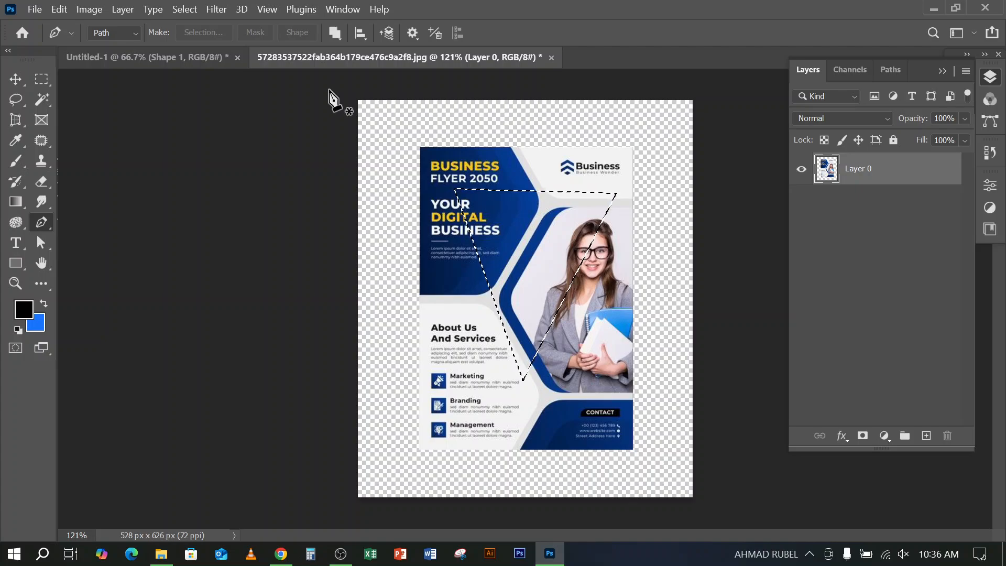
Try inverting the selection and deleting everything outside the triangle, and undo both the deletion and the inversion
{"action": "left_click", "coordinate": [185, 10]}
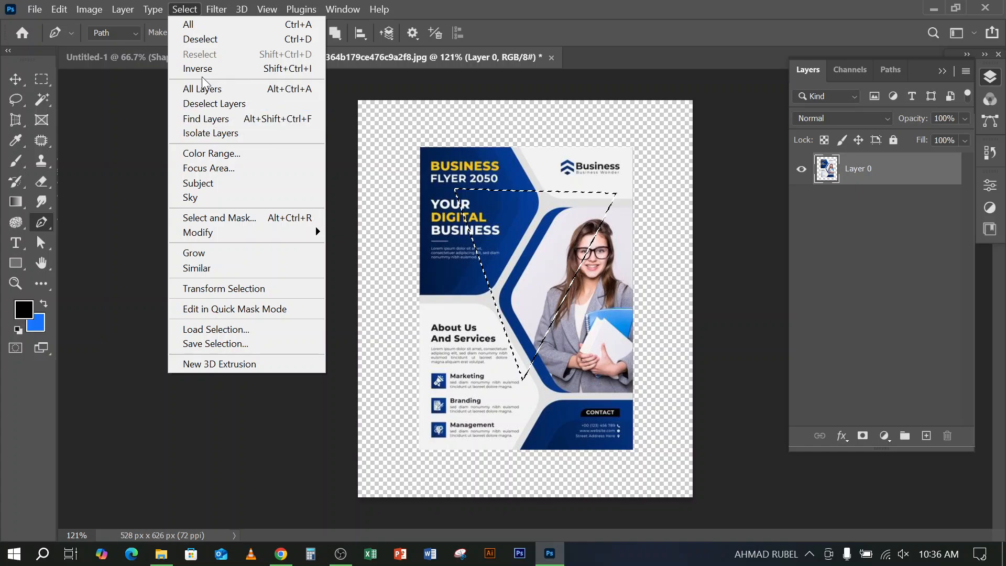
{"action": "left_click", "coordinate": [202, 70]}
{"action": "key", "text": "Delete"}
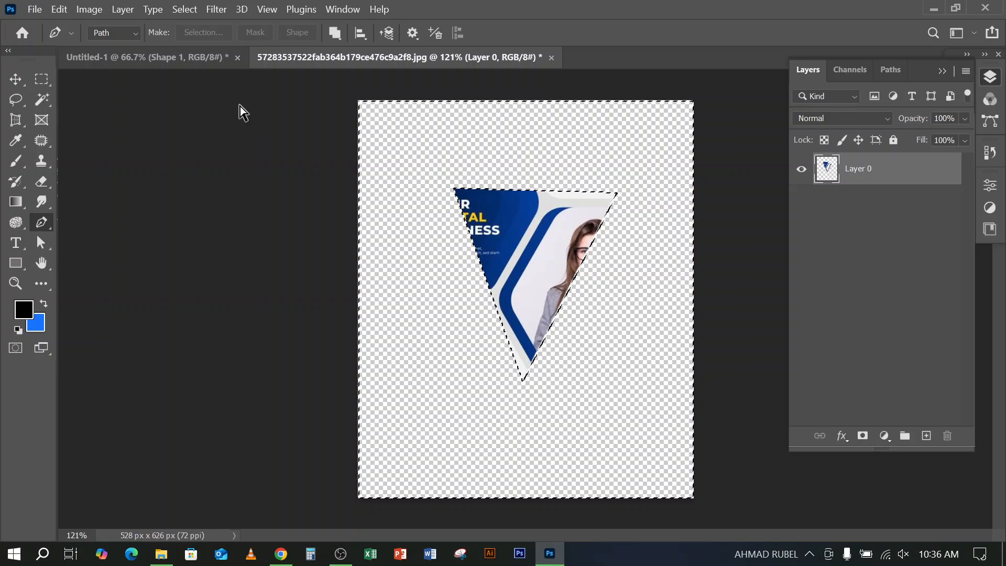
{"action": "key", "text": "ctrl+z"}
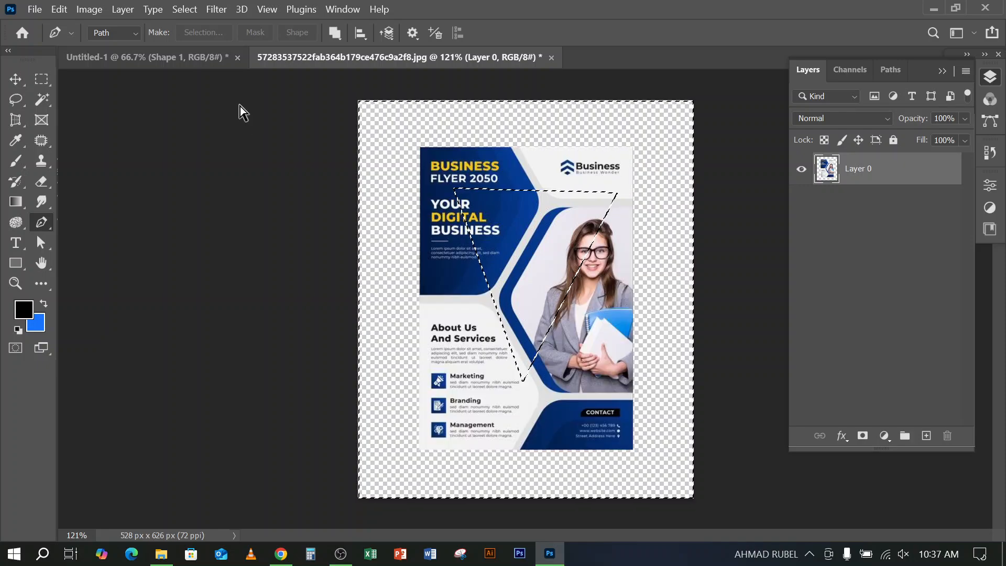
{"action": "key", "text": "ctrl+z"}
Delete the flyer content inside the triangular selection and deselect it
{"action": "key", "text": "Delete"}
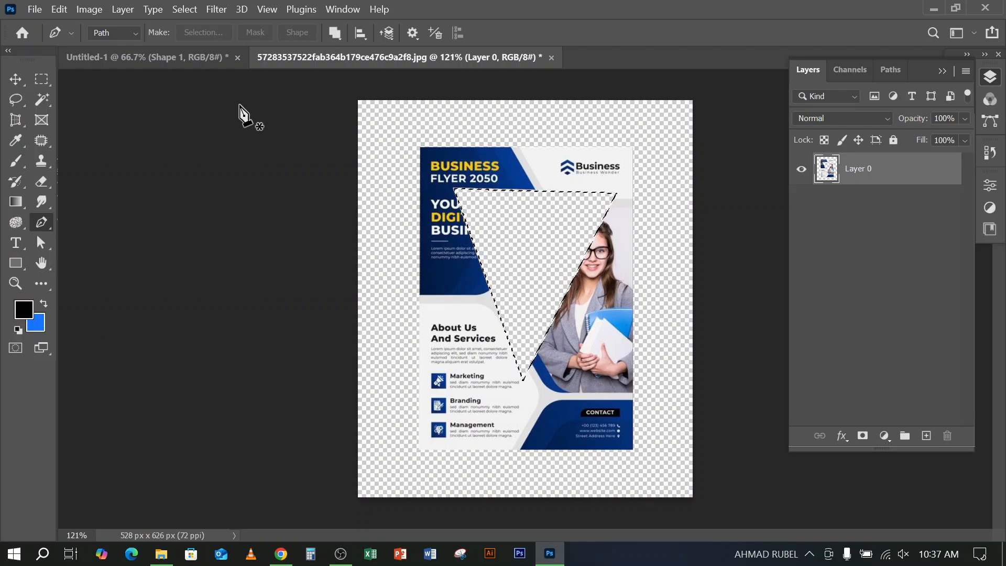
{"action": "key", "text": "ctrl+d"}
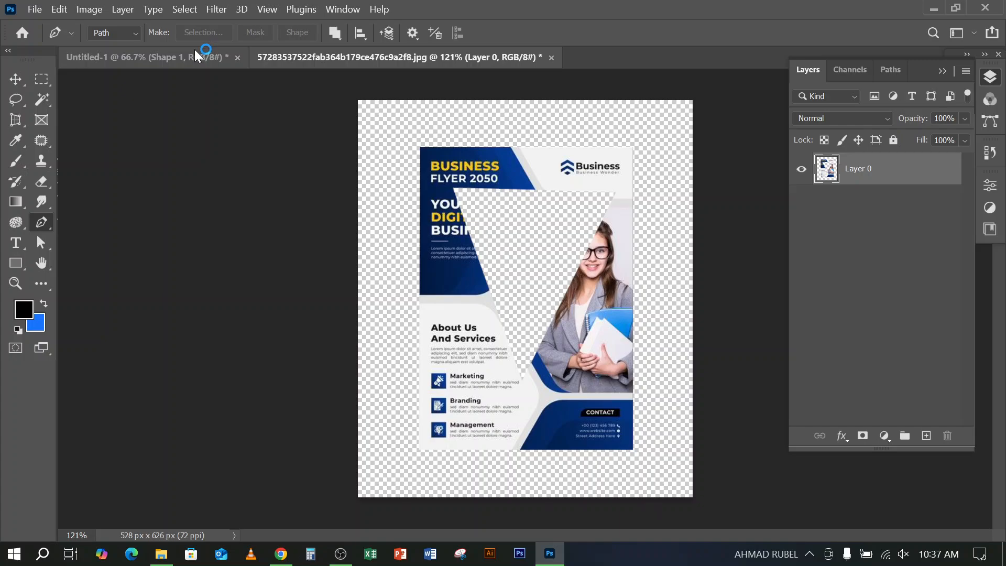
Convert the flyer layer, Layer 0, to a smart object
{"action": "mouse_move", "coordinate": [162, 562]}
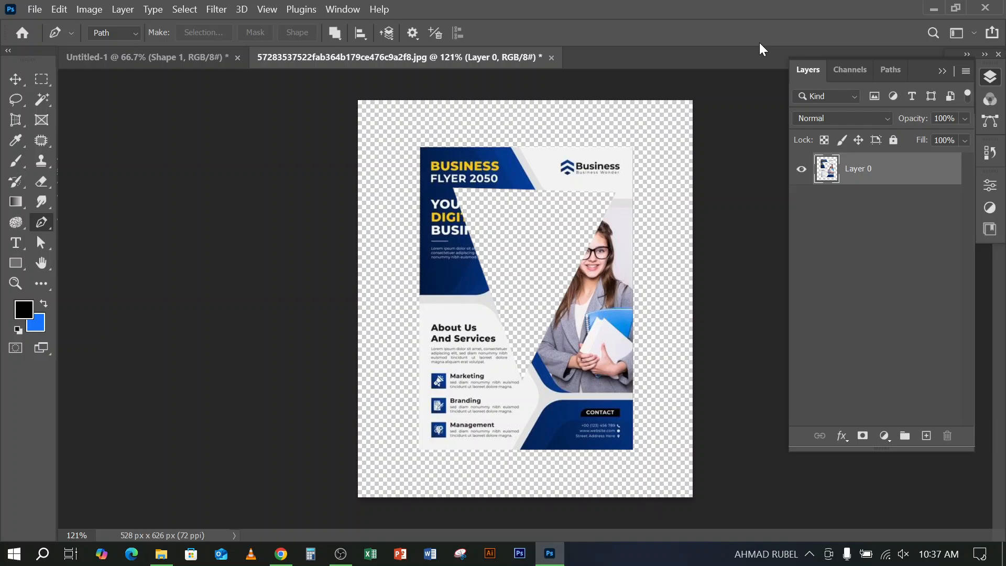
{"action": "right_click", "coordinate": [900, 169]}
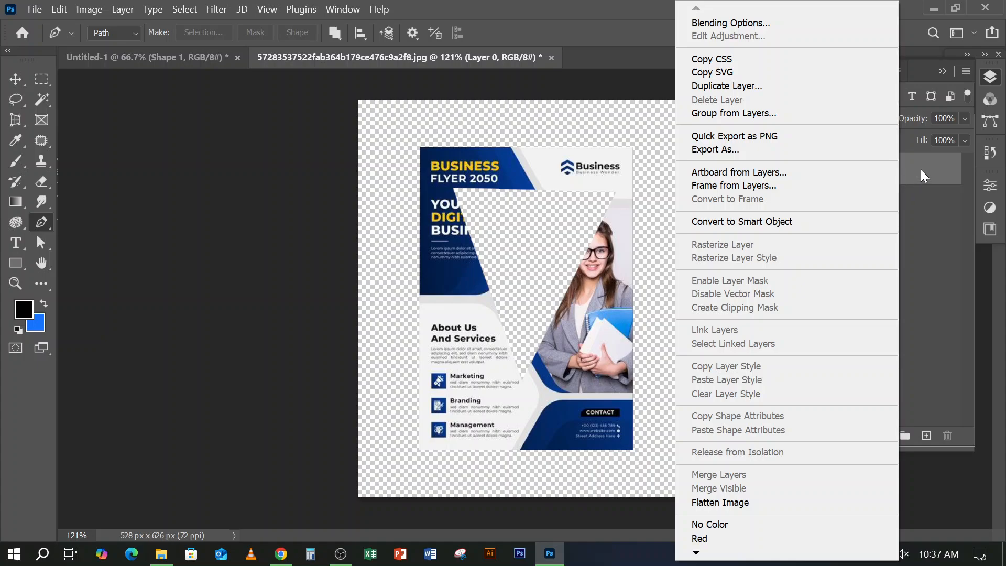
{"action": "right_click", "coordinate": [920, 168]}
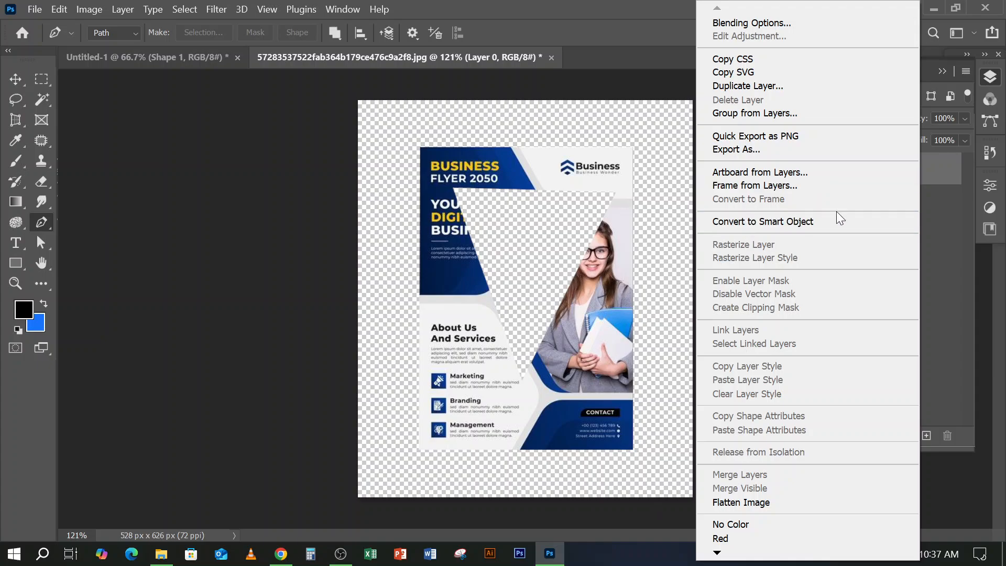
{"action": "left_click", "coordinate": [574, 259]}
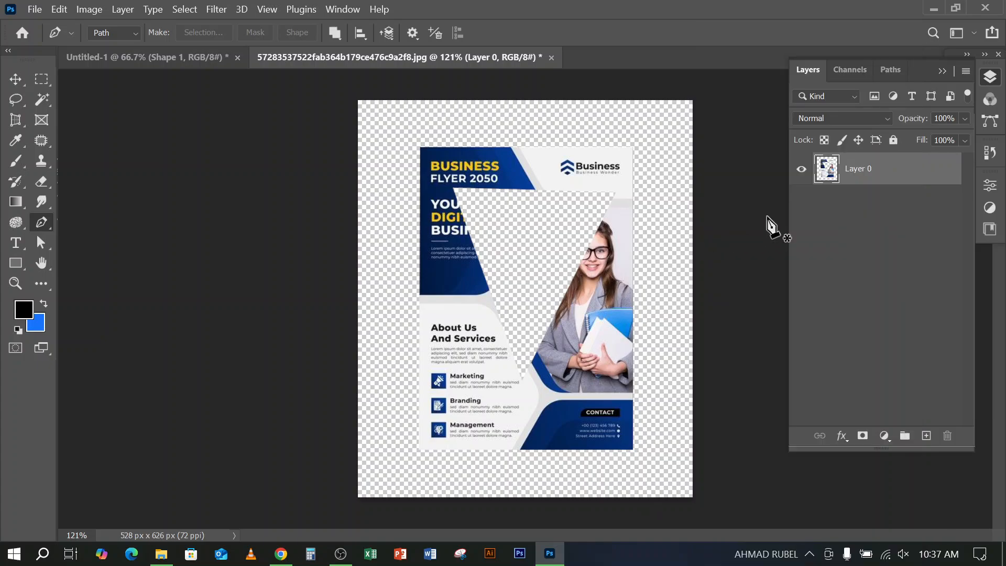
{"action": "right_click", "coordinate": [905, 179]}
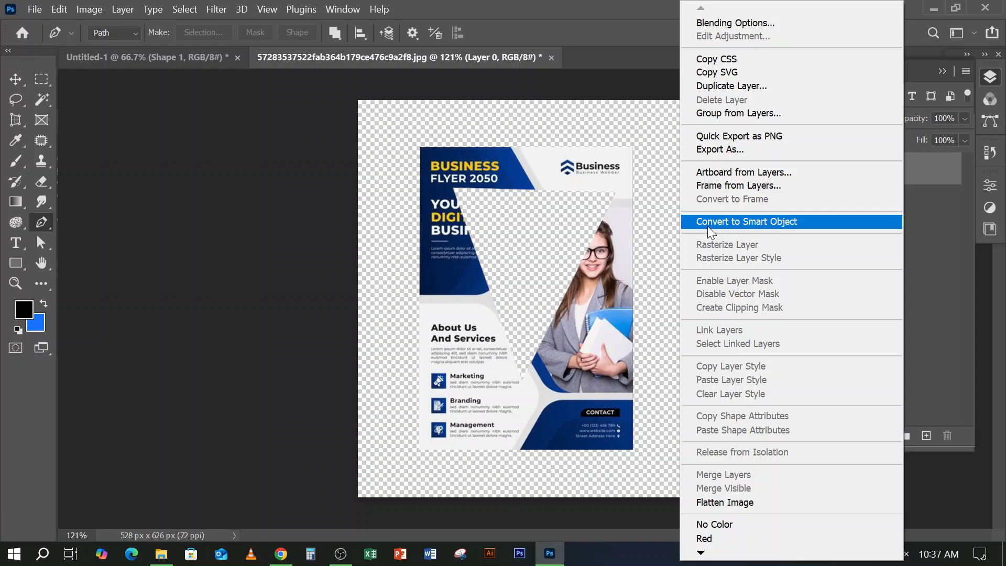
{"action": "left_click", "coordinate": [776, 223]}
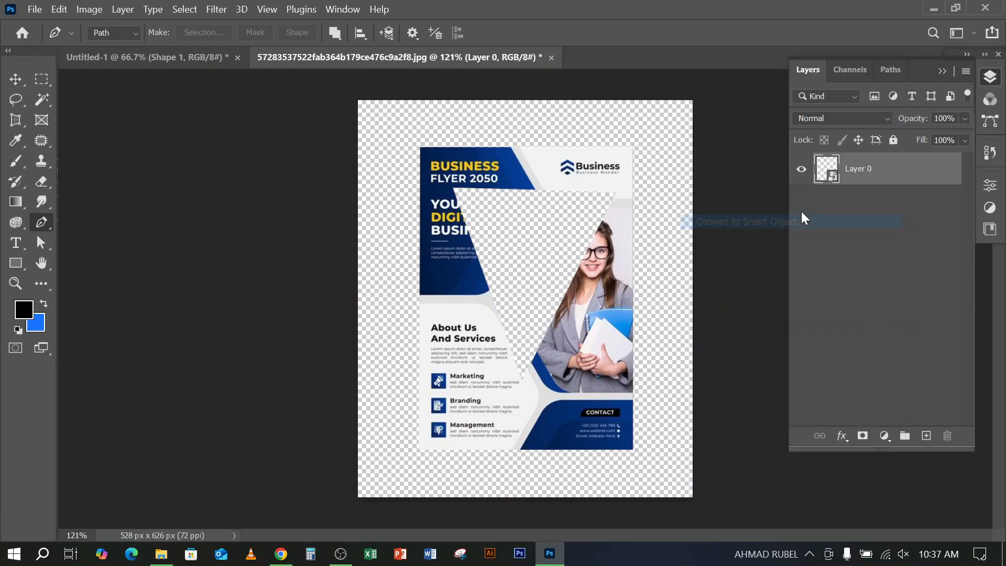
Rasterize the Layer 0 smart object back into a regular pixel layer
{"action": "double_click", "coordinate": [830, 181]}
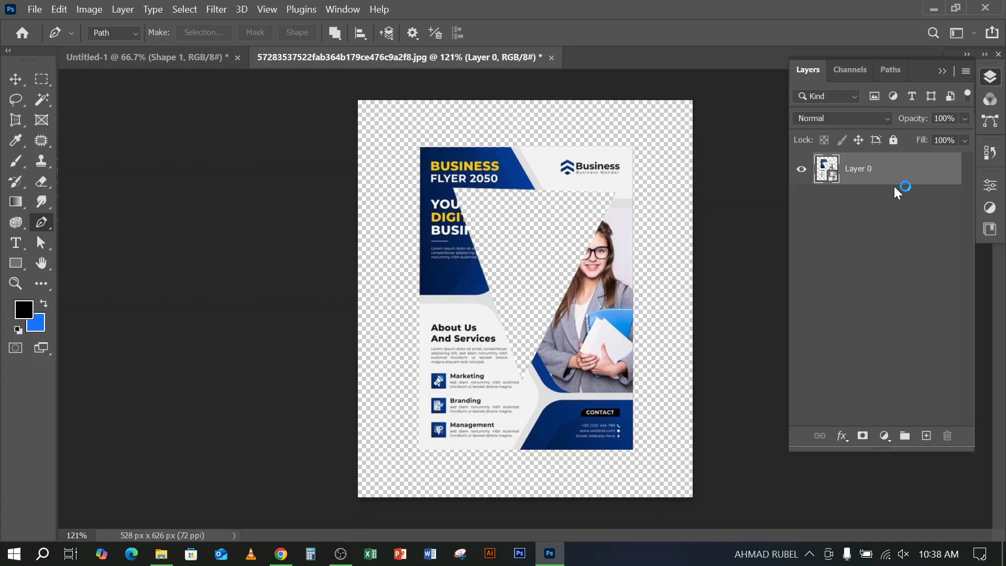
{"action": "right_click", "coordinate": [906, 167]}
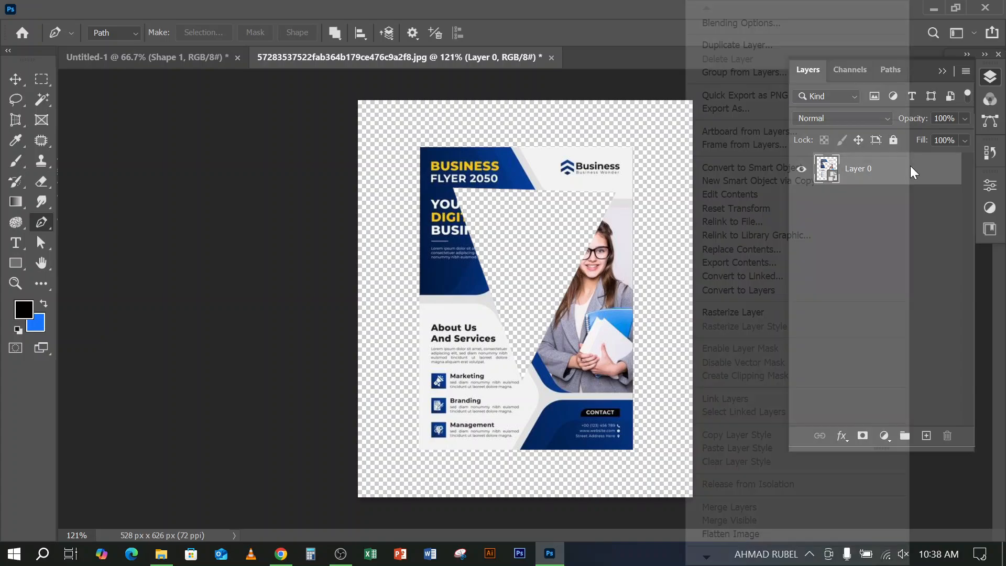
{"action": "left_click", "coordinate": [726, 311]}
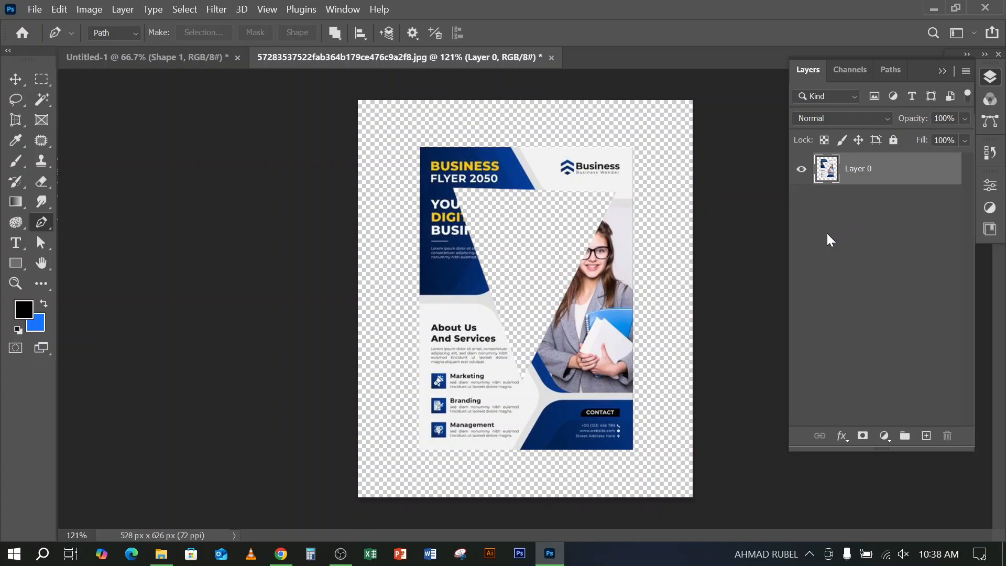
{"action": "left_click", "coordinate": [15, 80]}
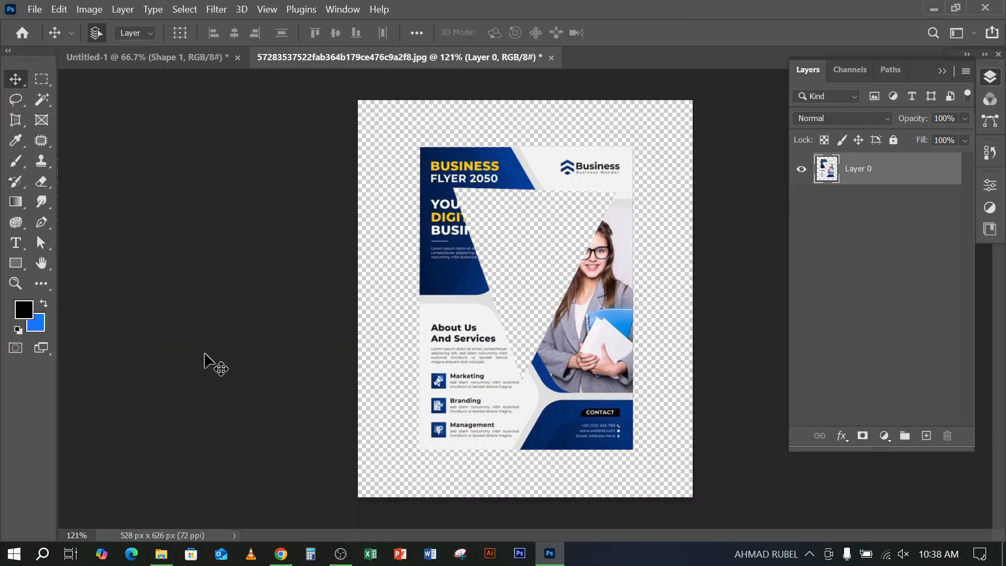
{"action": "left_click", "coordinate": [160, 555]}
{"action": "left_click", "coordinate": [160, 555]}
{"action": "left_click", "coordinate": [340, 554]}
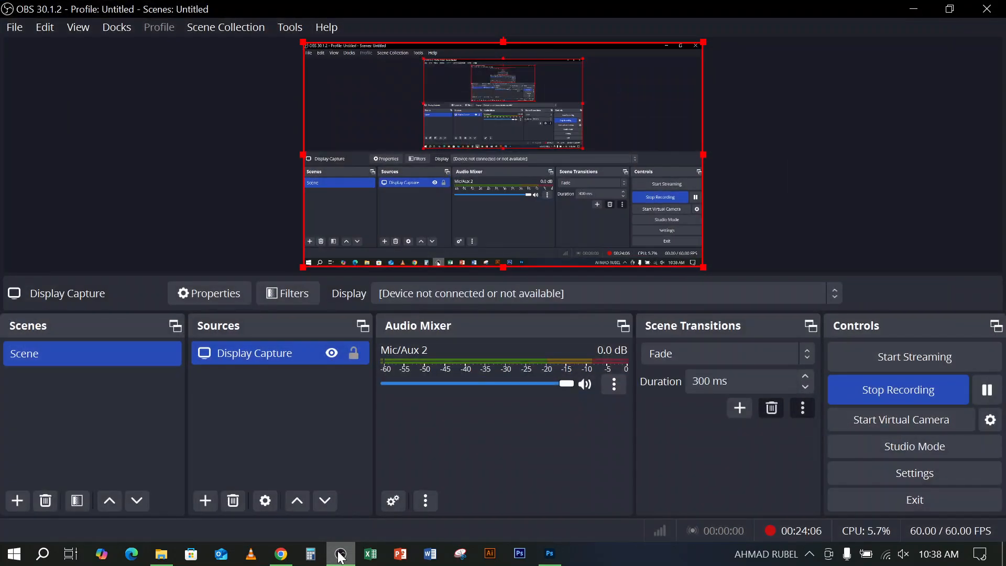
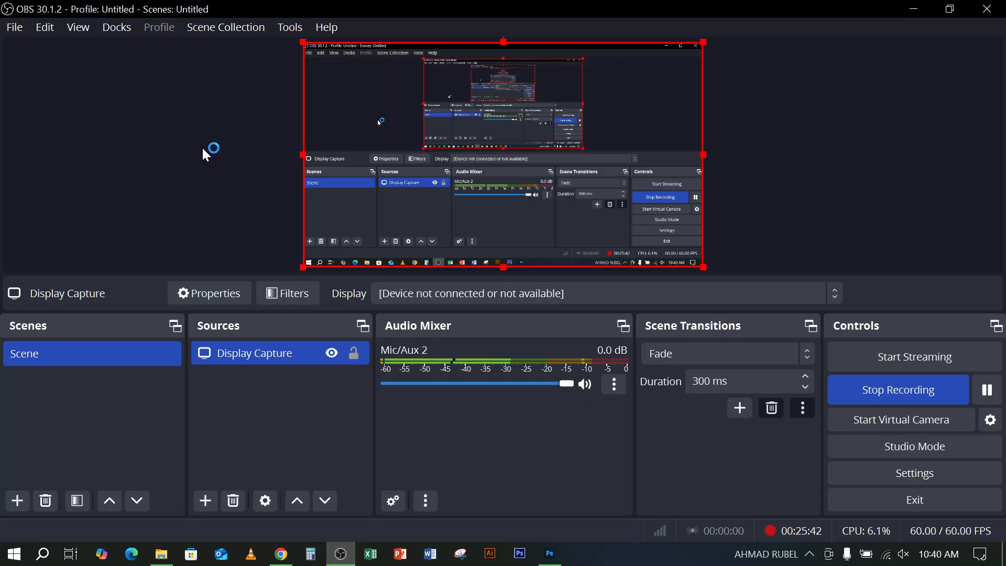
Switch to File Explorer and view the cartoon boy image from the Downloads folder at full window size, then close the viewer
{"action": "left_click", "coordinate": [160, 554]}
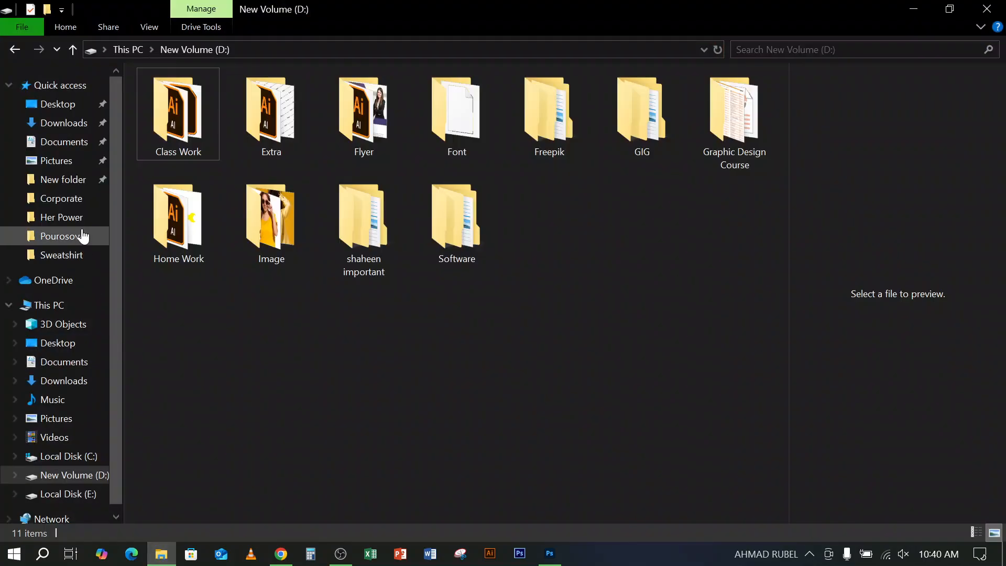
{"action": "left_click", "coordinate": [71, 128]}
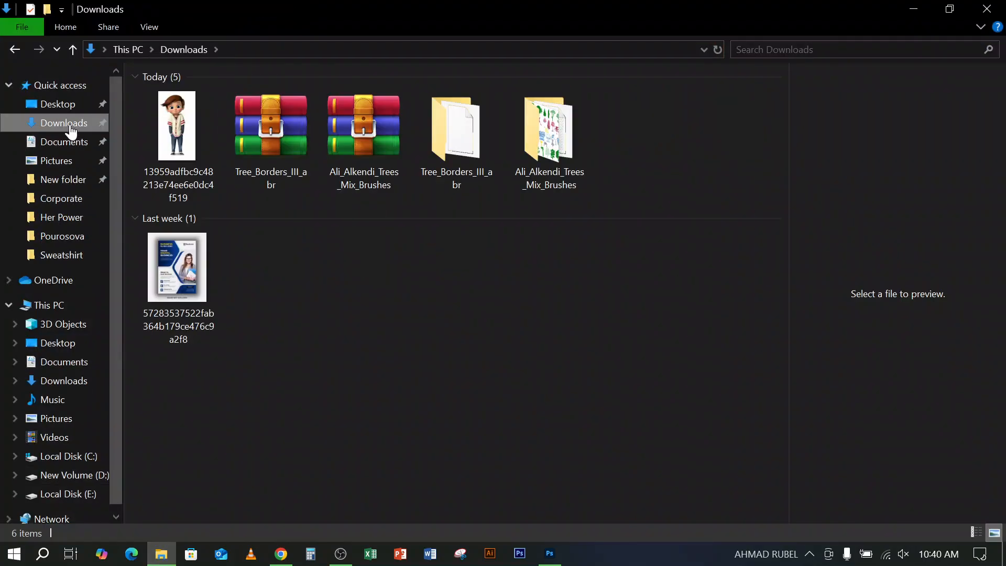
{"action": "left_click", "coordinate": [179, 134]}
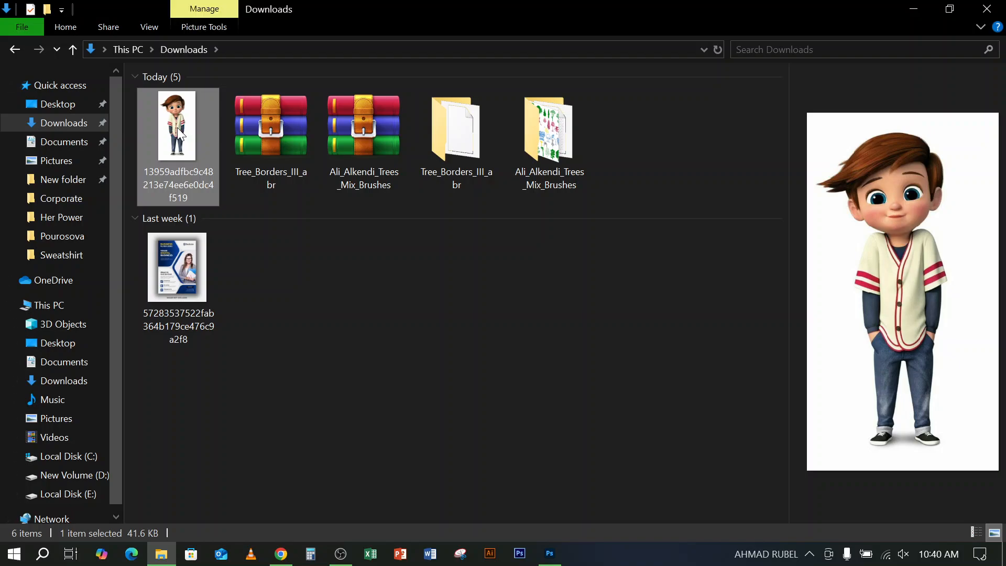
{"action": "right_click", "coordinate": [180, 134]}
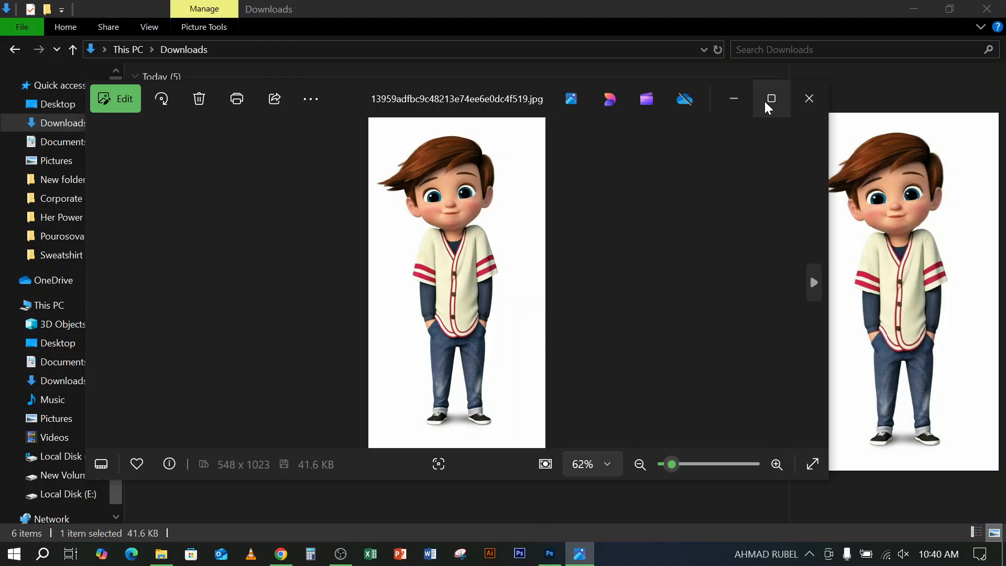
{"action": "left_click", "coordinate": [770, 99]}
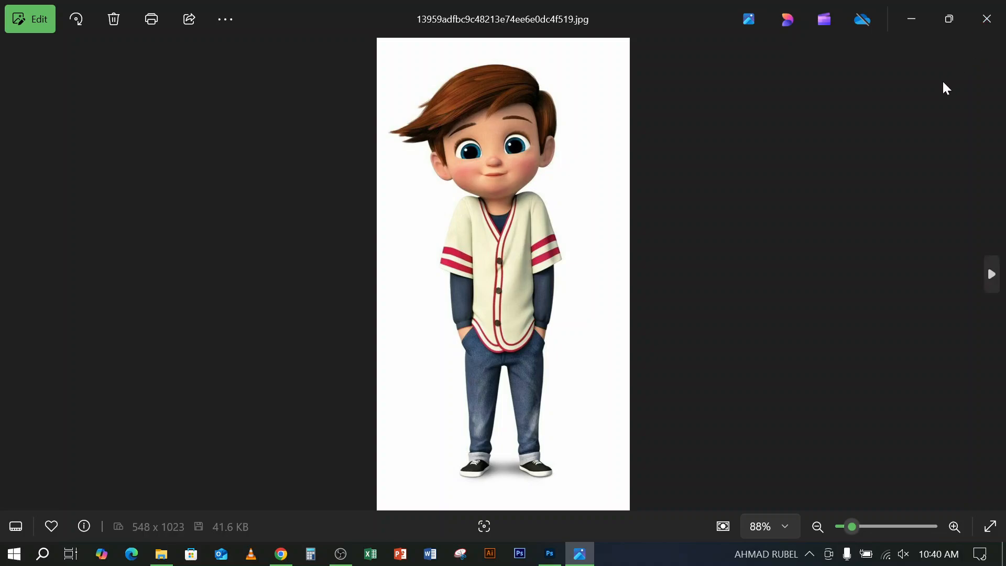
{"action": "left_click", "coordinate": [983, 26]}
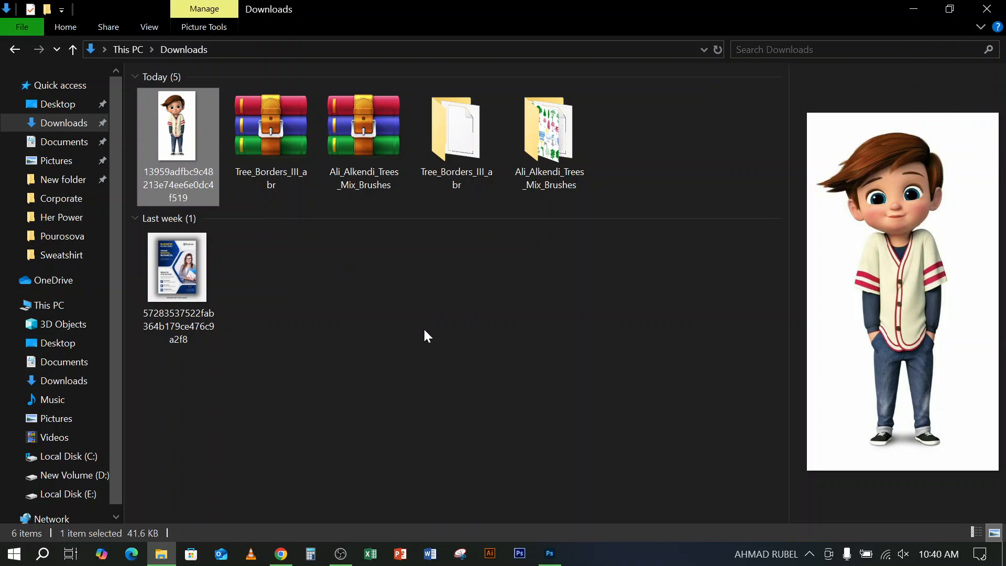
Open the cartoon boy image from the Downloads folder in Photoshop as a separate document
{"action": "left_click", "coordinate": [548, 556]}
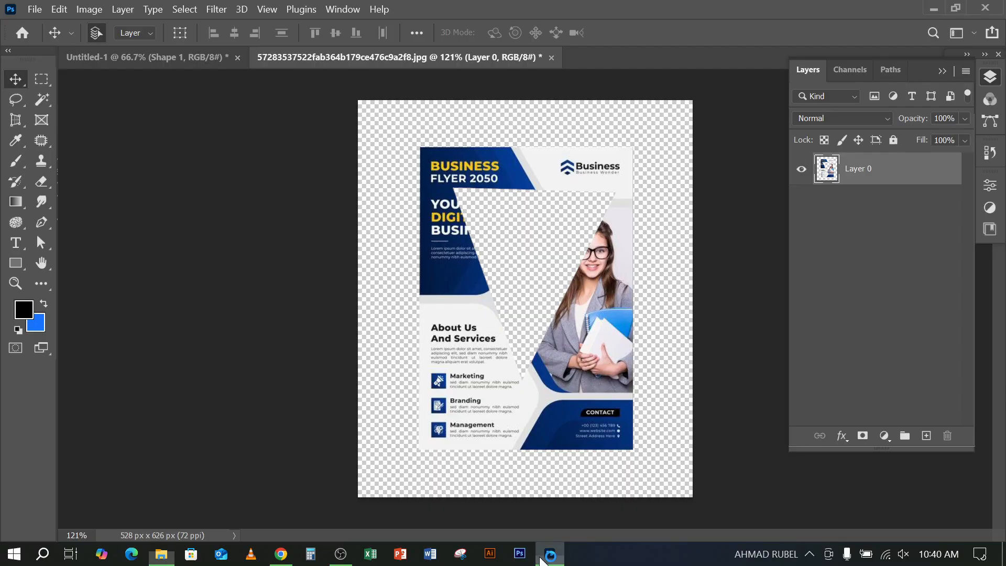
{"action": "left_click", "coordinate": [175, 58]}
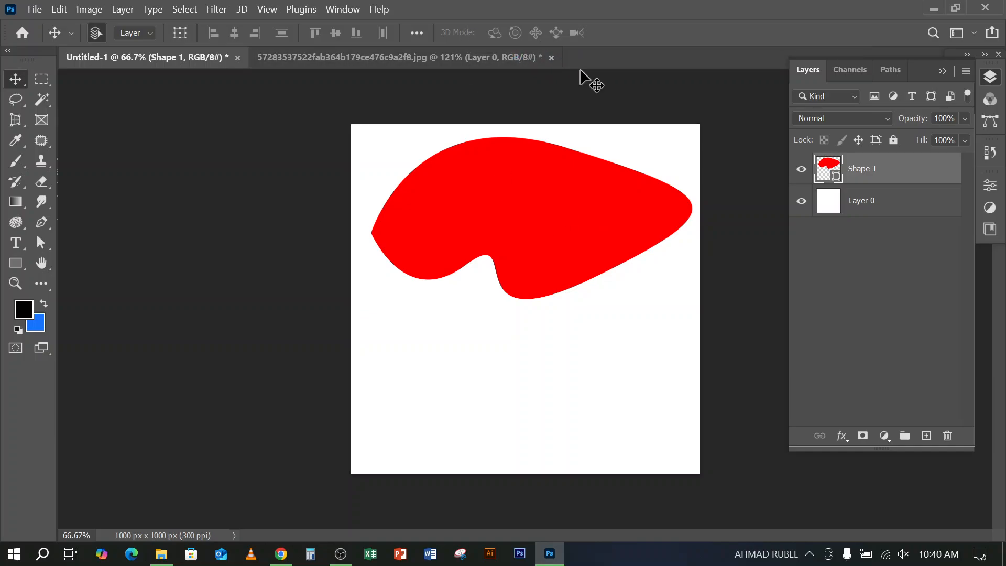
{"action": "left_click", "coordinate": [161, 554]}
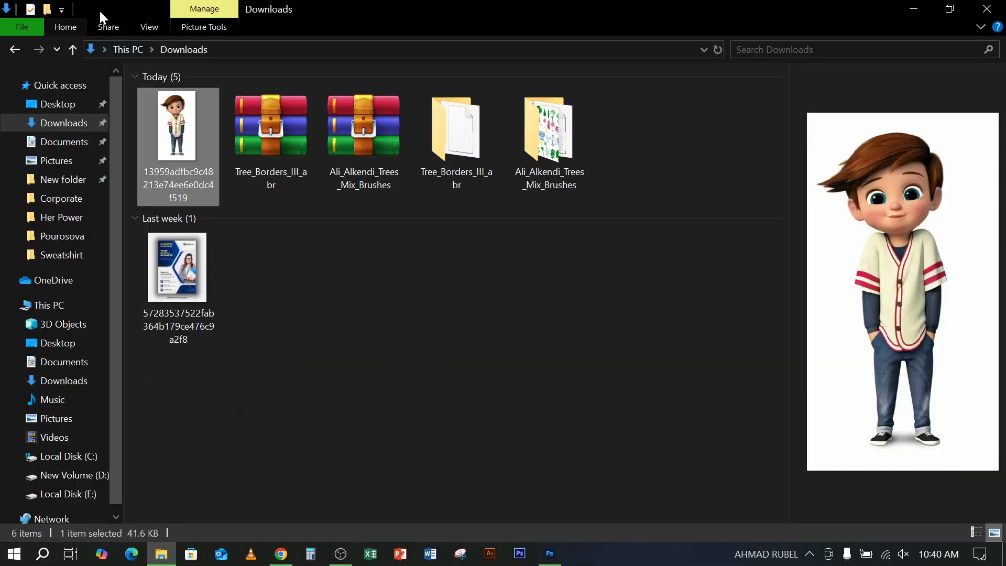
{"action": "left_click_drag", "start_coordinate": [175, 131], "coordinate": [608, 60]}
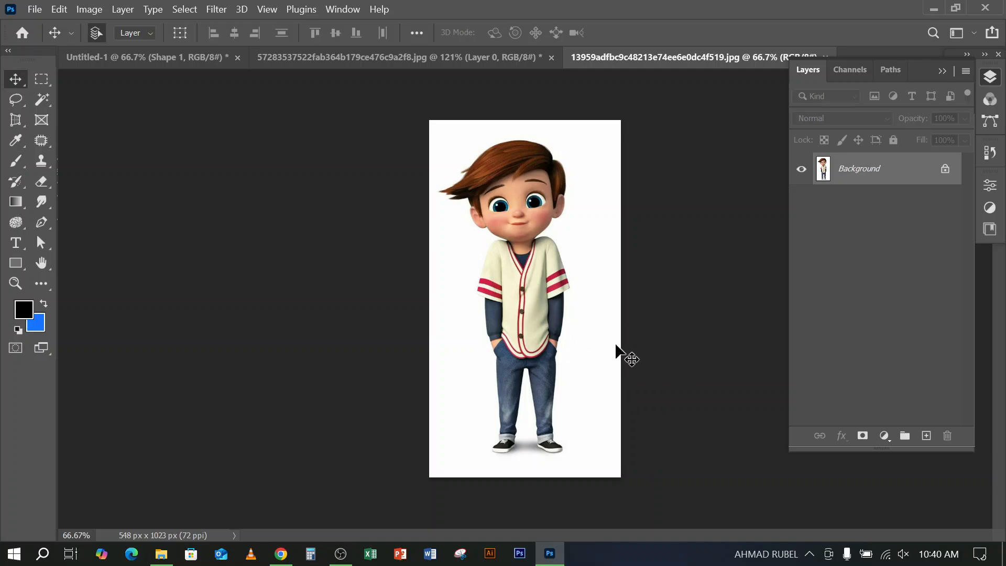
Unlock the Background layer of the cartoon boy document
{"action": "left_click", "coordinate": [138, 59]}
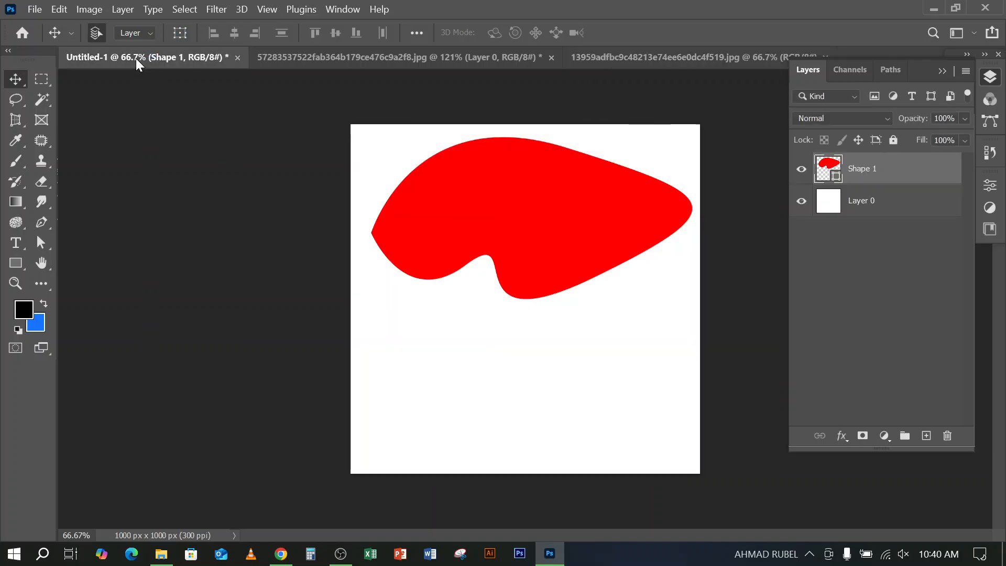
{"action": "left_click", "coordinate": [665, 59]}
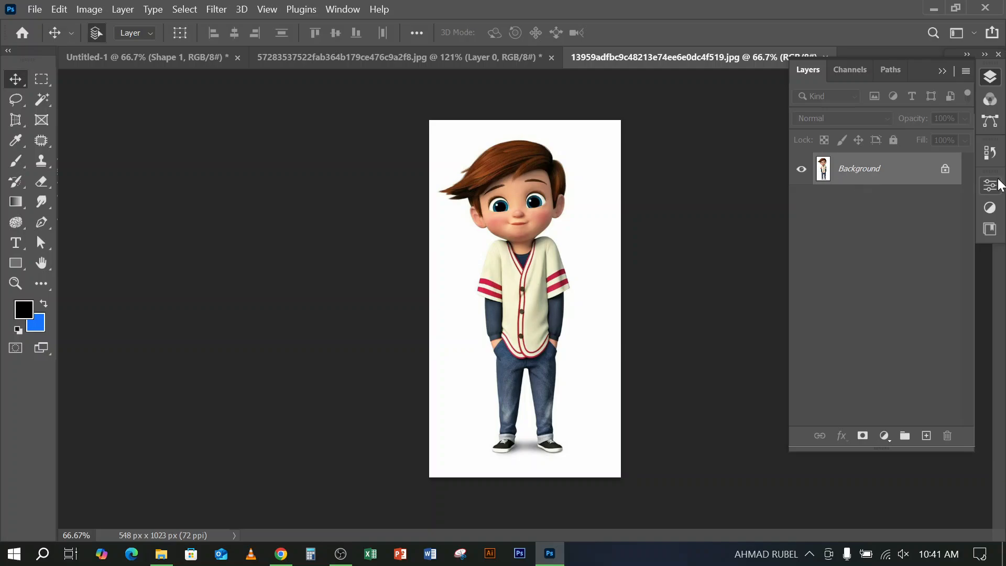
{"action": "left_click", "coordinate": [944, 169]}
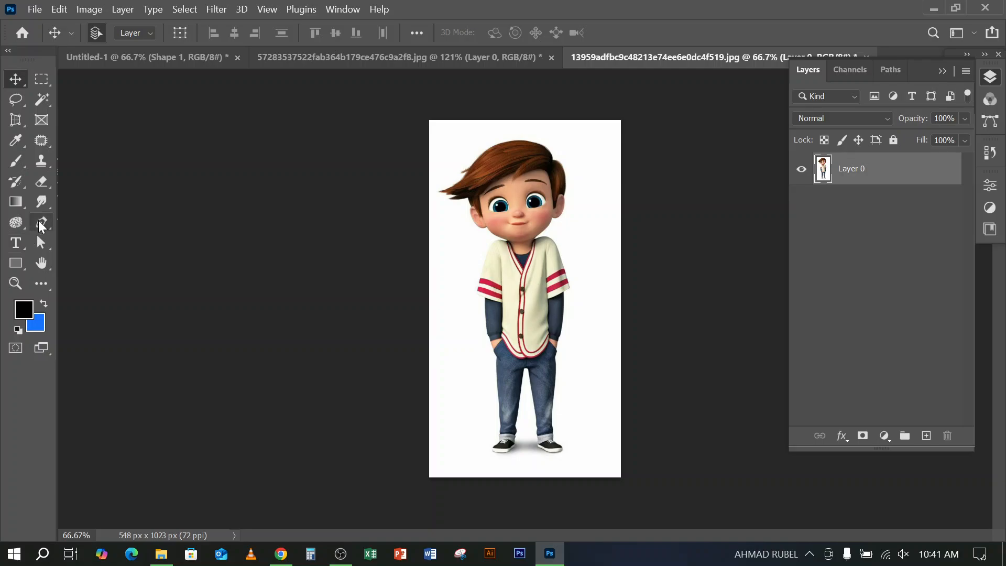
Return to the Move tool and close the flyer document without saving it
{"action": "left_click", "coordinate": [40, 223]}
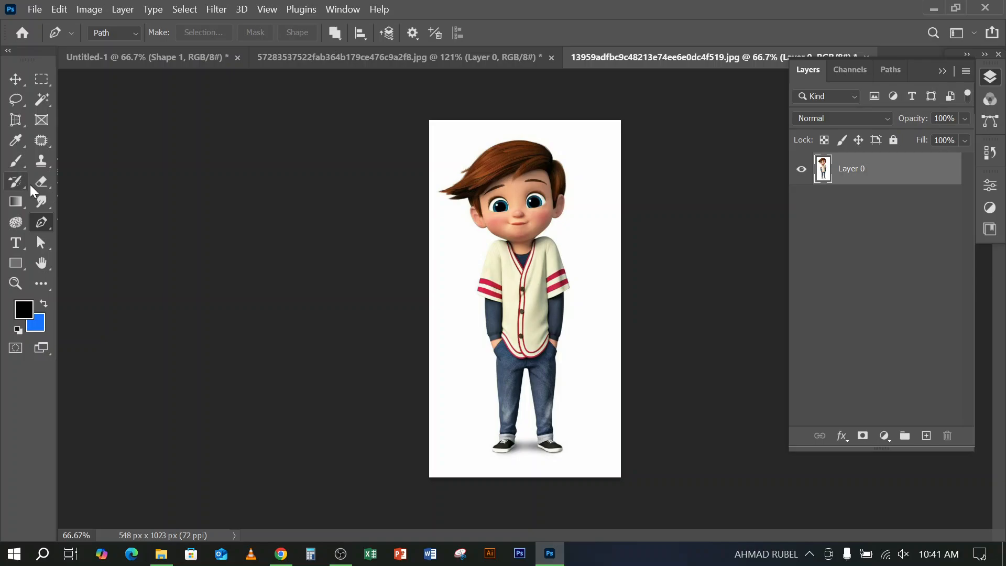
{"action": "left_click", "coordinate": [15, 80]}
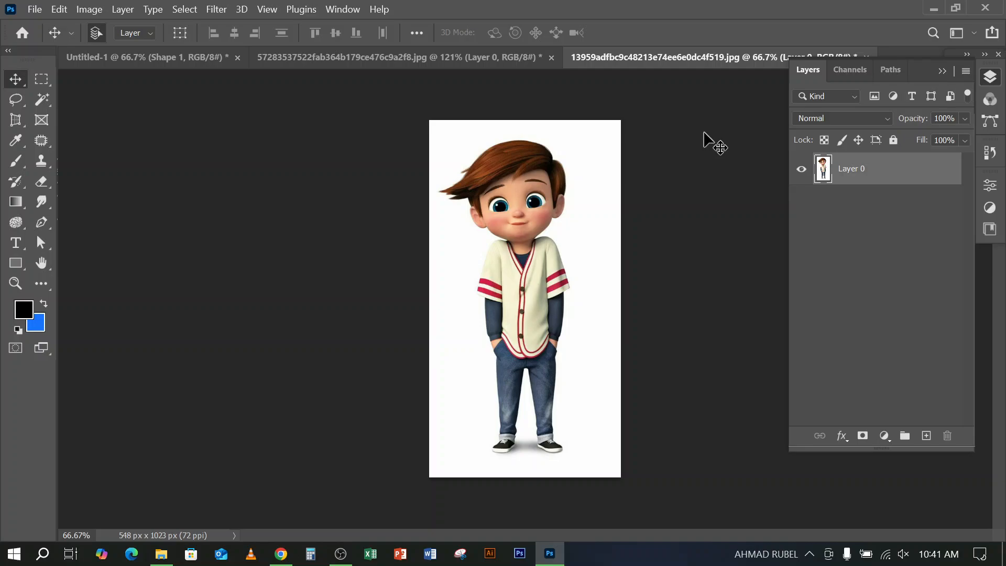
{"action": "left_click", "coordinate": [416, 57]}
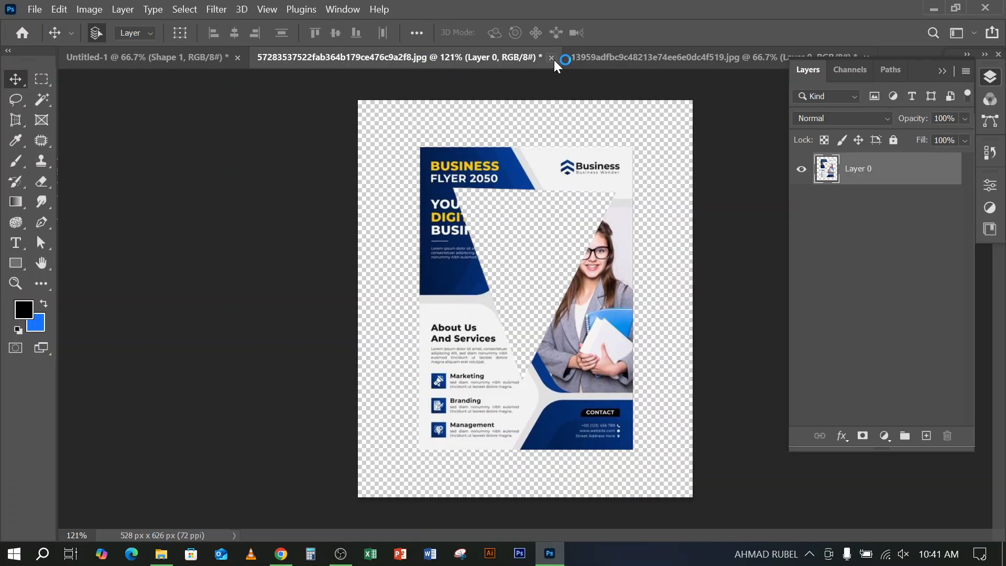
{"action": "left_click", "coordinate": [551, 57]}
{"action": "left_click", "coordinate": [547, 240]}
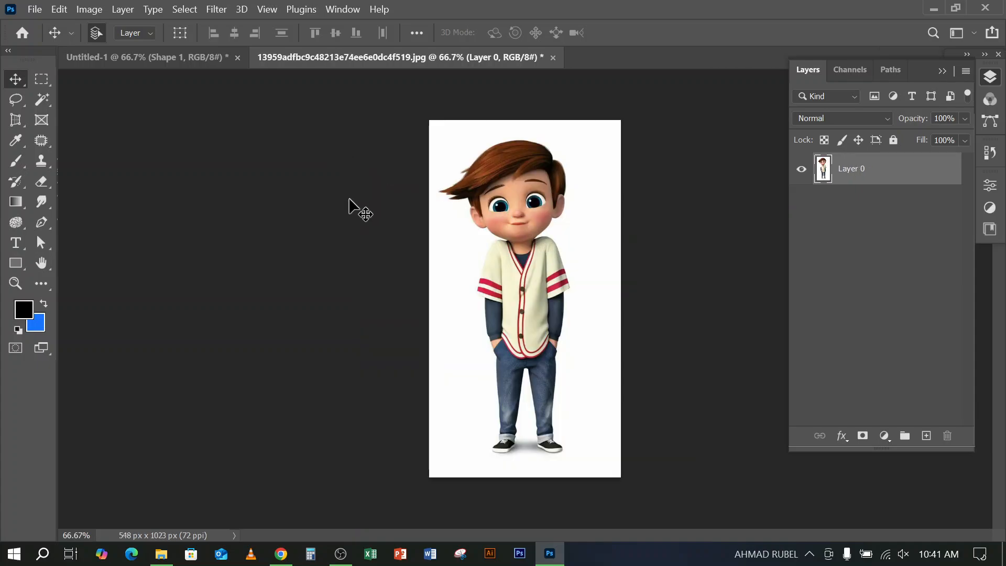
{"action": "left_click", "coordinate": [160, 554]}
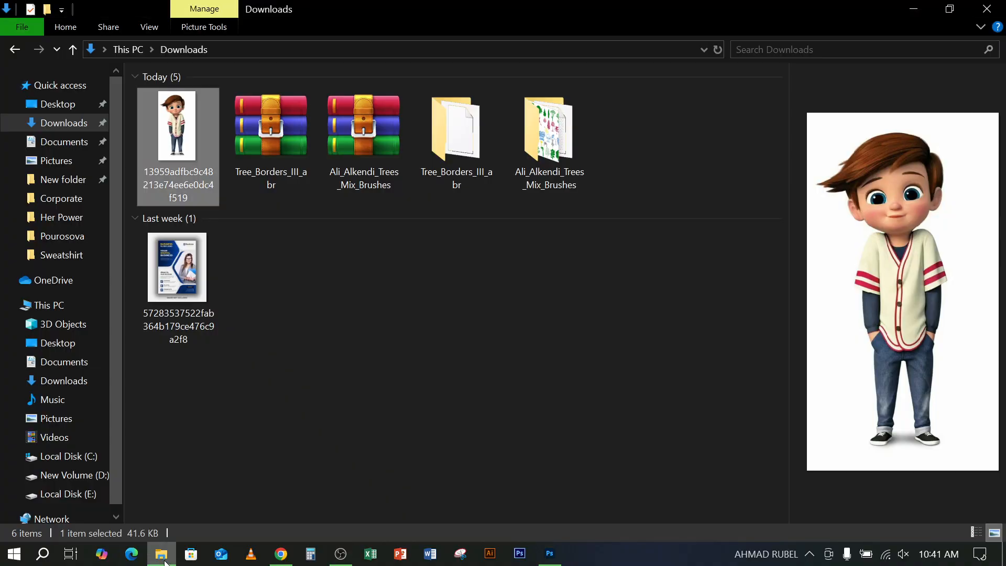
{"action": "double_click", "coordinate": [178, 130]}
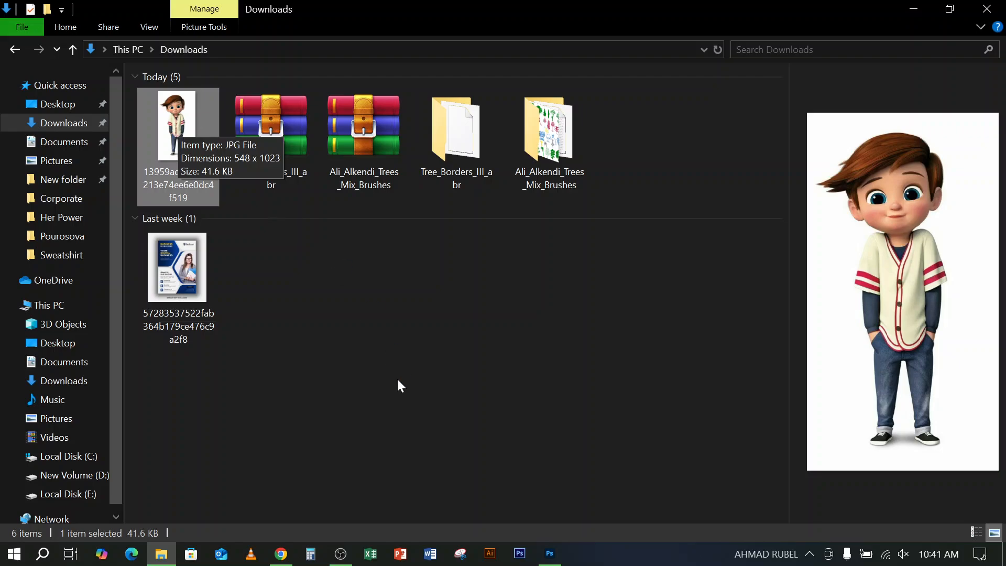
{"action": "left_click", "coordinate": [549, 553]}
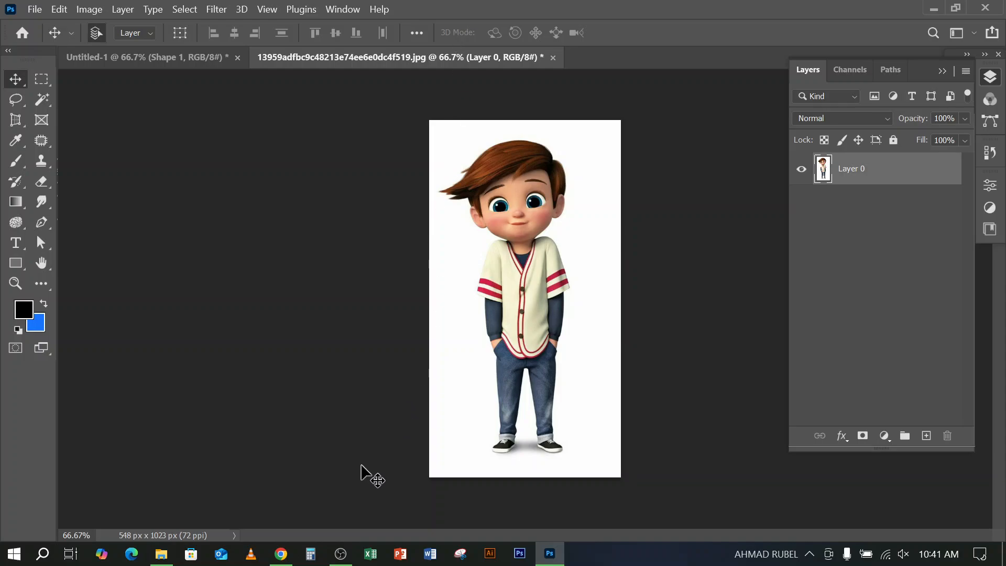
{"action": "left_click", "coordinate": [339, 556]}
{"action": "left_click", "coordinate": [336, 558]}
{"action": "left_click", "coordinate": [192, 60]}
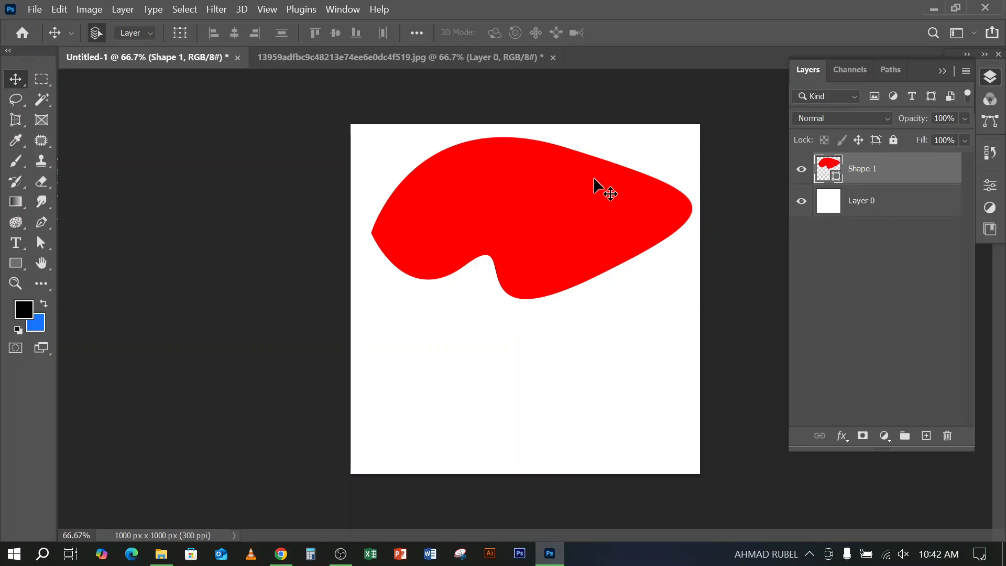
{"action": "left_click", "coordinate": [431, 58]}
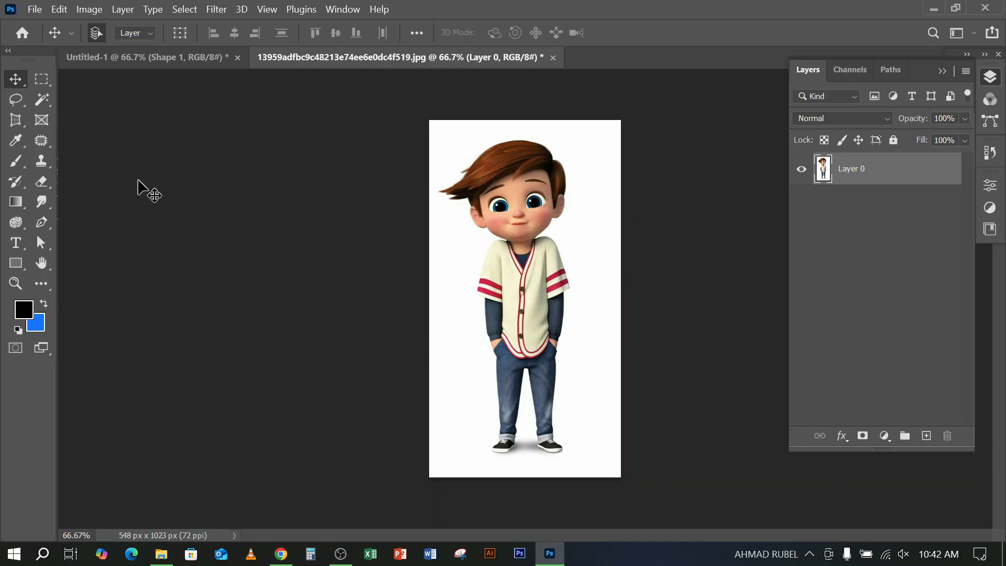
Activate the Pen tool in the cartoon boy document with its mode set to Path
{"action": "left_click", "coordinate": [43, 225]}
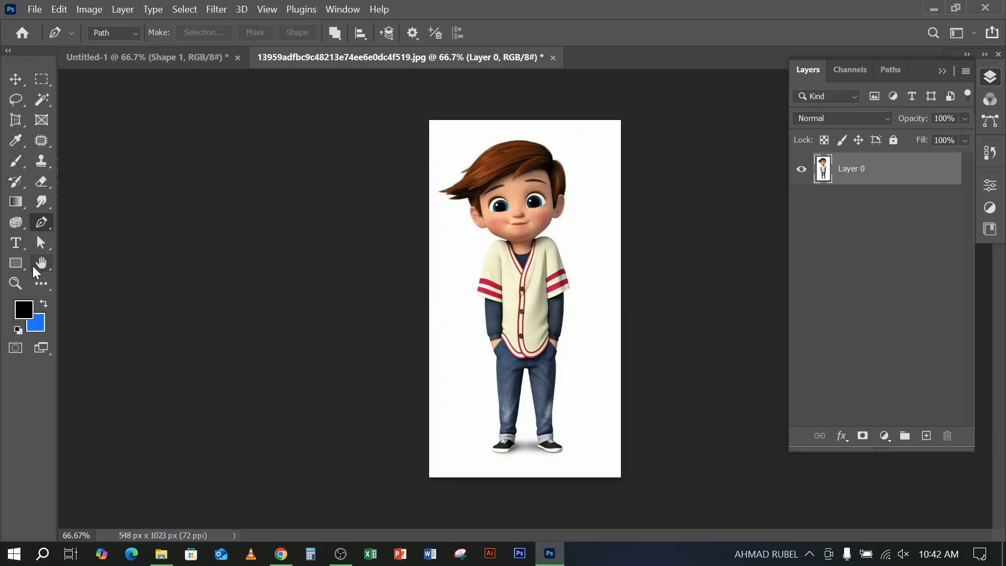
{"action": "left_click", "coordinate": [121, 30]}
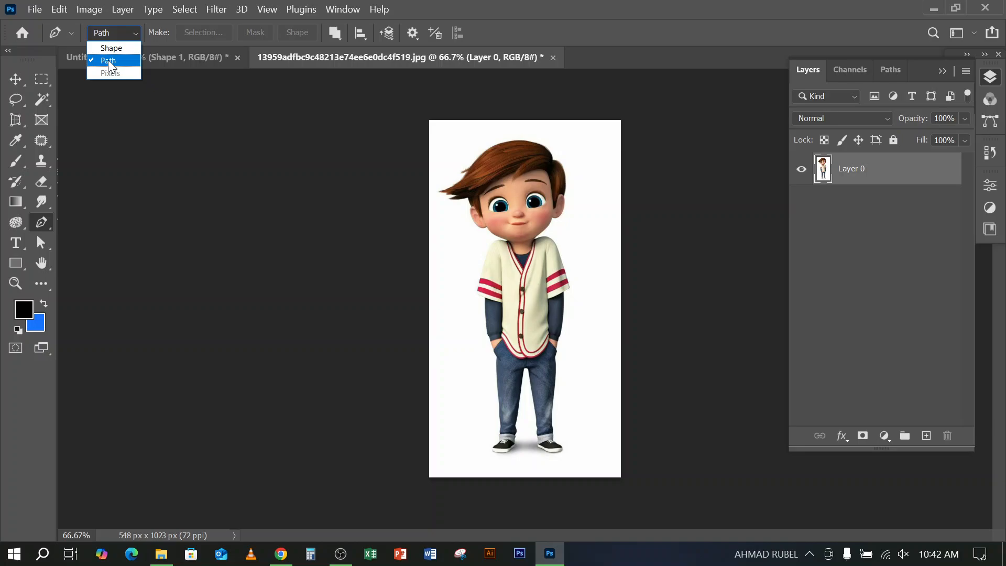
{"action": "left_click", "coordinate": [108, 60]}
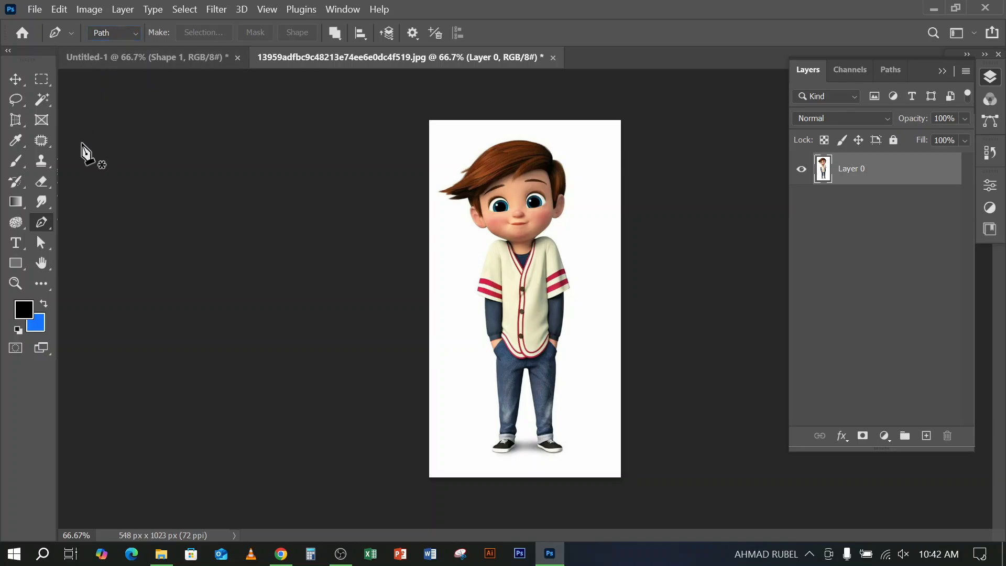
Place a test anchor point on the white background beside the boy's hand and set the path colour to Light Red
{"action": "left_click", "coordinate": [413, 33]}
{"action": "left_click", "coordinate": [453, 342]}
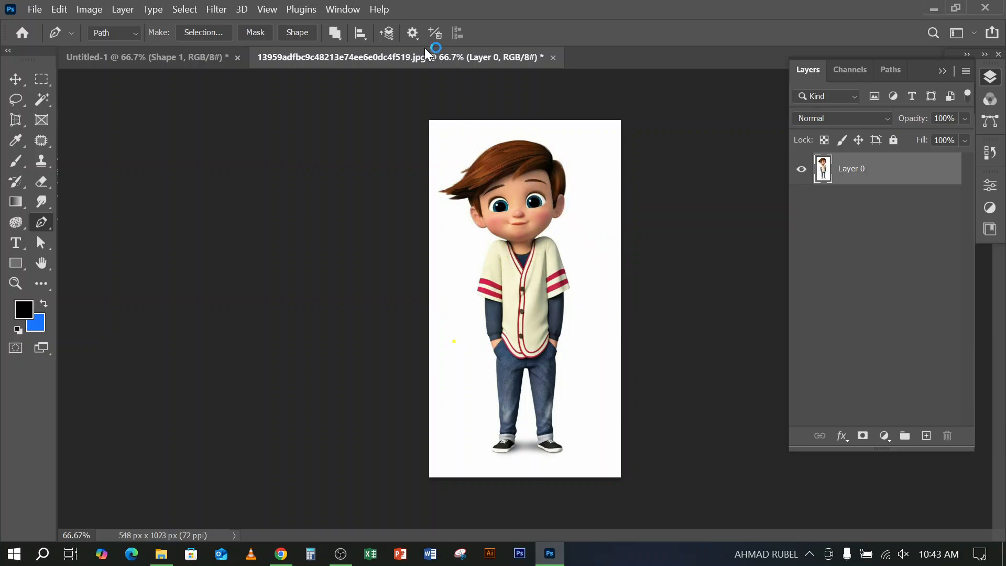
{"action": "left_click", "coordinate": [413, 33]}
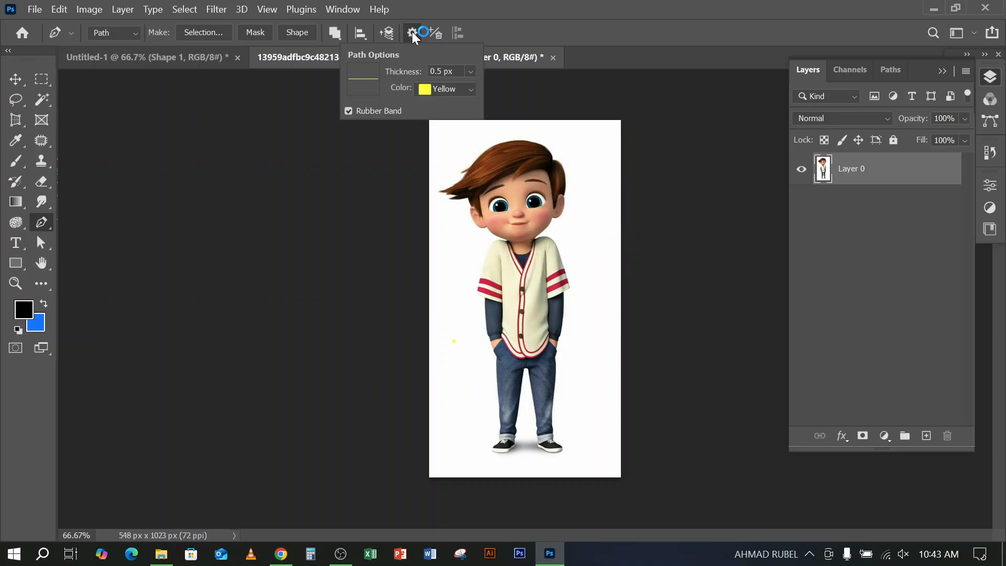
{"action": "left_click", "coordinate": [472, 88]}
{"action": "left_click", "coordinate": [448, 129]}
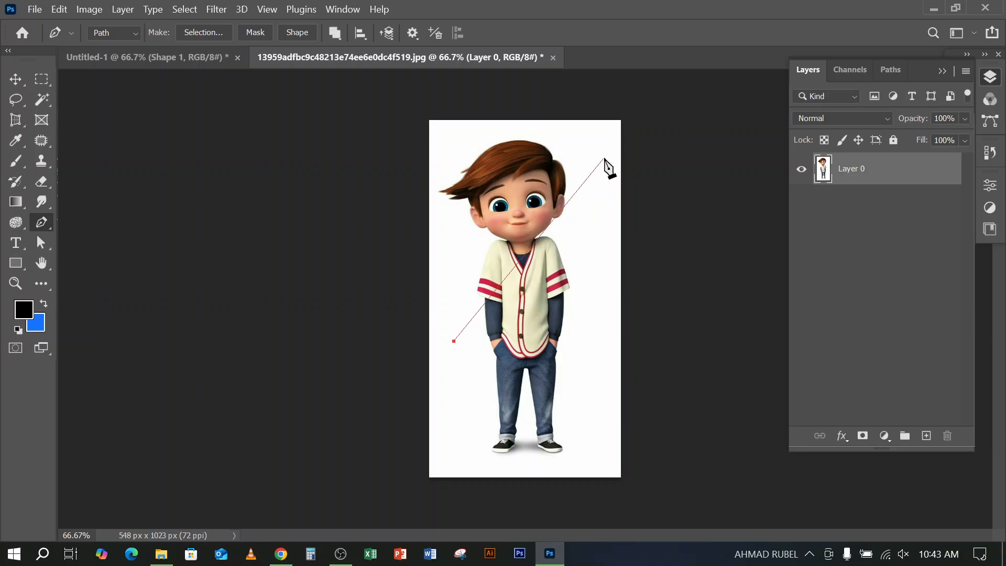
Review the available path colours, keep Light Red, and discard the test anchor point
{"action": "left_click", "coordinate": [413, 33]}
{"action": "left_click", "coordinate": [413, 33]}
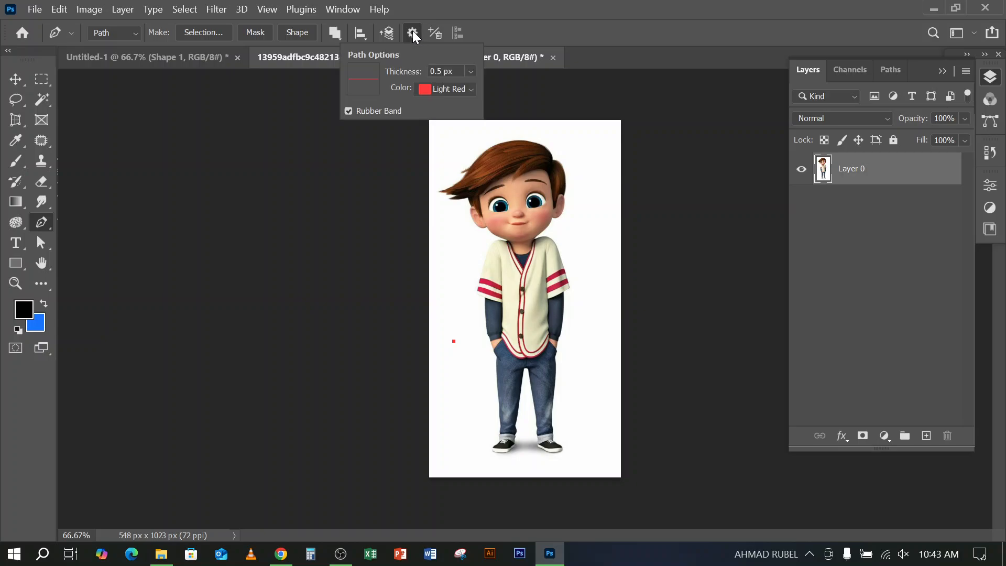
{"action": "left_click", "coordinate": [467, 89]}
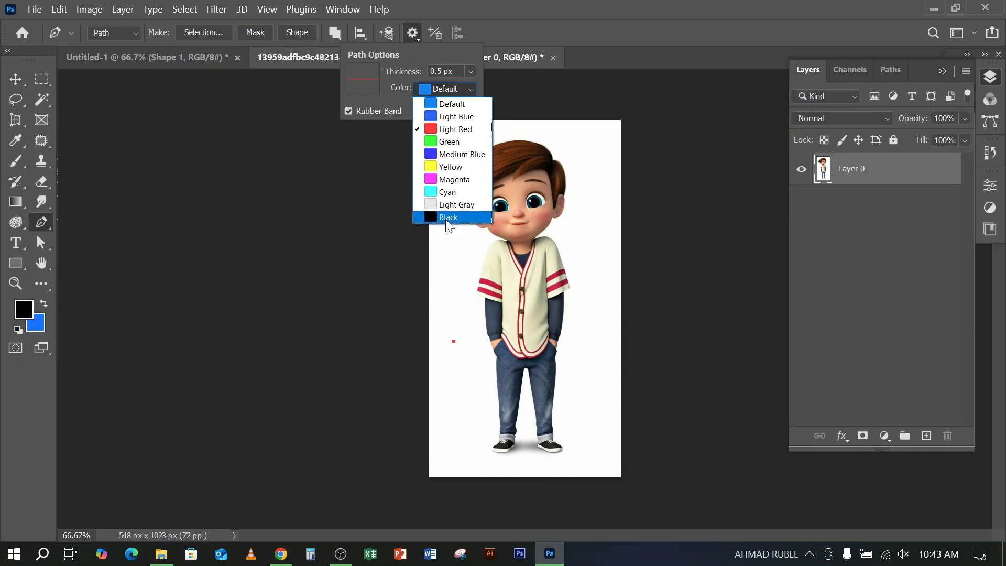
{"action": "left_click", "coordinate": [539, 11]}
{"action": "left_click", "coordinate": [419, 34]}
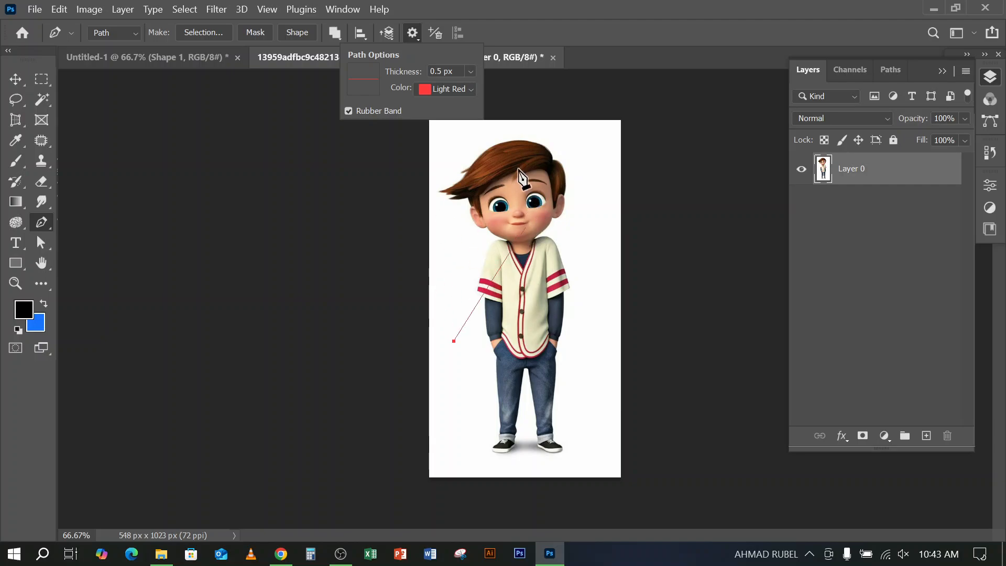
{"action": "left_click", "coordinate": [599, 24]}
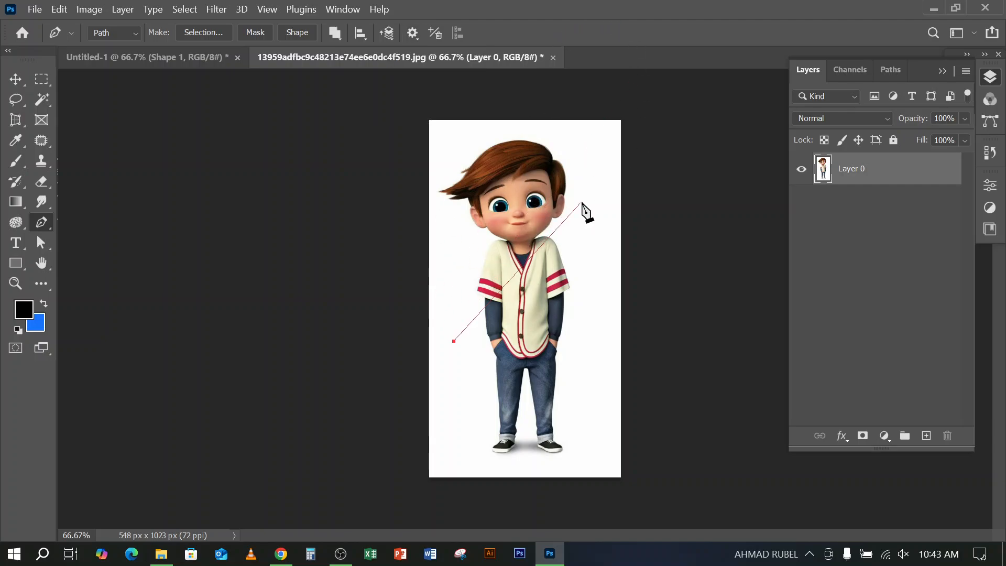
{"action": "key", "text": "Escape"}
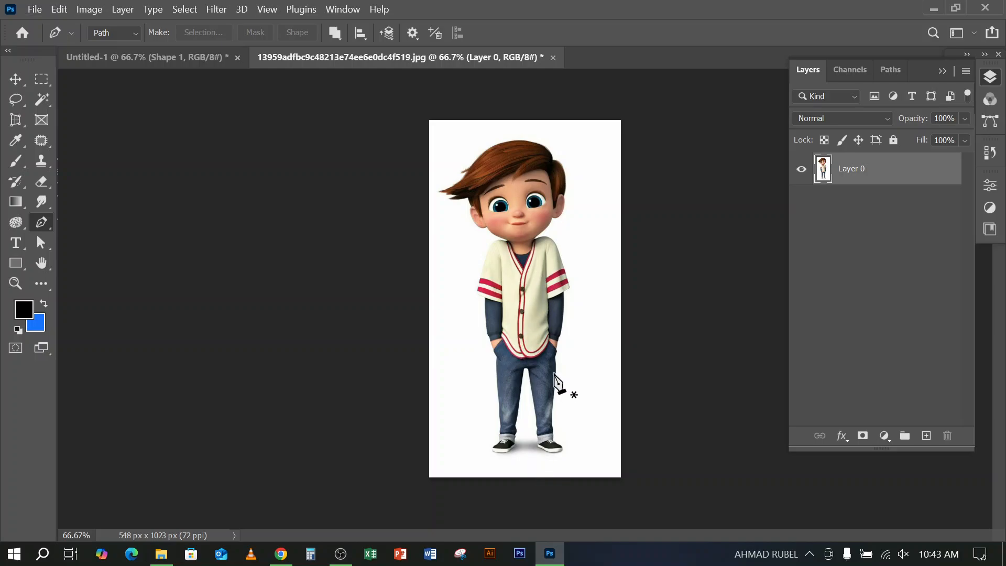
Start a Pen path at the inner edge of the image's left-hand trouser cuff and trace it down around the shoe's sole
{"action": "scroll", "coordinate": [559, 384], "scroll_direction": "up", "scroll_amount": 2}
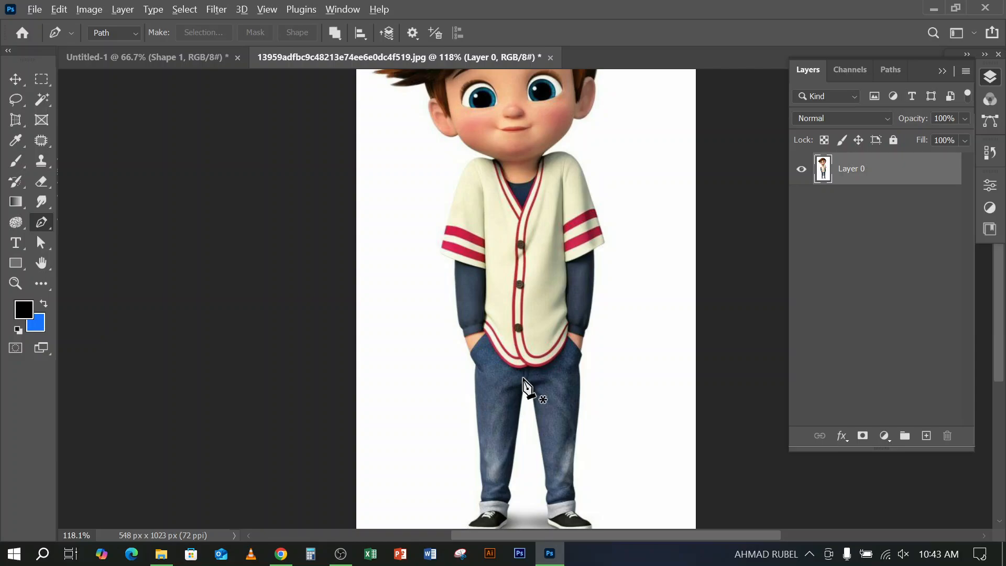
{"action": "scroll", "coordinate": [523, 378], "scroll_direction": "up", "scroll_amount": 7}
{"action": "left_click_drag", "start_coordinate": [517, 383], "coordinate": [557, 151]}
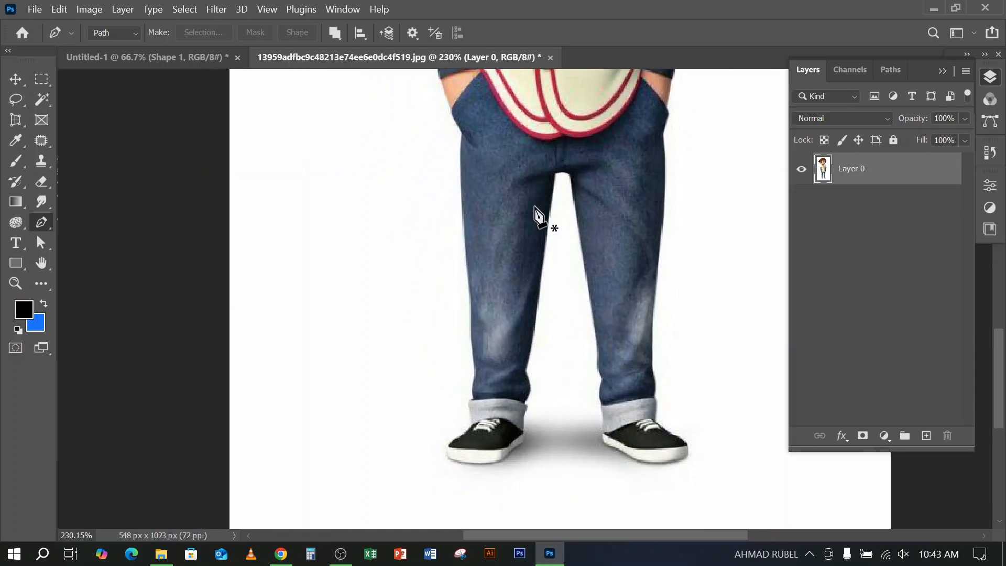
{"action": "scroll", "coordinate": [512, 411], "scroll_direction": "up", "scroll_amount": 5}
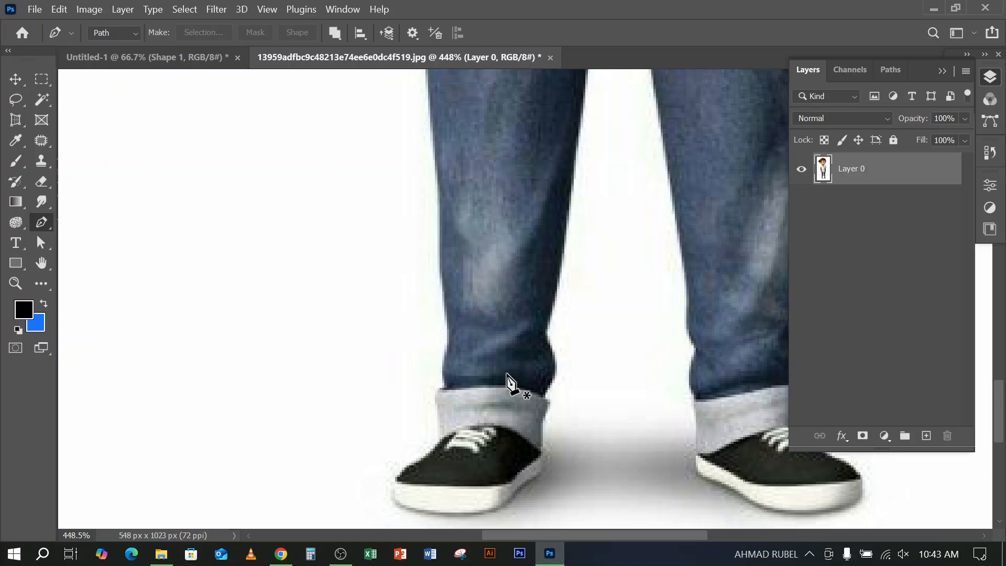
{"action": "scroll", "coordinate": [516, 346], "scroll_direction": "down", "scroll_amount": 3}
{"action": "scroll", "coordinate": [558, 332], "scroll_direction": "down", "scroll_amount": 4}
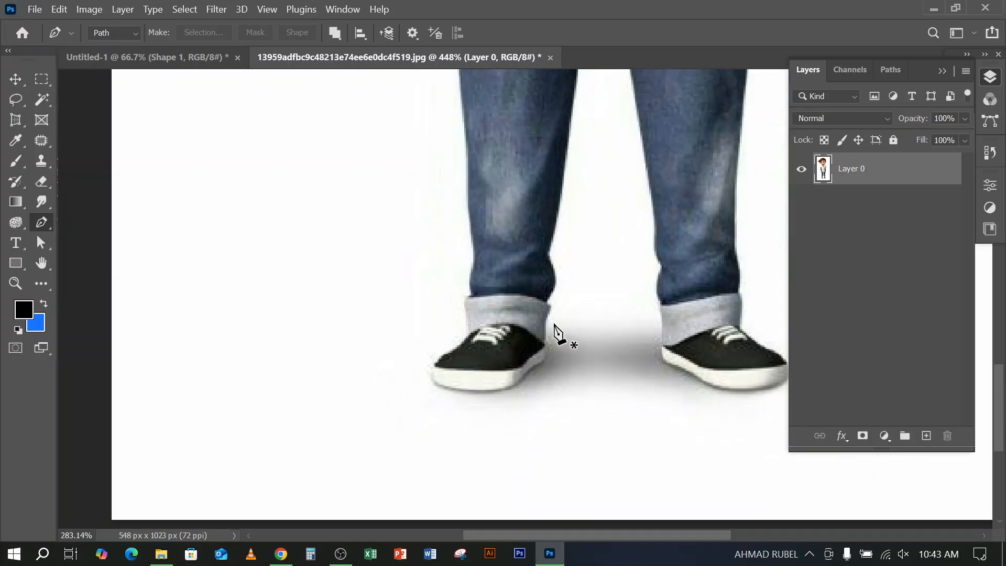
{"action": "scroll", "coordinate": [557, 330], "scroll_direction": "down", "scroll_amount": 4}
{"action": "scroll", "coordinate": [527, 411], "scroll_direction": "up", "scroll_amount": 5}
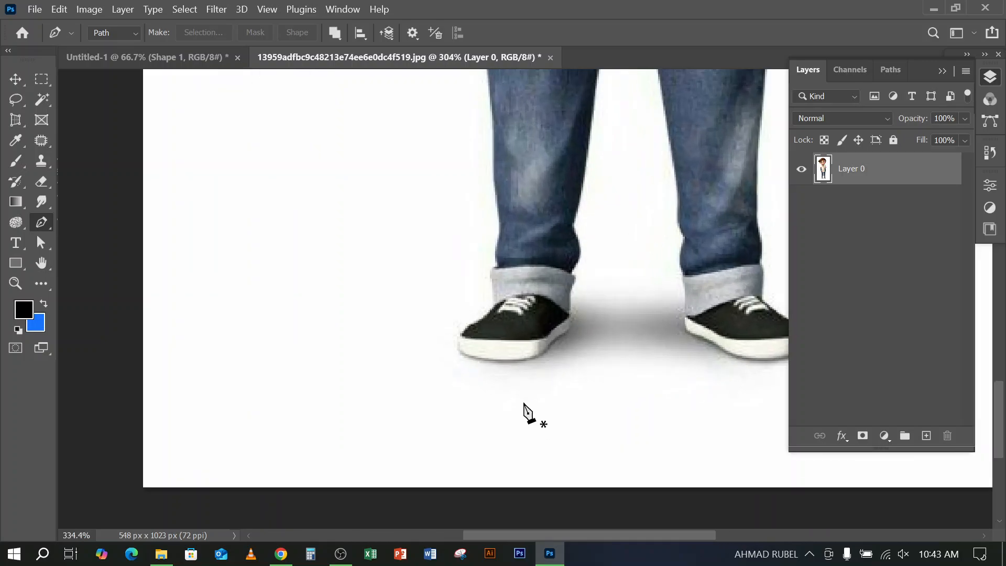
{"action": "scroll", "coordinate": [579, 315], "scroll_direction": "up", "scroll_amount": 7}
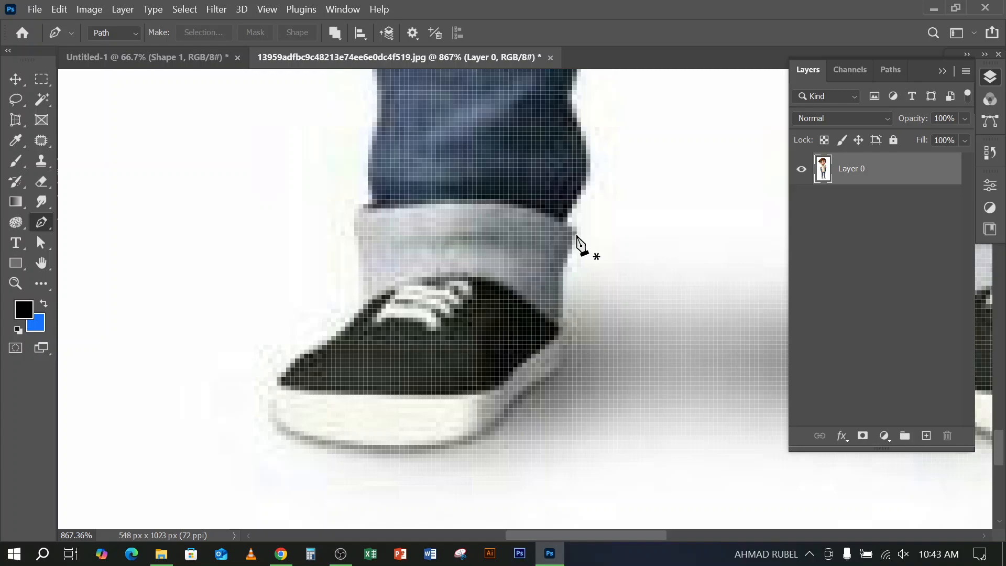
{"action": "left_click", "coordinate": [576, 236]}
{"action": "left_click_drag", "start_coordinate": [563, 354], "coordinate": [572, 395]}
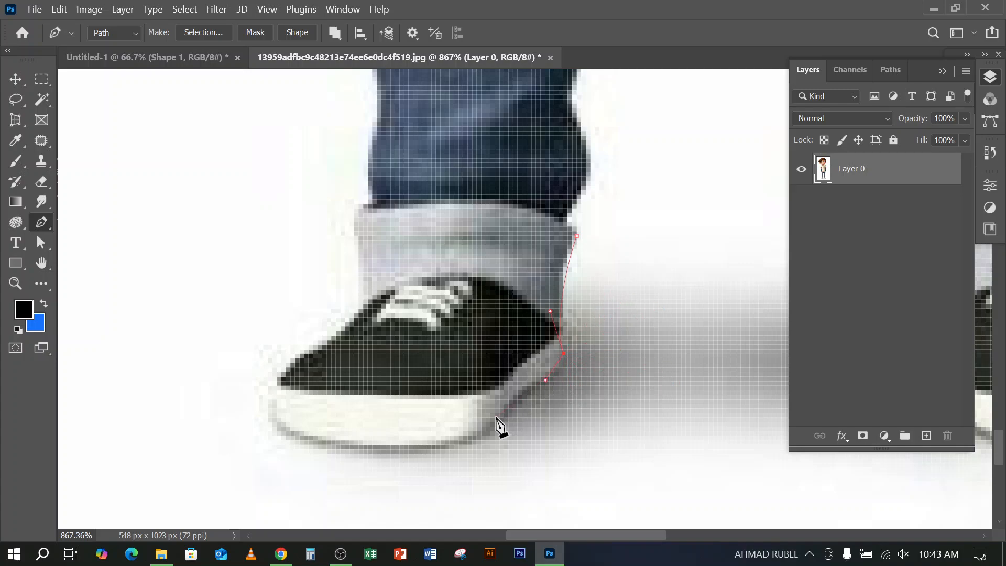
{"action": "left_click", "coordinate": [495, 418]}
{"action": "left_click_drag", "start_coordinate": [368, 449], "coordinate": [267, 434]}
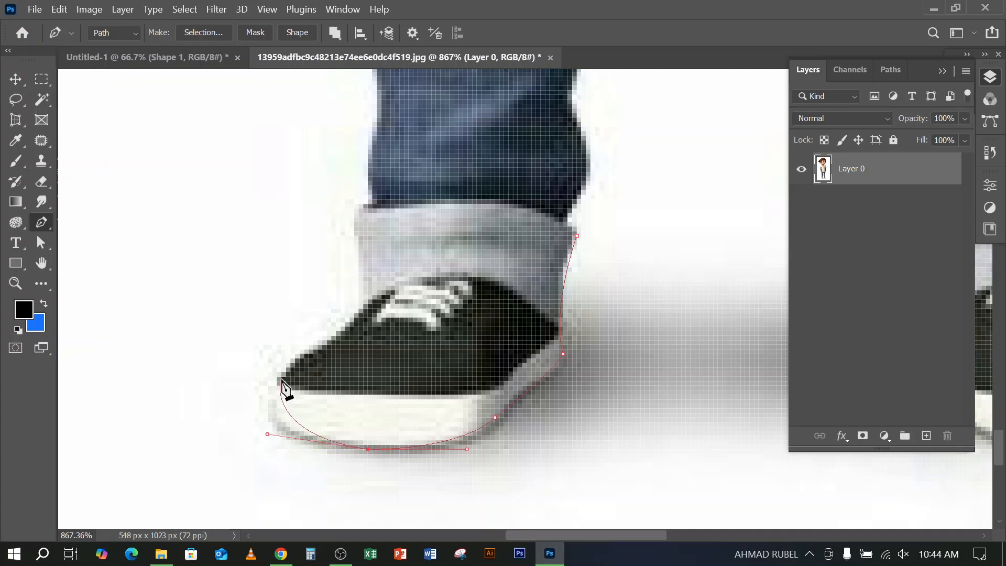
Continue the path around the toe and up the front of the shoe to the base of the cuff
{"action": "left_click_drag", "start_coordinate": [318, 340], "coordinate": [339, 195]}
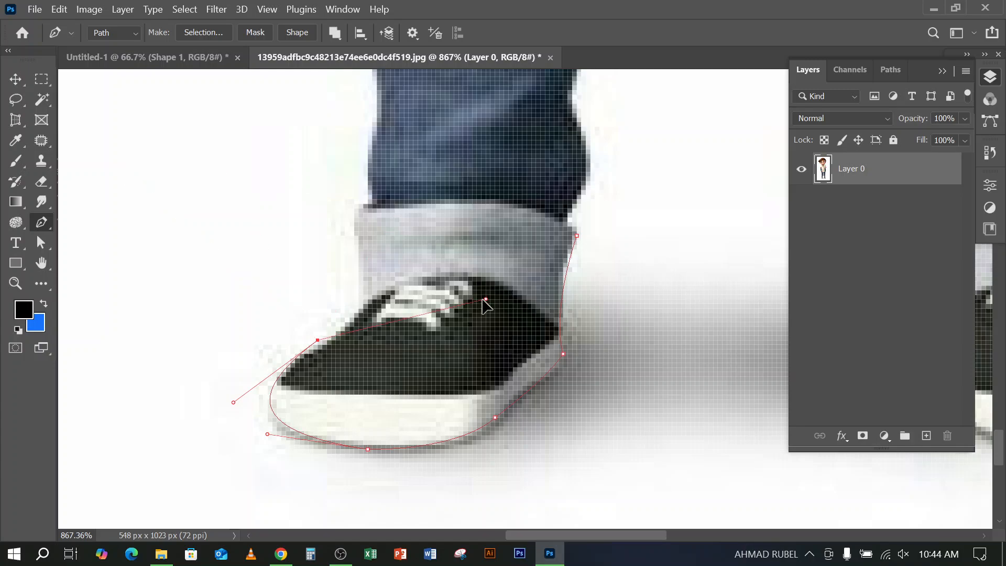
{"action": "left_click_drag", "start_coordinate": [353, 309], "coordinate": [351, 312]}
{"action": "left_click", "coordinate": [363, 299]}
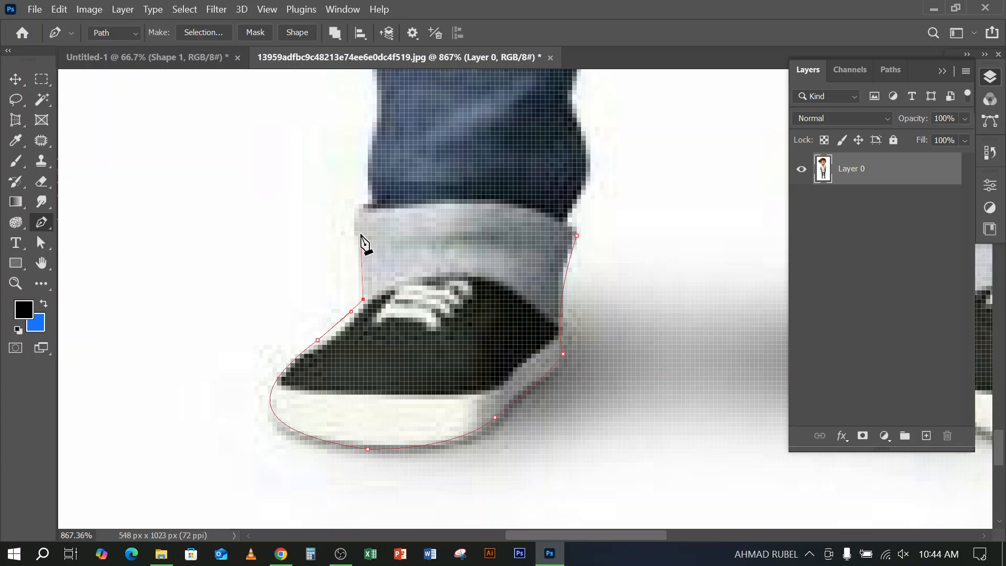
{"action": "left_click_drag", "start_coordinate": [254, 177], "coordinate": [120, 301]}
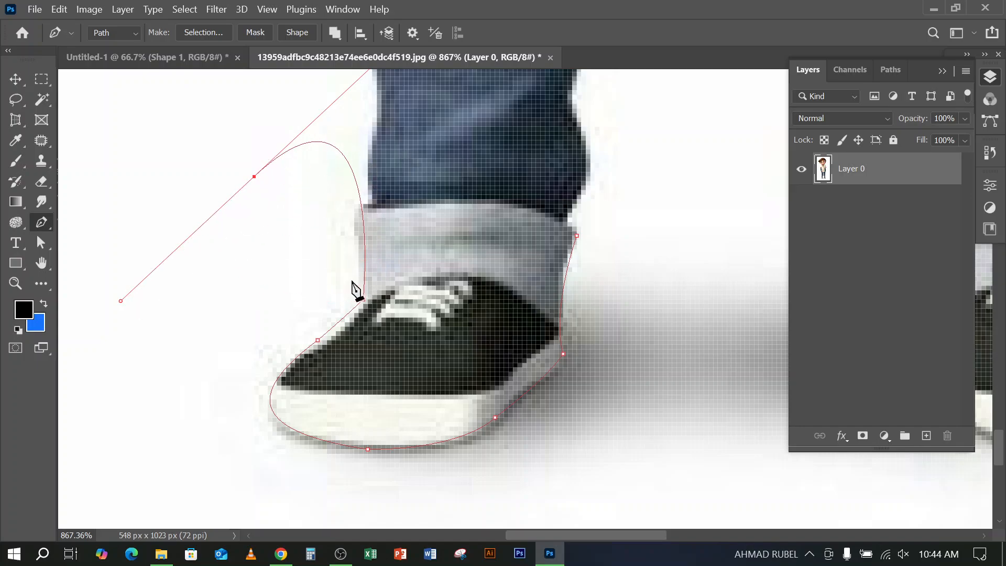
{"action": "left_click", "coordinate": [217, 286]}
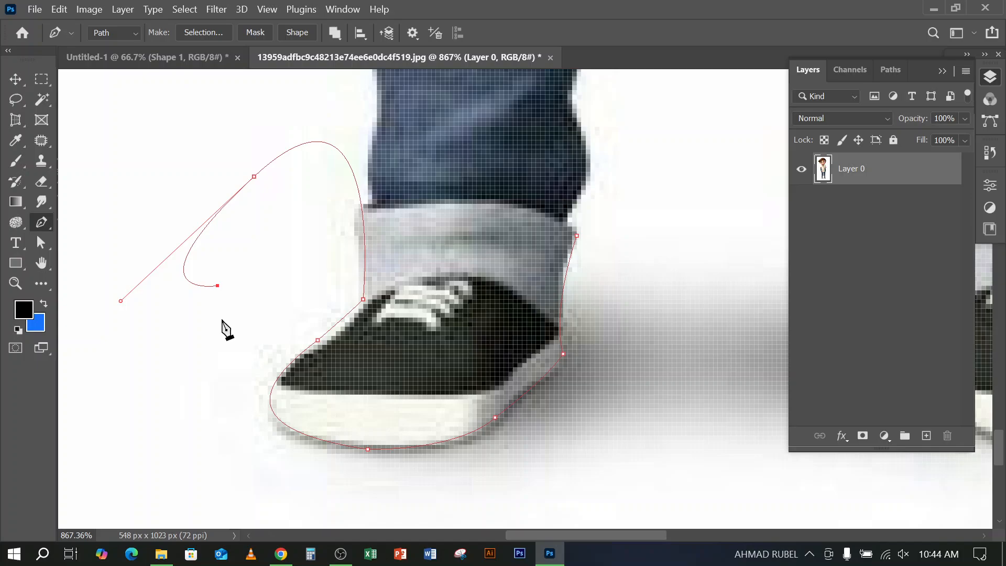
{"action": "left_click", "coordinate": [290, 217]}
{"action": "left_click", "coordinate": [267, 286]}
{"action": "left_click", "coordinate": [222, 340]}
{"action": "left_click", "coordinate": [154, 335]}
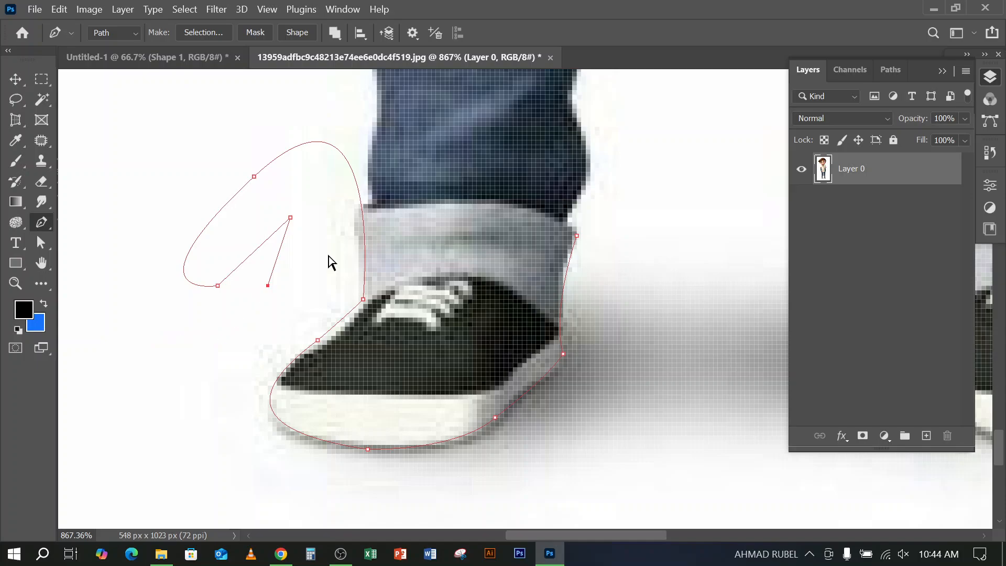
{"action": "key", "text": "ctrl+z"}
{"action": "key", "text": "ctrl+z"}
{"action": "key", "text": "ctrl+z"}
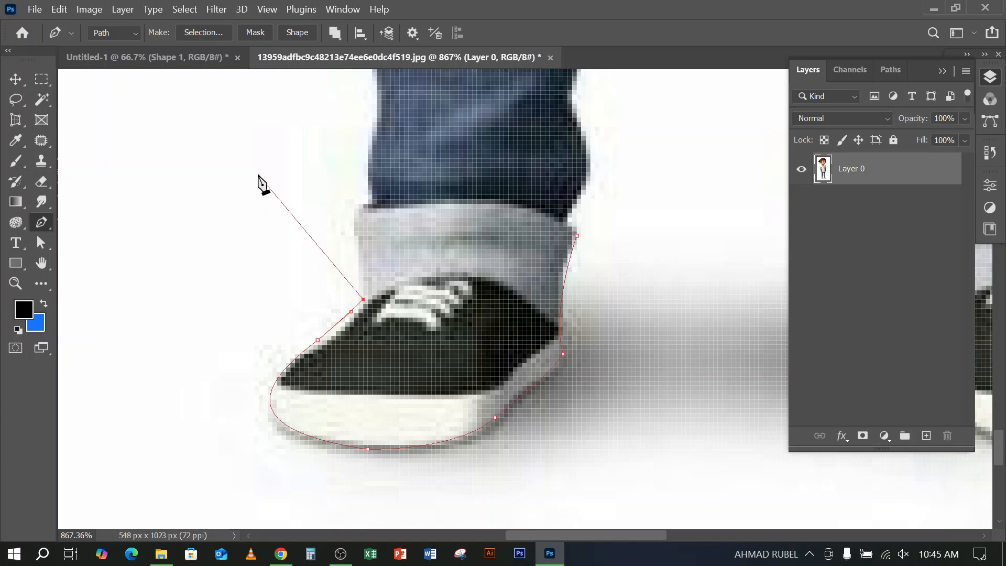
{"action": "left_click_drag", "start_coordinate": [259, 172], "coordinate": [129, 208]}
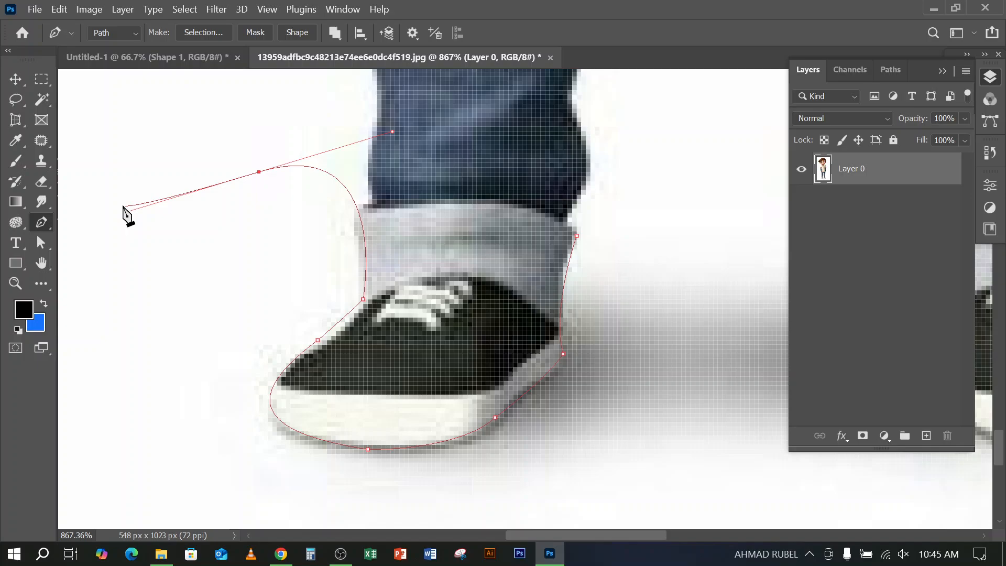
{"action": "left_click", "coordinate": [140, 226]}
{"action": "left_click", "coordinate": [231, 240]}
{"action": "left_click", "coordinate": [209, 326]}
{"action": "left_click", "coordinate": [81, 290]}
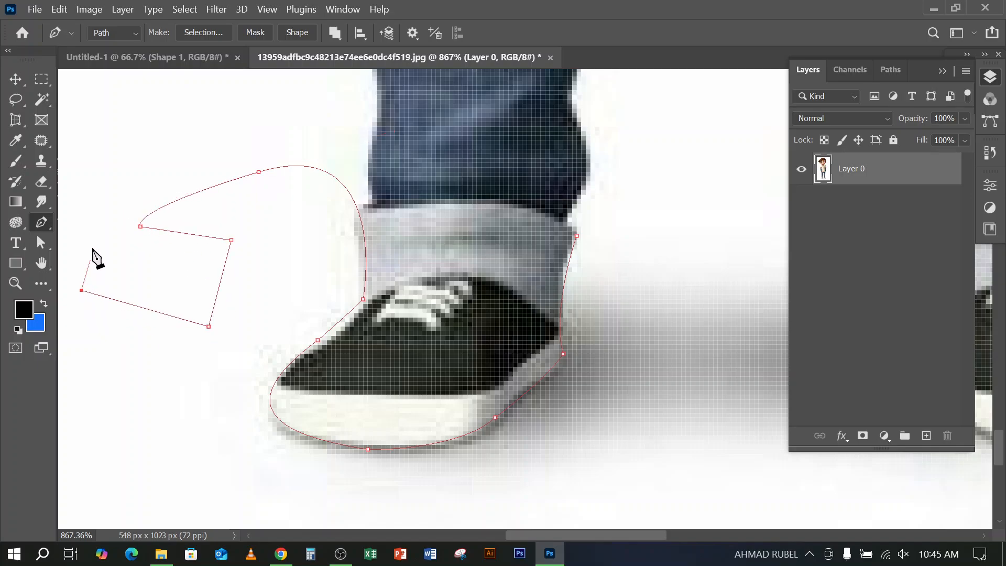
{"action": "left_click", "coordinate": [91, 216]}
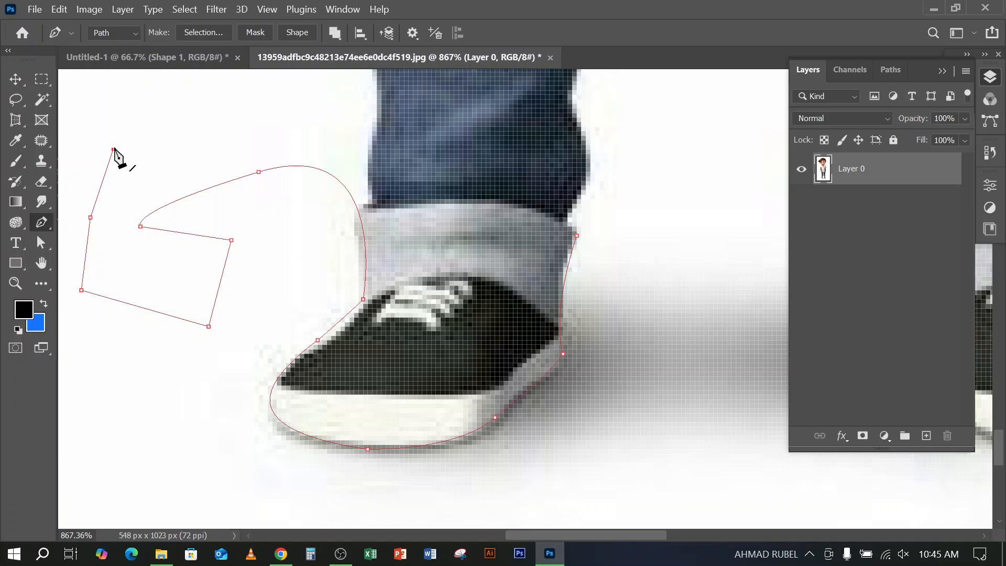
{"action": "left_click", "coordinate": [114, 150]}
{"action": "key", "text": "BackSpace"}
{"action": "key", "text": "BackSpace"}
{"action": "key", "text": "BackSpace"}
{"action": "key", "text": "BackSpace"}
{"action": "key", "text": "BackSpace"}
{"action": "key", "text": "BackSpace"}
{"action": "key", "text": "BackSpace"}
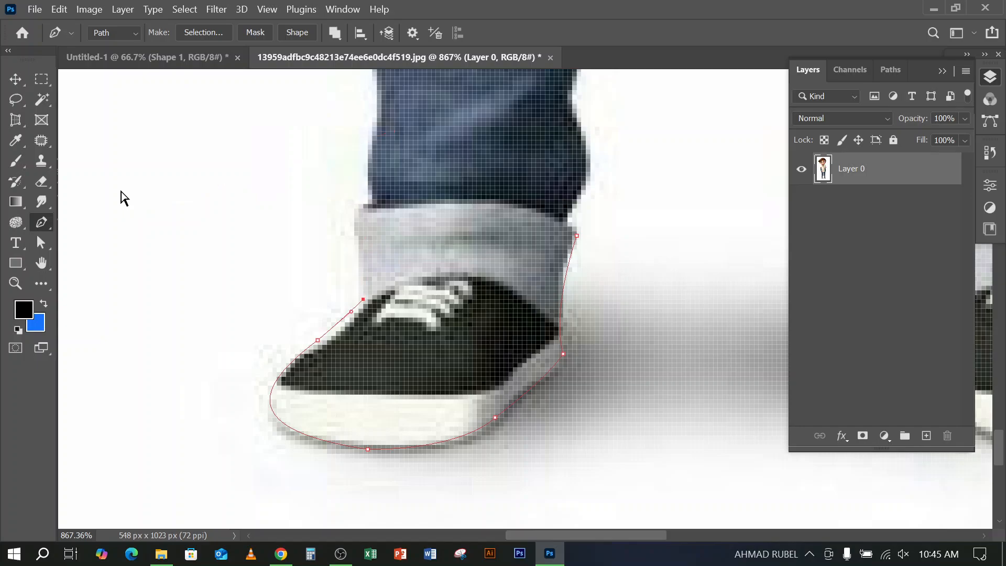
Extend the path up the outer side of the cuff and curve it along the lower end of the jeans leg
{"action": "scroll", "coordinate": [385, 265], "scroll_direction": "up", "scroll_amount": 2}
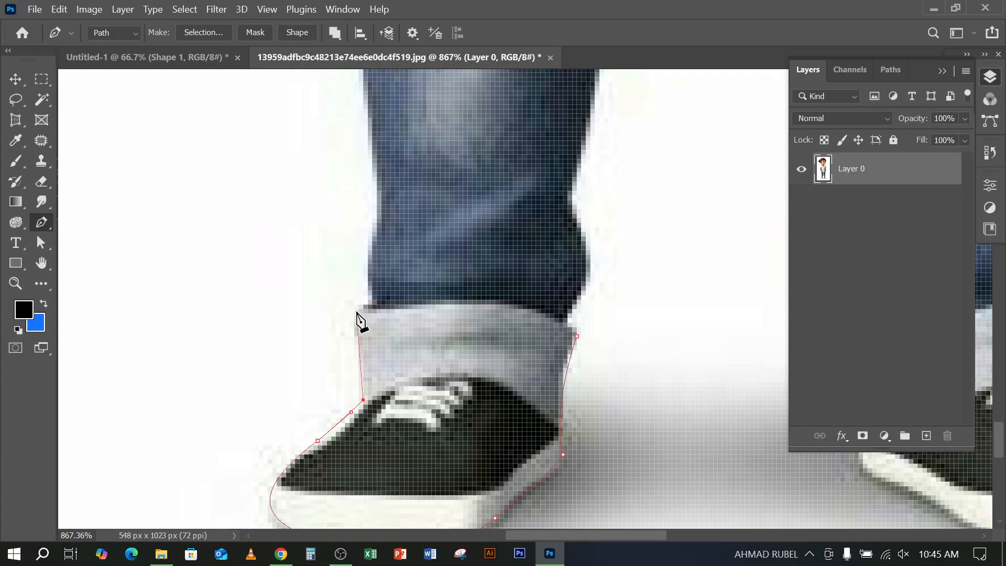
{"action": "left_click", "coordinate": [358, 318]}
{"action": "left_click", "coordinate": [372, 300]}
{"action": "mouse_move", "coordinate": [401, 177]}
{"action": "left_mouse_down"}
{"action": "mouse_move", "coordinate": [476, 211]}
{"action": "mouse_move", "coordinate": [535, 213]}
{"action": "mouse_move", "coordinate": [404, 166]}
{"action": "left_mouse_up"}
Change the path colour to Black in the Pen tool's path options
{"action": "scroll", "coordinate": [370, 142], "scroll_direction": "up", "scroll_amount": 2}
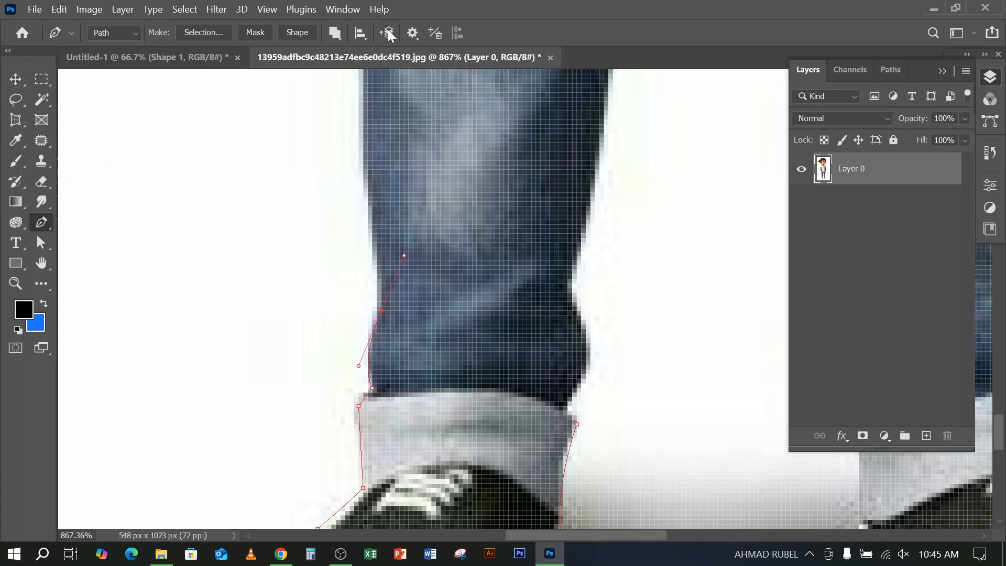
{"action": "left_click", "coordinate": [413, 34]}
{"action": "left_click", "coordinate": [450, 89]}
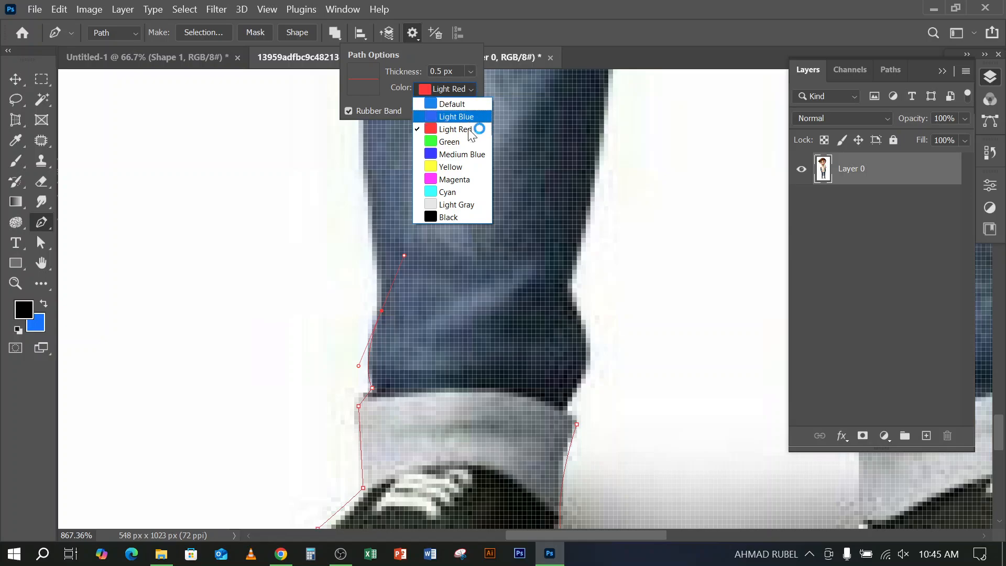
{"action": "left_click", "coordinate": [454, 215]}
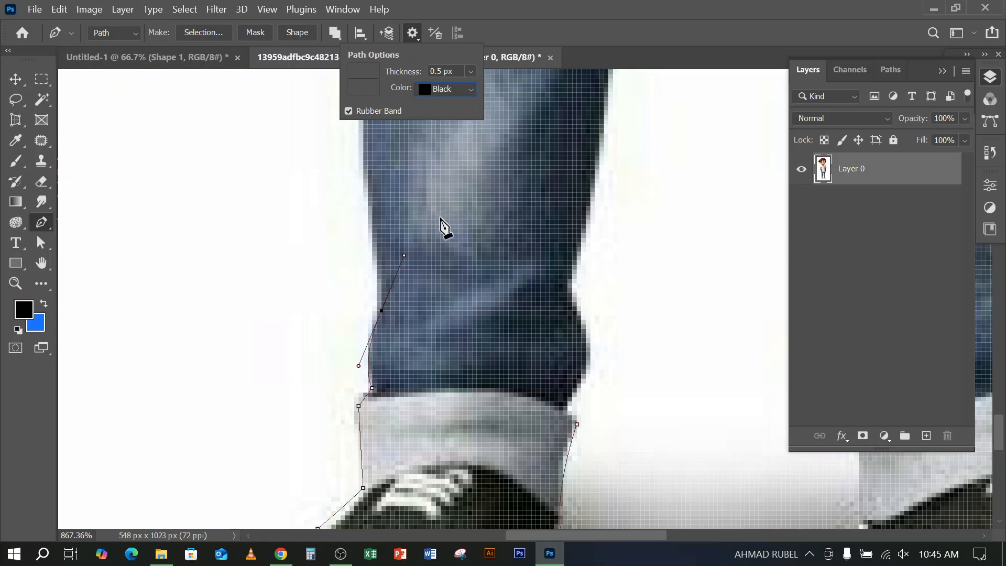
{"action": "left_click", "coordinate": [500, 74]}
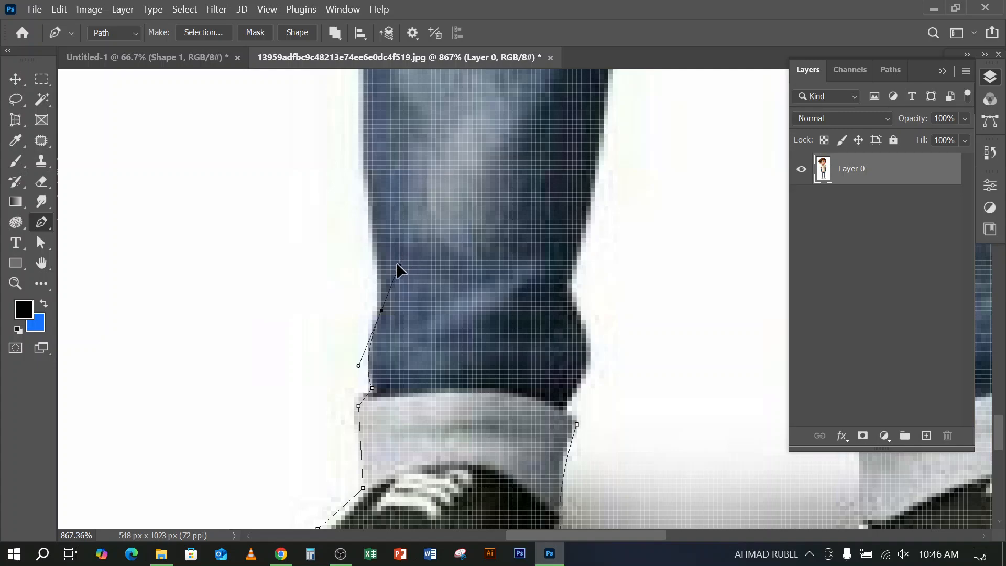
Redirect the last anchor's handle along the jeans edge and add path anchors up the outer side of the leg
{"action": "left_click_drag", "start_coordinate": [398, 264], "coordinate": [527, 182]}
{"action": "left_click_drag", "start_coordinate": [528, 183], "coordinate": [384, 249]}
{"action": "scroll", "coordinate": [375, 244], "scroll_direction": "up", "scroll_amount": 3}
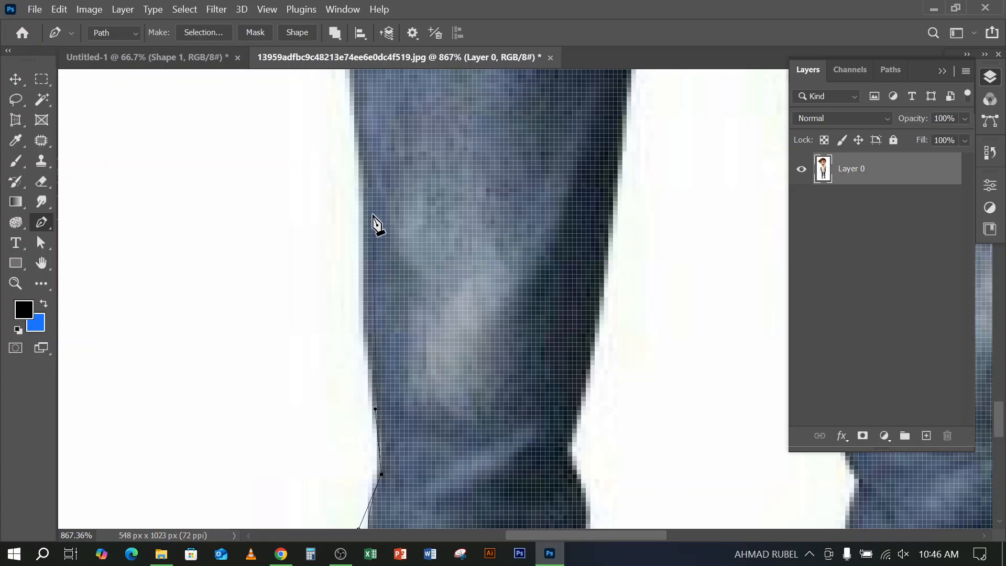
{"action": "scroll", "coordinate": [373, 216], "scroll_direction": "down", "scroll_amount": 3}
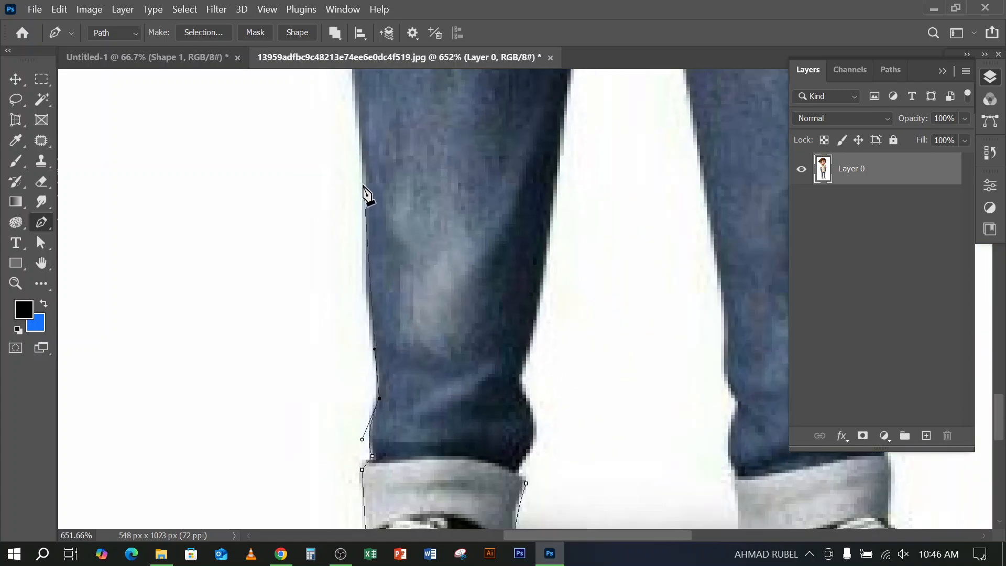
{"action": "left_click", "coordinate": [362, 165]}
{"action": "scroll", "coordinate": [369, 220], "scroll_direction": "up", "scroll_amount": 3}
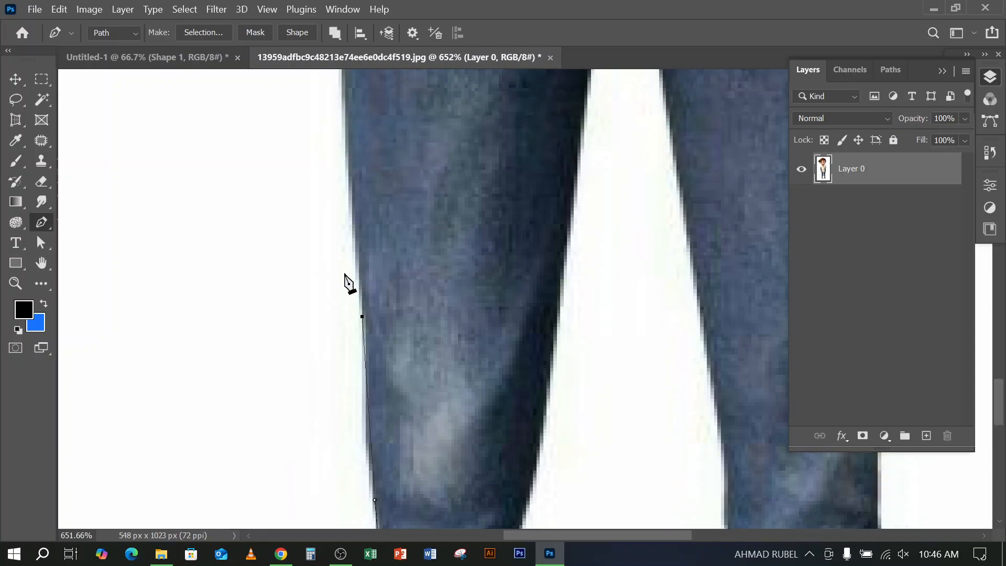
{"action": "left_click", "coordinate": [345, 115]}
Add a curved anchor point at the notch below the pocket and adjust its handles to fit the jeans' outer edge
{"action": "scroll", "coordinate": [350, 304], "scroll_direction": "up", "scroll_amount": 4}
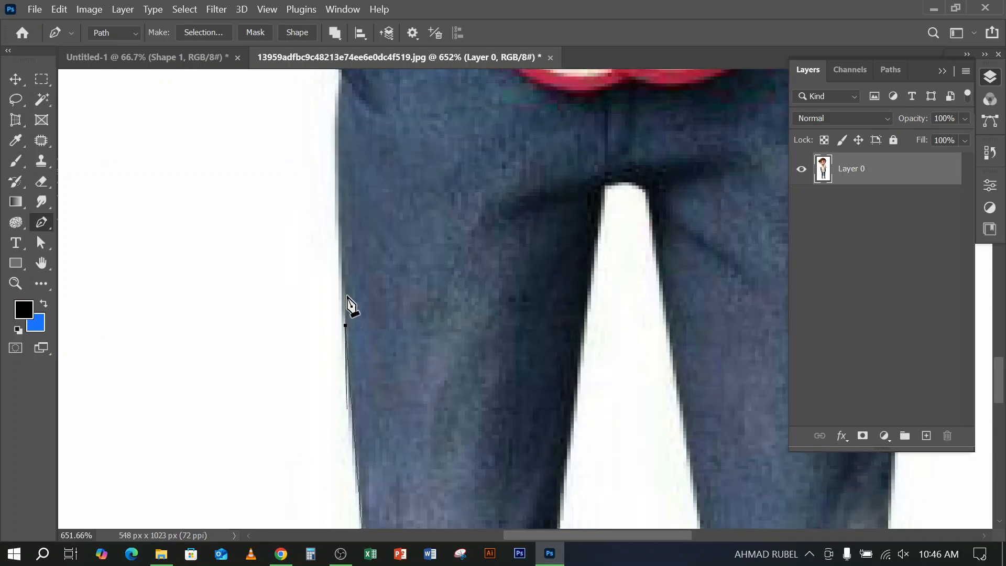
{"action": "scroll", "coordinate": [345, 153], "scroll_direction": "up", "scroll_amount": 1}
{"action": "scroll", "coordinate": [346, 157], "scroll_direction": "up", "scroll_amount": 1}
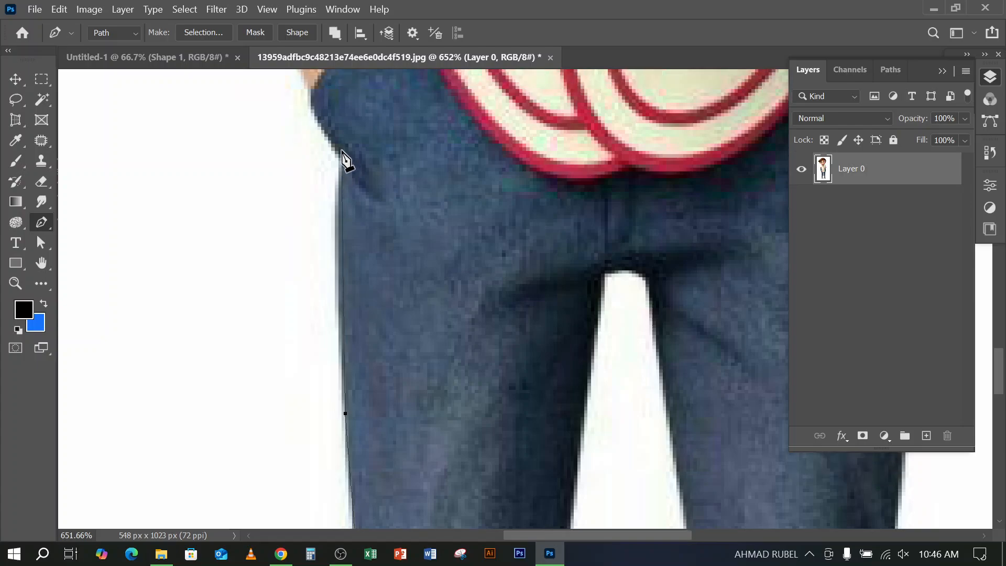
{"action": "scroll", "coordinate": [345, 160], "scroll_direction": "up", "scroll_amount": 1}
{"action": "left_click_drag", "start_coordinate": [346, 198], "coordinate": [445, 128]}
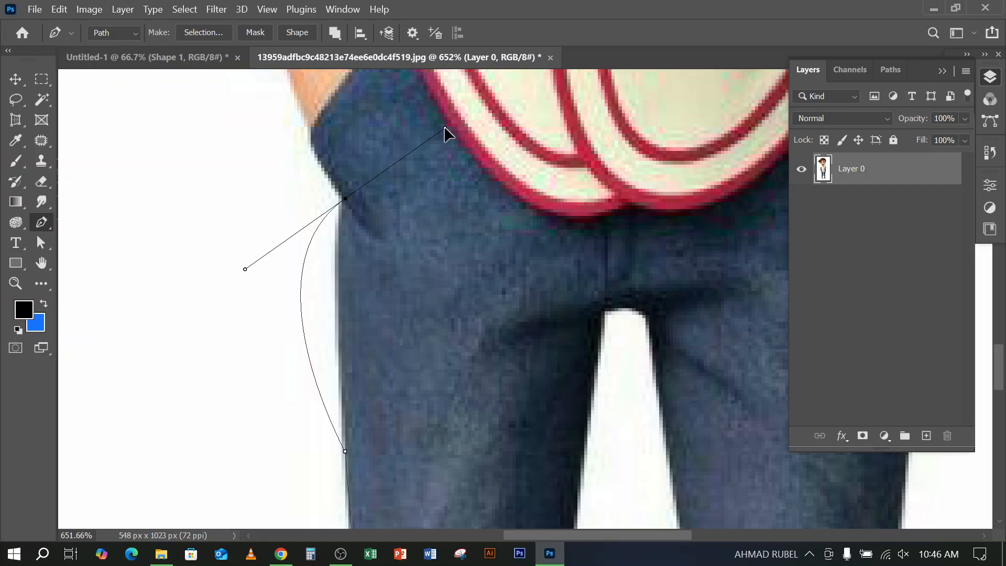
{"action": "left_click_drag", "start_coordinate": [445, 128], "coordinate": [365, 120]}
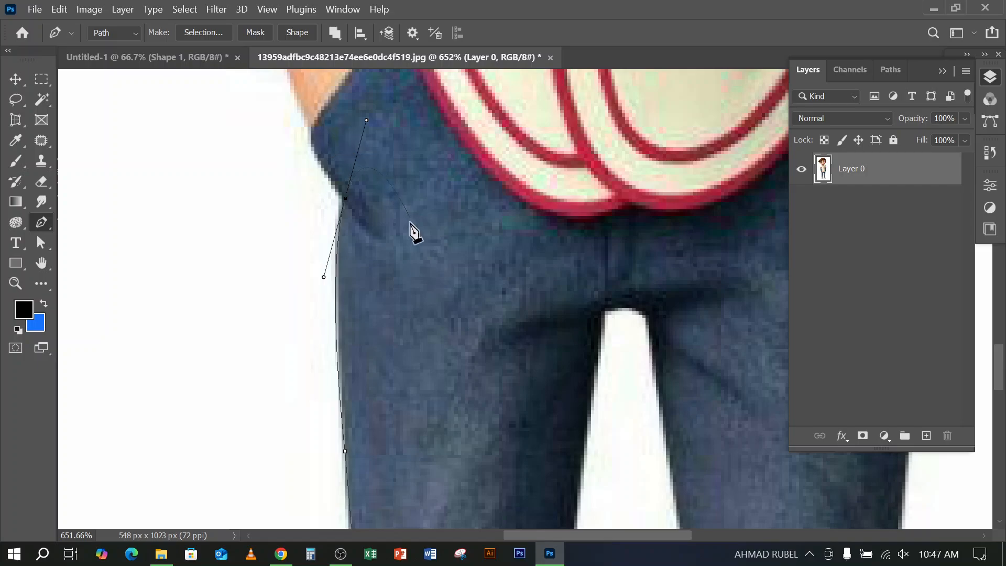
Redirect the notch anchor's outgoing handle along the pocket edge and extend the path to where the pocket meets the wrist
{"action": "left_click", "coordinate": [345, 199], "text": "alt"}
{"action": "key", "text": "ctrl+z"}
{"action": "left_click_drag", "start_coordinate": [349, 129], "coordinate": [316, 159]}
{"action": "left_click", "coordinate": [311, 132]}
Trace the path up the outer edge of the wrist and around the dark sleeve cuff with anchor points
{"action": "scroll", "coordinate": [333, 163], "scroll_direction": "down", "scroll_amount": 1}
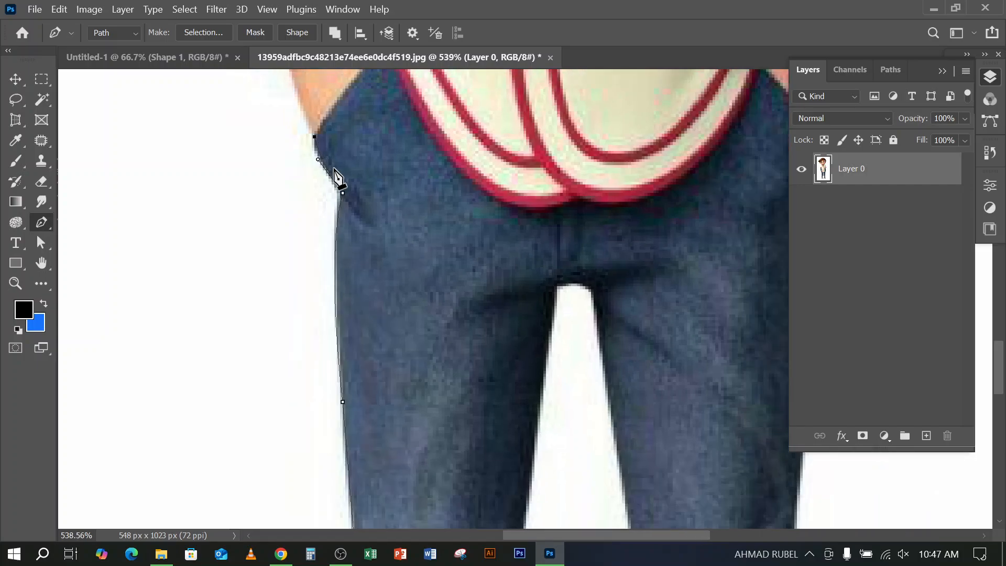
{"action": "left_click_drag", "start_coordinate": [390, 124], "coordinate": [489, 389]}
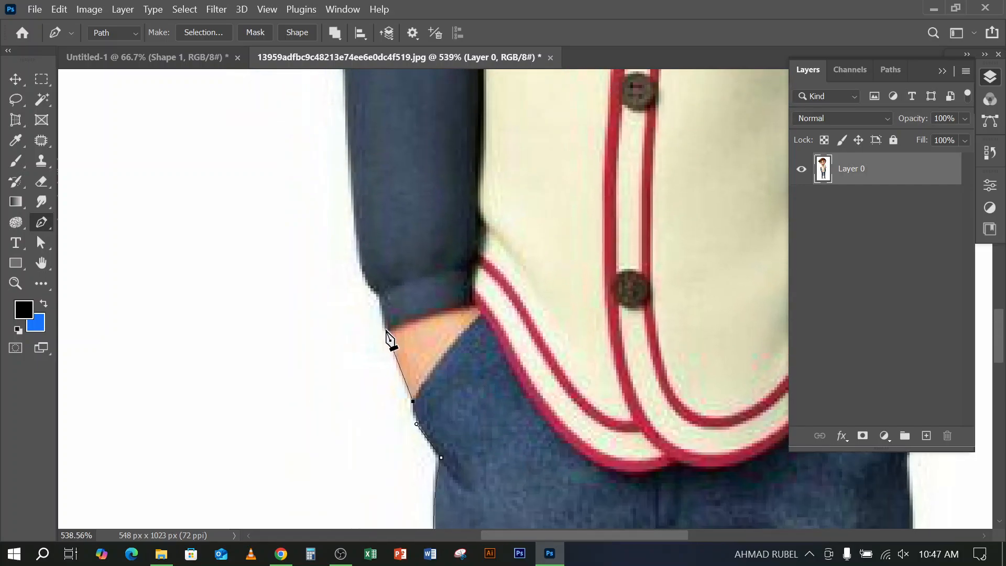
{"action": "left_click", "coordinate": [385, 331]}
{"action": "left_click", "coordinate": [378, 293]}
{"action": "left_click", "coordinate": [359, 277]}
Extend the path up the dark sleeve to the striped short sleeve and along its hem to the outer corner
{"action": "scroll", "coordinate": [372, 291], "scroll_direction": "up", "scroll_amount": 5}
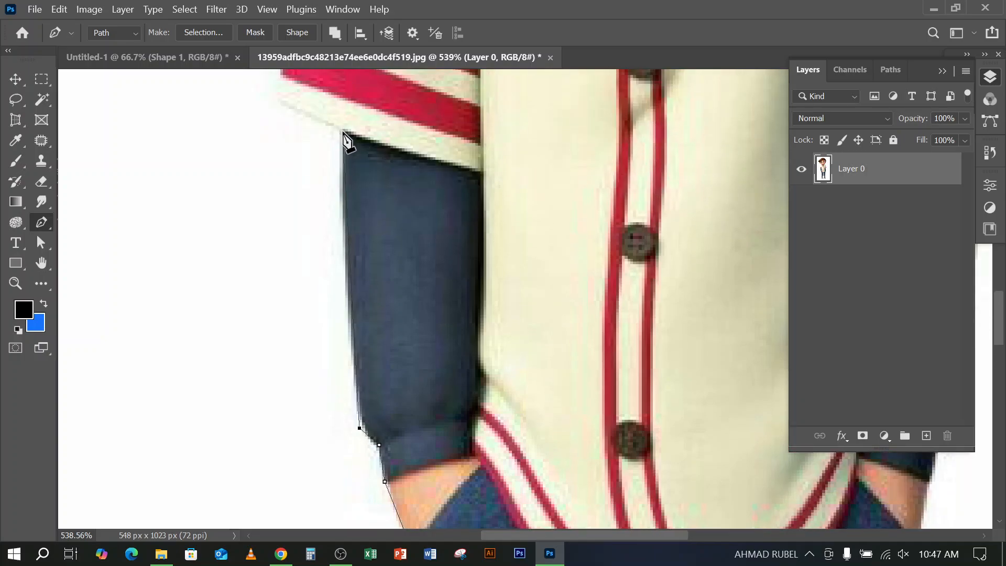
{"action": "mouse_move", "coordinate": [343, 132]}
{"action": "left_mouse_down"}
{"action": "mouse_move", "coordinate": [353, 114]}
{"action": "mouse_move", "coordinate": [341, 114]}
{"action": "left_mouse_up"}
{"action": "left_click_drag", "start_coordinate": [378, 163], "coordinate": [511, 276]}
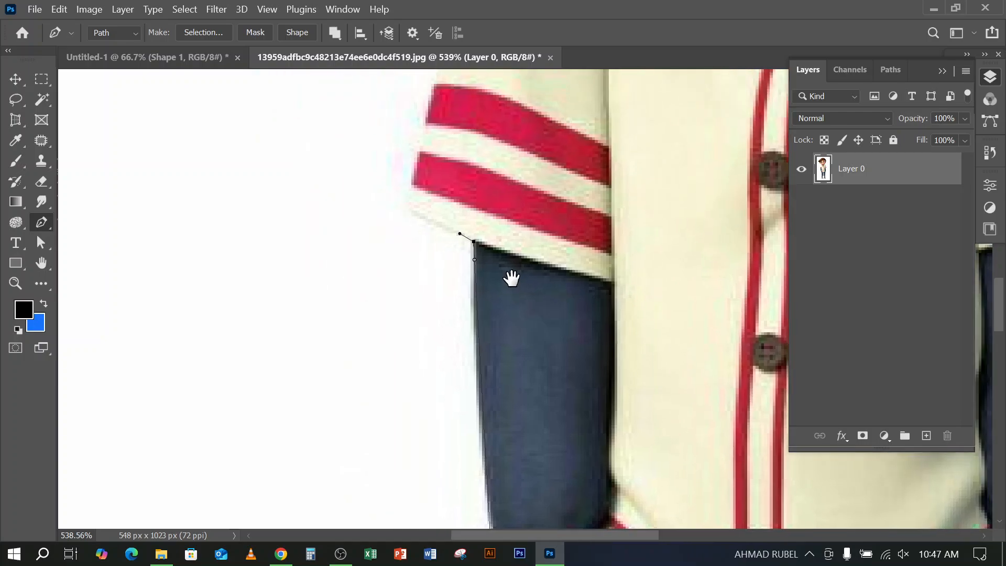
{"action": "left_click", "coordinate": [410, 213]}
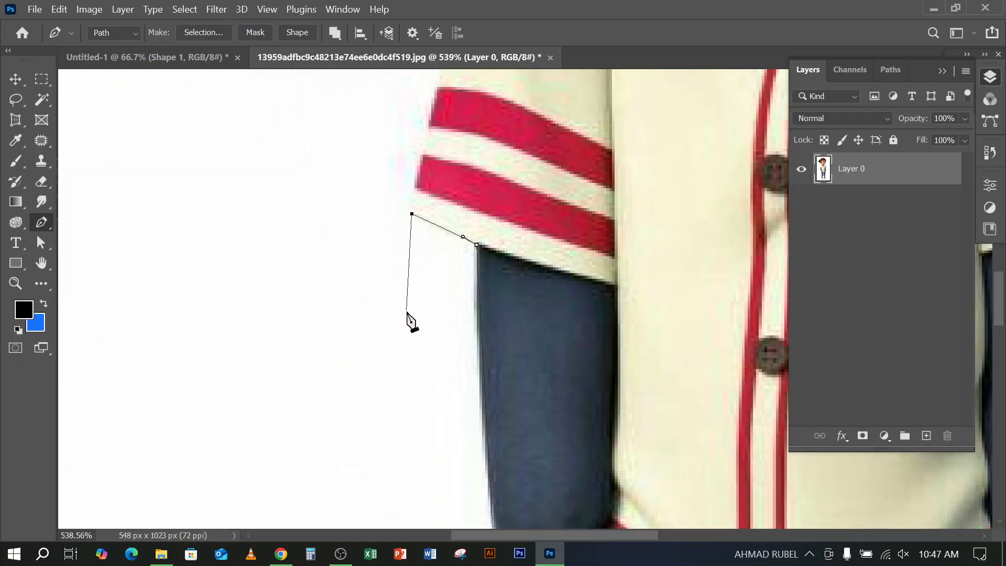
Extend the path up the striped sleeve's outer edge and curve it over the shoulder to the collar at the neck
{"action": "scroll", "coordinate": [409, 321], "scroll_direction": "up", "scroll_amount": 3}
{"action": "scroll", "coordinate": [470, 233], "scroll_direction": "down", "scroll_amount": 3}
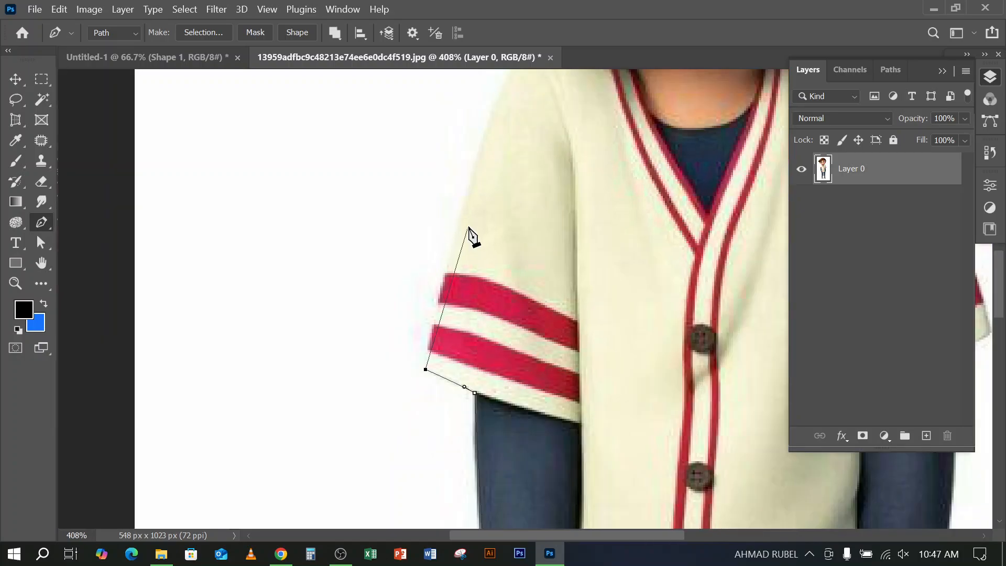
{"action": "left_click_drag", "start_coordinate": [513, 157], "coordinate": [530, 137]}
{"action": "left_click_drag", "start_coordinate": [591, 140], "coordinate": [644, 149]}
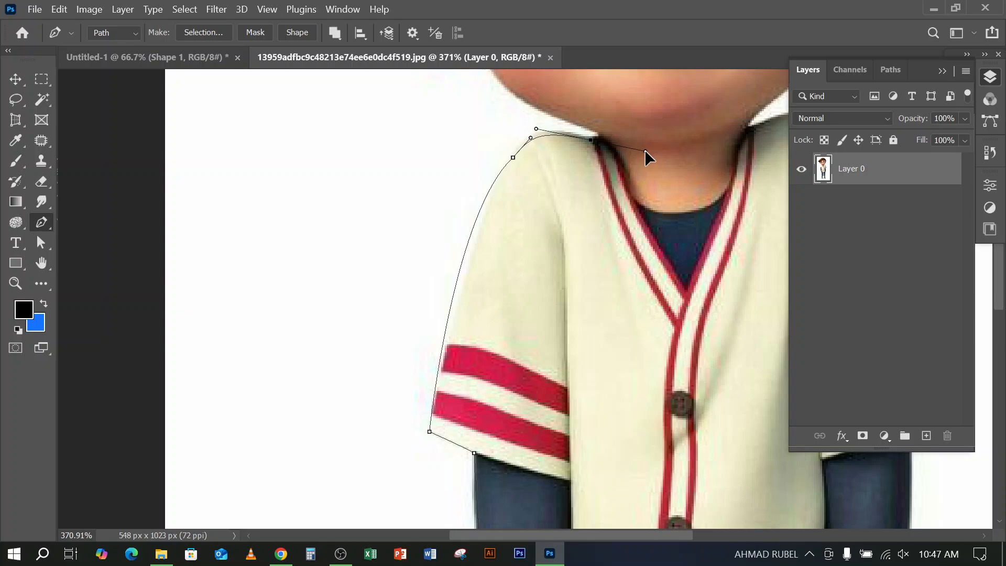
{"action": "left_click", "coordinate": [594, 140], "text": "alt"}
{"action": "scroll", "coordinate": [599, 146], "scroll_direction": "up", "scroll_amount": 5}
{"action": "scroll", "coordinate": [609, 149], "scroll_direction": "up", "scroll_amount": 1}
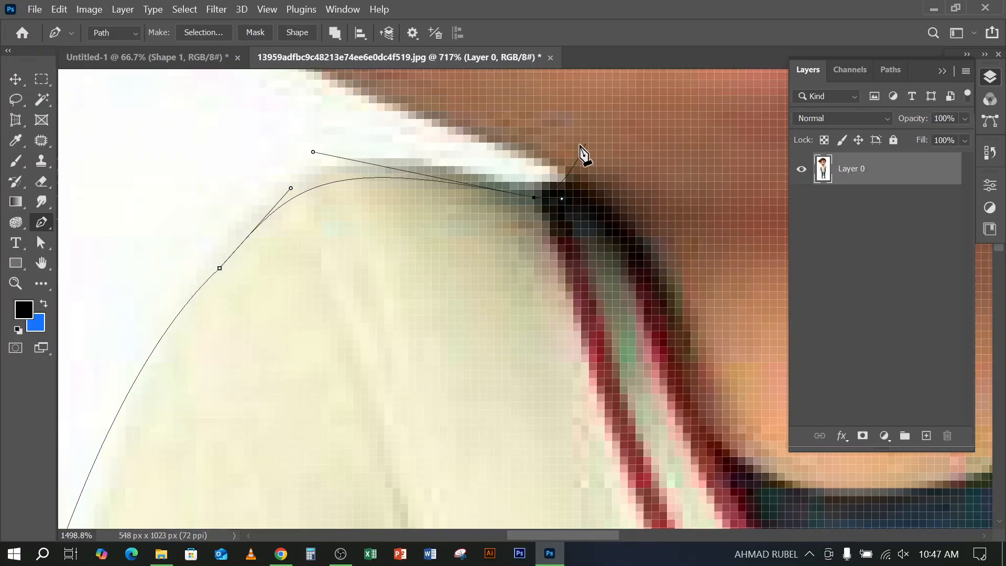
Trace the jawline from the collar to the base of the earlobe with a curved anchor and remove its outgoing handle
{"action": "scroll", "coordinate": [565, 175], "scroll_direction": "down", "scroll_amount": 4}
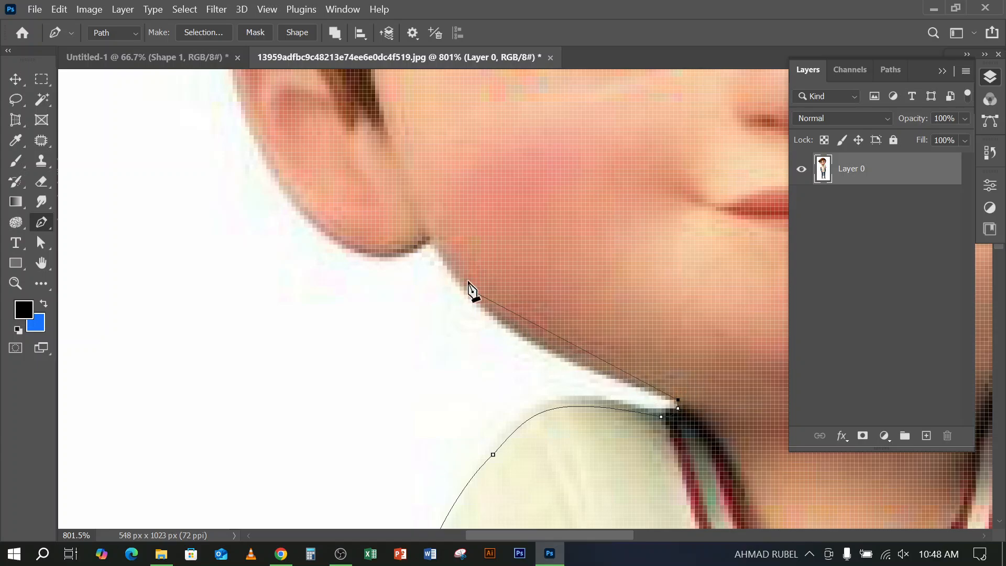
{"action": "left_click_drag", "start_coordinate": [430, 241], "coordinate": [393, 146]}
{"action": "left_click_drag", "start_coordinate": [391, 139], "coordinate": [391, 138]}
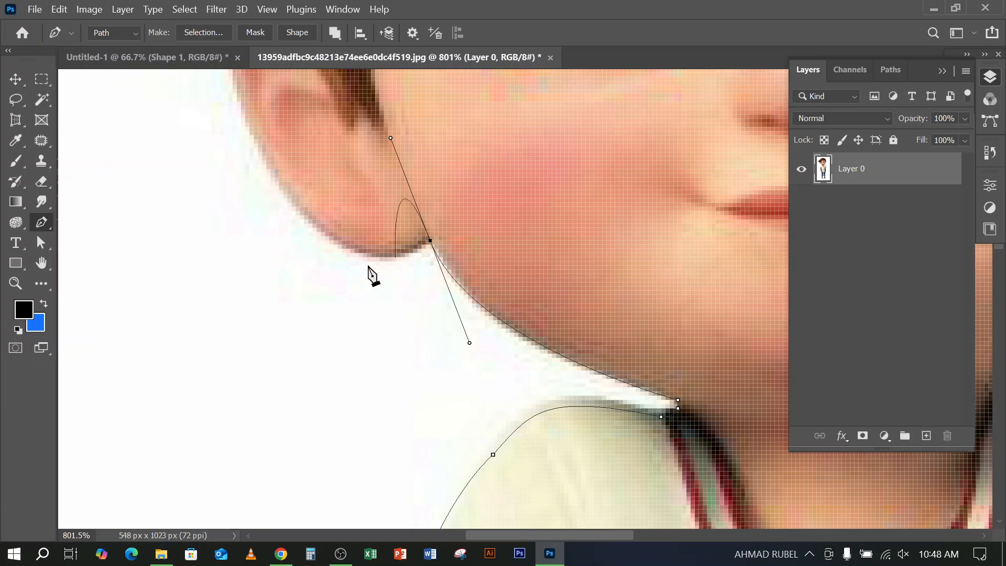
{"action": "scroll", "coordinate": [325, 309], "scroll_direction": "up", "scroll_amount": 3}
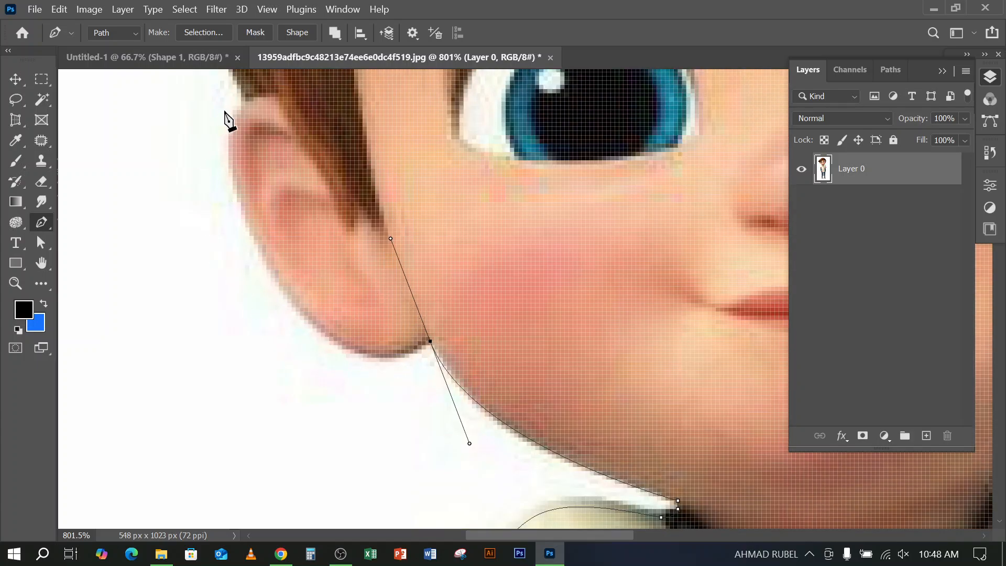
{"action": "left_click", "coordinate": [430, 343]}
{"action": "scroll", "coordinate": [314, 383], "scroll_direction": "up", "scroll_amount": 2}
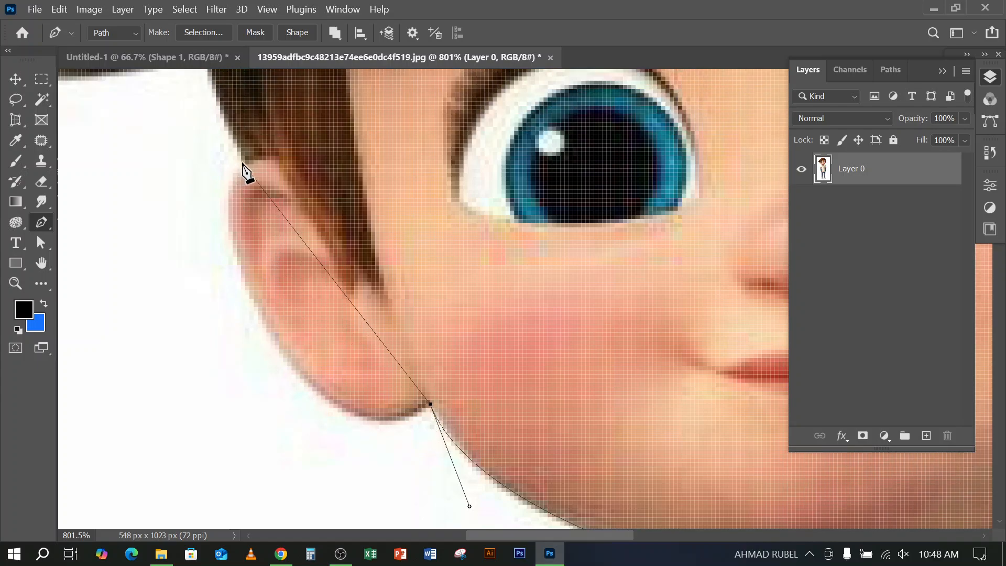
{"action": "left_click_drag", "start_coordinate": [245, 160], "coordinate": [293, 82]}
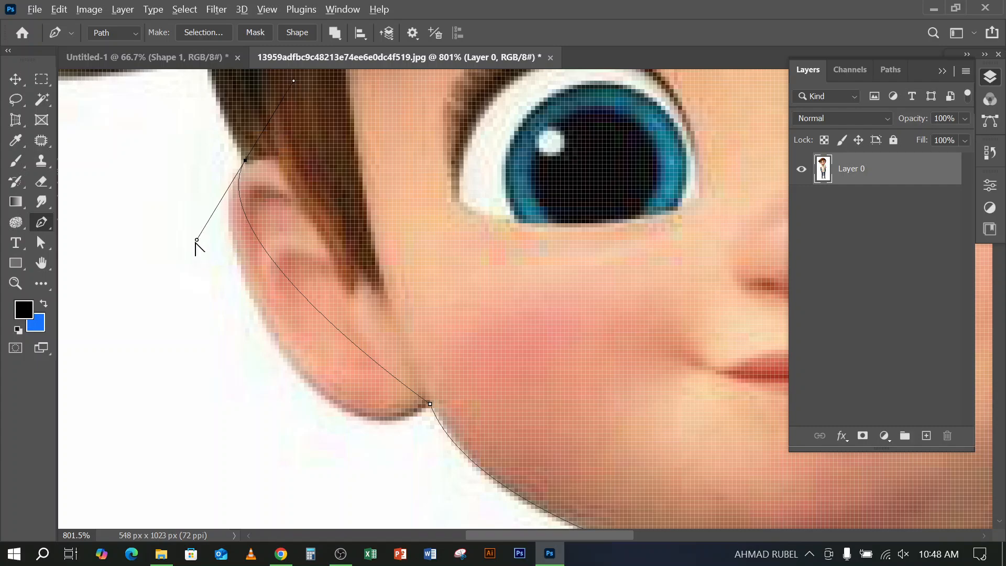
{"action": "left_click_drag", "start_coordinate": [197, 240], "coordinate": [254, 499]}
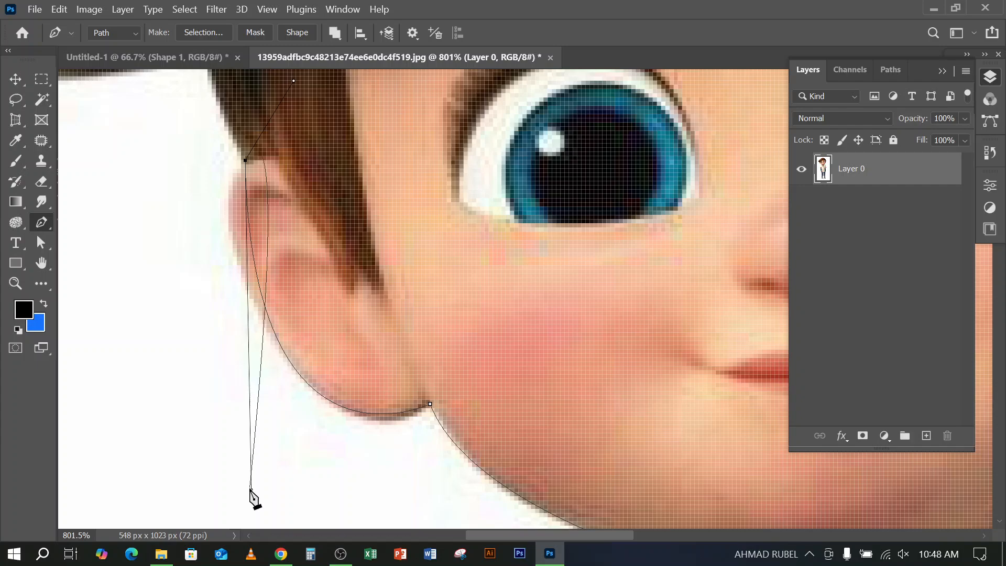
{"action": "key", "text": "ctrl+z"}
{"action": "key", "text": "ctrl+z"}
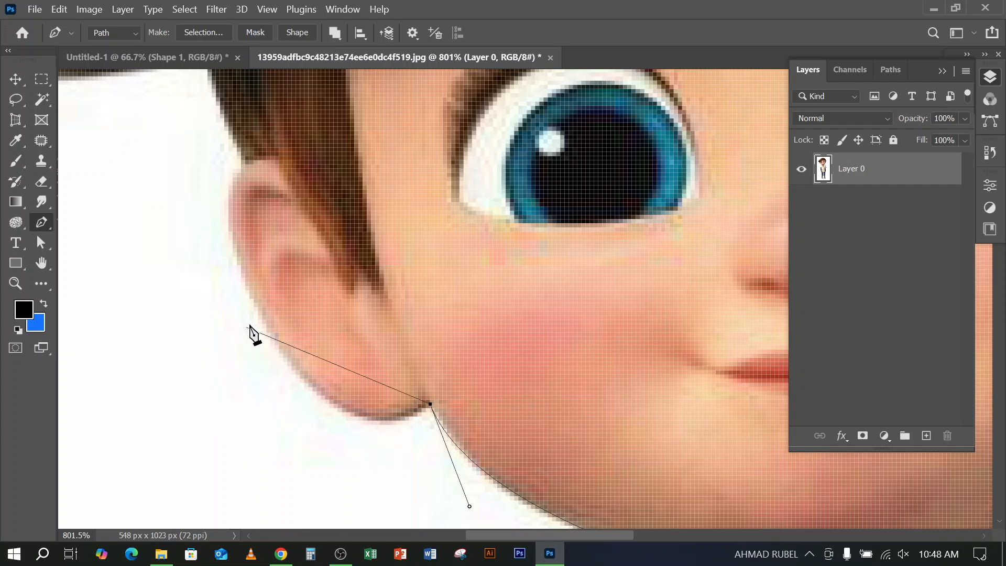
Trace the ear's outer edge with two curved anchor points, from the lobe to where the ear meets the hair
{"action": "left_click_drag", "start_coordinate": [249, 286], "coordinate": [186, 110]}
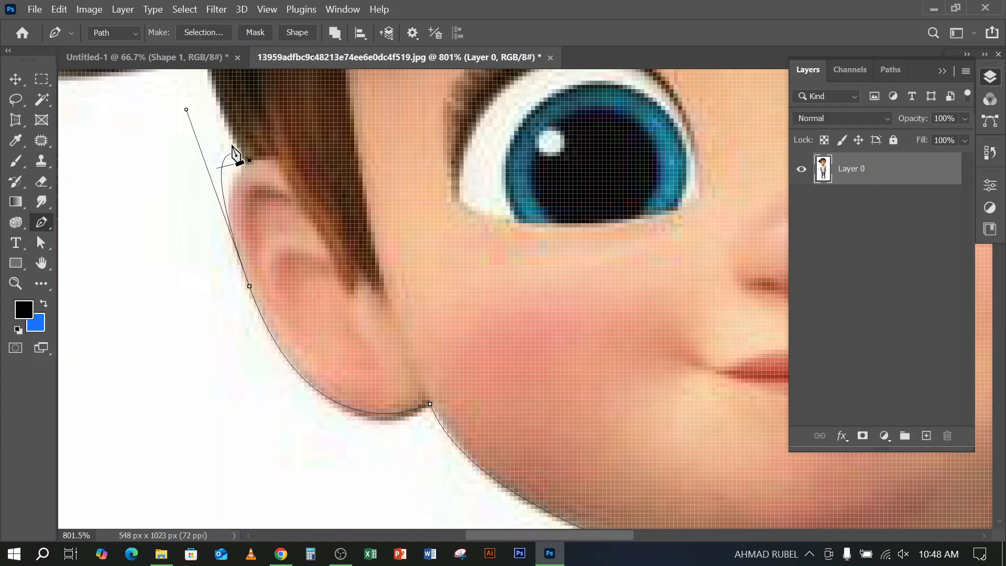
{"action": "left_click_drag", "start_coordinate": [249, 160], "coordinate": [200, 156]}
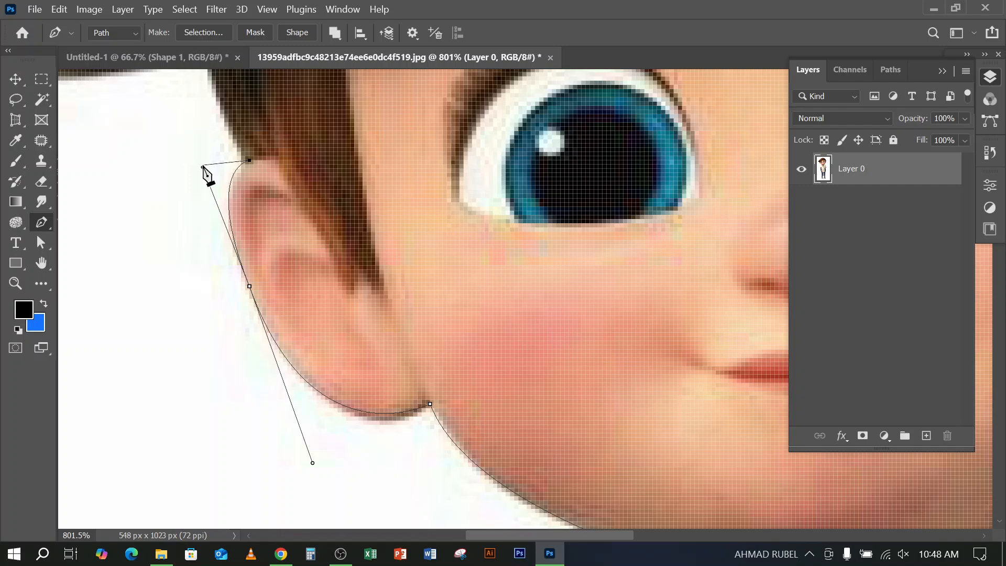
{"action": "scroll", "coordinate": [227, 292], "scroll_direction": "up", "scroll_amount": 5}
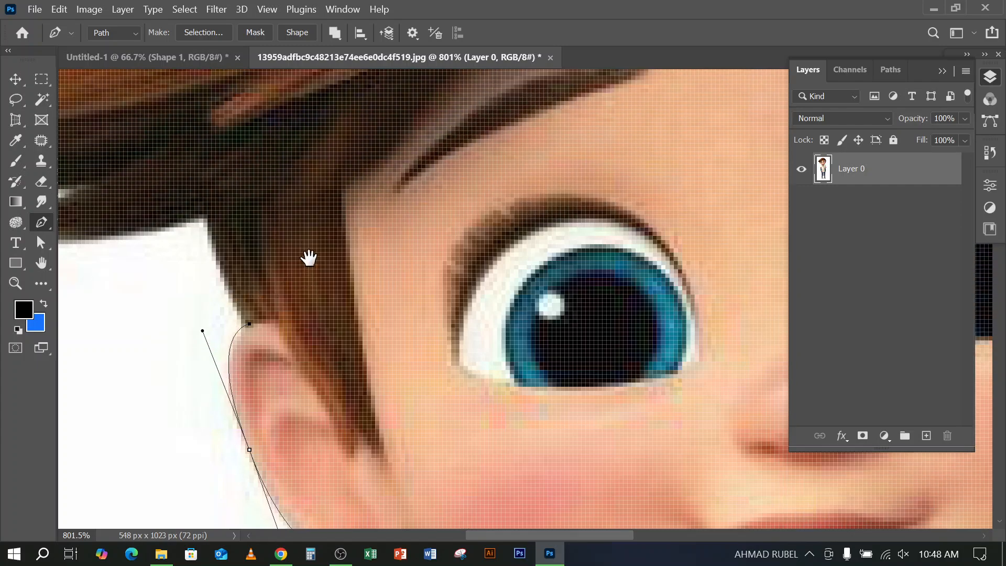
Trace the sideburn and the underside of the lowest hair tuft to its tip, adjusting the tip anchor's handles
{"action": "left_click_drag", "start_coordinate": [309, 258], "coordinate": [524, 298]}
{"action": "left_click_drag", "start_coordinate": [419, 371], "coordinate": [426, 260]}
{"action": "left_click_drag", "start_coordinate": [373, 287], "coordinate": [539, 332]}
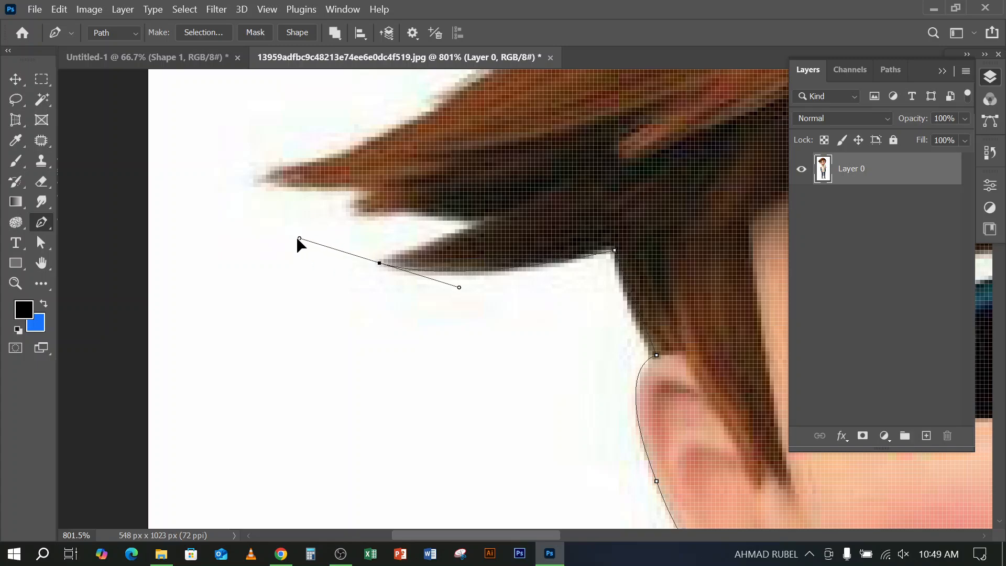
{"action": "left_click_drag", "start_coordinate": [297, 239], "coordinate": [340, 242]}
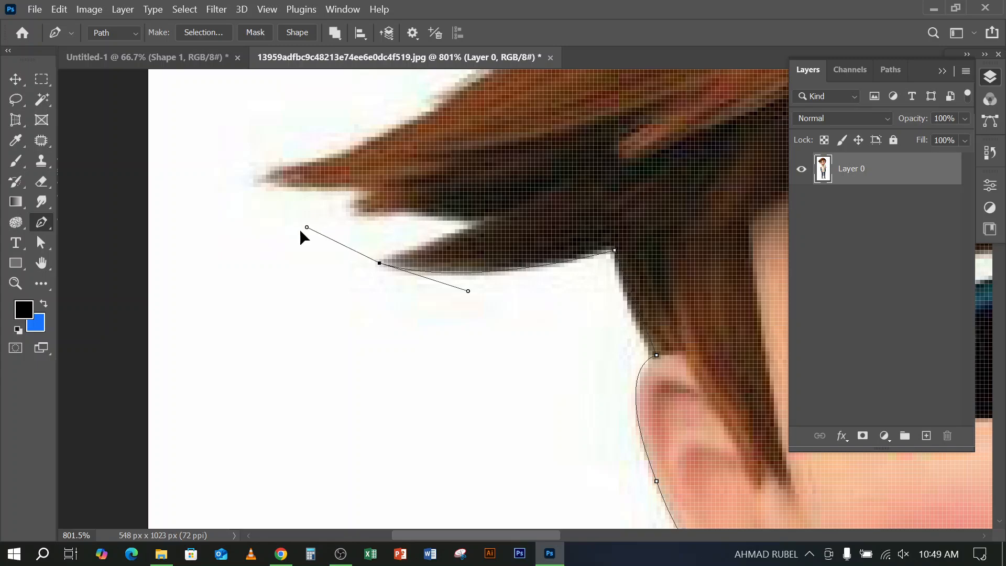
{"action": "left_click_drag", "start_coordinate": [441, 233], "coordinate": [448, 243]}
{"action": "left_click_drag", "start_coordinate": [364, 256], "coordinate": [411, 241]}
{"action": "left_click_drag", "start_coordinate": [414, 253], "coordinate": [439, 244]}
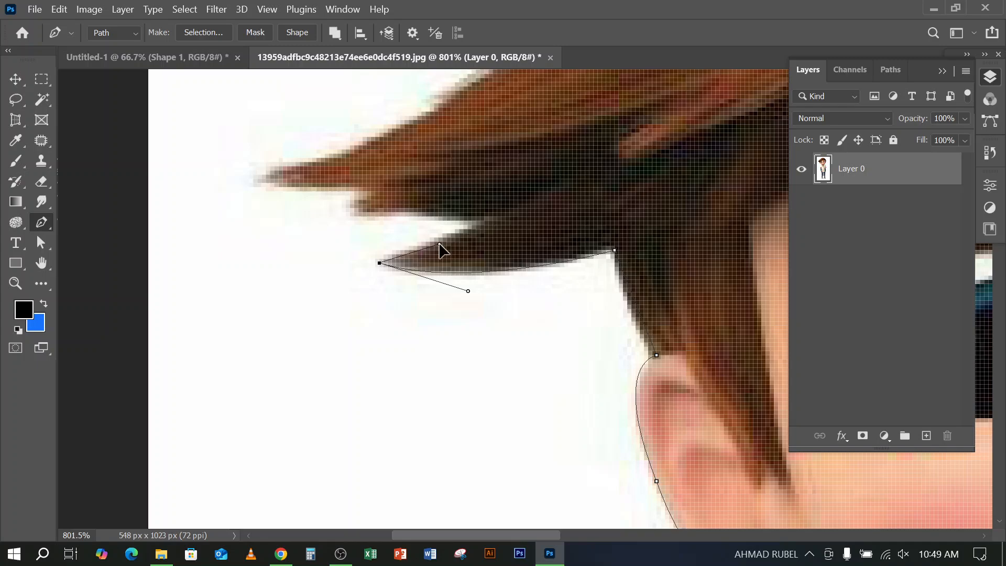
Outline the jagged side hair with corner anchors at both notches, the middle tuft's tip and the longest tuft's tip
{"action": "left_click", "coordinate": [492, 220]}
{"action": "left_click", "coordinate": [350, 212]}
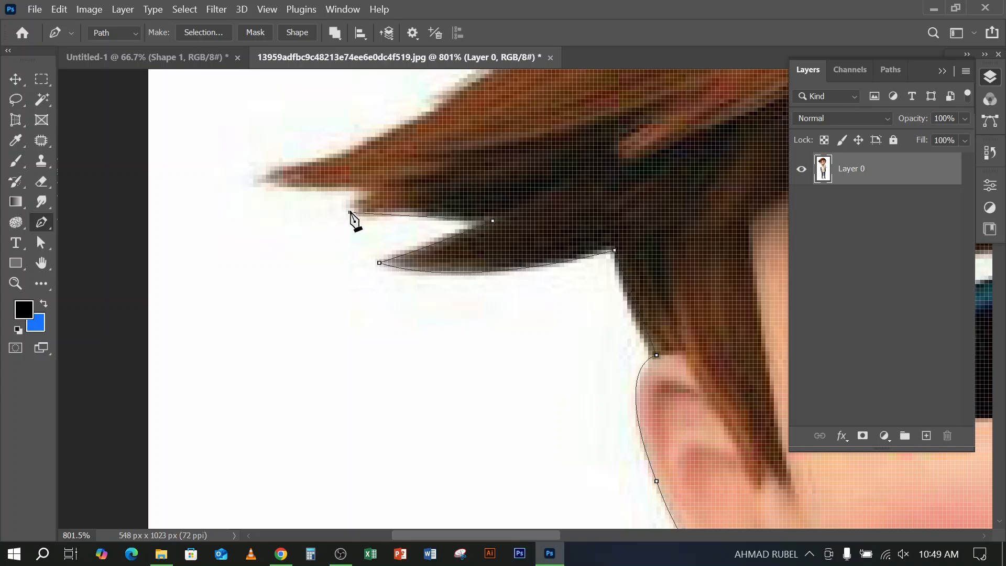
{"action": "left_click", "coordinate": [379, 191]}
{"action": "left_click", "coordinate": [253, 182]}
Curve the path up the longest tuft's upper edge to the notch below the small stray lock and out to its tip
{"action": "scroll", "coordinate": [294, 239], "scroll_direction": "up", "scroll_amount": 3}
{"action": "left_click_drag", "start_coordinate": [433, 257], "coordinate": [411, 366]}
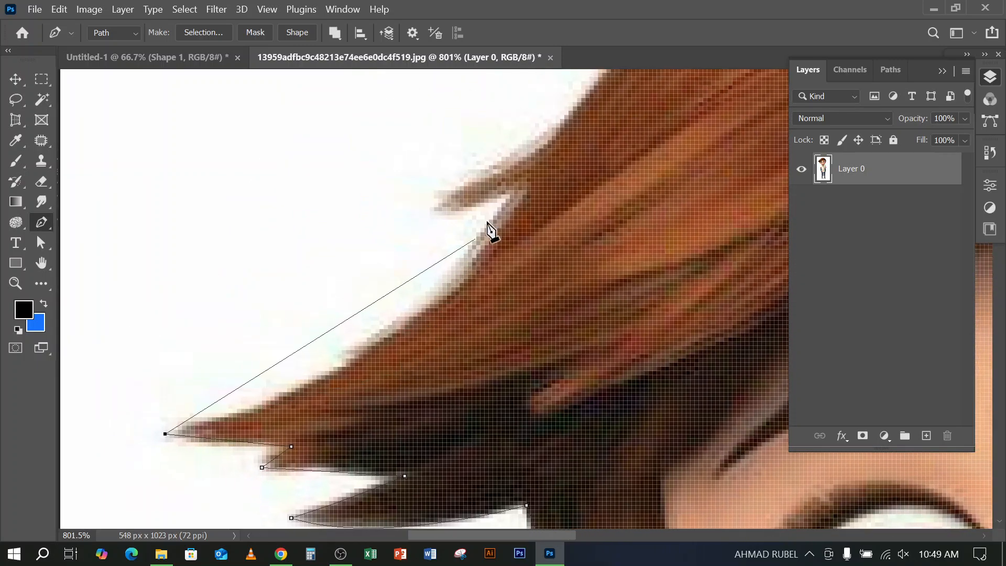
{"action": "left_click_drag", "start_coordinate": [515, 204], "coordinate": [588, 190]}
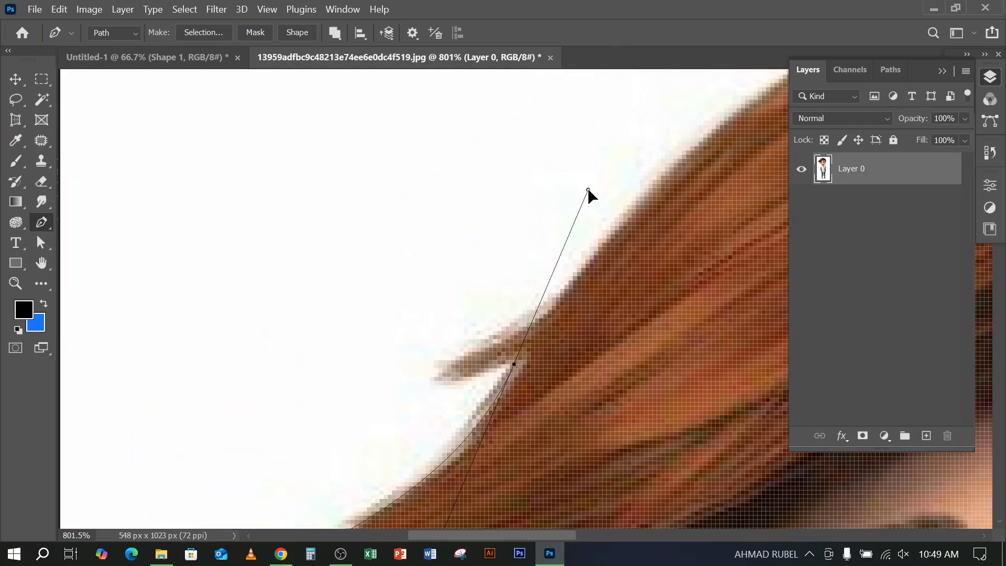
{"action": "scroll", "coordinate": [548, 353], "scroll_direction": "down", "scroll_amount": 5}
{"action": "scroll", "coordinate": [542, 353], "scroll_direction": "up", "scroll_amount": 3}
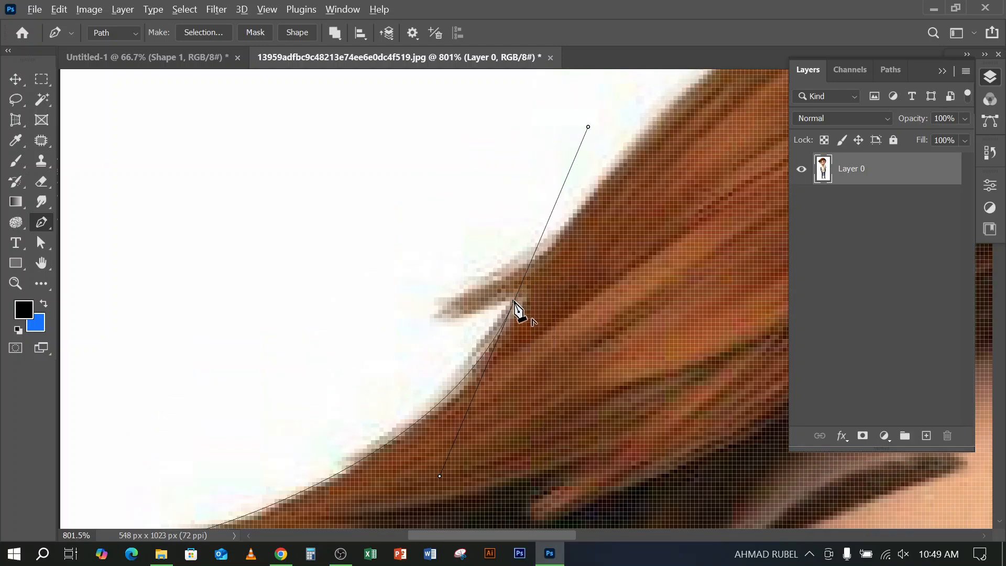
{"action": "left_click", "coordinate": [514, 302]}
{"action": "left_click", "coordinate": [434, 314]}
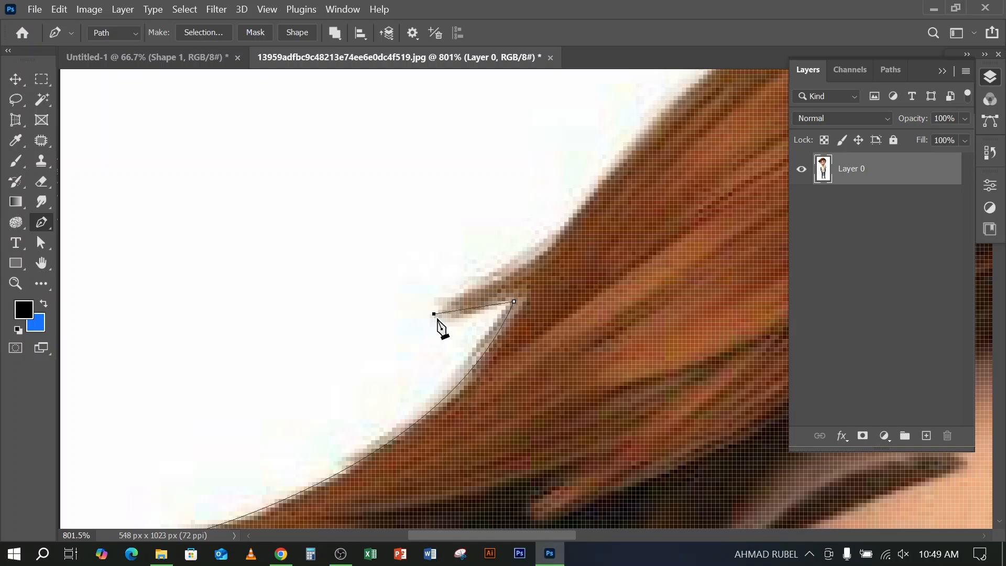
Trace from the stray lock's tip over the crown with curved anchors to the notch where the back hair begins
{"action": "left_click_drag", "start_coordinate": [592, 288], "coordinate": [288, 413]}
{"action": "left_click_drag", "start_coordinate": [301, 309], "coordinate": [320, 284]}
{"action": "key", "text": "ctrl+z"}
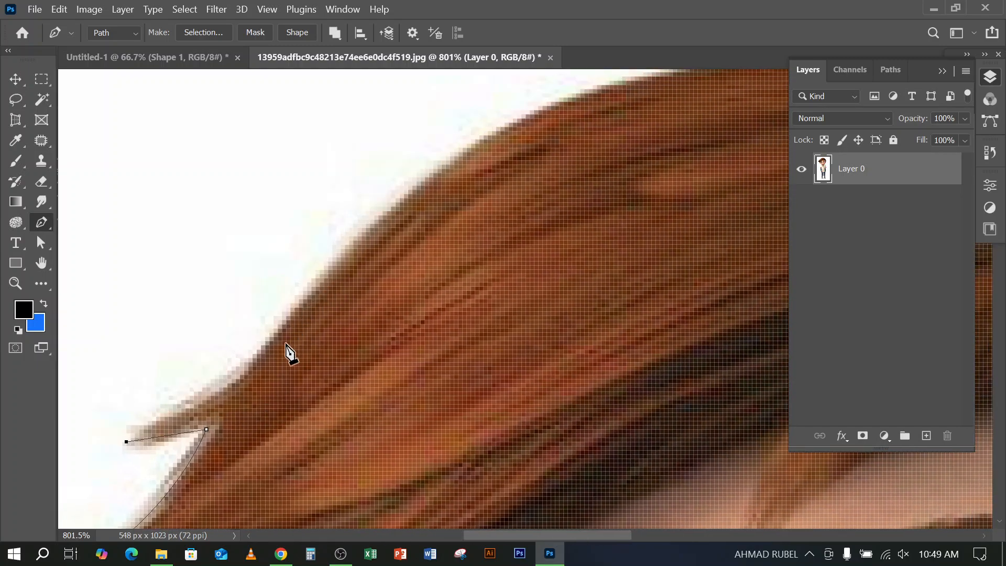
{"action": "left_click_drag", "start_coordinate": [282, 328], "coordinate": [308, 271]}
{"action": "left_click_drag", "start_coordinate": [534, 113], "coordinate": [570, 106]}
{"action": "left_click_drag", "start_coordinate": [612, 248], "coordinate": [300, 313]}
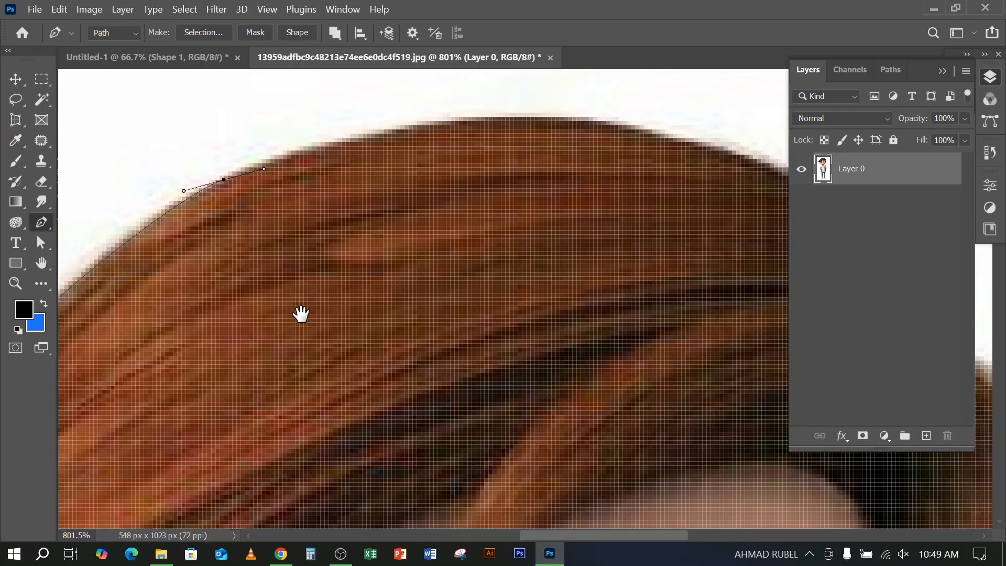
{"action": "left_click_drag", "start_coordinate": [598, 121], "coordinate": [743, 147]}
{"action": "left_click_drag", "start_coordinate": [689, 241], "coordinate": [342, 225]}
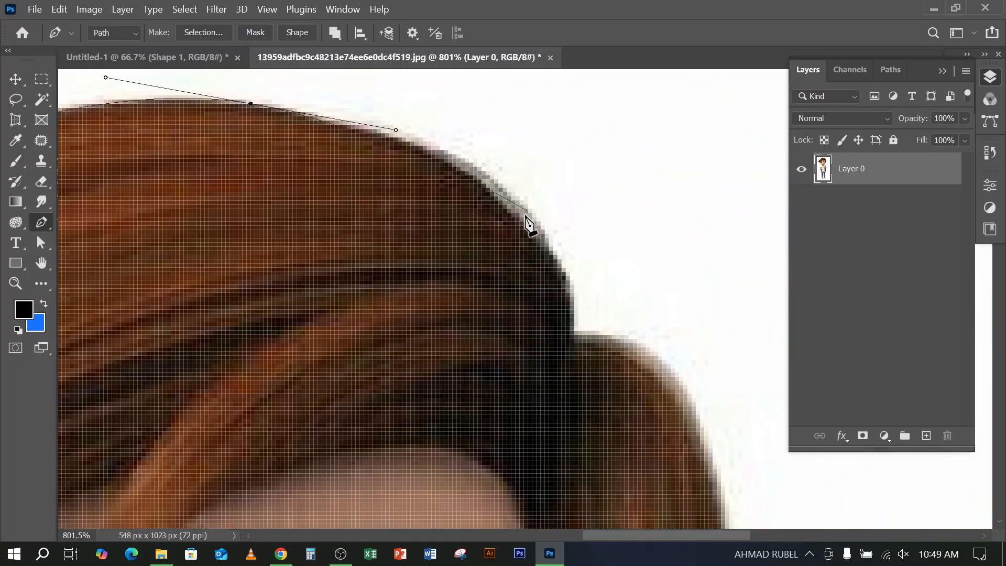
{"action": "left_click_drag", "start_coordinate": [524, 216], "coordinate": [586, 280]}
{"action": "left_click", "coordinate": [574, 336]}
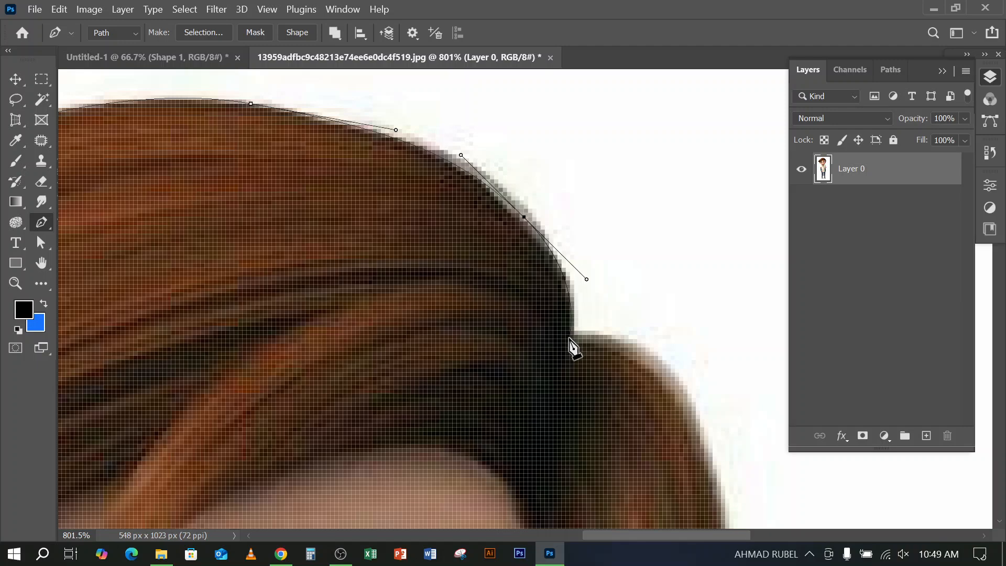
Trace the outer edge of the back hair down to the top of the second ear with curved anchors
{"action": "left_click_drag", "start_coordinate": [572, 347], "coordinate": [458, 218]}
{"action": "left_click_drag", "start_coordinate": [477, 275], "coordinate": [487, 440]}
{"action": "scroll", "coordinate": [487, 461], "scroll_direction": "down", "scroll_amount": 5}
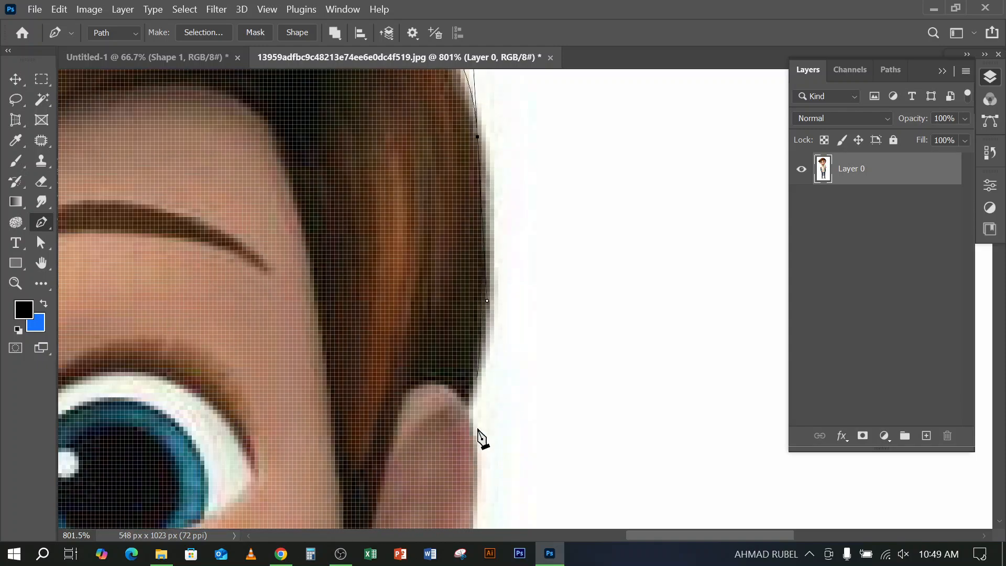
{"action": "left_click_drag", "start_coordinate": [469, 386], "coordinate": [456, 427]}
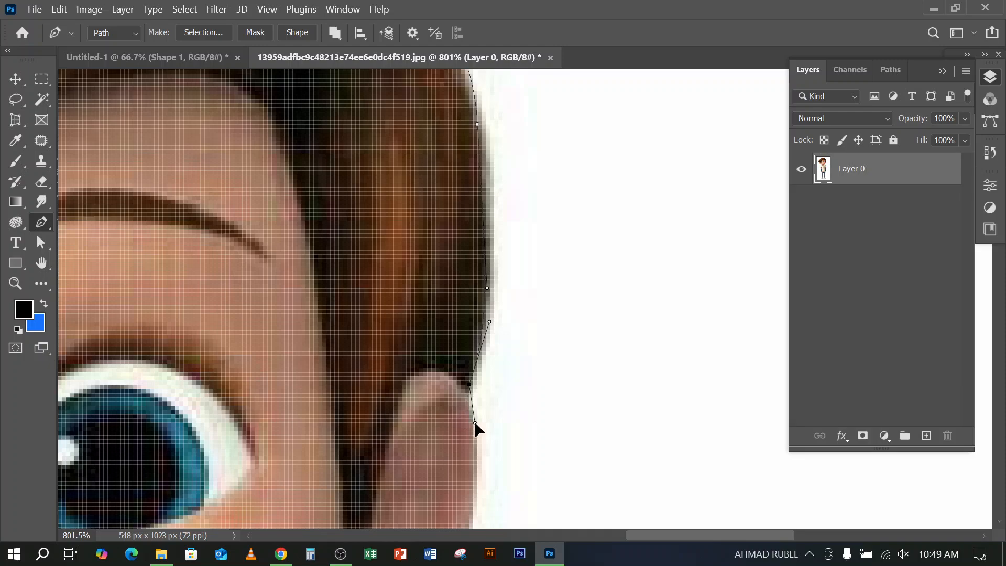
Trace the second ear's outer edge and lobe to the jaw, directing the last anchor's outgoing handle along the jawline
{"action": "scroll", "coordinate": [476, 429], "scroll_direction": "down", "scroll_amount": 4}
{"action": "left_click_drag", "start_coordinate": [476, 429], "coordinate": [651, 229]}
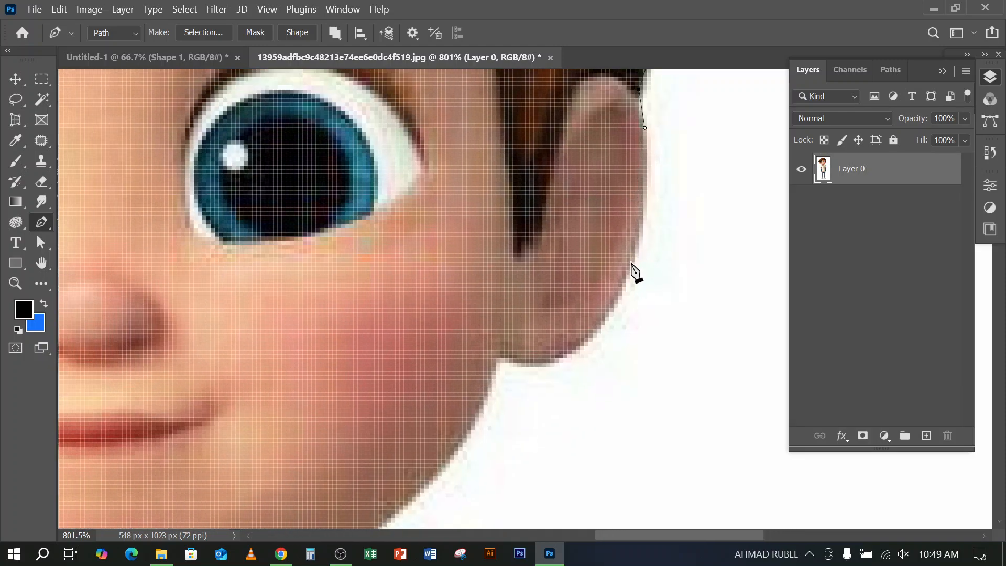
{"action": "left_click_drag", "start_coordinate": [630, 266], "coordinate": [611, 310]}
{"action": "left_click_drag", "start_coordinate": [487, 354], "coordinate": [487, 391]}
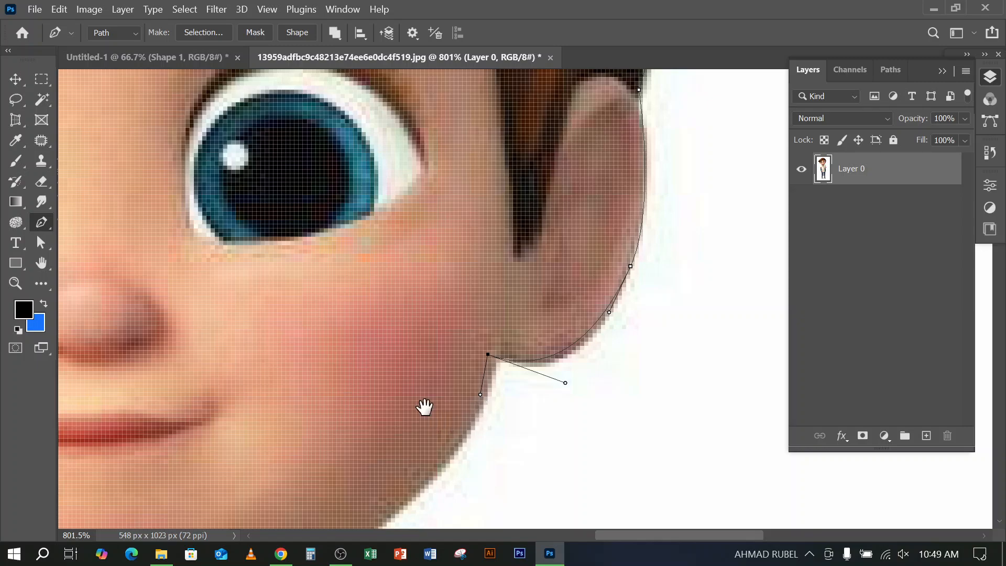
Trace the jawline from the second ear down to the neck and place an anchor at the shirt collar
{"action": "left_click_drag", "start_coordinate": [425, 407], "coordinate": [599, 173]}
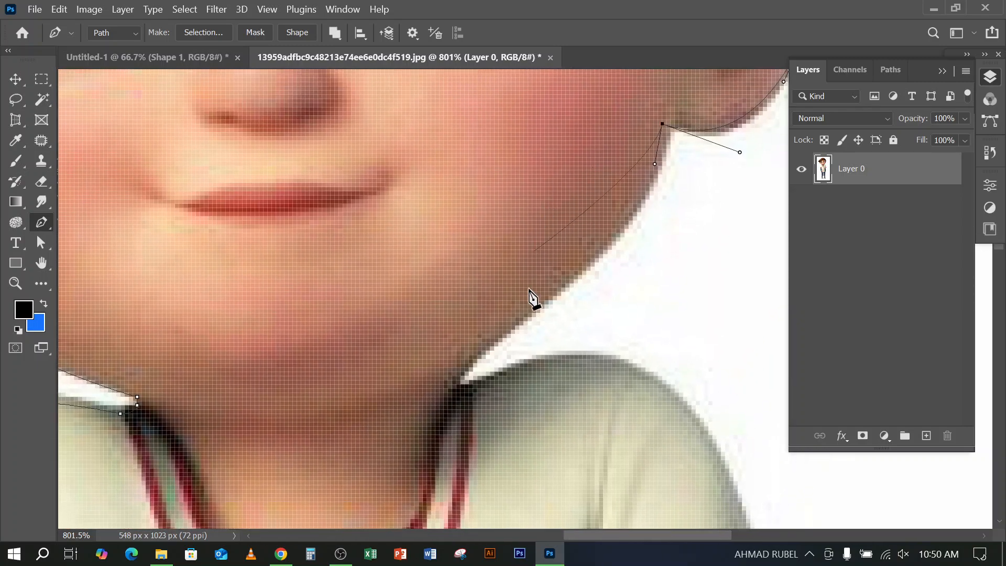
{"action": "left_click_drag", "start_coordinate": [473, 355], "coordinate": [431, 398]}
{"action": "left_click", "coordinate": [460, 387]}
Trace over the second shoulder and down the striped sleeve, around its outer hem corner to the dark sleeve
{"action": "left_click_drag", "start_coordinate": [533, 443], "coordinate": [360, 252]}
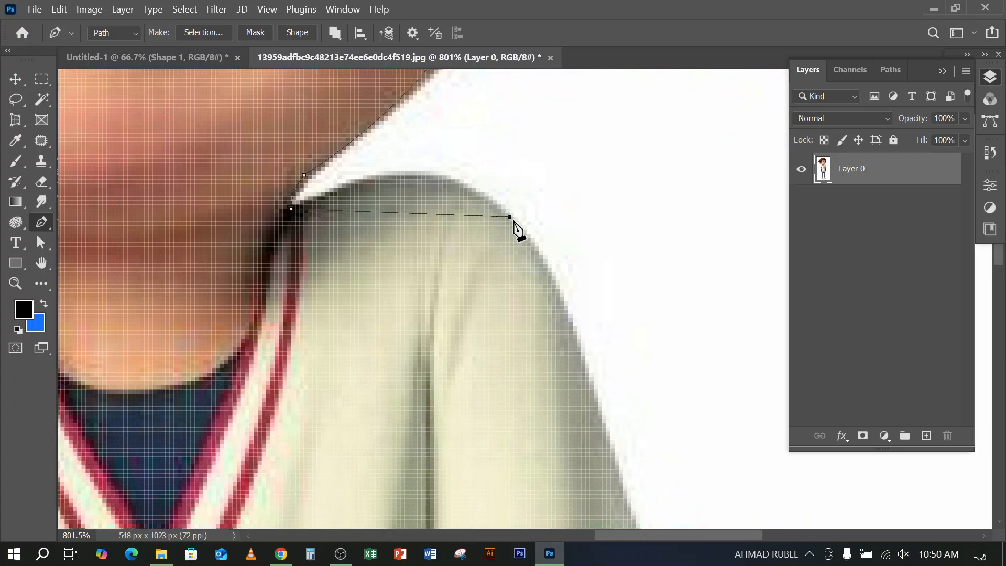
{"action": "left_click_drag", "start_coordinate": [510, 216], "coordinate": [581, 297]}
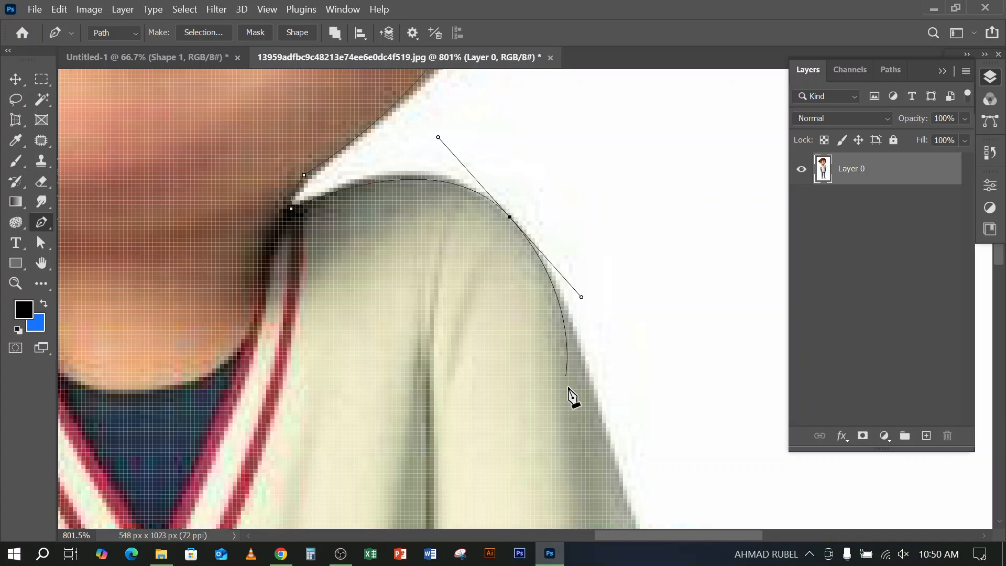
{"action": "left_click", "coordinate": [607, 455]}
{"action": "left_click_drag", "start_coordinate": [584, 454], "coordinate": [301, 142]}
{"action": "scroll", "coordinate": [377, 265], "scroll_direction": "down", "scroll_amount": 3}
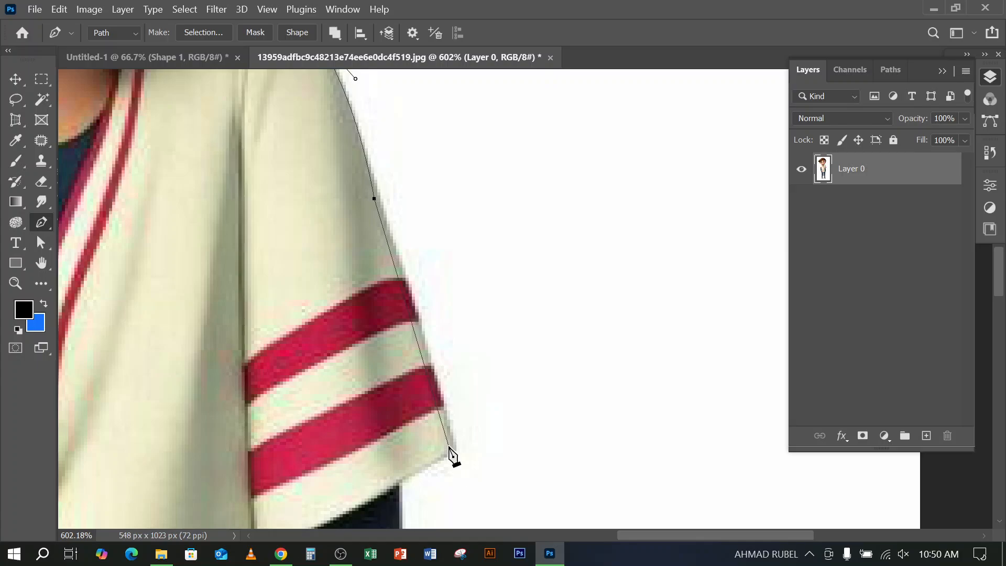
{"action": "left_click", "coordinate": [453, 445]}
{"action": "left_click", "coordinate": [396, 479]}
Extend the path down the second dark sleeve, around its cuff and along the wrist to the jeans pocket
{"action": "scroll", "coordinate": [396, 480], "scroll_direction": "down", "scroll_amount": 2}
{"action": "scroll", "coordinate": [397, 487], "scroll_direction": "down", "scroll_amount": 3}
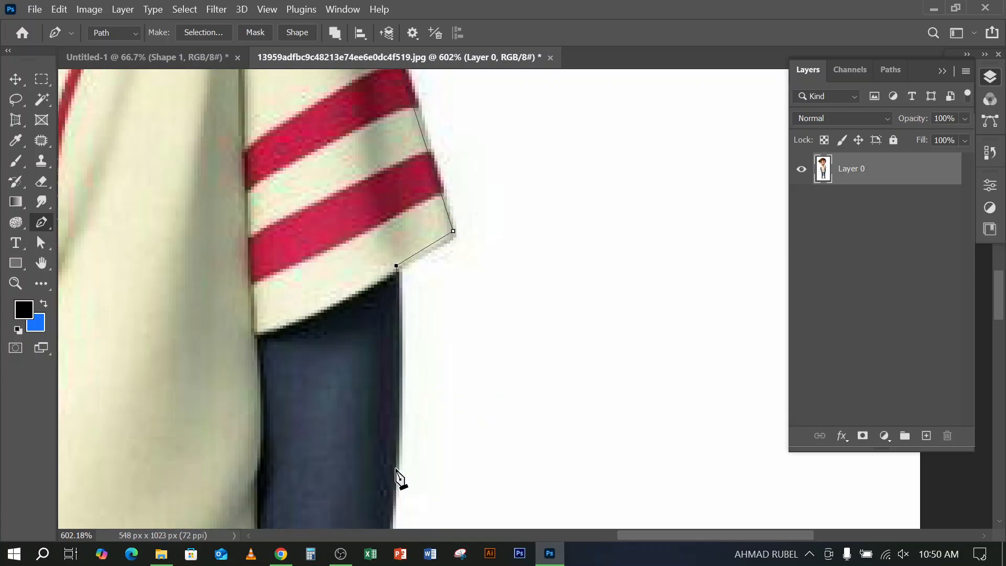
{"action": "scroll", "coordinate": [398, 477], "scroll_direction": "down", "scroll_amount": 3}
{"action": "left_click_drag", "start_coordinate": [394, 415], "coordinate": [668, 202]}
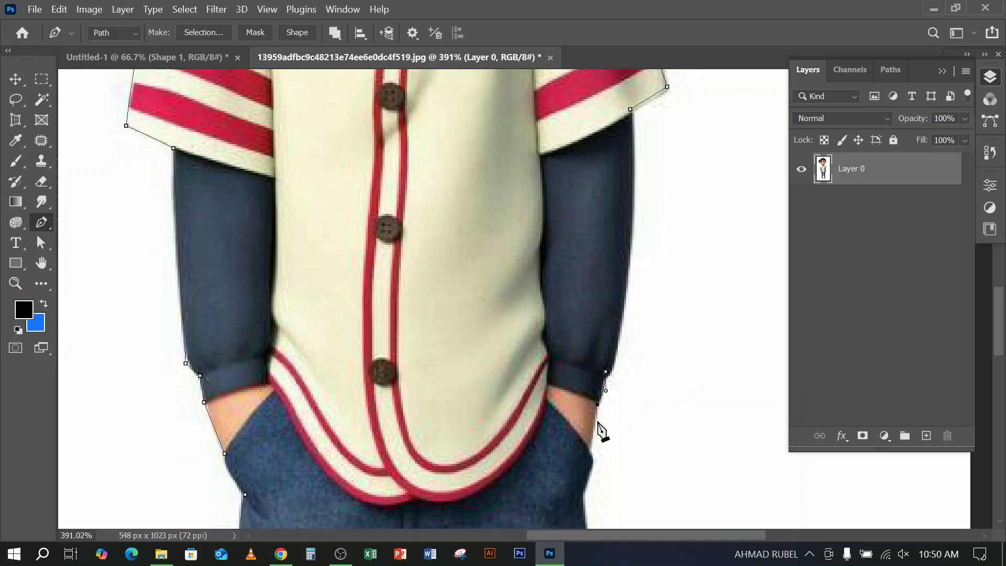
{"action": "scroll", "coordinate": [601, 430], "scroll_direction": "down", "scroll_amount": 3}
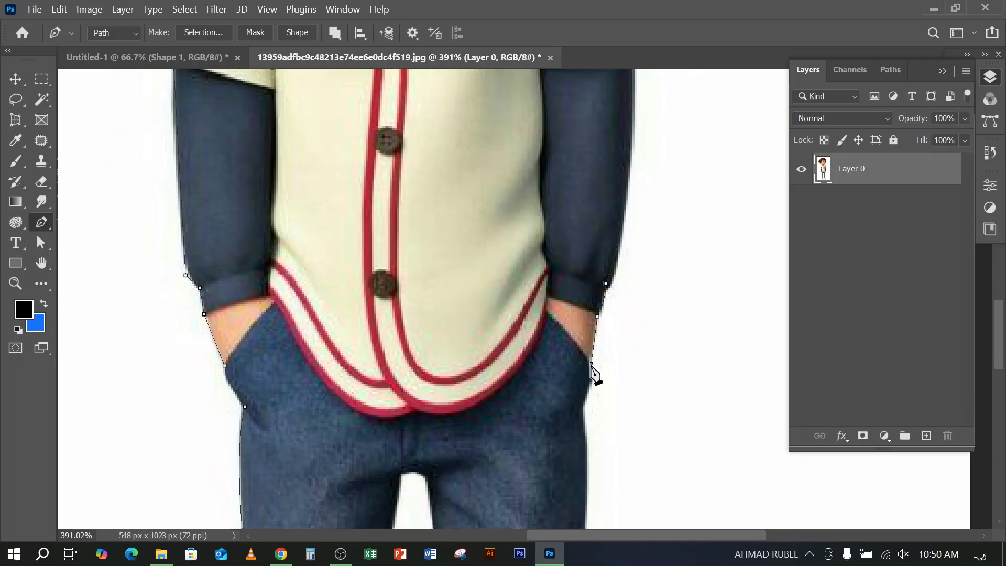
Continue the path from the pocket down the outer edge of the second jeans leg to the fold above its turned-up cuff
{"action": "scroll", "coordinate": [583, 409], "scroll_direction": "down", "scroll_amount": 8}
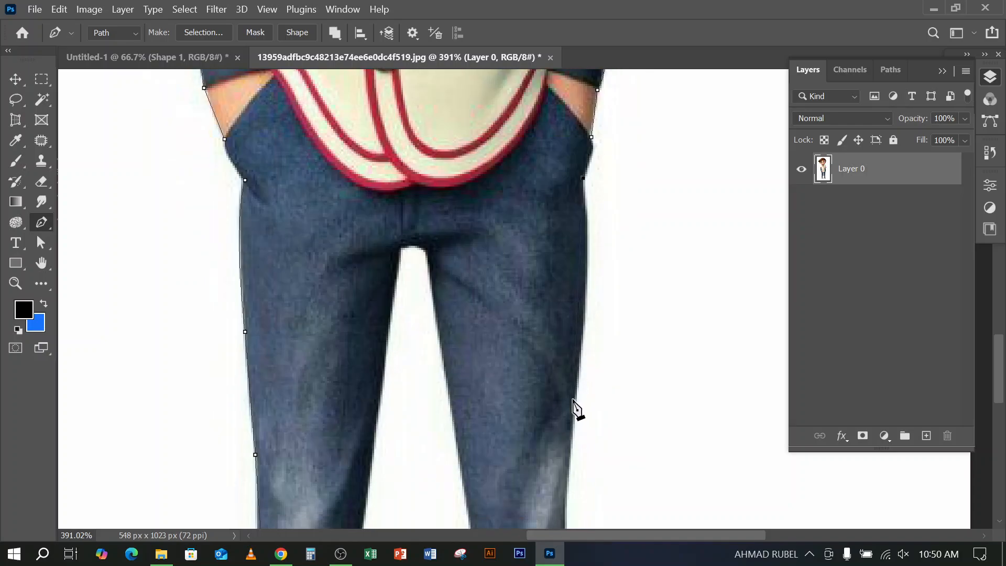
{"action": "left_click_drag", "start_coordinate": [560, 468], "coordinate": [566, 494]}
{"action": "scroll", "coordinate": [566, 492], "scroll_direction": "down", "scroll_amount": 6}
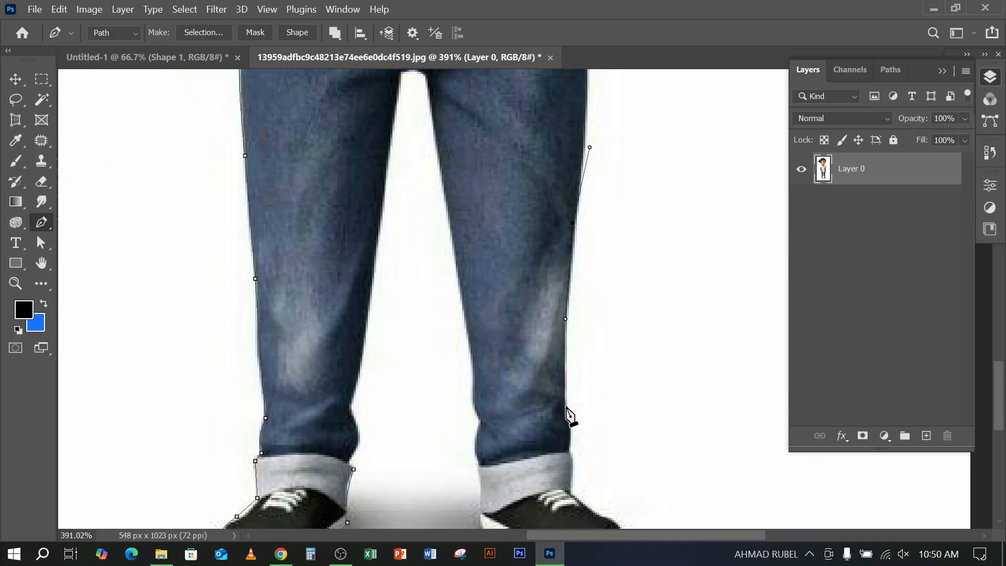
{"action": "left_click", "coordinate": [567, 402]}
{"action": "scroll", "coordinate": [568, 411], "scroll_direction": "down", "scroll_amount": 3}
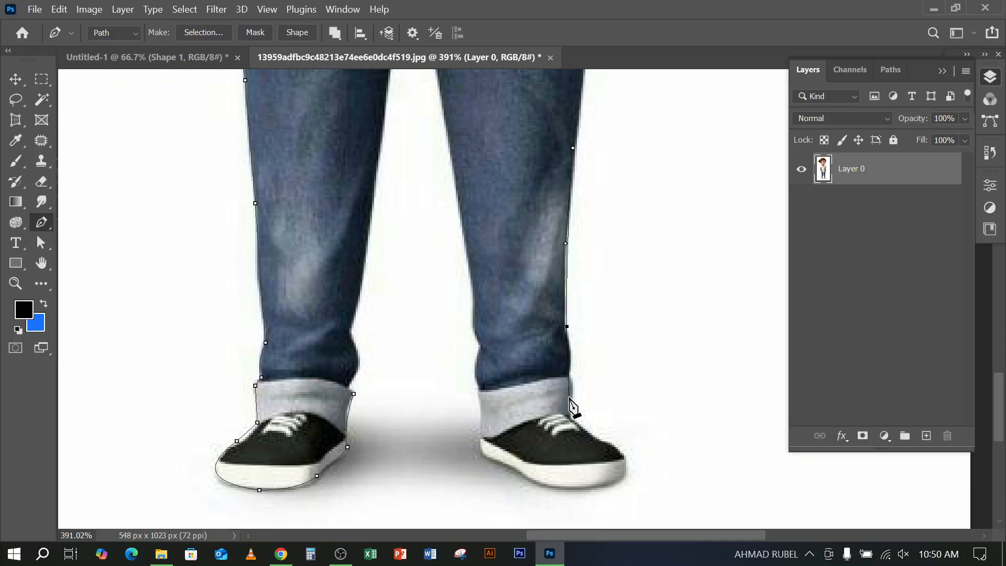
Trace the outer edge of the second leg's lower fold and turned-up cuff down to the shoe laces
{"action": "scroll", "coordinate": [572, 390], "scroll_direction": "up", "scroll_amount": 4}
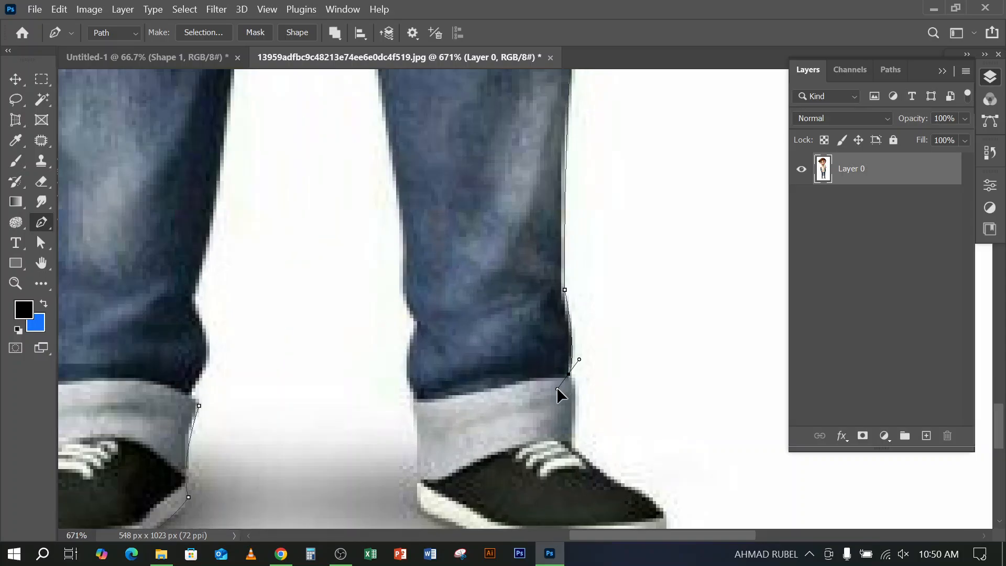
{"action": "left_click_drag", "start_coordinate": [571, 403], "coordinate": [600, 466]}
{"action": "scroll", "coordinate": [582, 443], "scroll_direction": "up", "scroll_amount": 3}
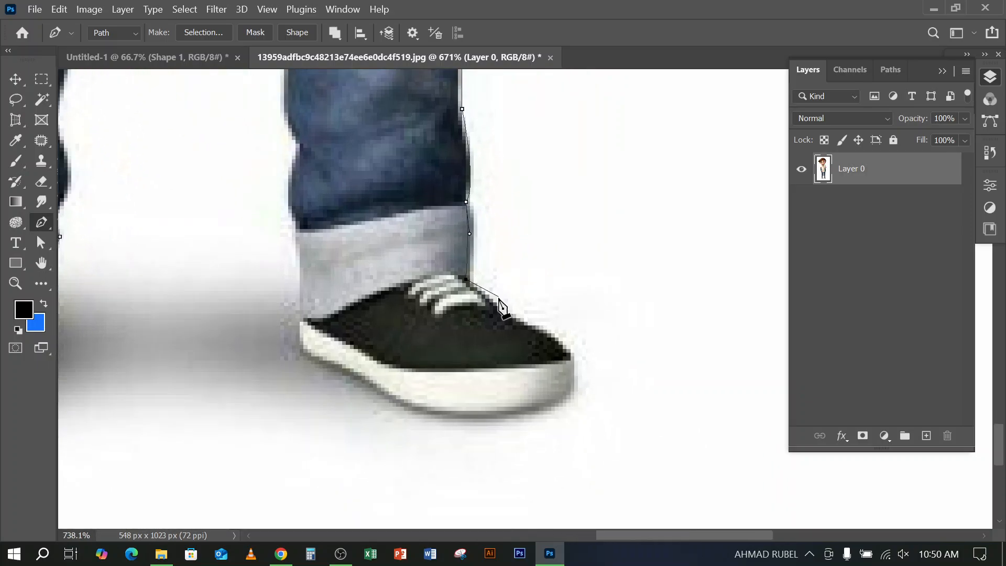
Trace over the second shoe's toe and around its white sole with curved anchors
{"action": "left_click_drag", "start_coordinate": [569, 354], "coordinate": [585, 222]}
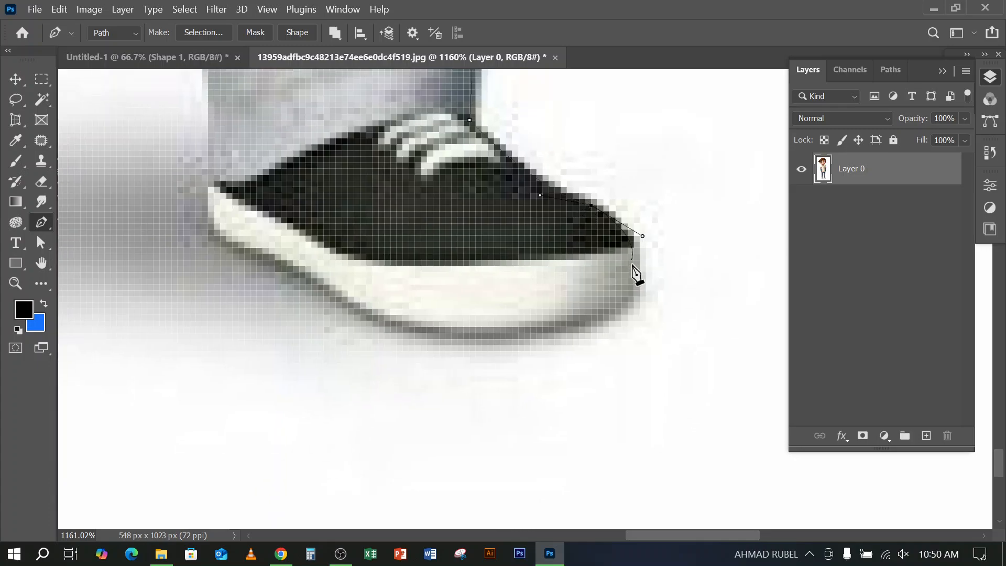
{"action": "left_click_drag", "start_coordinate": [639, 285], "coordinate": [635, 305]}
{"action": "left_click_drag", "start_coordinate": [434, 327], "coordinate": [318, 306]}
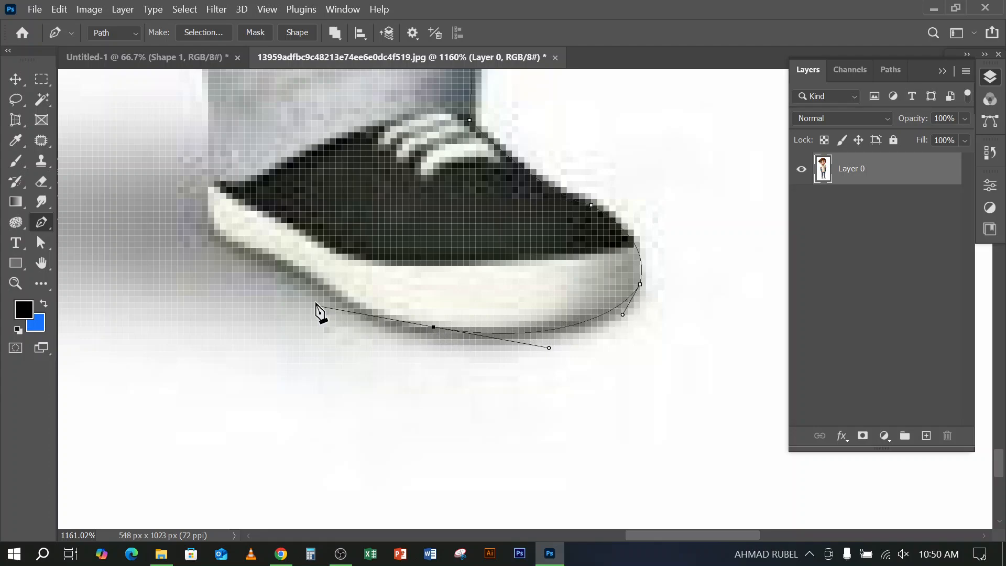
Extend the path along the rest of the second shoe's sole to the heel and up the cuff's inner edge
{"action": "left_click", "coordinate": [306, 266]}
{"action": "left_click_drag", "start_coordinate": [289, 246], "coordinate": [526, 290]}
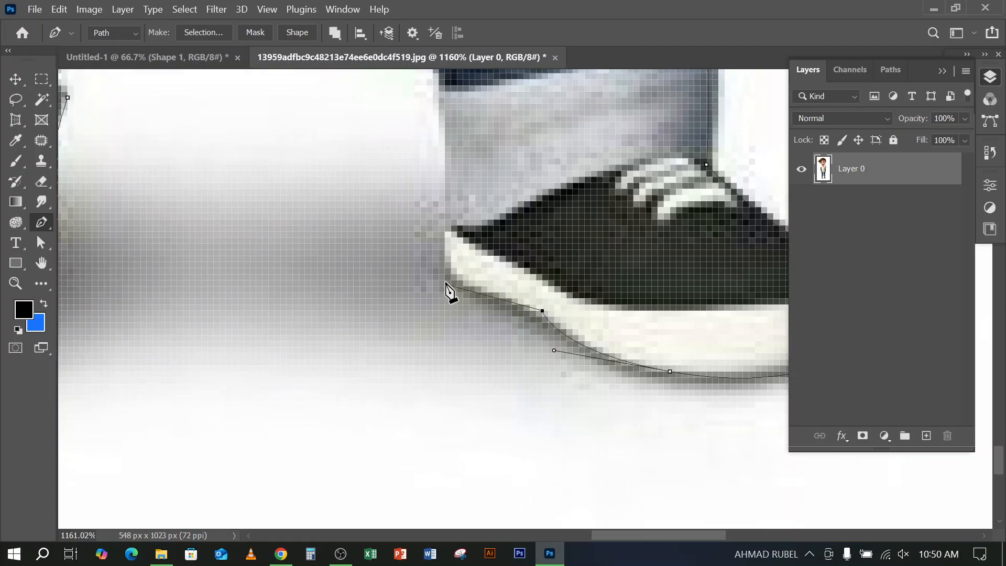
{"action": "left_click", "coordinate": [451, 273]}
{"action": "scroll", "coordinate": [461, 243], "scroll_direction": "down", "scroll_amount": 5}
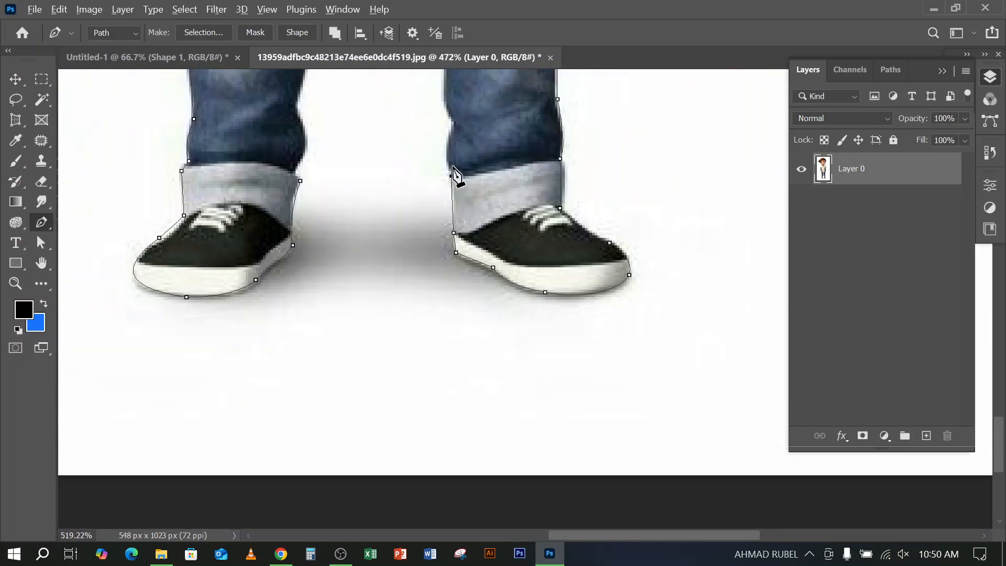
Trace the inner fold of the second jeans leg just above the cuff with a curved anchor and corner anchor
{"action": "scroll", "coordinate": [455, 175], "scroll_direction": "up", "scroll_amount": 1}
{"action": "scroll", "coordinate": [457, 199], "scroll_direction": "up", "scroll_amount": 1}
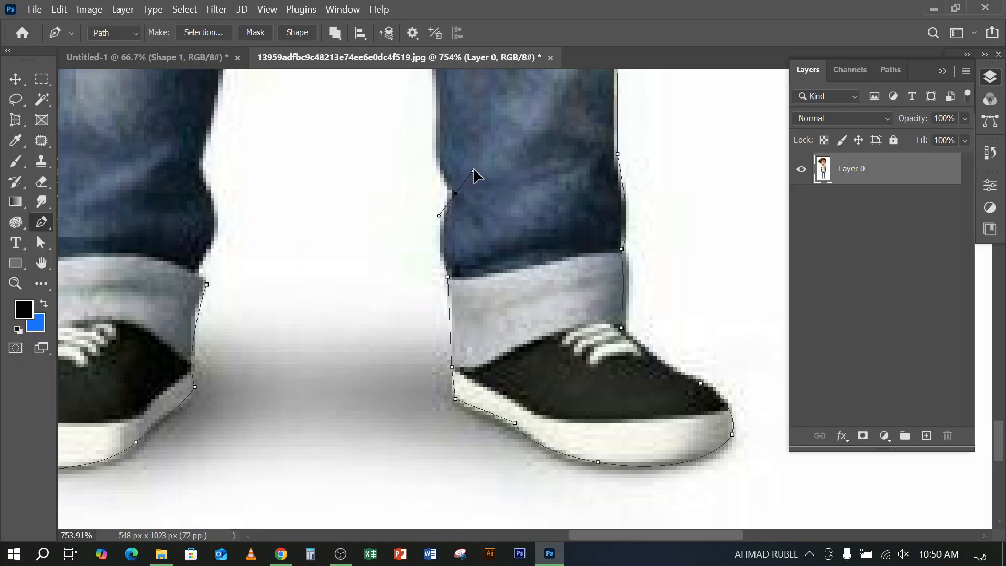
{"action": "left_click_drag", "start_coordinate": [455, 193], "coordinate": [475, 162]}
{"action": "left_click", "coordinate": [450, 191], "text": "alt"}
{"action": "left_click", "coordinate": [439, 169]}
{"action": "scroll", "coordinate": [453, 226], "scroll_direction": "up", "scroll_amount": 3}
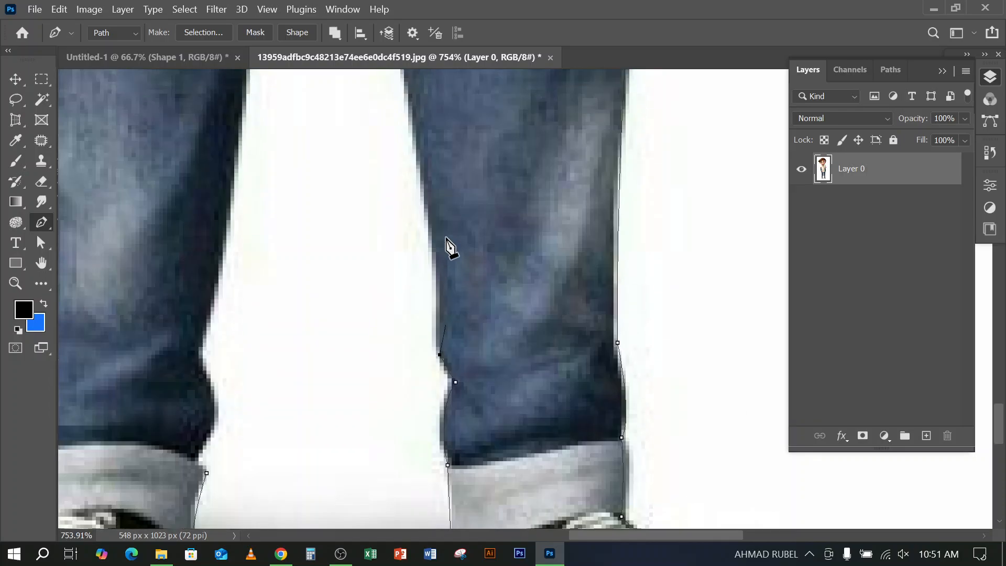
Trace up the inner edge of the second jeans leg to the crotch and place an anchor at its corner
{"action": "scroll", "coordinate": [430, 207], "scroll_direction": "down", "scroll_amount": 4}
{"action": "scroll", "coordinate": [539, 293], "scroll_direction": "up", "scroll_amount": 3}
{"action": "scroll", "coordinate": [539, 294], "scroll_direction": "left", "scroll_amount": 2}
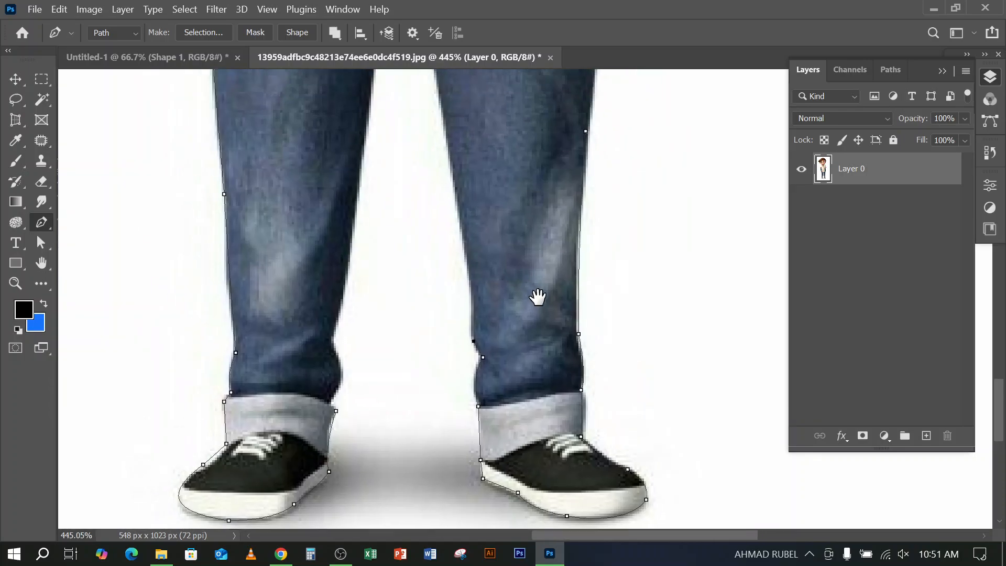
{"action": "left_click", "coordinate": [493, 221]}
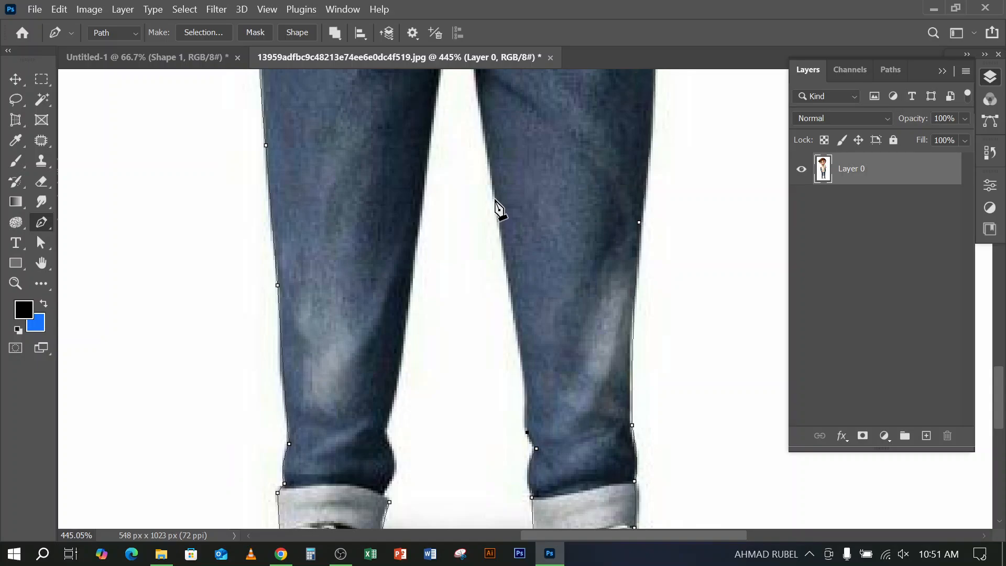
{"action": "left_click_drag", "start_coordinate": [500, 194], "coordinate": [485, 166]}
{"action": "scroll", "coordinate": [494, 179], "scroll_direction": "up", "scroll_amount": 2}
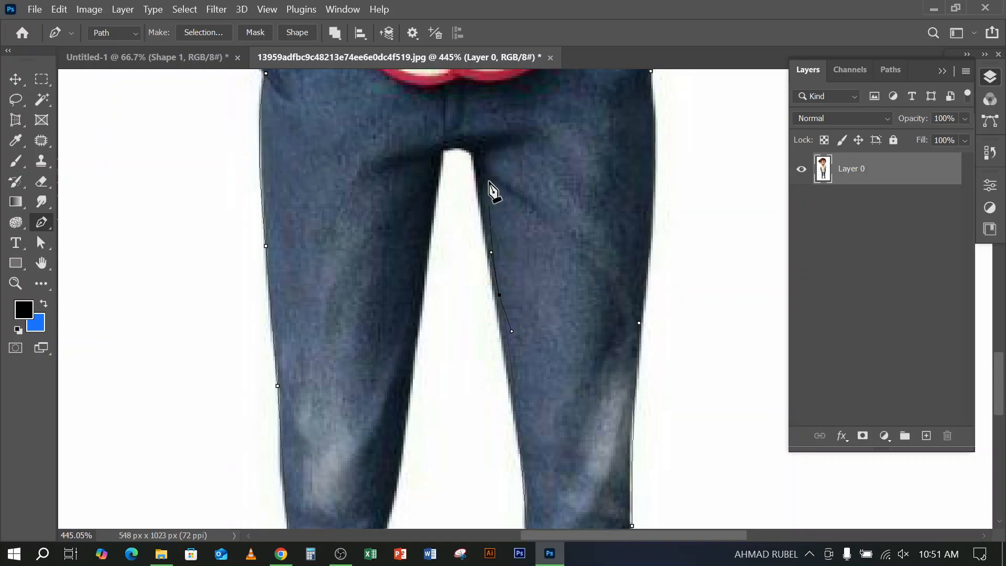
{"action": "left_click", "coordinate": [476, 152]}
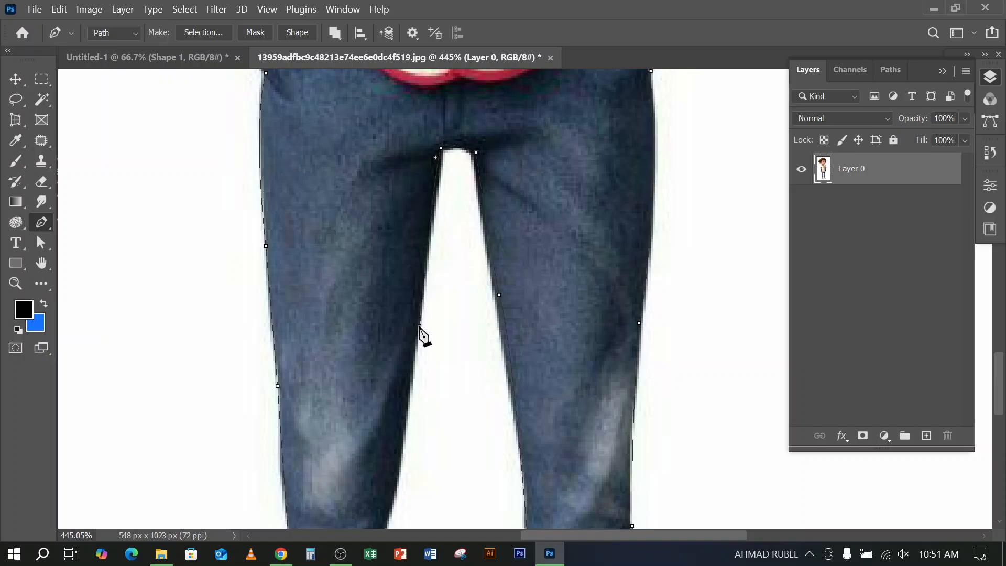
Continue the path across the crotch and down the first jeans leg's inner edge to the fold above the cuff
{"action": "scroll", "coordinate": [421, 330], "scroll_direction": "down", "scroll_amount": 4}
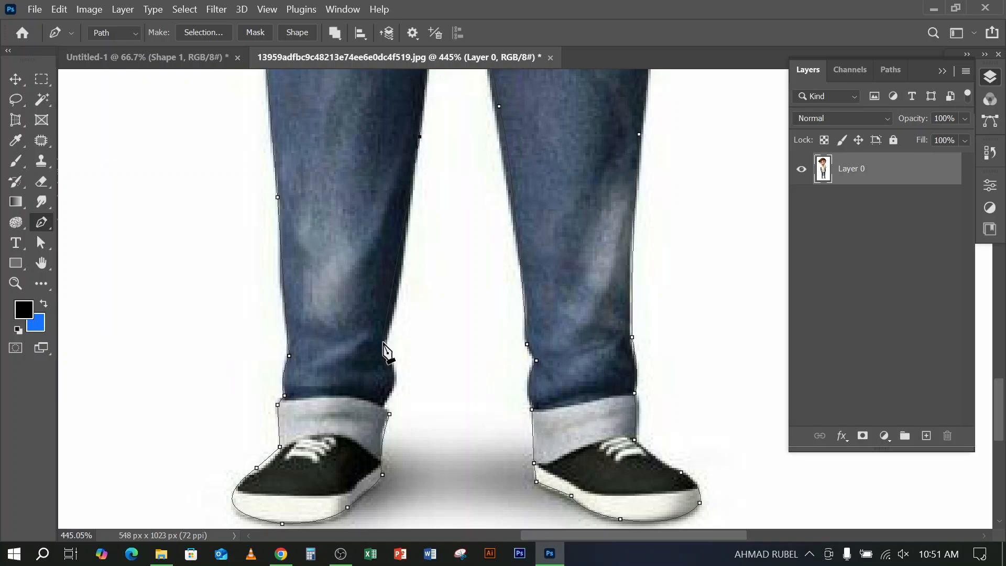
{"action": "scroll", "coordinate": [387, 346], "scroll_direction": "down", "scroll_amount": 2}
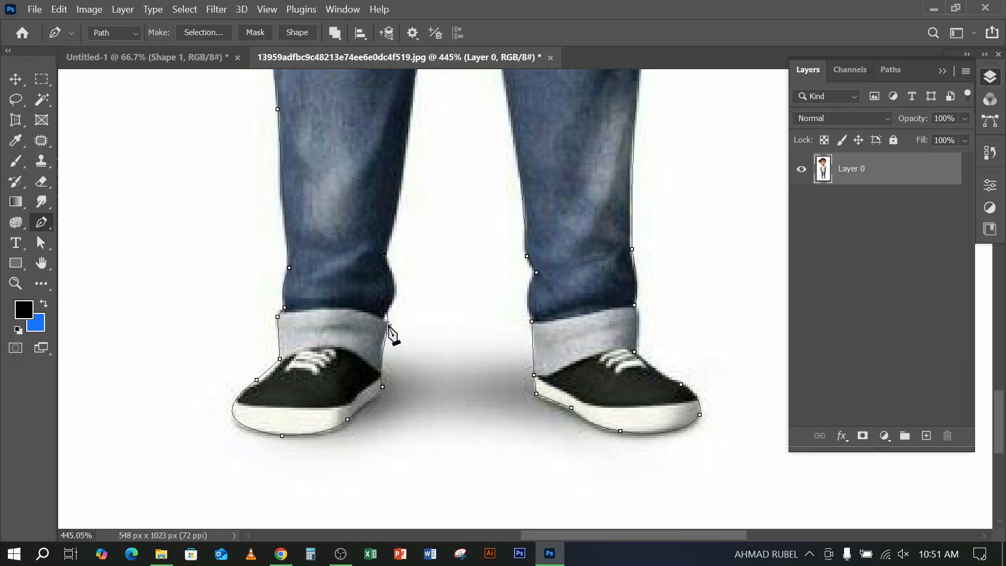
{"action": "scroll", "coordinate": [391, 341], "scroll_direction": "up", "scroll_amount": 4}
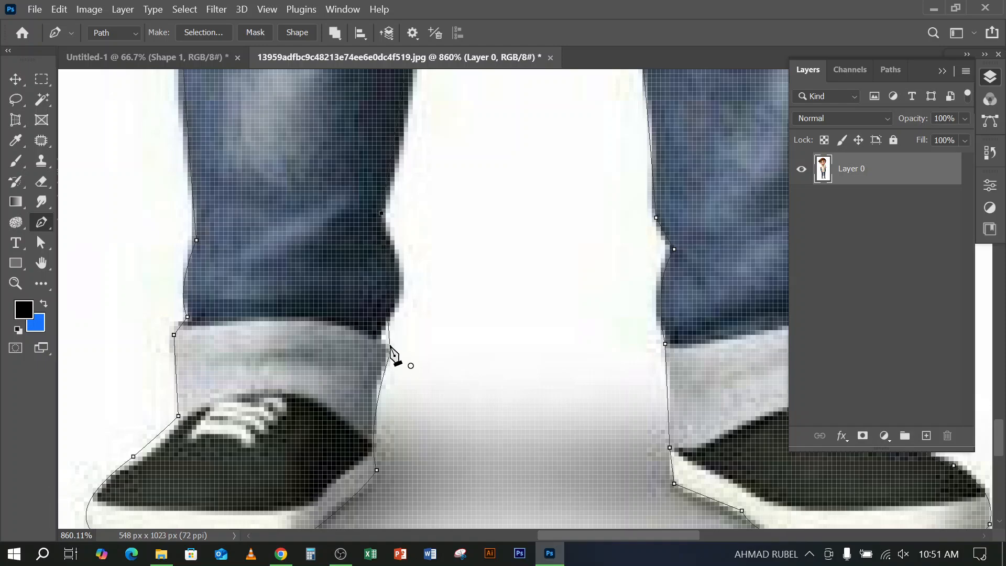
{"action": "left_click_drag", "start_coordinate": [427, 261], "coordinate": [550, 208]}
Trace the first leg's inner fold to the cuff and close the path at its starting anchor
{"action": "scroll", "coordinate": [526, 215], "scroll_direction": "up", "scroll_amount": 2}
{"action": "scroll", "coordinate": [529, 222], "scroll_direction": "up", "scroll_amount": 1}
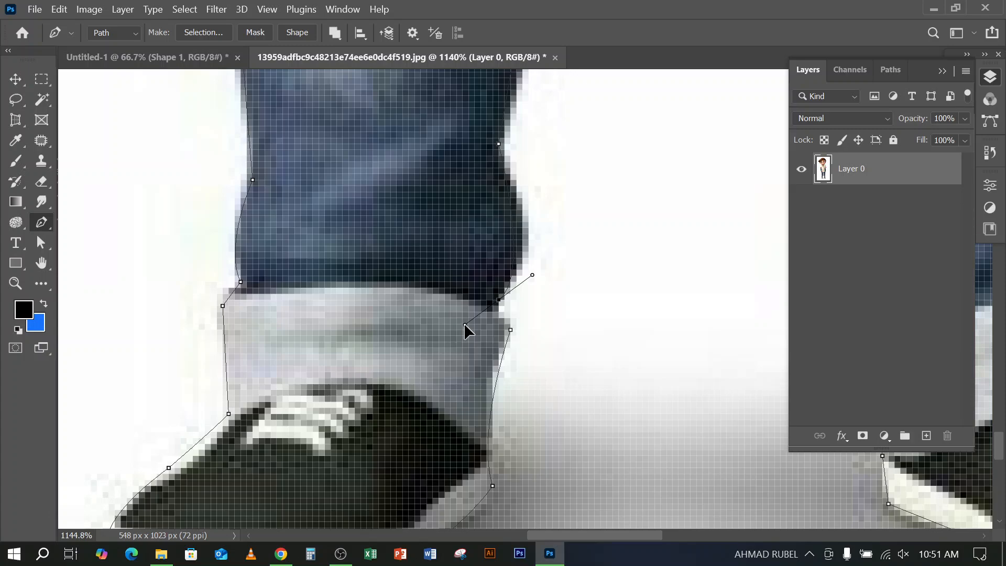
{"action": "left_click_drag", "start_coordinate": [493, 320], "coordinate": [500, 317]}
{"action": "left_click", "coordinate": [511, 330]}
{"action": "scroll", "coordinate": [473, 325], "scroll_direction": "down", "scroll_amount": 8}
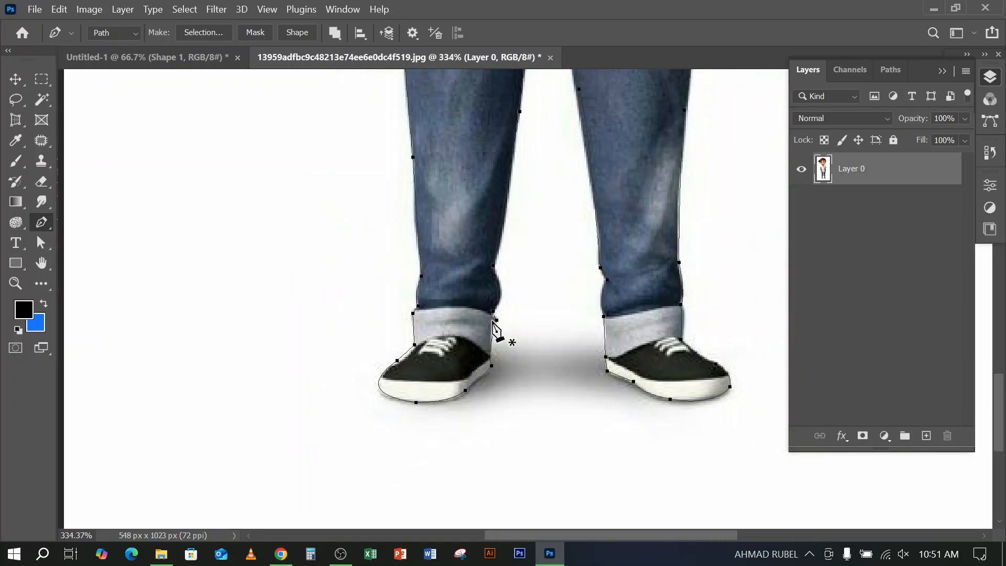
Convert the closed path around the boy into a selection
{"action": "scroll", "coordinate": [493, 325], "scroll_direction": "down", "scroll_amount": 4}
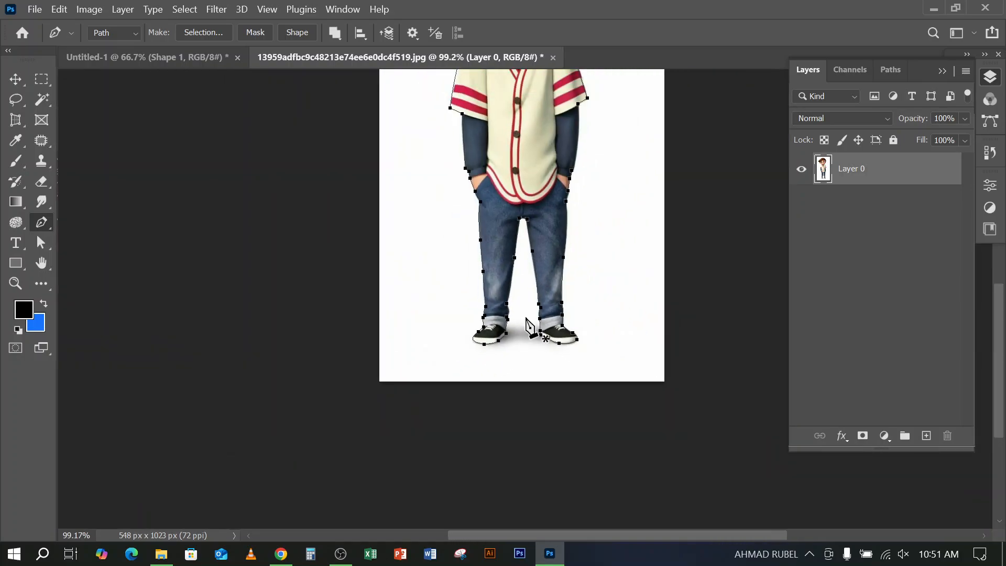
{"action": "scroll", "coordinate": [534, 325], "scroll_direction": "up", "scroll_amount": 3}
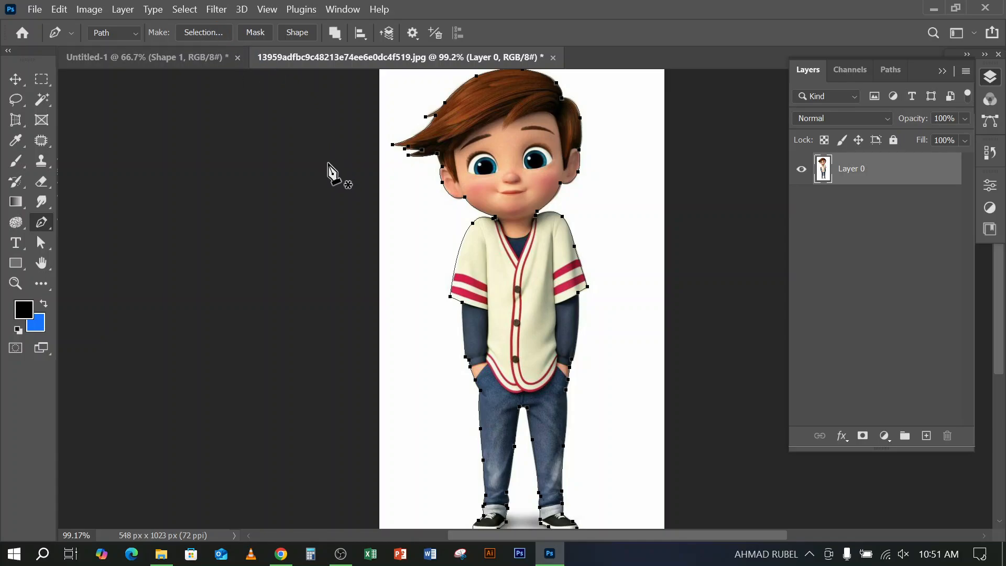
{"action": "left_click", "coordinate": [207, 32]}
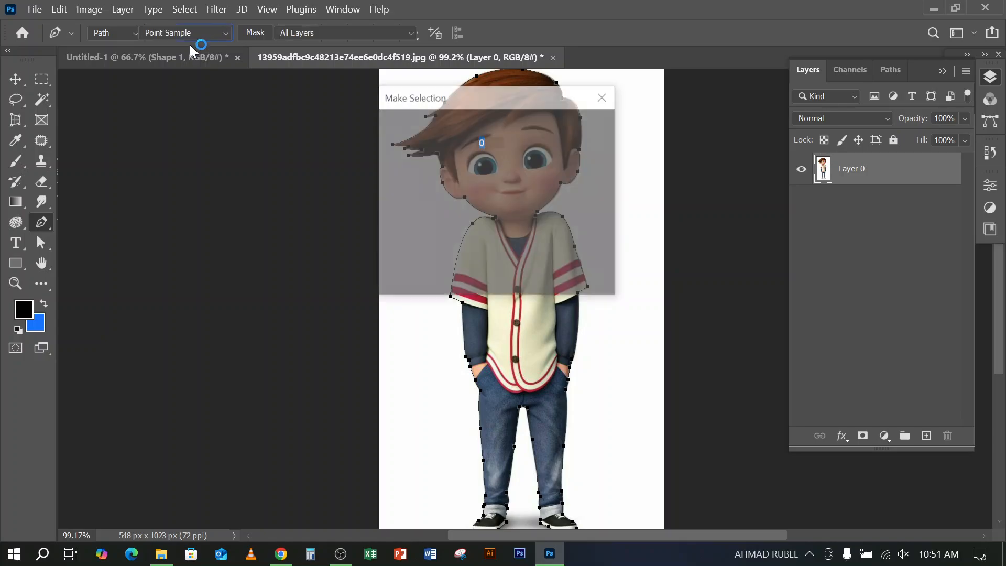
{"action": "left_click", "coordinate": [584, 128]}
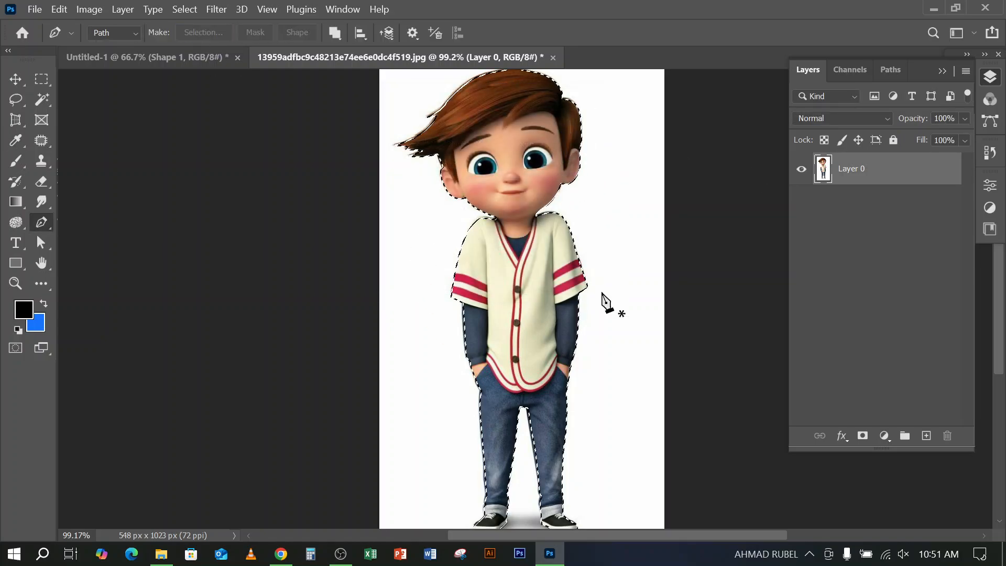
Invert the selection to delete the white background around the boy, and deselect
{"action": "scroll", "coordinate": [630, 224], "scroll_direction": "up", "scroll_amount": 1}
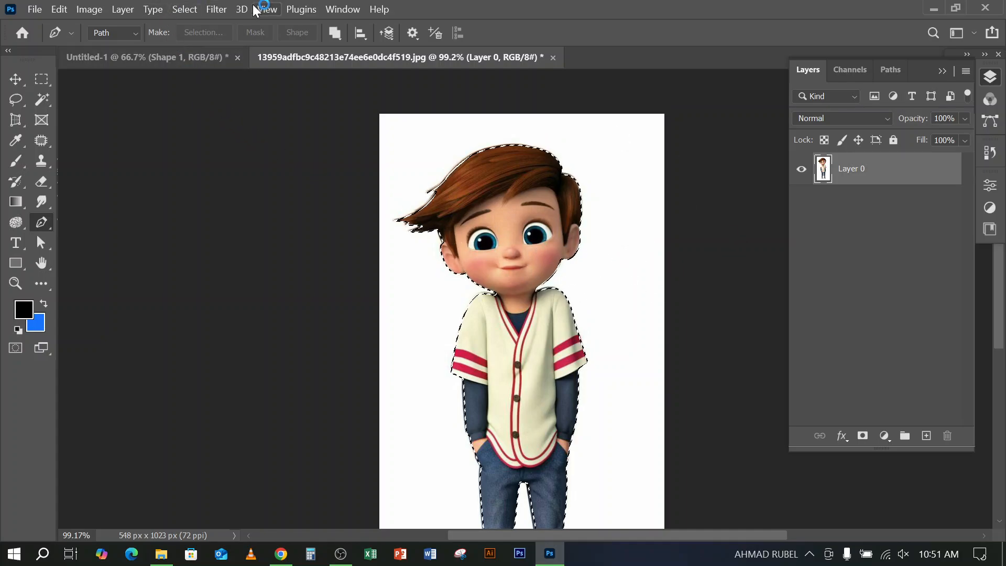
{"action": "left_click", "coordinate": [187, 9]}
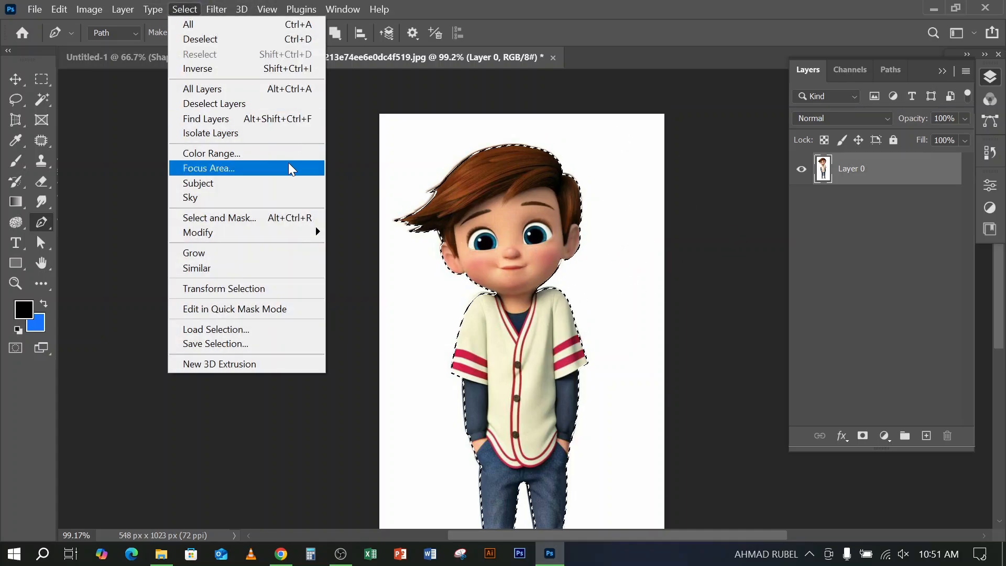
{"action": "left_click", "coordinate": [212, 68]}
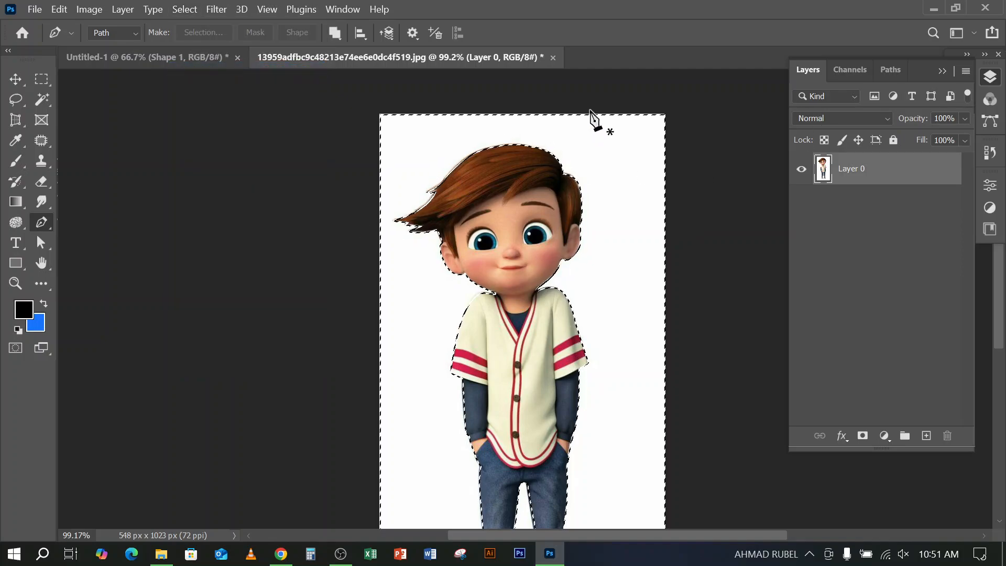
{"action": "key", "text": "Delete"}
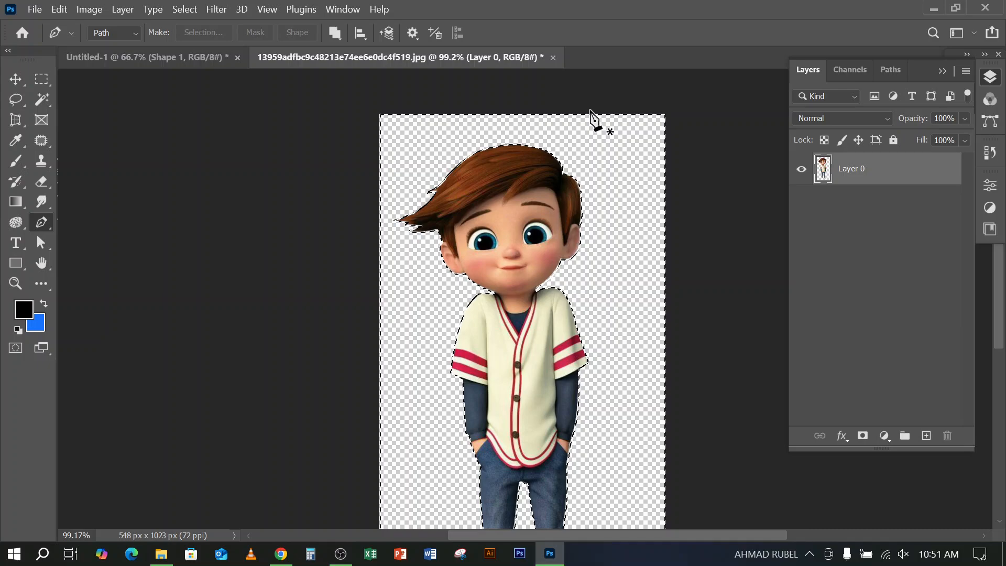
{"action": "key", "text": "ctrl+d"}
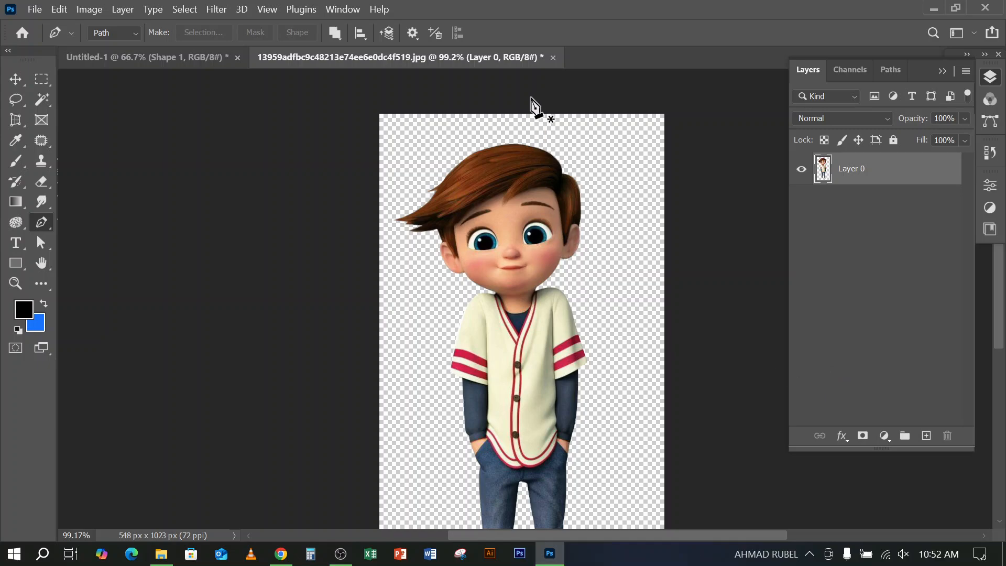
Add a new layer filled with the blue background colour and place it beneath the boy's layer
{"action": "left_click", "coordinate": [929, 437]}
{"action": "key", "text": "ctrl+BackSpace"}
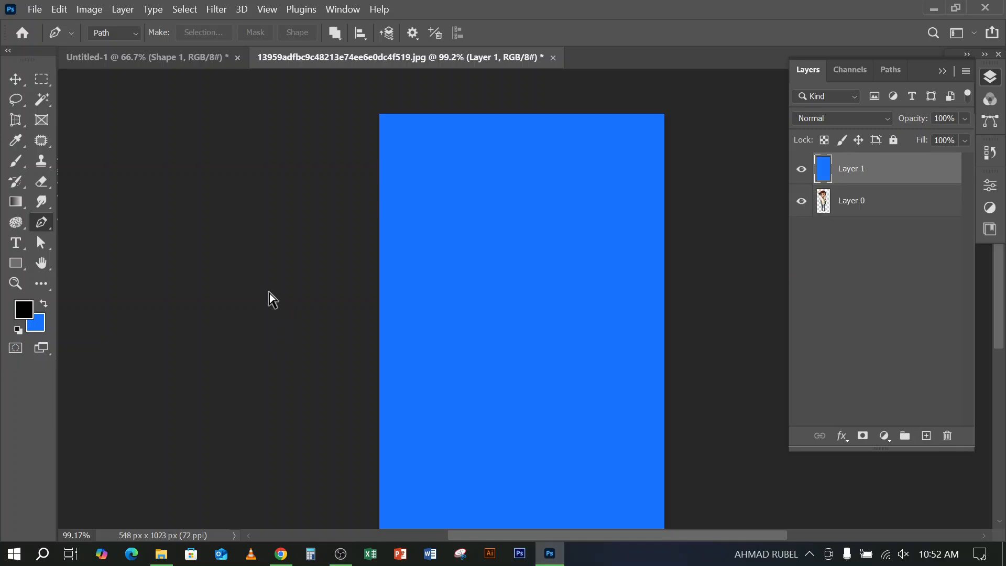
{"action": "left_click_drag", "start_coordinate": [835, 169], "coordinate": [883, 220]}
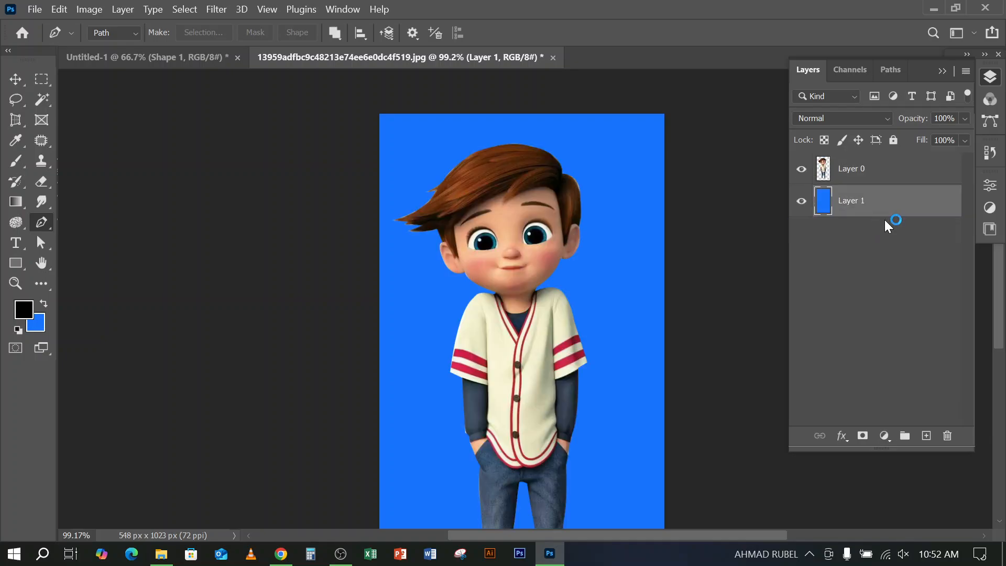
{"action": "scroll", "coordinate": [600, 303], "scroll_direction": "down", "scroll_amount": 2}
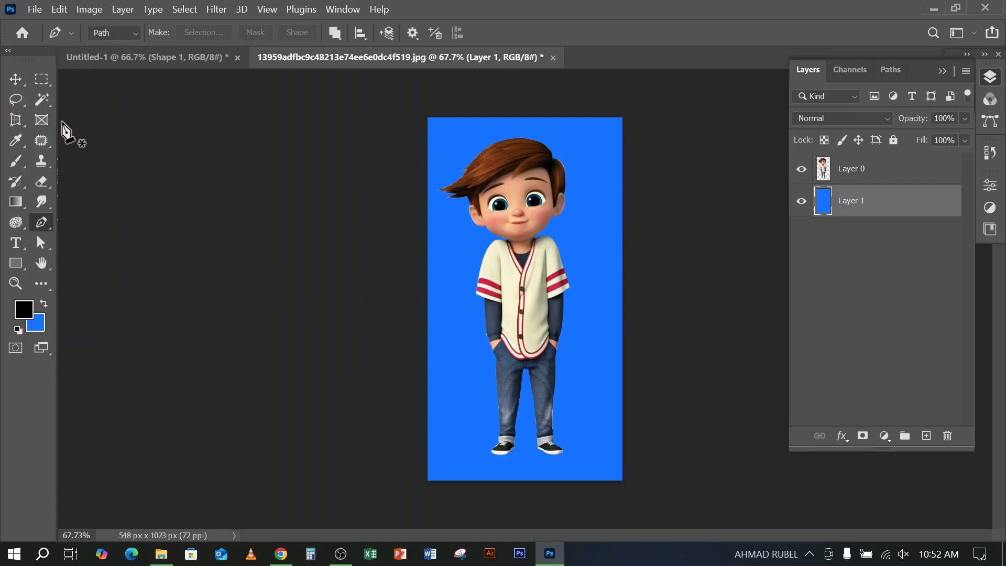
{"action": "key", "text": "v"}
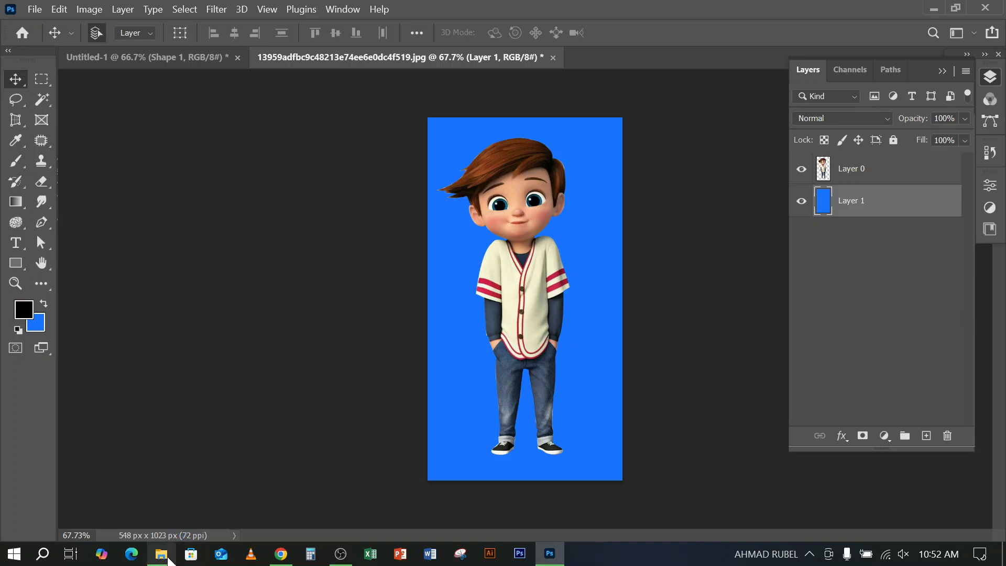
{"action": "left_click", "coordinate": [41, 316]}
{"action": "left_click", "coordinate": [42, 321]}
{"action": "left_click", "coordinate": [42, 322]}
{"action": "left_click", "coordinate": [42, 321]}
{"action": "left_click", "coordinate": [42, 321]}
{"action": "left_click", "coordinate": [343, 556]}
{"action": "left_click", "coordinate": [343, 556]}
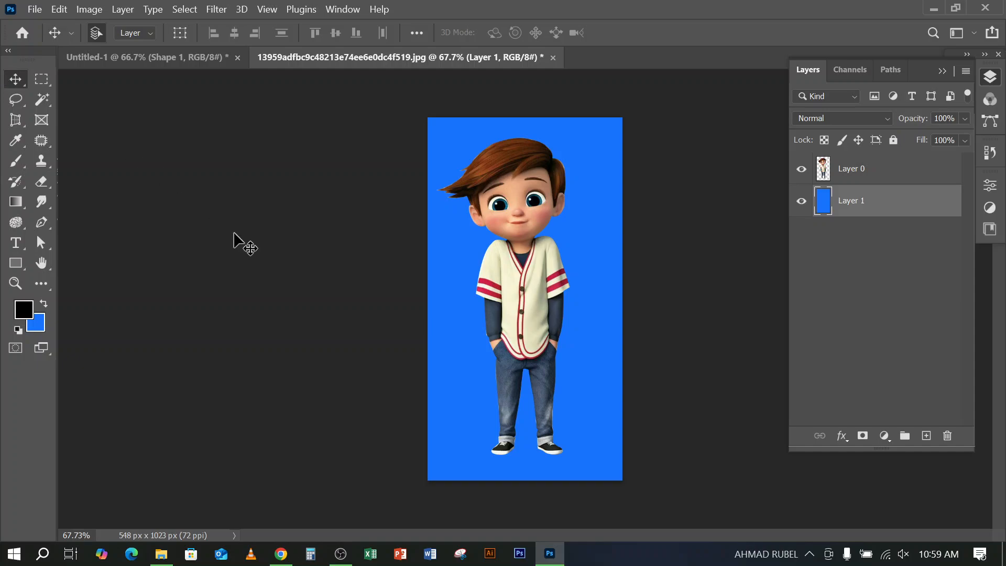
Switch to Chrome and look through the flyer design image results, enlarging the blue and red marketing agency flyer
{"action": "left_click", "coordinate": [281, 555]}
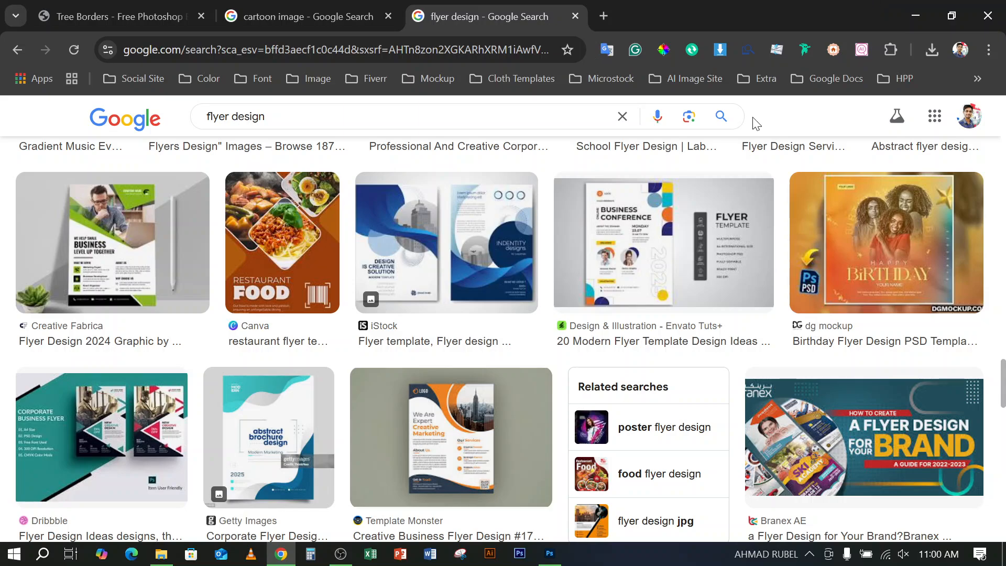
{"action": "left_click", "coordinate": [270, 11]}
{"action": "left_click", "coordinate": [516, 12]}
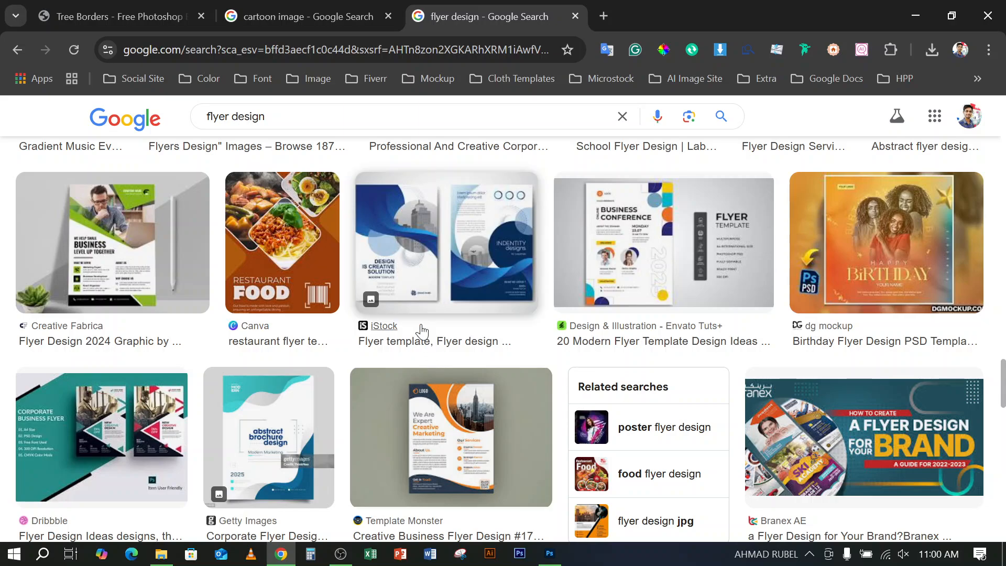
{"action": "scroll", "coordinate": [307, 350], "scroll_direction": "down", "scroll_amount": 6}
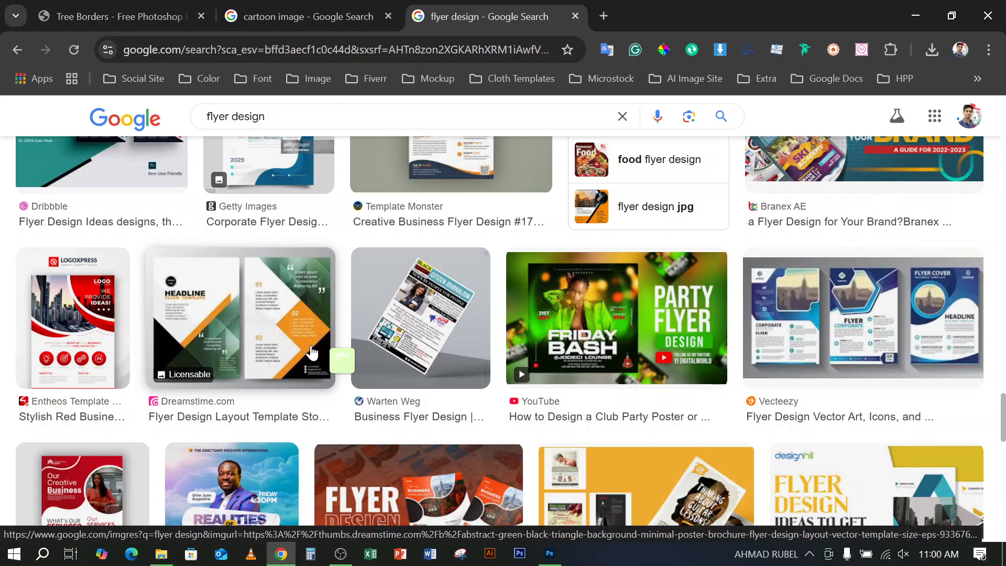
{"action": "scroll", "coordinate": [312, 351], "scroll_direction": "down", "scroll_amount": 8}
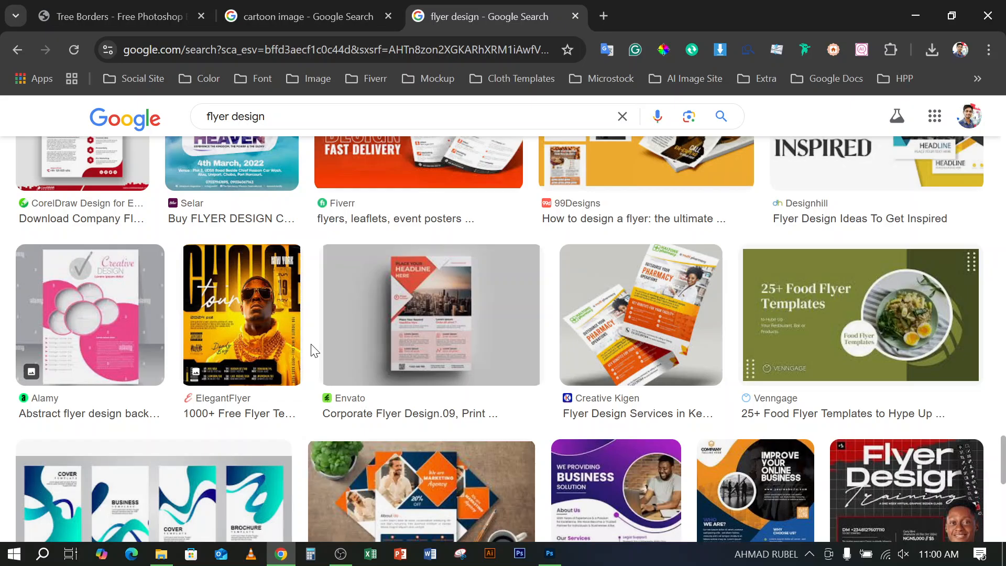
{"action": "scroll", "coordinate": [313, 348], "scroll_direction": "up", "scroll_amount": 8}
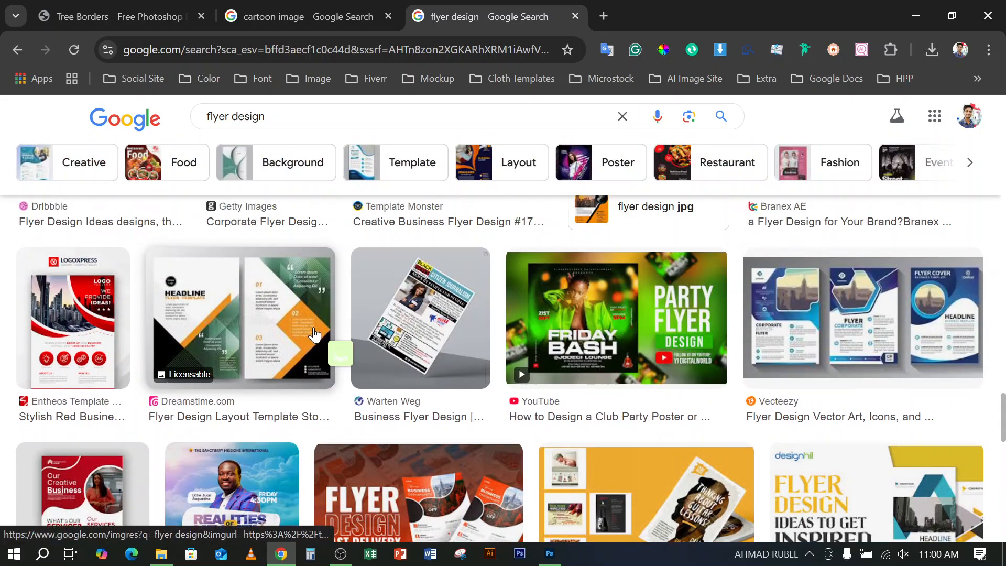
{"action": "scroll", "coordinate": [319, 328], "scroll_direction": "down", "scroll_amount": 8}
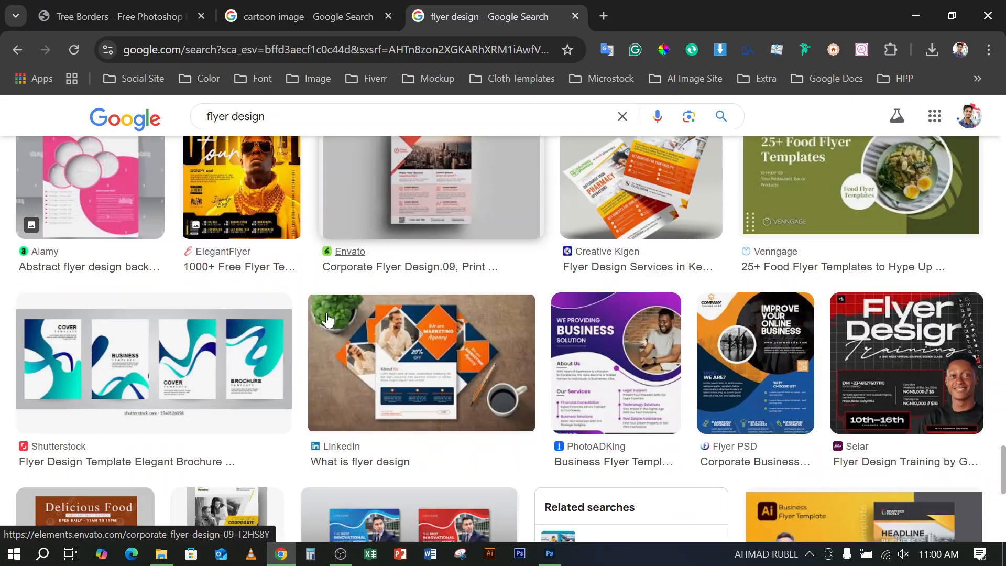
{"action": "scroll", "coordinate": [327, 319], "scroll_direction": "down", "scroll_amount": 9}
{"action": "scroll", "coordinate": [356, 356], "scroll_direction": "up", "scroll_amount": 11}
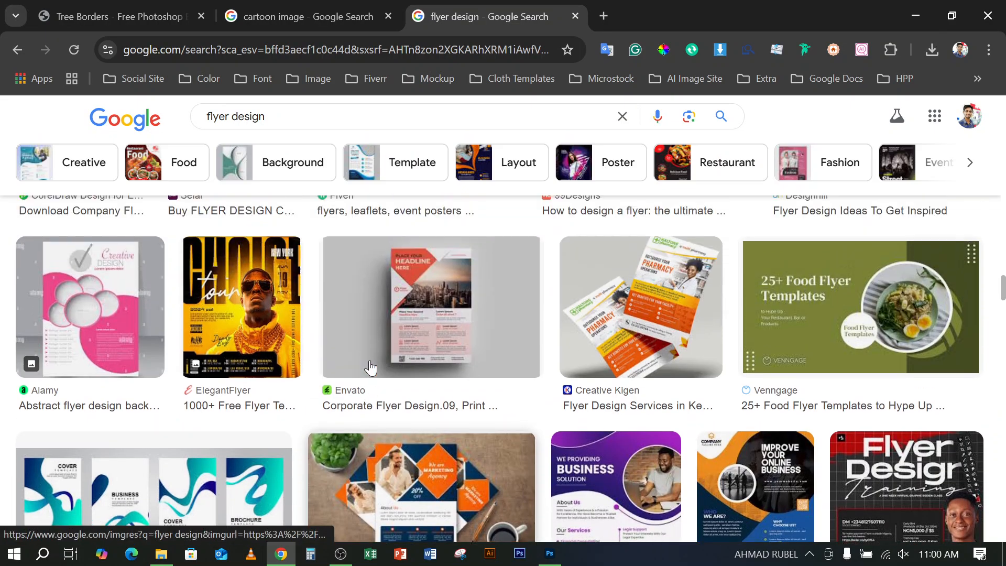
{"action": "scroll", "coordinate": [370, 367], "scroll_direction": "down", "scroll_amount": 5}
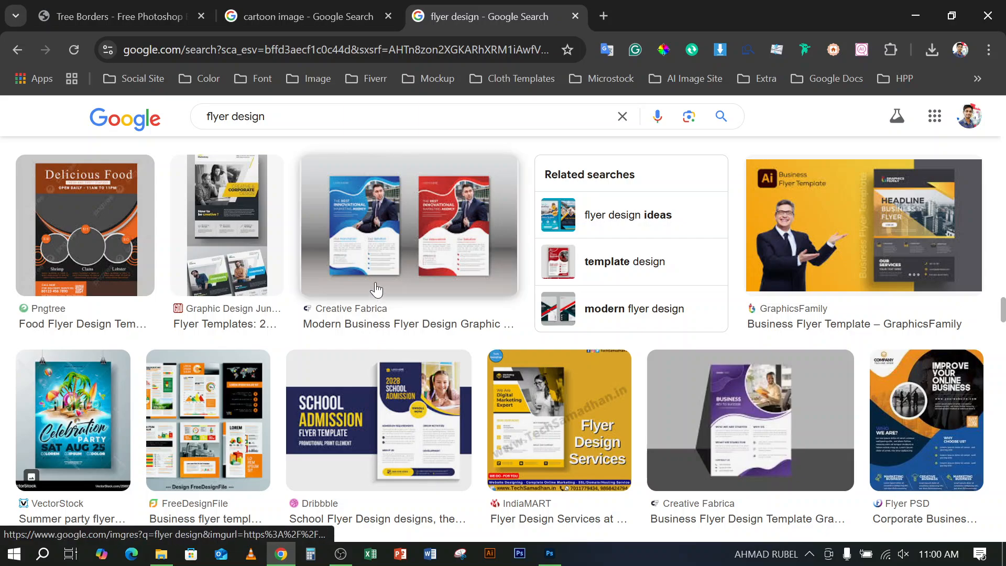
{"action": "mouse_move", "coordinate": [377, 283]}
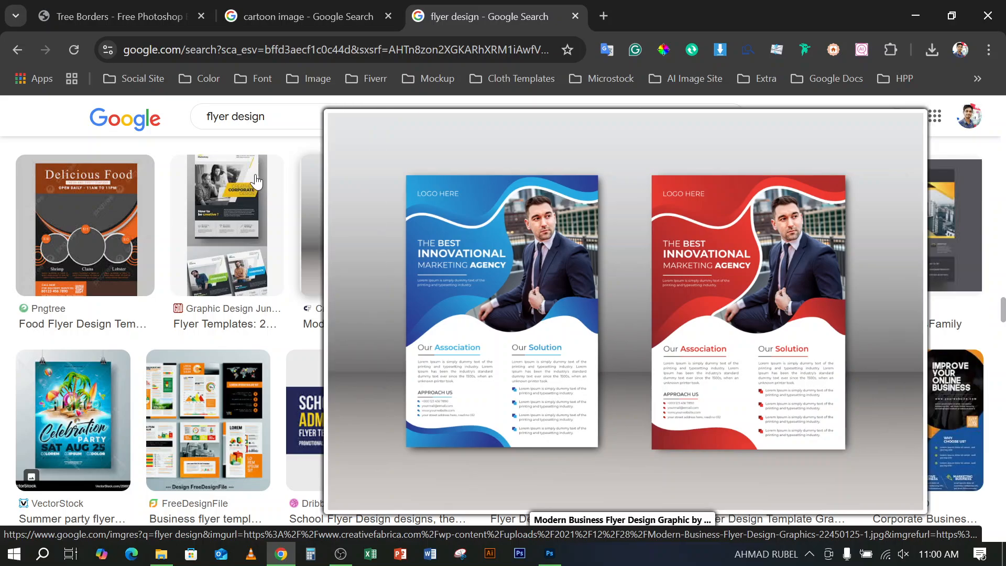
{"action": "scroll", "coordinate": [491, 374], "scroll_direction": "up", "scroll_amount": 5}
{"action": "scroll", "coordinate": [491, 373], "scroll_direction": "up", "scroll_amount": 8}
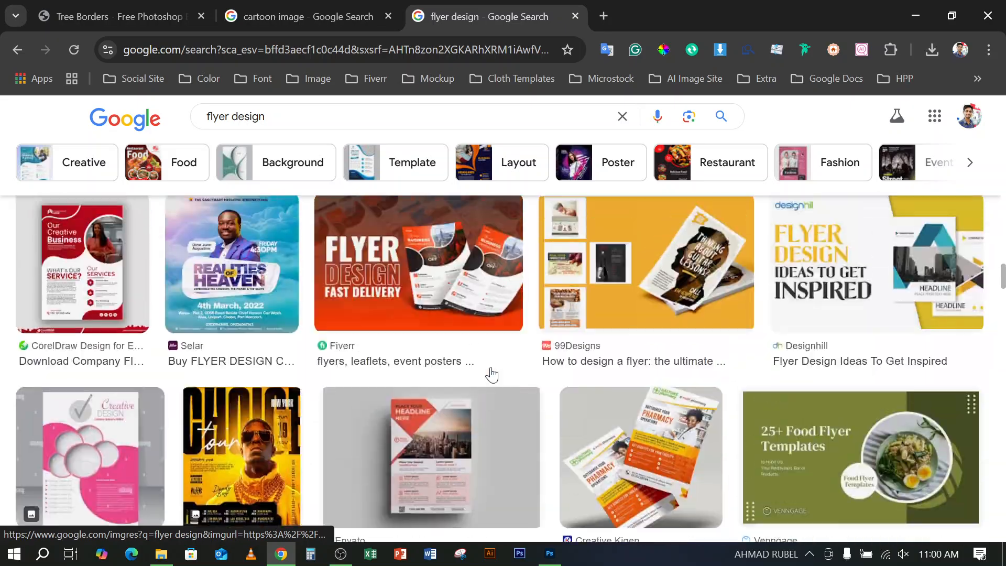
{"action": "scroll", "coordinate": [495, 372], "scroll_direction": "up", "scroll_amount": 10}
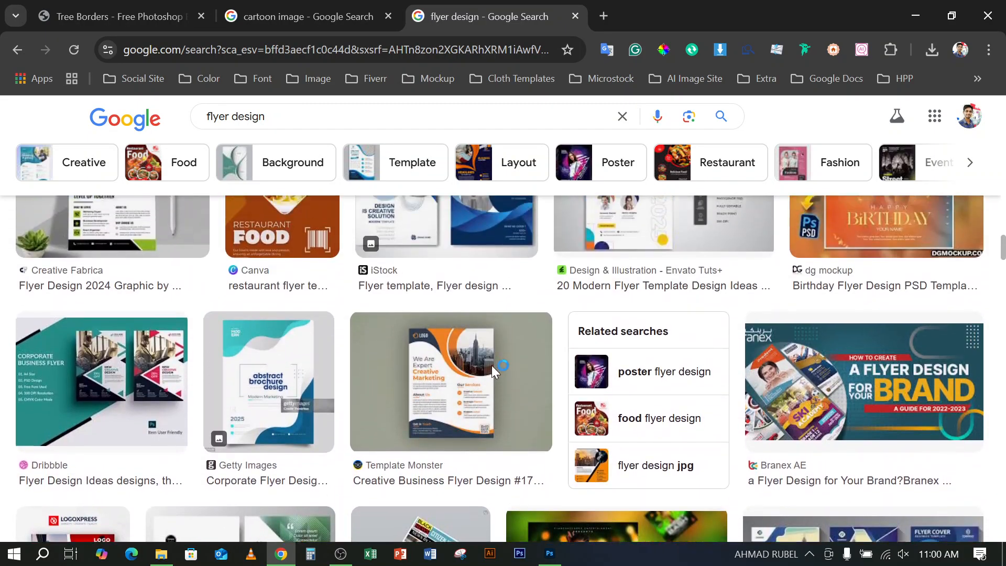
{"action": "scroll", "coordinate": [491, 373], "scroll_direction": "up", "scroll_amount": 1}
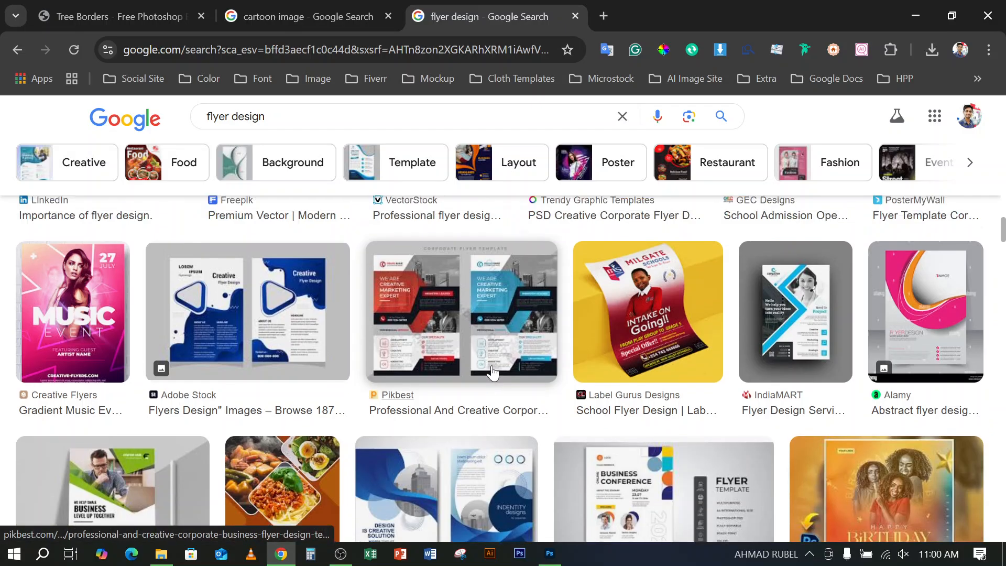
{"action": "scroll", "coordinate": [493, 375], "scroll_direction": "down", "scroll_amount": 10}
{"action": "scroll", "coordinate": [495, 376], "scroll_direction": "up", "scroll_amount": 15}
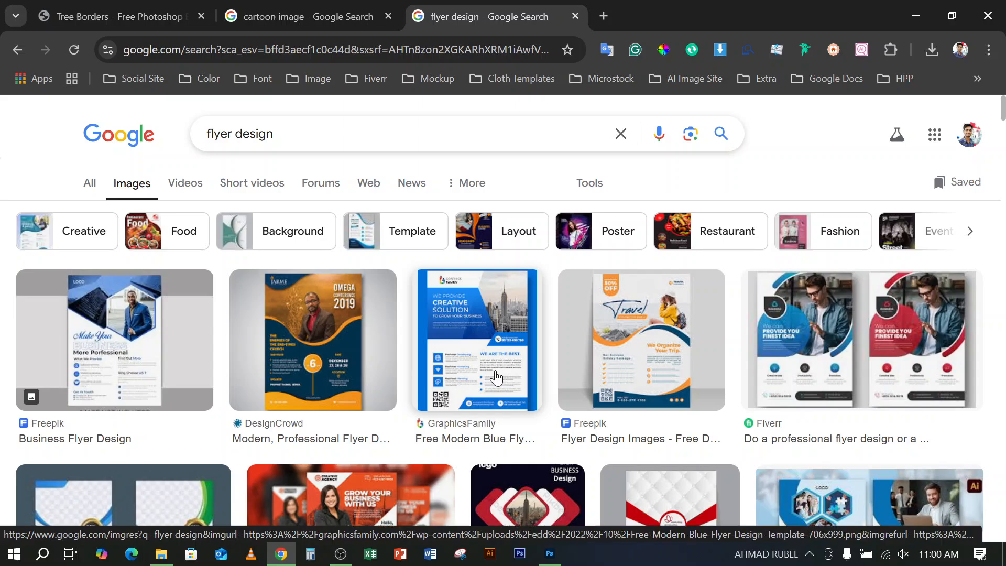
Go through the flyer design image results again from the first row, examining the shapes and layouts used
{"action": "scroll", "coordinate": [496, 377], "scroll_direction": "down", "scroll_amount": 5}
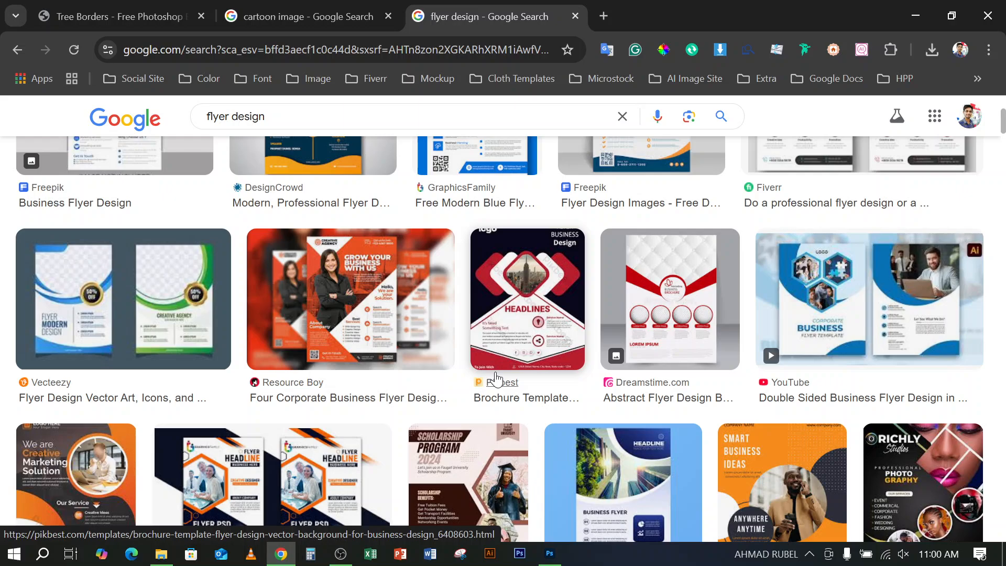
{"action": "scroll", "coordinate": [496, 377], "scroll_direction": "down", "scroll_amount": 3}
{"action": "scroll", "coordinate": [495, 373], "scroll_direction": "down", "scroll_amount": 2}
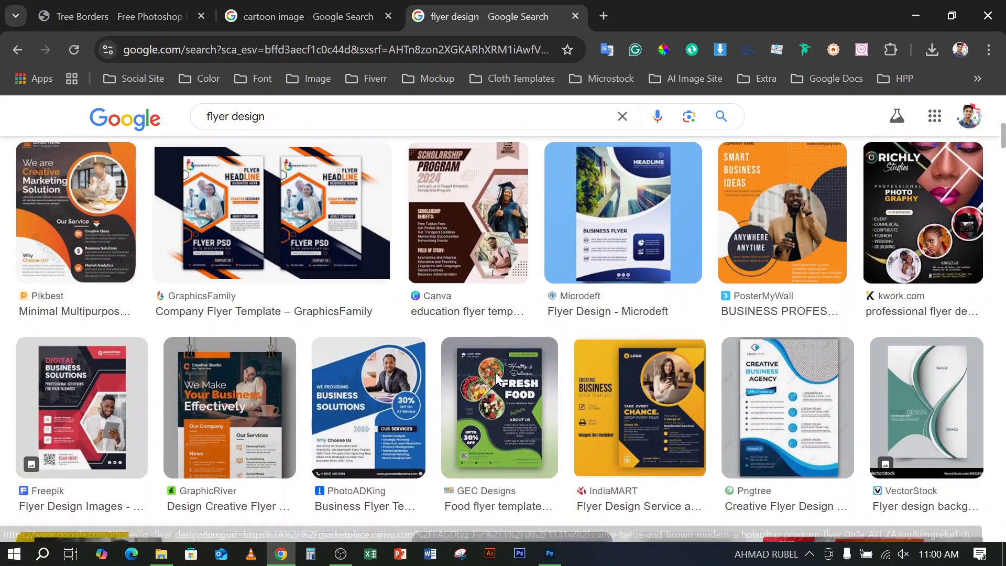
{"action": "scroll", "coordinate": [495, 372], "scroll_direction": "down", "scroll_amount": 4}
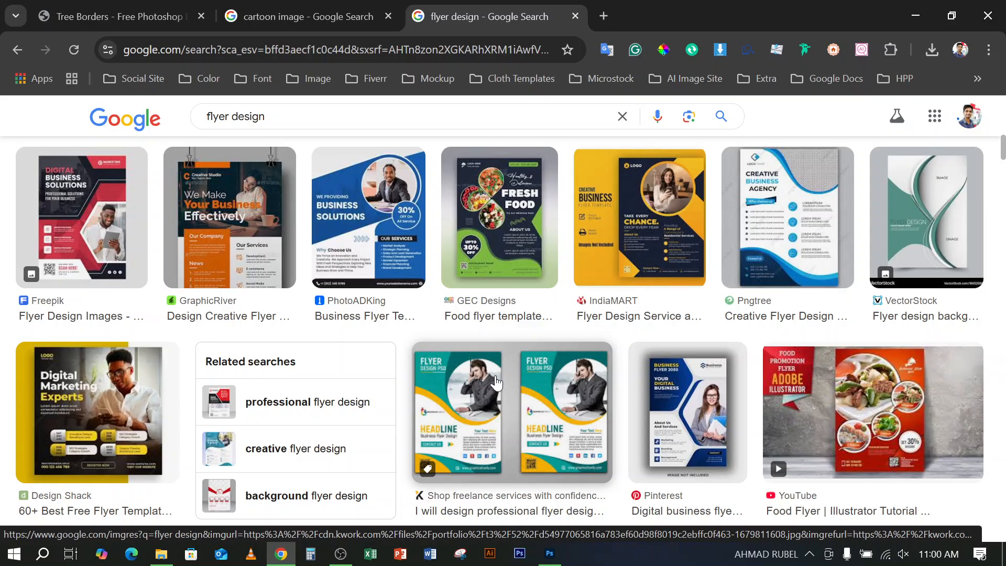
{"action": "scroll", "coordinate": [495, 376], "scroll_direction": "down", "scroll_amount": 8}
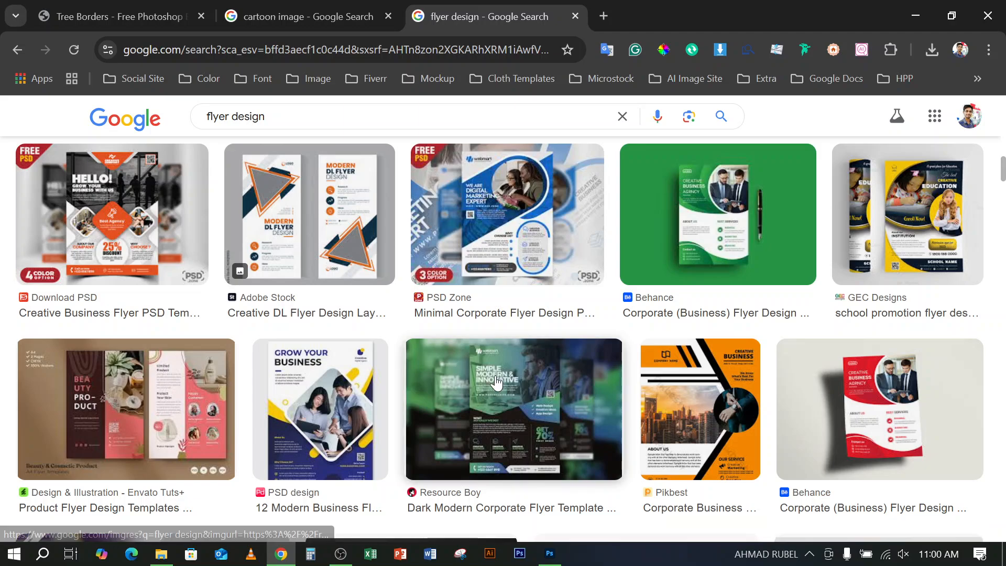
{"action": "scroll", "coordinate": [495, 375], "scroll_direction": "down", "scroll_amount": 8}
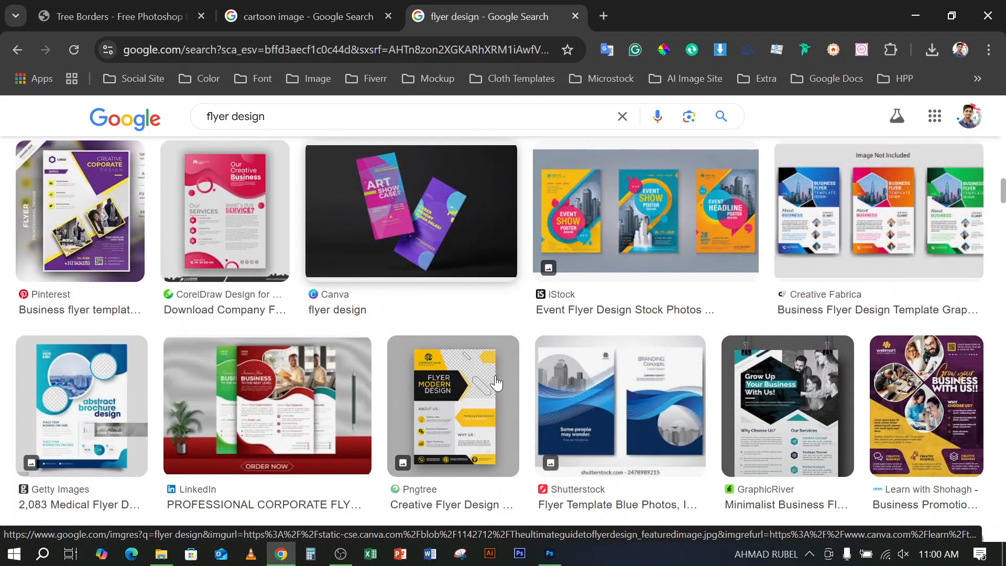
{"action": "scroll", "coordinate": [495, 383], "scroll_direction": "down", "scroll_amount": 8}
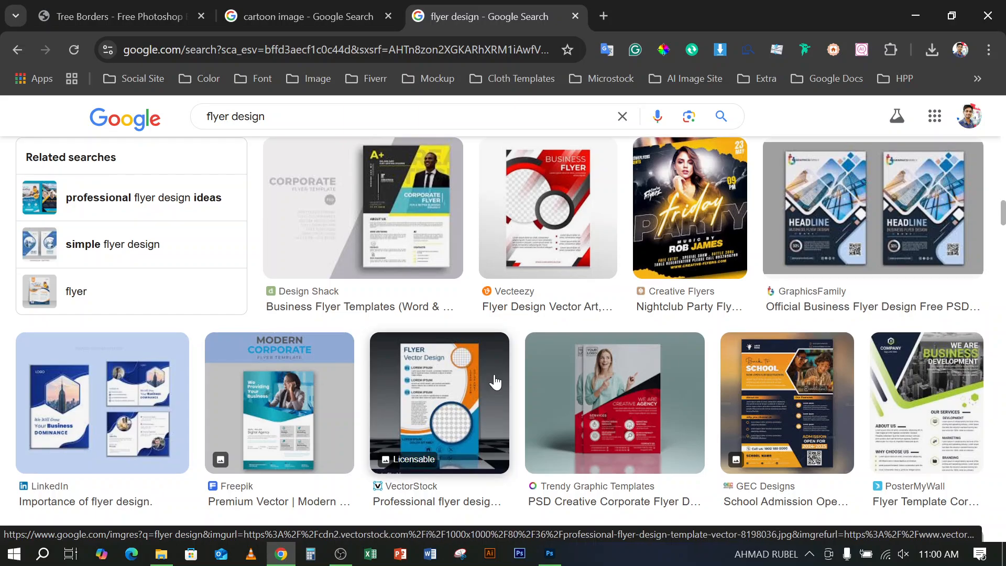
{"action": "scroll", "coordinate": [495, 383], "scroll_direction": "down", "scroll_amount": 8}
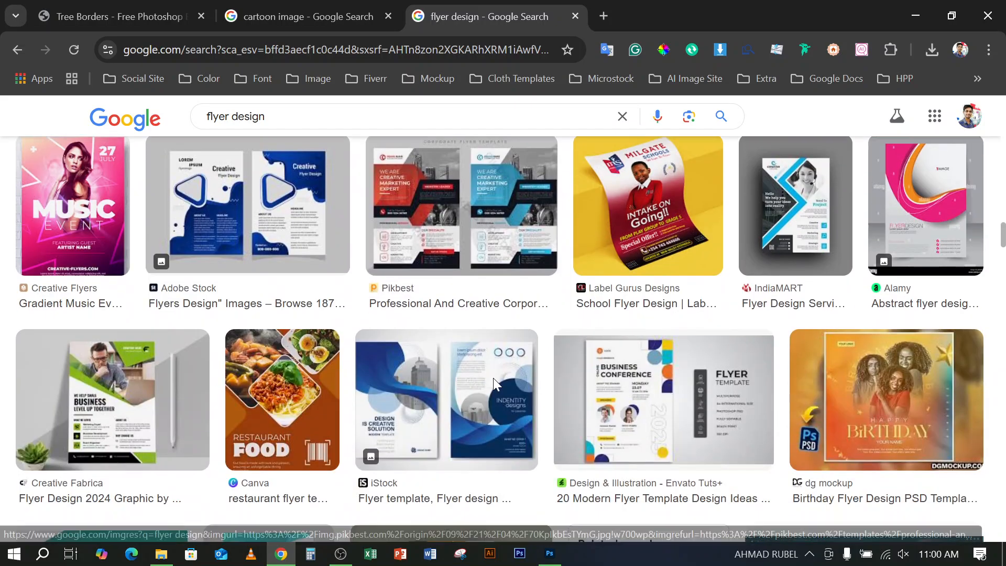
{"action": "scroll", "coordinate": [493, 381], "scroll_direction": "down", "scroll_amount": 8}
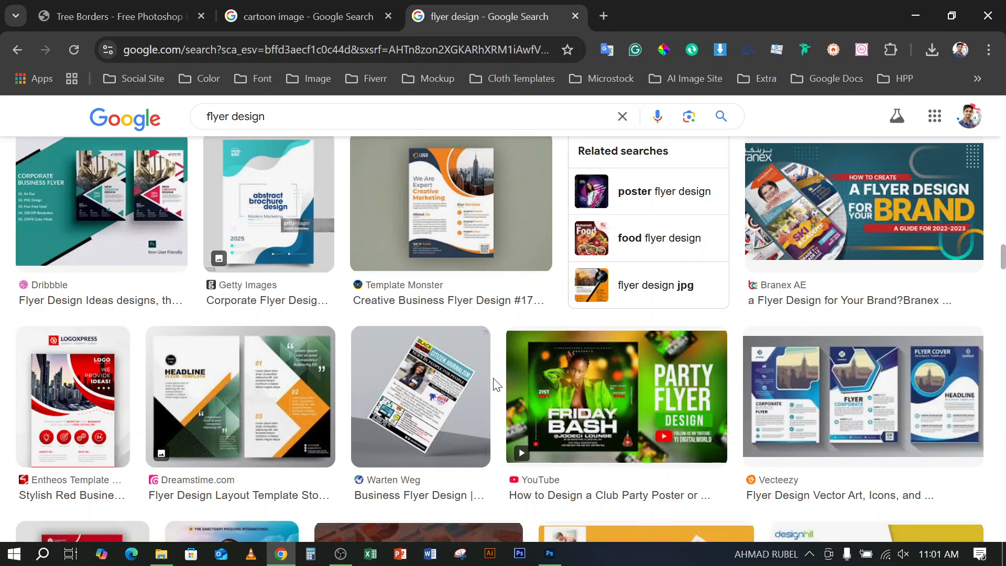
{"action": "scroll", "coordinate": [495, 383], "scroll_direction": "down", "scroll_amount": 3}
{"action": "scroll", "coordinate": [493, 386], "scroll_direction": "down", "scroll_amount": 4}
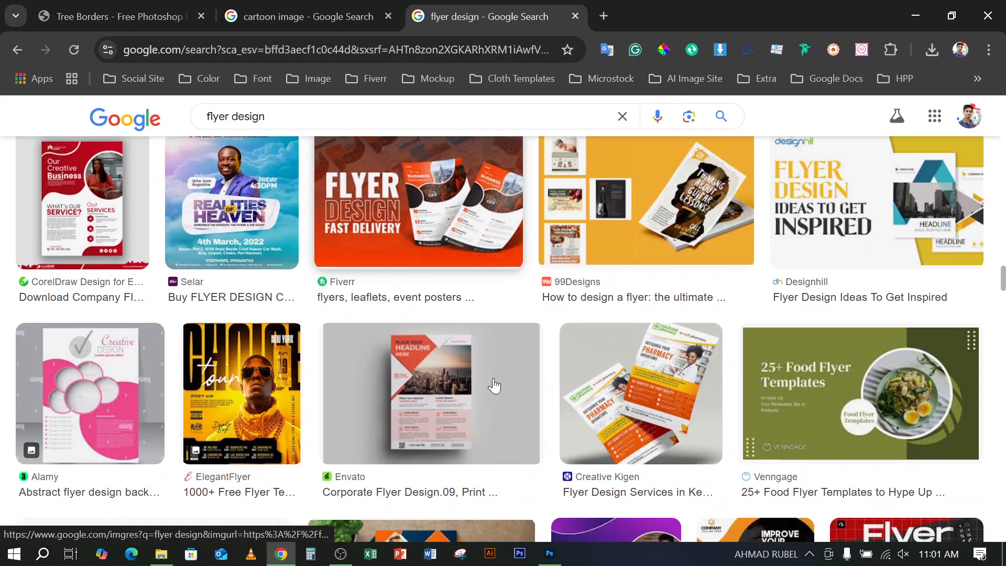
{"action": "scroll", "coordinate": [494, 386], "scroll_direction": "down", "scroll_amount": 8}
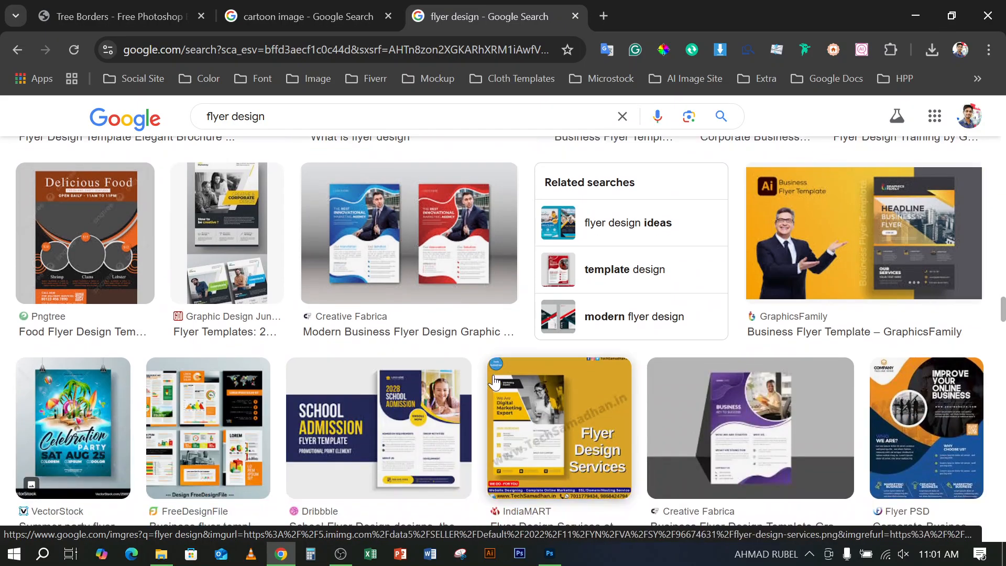
{"action": "mouse_move", "coordinate": [494, 381]}
{"action": "scroll", "coordinate": [494, 382], "scroll_direction": "down", "scroll_amount": 3}
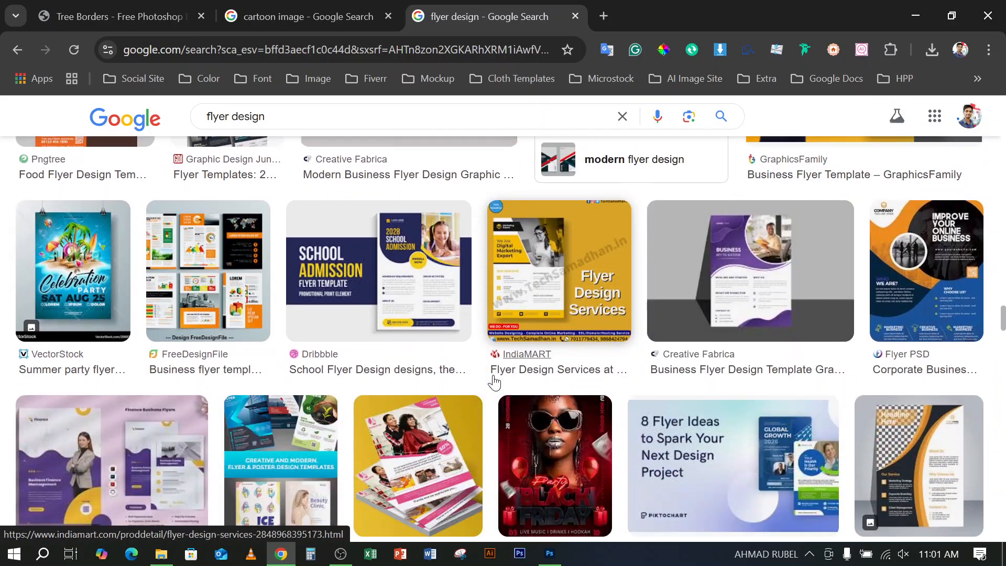
{"action": "scroll", "coordinate": [494, 382], "scroll_direction": "down", "scroll_amount": 6}
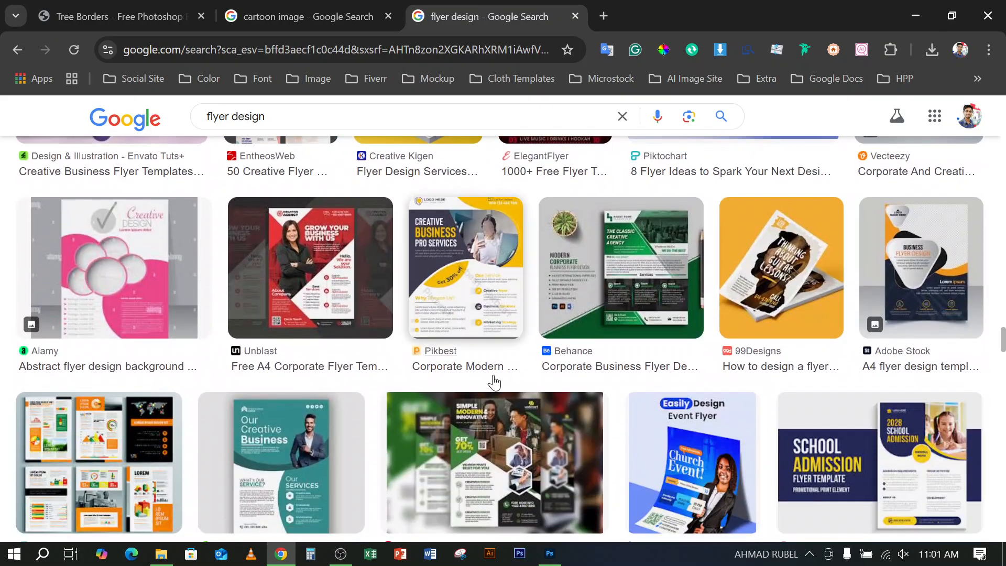
Open the preview of the purple finance business flyer templates from Envato Tuts+
{"action": "scroll", "coordinate": [495, 380], "scroll_direction": "up", "scroll_amount": 5}
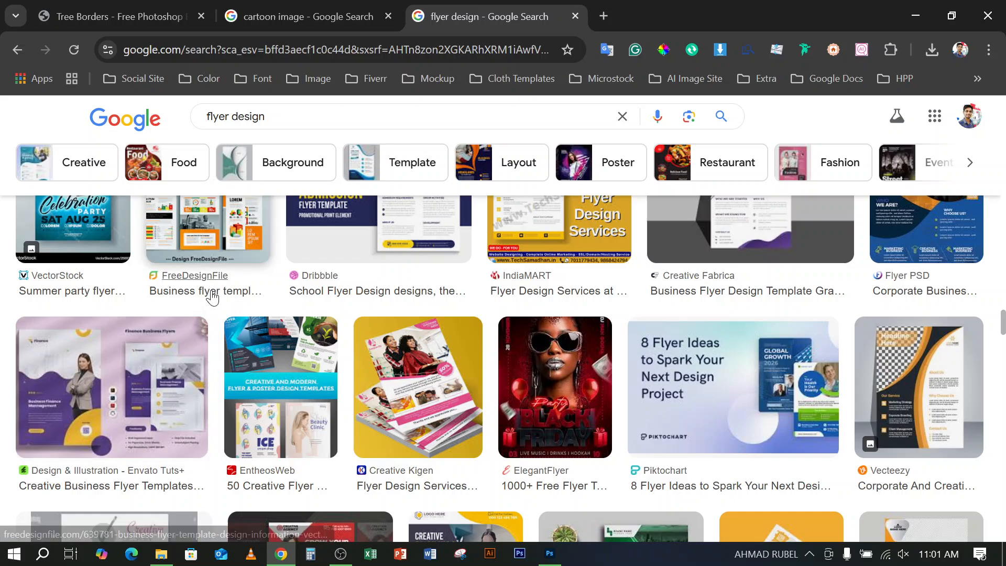
{"action": "left_click", "coordinate": [61, 393]}
{"action": "mouse_move", "coordinate": [60, 393]}
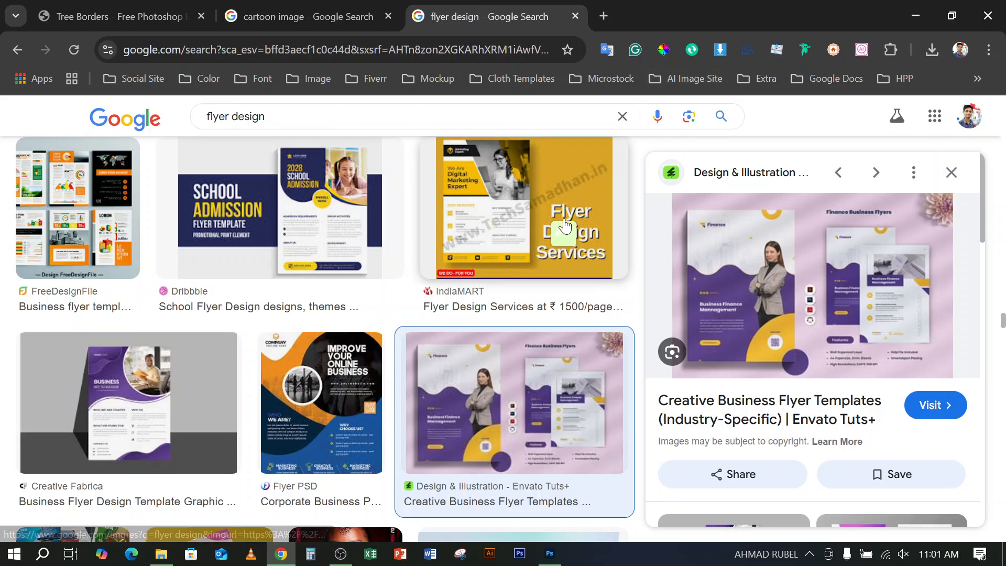
{"action": "mouse_move", "coordinate": [564, 225]}
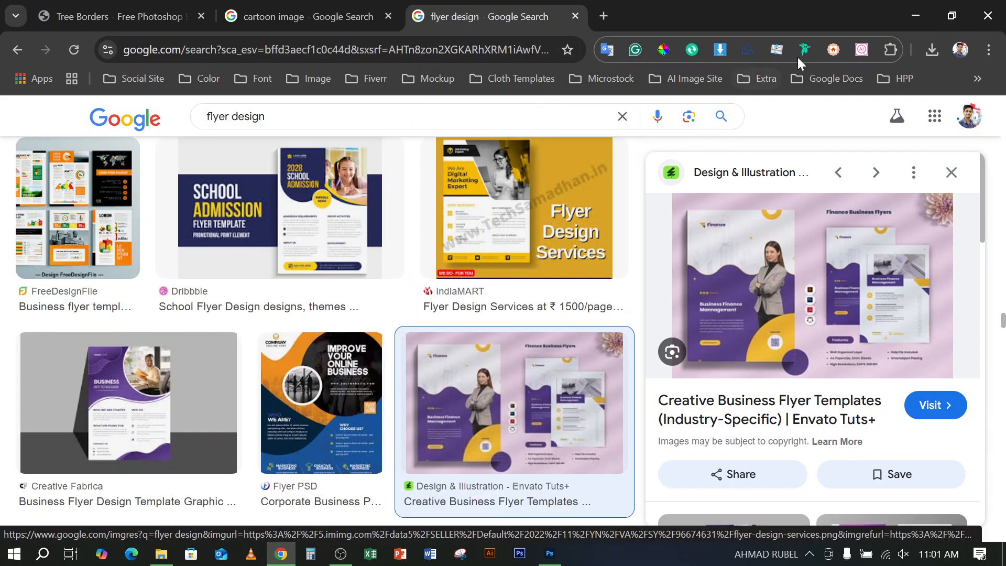
Return to Photoshop and bring up the Untitled-1 document with the red shape
{"action": "left_click", "coordinate": [916, 12]}
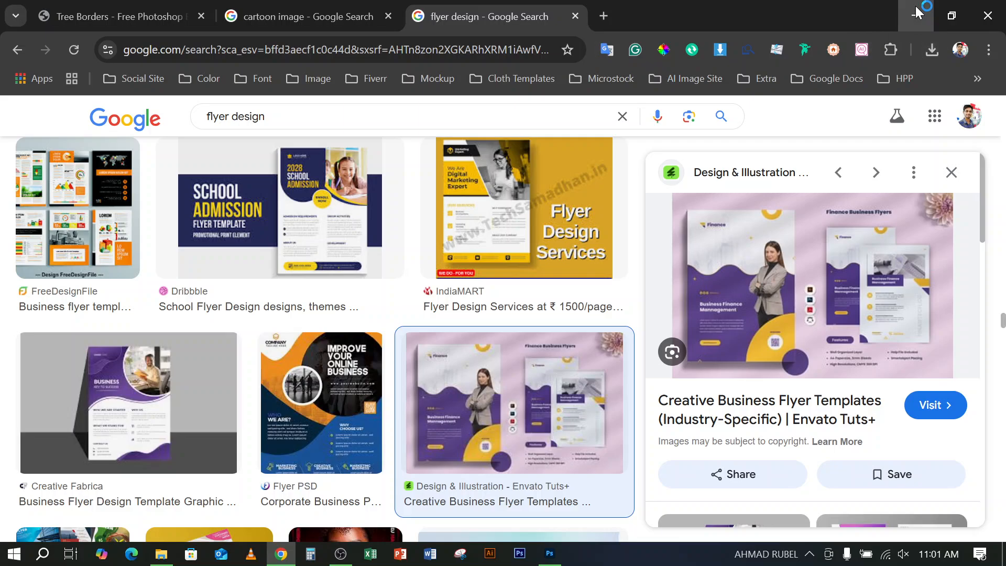
{"action": "left_click", "coordinate": [154, 59]}
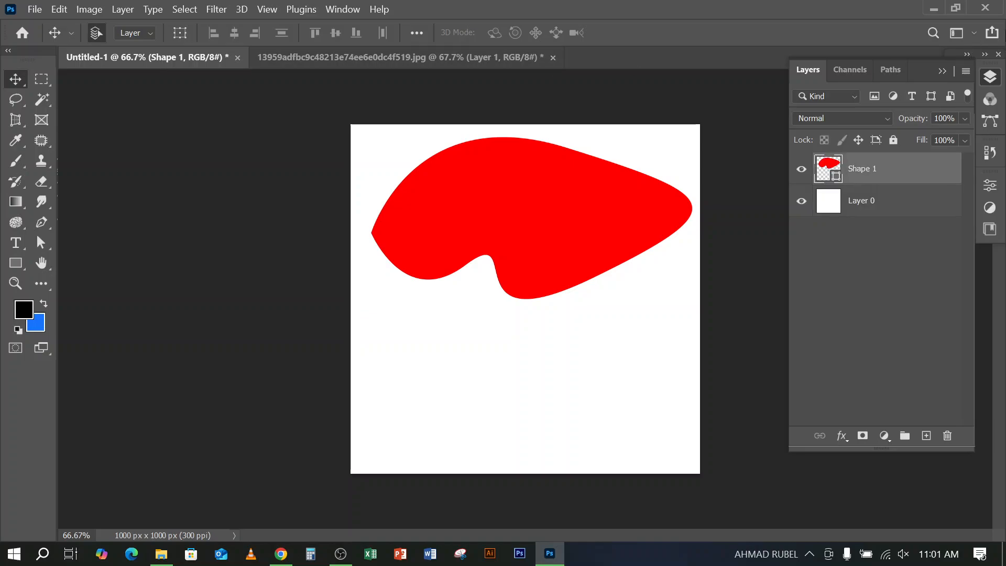
{"action": "left_click", "coordinate": [932, 6]}
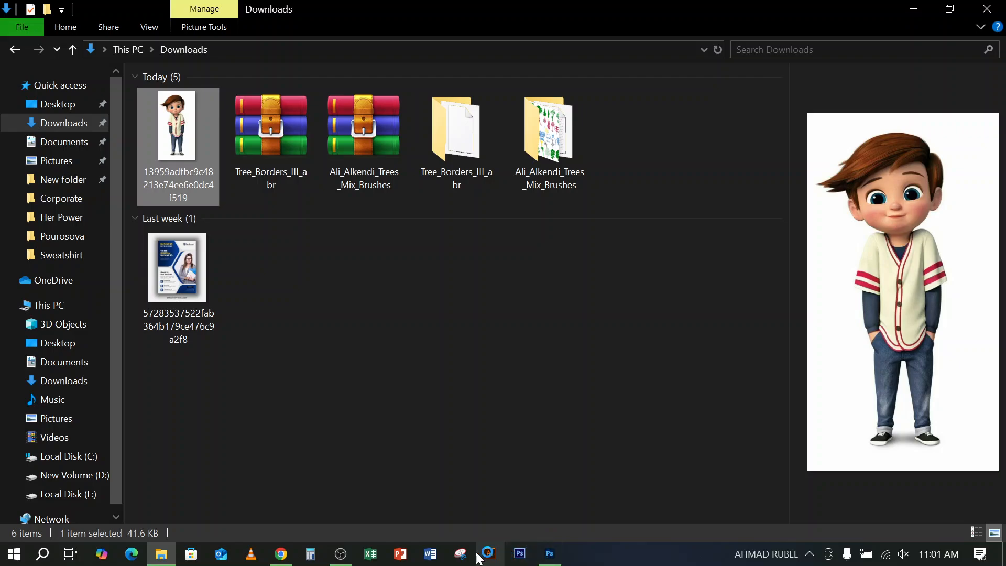
{"action": "left_click", "coordinate": [282, 556]}
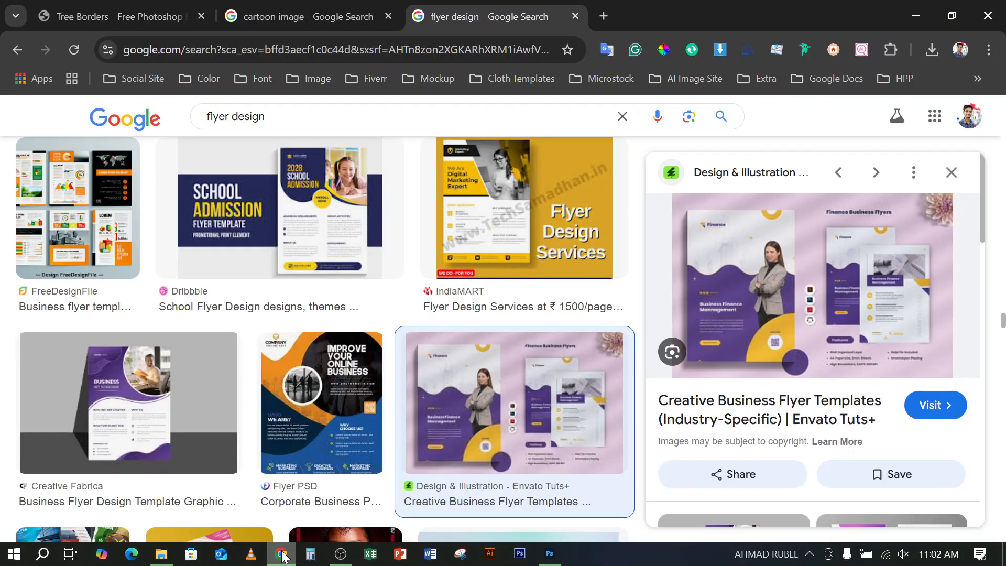
{"action": "left_click", "coordinate": [914, 15]}
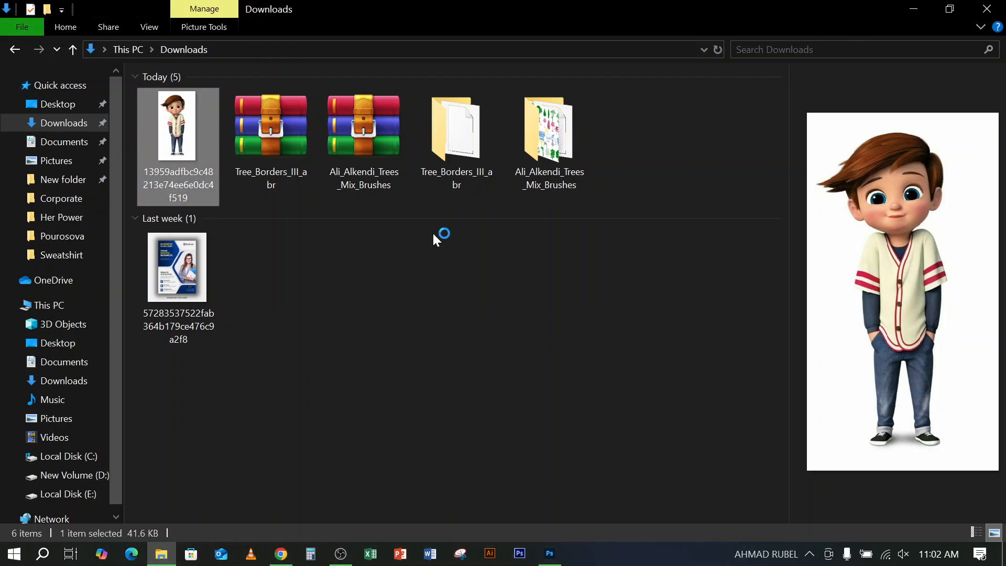
Switch to Photoshop and delete the red Shape 1 layer from the Untitled-1 document
{"action": "left_click", "coordinate": [545, 550]}
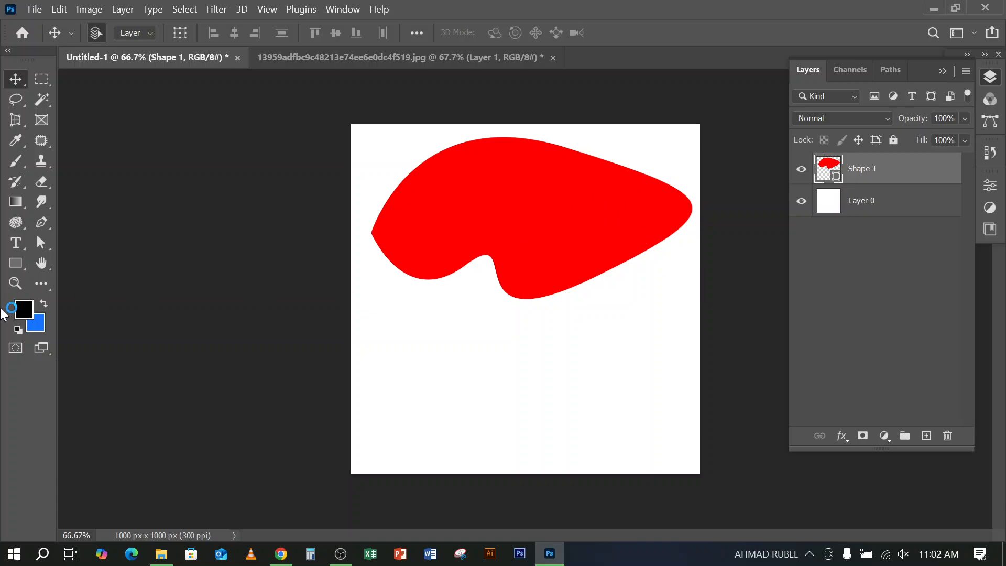
{"action": "left_click", "coordinate": [20, 263]}
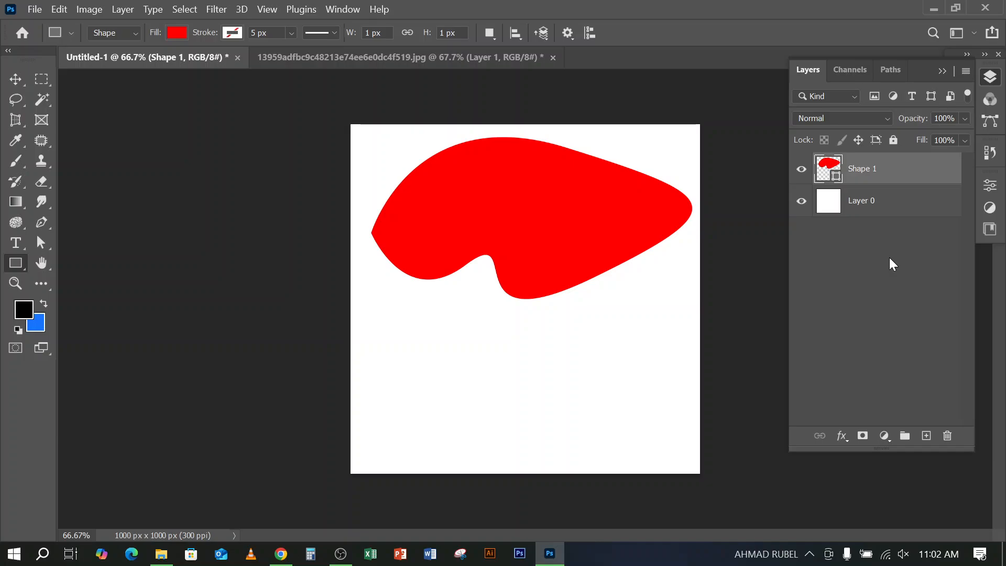
{"action": "key", "text": "Delete"}
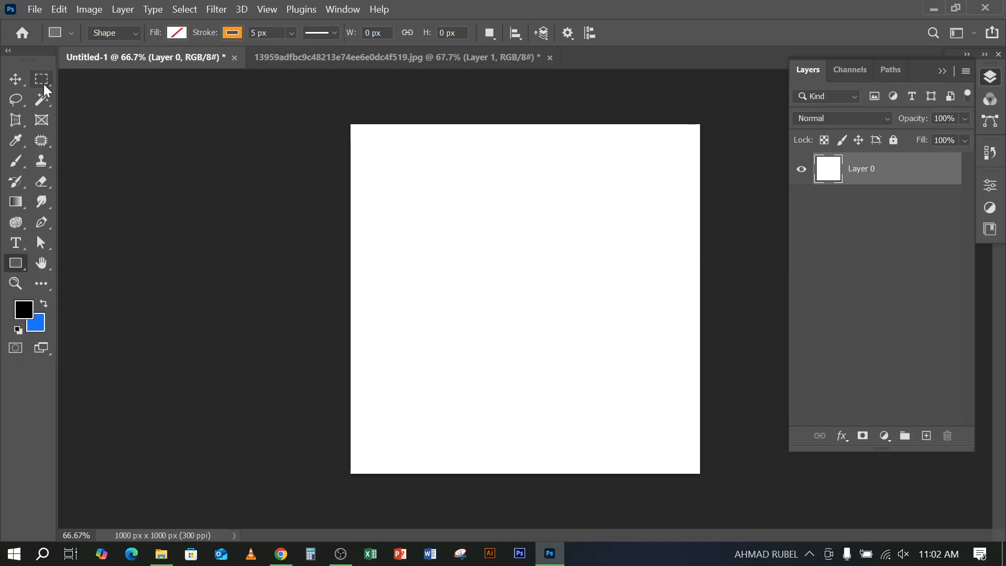
Draw a circle about 649 px wide with the Ellipse tool in Shape mode, using a red fill and no stroke
{"action": "left_click", "coordinate": [16, 79]}
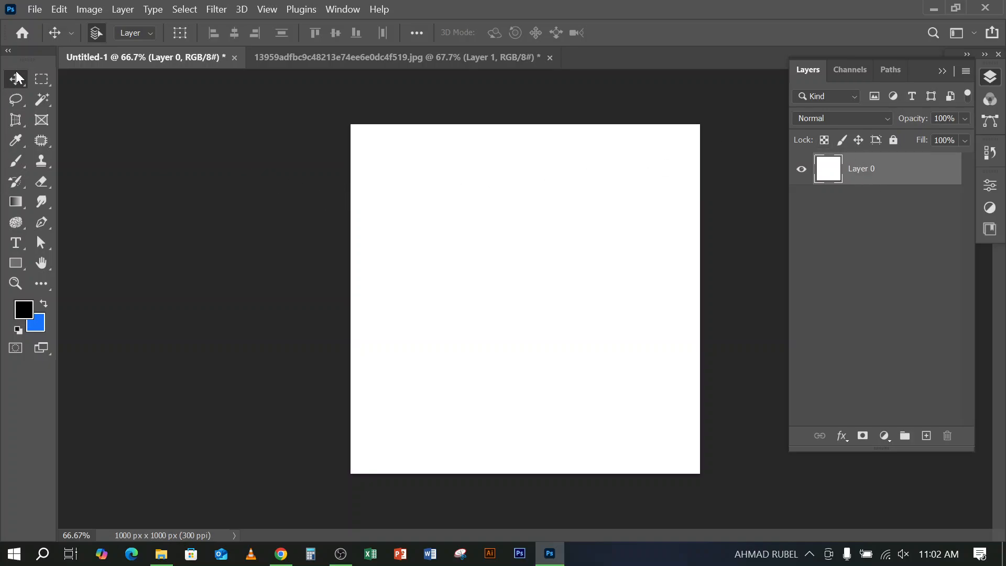
{"action": "left_click", "coordinate": [15, 262]}
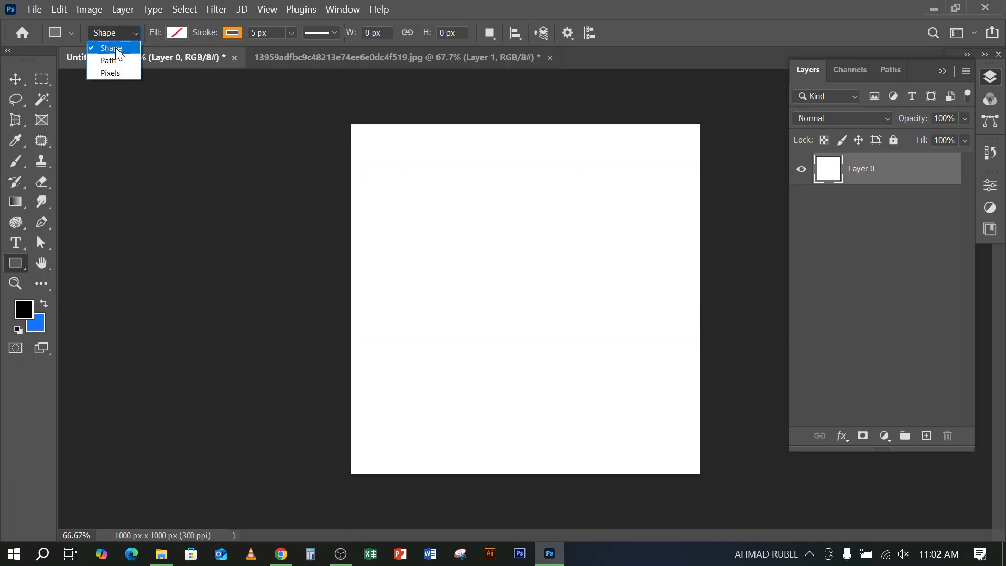
{"action": "left_click", "coordinate": [115, 47]}
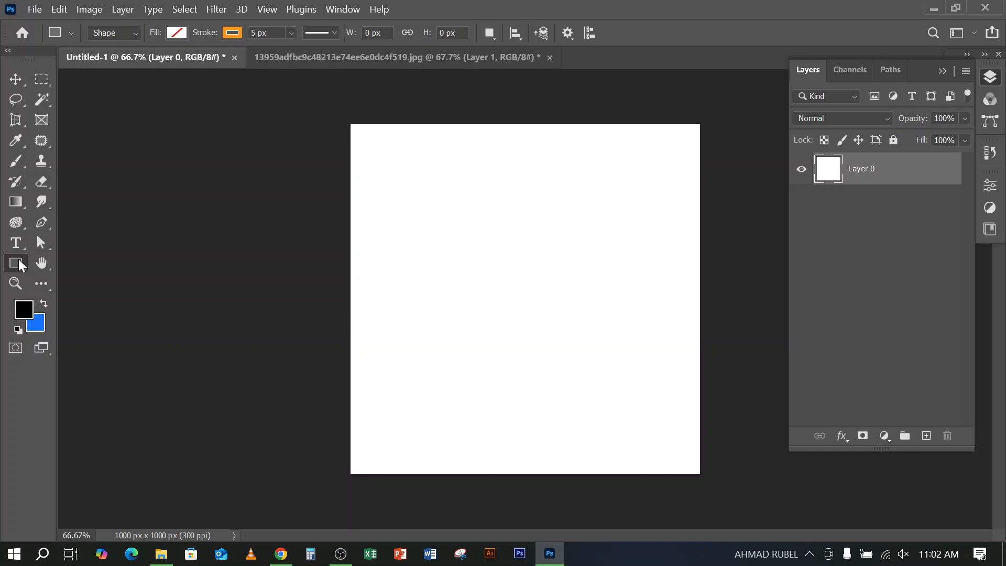
{"action": "right_click", "coordinate": [21, 265]}
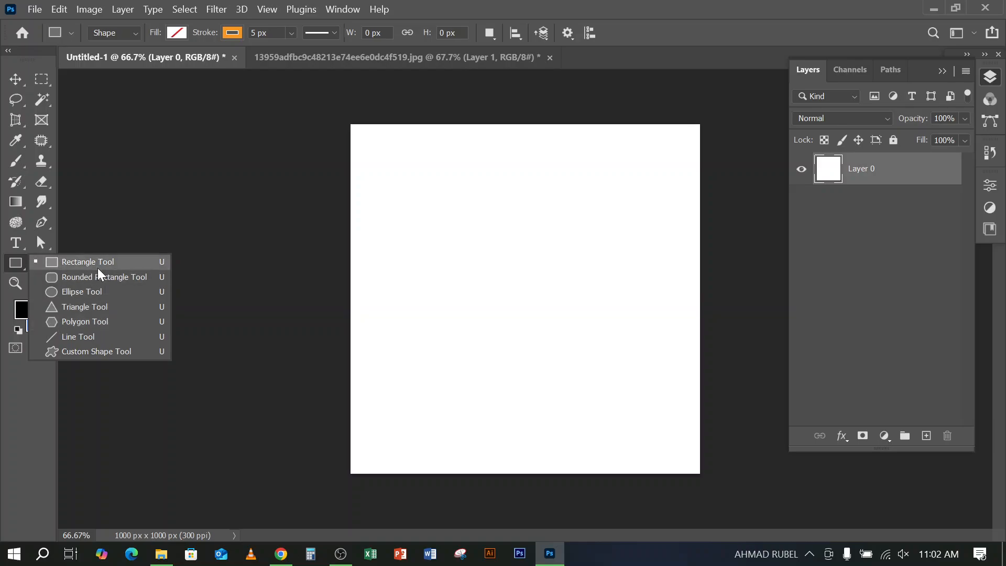
{"action": "left_click", "coordinate": [87, 294]}
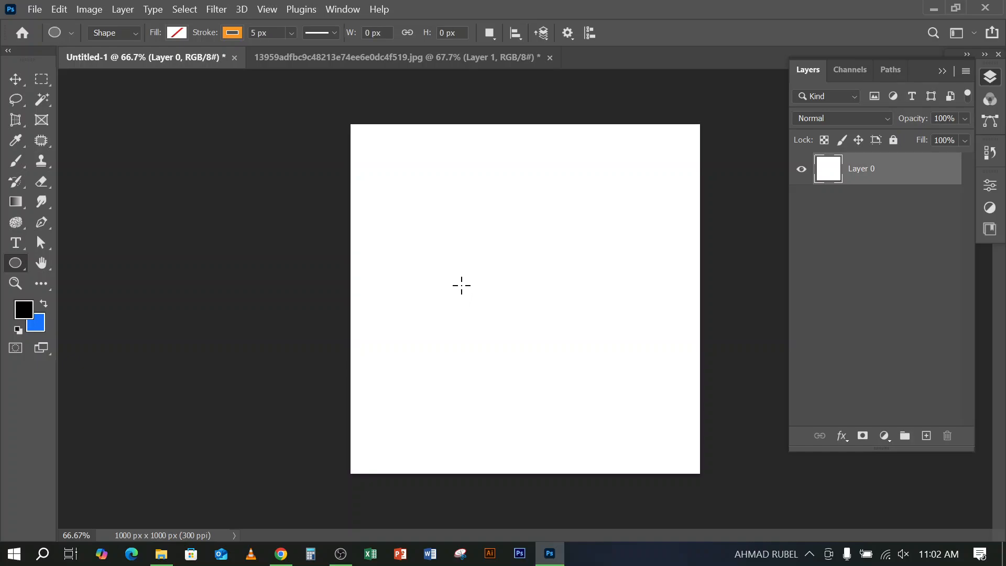
{"action": "left_click", "coordinate": [177, 33]}
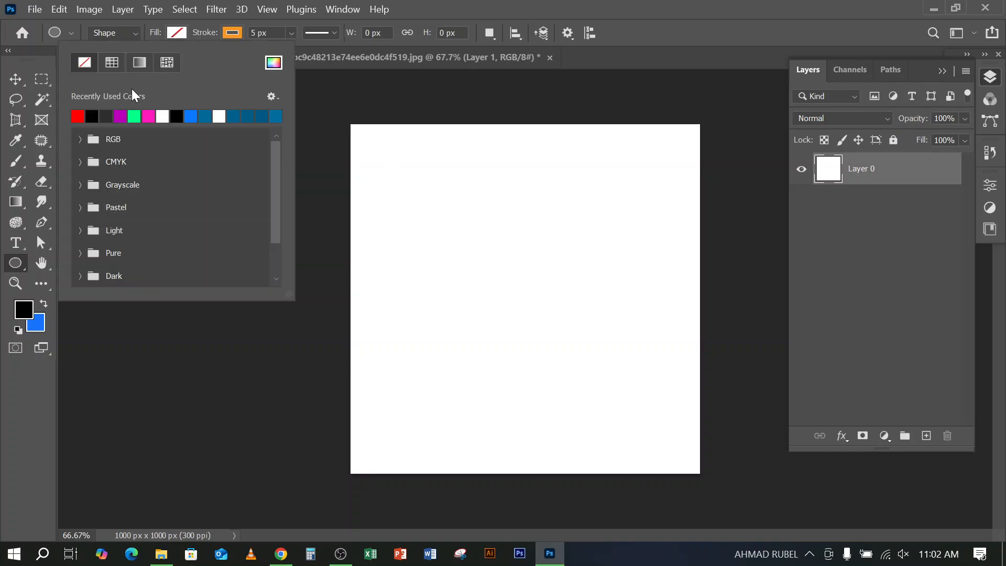
{"action": "left_click", "coordinate": [79, 115]}
{"action": "left_click", "coordinate": [232, 33]}
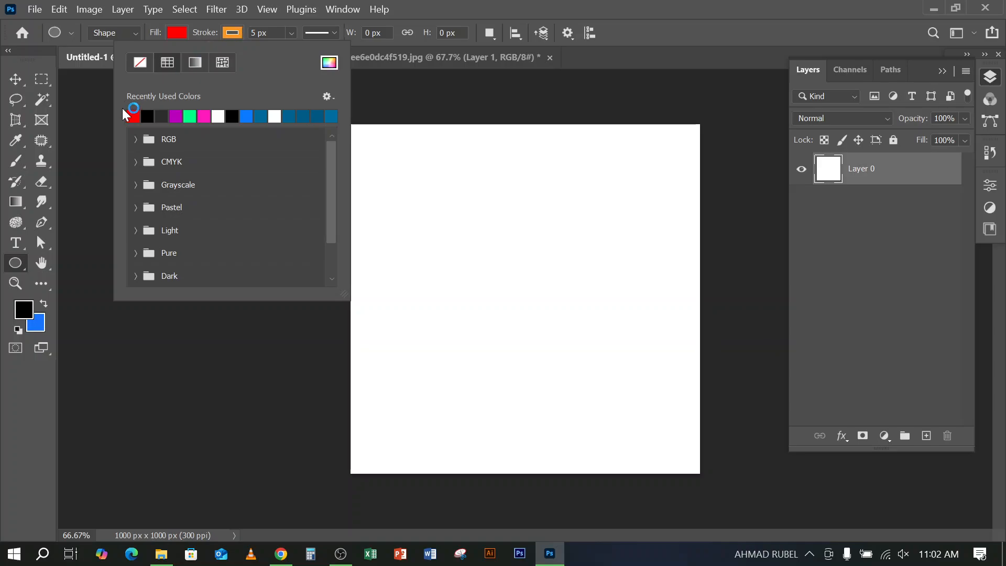
{"action": "left_click", "coordinate": [712, 20]}
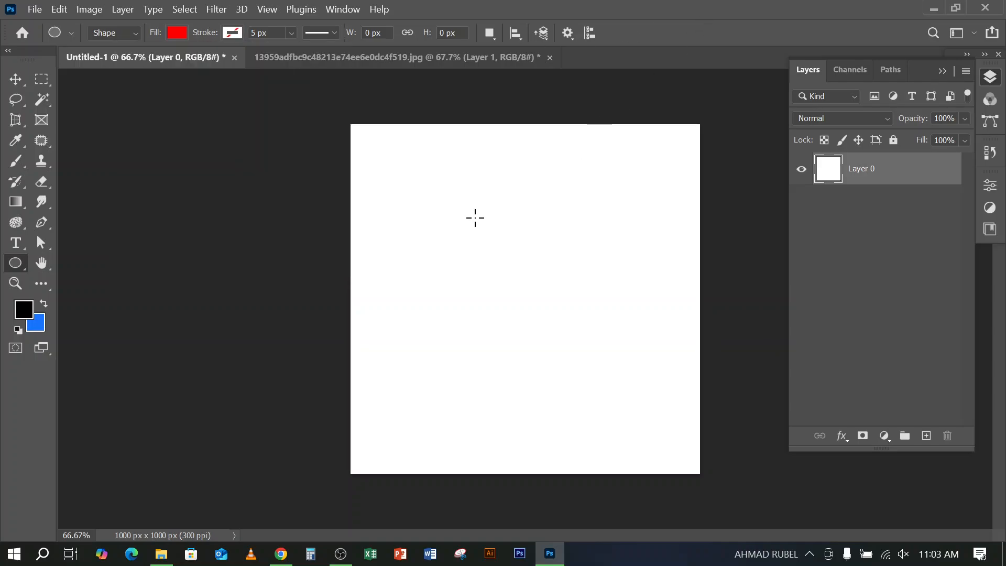
{"action": "mouse_move", "coordinate": [412, 181]}
{"action": "left_mouse_down"}
{"action": "mouse_move", "coordinate": [519, 301]}
{"action": "mouse_move", "coordinate": [653, 395]}
{"action": "mouse_move", "coordinate": [588, 317]}
{"action": "mouse_move", "coordinate": [637, 351]}
{"action": "mouse_move", "coordinate": [670, 447]}
{"action": "left_mouse_up"}
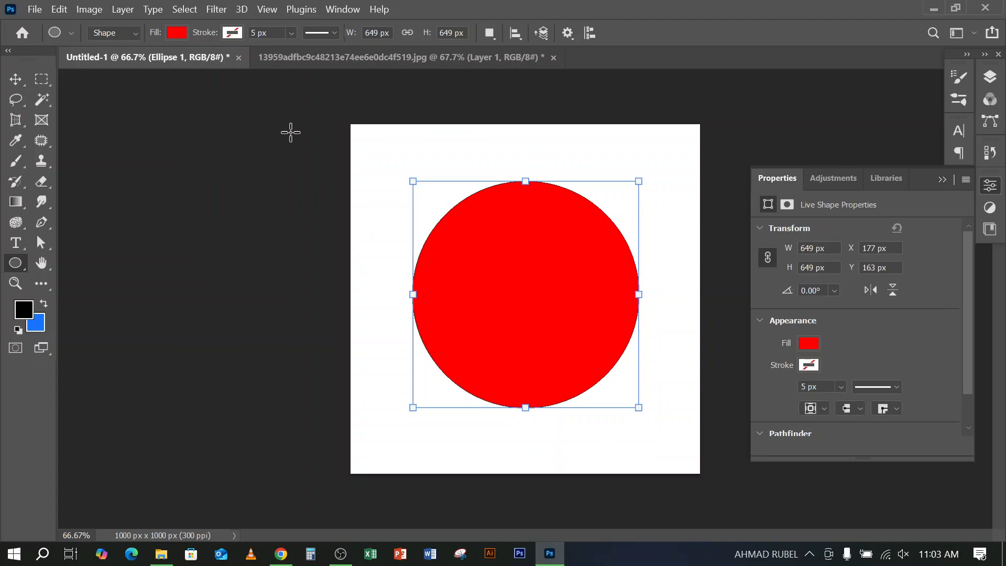
Move the red circle partly off the canvas's upper-right corner, to about X 556 px and Y -197 px, and show the layers
{"action": "left_click", "coordinate": [16, 79]}
{"action": "left_click_drag", "start_coordinate": [530, 298], "coordinate": [581, 231]}
{"action": "left_click_drag", "start_coordinate": [588, 266], "coordinate": [629, 225]}
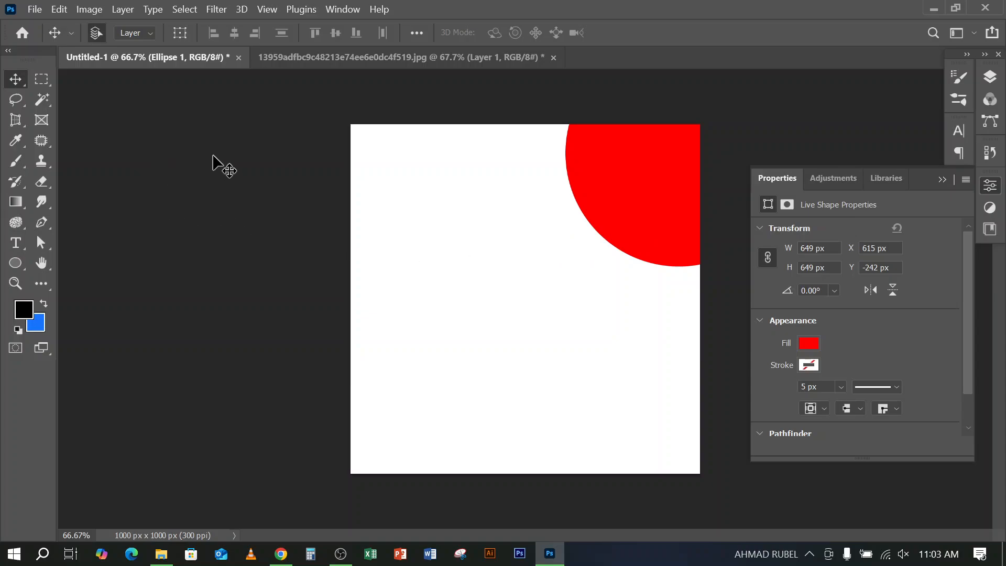
{"action": "left_click_drag", "start_coordinate": [683, 230], "coordinate": [597, 210]}
{"action": "left_click", "coordinate": [990, 77]}
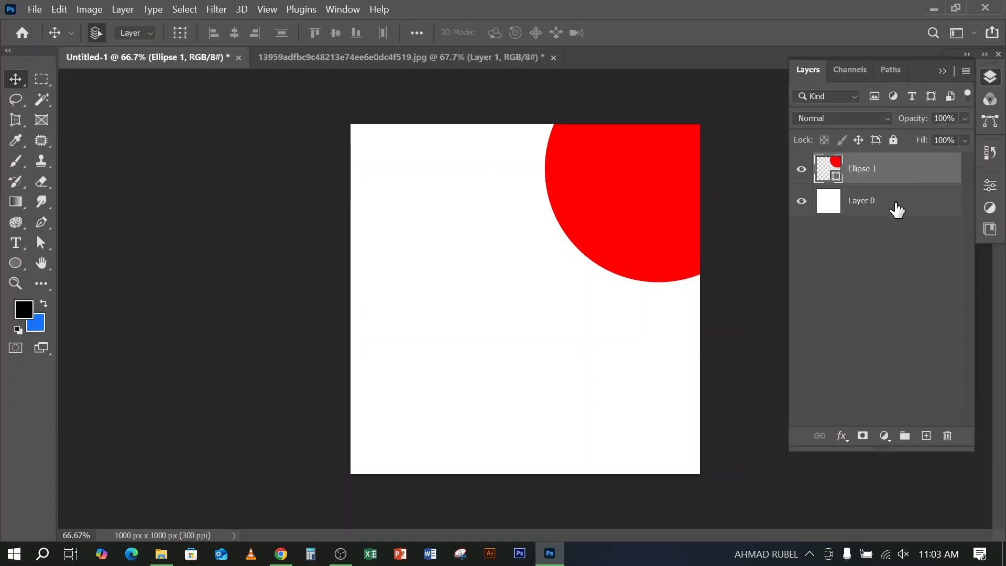
Draw a red triangle about 410 by 355 px below the circle in the lower middle of the canvas
{"action": "left_click", "coordinate": [15, 263]}
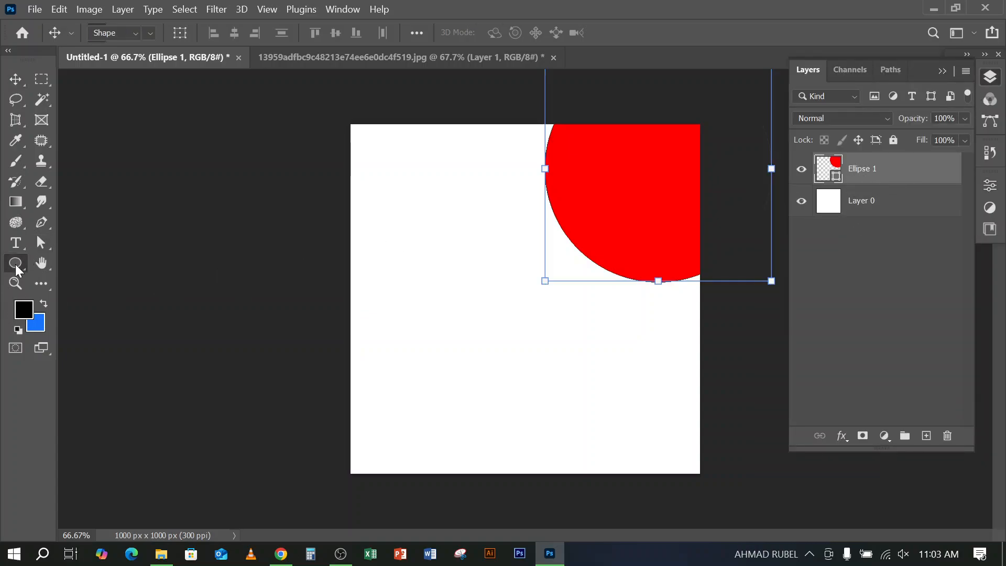
{"action": "right_click", "coordinate": [15, 264]}
{"action": "left_click", "coordinate": [84, 303]}
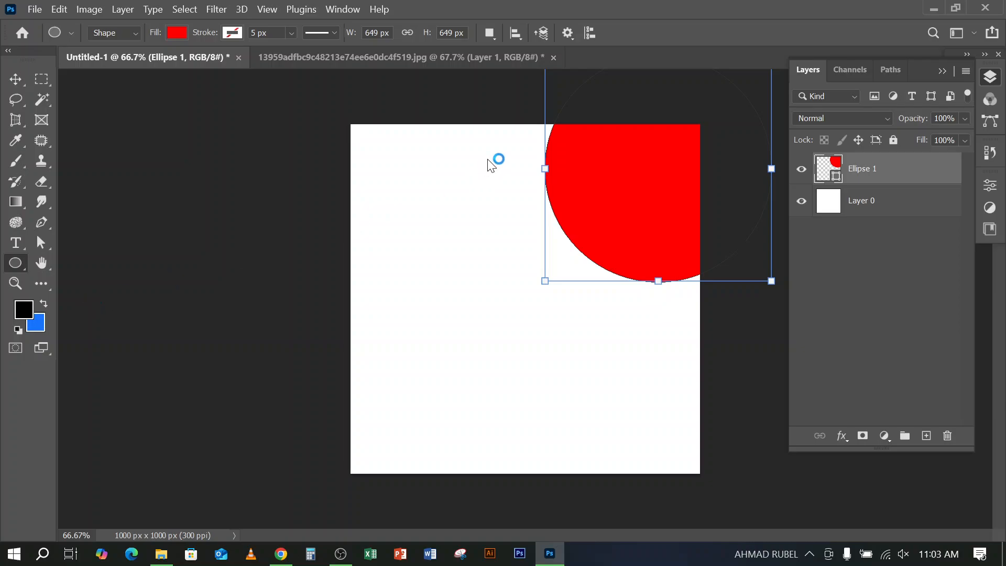
{"action": "key", "text": "ctrl+d"}
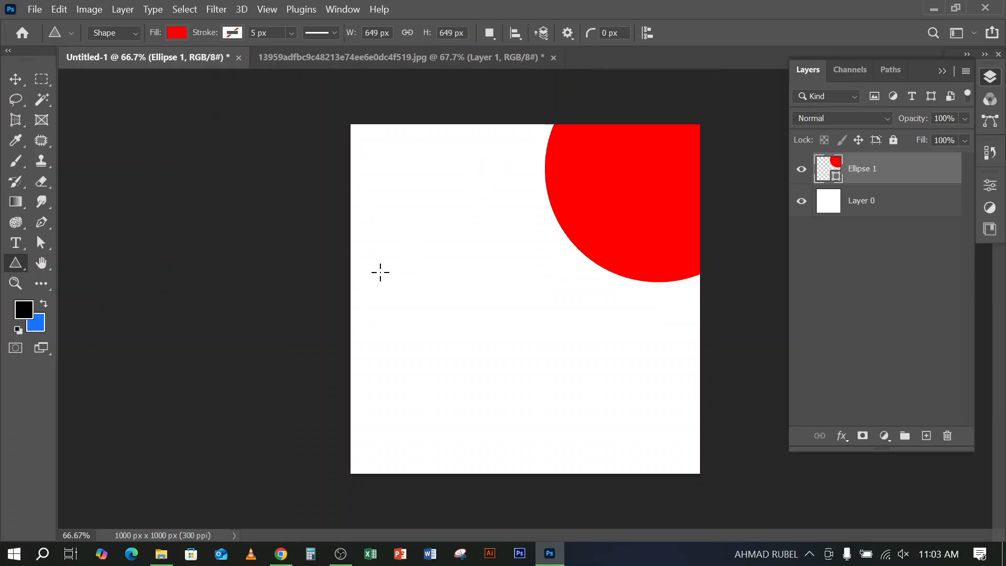
{"action": "left_click_drag", "start_coordinate": [429, 291], "coordinate": [631, 443]}
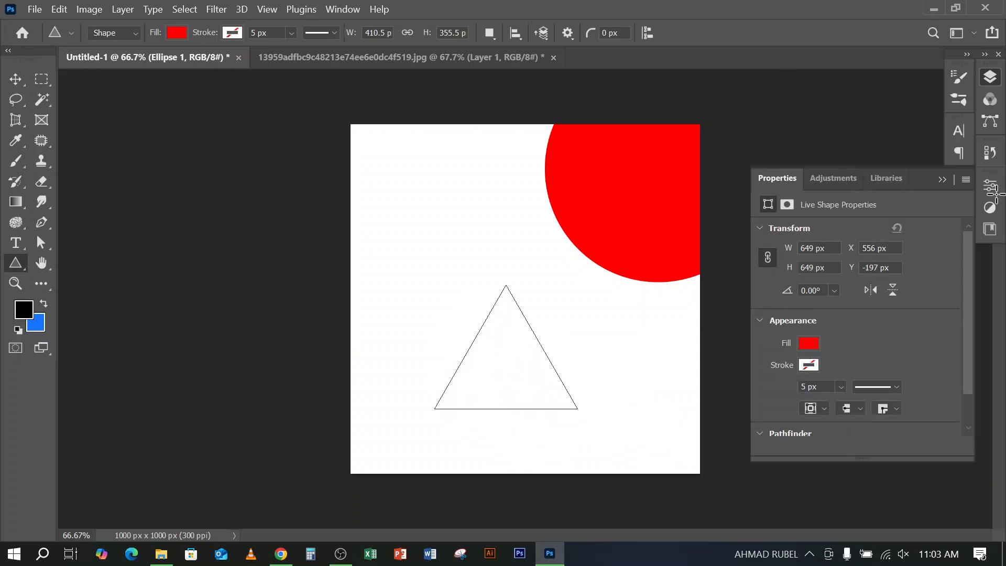
{"action": "left_click", "coordinate": [990, 77]}
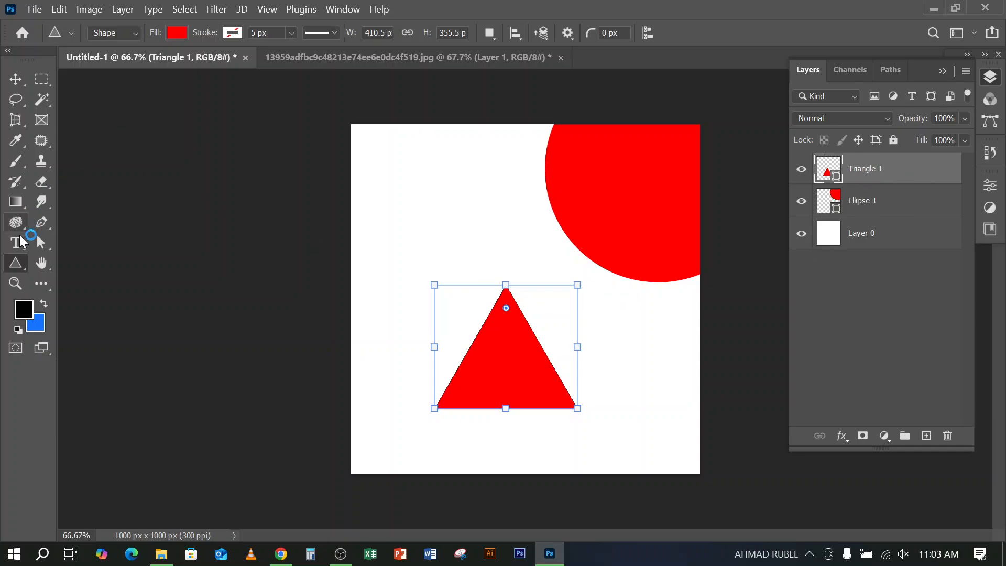
Draw a red six-sided polygon about 340 by 294 px in the upper-left area of the canvas
{"action": "right_click", "coordinate": [11, 271]}
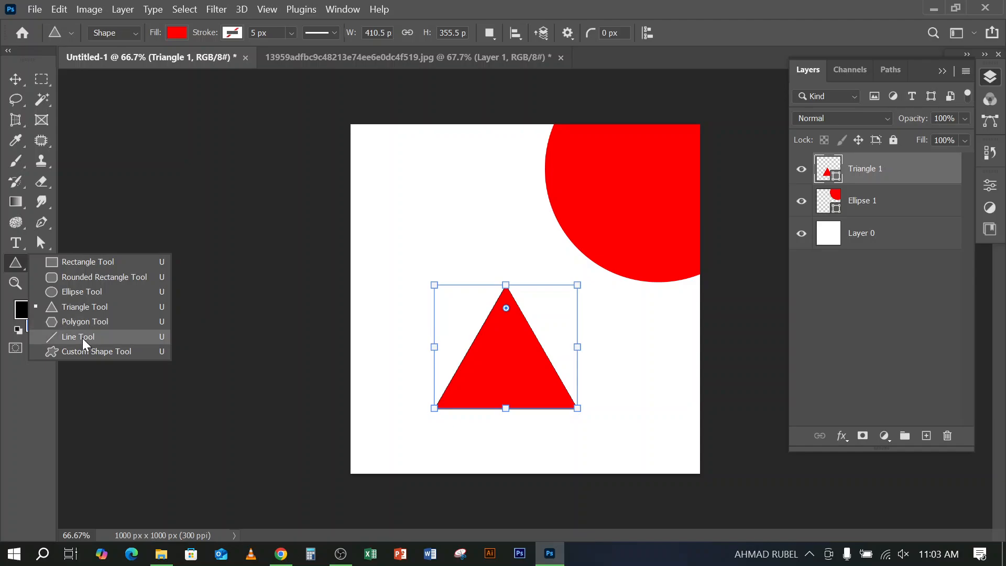
{"action": "left_click", "coordinate": [78, 321]}
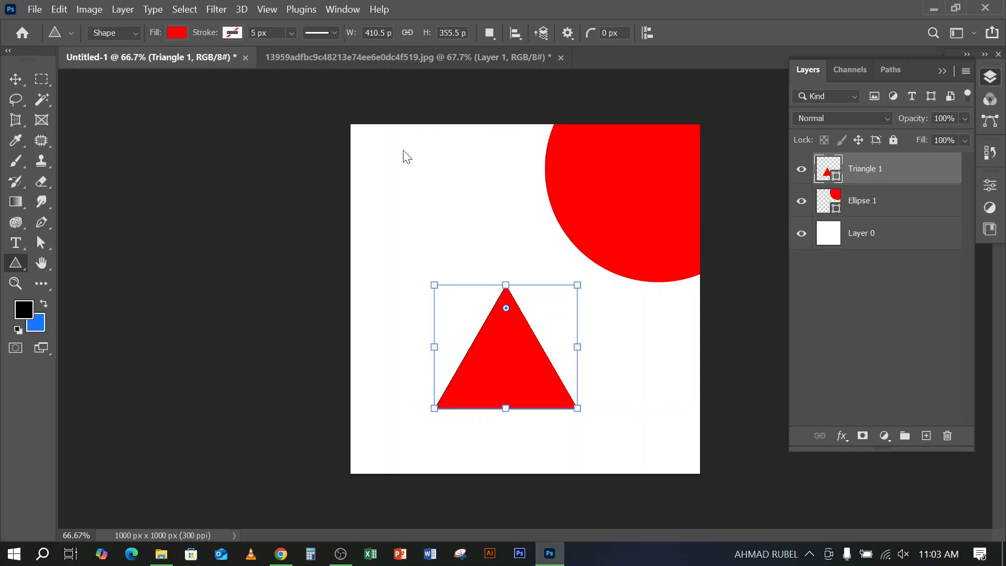
{"action": "left_click_drag", "start_coordinate": [388, 170], "coordinate": [504, 284]}
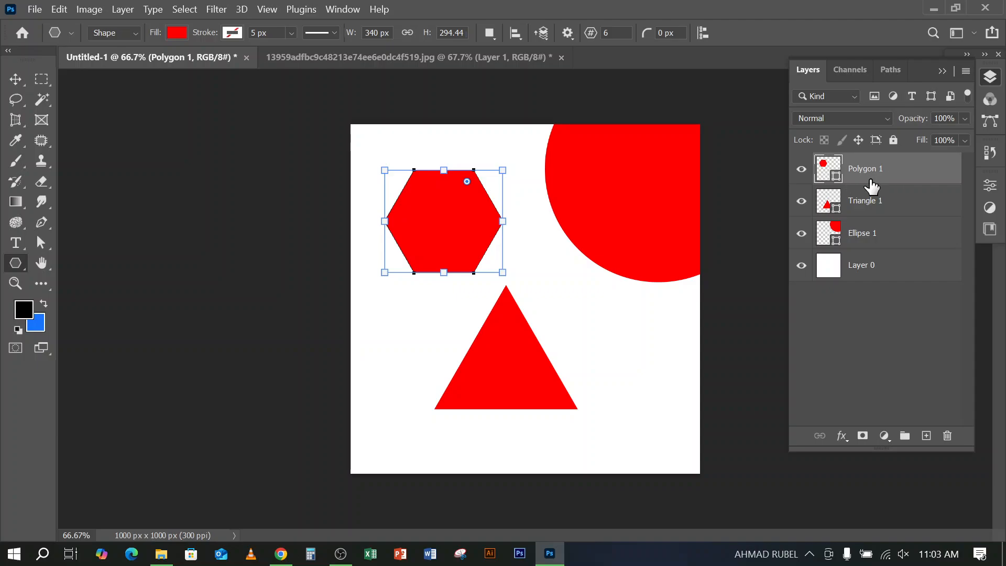
Delete the polygon and triangle layers, keeping the red circle
{"action": "left_click", "coordinate": [15, 78]}
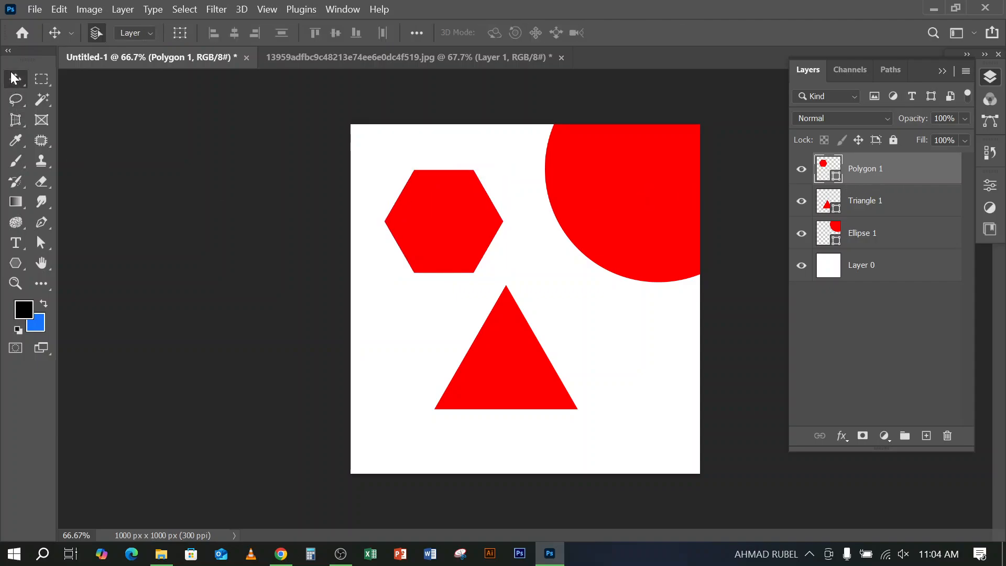
{"action": "key", "text": "Delete"}
{"action": "key", "text": "Delete"}
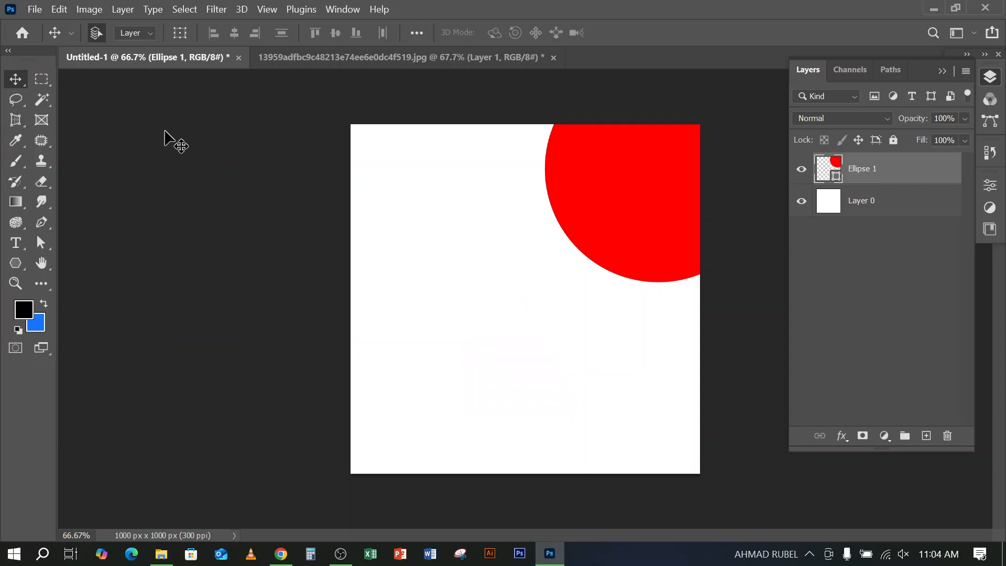
Set the Polygon tool to draw in Path mode instead of Shape mode
{"action": "left_click", "coordinate": [15, 265]}
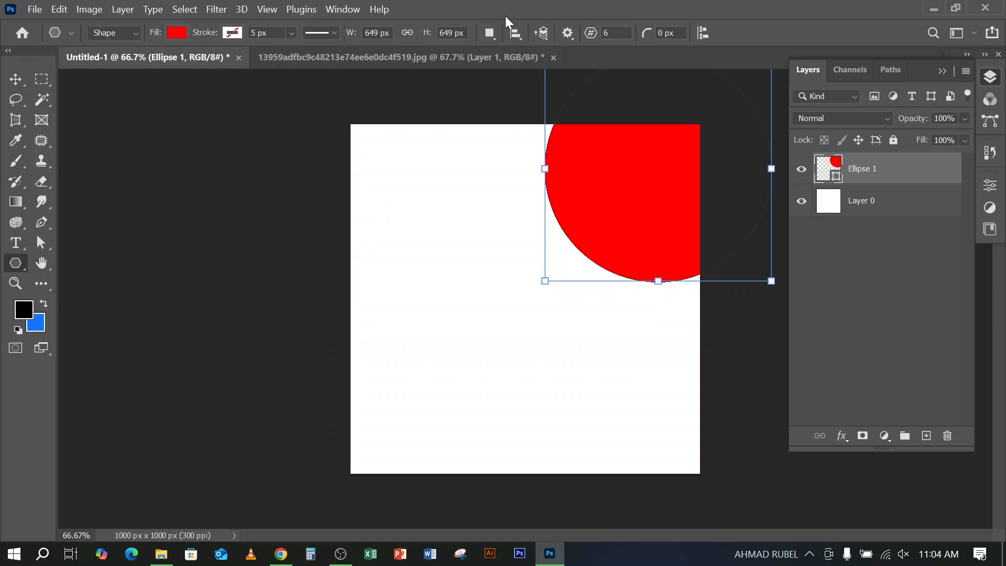
{"action": "left_click", "coordinate": [117, 37]}
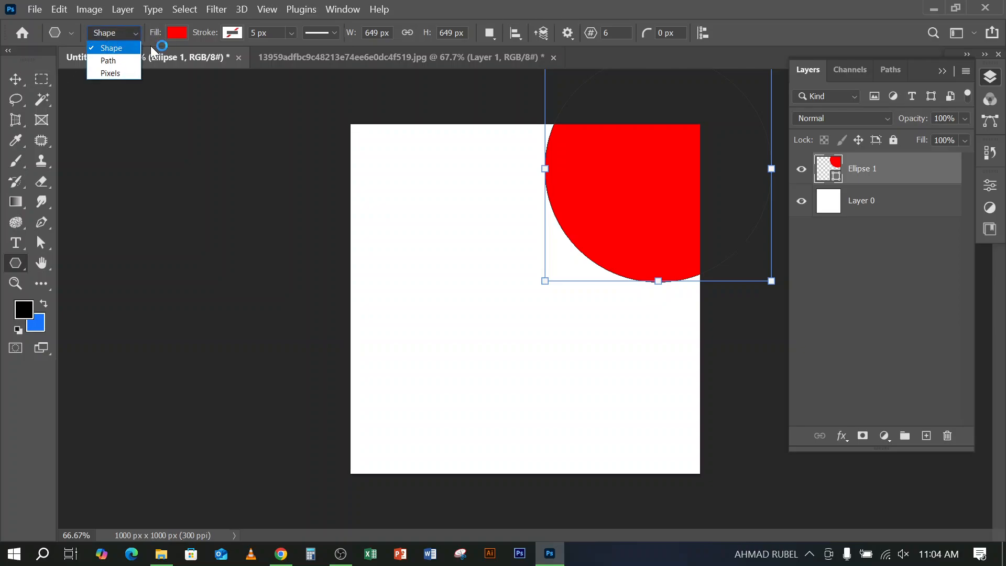
{"action": "left_click", "coordinate": [117, 60]}
Draw a six-sided polygon path about 475 by 381 px on the lower canvas, and undo it
{"action": "left_click_drag", "start_coordinate": [412, 263], "coordinate": [580, 399]}
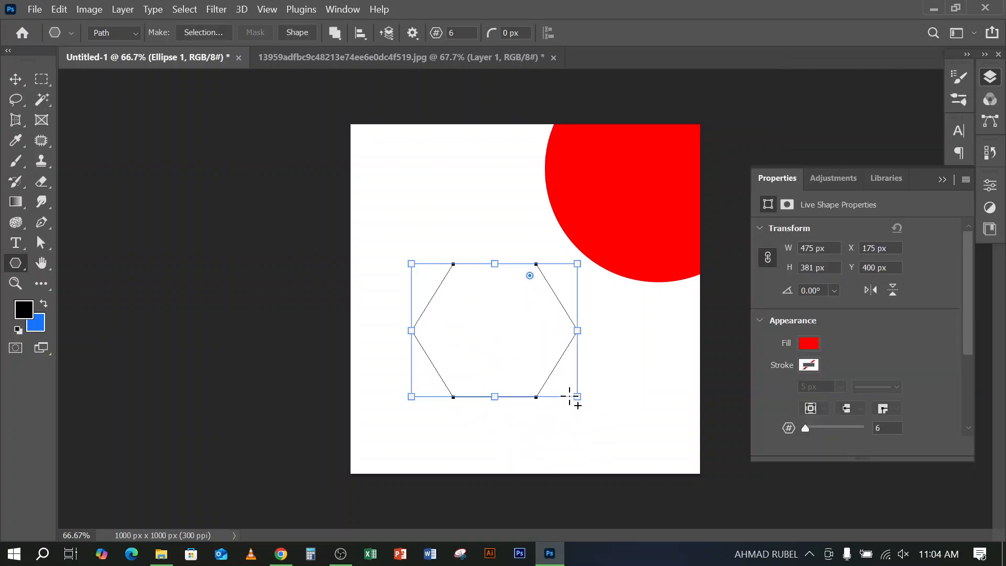
{"action": "left_click", "coordinate": [990, 78]}
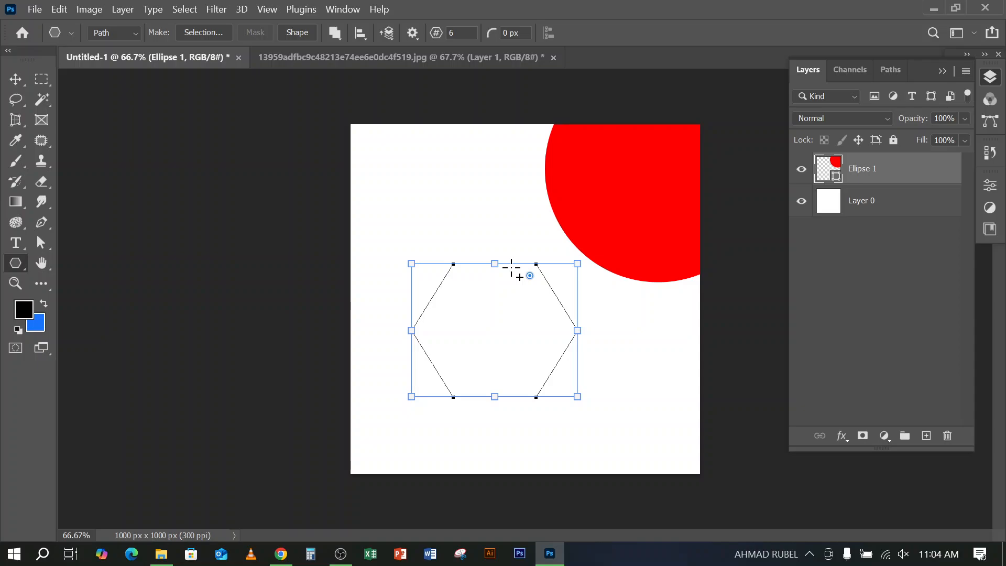
{"action": "key", "text": "ctrl+z"}
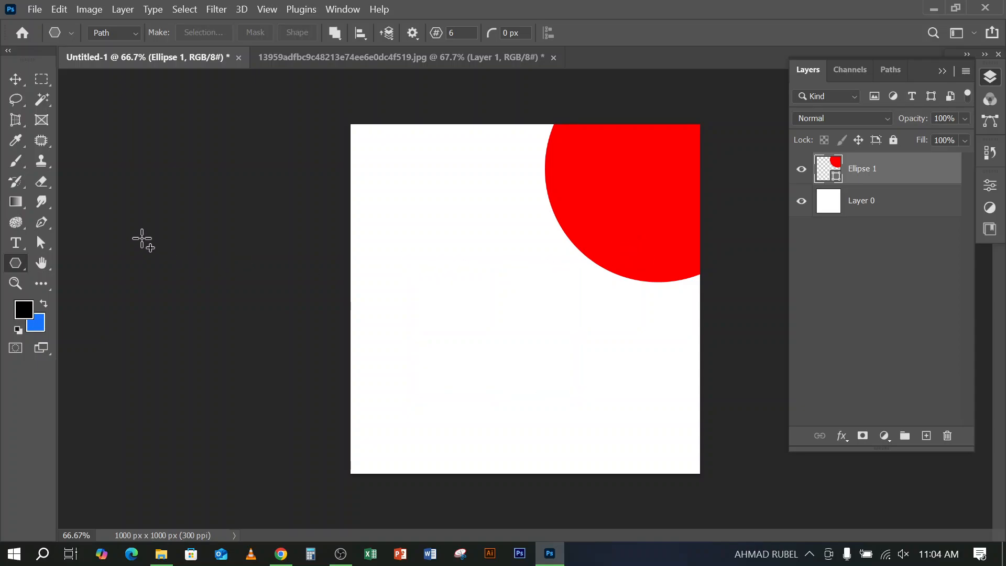
Draw a circular path about 487 px wide on the lower canvas and convert it to a new anti-aliased selection with 0 px feather
{"action": "right_click", "coordinate": [19, 263]}
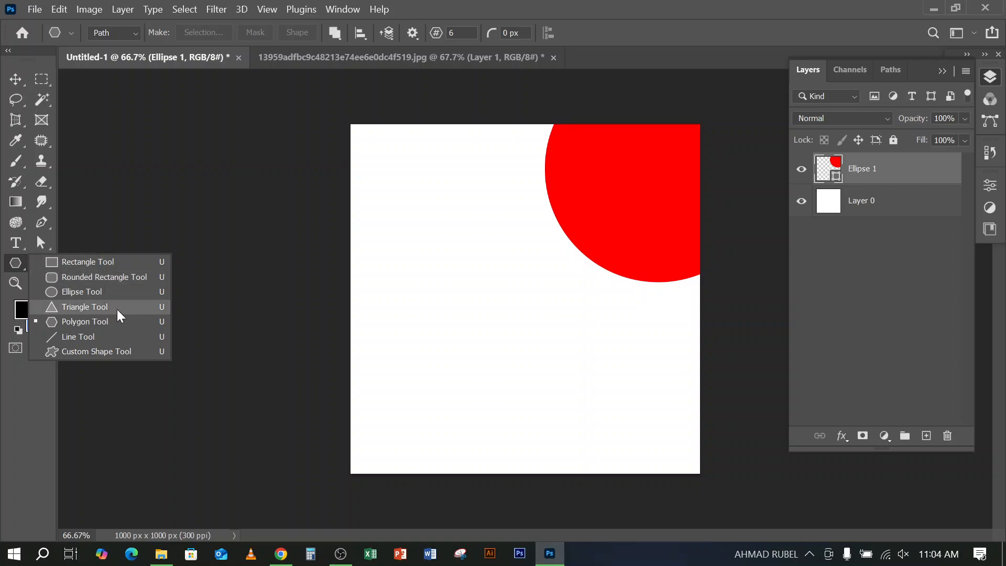
{"action": "left_click", "coordinate": [96, 296]}
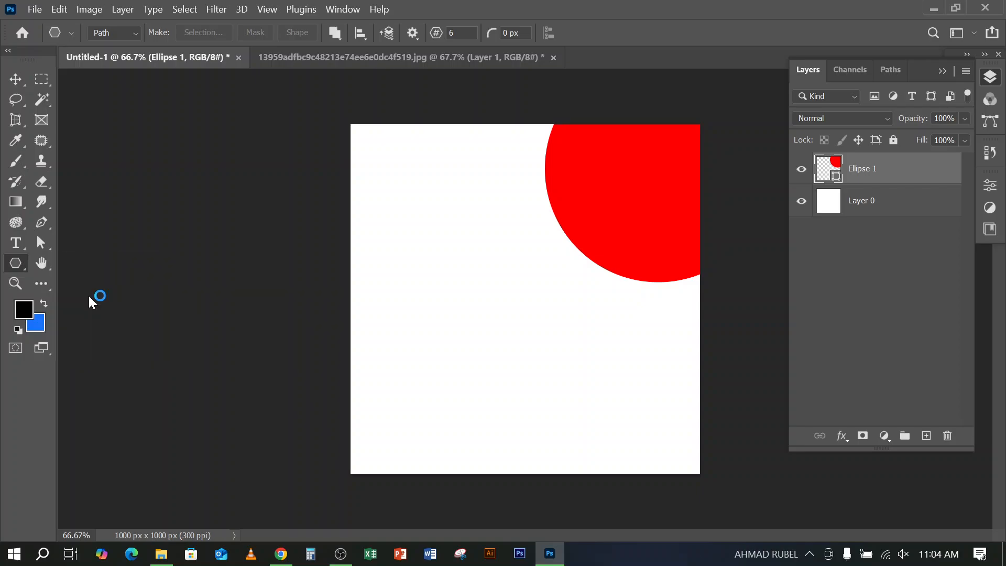
{"action": "left_click_drag", "start_coordinate": [401, 271], "coordinate": [642, 444]}
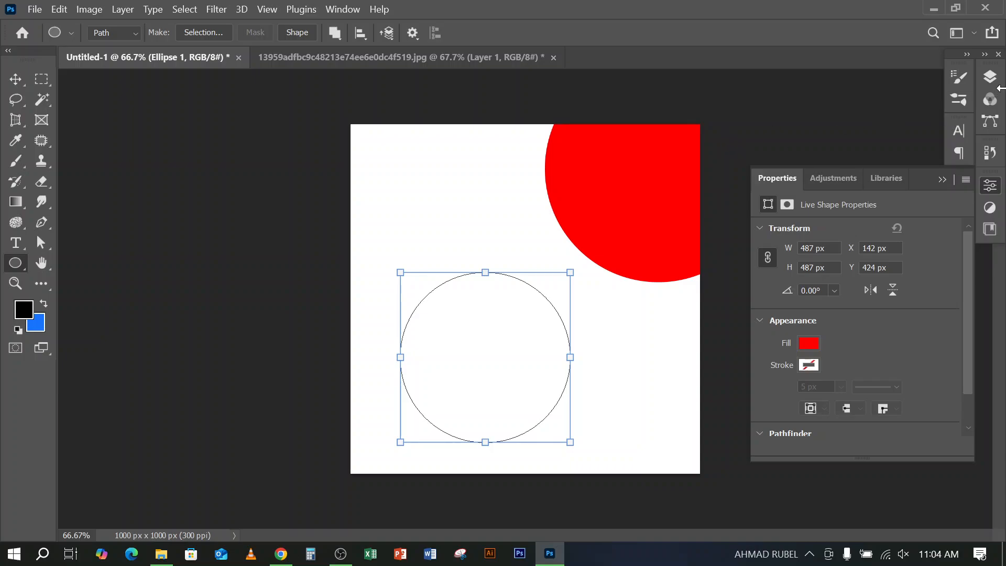
{"action": "left_click", "coordinate": [989, 77]}
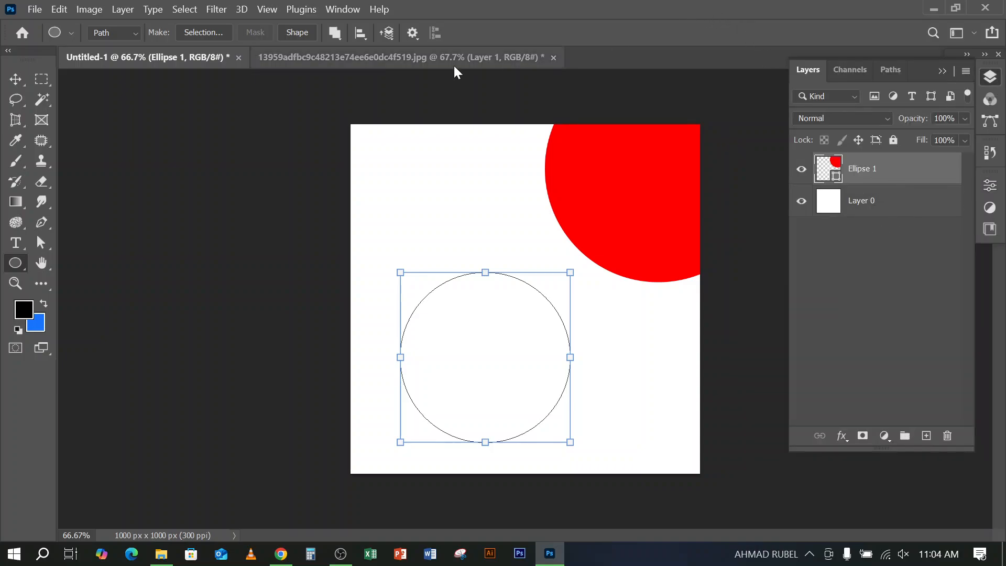
{"action": "left_click", "coordinate": [205, 32]}
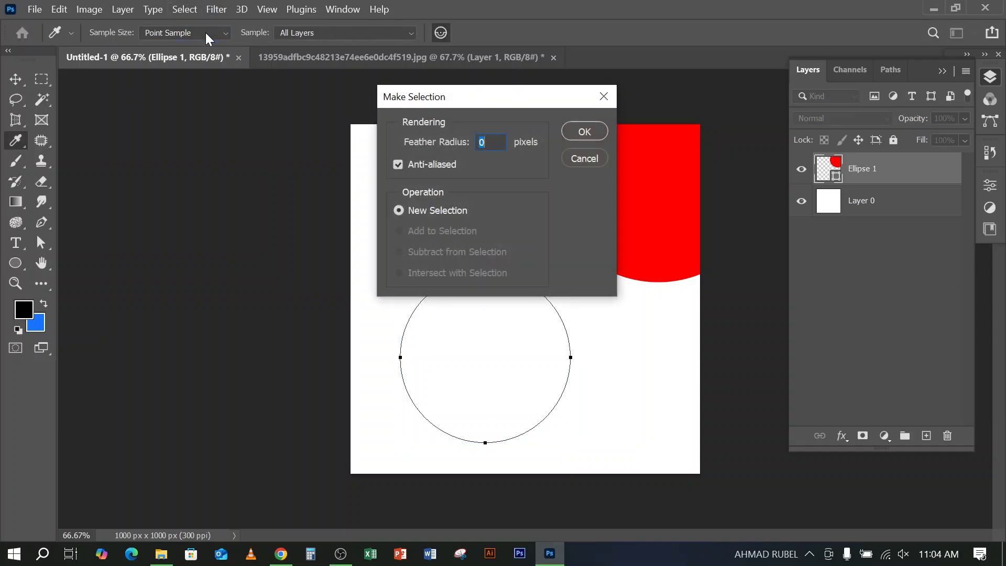
{"action": "left_click", "coordinate": [585, 138]}
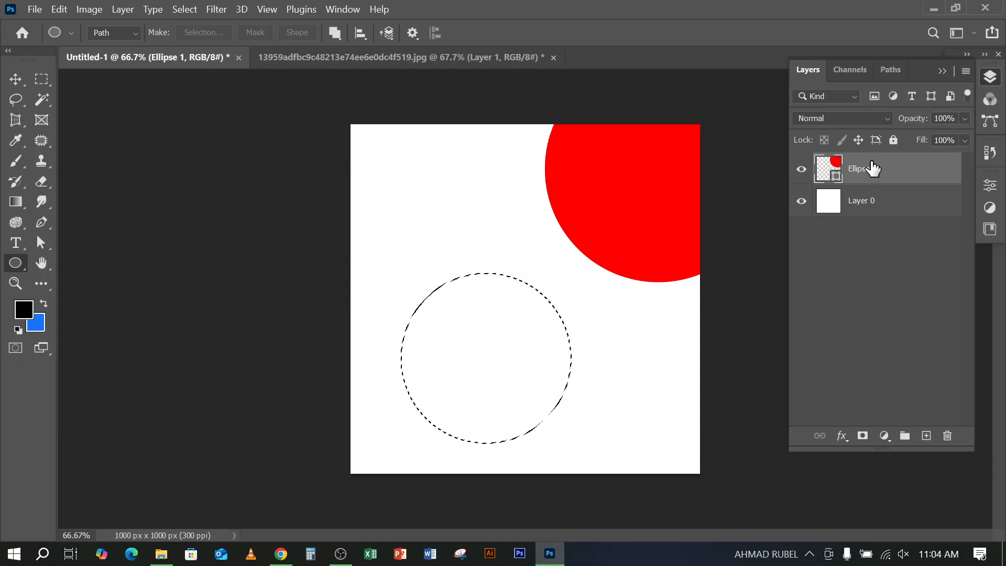
Create a new layer, fill the circular selection with the blue background colour, and deselect it
{"action": "left_click", "coordinate": [925, 436]}
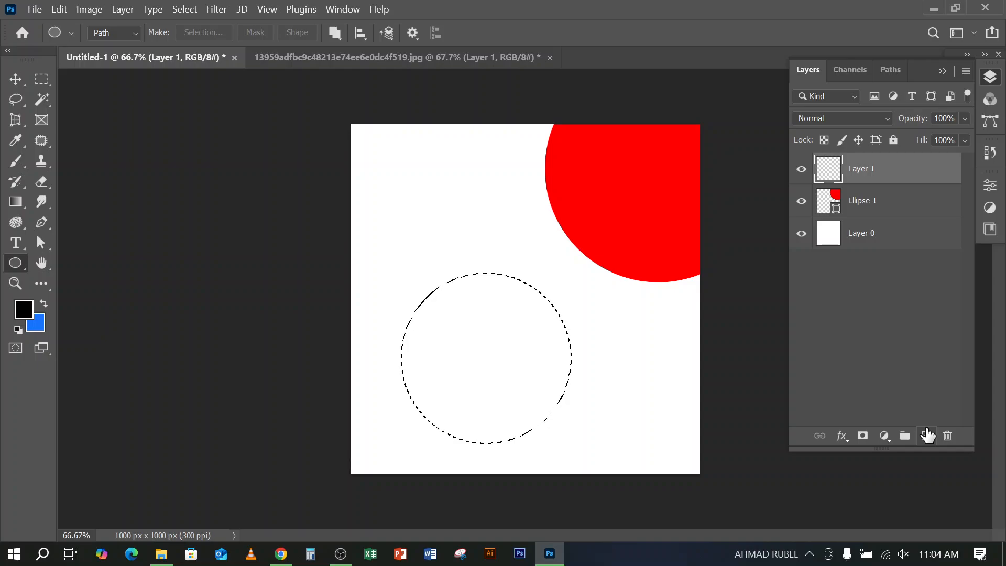
{"action": "key", "text": "ctrl+BackSpace"}
{"action": "key", "text": "ctrl+d"}
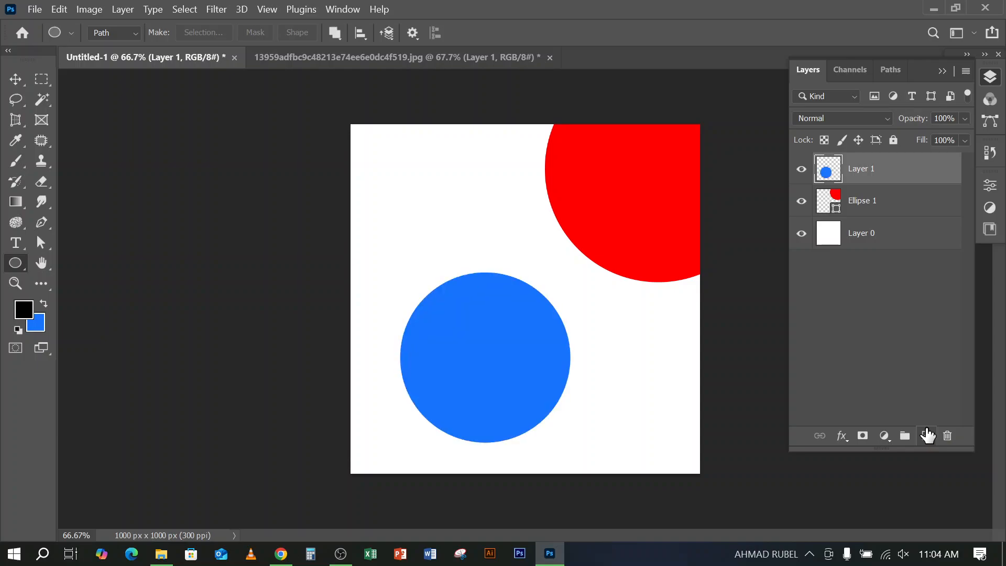
Set the Ellipse tool to draw in Shape mode instead of Path mode
{"action": "right_click", "coordinate": [15, 263]}
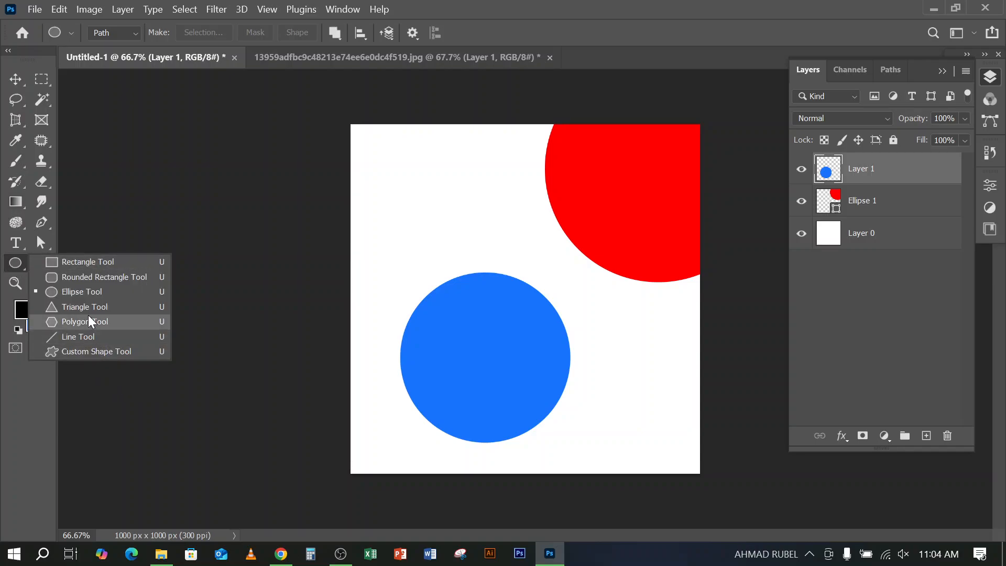
{"action": "left_click", "coordinate": [114, 32]}
{"action": "left_click", "coordinate": [111, 49]}
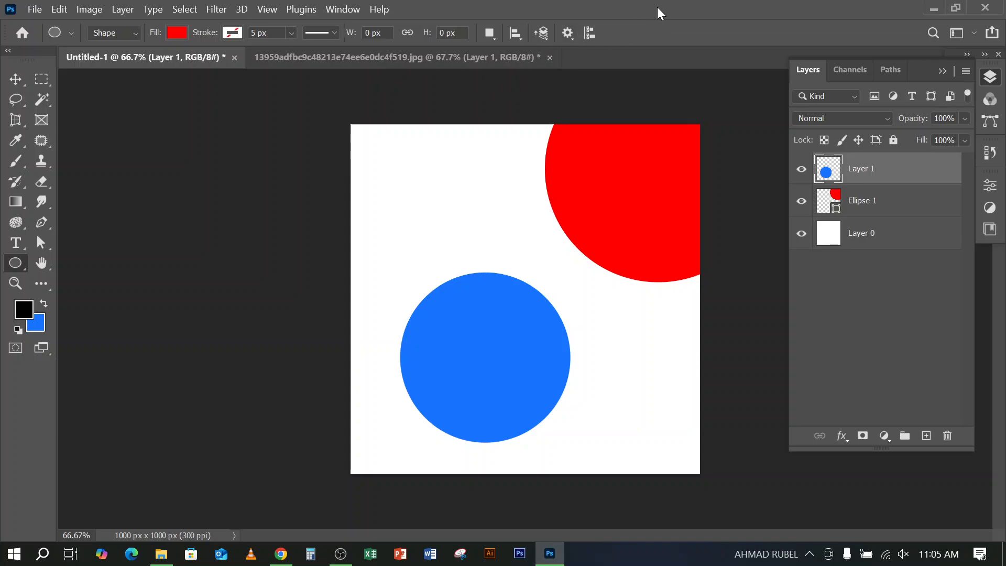
Move the red circle fully inside the canvas's upper-right area and the blue circle toward the lower-left corner
{"action": "left_click", "coordinate": [15, 78]}
{"action": "left_click", "coordinate": [632, 197]}
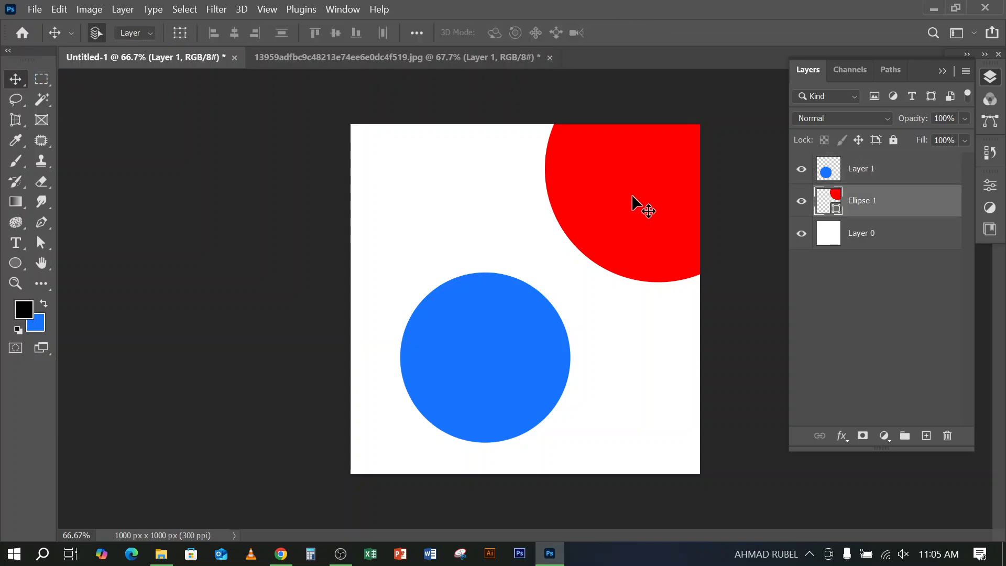
{"action": "left_click_drag", "start_coordinate": [632, 198], "coordinate": [560, 214]}
{"action": "left_click", "coordinate": [485, 375]}
{"action": "left_click_drag", "start_coordinate": [488, 376], "coordinate": [544, 364]}
{"action": "left_click_drag", "start_coordinate": [488, 406], "coordinate": [486, 406]}
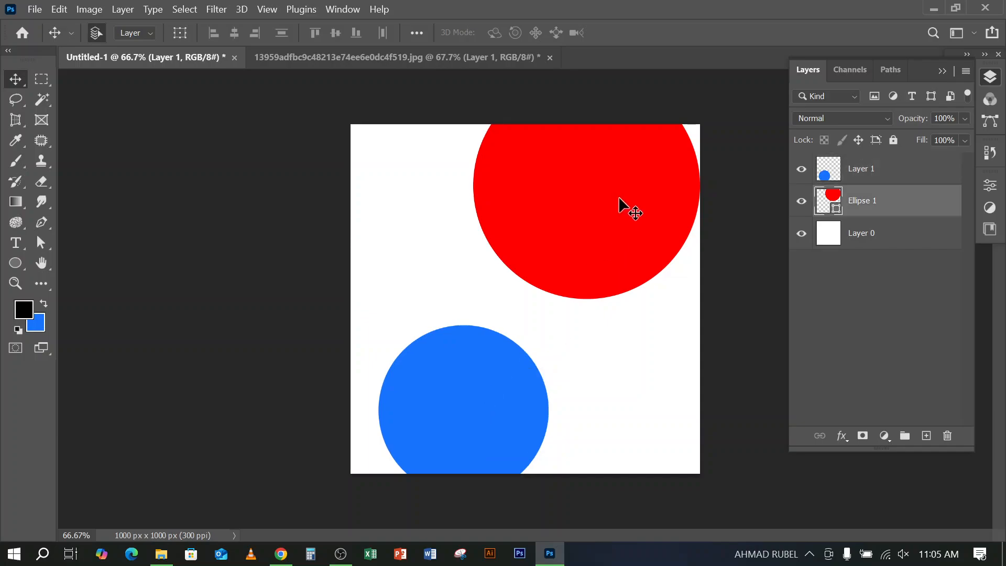
{"action": "left_click_drag", "start_coordinate": [626, 204], "coordinate": [605, 266]}
{"action": "left_click_drag", "start_coordinate": [481, 392], "coordinate": [443, 390]}
{"action": "mouse_move", "coordinate": [618, 266]}
{"action": "left_mouse_down"}
{"action": "mouse_move", "coordinate": [601, 264]}
{"action": "mouse_move", "coordinate": [606, 272]}
{"action": "left_mouse_up"}
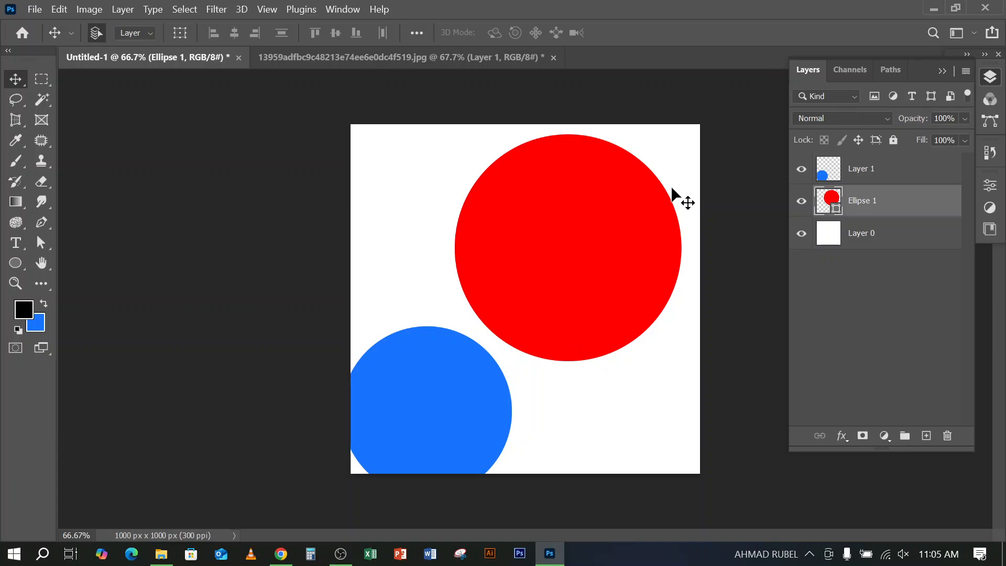
Change the red circle shape's fill colour to cyan #00deff
{"action": "double_click", "coordinate": [836, 209]}
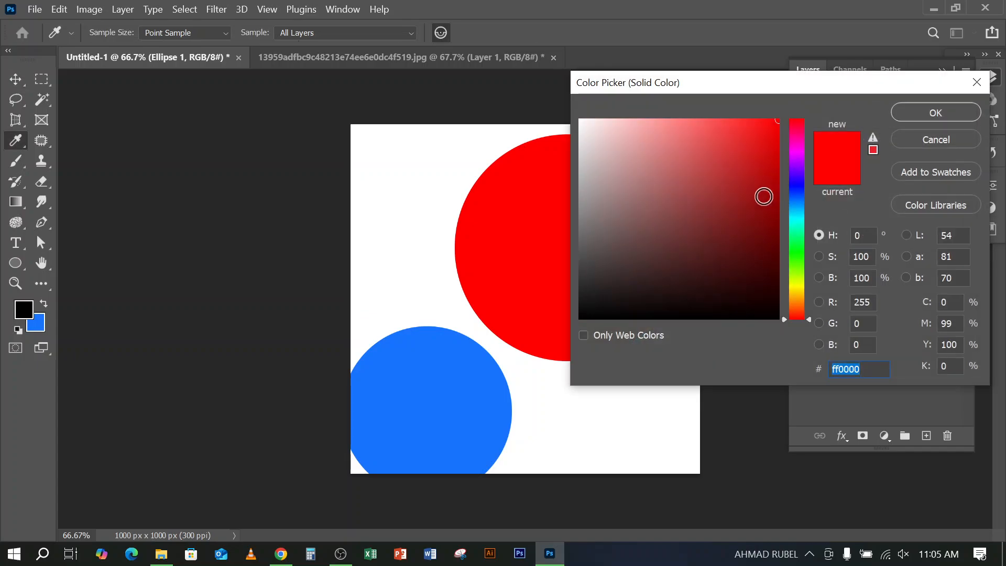
{"action": "left_click_drag", "start_coordinate": [800, 155], "coordinate": [799, 215]}
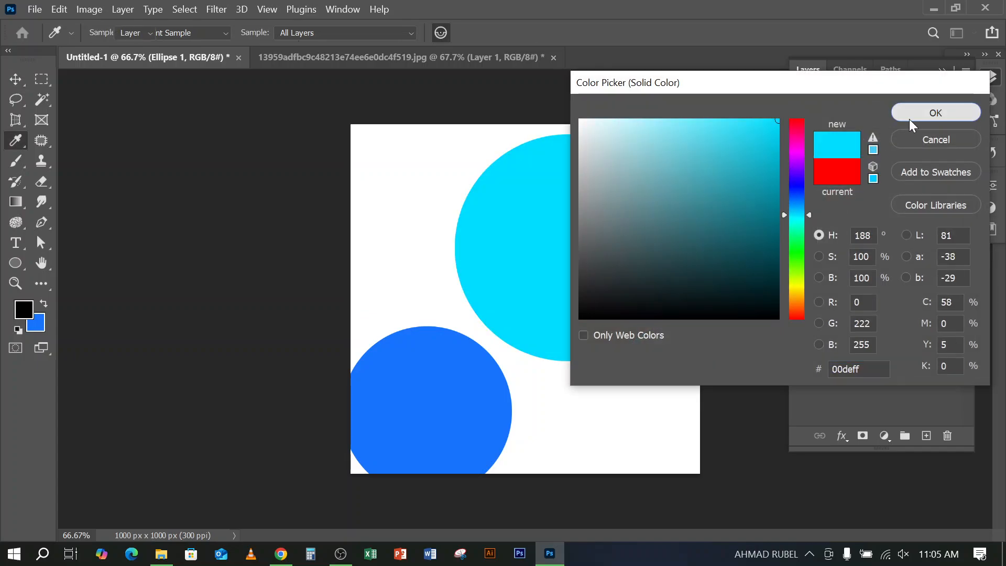
{"action": "left_click", "coordinate": [910, 113]}
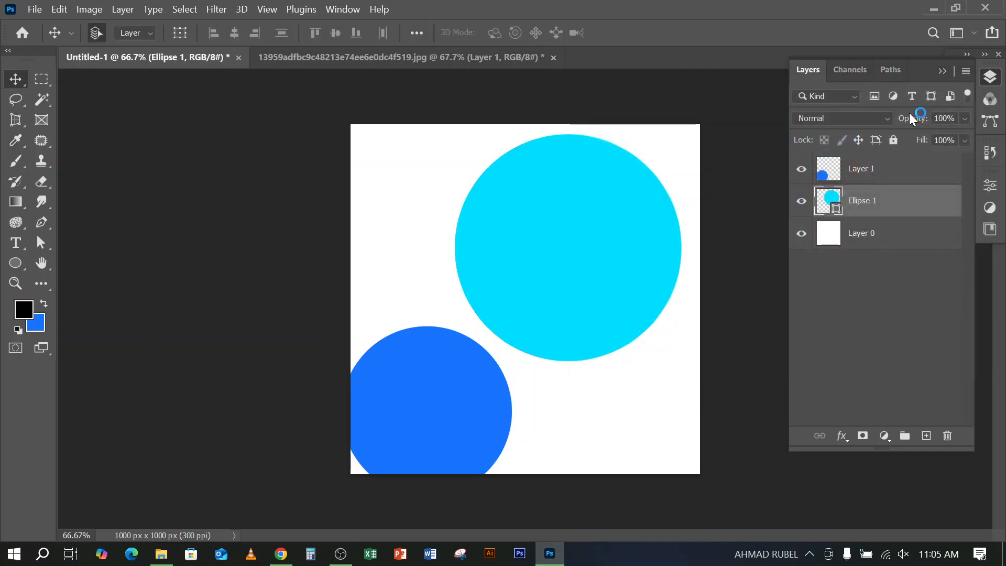
Set the large circle shape's fill colour to yellow #ffd200 and reposition it slightly in the upper-right area of the canvas
{"action": "left_click", "coordinate": [817, 175]}
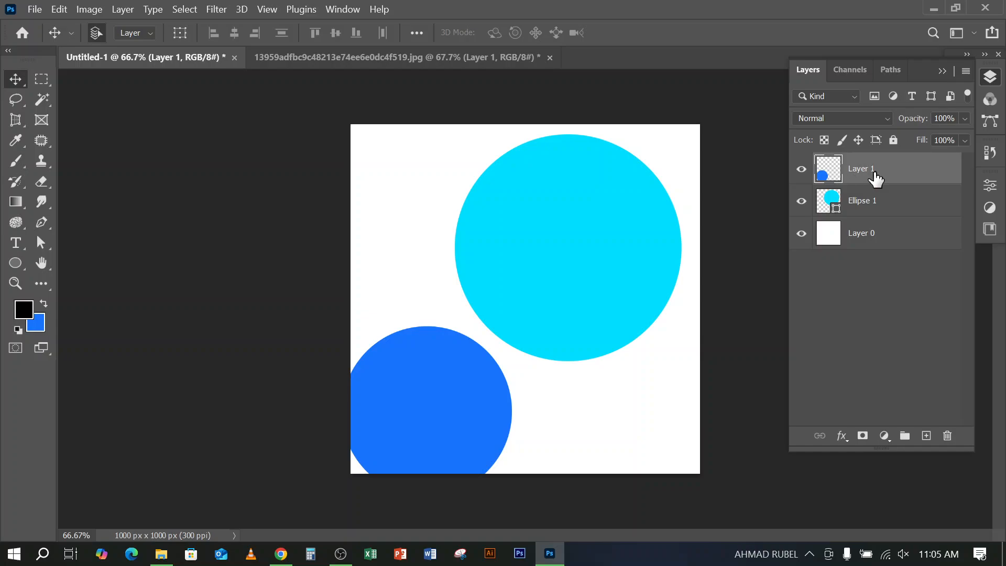
{"action": "left_click", "coordinate": [834, 215]}
{"action": "double_click", "coordinate": [834, 215]}
{"action": "left_click_drag", "start_coordinate": [797, 185], "coordinate": [820, 291]}
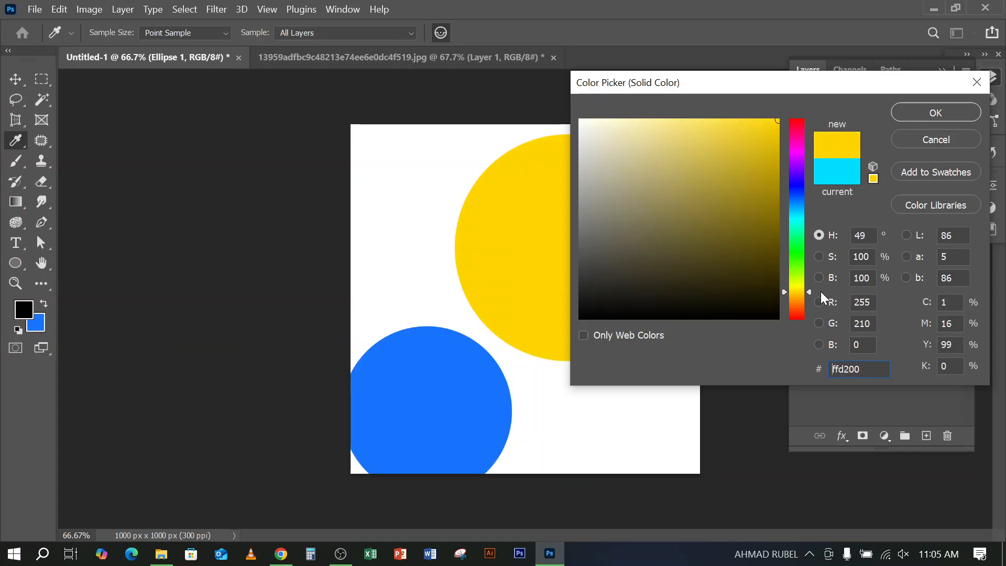
{"action": "left_click", "coordinate": [922, 113]}
{"action": "mouse_move", "coordinate": [587, 223]}
{"action": "left_mouse_down"}
{"action": "mouse_move", "coordinate": [599, 217]}
{"action": "mouse_move", "coordinate": [587, 212]}
{"action": "left_mouse_up"}
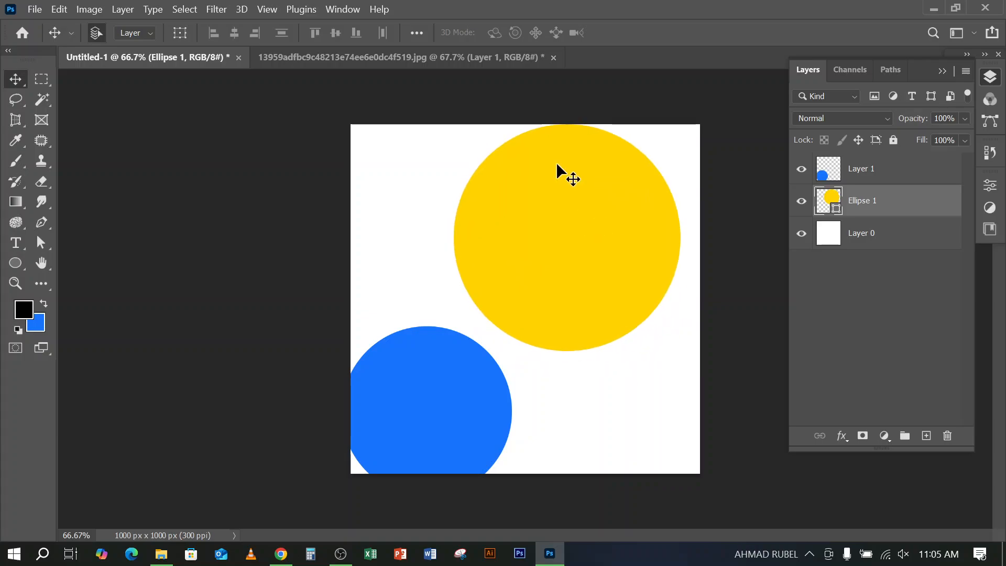
{"action": "left_click_drag", "start_coordinate": [565, 170], "coordinate": [573, 187]}
Try to delete the upper half of the yellow circle shape with a rectangular selection, and deselect it
{"action": "left_click", "coordinate": [39, 82]}
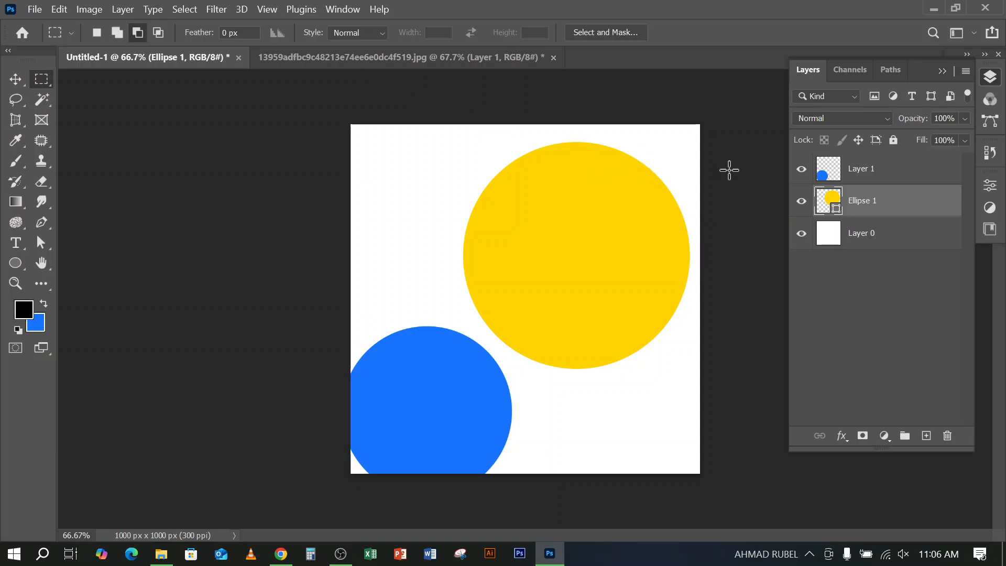
{"action": "left_click_drag", "start_coordinate": [422, 124], "coordinate": [750, 251]}
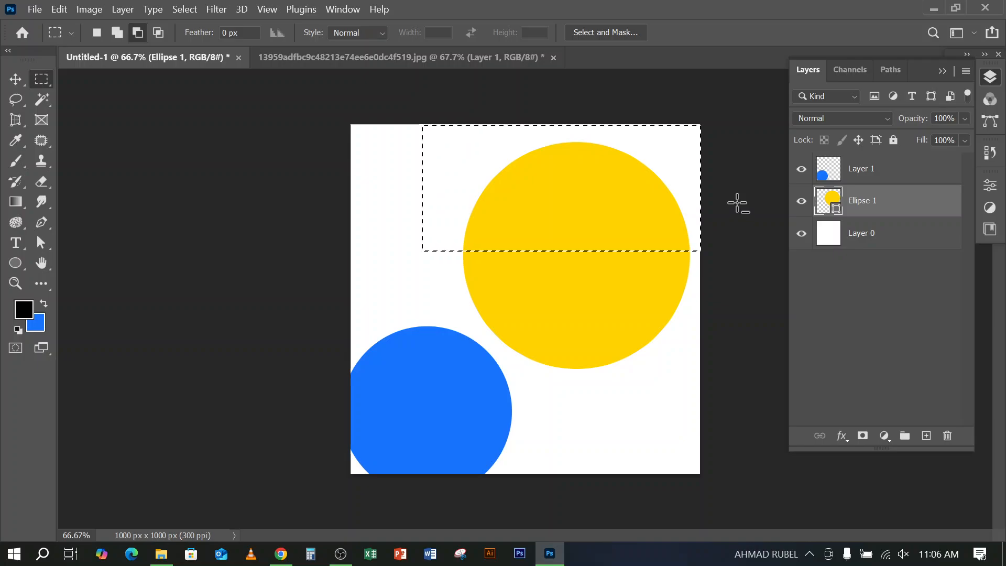
{"action": "key", "text": "Delete"}
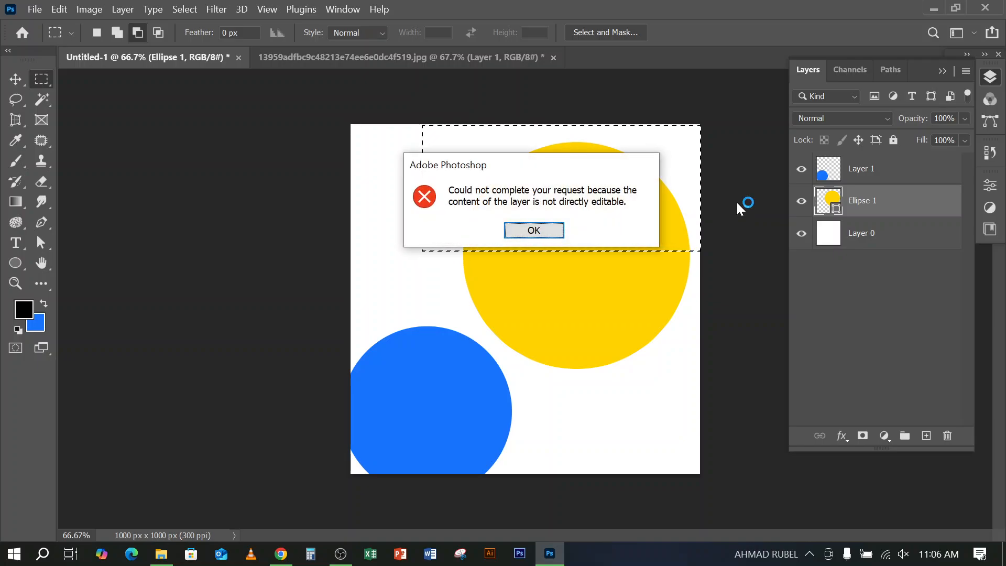
{"action": "left_click", "coordinate": [534, 230]}
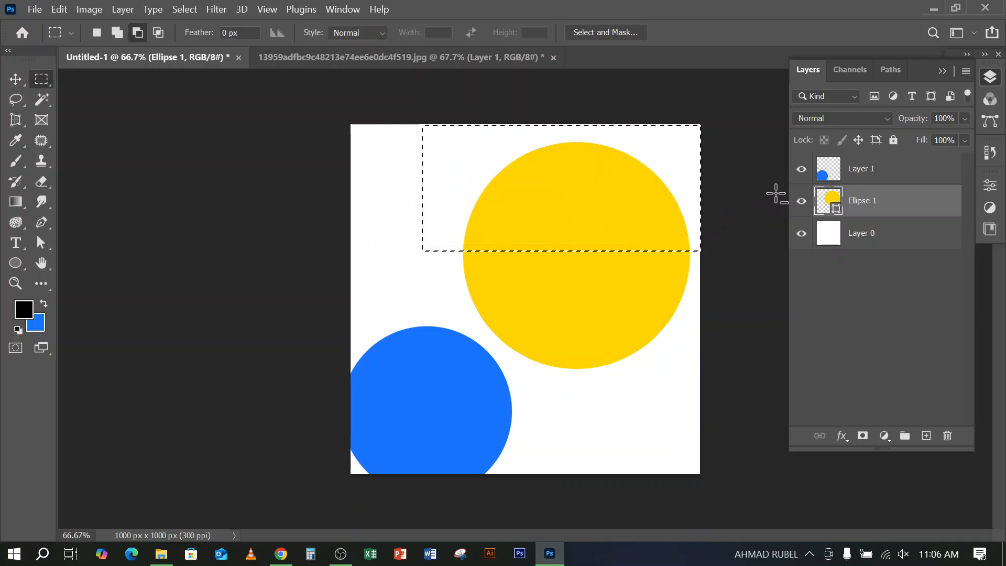
{"action": "left_click", "coordinate": [874, 174]}
{"action": "key", "text": "ctrl+d"}
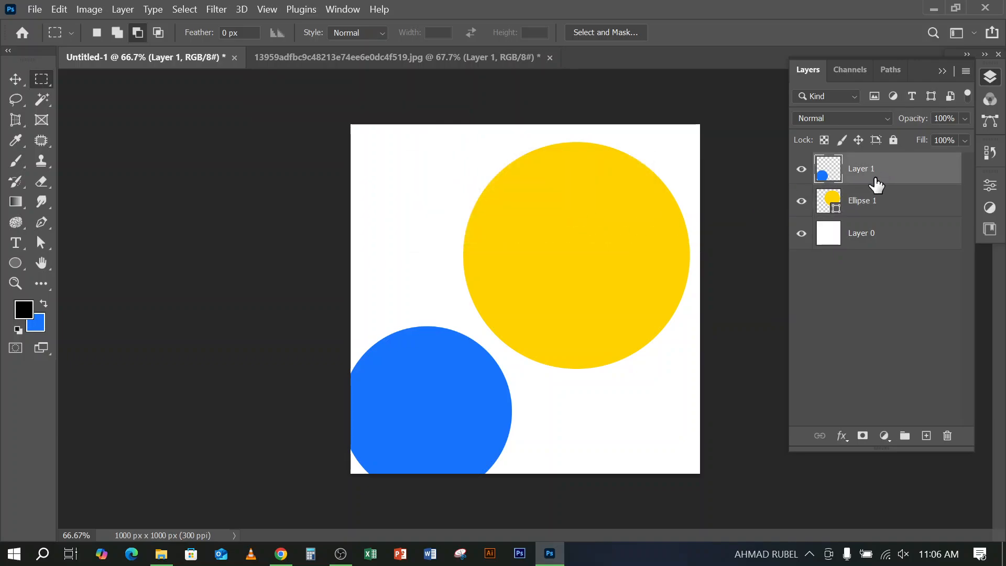
Move the blue circle up to overlap the yellow one, delete its upper half with a rectangular selection, and deselect
{"action": "key", "text": "v"}
{"action": "left_click_drag", "start_coordinate": [455, 399], "coordinate": [485, 369]}
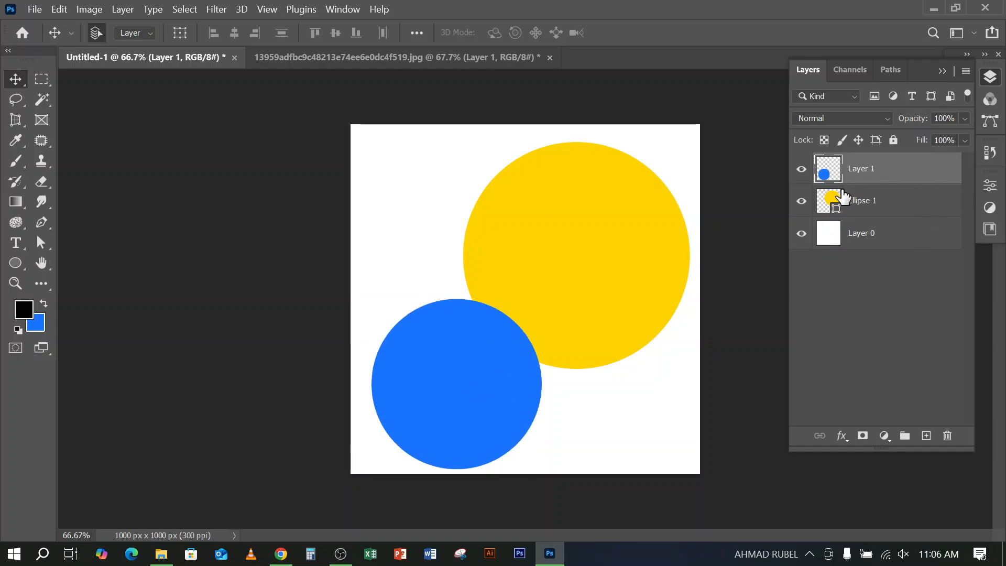
{"action": "left_click", "coordinate": [41, 80]}
{"action": "left_click_drag", "start_coordinate": [312, 251], "coordinate": [576, 388]}
{"action": "key", "text": "Delete"}
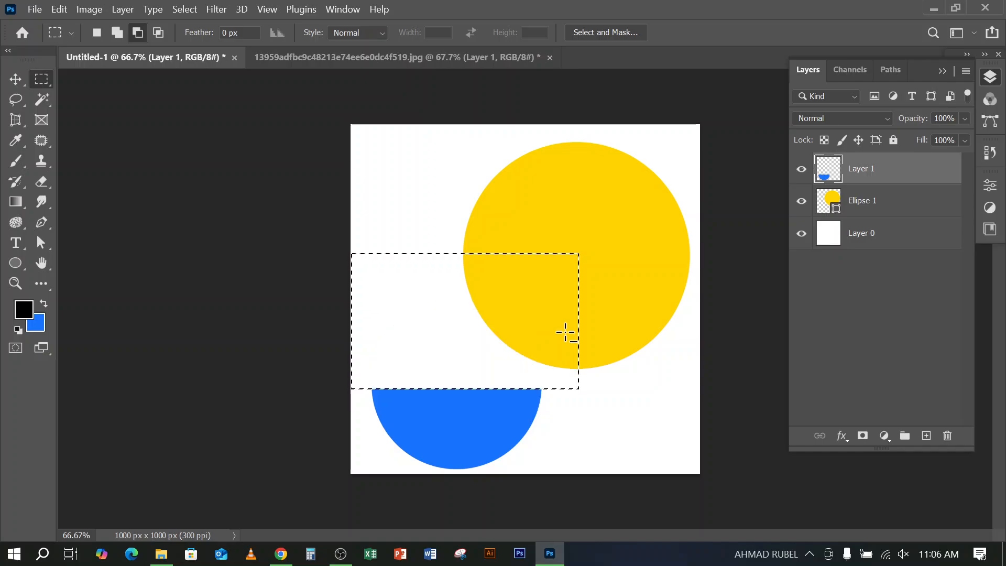
{"action": "key", "text": "ctrl+d"}
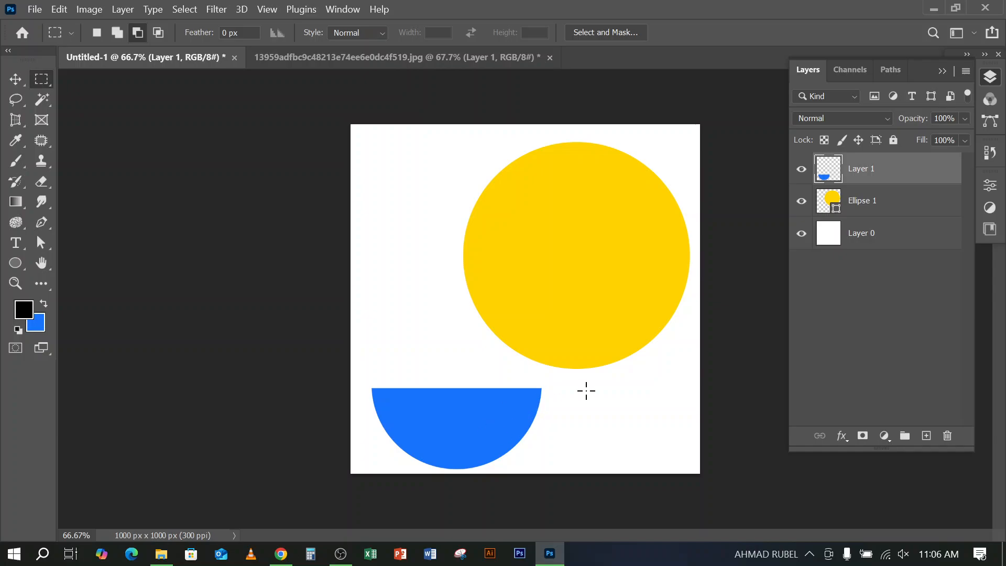
Place the blue half-circle over the lower part of the yellow circle, rotated clockwise by about 50°
{"action": "left_click", "coordinate": [11, 80]}
{"action": "left_click_drag", "start_coordinate": [479, 413], "coordinate": [501, 277]}
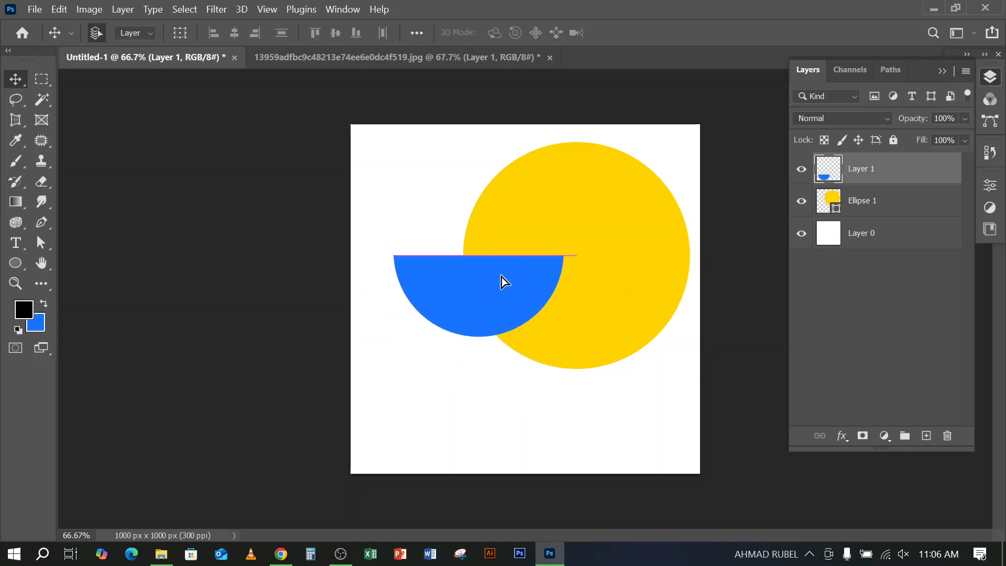
{"action": "key", "text": "ctrl+t"}
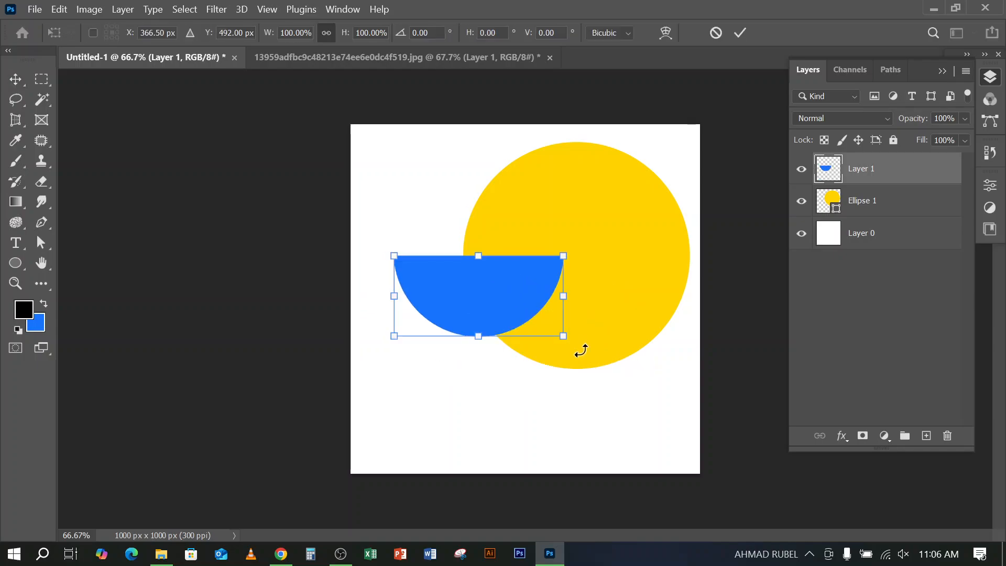
{"action": "left_click_drag", "start_coordinate": [579, 348], "coordinate": [513, 473]}
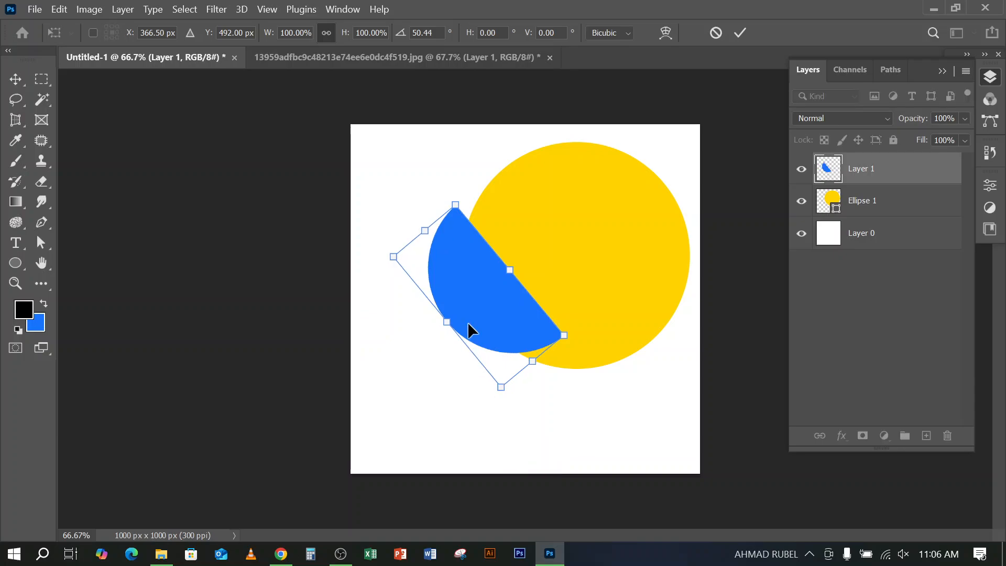
{"action": "left_click_drag", "start_coordinate": [472, 291], "coordinate": [517, 274]}
{"action": "key", "text": "Return"}
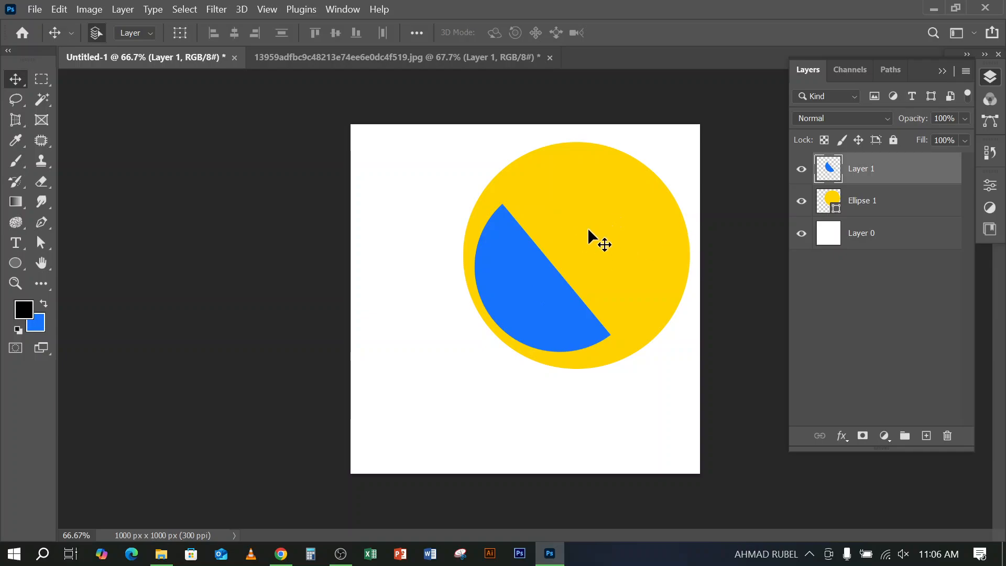
Move the yellow circle slightly down and toward the canvas centre, and rasterize its shape layer
{"action": "left_click_drag", "start_coordinate": [628, 219], "coordinate": [618, 244]}
{"action": "right_click", "coordinate": [910, 209]}
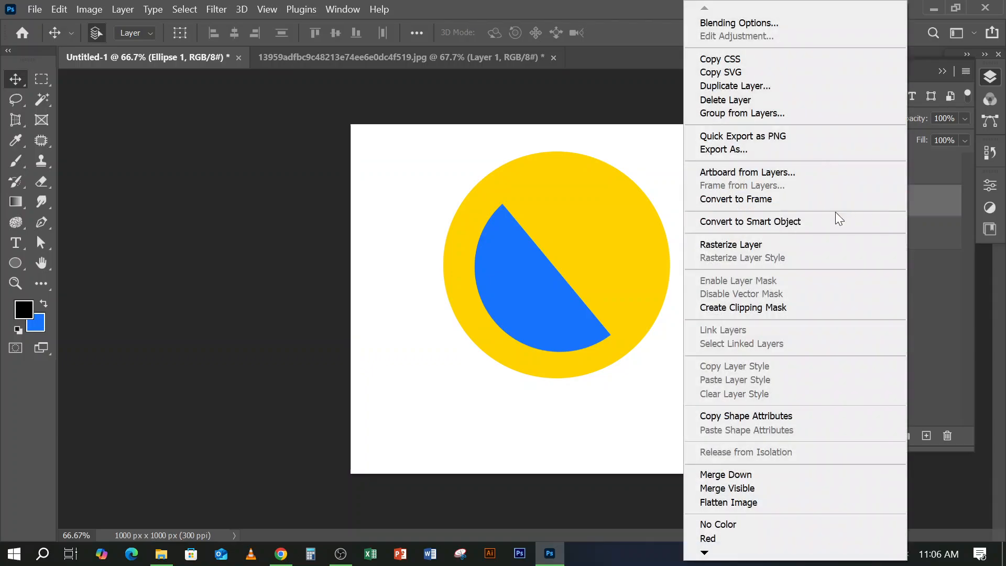
{"action": "left_click", "coordinate": [732, 243]}
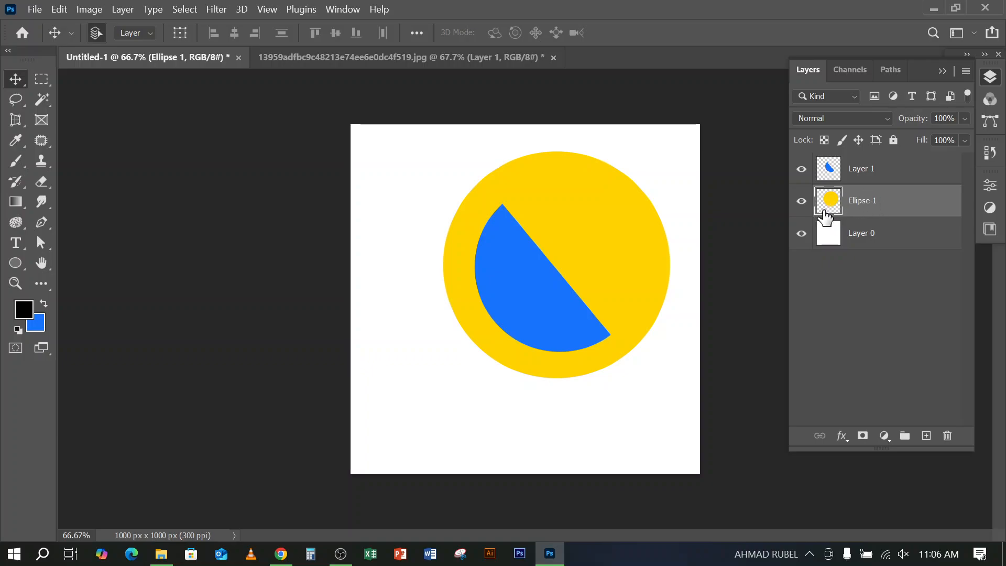
Cut off the top of the yellow circle with a rectangular selection, and move the blue half-circle to the canvas's lower-left area
{"action": "left_click", "coordinate": [42, 79]}
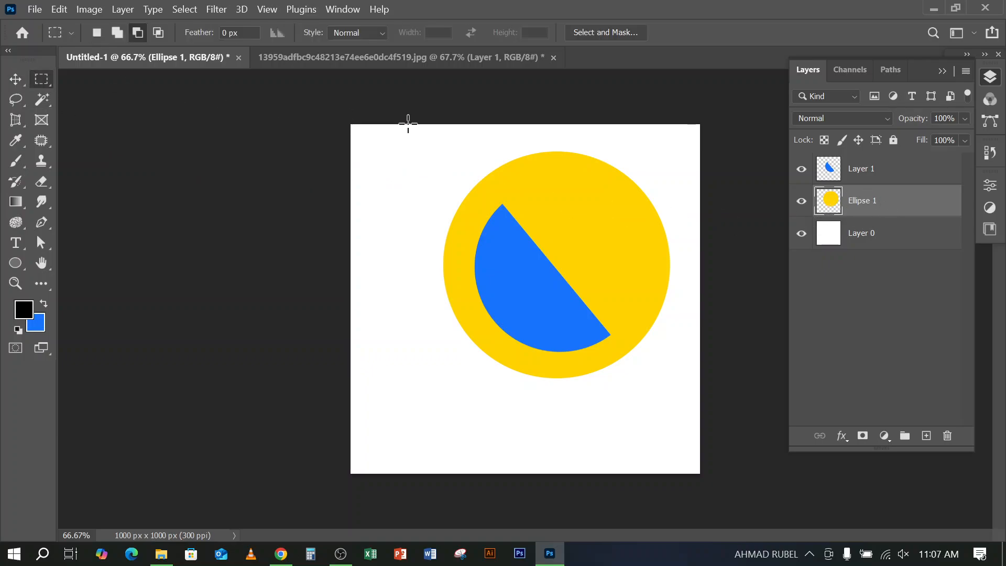
{"action": "left_click_drag", "start_coordinate": [462, 124], "coordinate": [678, 183]}
{"action": "key", "text": "ctrl+d"}
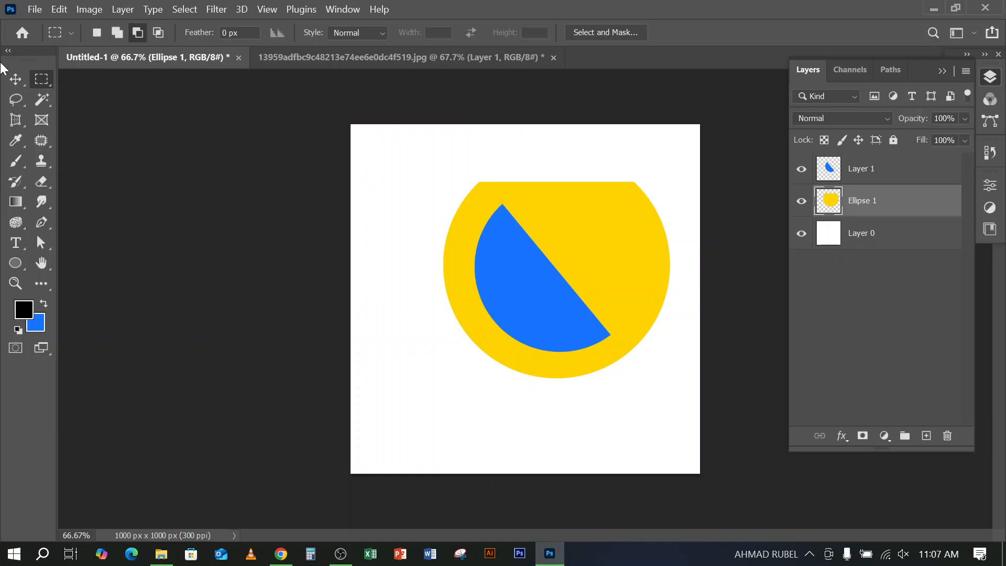
{"action": "left_click", "coordinate": [15, 78]}
{"action": "left_click_drag", "start_coordinate": [529, 286], "coordinate": [441, 403]}
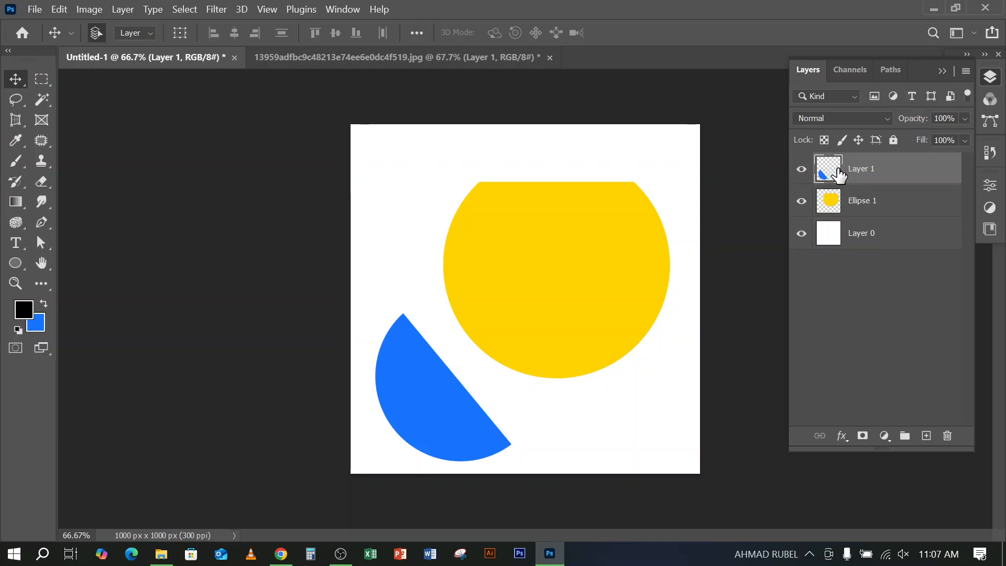
Open the Layer Style options of the rasterized yellow layer and dismiss them
{"action": "left_click", "coordinate": [833, 207]}
{"action": "double_click", "coordinate": [826, 205]}
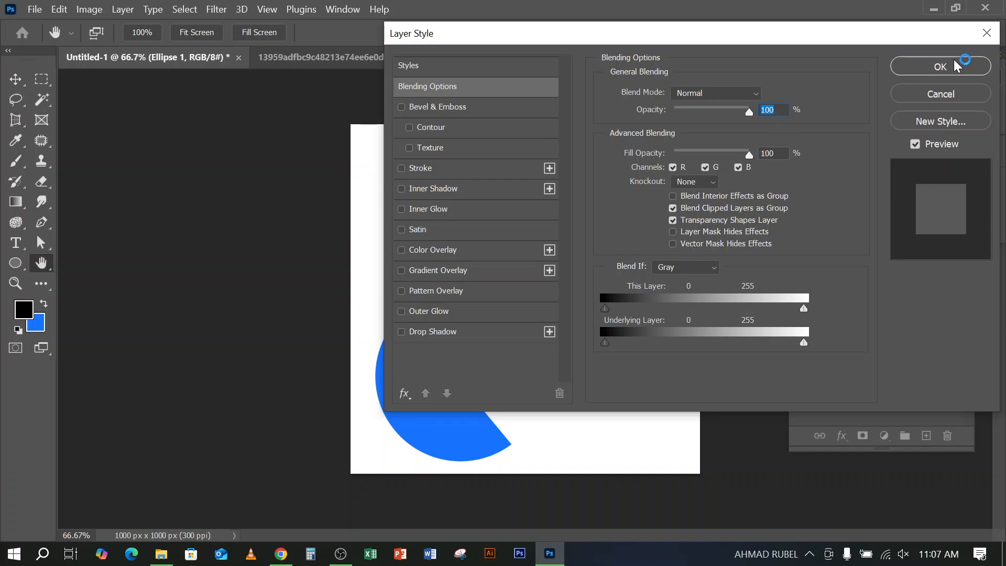
{"action": "left_click", "coordinate": [962, 94]}
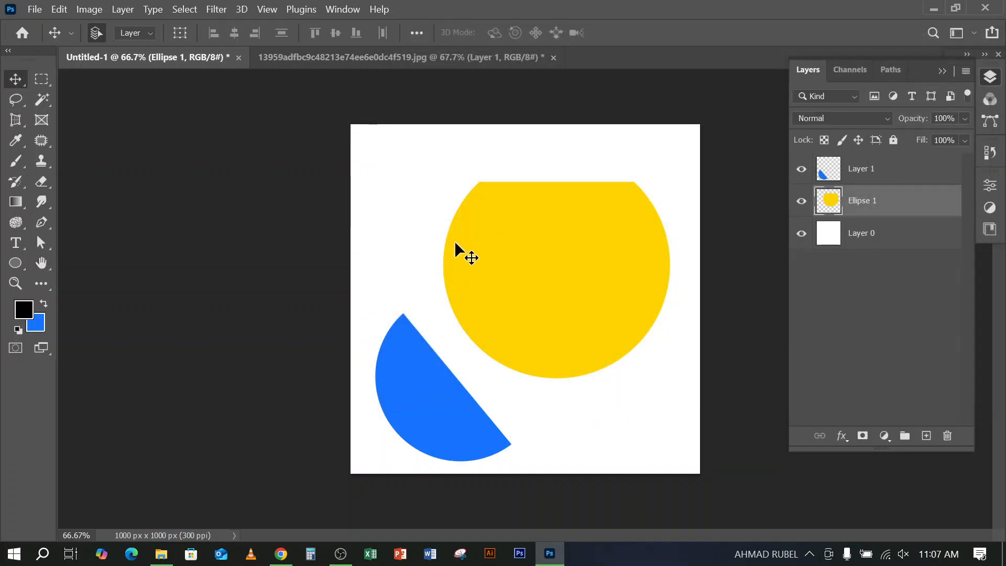
Move the cut yellow circle up near the canvas's top edge and shift the blue half-circle slightly upward
{"action": "left_click_drag", "start_coordinate": [506, 287], "coordinate": [520, 244]}
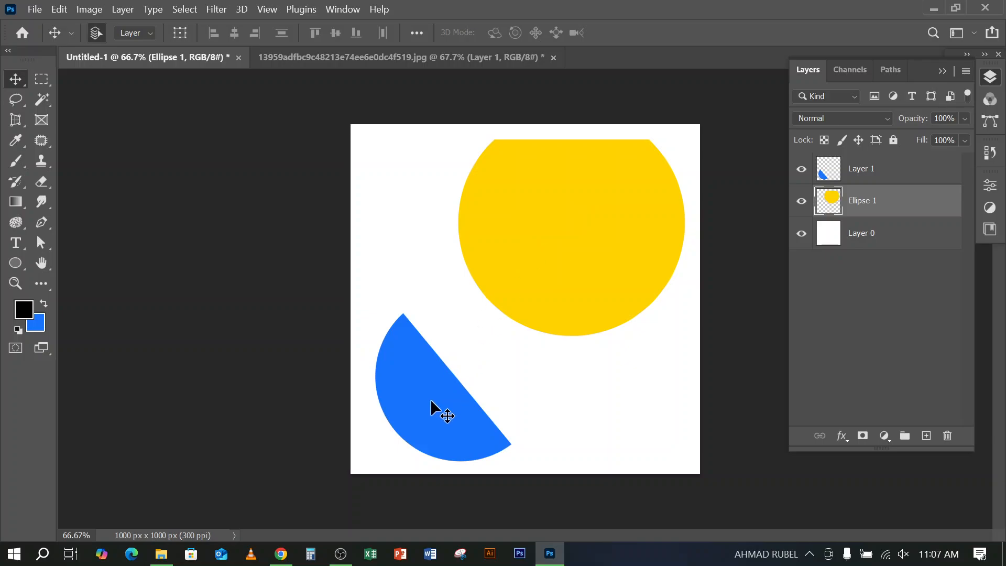
{"action": "left_click_drag", "start_coordinate": [431, 402], "coordinate": [437, 369]}
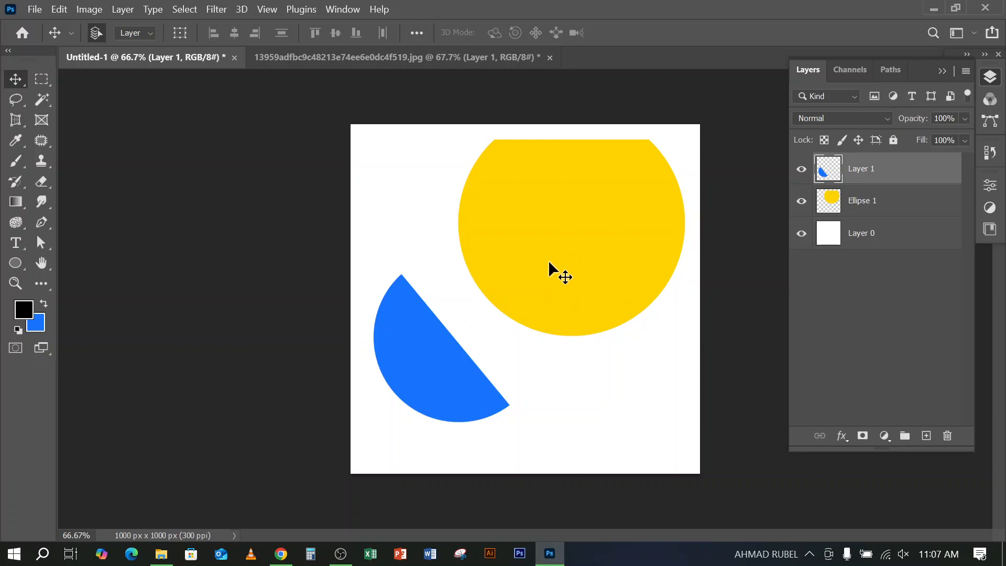
Review the drawing mode choices Shape, Path and Pixels for the Ellipse tool, and return to the Move tool
{"action": "left_click", "coordinate": [11, 265]}
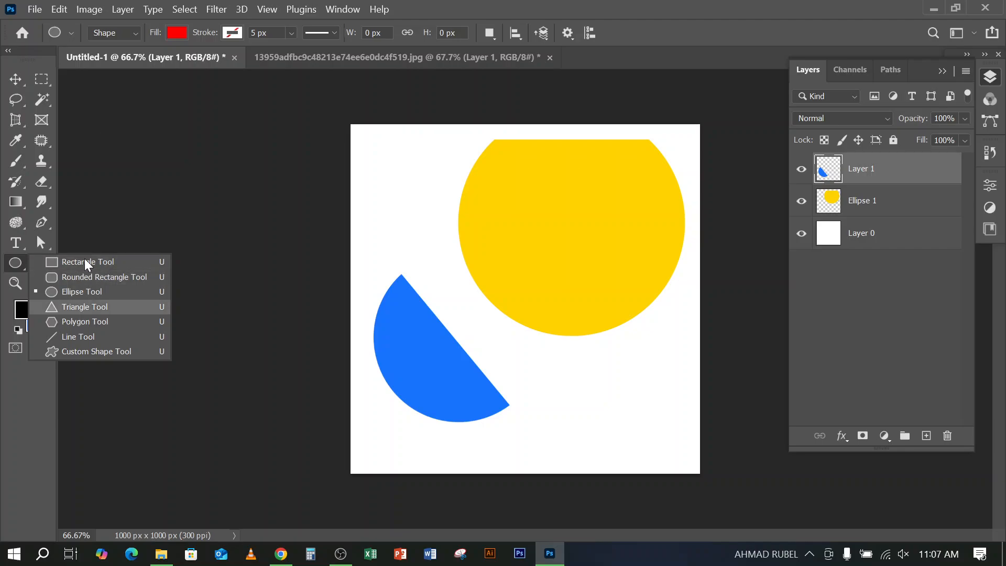
{"action": "left_click", "coordinate": [130, 31]}
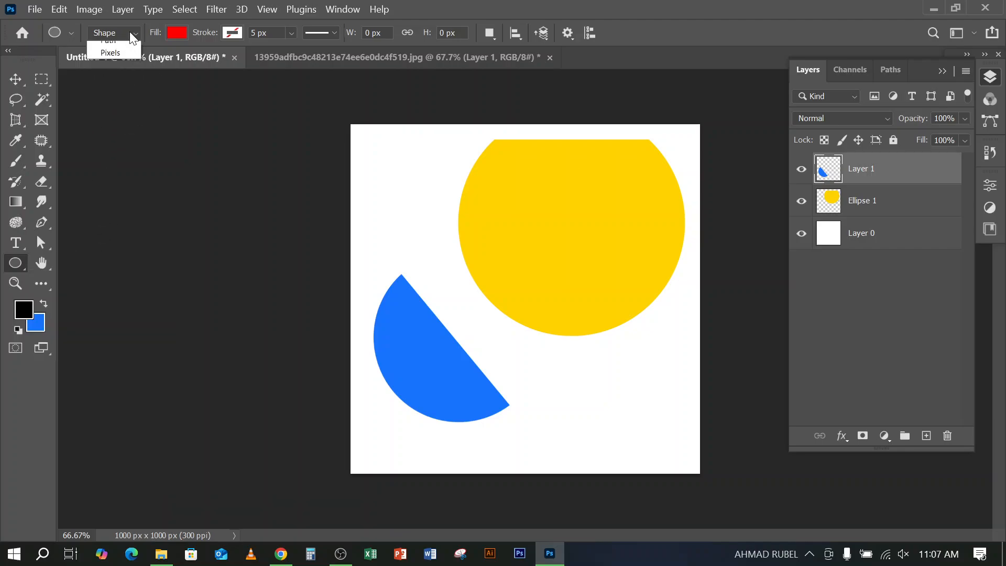
{"action": "left_click", "coordinate": [845, 15]}
{"action": "left_click", "coordinate": [16, 80]}
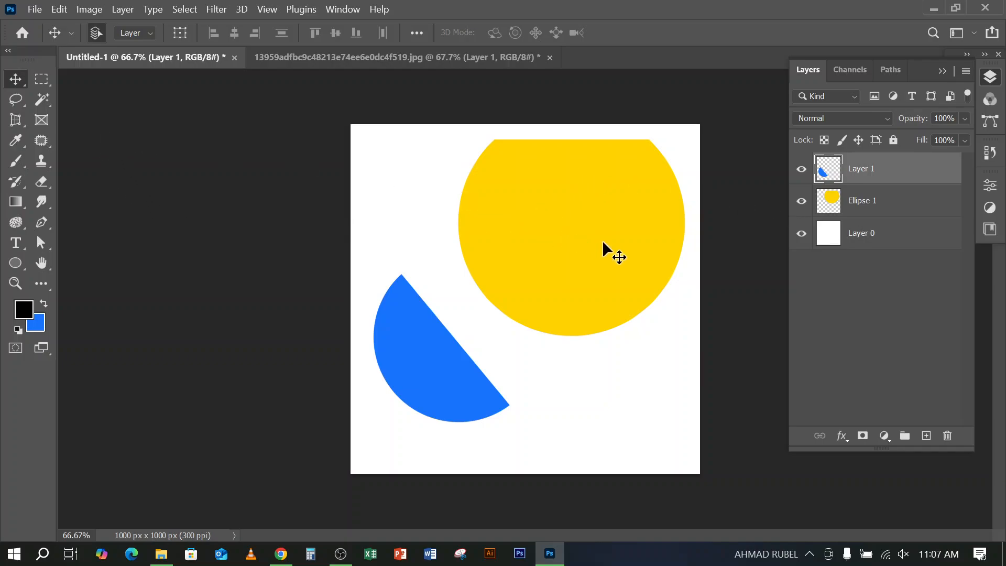
Nudge the cut yellow circle toward the canvas's upper-right corner, check the recording in OBS and return to Photoshop
{"action": "left_click_drag", "start_coordinate": [602, 240], "coordinate": [627, 238]}
{"action": "left_click", "coordinate": [347, 556]}
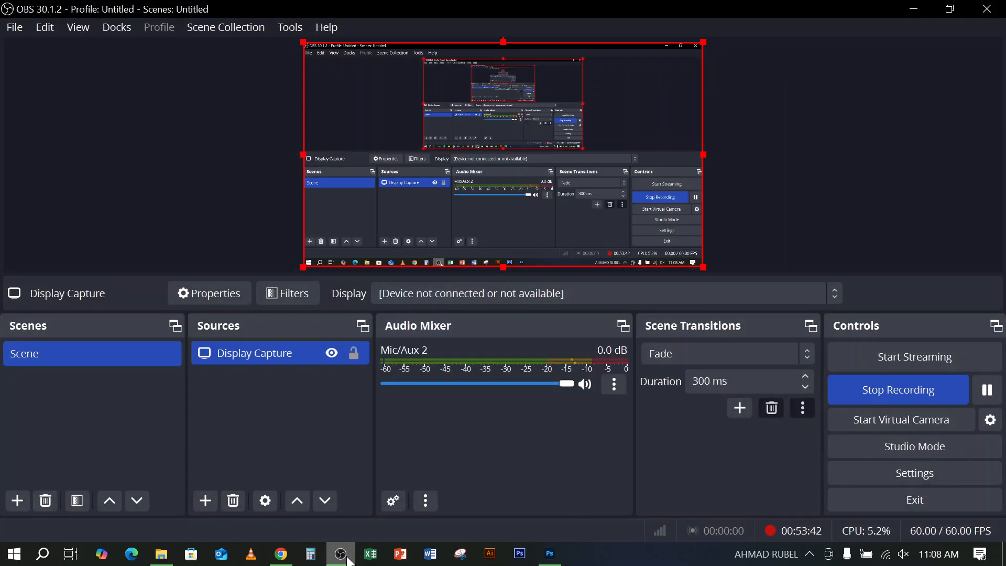
{"action": "left_click", "coordinate": [348, 559]}
{"action": "left_click", "coordinate": [349, 559]}
{"action": "left_click", "coordinate": [341, 552]}
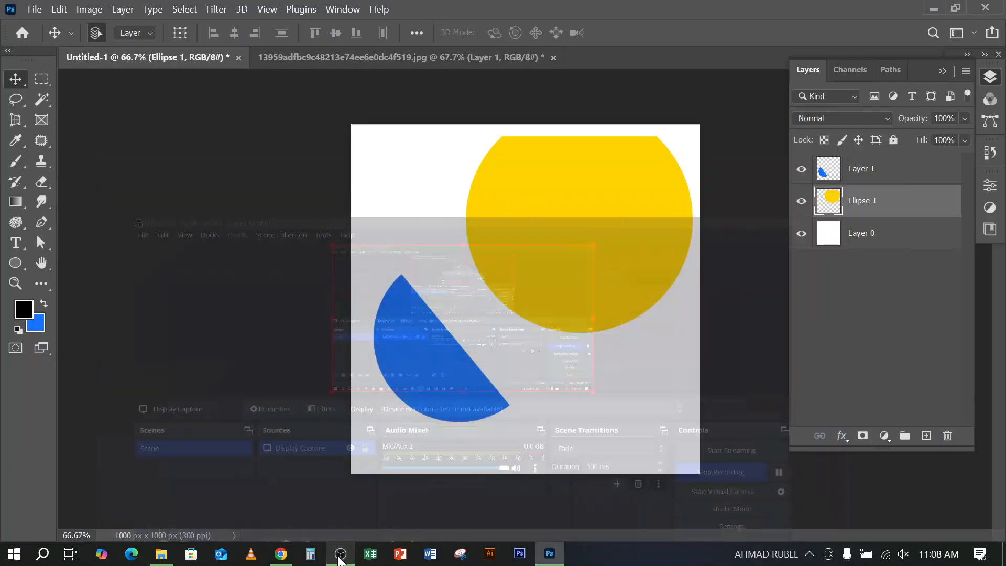
Shift the blue half-circle slightly to the right on the canvas and look over the list of available panels
{"action": "left_click_drag", "start_coordinate": [436, 398], "coordinate": [449, 398]}
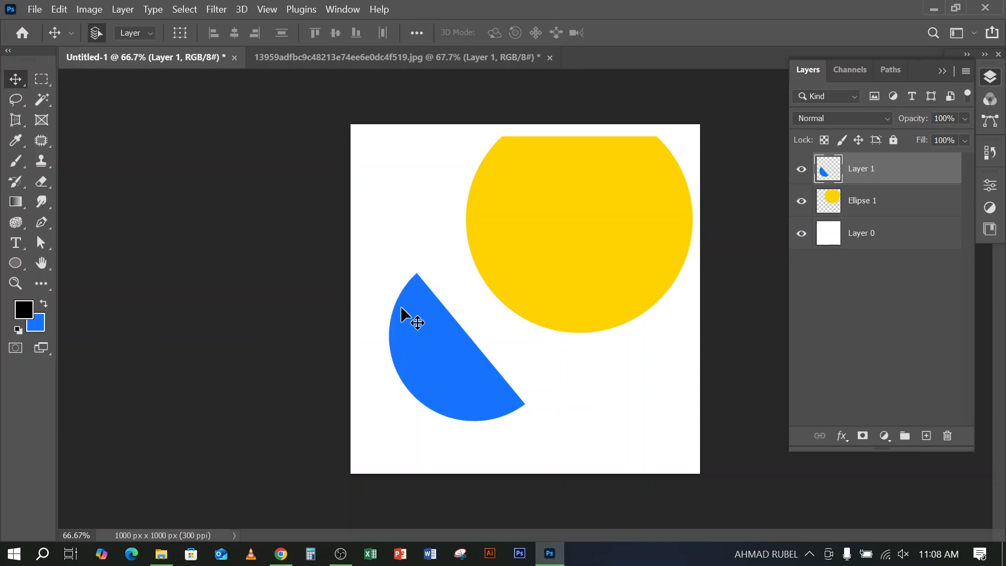
{"action": "left_click", "coordinate": [34, 10]}
{"action": "left_click", "coordinate": [411, 7]}
{"action": "left_click", "coordinate": [343, 9]}
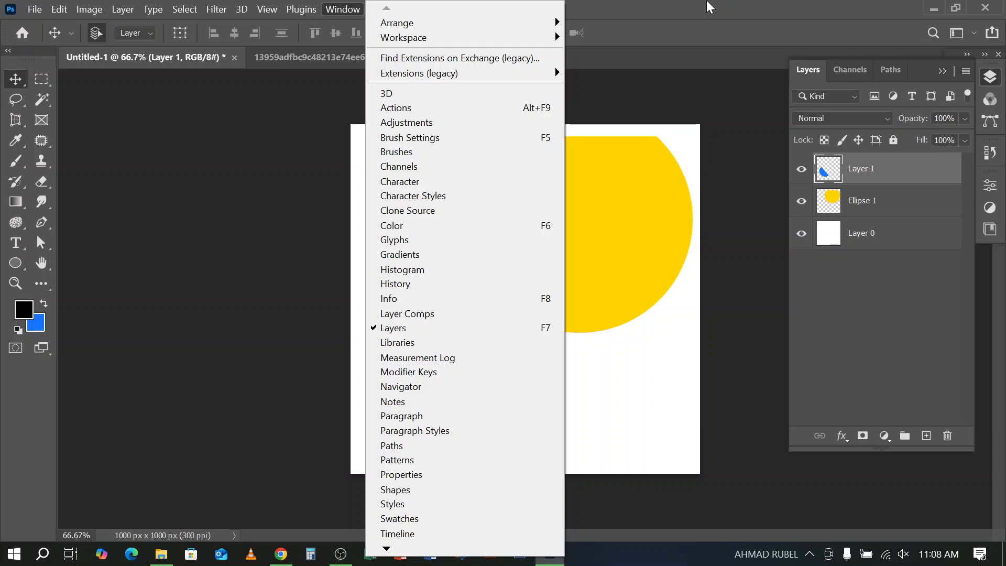
{"action": "left_click", "coordinate": [710, 6]}
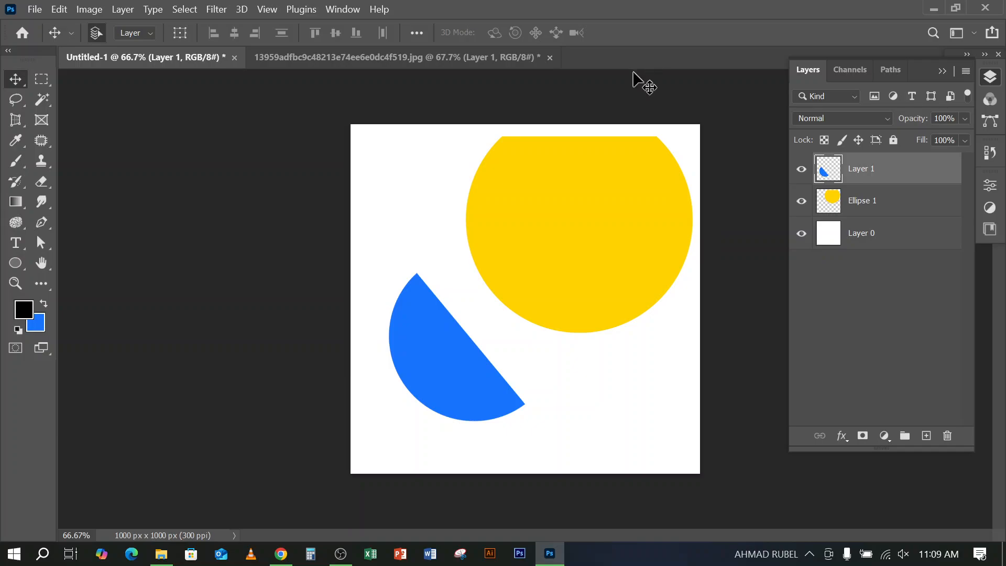
Reposition the blue half-circle nearer the canvas's lower-left corner and move the cut yellow circle slightly down and to the left
{"action": "left_click_drag", "start_coordinate": [447, 354], "coordinate": [442, 340]}
{"action": "left_click", "coordinate": [595, 287]}
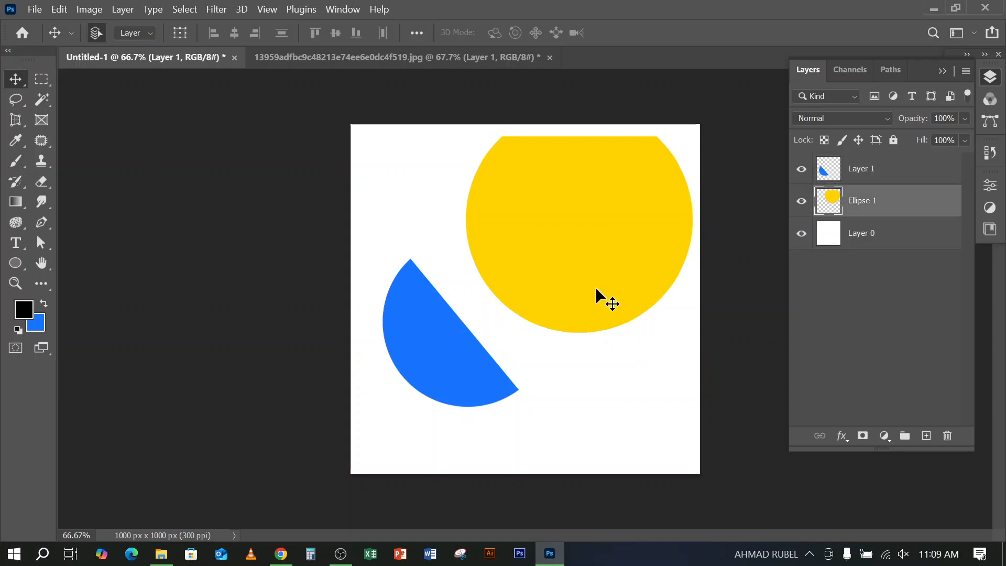
{"action": "left_click_drag", "start_coordinate": [606, 261], "coordinate": [602, 291]}
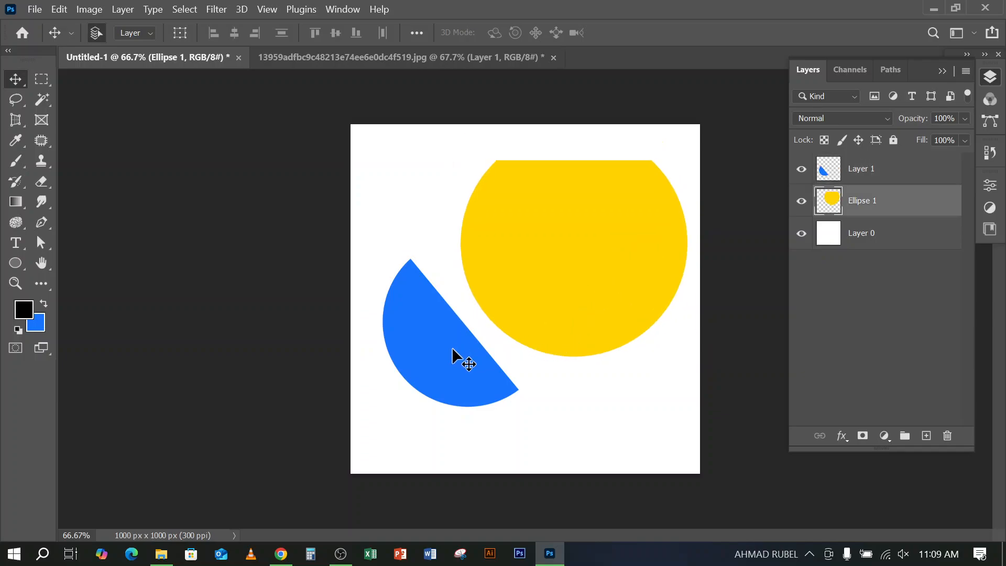
{"action": "left_click_drag", "start_coordinate": [451, 350], "coordinate": [443, 393]}
{"action": "left_click_drag", "start_coordinate": [550, 291], "coordinate": [543, 299]}
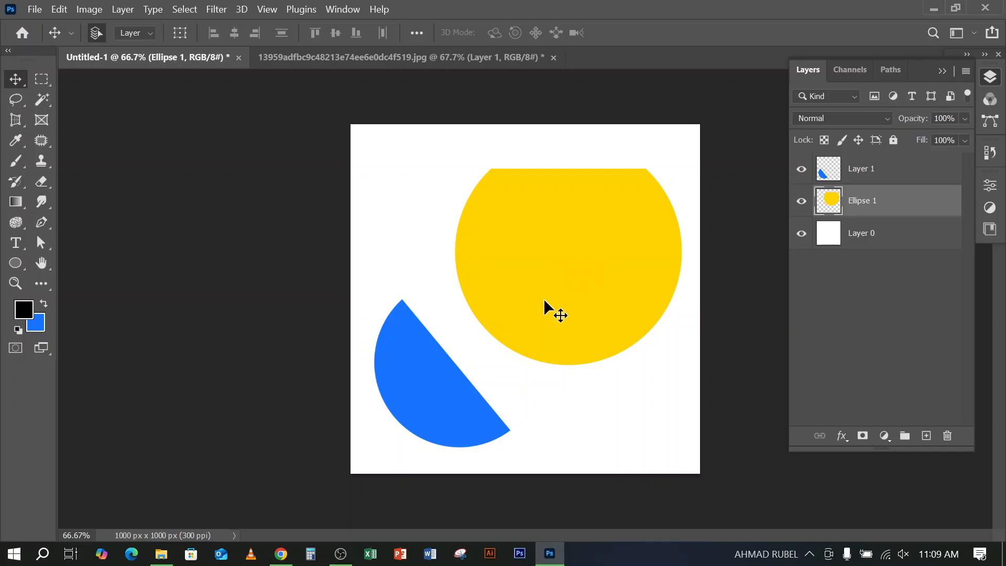
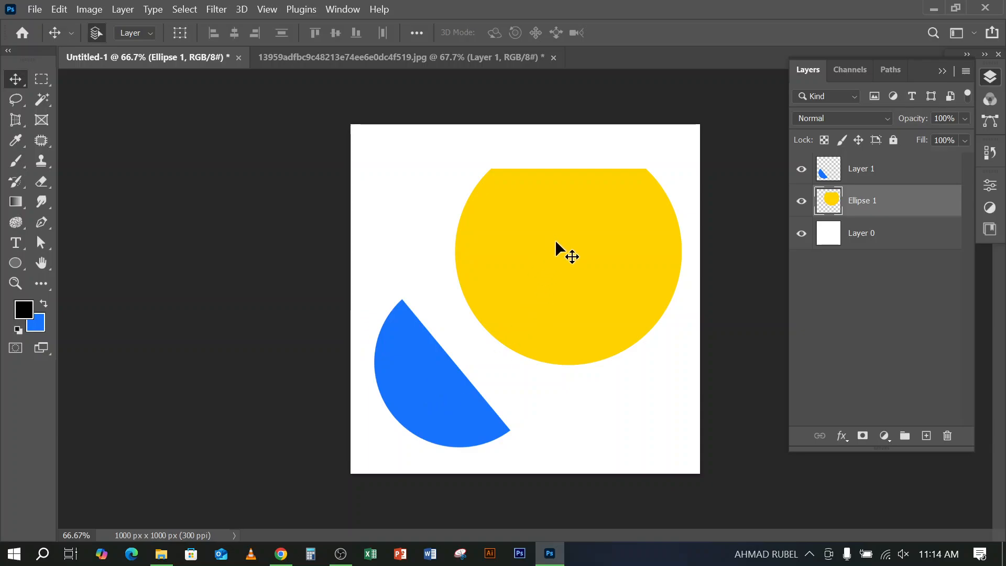
Move the cut yellow circle up on the canvas and draw a red rectangle about 364 × 237 px below it in Shape mode
{"action": "left_click_drag", "start_coordinate": [558, 256], "coordinate": [595, 213]}
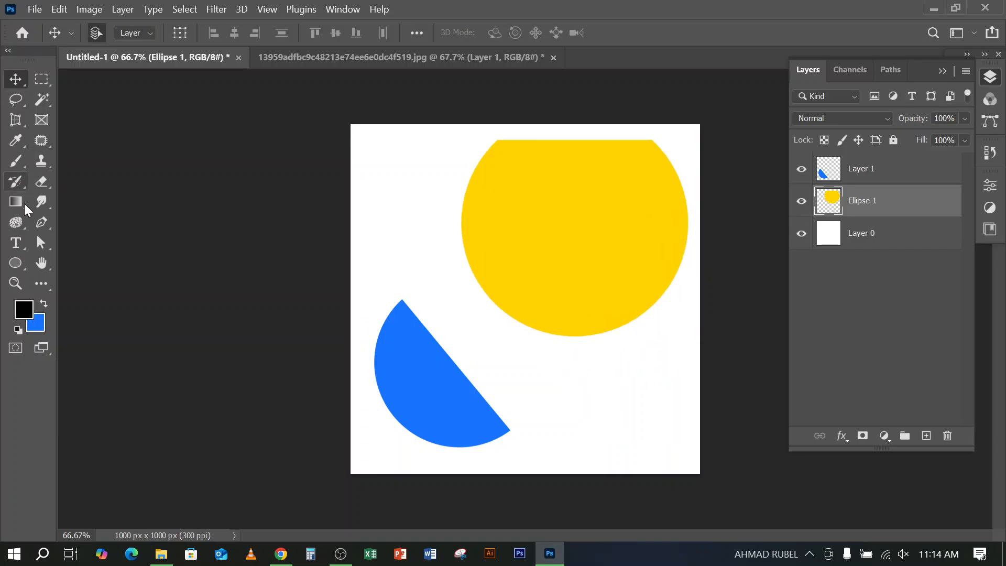
{"action": "left_click", "coordinate": [17, 262]}
{"action": "left_click", "coordinate": [71, 262]}
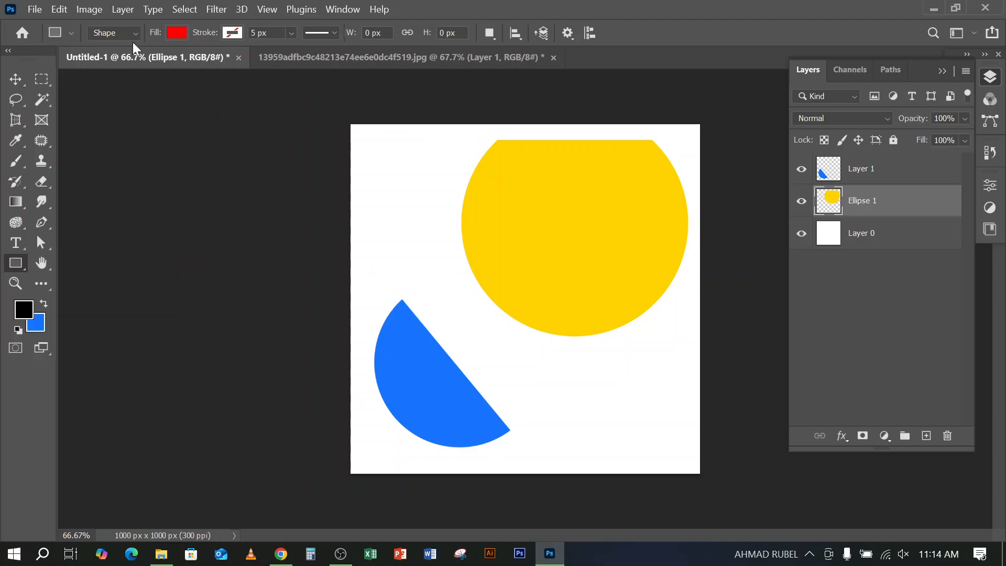
{"action": "left_click", "coordinate": [127, 32]}
{"action": "left_click", "coordinate": [105, 57]}
{"action": "left_click_drag", "start_coordinate": [564, 377], "coordinate": [676, 447]}
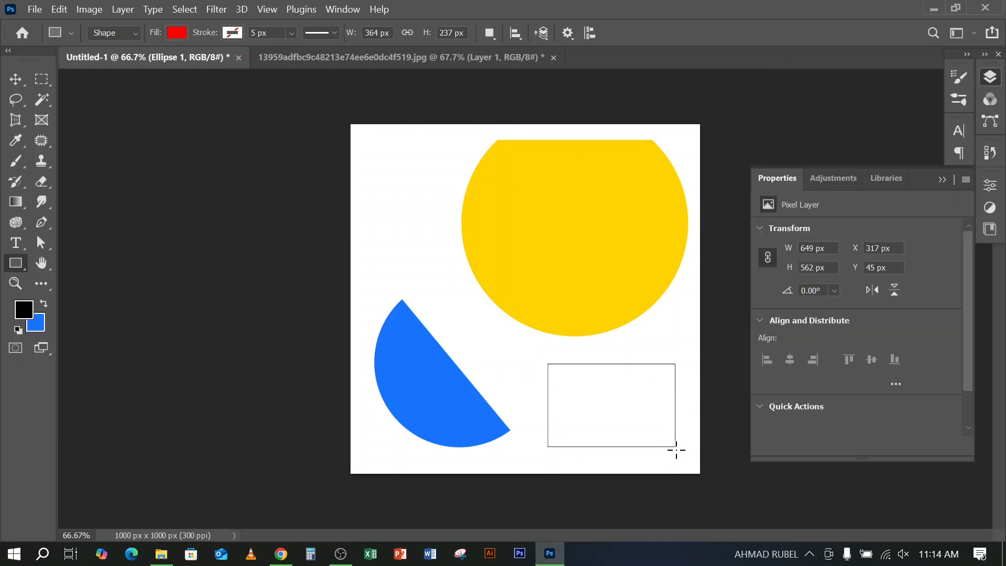
{"action": "left_click", "coordinate": [990, 77]}
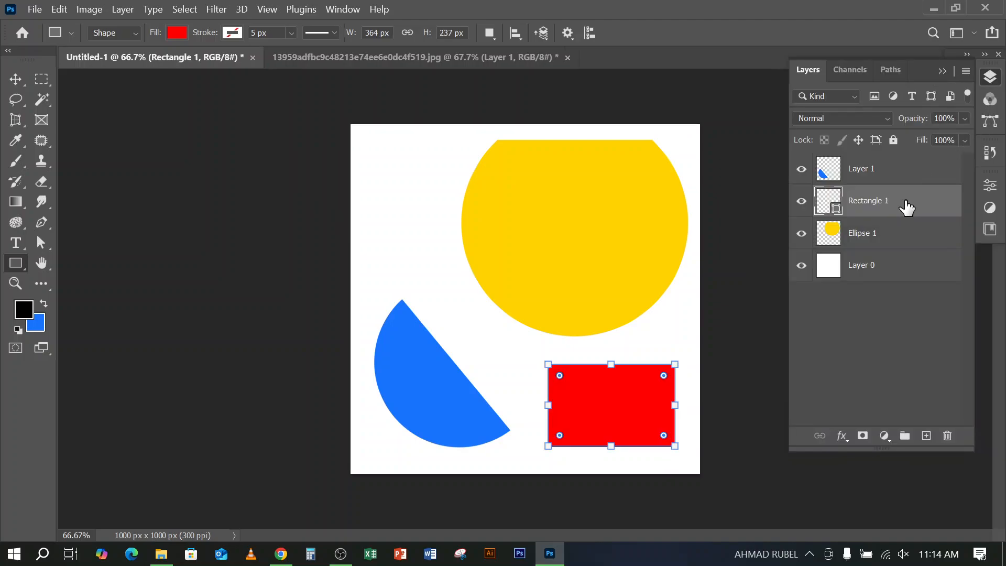
Change the fill color of the Rectangle 1 shape layer to cyan, 00eaff
{"action": "double_click", "coordinate": [834, 216]}
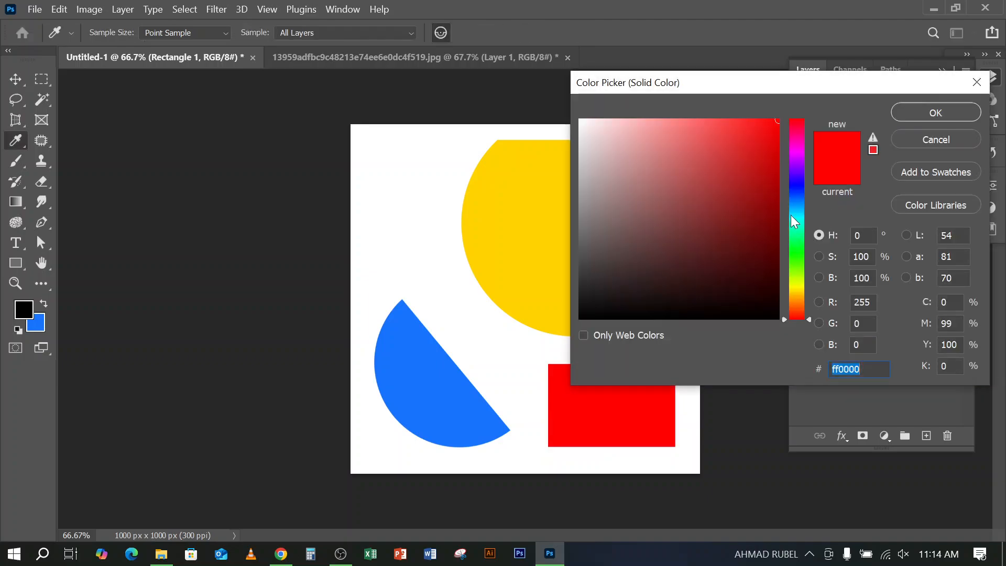
{"action": "left_click_drag", "start_coordinate": [804, 161], "coordinate": [809, 215]}
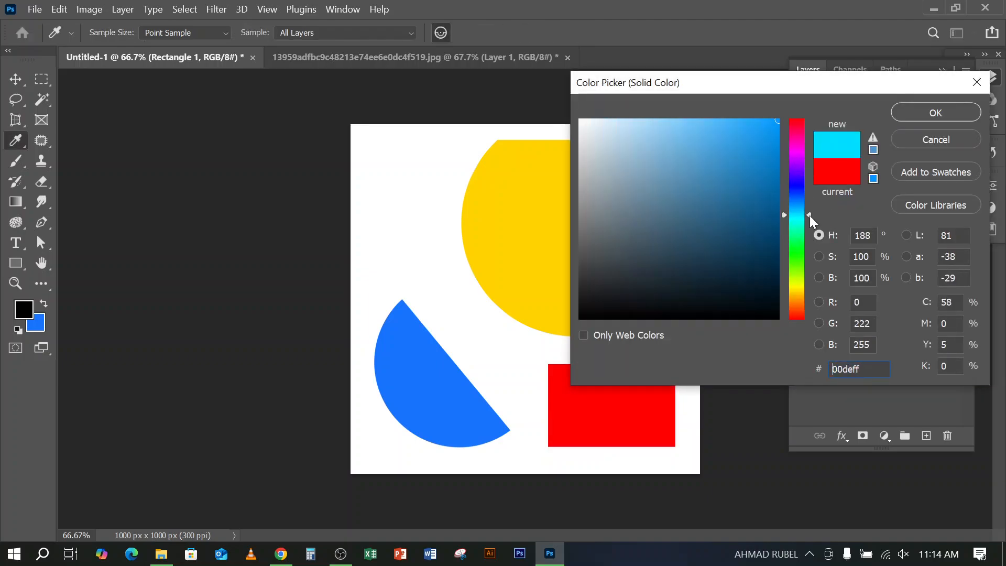
{"action": "left_click", "coordinate": [933, 117]}
Shift the cut yellow circle right until it reaches the canvas's right edge
{"action": "left_click", "coordinate": [16, 78]}
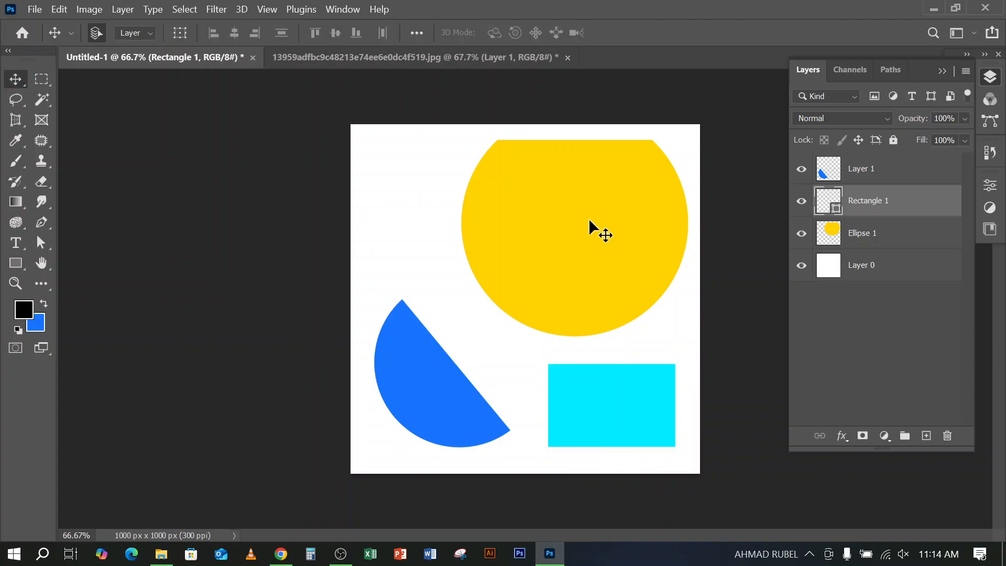
{"action": "left_click", "coordinate": [620, 219]}
{"action": "left_click_drag", "start_coordinate": [621, 221], "coordinate": [643, 213]}
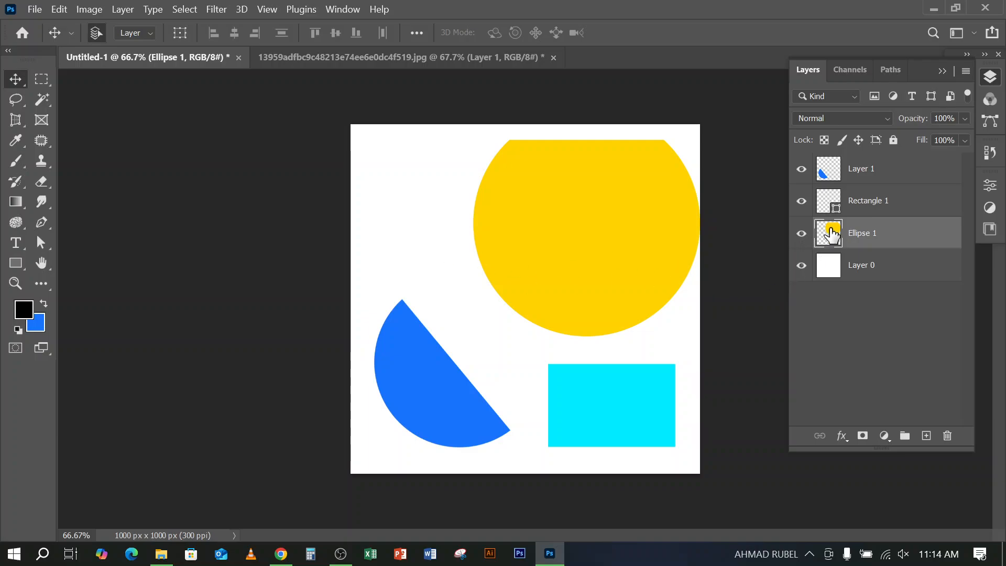
Set the background color to bright red
{"action": "left_click", "coordinate": [36, 322]}
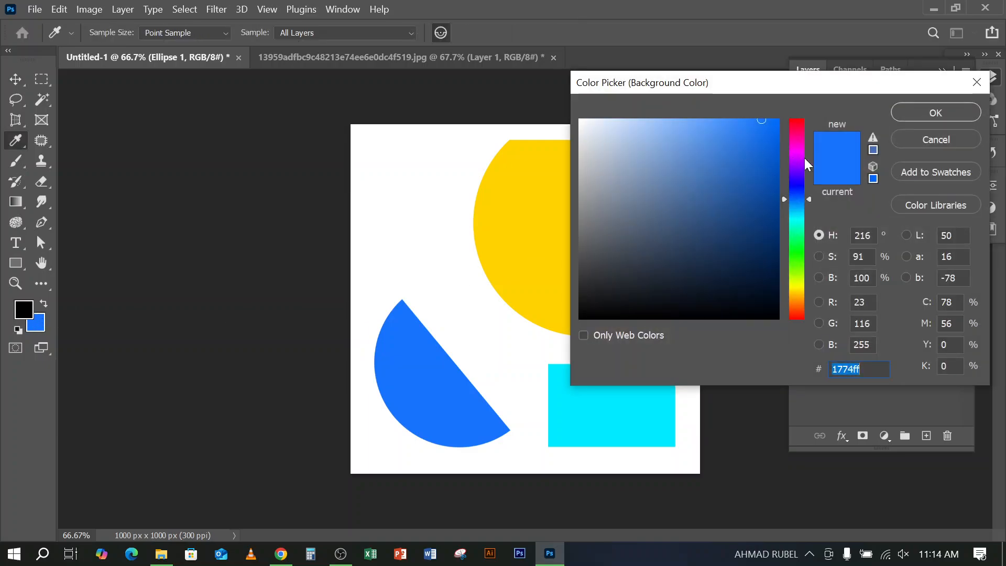
{"action": "mouse_move", "coordinate": [807, 164]}
{"action": "left_mouse_down"}
{"action": "mouse_move", "coordinate": [802, 118]}
{"action": "mouse_move", "coordinate": [779, 119]}
{"action": "left_mouse_up"}
{"action": "left_click", "coordinate": [775, 129]}
{"action": "left_click", "coordinate": [936, 112]}
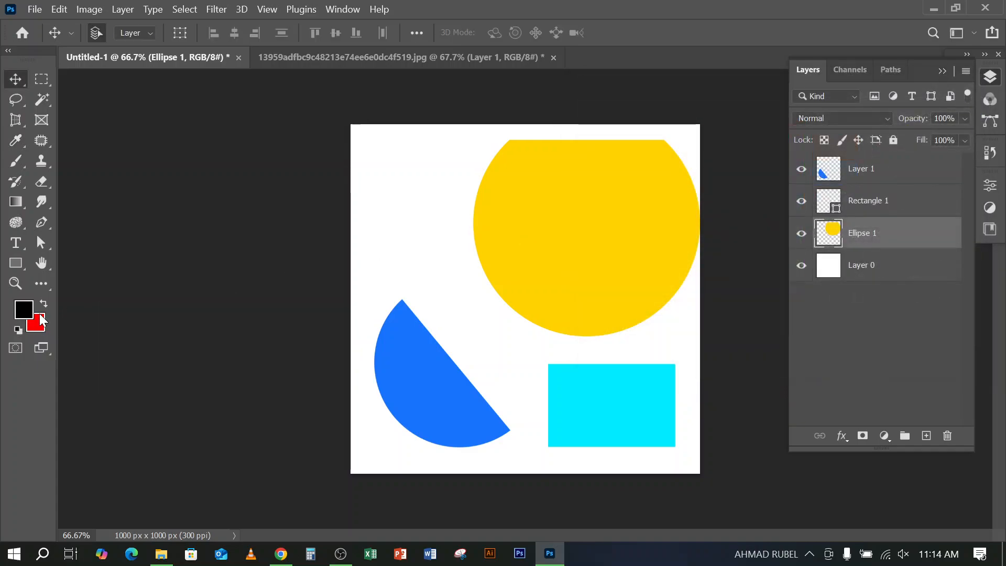
Move the yellow circle slightly left, select its pixels, fill them with the red background color and deselect
{"action": "left_click_drag", "start_coordinate": [678, 260], "coordinate": [603, 228]}
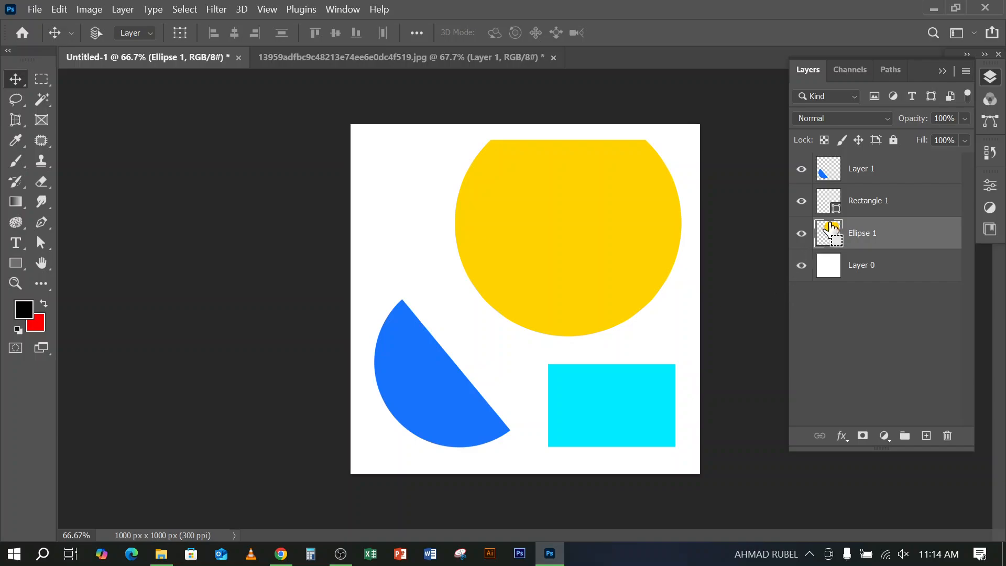
{"action": "left_click", "coordinate": [823, 244], "text": "ctrl"}
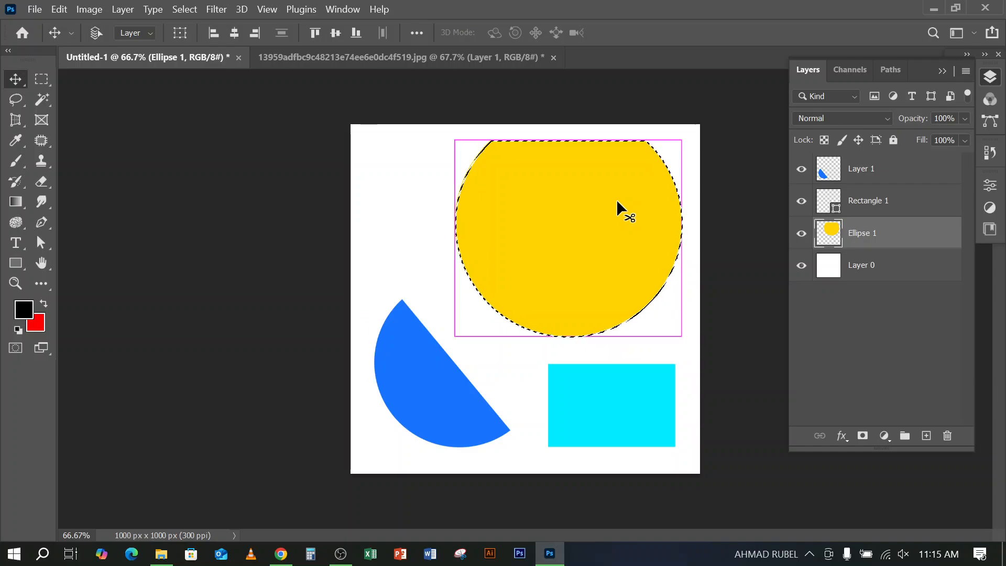
{"action": "key", "text": "ctrl+BackSpace"}
{"action": "key", "text": "ctrl+d"}
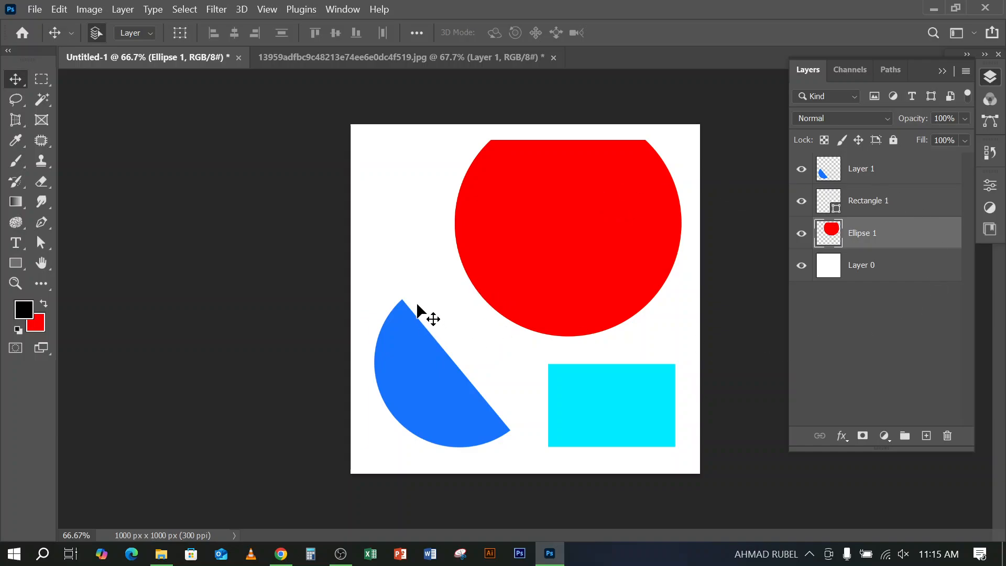
View the Layer Style blending options of the Ellipse 1 layer and cancel
{"action": "double_click", "coordinate": [936, 233]}
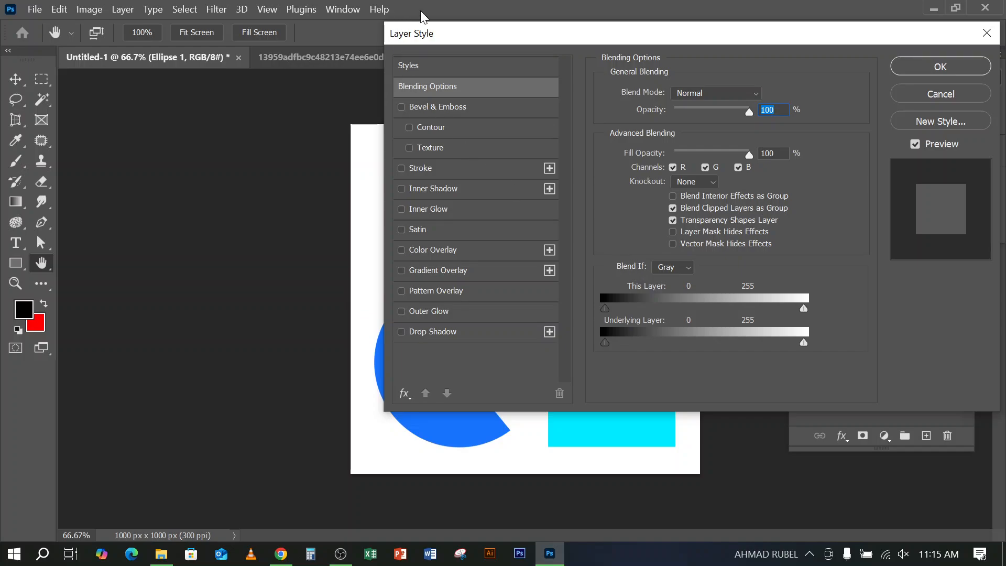
{"action": "left_click_drag", "start_coordinate": [475, 32], "coordinate": [271, 69]}
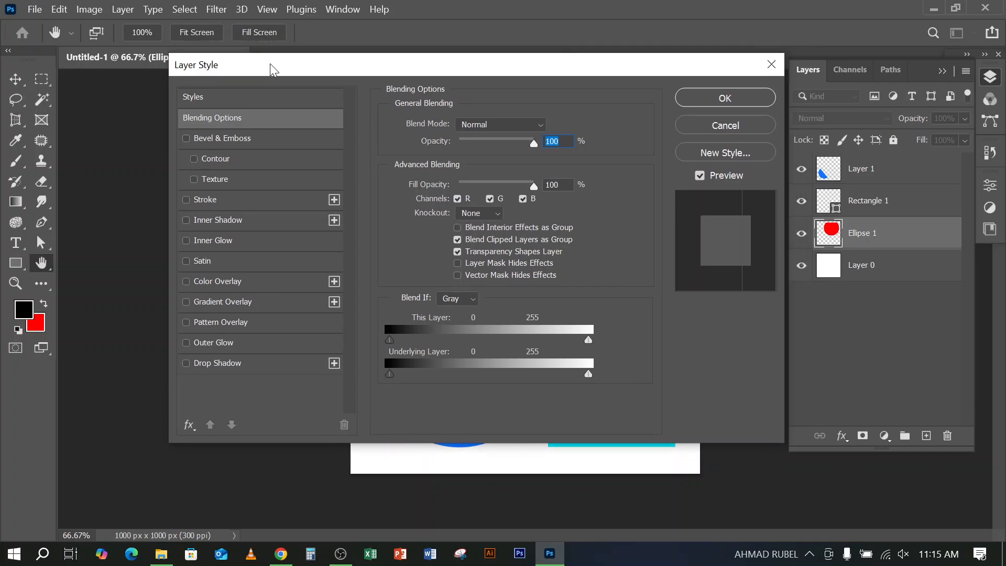
{"action": "left_click", "coordinate": [708, 126]}
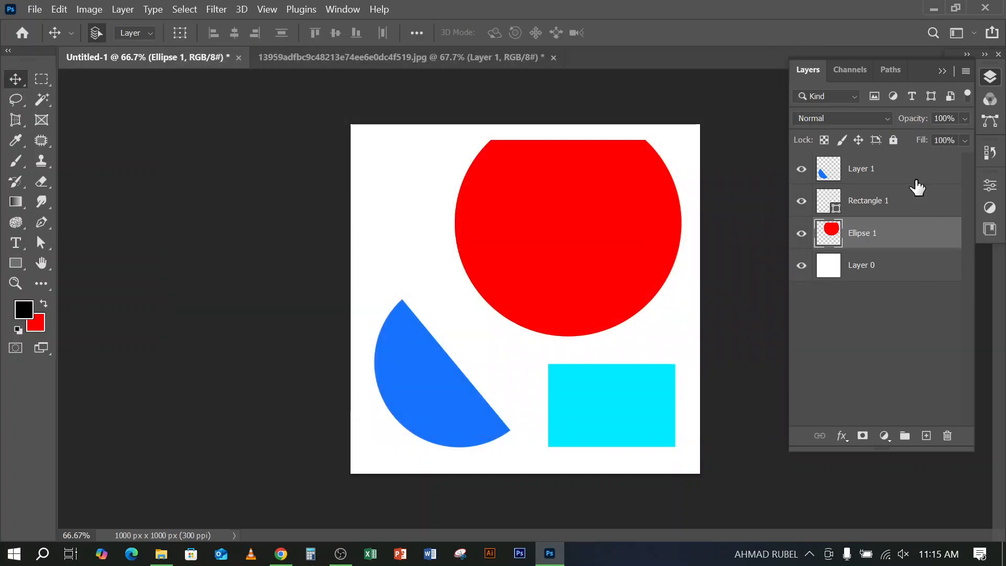
Open the names of Layer 1 and Rectangle 1 for editing
{"action": "double_click", "coordinate": [859, 171]}
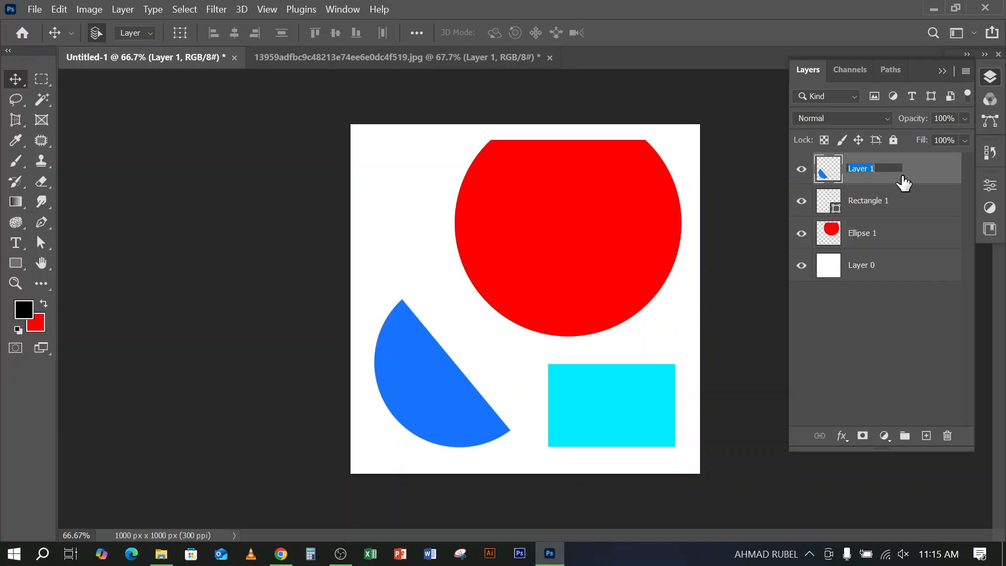
{"action": "left_click", "coordinate": [922, 172]}
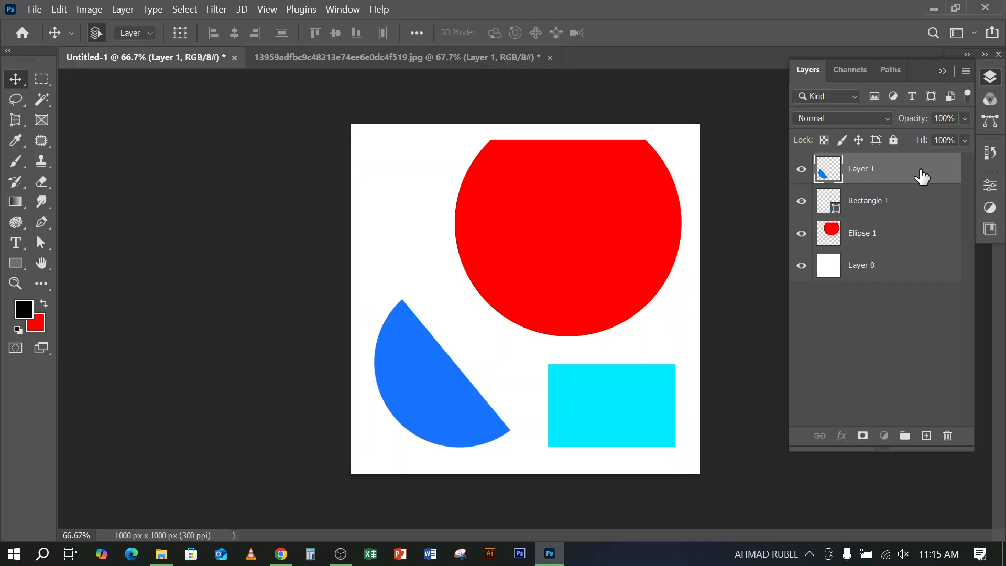
{"action": "double_click", "coordinate": [862, 169]}
{"action": "left_click", "coordinate": [936, 180]}
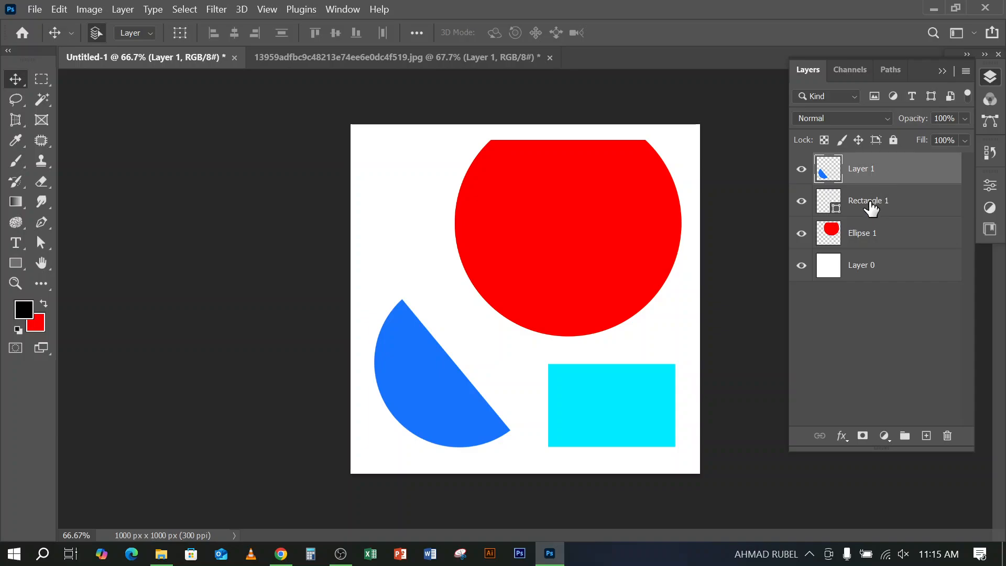
{"action": "double_click", "coordinate": [870, 202]}
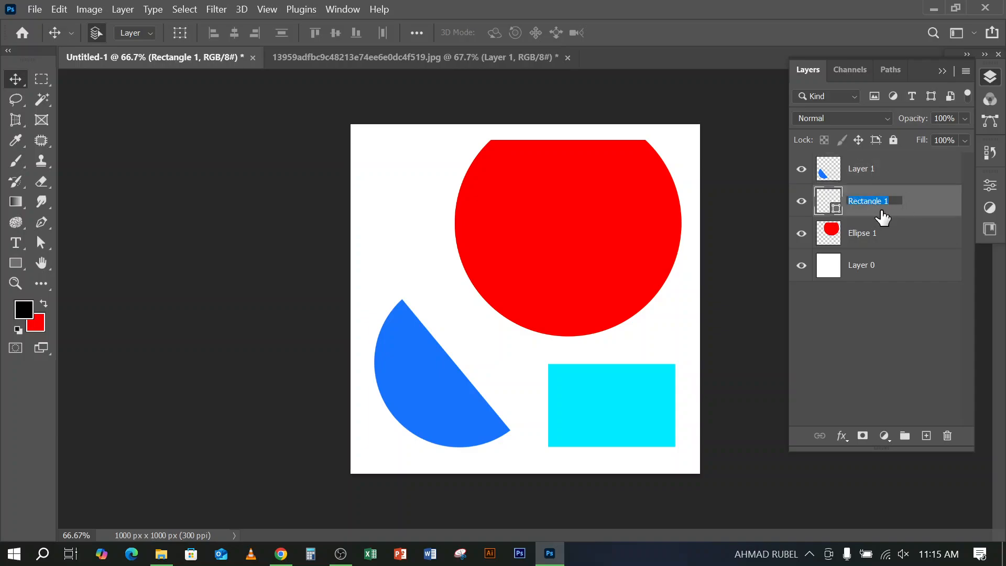
{"action": "left_click", "coordinate": [893, 231]}
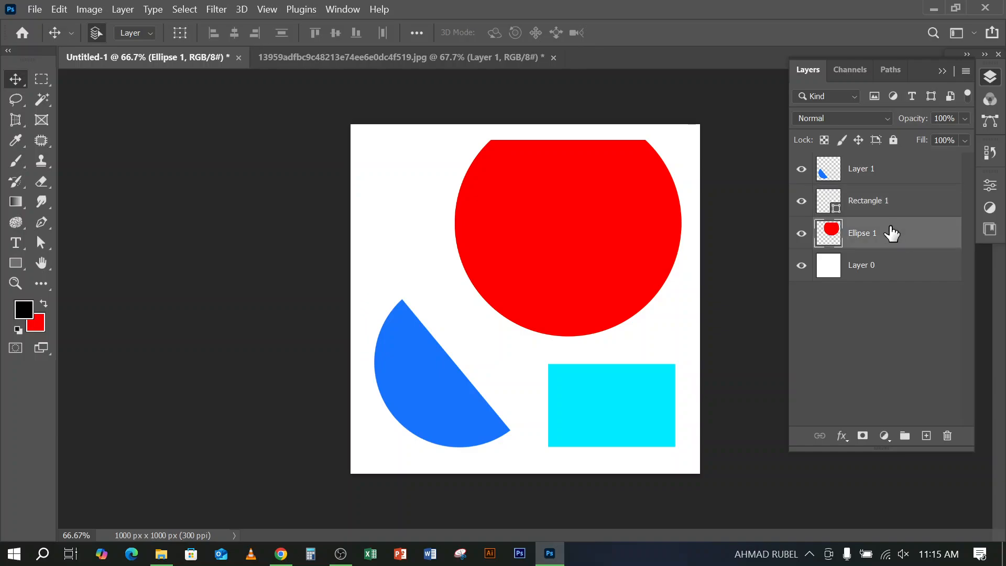
Enable a Color Overlay effect in the layer style of the Ellipse 1 layer
{"action": "double_click", "coordinate": [941, 240]}
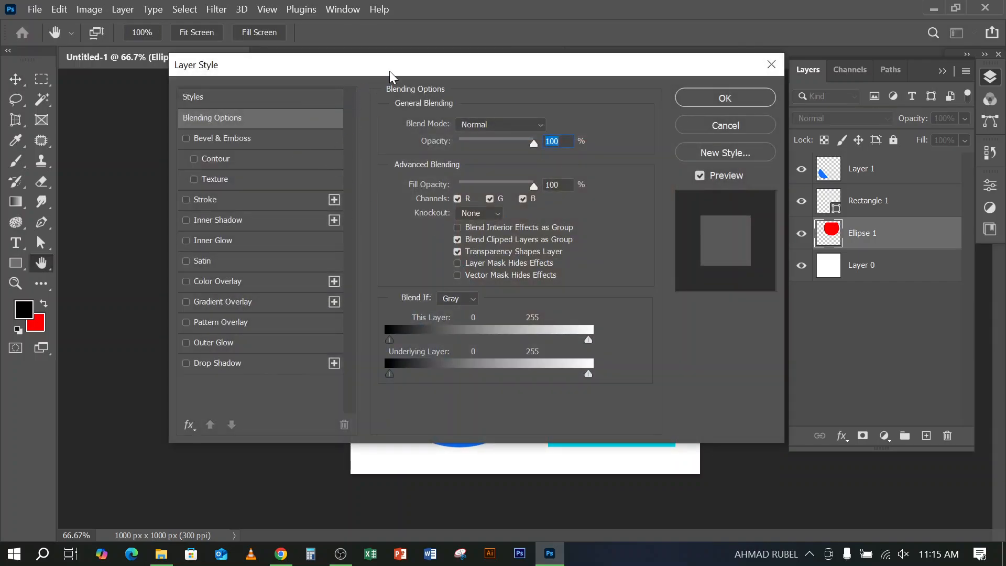
{"action": "left_click_drag", "start_coordinate": [389, 71], "coordinate": [432, 54]}
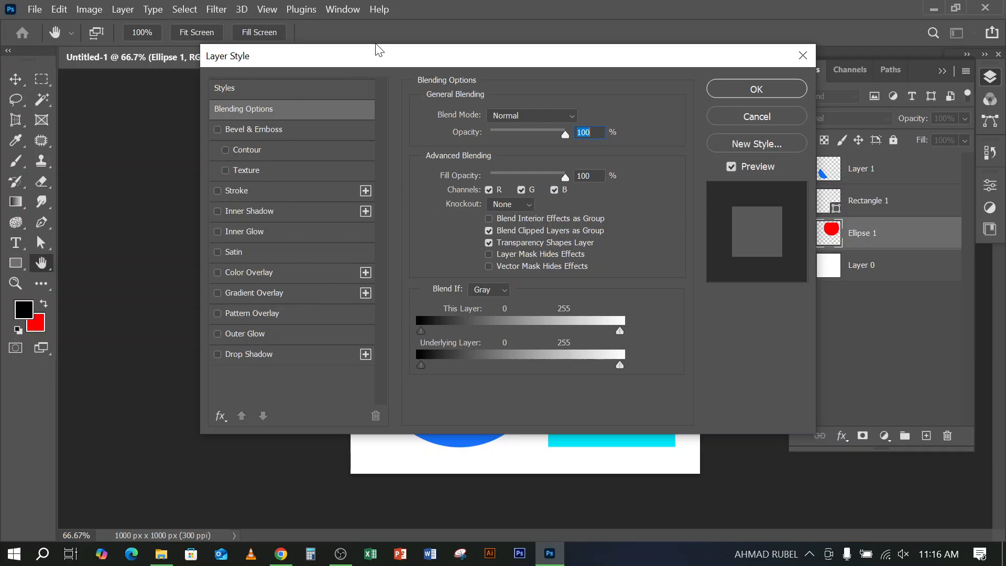
{"action": "left_click_drag", "start_coordinate": [382, 55], "coordinate": [303, 44]}
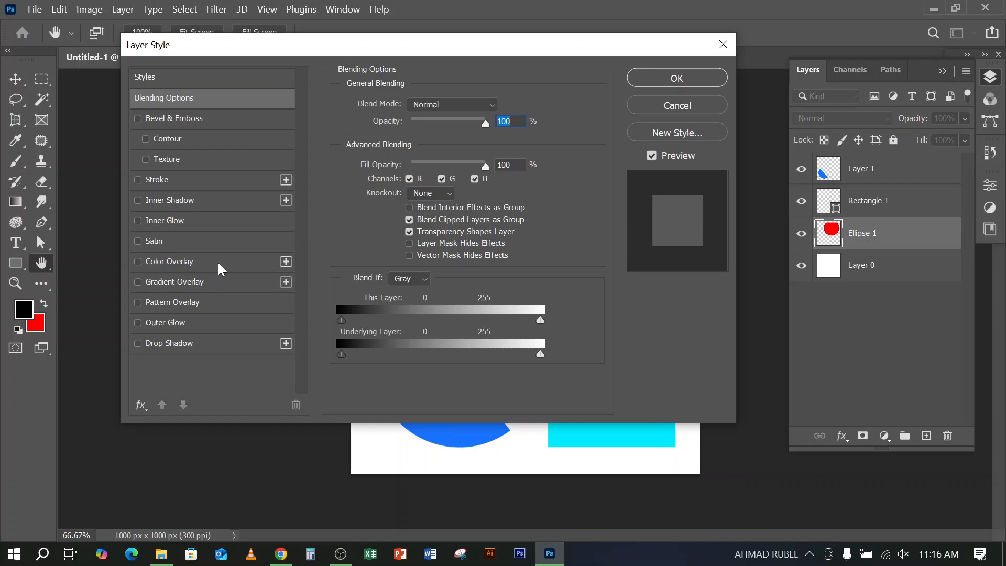
{"action": "left_click_drag", "start_coordinate": [287, 52], "coordinate": [382, 40]}
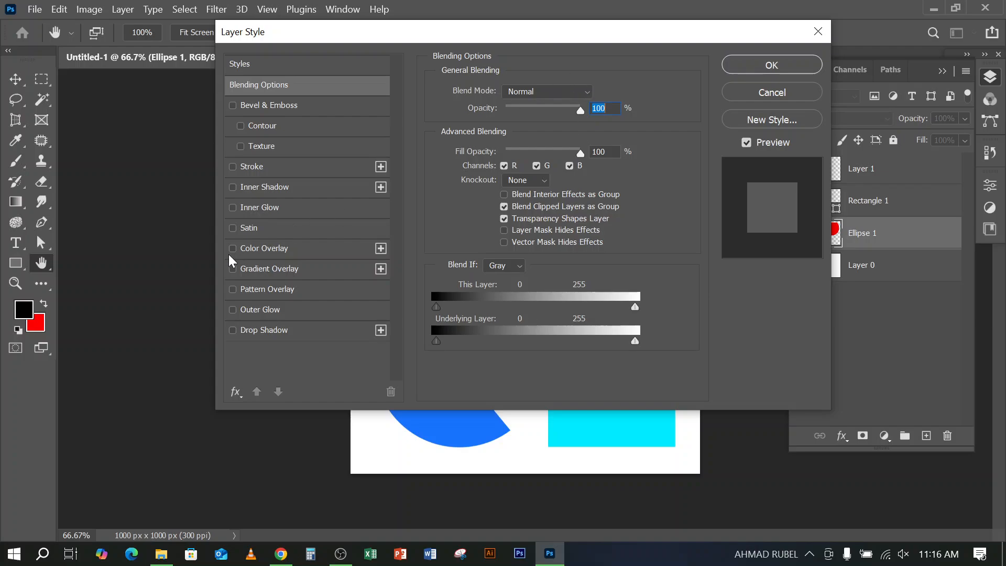
{"action": "left_click", "coordinate": [269, 249]}
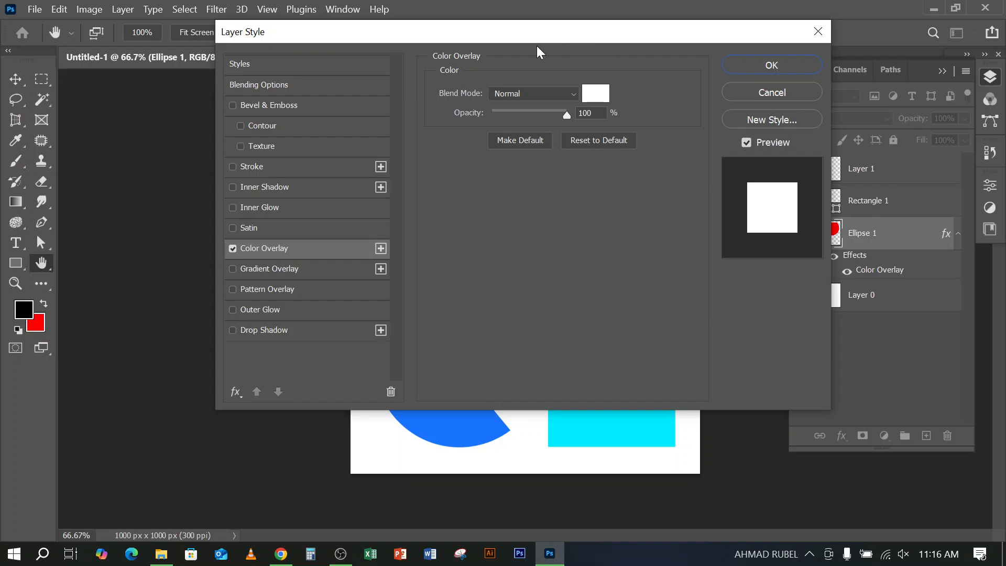
{"action": "left_click_drag", "start_coordinate": [540, 33], "coordinate": [474, 113]}
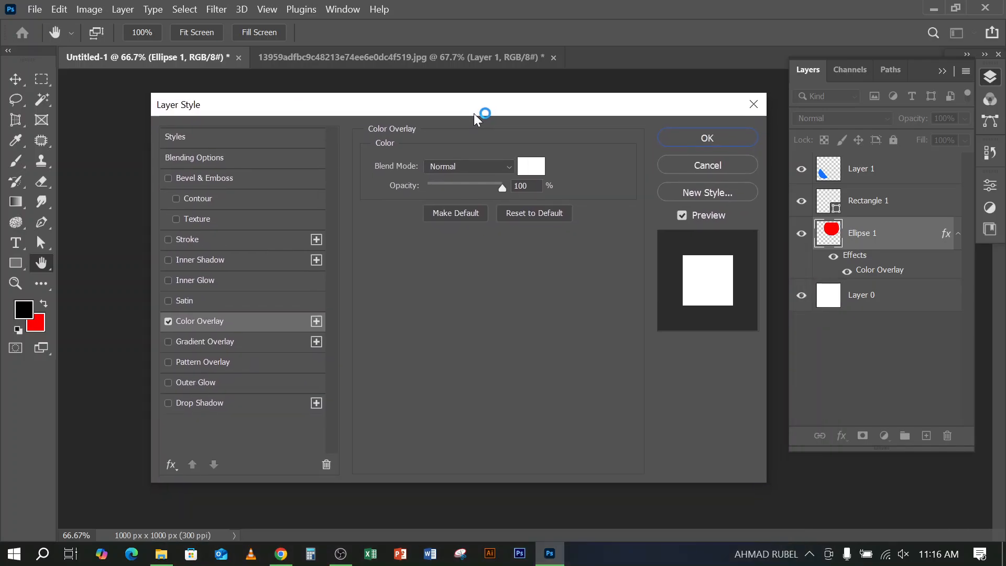
Set the overlay color to dark red, 970000, and apply the layer style
{"action": "left_click", "coordinate": [530, 170]}
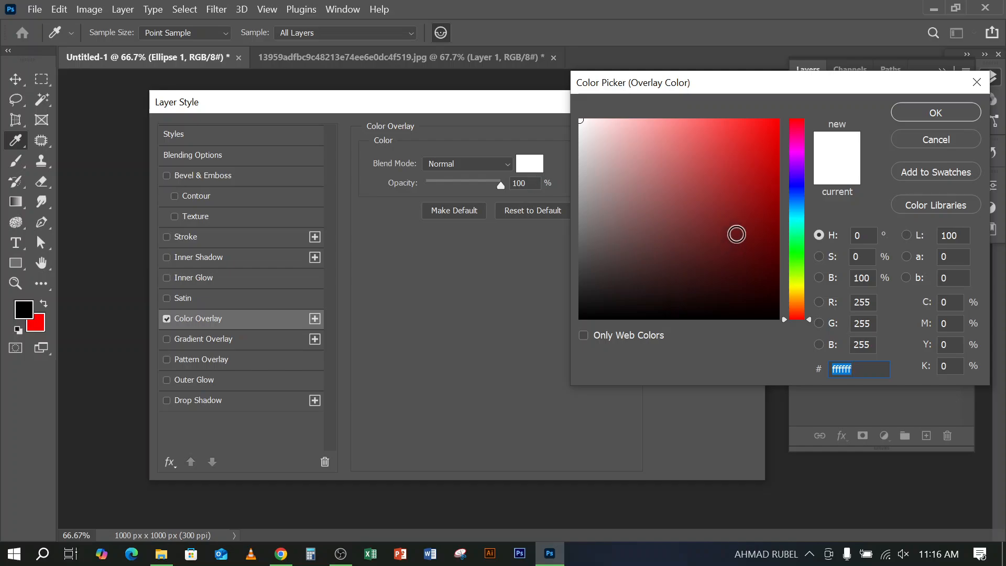
{"action": "left_click", "coordinate": [781, 189]}
{"action": "mouse_move", "coordinate": [781, 189]}
{"action": "left_mouse_down"}
{"action": "mouse_move", "coordinate": [793, 220]}
{"action": "mouse_move", "coordinate": [795, 204]}
{"action": "left_mouse_up"}
{"action": "left_click", "coordinate": [926, 115]}
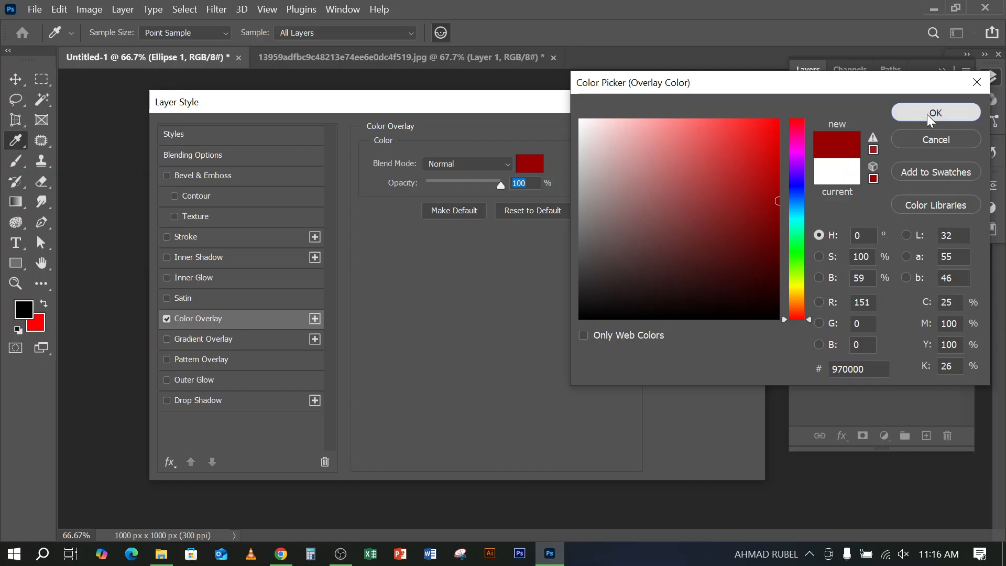
{"action": "left_click", "coordinate": [743, 136]}
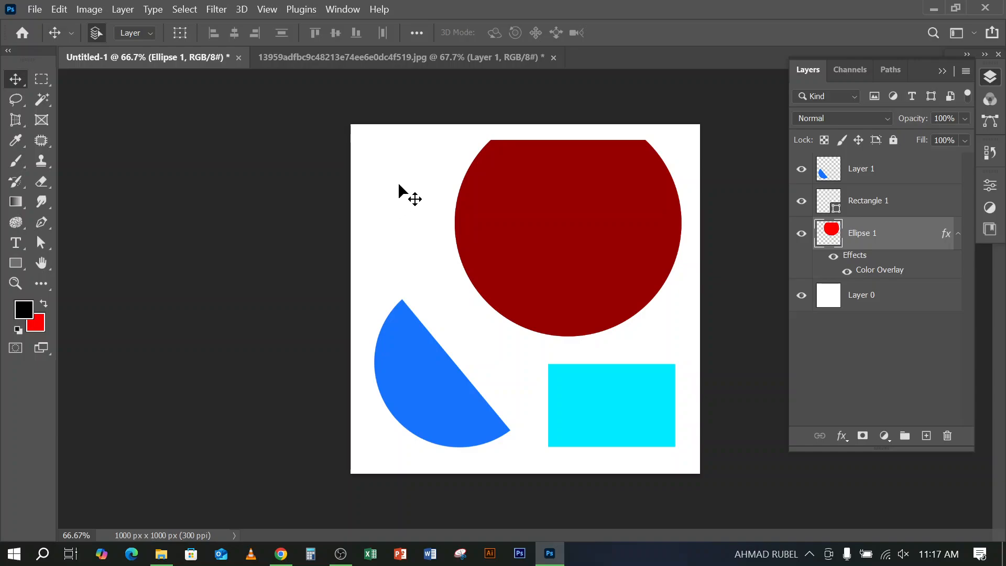
Nudge the dark red circle up and to the right on the canvas and select the blue half-circle
{"action": "left_click_drag", "start_coordinate": [611, 229], "coordinate": [625, 220]}
{"action": "left_click", "coordinate": [414, 400]}
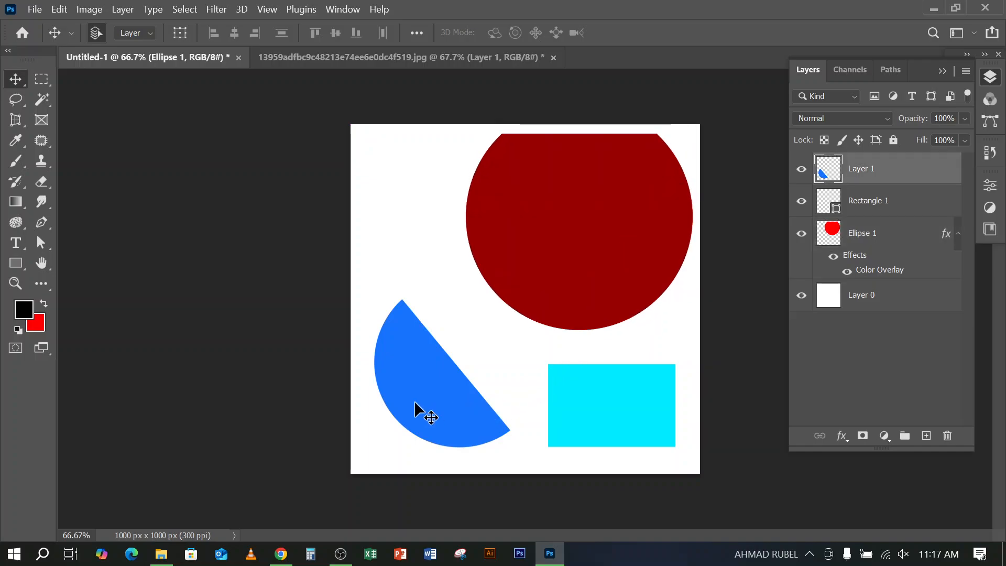
Delete the cyan rectangle and move the blue half-circle closer to the canvas's lower-left corner
{"action": "left_click", "coordinate": [628, 414]}
{"action": "key", "text": "Delete"}
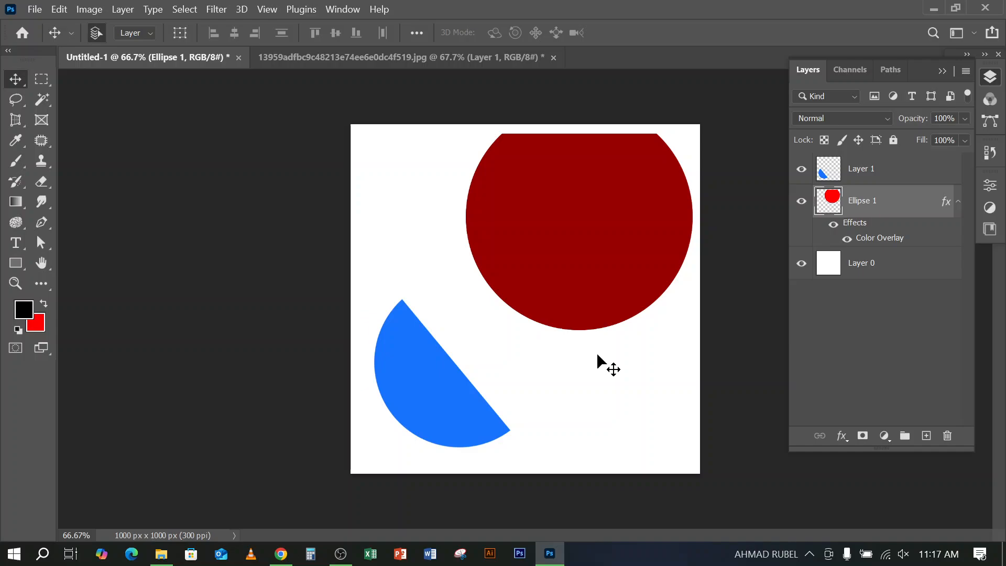
{"action": "left_click_drag", "start_coordinate": [456, 393], "coordinate": [419, 413]}
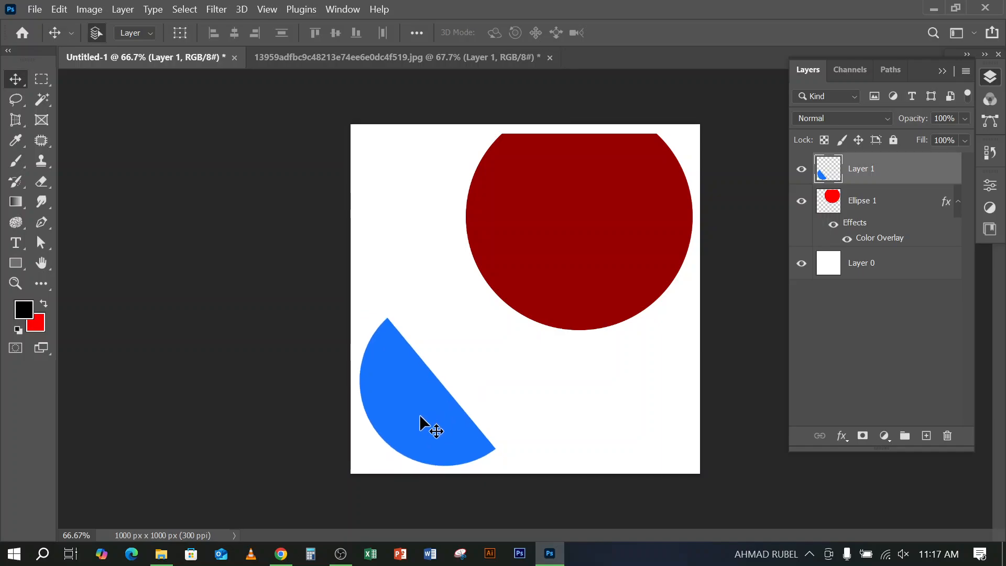
Cut a rectangular notch out of the dark red circle's upper-left part with a marquee selection and deselect
{"action": "left_click", "coordinate": [579, 269]}
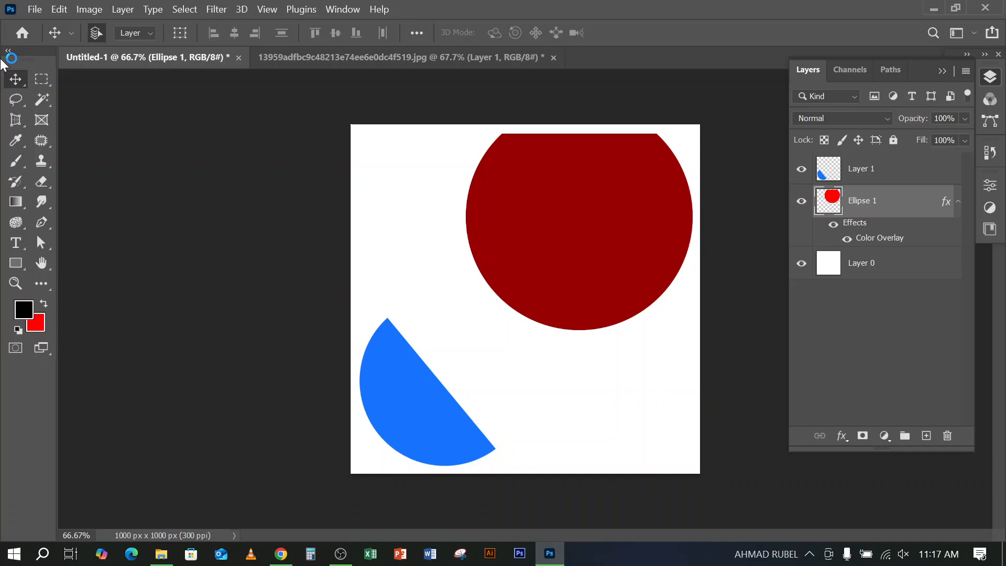
{"action": "left_click", "coordinate": [35, 82]}
{"action": "left_click_drag", "start_coordinate": [470, 112], "coordinate": [548, 169]}
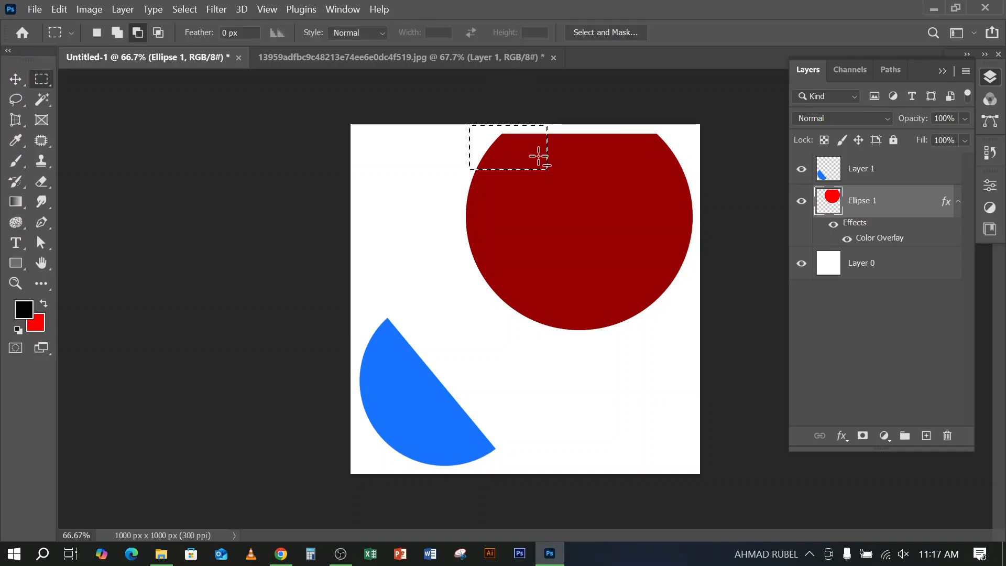
{"action": "key", "text": "Delete"}
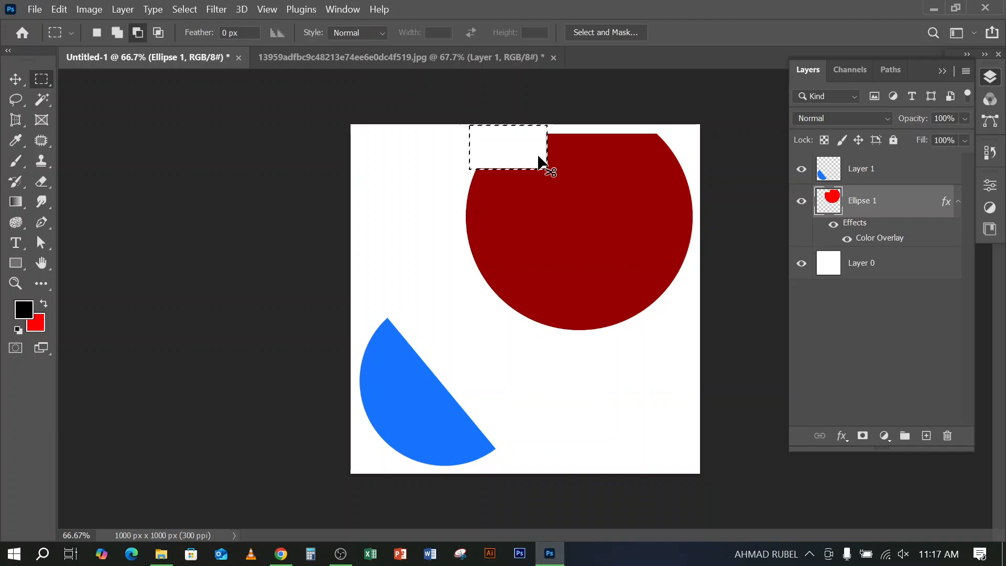
{"action": "key", "text": "ctrl+d"}
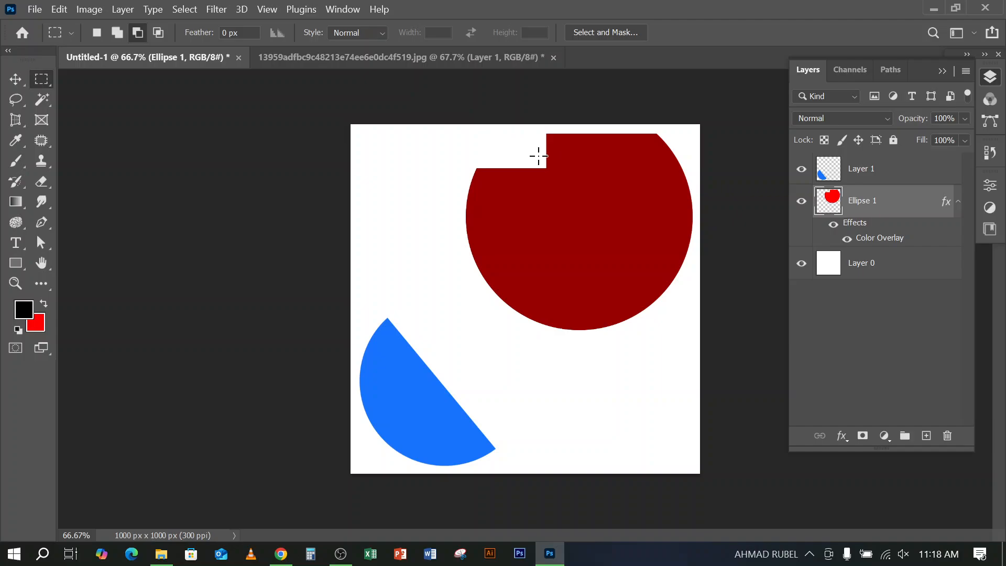
Move the notched red circle slightly down and to the left, and change its color overlay to a darker red
{"action": "left_click", "coordinate": [16, 78]}
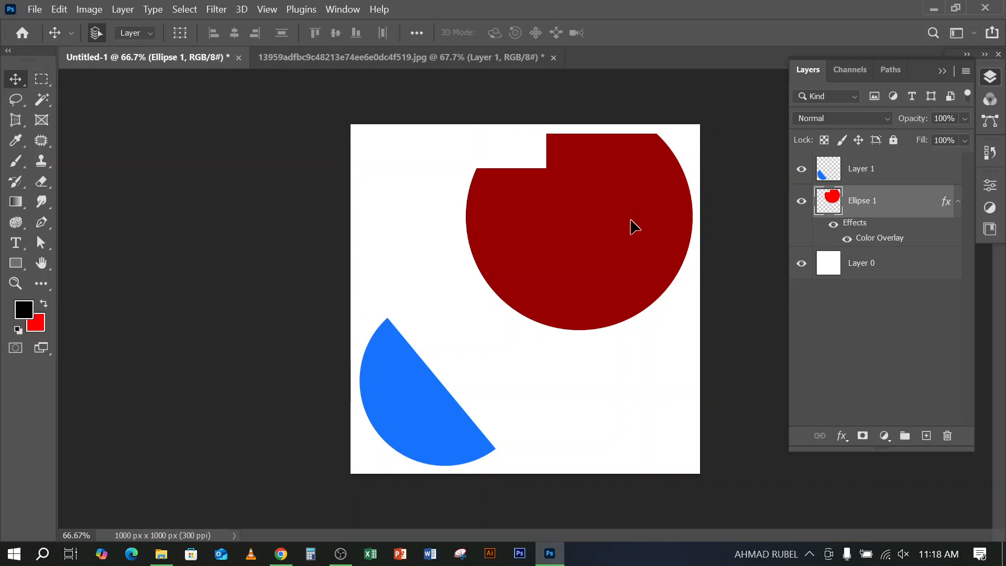
{"action": "left_click_drag", "start_coordinate": [631, 208], "coordinate": [620, 234]}
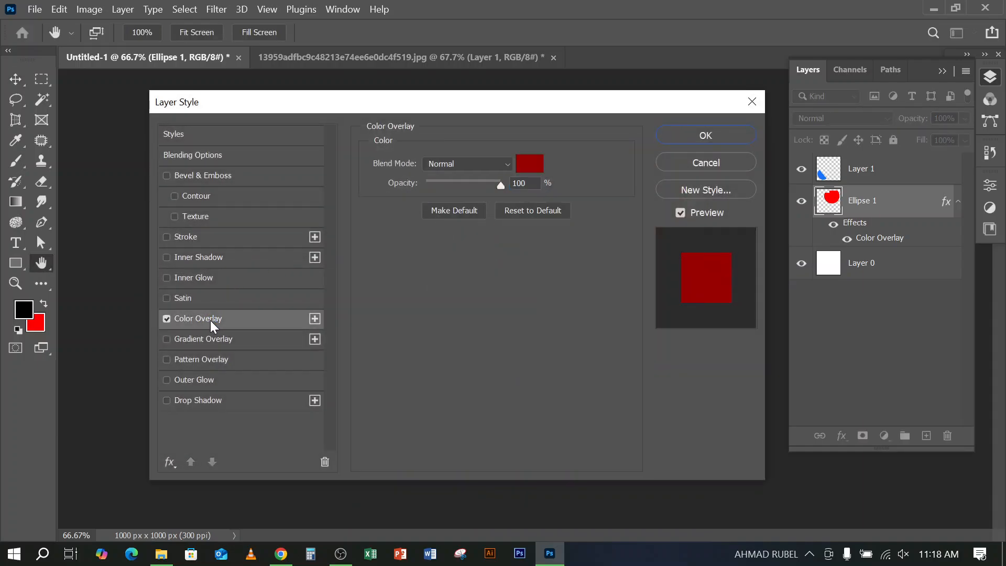
{"action": "left_click", "coordinate": [538, 165]}
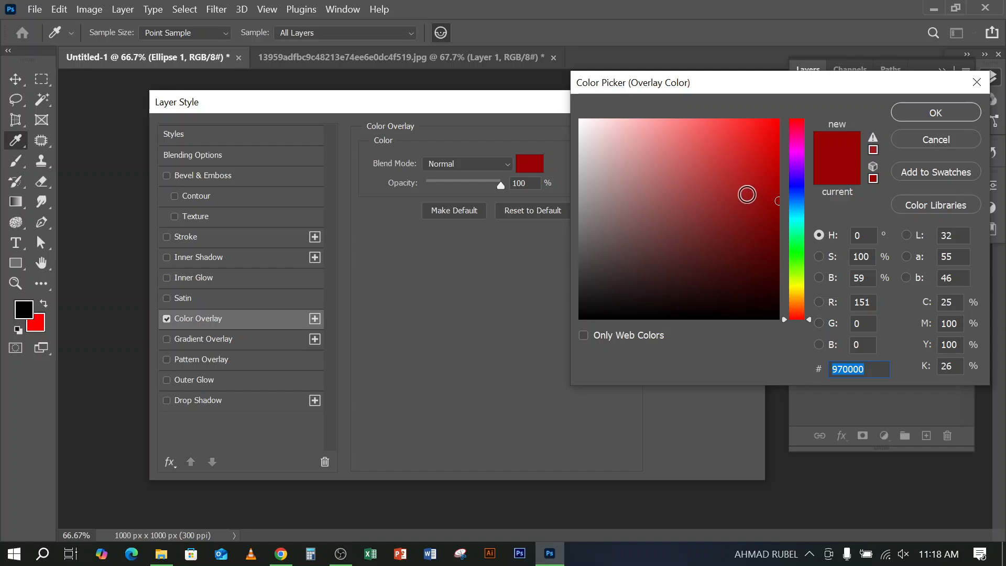
{"action": "left_click", "coordinate": [774, 226]}
{"action": "left_click", "coordinate": [920, 108]}
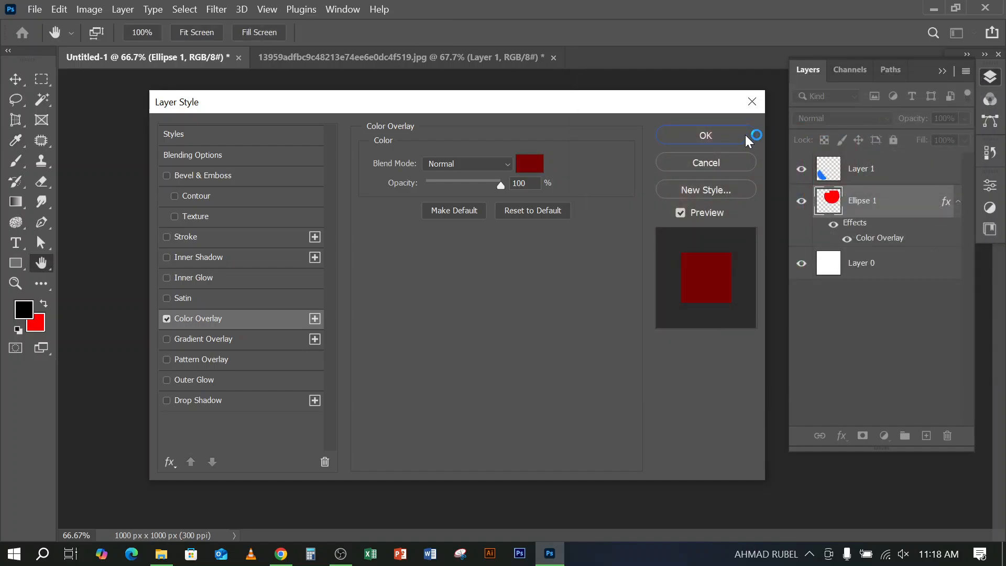
{"action": "left_click", "coordinate": [731, 137]}
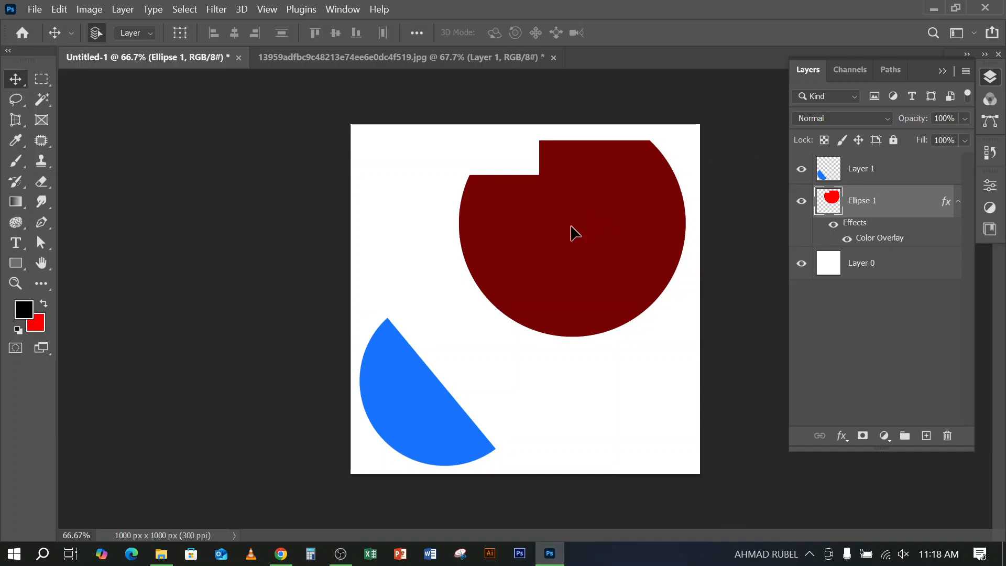
Nudge the notched circle slightly to the left and shift the blue half-circle up and to the right
{"action": "mouse_move", "coordinate": [571, 231]}
{"action": "left_mouse_down"}
{"action": "mouse_move", "coordinate": [551, 229]}
{"action": "mouse_move", "coordinate": [567, 226]}
{"action": "left_mouse_up"}
{"action": "left_click_drag", "start_coordinate": [413, 400], "coordinate": [420, 382]}
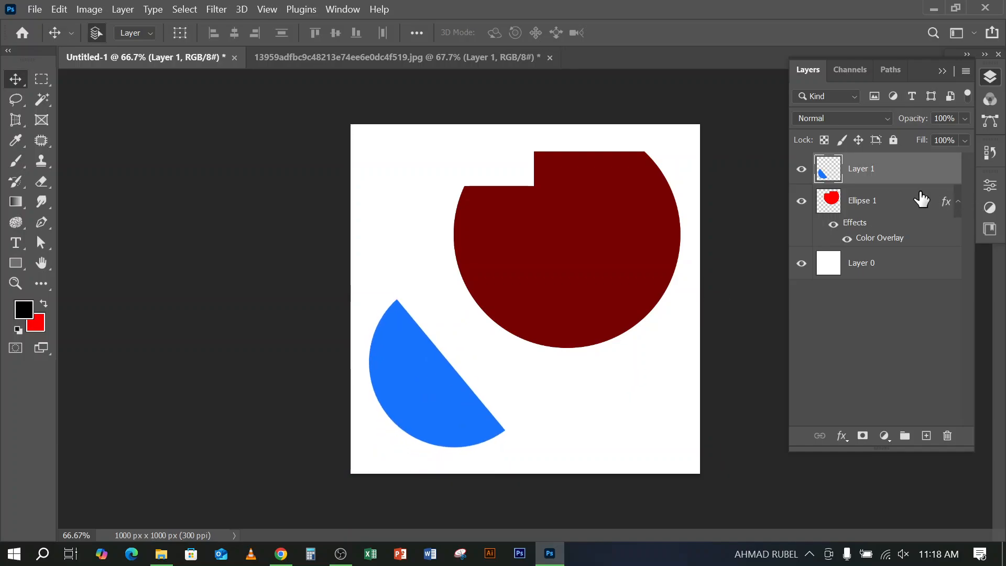
{"action": "mouse_move", "coordinate": [577, 234]}
{"action": "left_mouse_down"}
{"action": "mouse_move", "coordinate": [593, 252]}
{"action": "mouse_move", "coordinate": [566, 237]}
{"action": "mouse_move", "coordinate": [576, 231]}
{"action": "left_mouse_up"}
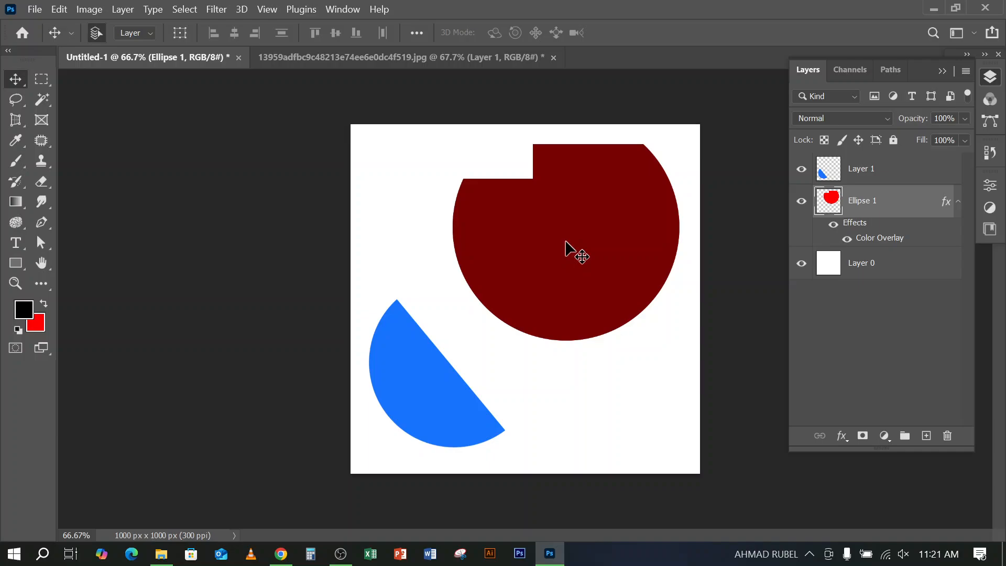
{"action": "left_click", "coordinate": [483, 58]}
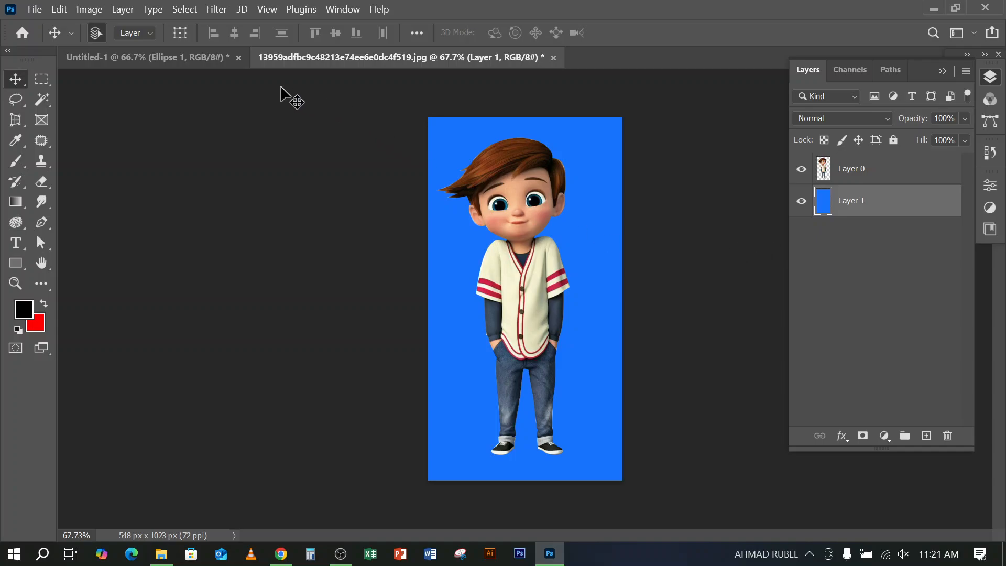
{"action": "left_click", "coordinate": [183, 58]}
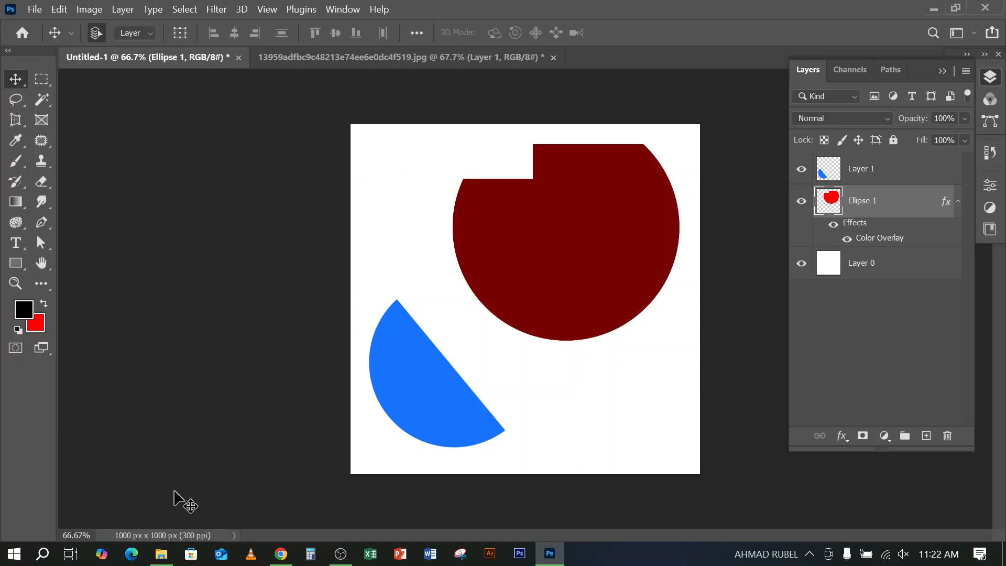
{"action": "left_click", "coordinate": [161, 553]}
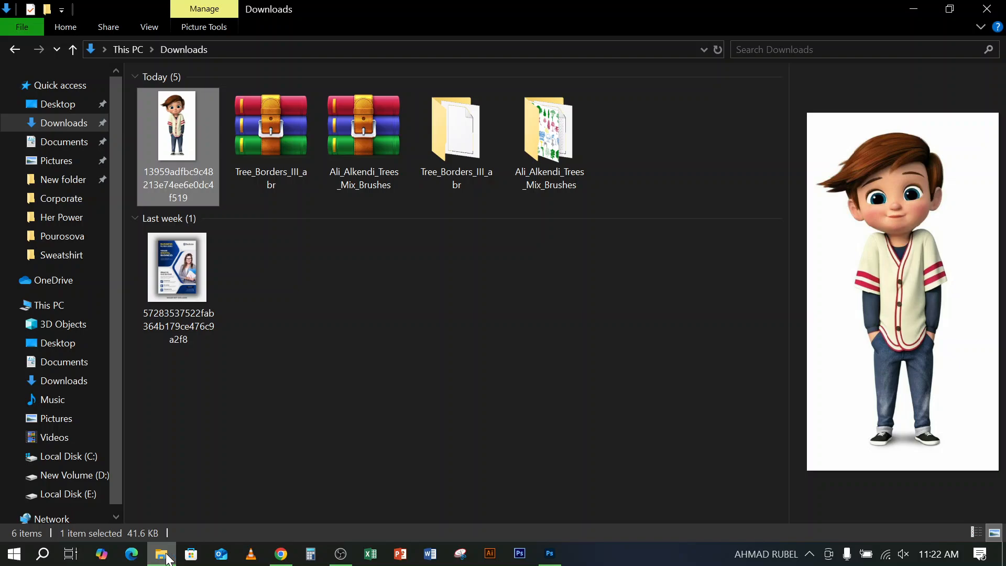
{"action": "left_click", "coordinate": [412, 412]}
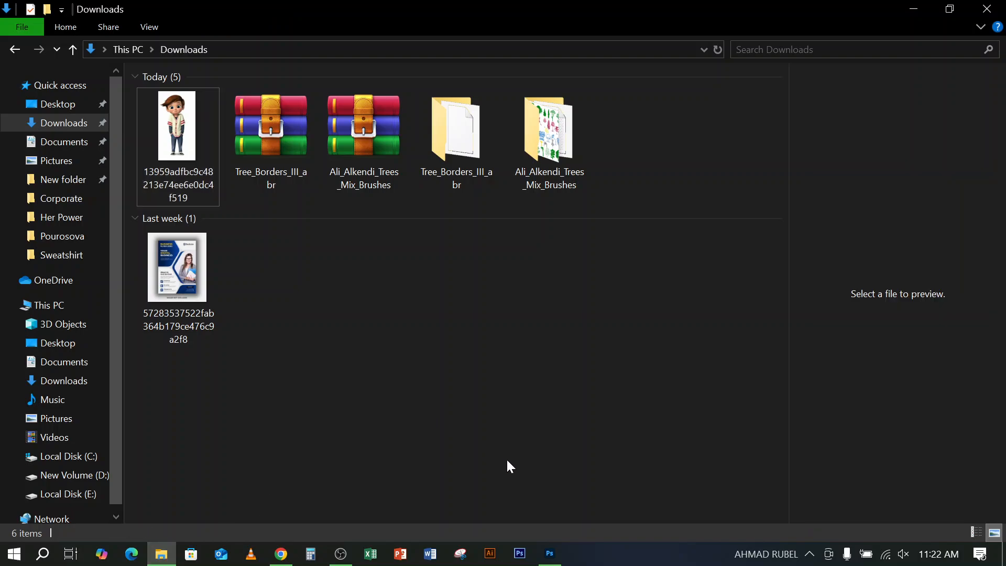
{"action": "mouse_move", "coordinate": [559, 560]}
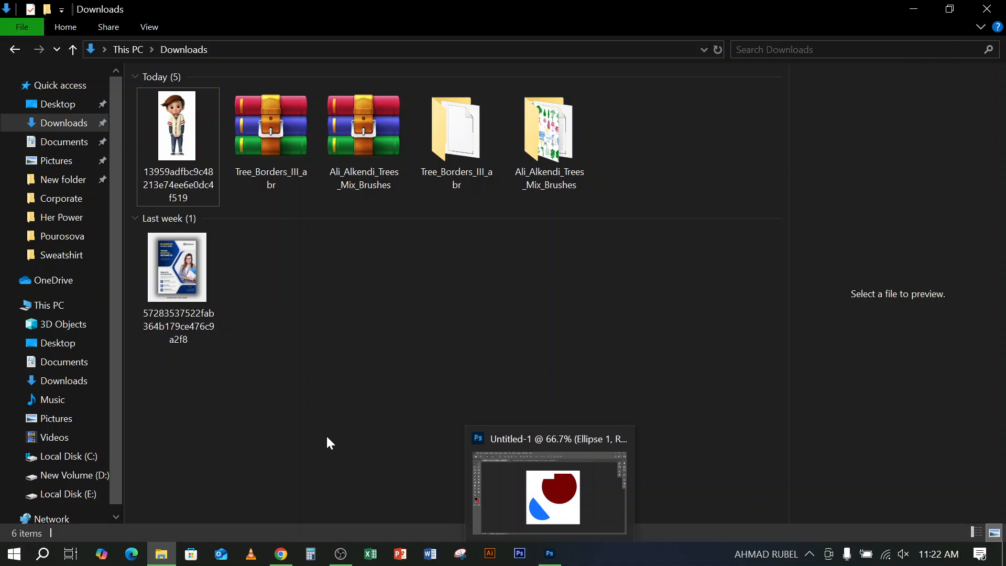
{"action": "left_click", "coordinate": [549, 553]}
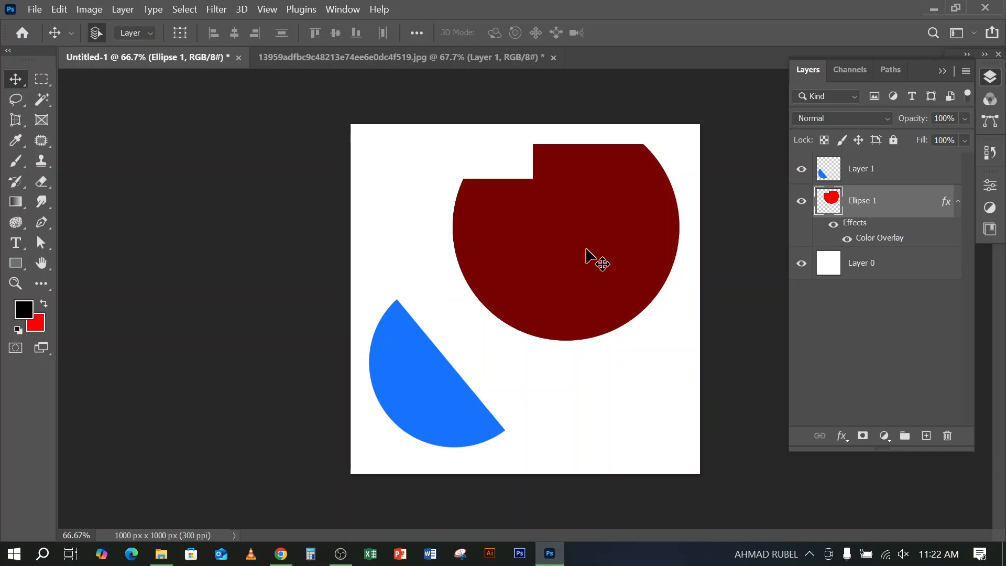
Delete the notched dark red circle and the blue half-circle from the canvas
{"action": "key", "text": "Delete"}
{"action": "left_click_drag", "start_coordinate": [448, 409], "coordinate": [534, 318]}
{"action": "key", "text": "Delete"}
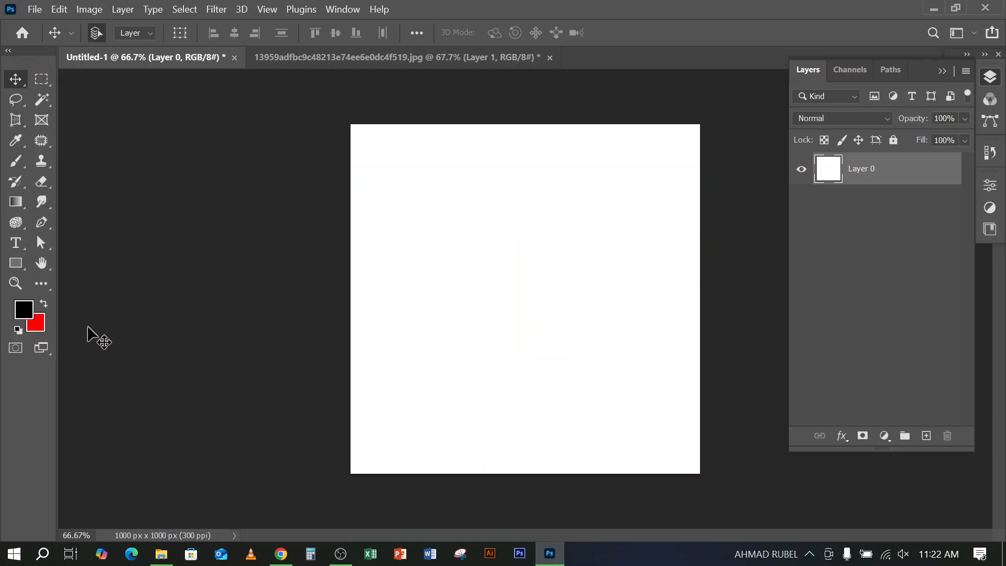
{"action": "left_click", "coordinate": [17, 251]}
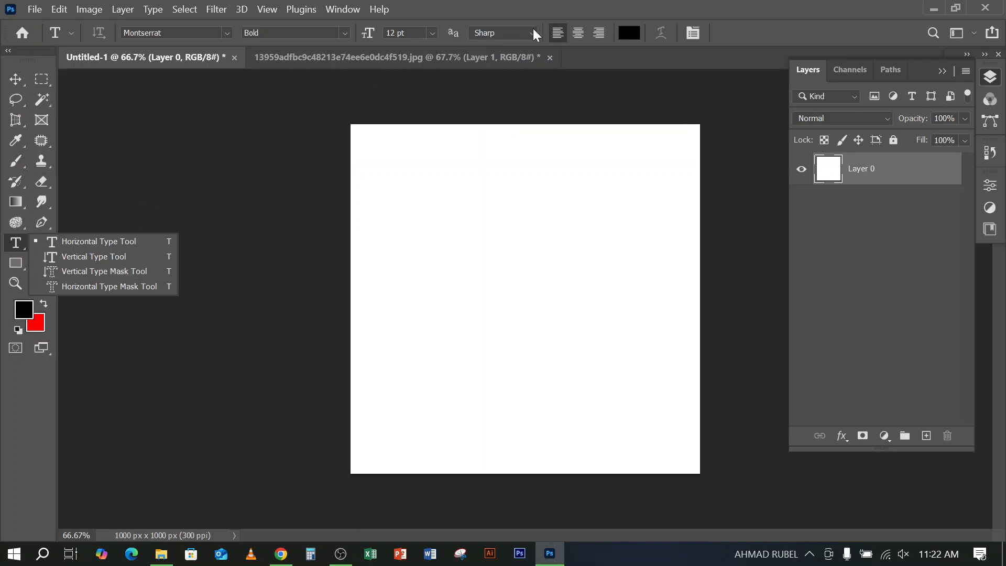
{"action": "left_click", "coordinate": [768, 14]}
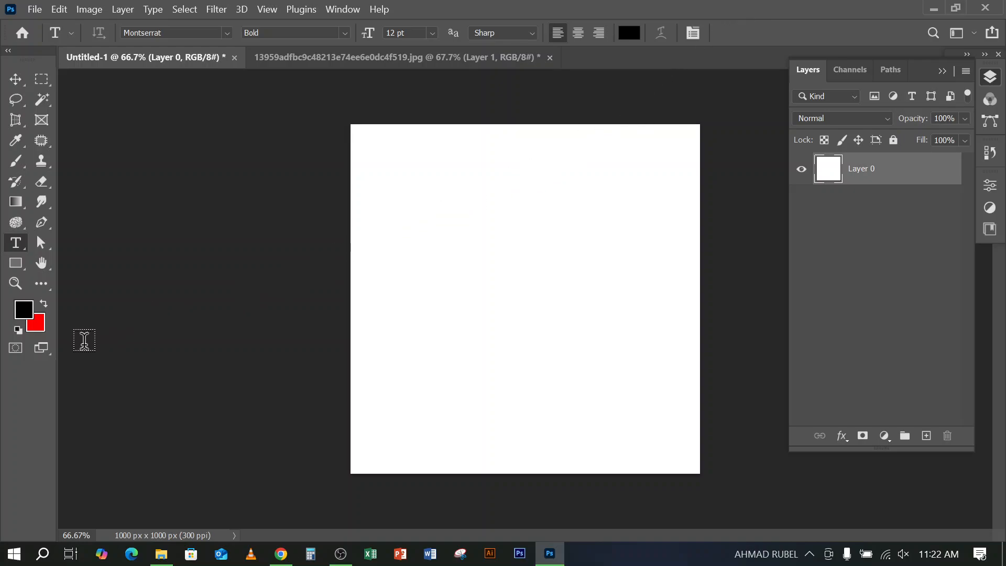
Draw a pattern-filled rectangle shape of about 791 × 569 px across the upper part of the canvas with the Rectangle tool
{"action": "left_click", "coordinate": [13, 268]}
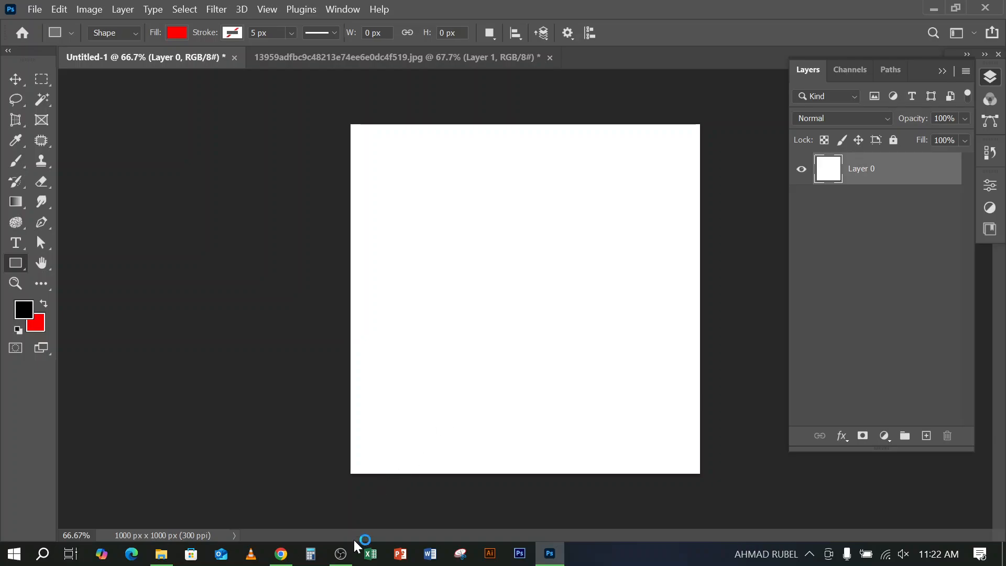
{"action": "left_click", "coordinate": [346, 558]}
{"action": "left_click", "coordinate": [346, 558]}
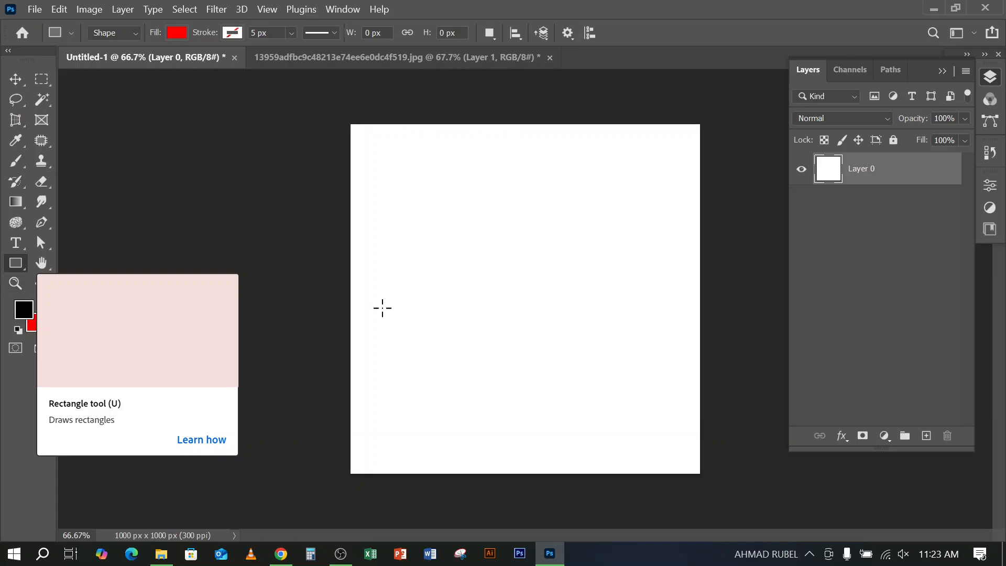
{"action": "left_click", "coordinate": [175, 33]}
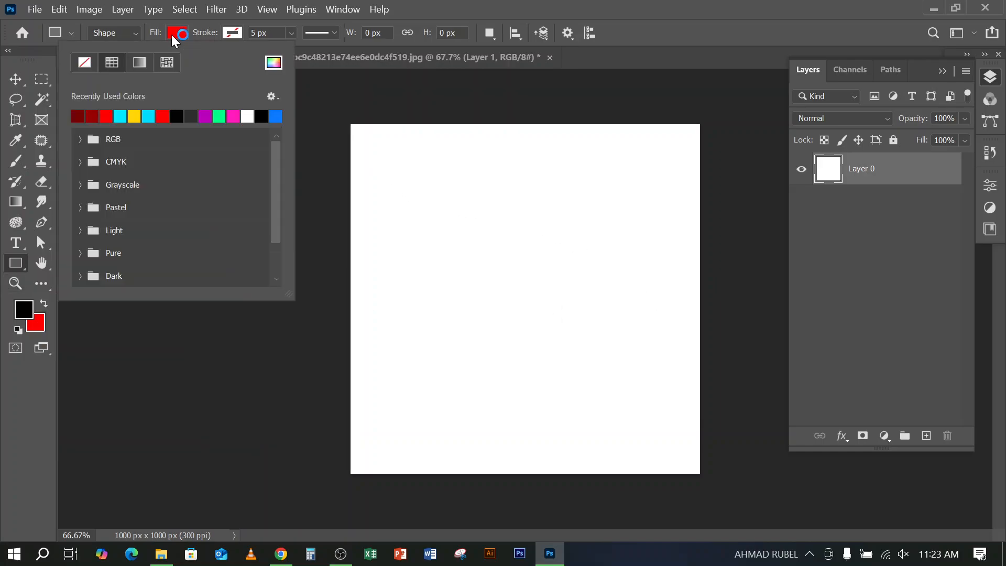
{"action": "left_click", "coordinate": [138, 63]}
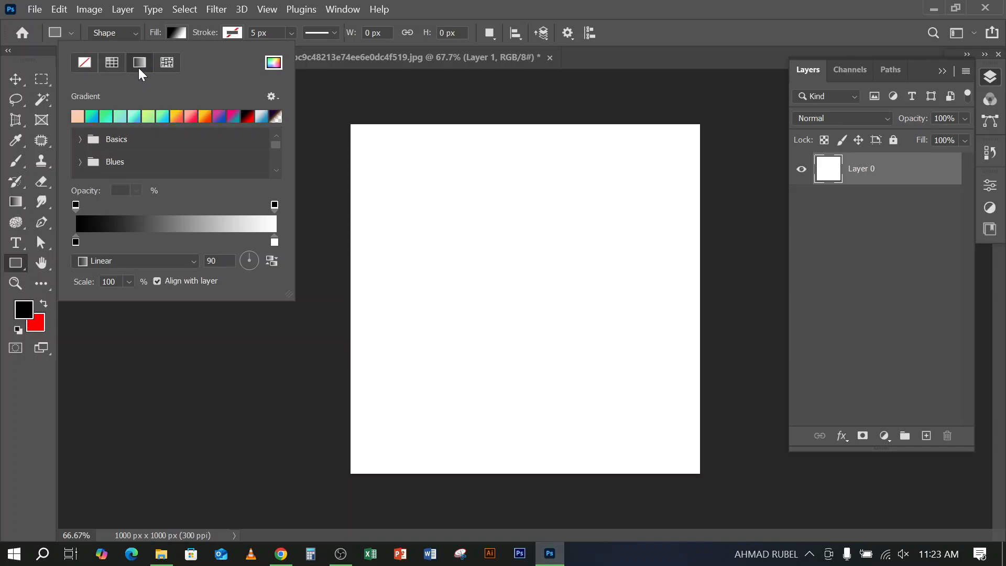
{"action": "left_click", "coordinate": [110, 61]}
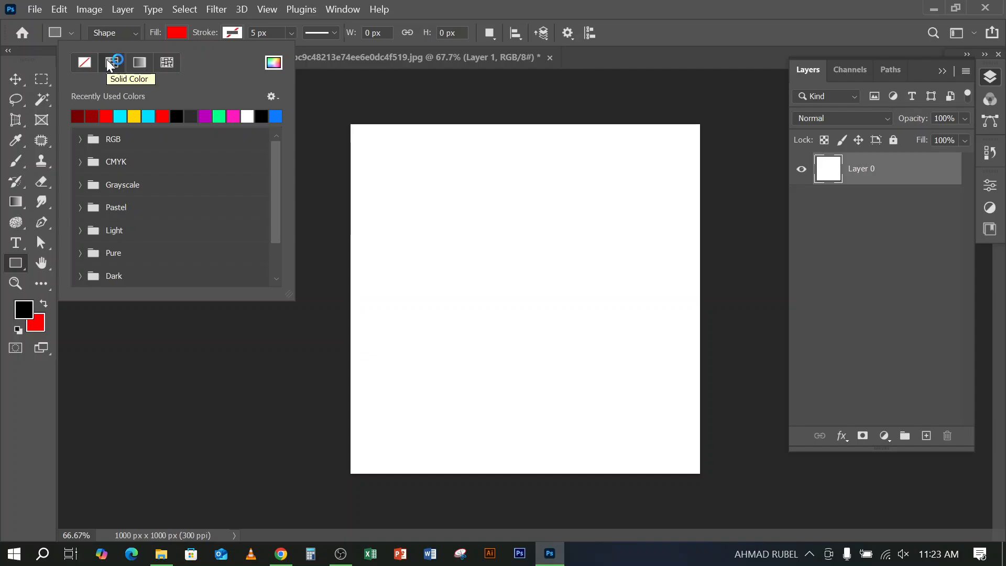
{"action": "left_click", "coordinate": [139, 62]}
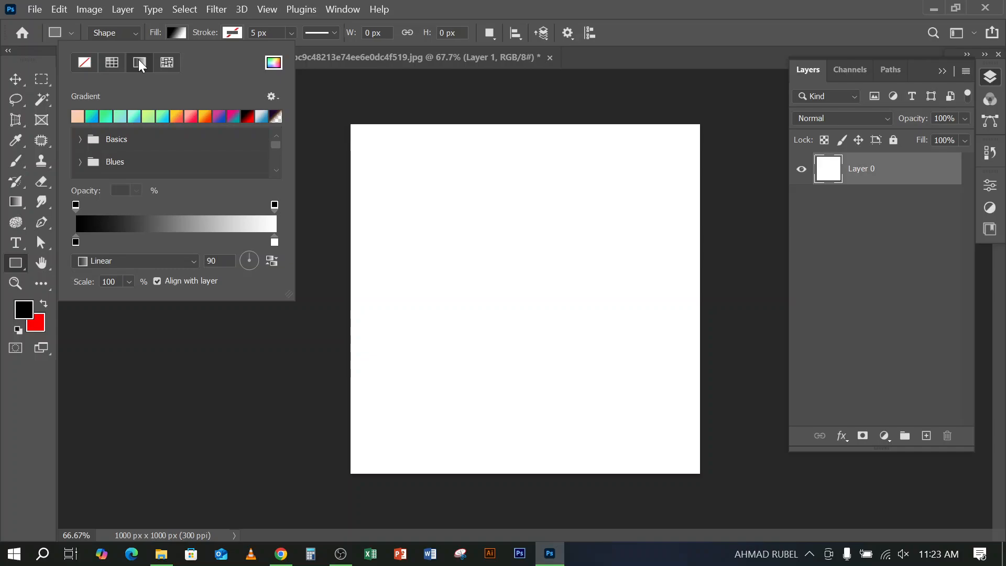
{"action": "left_click", "coordinate": [166, 63]}
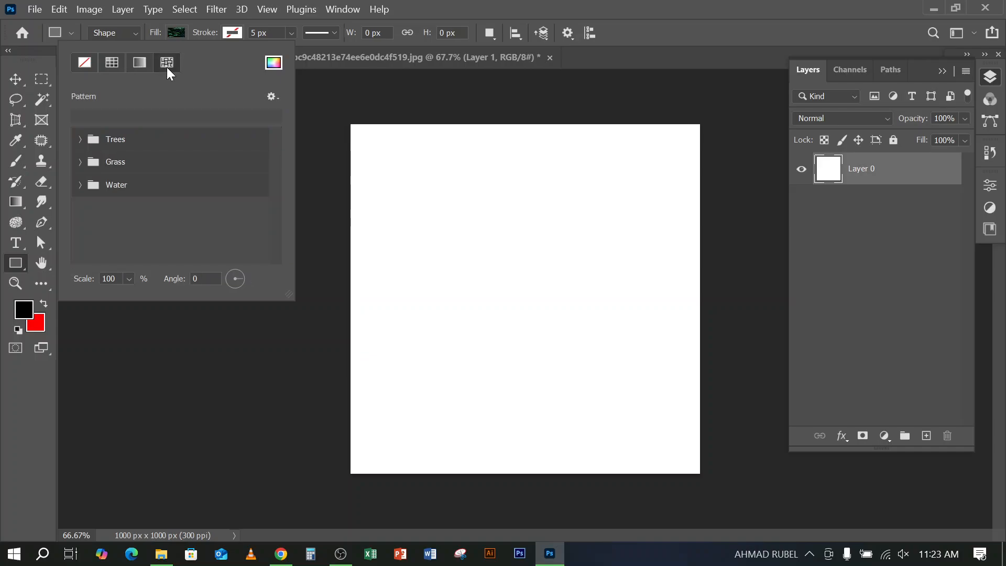
{"action": "left_click", "coordinate": [636, 38]}
{"action": "left_click_drag", "start_coordinate": [370, 142], "coordinate": [646, 341]}
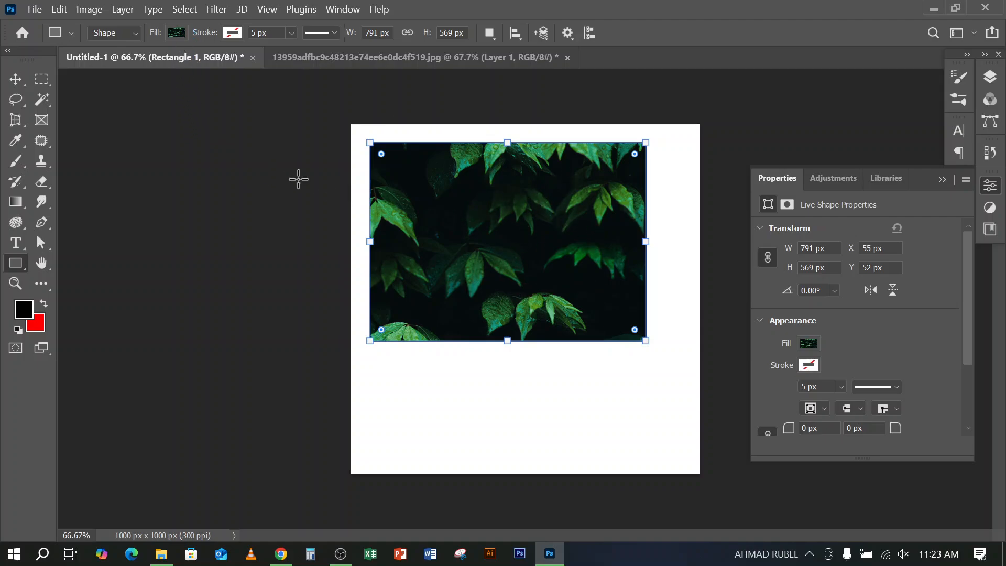
Try the Grass group's dry-grass, leaf-strewn and green-grass patterns as the rectangle's fill
{"action": "left_click", "coordinate": [175, 33]}
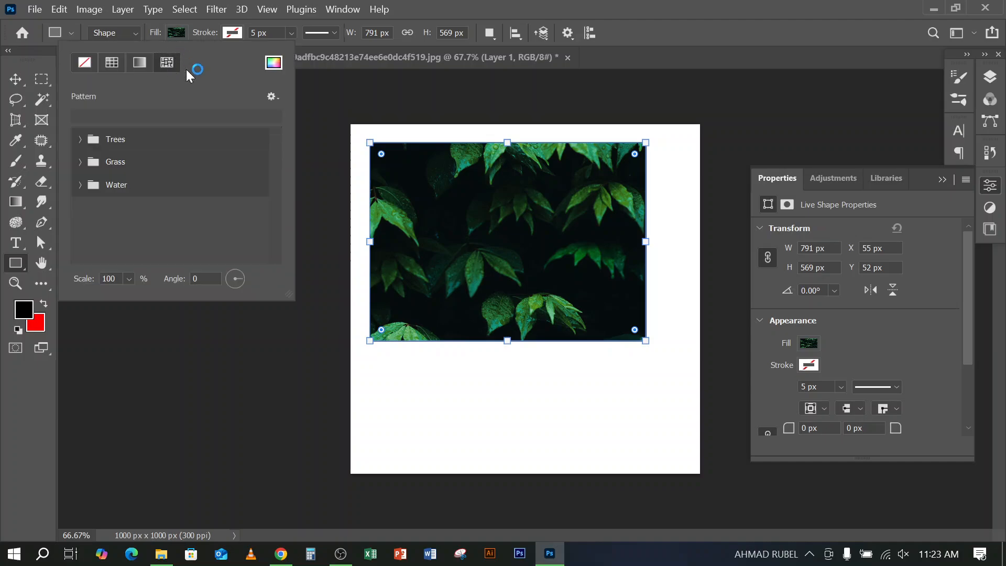
{"action": "left_click", "coordinate": [82, 139]}
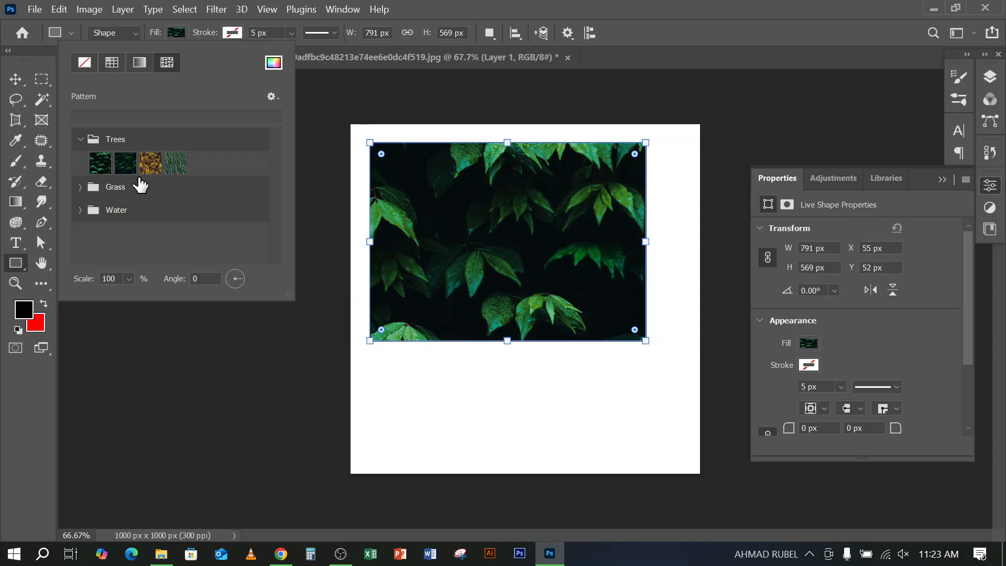
{"action": "left_click", "coordinate": [81, 187]}
{"action": "left_click", "coordinate": [125, 211]}
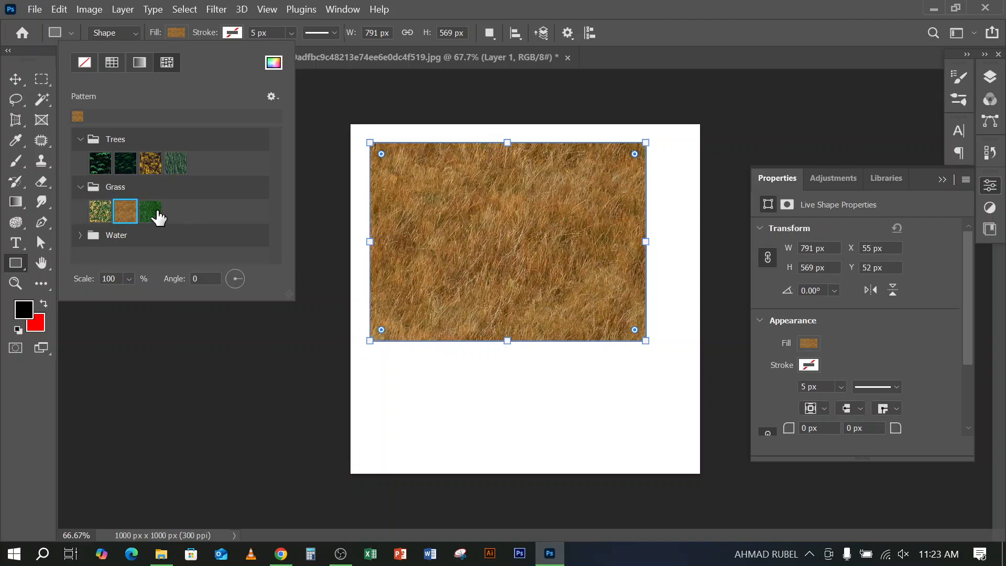
{"action": "left_click", "coordinate": [150, 211]}
{"action": "left_click", "coordinate": [102, 212]}
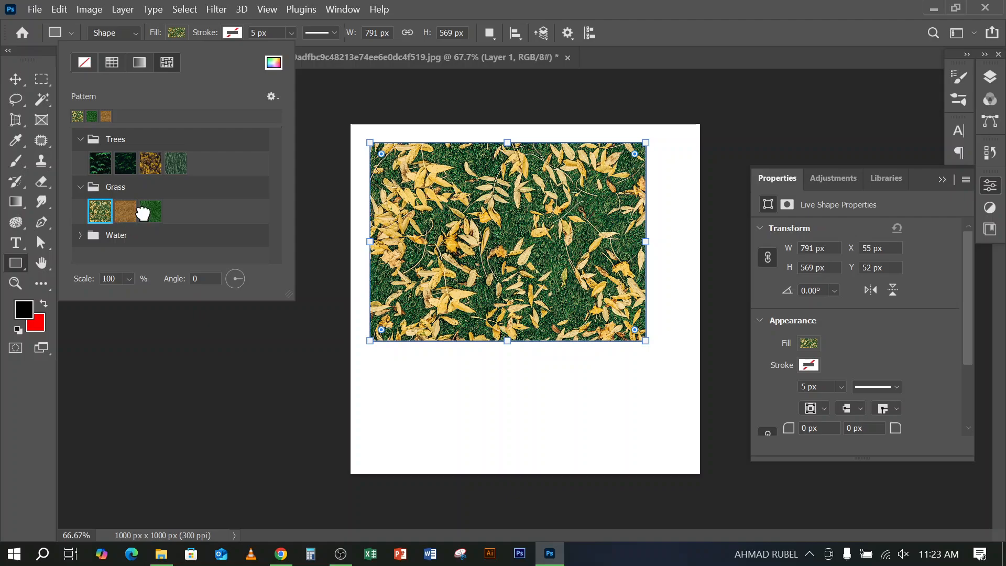
{"action": "left_click", "coordinate": [150, 211]}
Switch the rectangle to a gradient fill, trying two green-to-blue gradients and the black-to-red gradient from the Basics group
{"action": "left_click", "coordinate": [139, 62]}
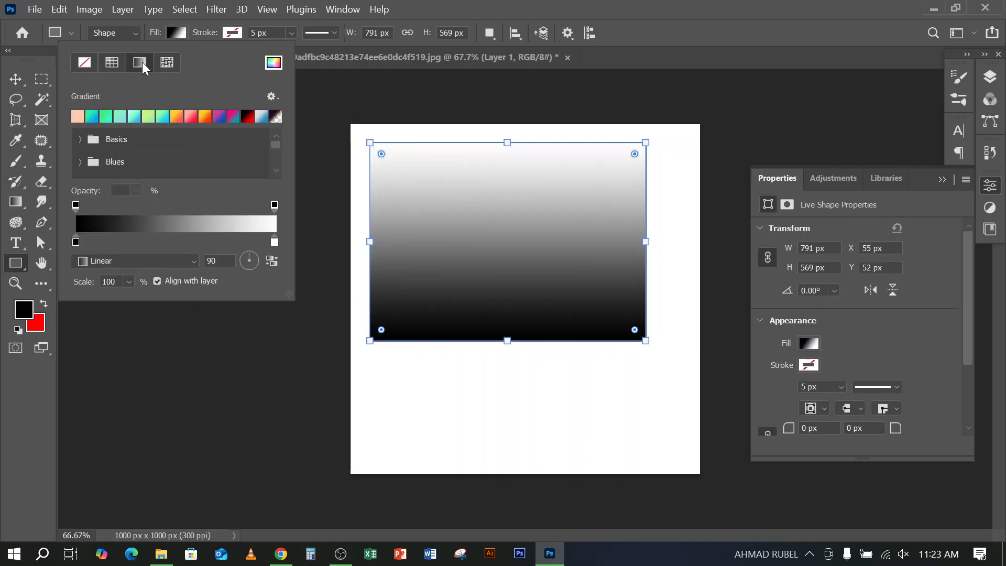
{"action": "left_click", "coordinate": [120, 119]}
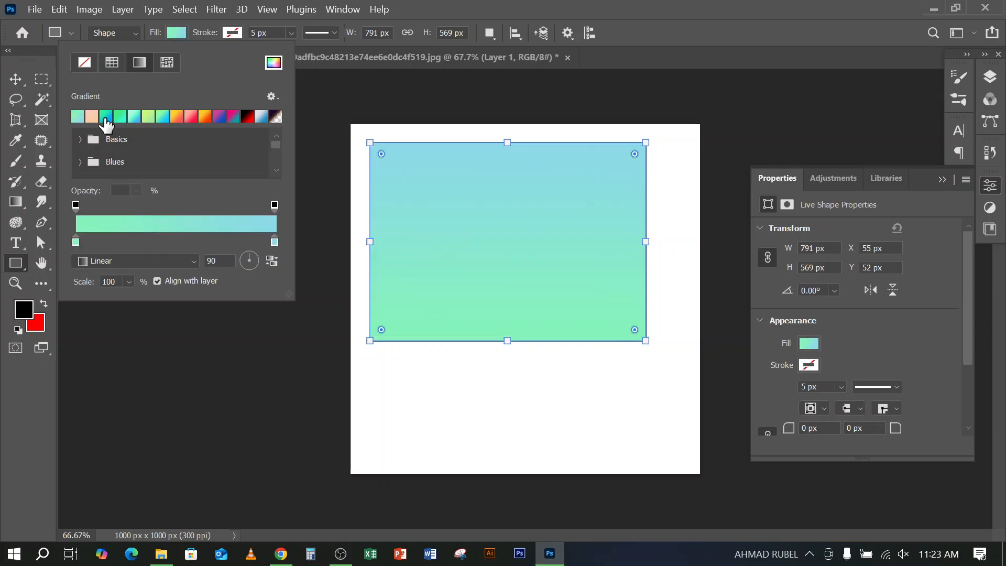
{"action": "left_click", "coordinate": [105, 118]}
{"action": "left_click", "coordinate": [79, 139]}
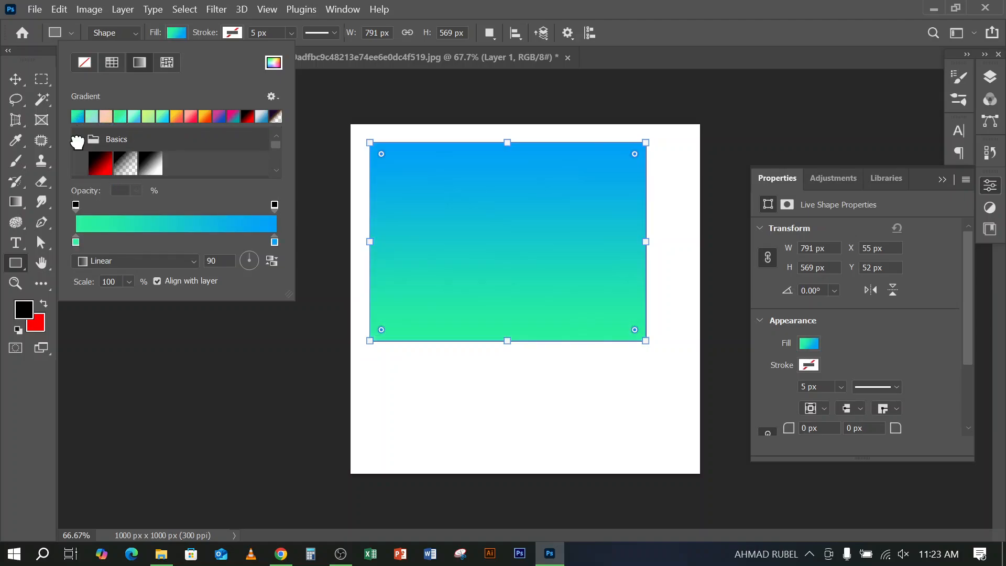
{"action": "left_click", "coordinate": [101, 163]}
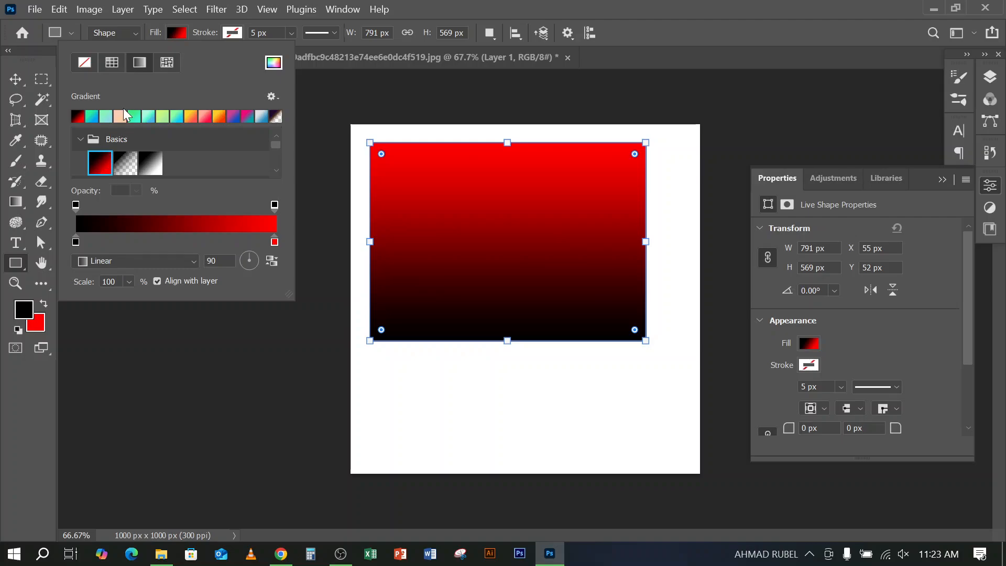
Switch the rectangle to a solid fill and try dark red, yellow, red, purple and pink, ending on white
{"action": "left_click", "coordinate": [114, 64]}
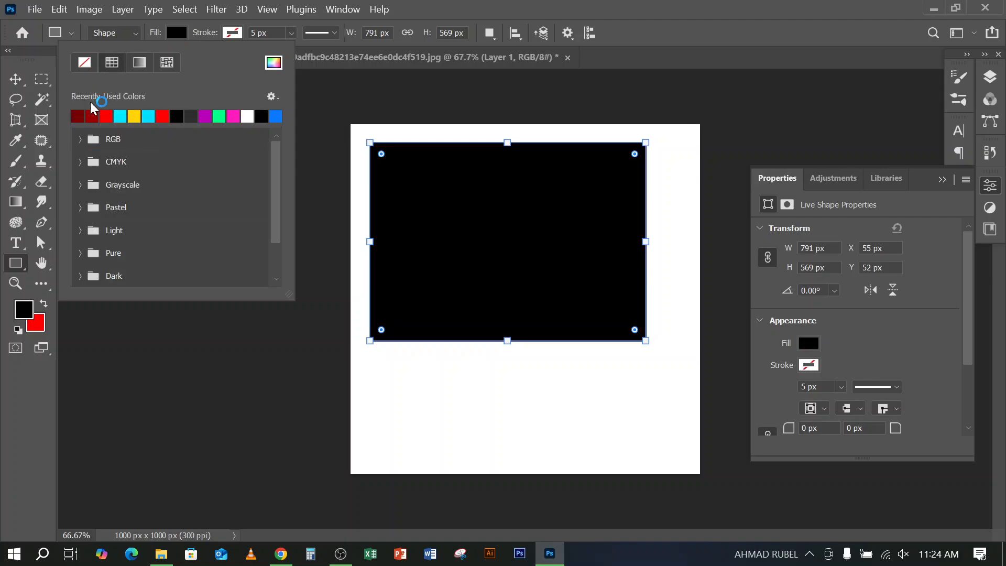
{"action": "left_click", "coordinate": [81, 117]}
{"action": "left_click", "coordinate": [134, 116]}
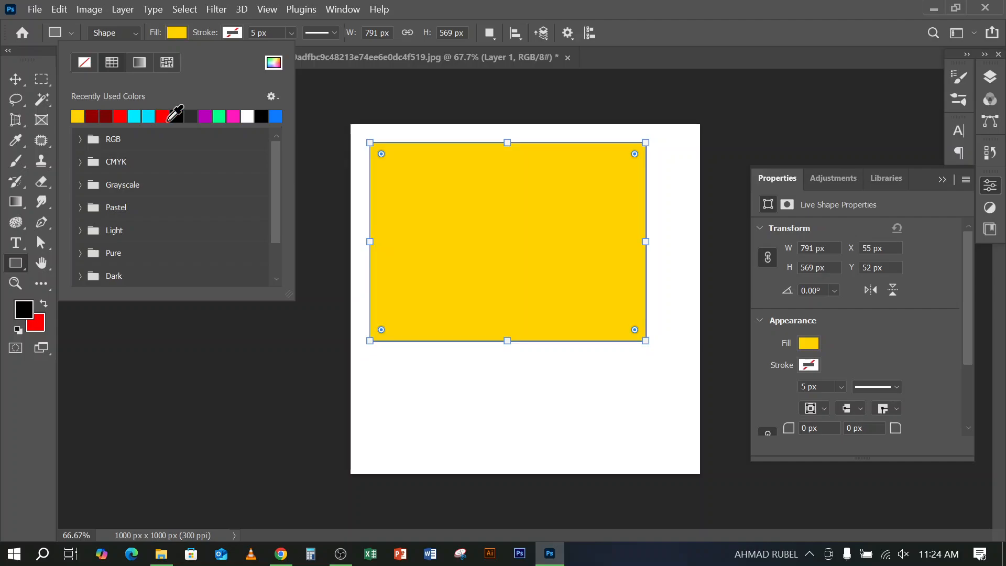
{"action": "left_click", "coordinate": [163, 117]}
{"action": "left_click", "coordinate": [205, 116]}
{"action": "left_click", "coordinate": [233, 116]}
{"action": "left_click", "coordinate": [247, 116]}
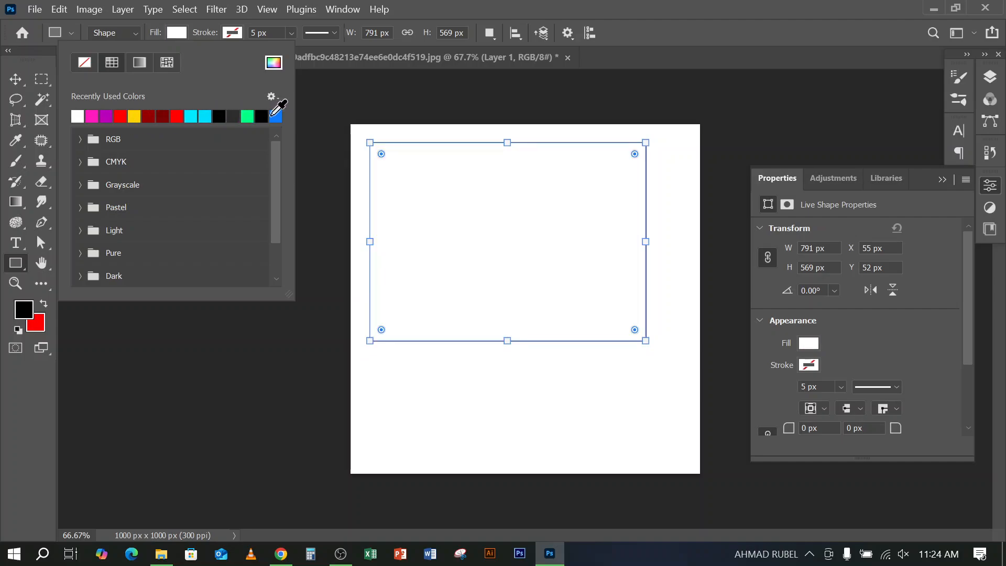
Try blue as the rectangle's solid fill, followed by yellow and cyan from the RGB group
{"action": "left_click", "coordinate": [276, 116]}
{"action": "left_click", "coordinate": [82, 140]}
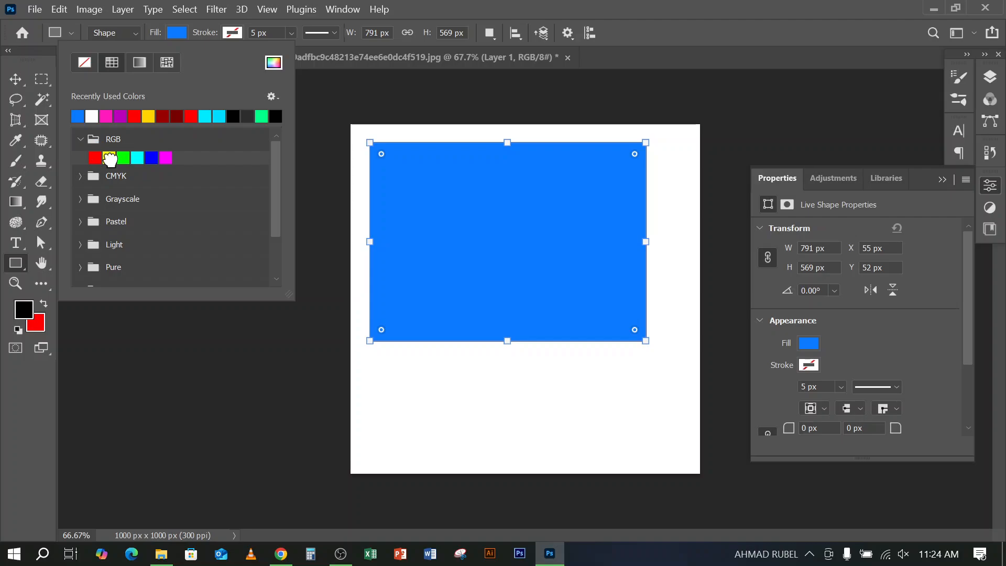
{"action": "left_click", "coordinate": [108, 157]}
{"action": "left_click", "coordinate": [137, 157]}
{"action": "key", "text": "Escape"}
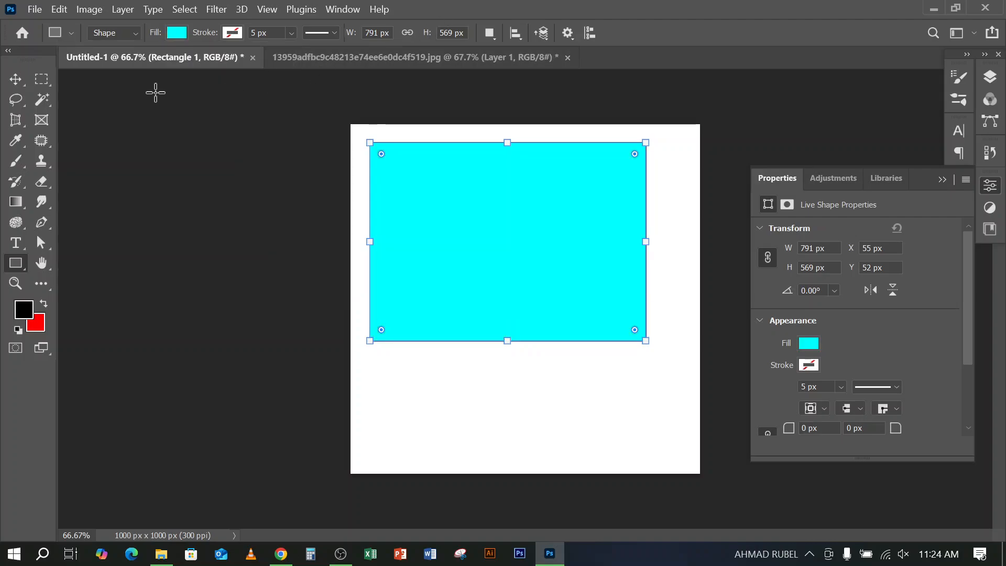
Remove the cyan rectangle shape, leaving the canvas with only its white base layer
{"action": "left_click", "coordinate": [173, 33]}
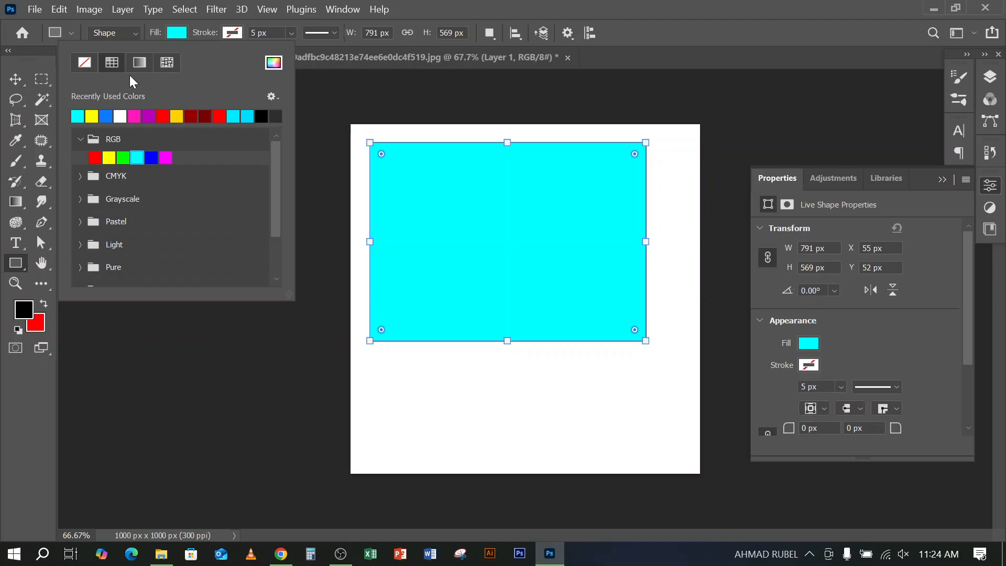
{"action": "left_click", "coordinate": [790, 23]}
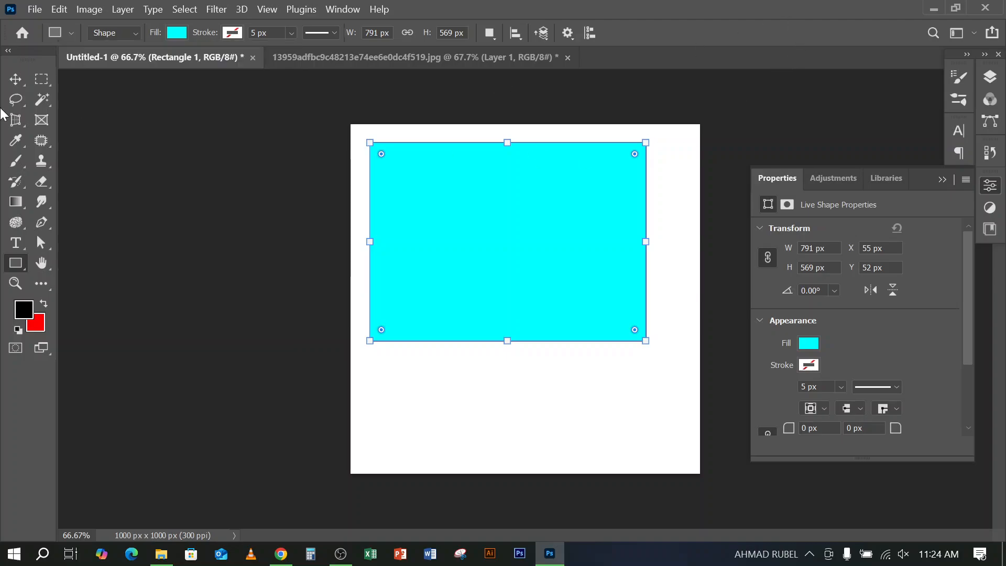
{"action": "key", "text": "ctrl+z"}
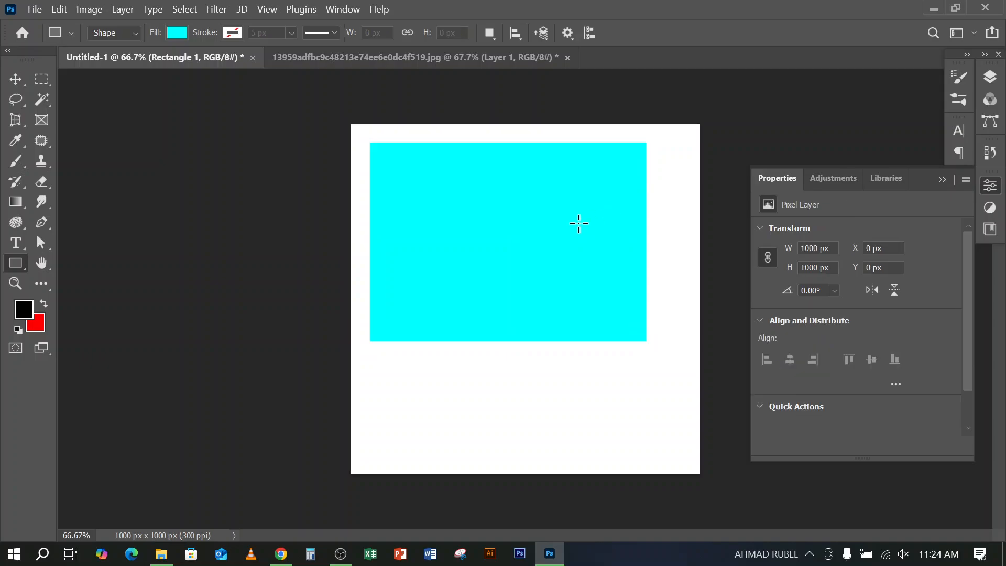
Add the point text "TEXT" in the upper middle of the canvas with the Type tool and show the layer list
{"action": "left_click", "coordinate": [17, 243]}
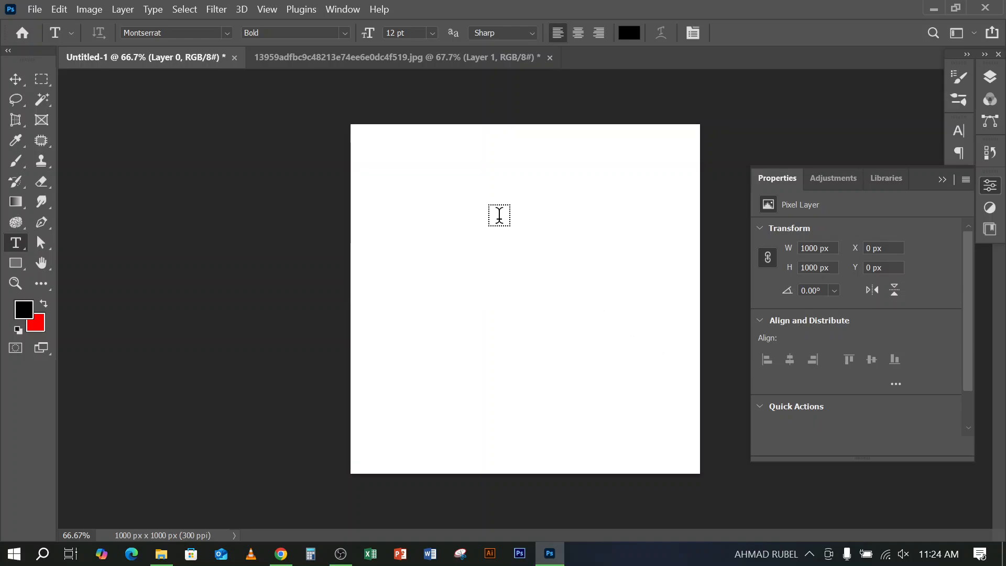
{"action": "left_click", "coordinate": [507, 218]}
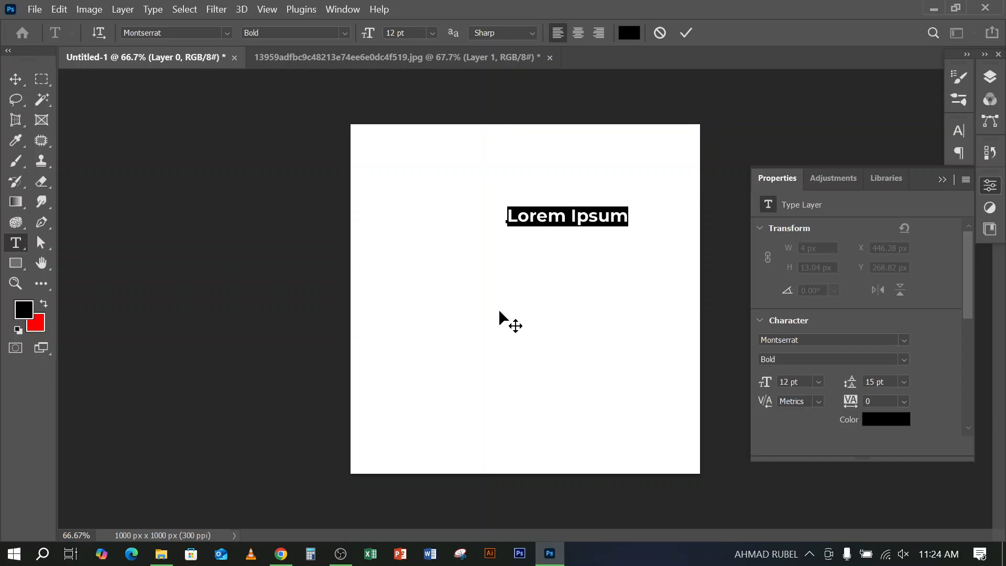
{"action": "type", "text": "TEXT"}
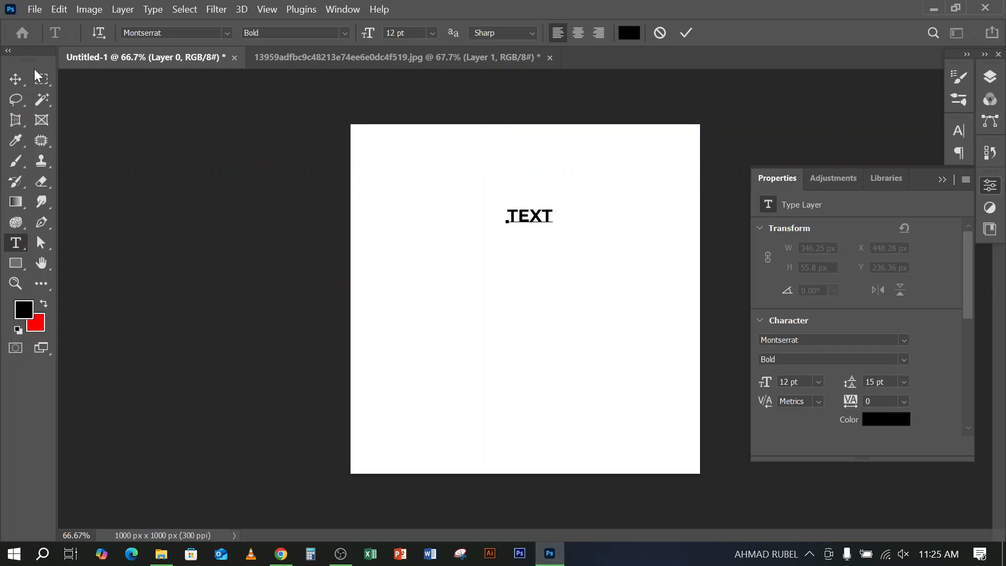
{"action": "left_click", "coordinate": [17, 78]}
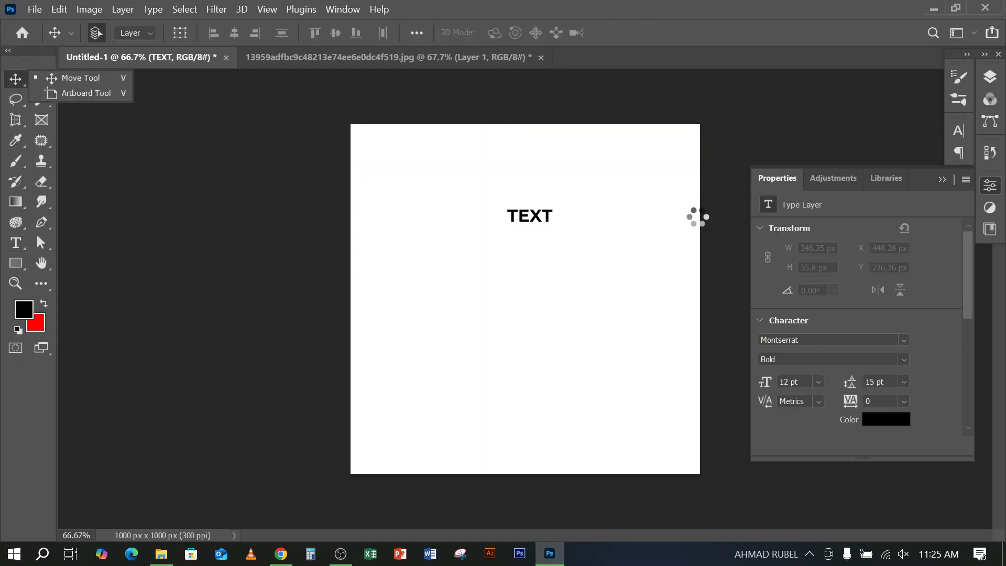
{"action": "left_click", "coordinate": [66, 79]}
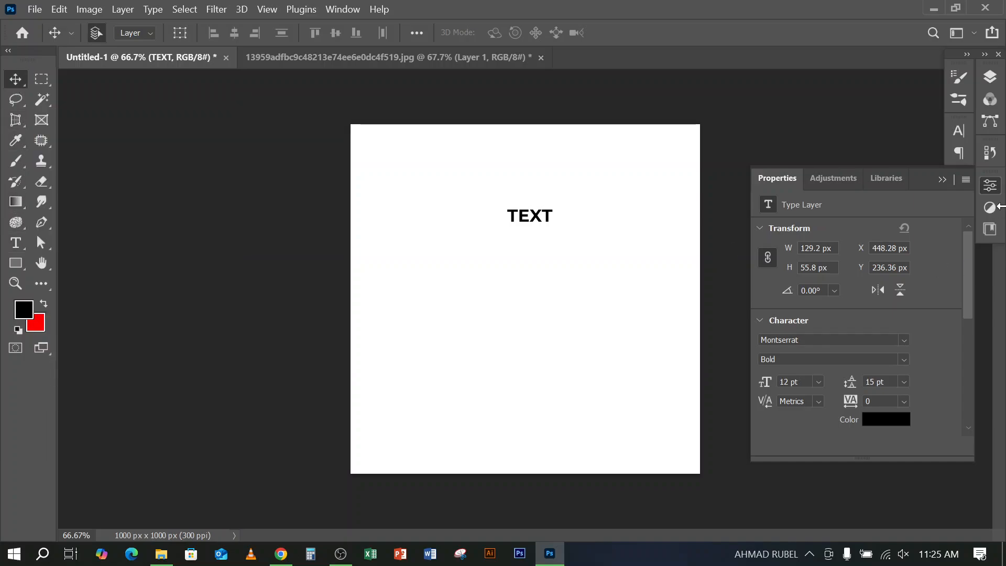
{"action": "left_click", "coordinate": [990, 77]}
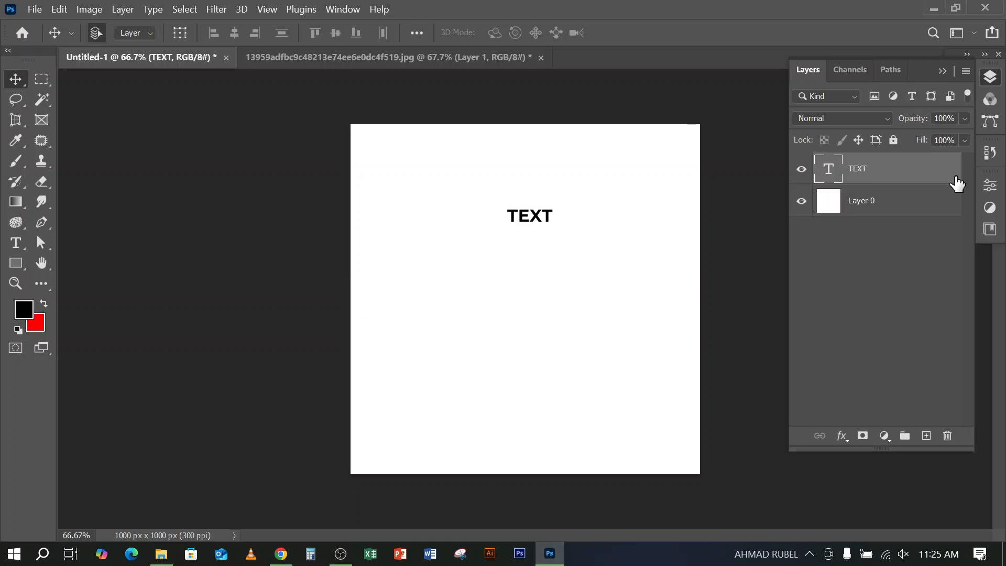
{"action": "left_click", "coordinate": [279, 556]}
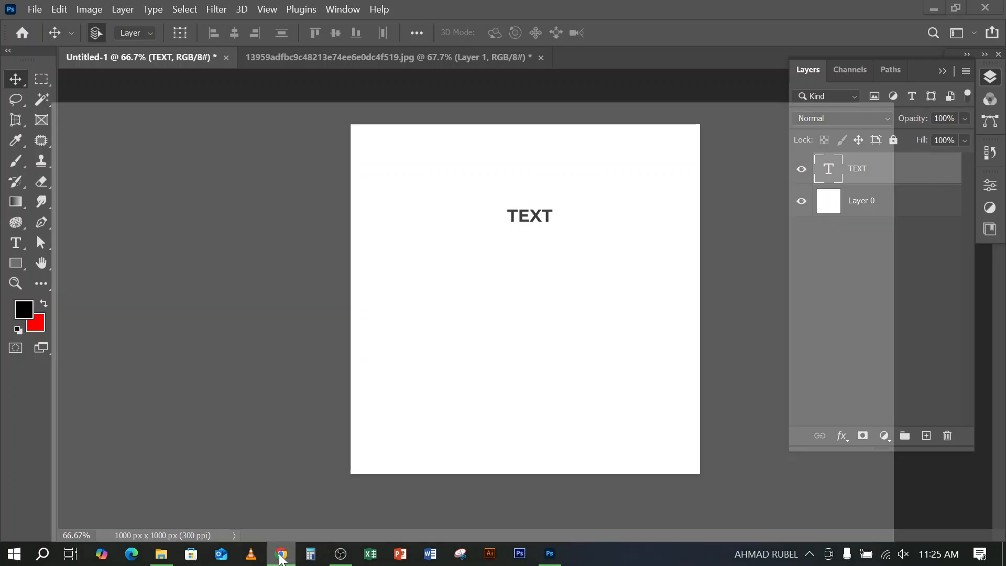
{"action": "left_click", "coordinate": [281, 555]}
{"action": "left_click", "coordinate": [343, 556]}
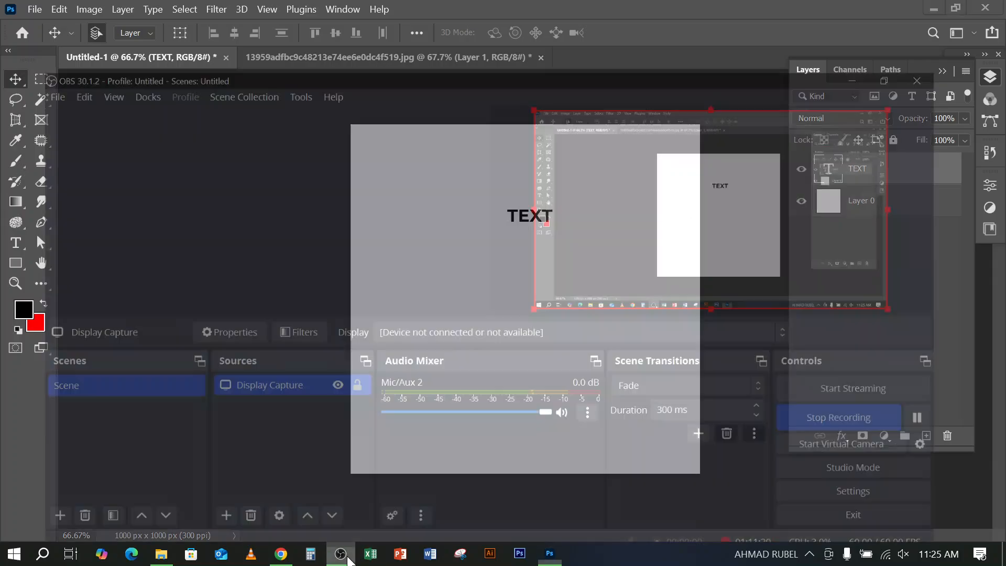
{"action": "left_click", "coordinate": [342, 554]}
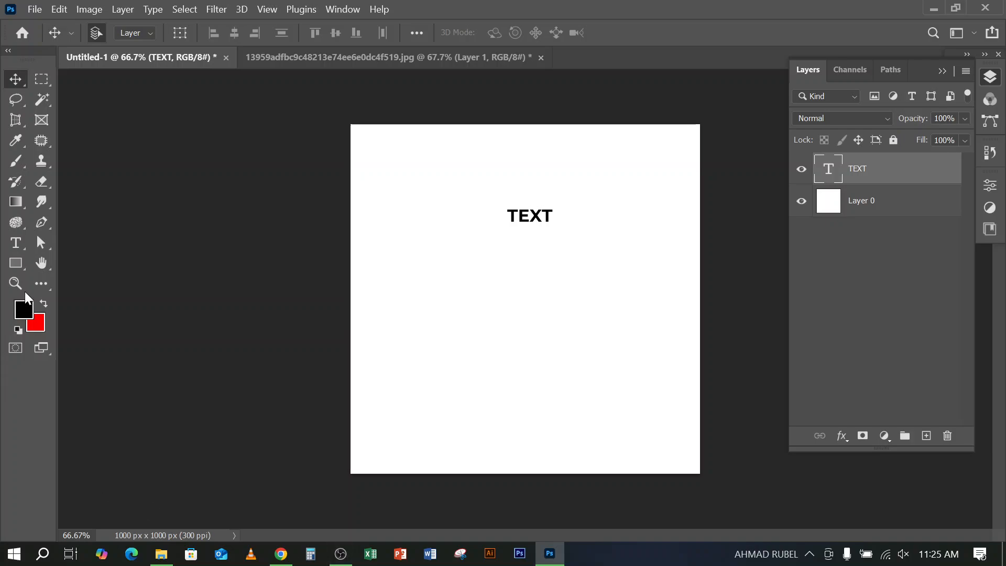
Add a second "TEXT" label in the lower middle of the canvas and delete its layer again
{"action": "left_click", "coordinate": [16, 244]}
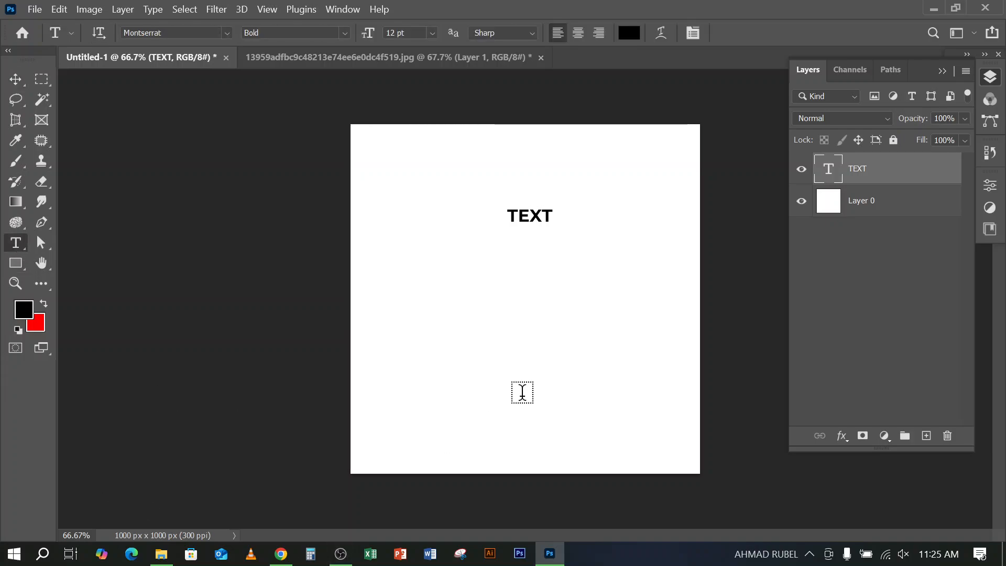
{"action": "left_click", "coordinate": [548, 402]}
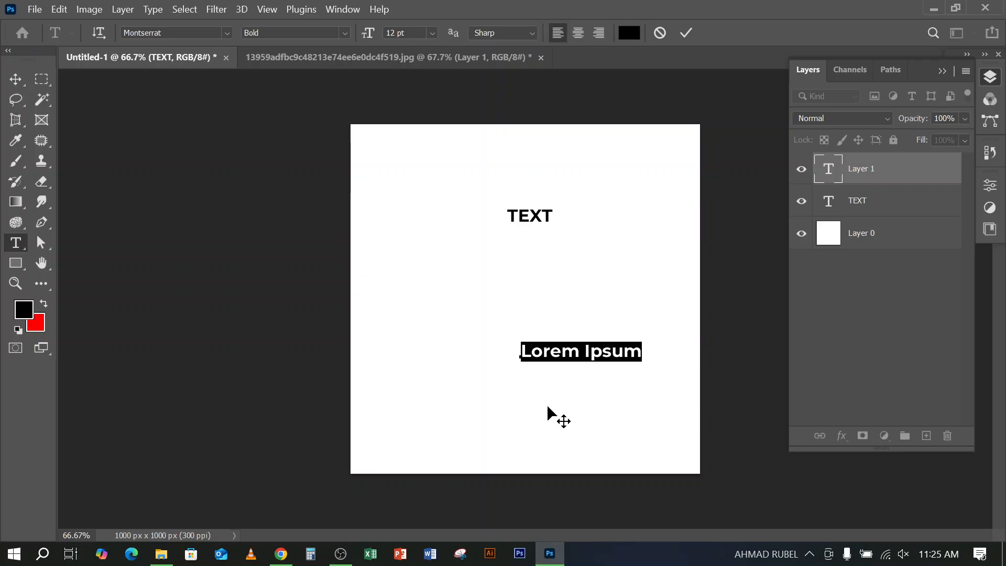
{"action": "type", "text": "TEXT"}
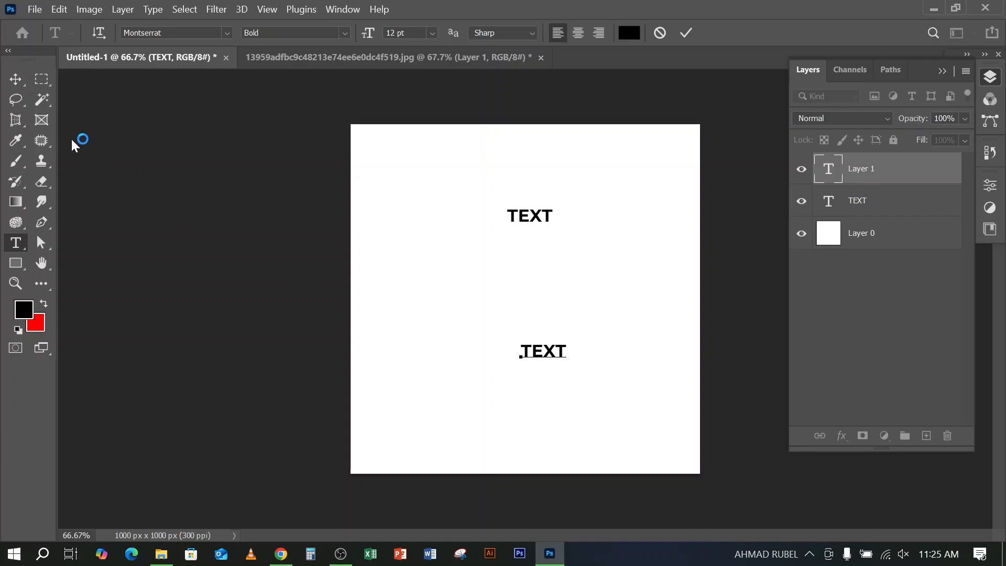
{"action": "left_click", "coordinate": [15, 80]}
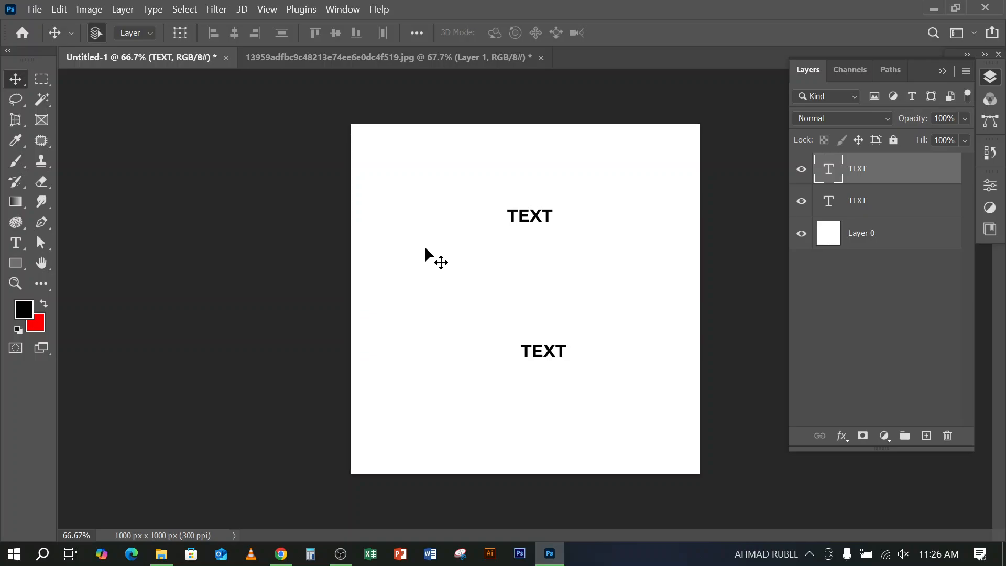
{"action": "key", "text": "Delete"}
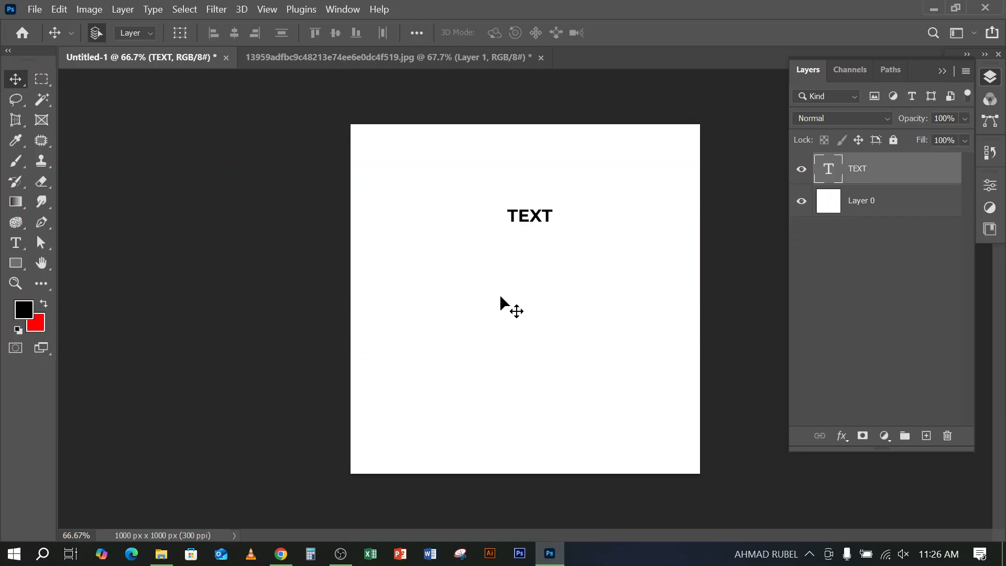
Set the TEXT layer's text color to white (ffffff)
{"action": "left_click", "coordinate": [17, 243]}
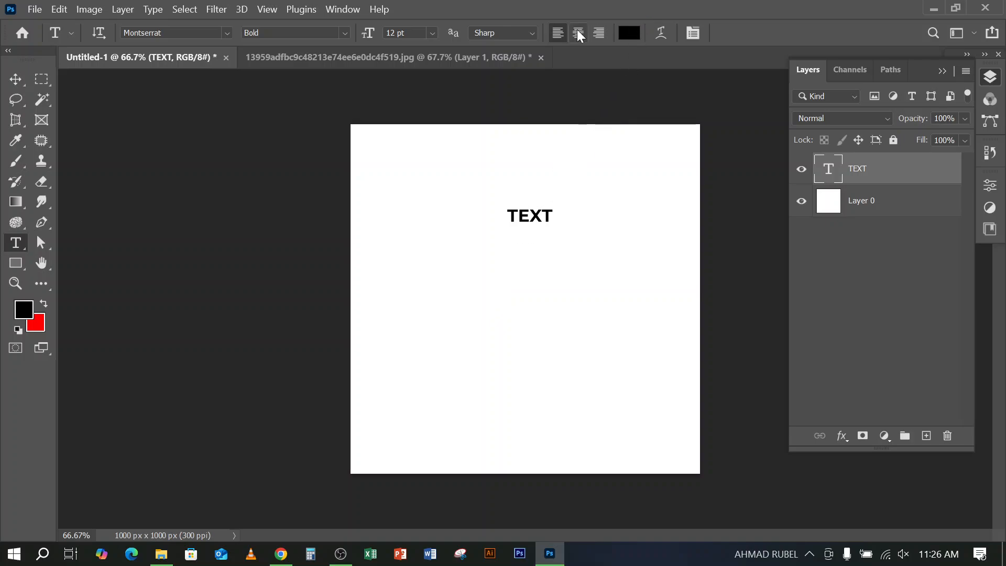
{"action": "left_click", "coordinate": [626, 33]}
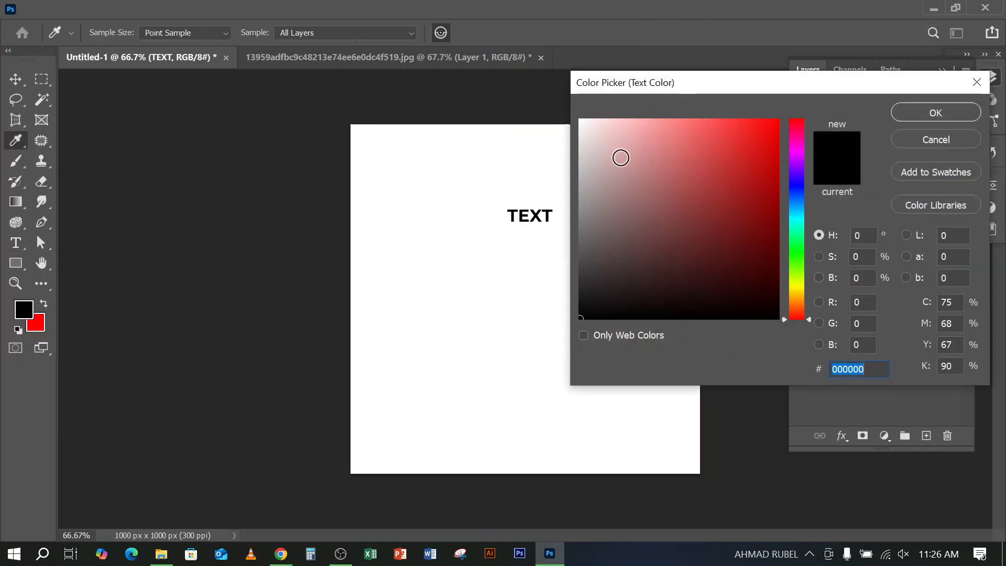
{"action": "type", "text": "ffffff"}
{"action": "left_click", "coordinate": [936, 112]}
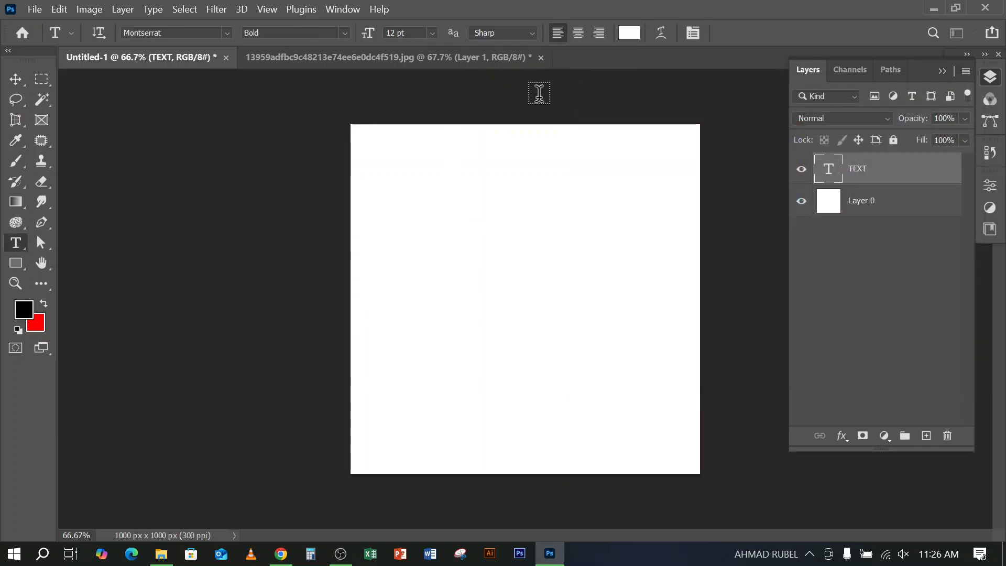
Add the white point text "JDNSJJ" below the existing text and delete its layer again
{"action": "left_click", "coordinate": [459, 323]}
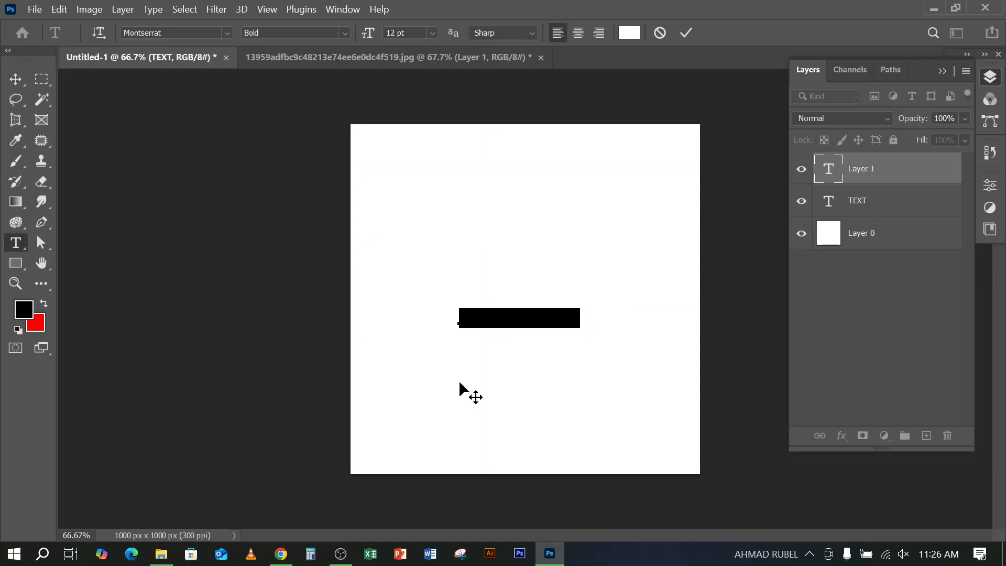
{"action": "type", "text": "TEXT"}
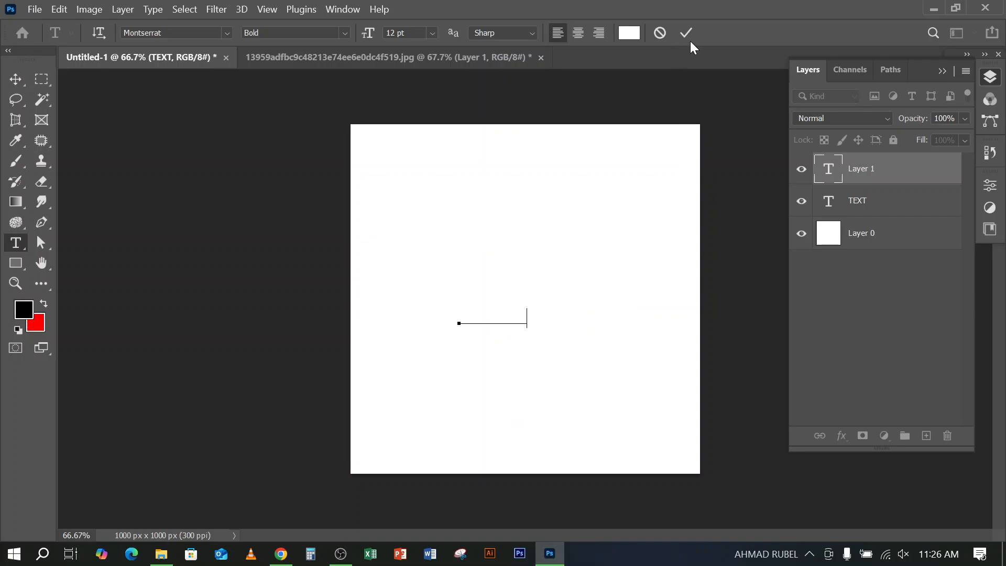
{"action": "left_click", "coordinate": [691, 32]}
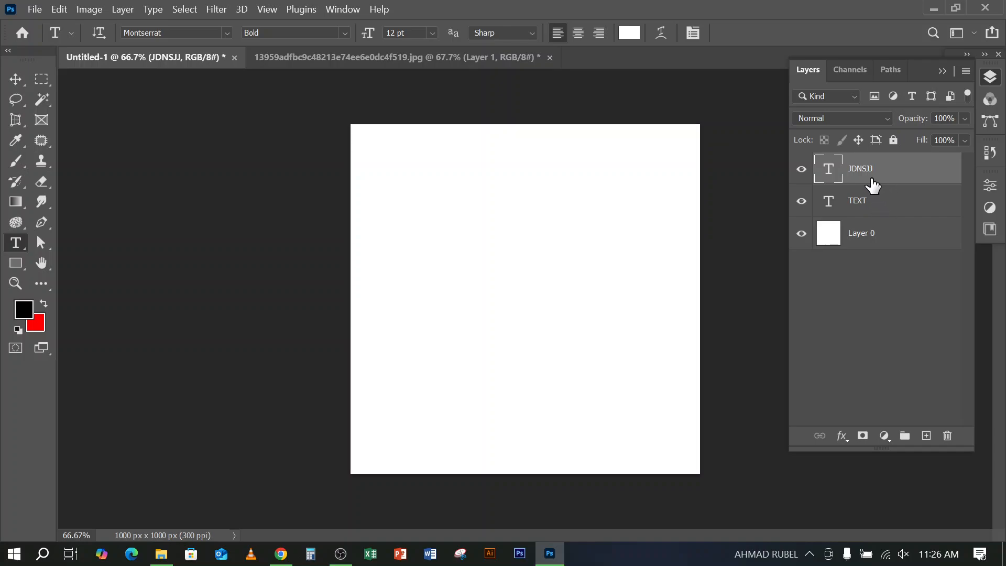
{"action": "key", "text": "Delete"}
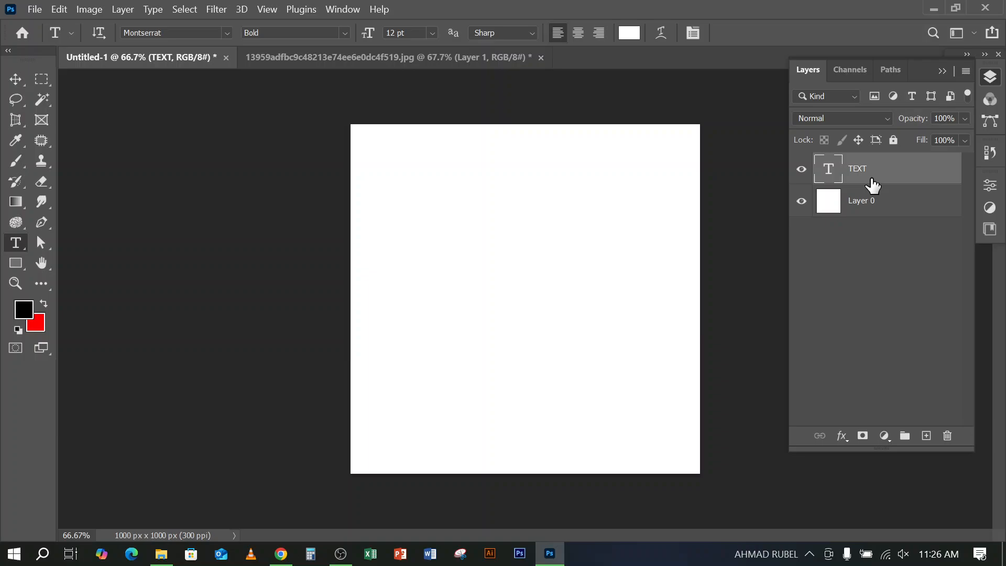
Delete the TEXT layer while Layer 0 is temporarily hidden, and make Layer 0 visible again
{"action": "left_click", "coordinate": [801, 202]}
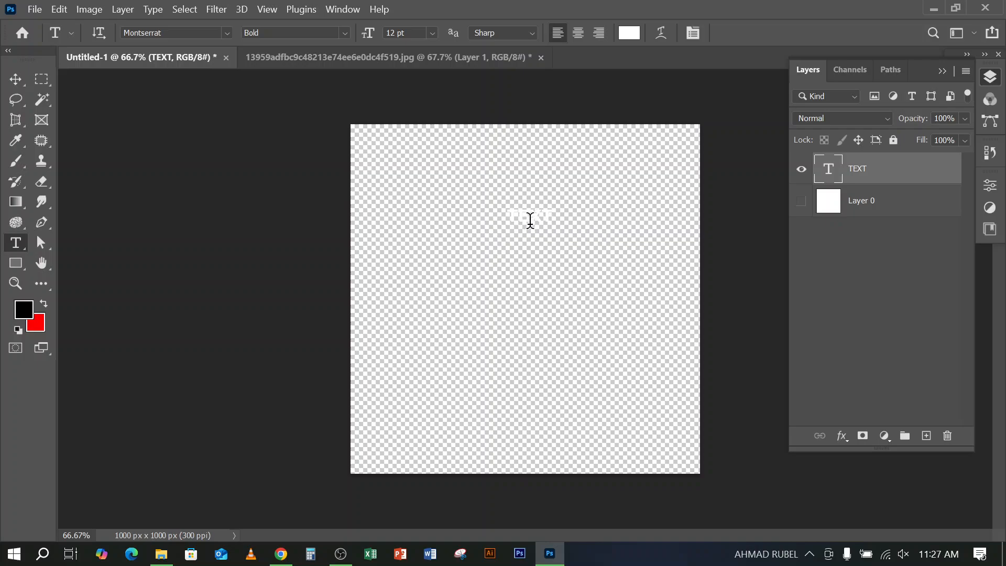
{"action": "key", "text": "Delete"}
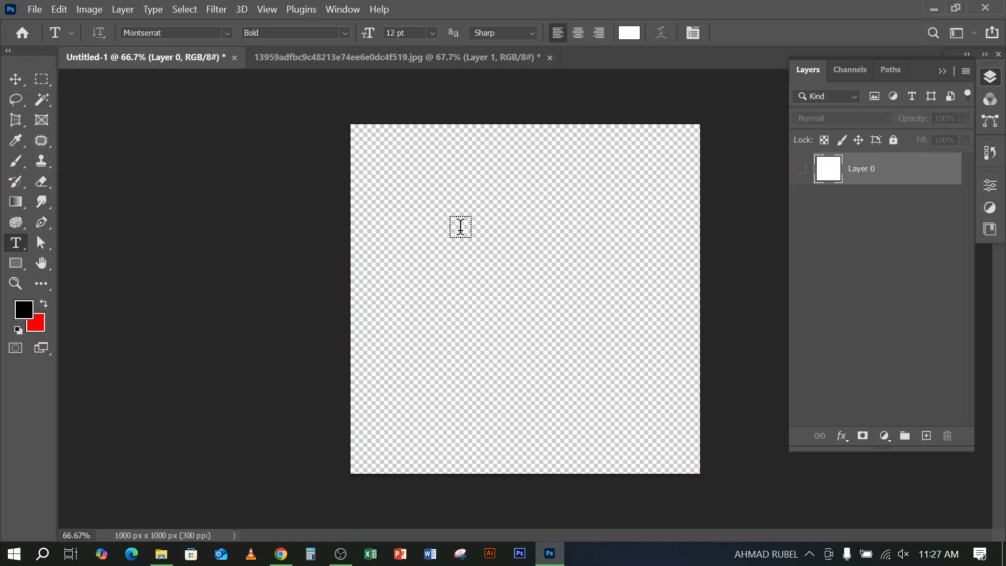
{"action": "left_click", "coordinate": [16, 80]}
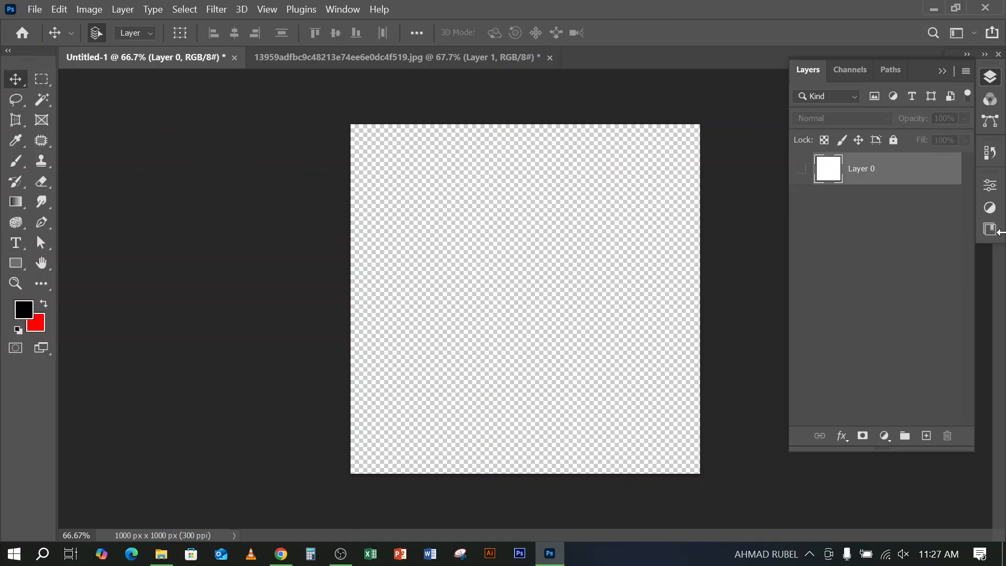
{"action": "left_click", "coordinate": [801, 168]}
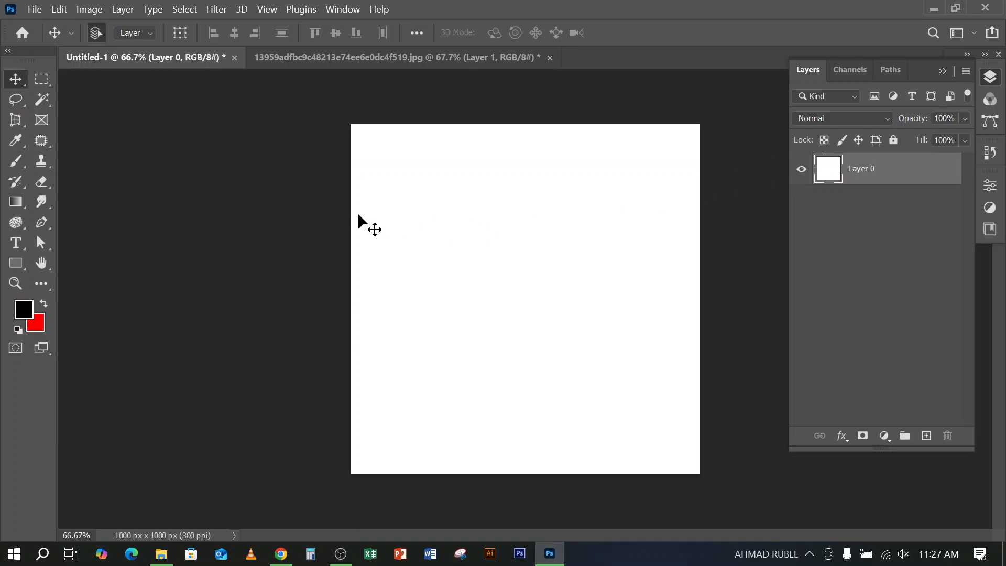
Set the Type tool's text color to black (000000)
{"action": "left_click", "coordinate": [17, 244]}
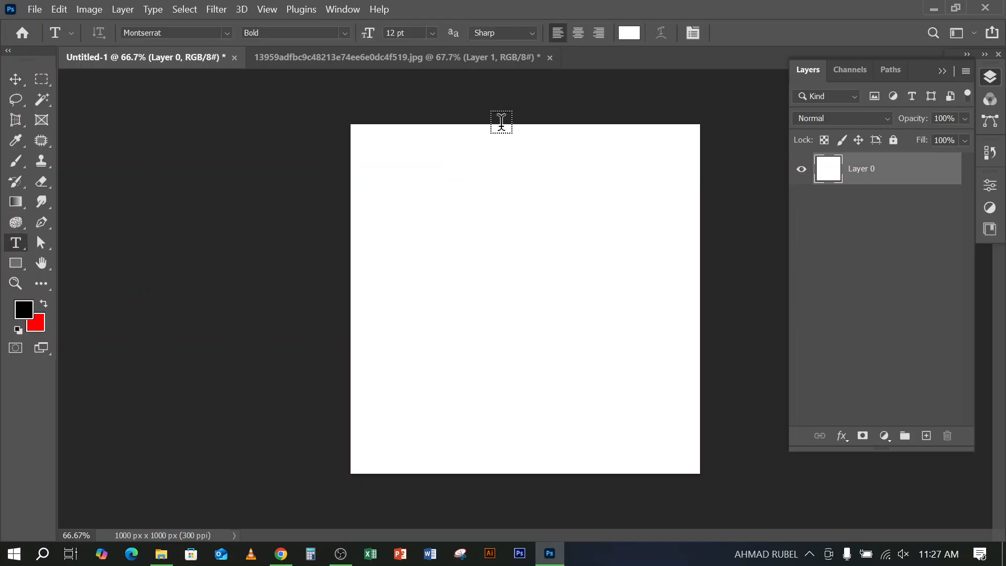
{"action": "left_click", "coordinate": [630, 33]}
{"action": "left_click_drag", "start_coordinate": [596, 307], "coordinate": [574, 351]}
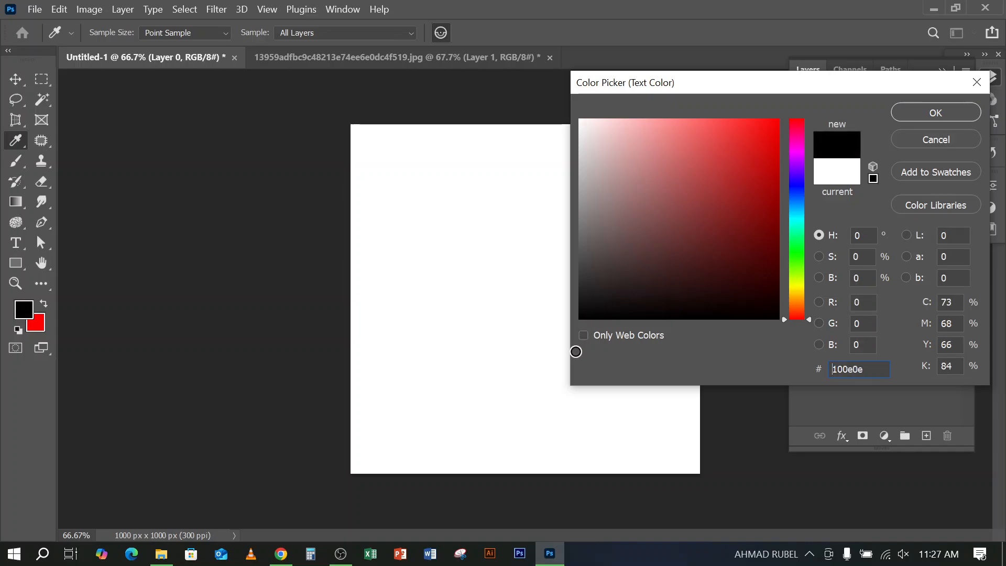
{"action": "left_click", "coordinate": [957, 109]}
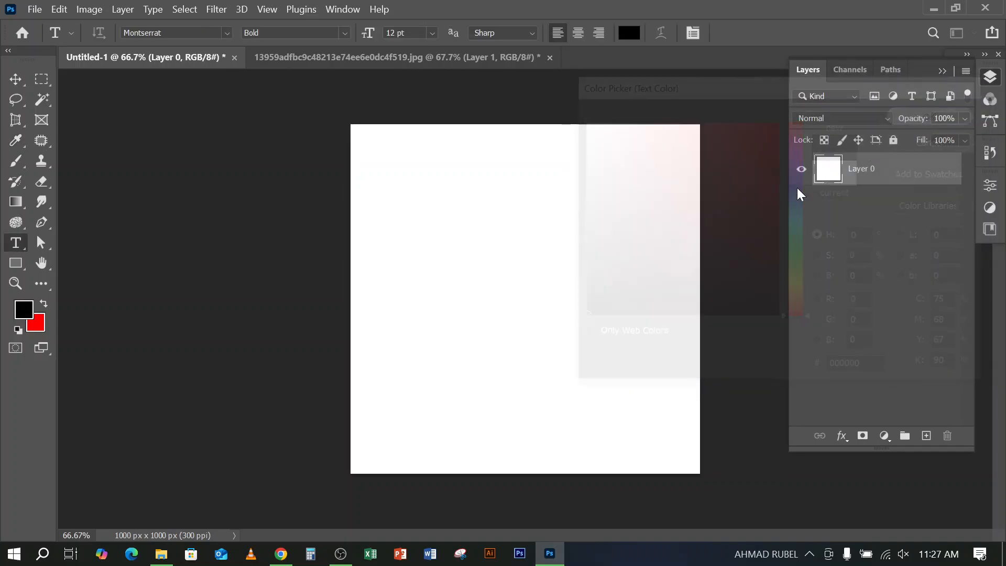
Add the black point text "TEXT" in the upper middle of the canvas
{"action": "left_click", "coordinate": [501, 219]}
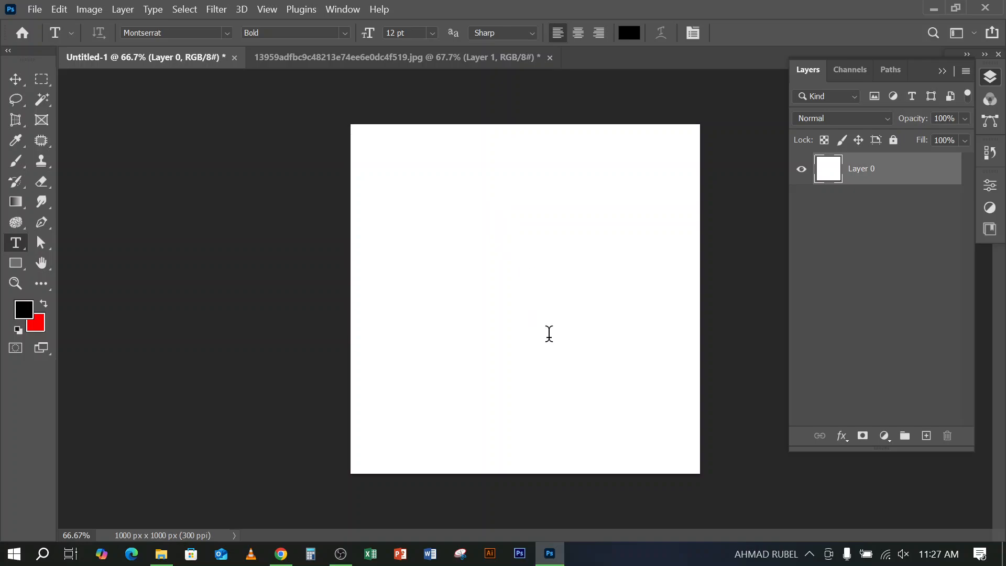
{"action": "type", "text": "TEXT"}
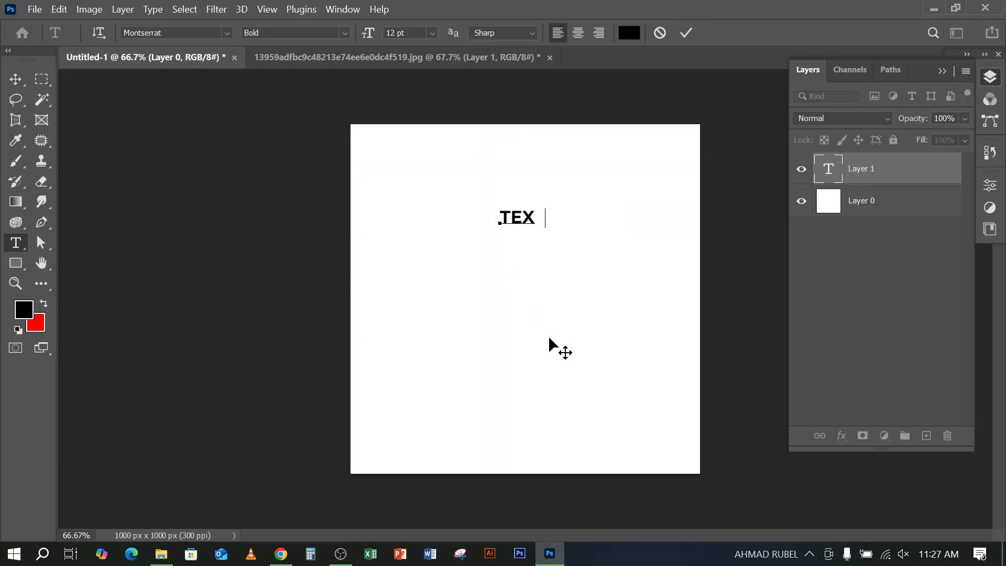
{"action": "left_click", "coordinate": [15, 82]}
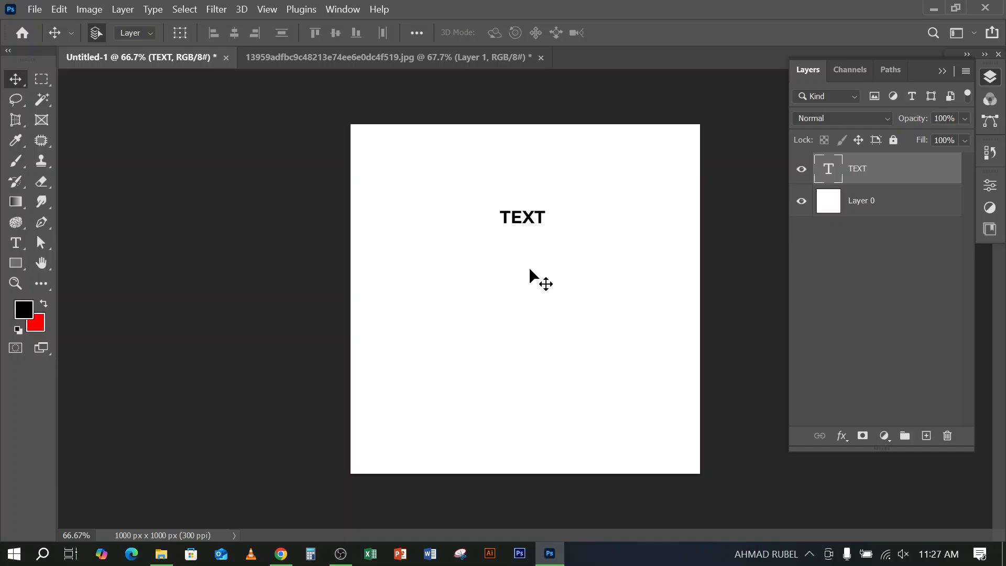
Enlarge the TEXT layer proportionally to about 296% with Free Transform
{"action": "left_click", "coordinate": [16, 244]}
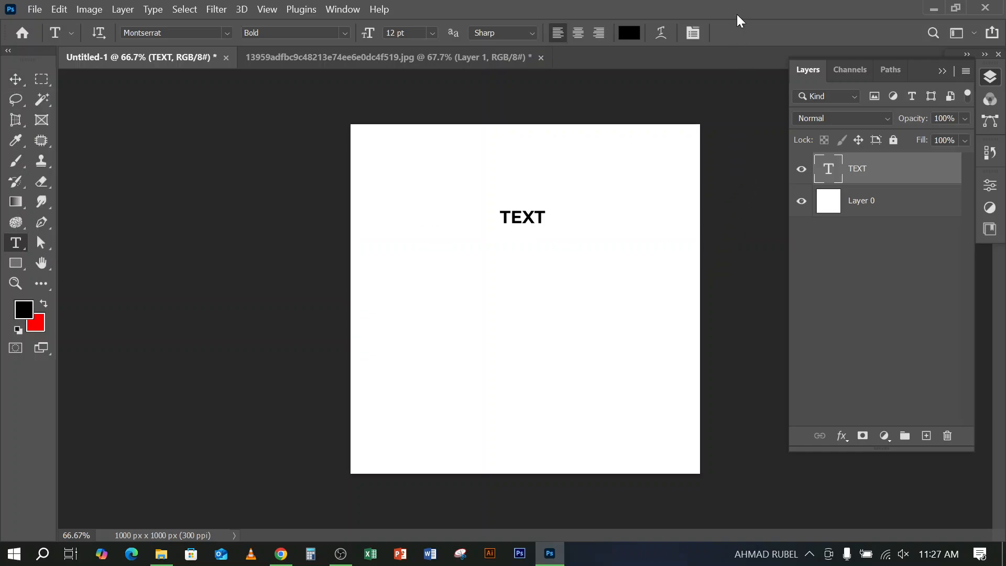
{"action": "key", "text": "ctrl+t"}
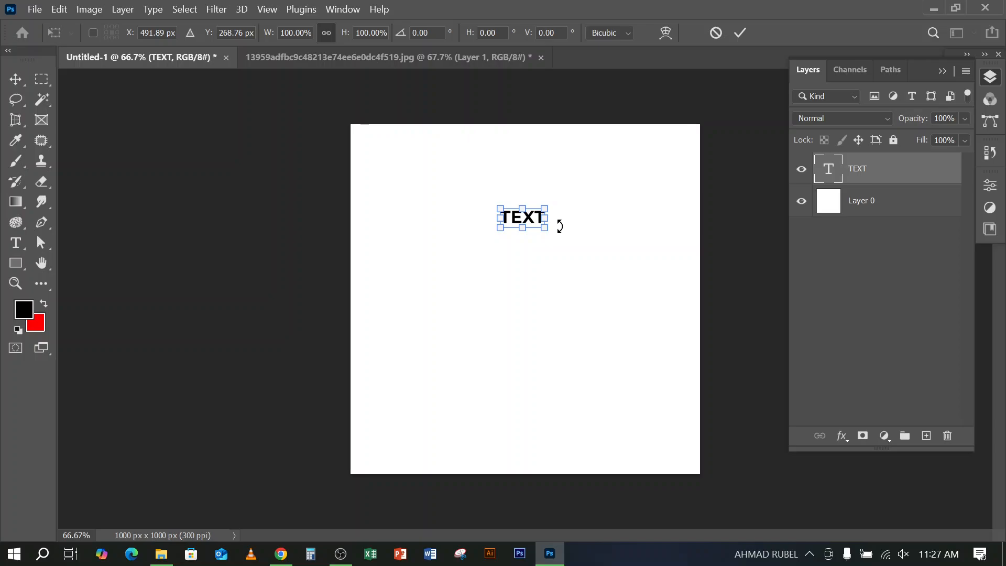
{"action": "mouse_move", "coordinate": [548, 229]}
{"action": "left_mouse_down"}
{"action": "mouse_move", "coordinate": [664, 307]}
{"action": "mouse_move", "coordinate": [473, 190]}
{"action": "mouse_move", "coordinate": [548, 219]}
{"action": "left_mouse_up"}
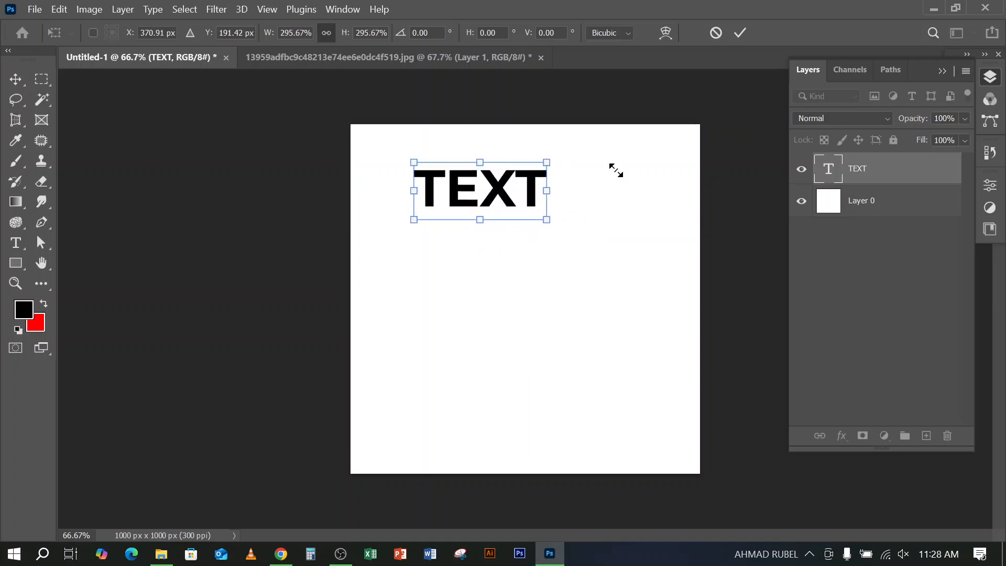
{"action": "left_click", "coordinate": [88, 10]}
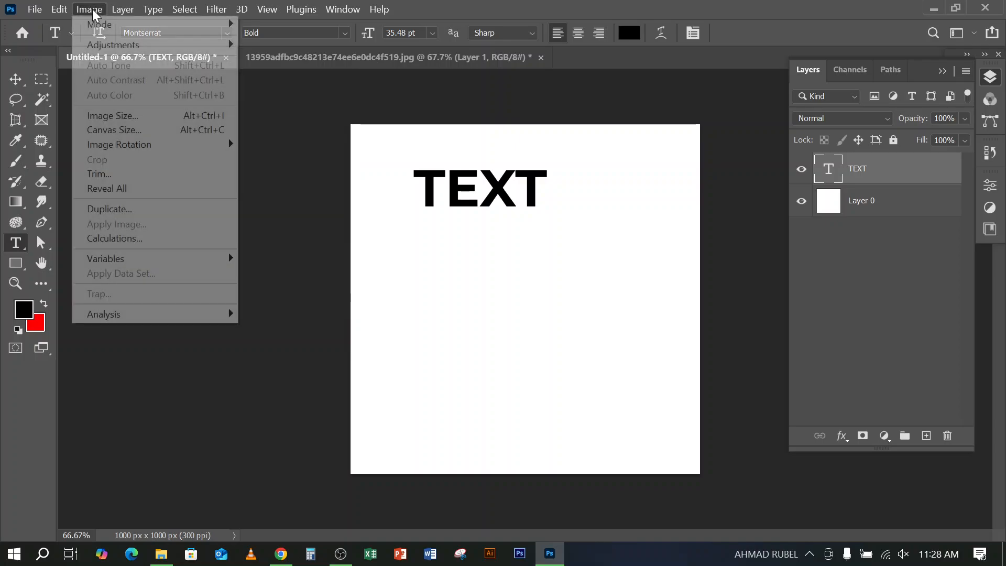
{"action": "mouse_move", "coordinate": [59, 8]}
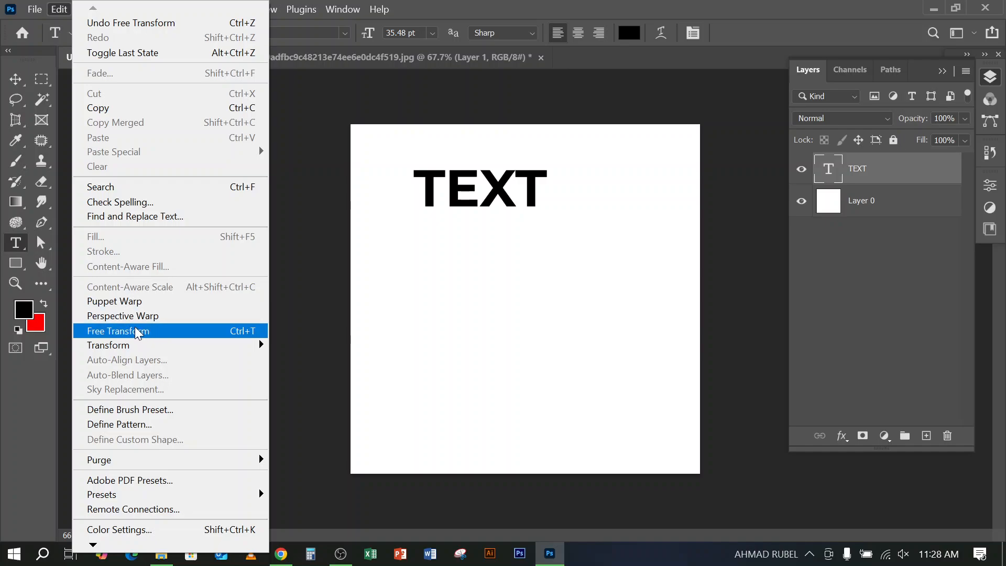
{"action": "left_click", "coordinate": [736, 4]}
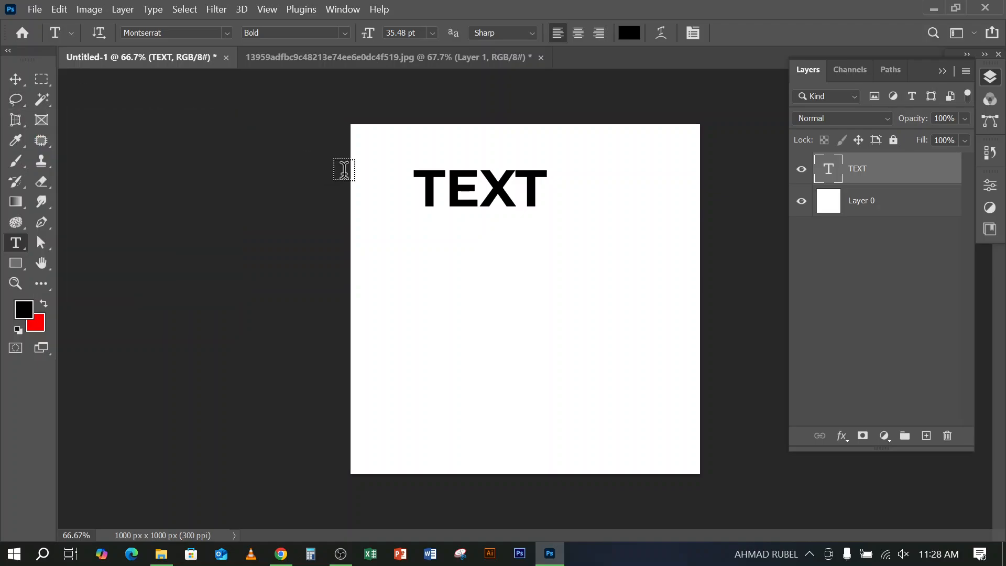
Free Transform the TEXT layer again to about 166% and move it to the upper center of the canvas
{"action": "key", "text": "ctrl+t"}
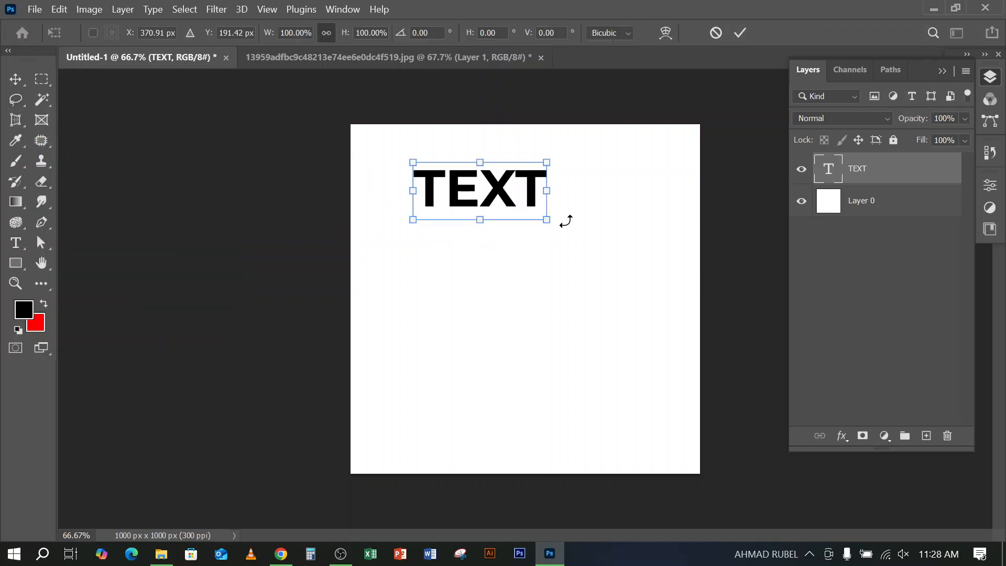
{"action": "left_click_drag", "start_coordinate": [549, 217], "coordinate": [517, 202]}
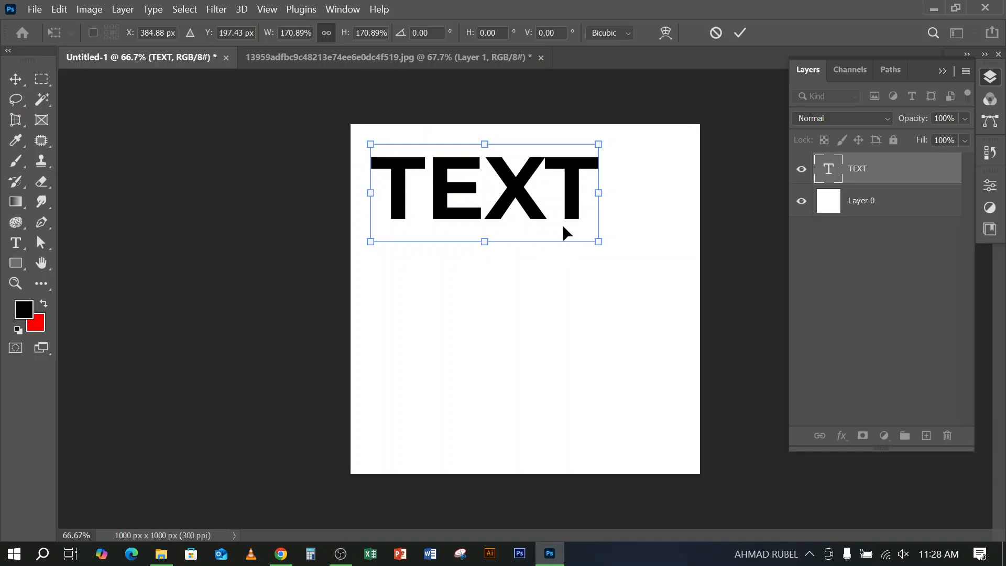
{"action": "mouse_move", "coordinate": [602, 238]}
{"action": "left_mouse_down"}
{"action": "mouse_move", "coordinate": [552, 208]}
{"action": "mouse_move", "coordinate": [592, 243]}
{"action": "left_mouse_up"}
{"action": "left_click_drag", "start_coordinate": [524, 194], "coordinate": [561, 223]}
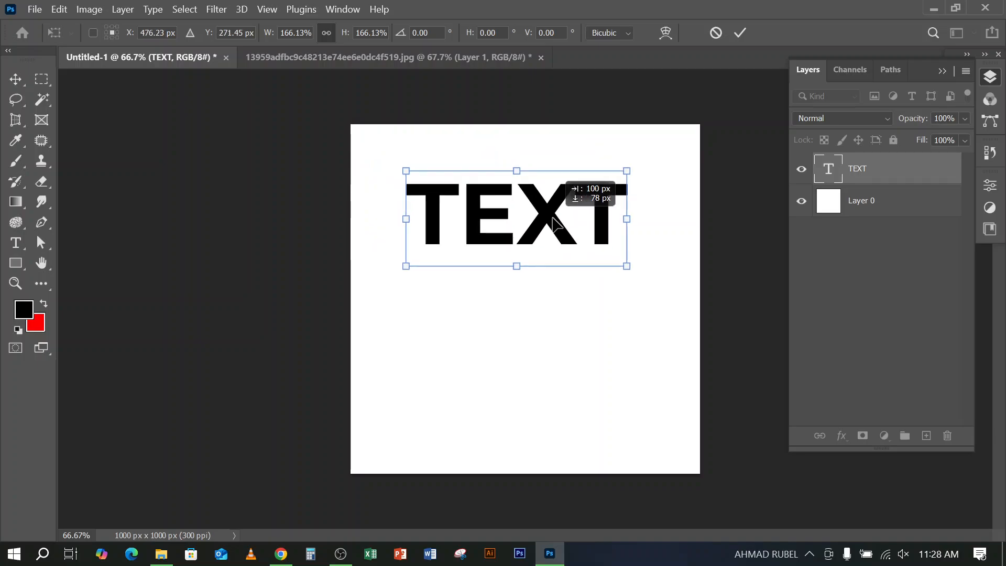
{"action": "left_click", "coordinate": [742, 34]}
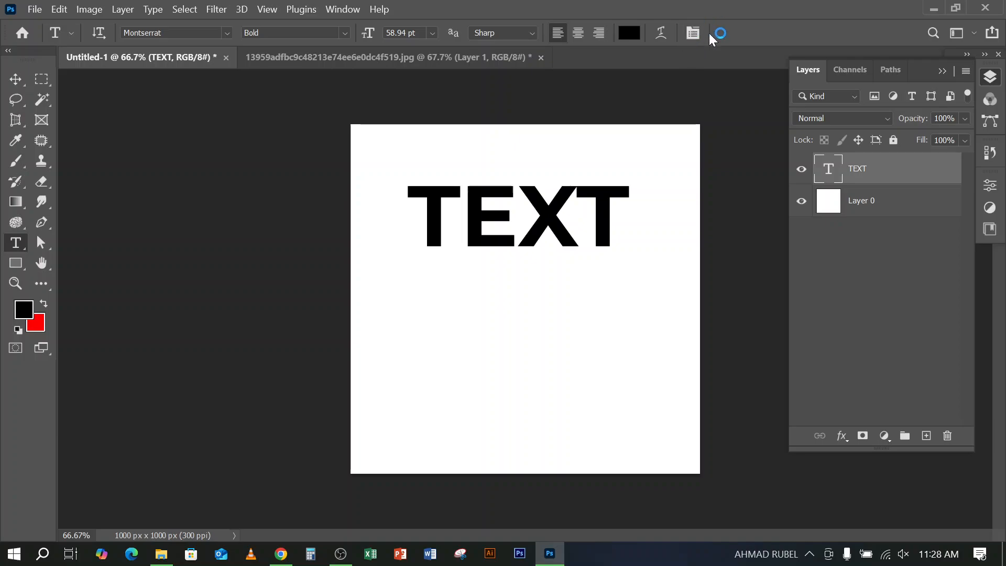
Open the Character panel and place it in the empty area beside the canvas, clear of the Layers panel
{"action": "left_click", "coordinate": [345, 9]}
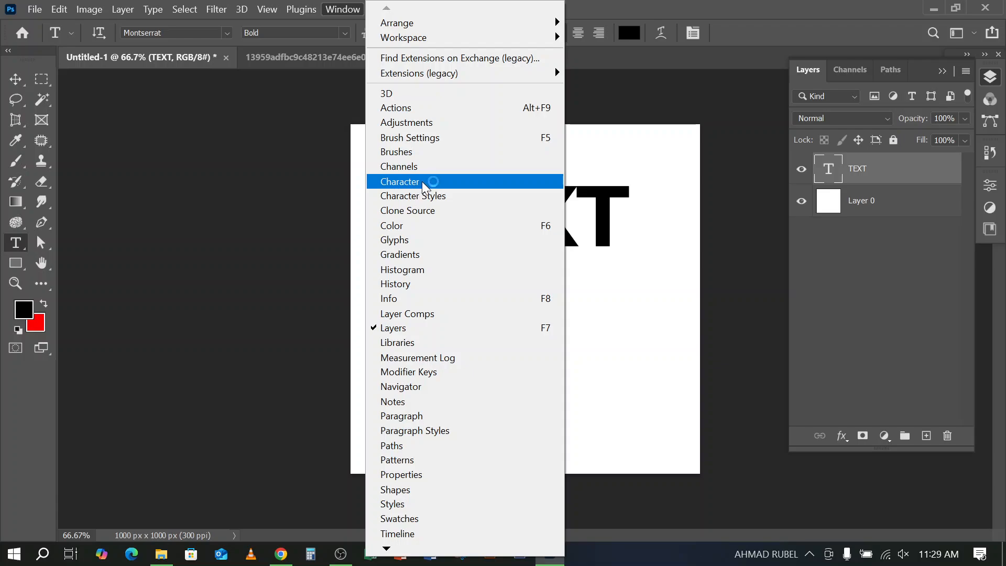
{"action": "left_click", "coordinate": [728, 18]}
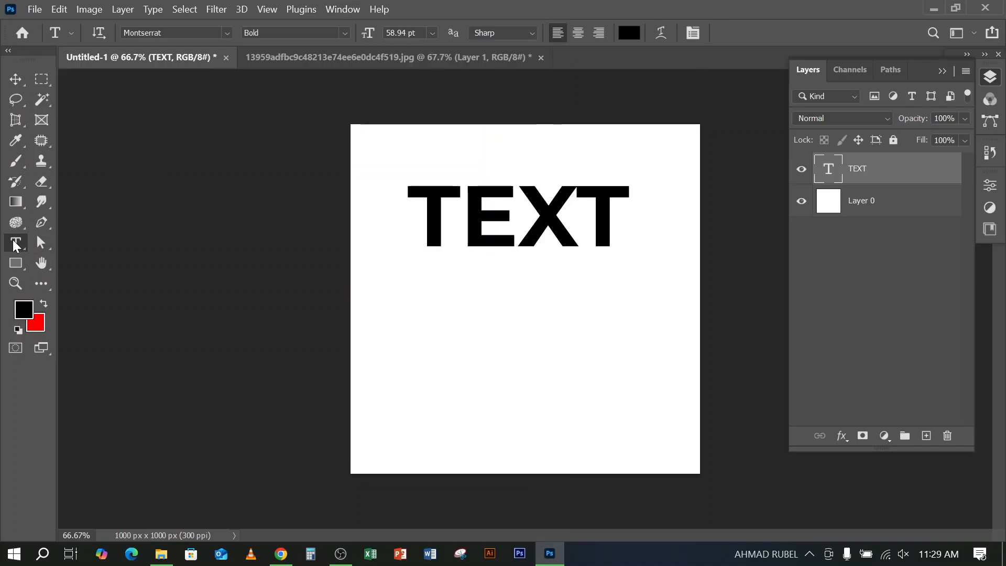
{"action": "left_click", "coordinate": [693, 36]}
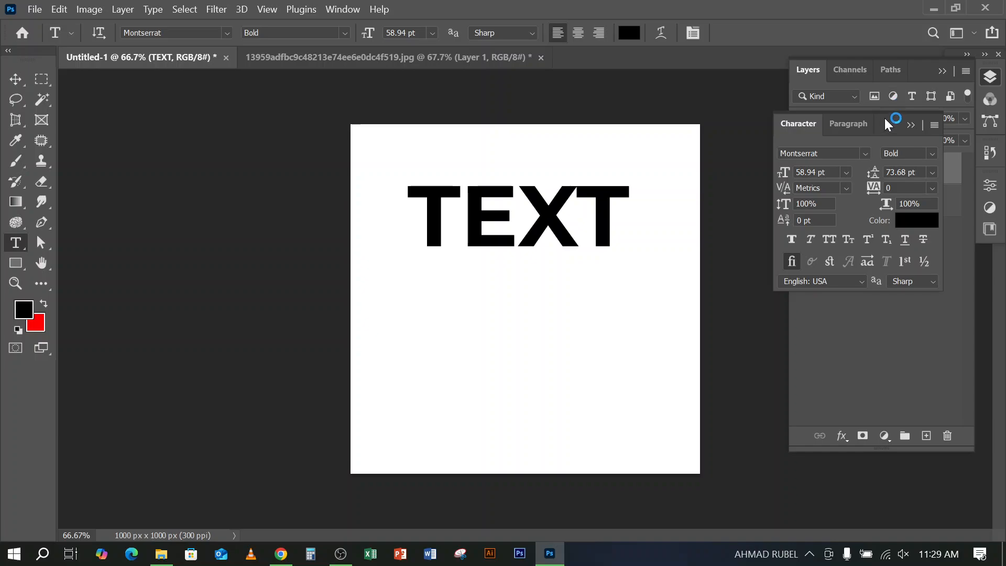
{"action": "left_click_drag", "start_coordinate": [884, 118], "coordinate": [240, 138]}
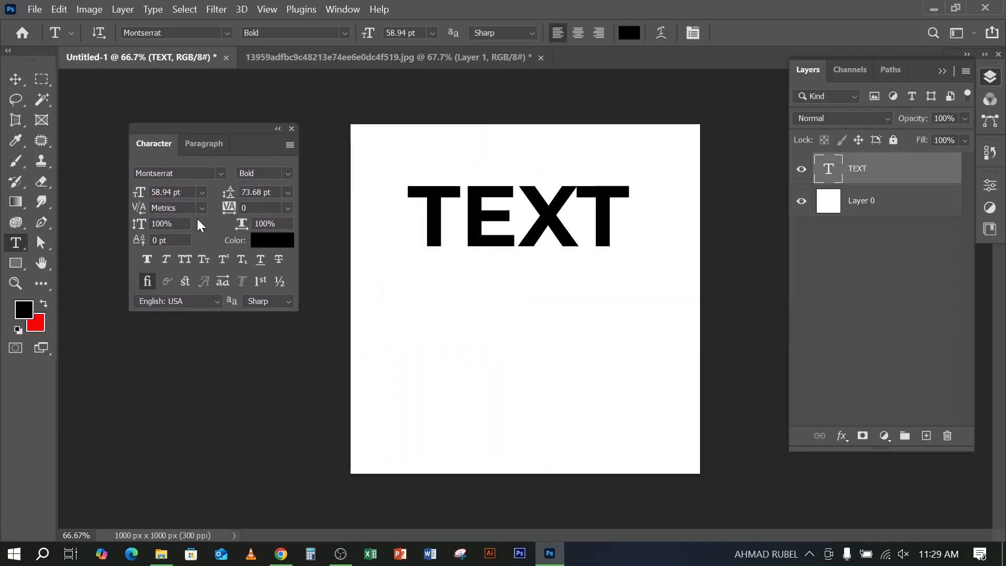
{"action": "left_click", "coordinate": [290, 144]}
{"action": "left_click", "coordinate": [231, 231]}
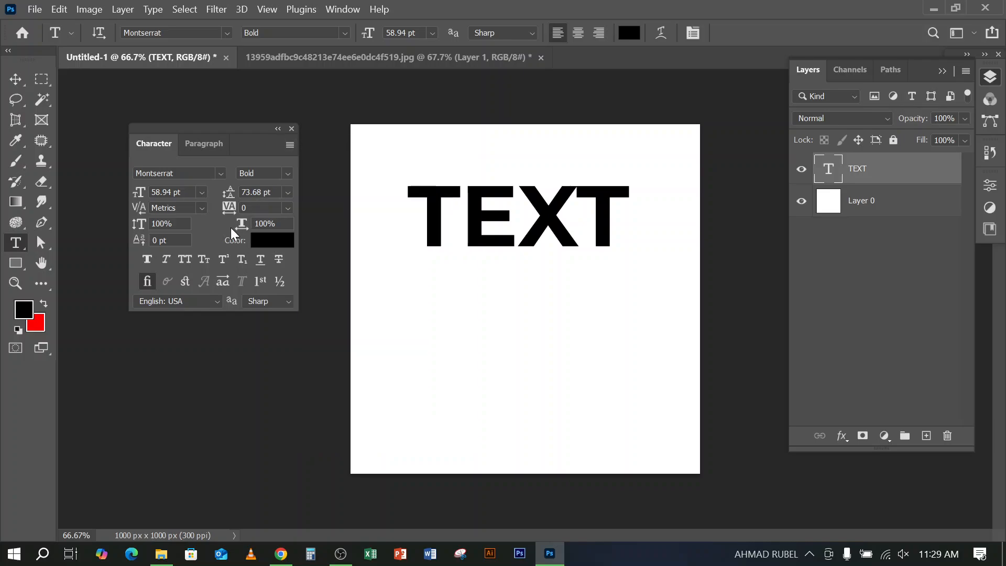
{"action": "left_click_drag", "start_coordinate": [253, 131], "coordinate": [223, 119]}
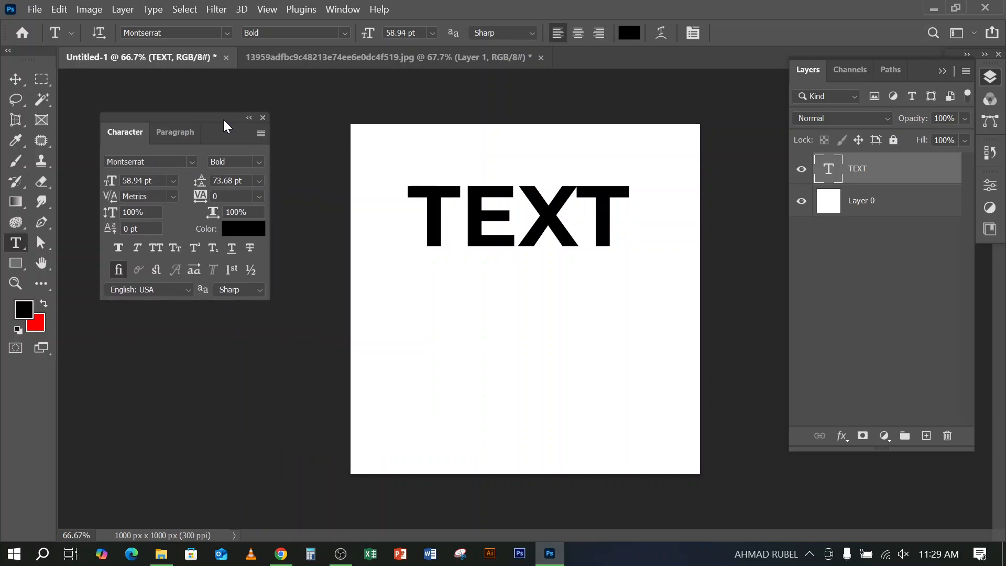
Try center and right paragraph alignment on the TEXT layer and return it to left alignment
{"action": "left_click", "coordinate": [182, 131]}
{"action": "left_click", "coordinate": [142, 165]}
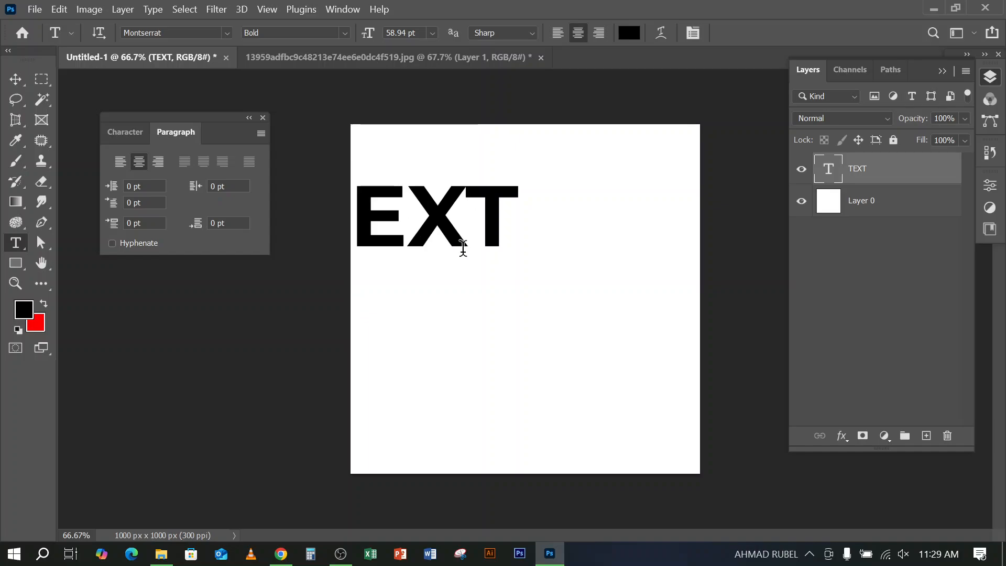
{"action": "left_click", "coordinate": [158, 162]}
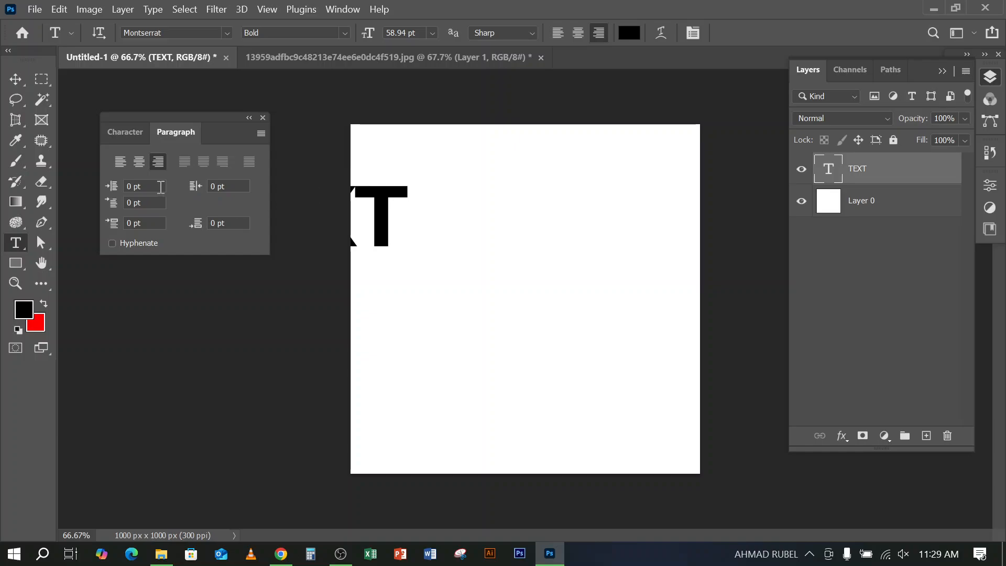
{"action": "left_click", "coordinate": [123, 161]}
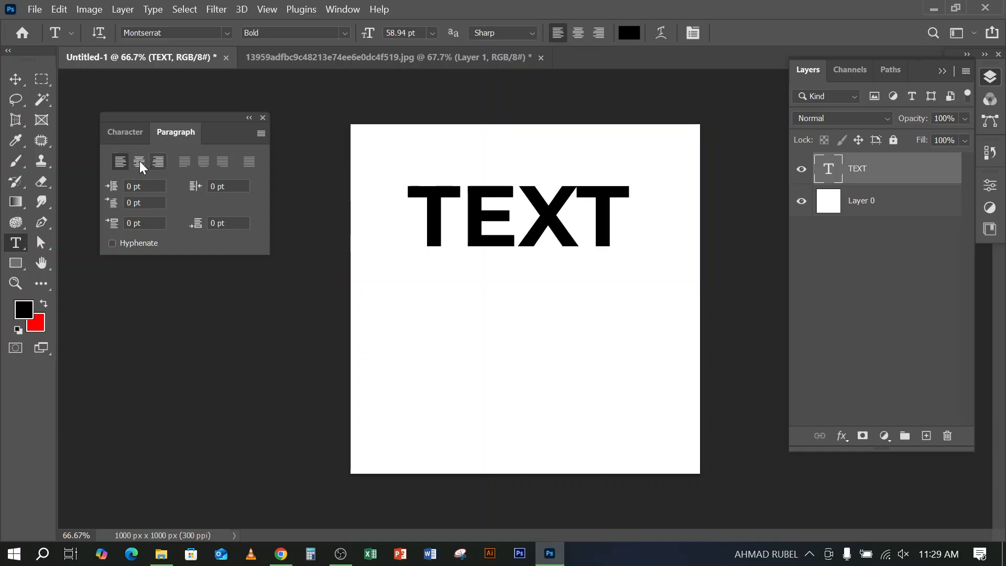
{"action": "left_click", "coordinate": [135, 161]}
{"action": "left_click", "coordinate": [158, 162]}
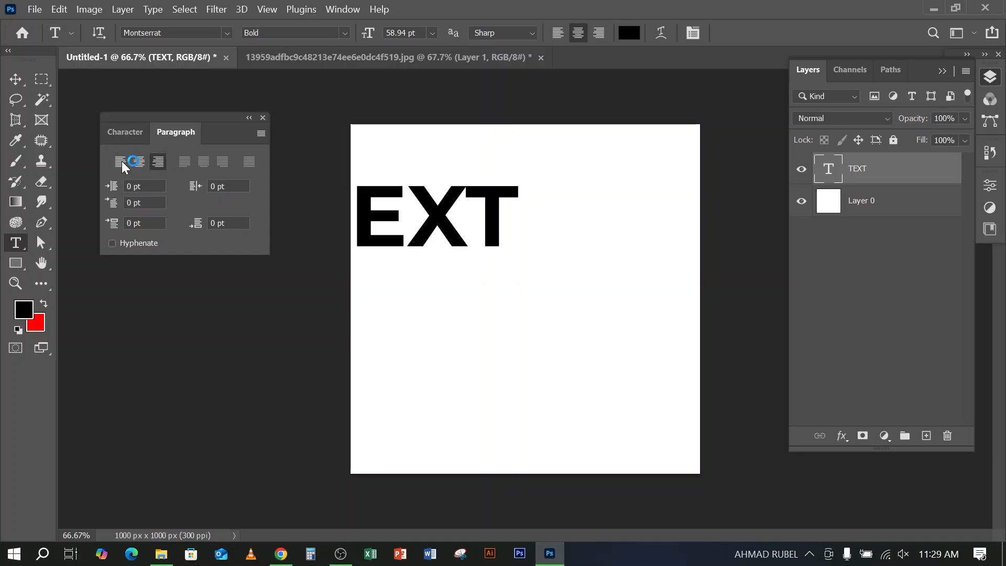
{"action": "left_click", "coordinate": [122, 160]}
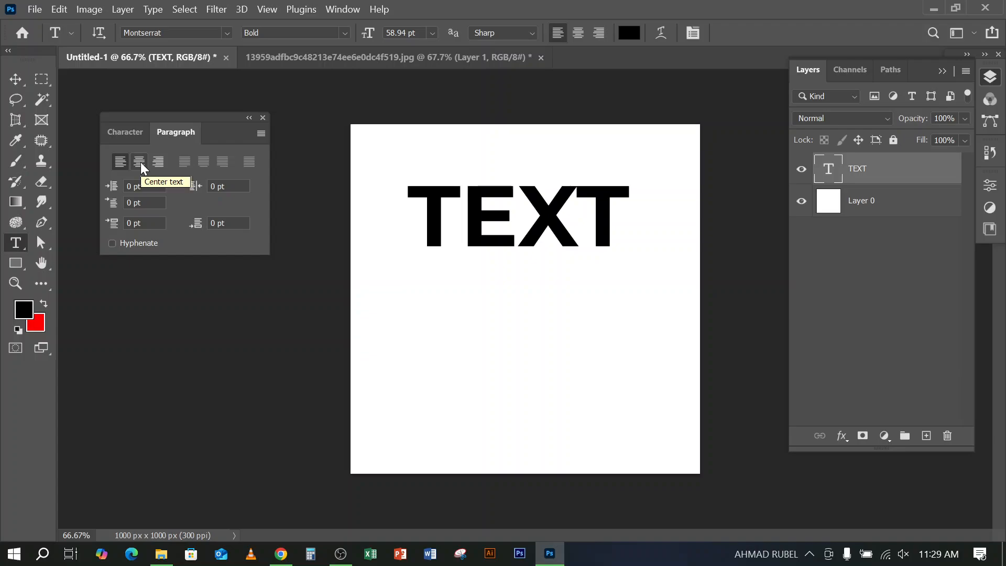
{"action": "left_click", "coordinate": [140, 162]}
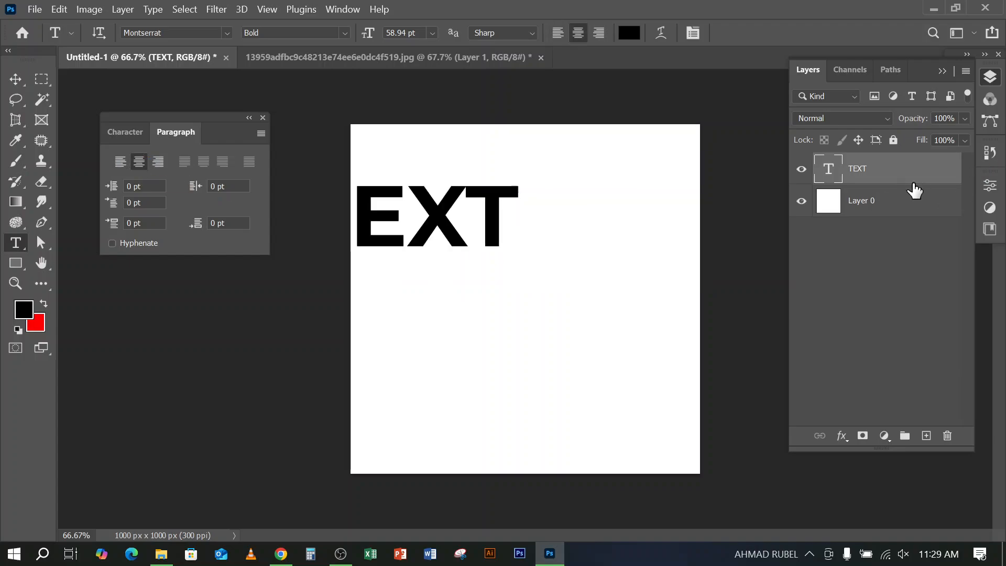
{"action": "left_click", "coordinate": [156, 161]}
{"action": "left_click", "coordinate": [120, 162]}
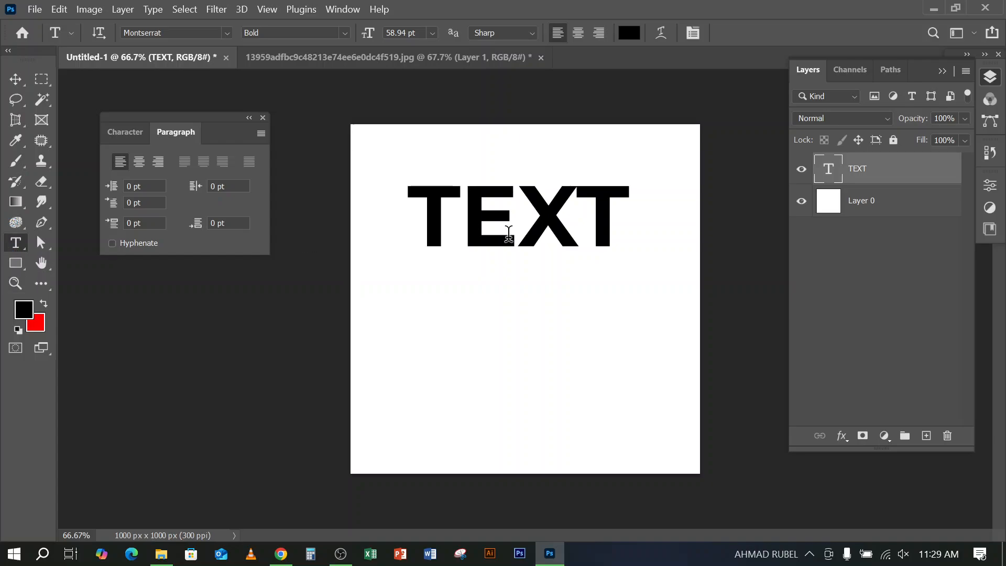
Select the word TEXT for editing, try right and center alignment on it, and restore left alignment
{"action": "left_click", "coordinate": [526, 209]}
{"action": "double_click", "coordinate": [524, 208]}
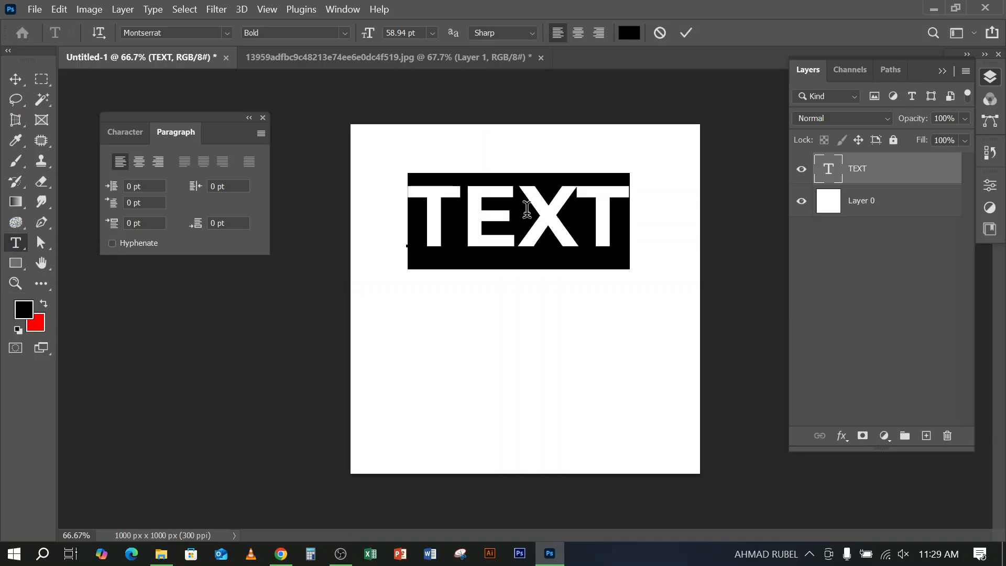
{"action": "left_click", "coordinate": [517, 229]}
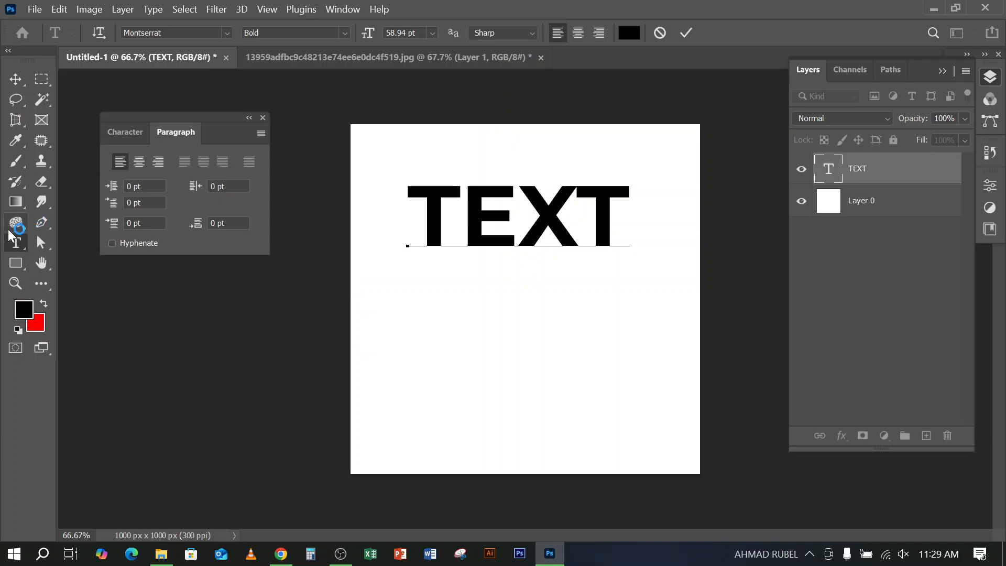
{"action": "double_click", "coordinate": [523, 211]}
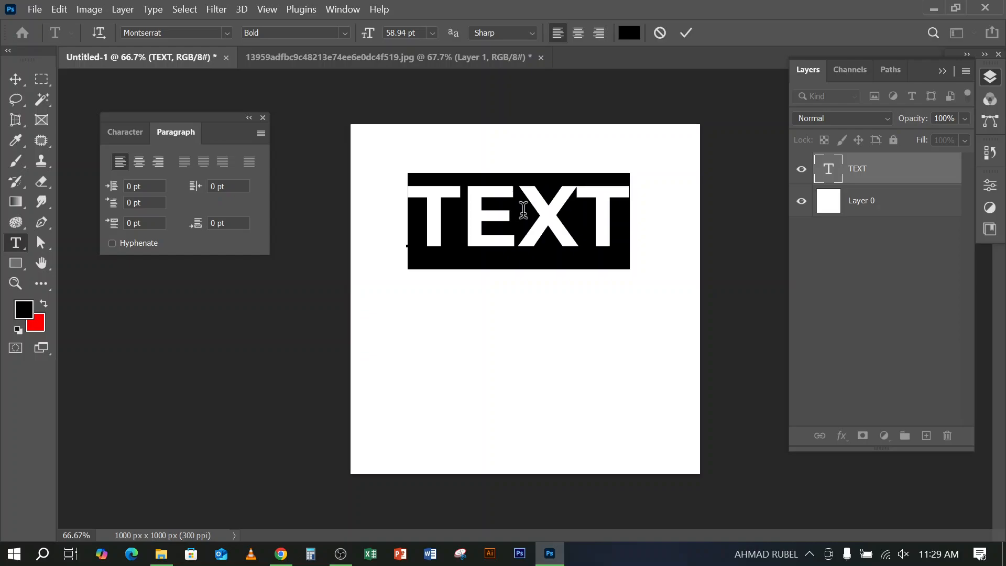
{"action": "left_click", "coordinate": [157, 162]}
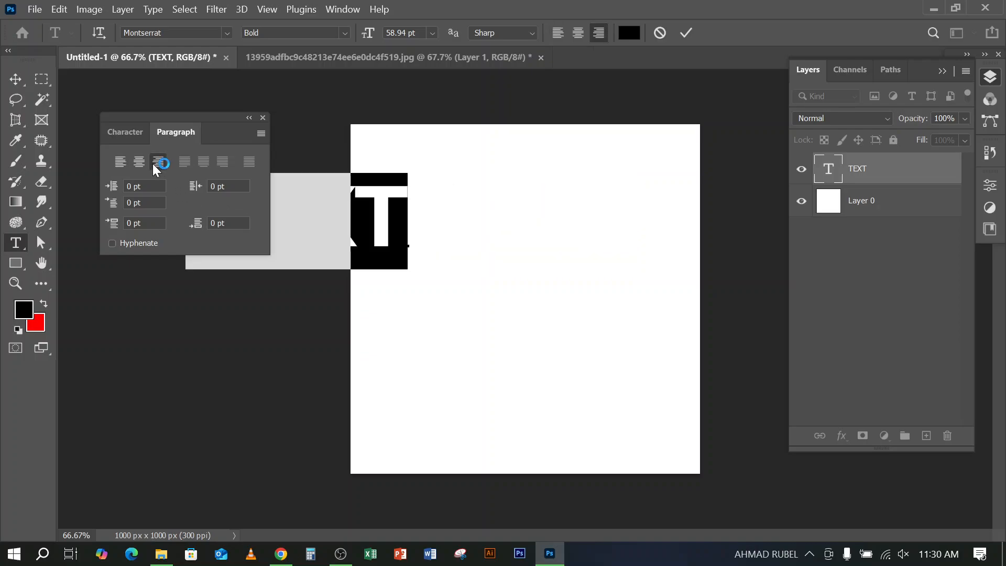
{"action": "left_click", "coordinate": [142, 165]}
{"action": "left_click", "coordinate": [125, 165]}
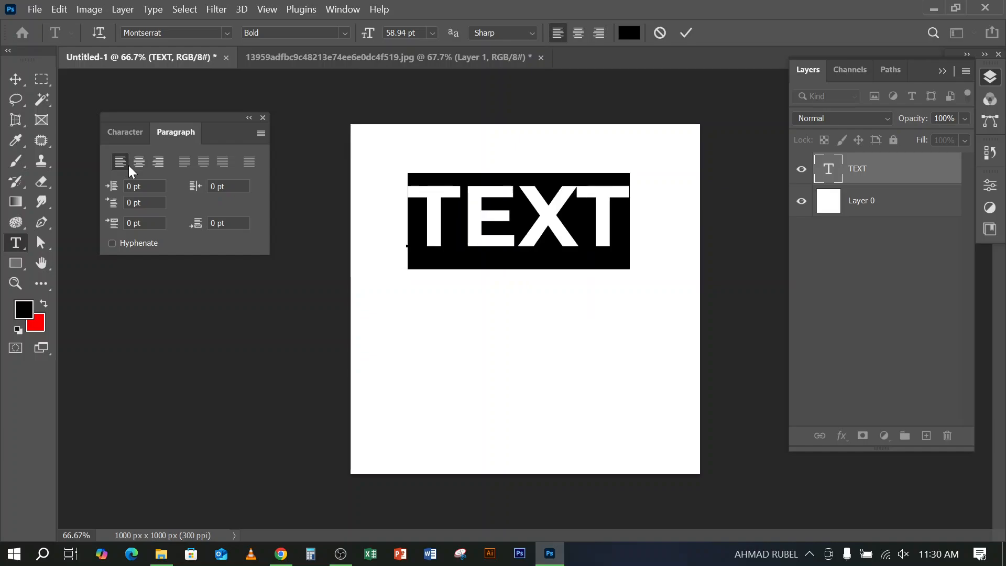
{"action": "left_click", "coordinate": [516, 217]}
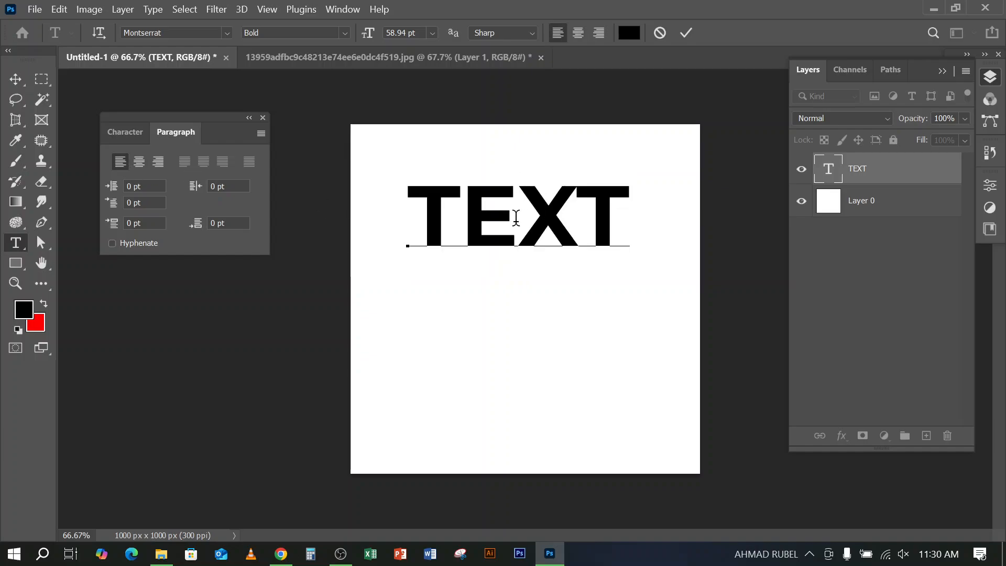
Commit the text edit, set the TEXT layer's paragraph alignment to center, and shift the word slightly down and right with the Move tool
{"action": "left_click", "coordinate": [686, 33]}
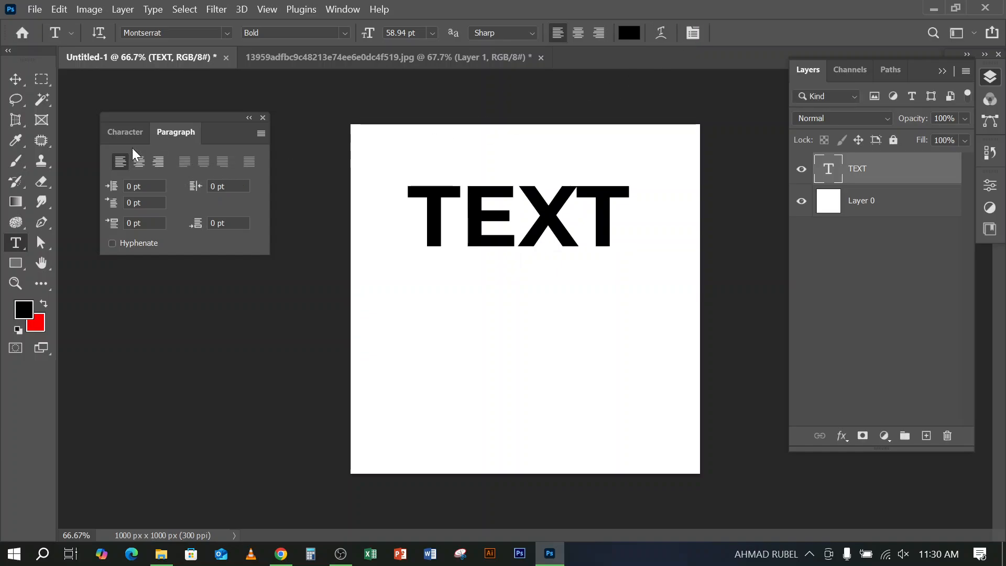
{"action": "left_click", "coordinate": [141, 161]}
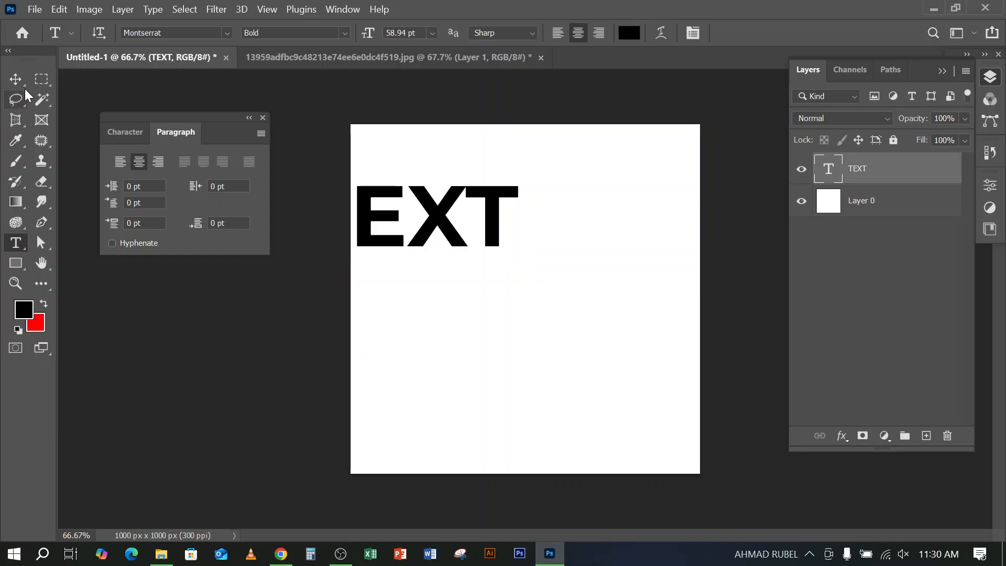
{"action": "left_click", "coordinate": [20, 79]}
{"action": "left_click_drag", "start_coordinate": [444, 209], "coordinate": [448, 243]}
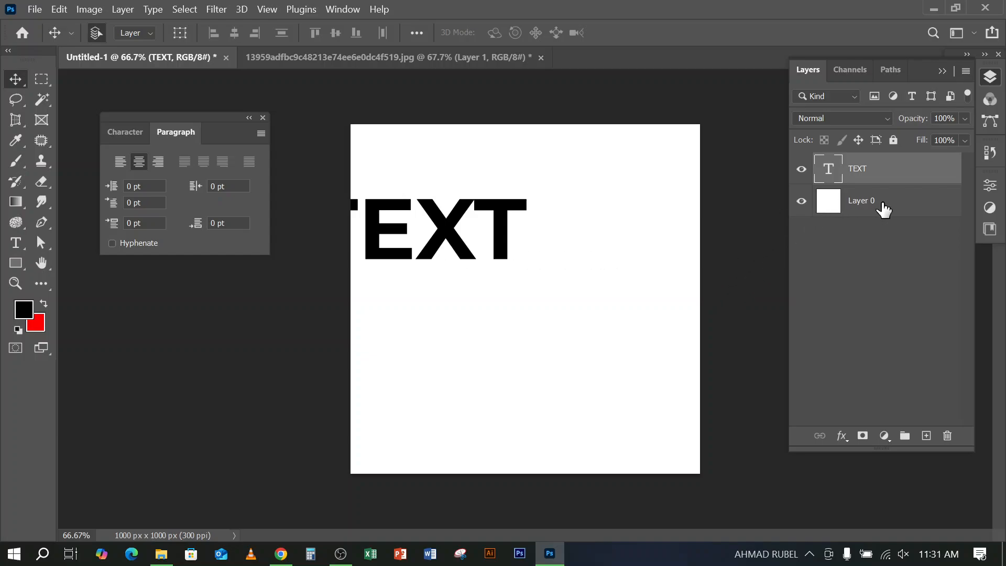
Load Layer 0's outline as a selection, align the TEXT layer to its horizontal center, and deselect
{"action": "left_click", "coordinate": [841, 216]}
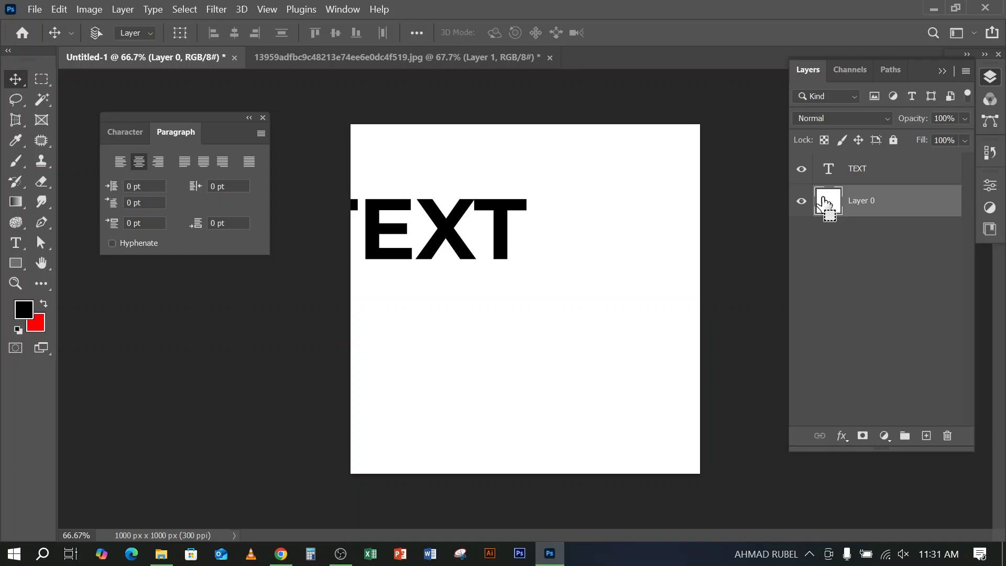
{"action": "left_click", "coordinate": [824, 206], "text": "ctrl"}
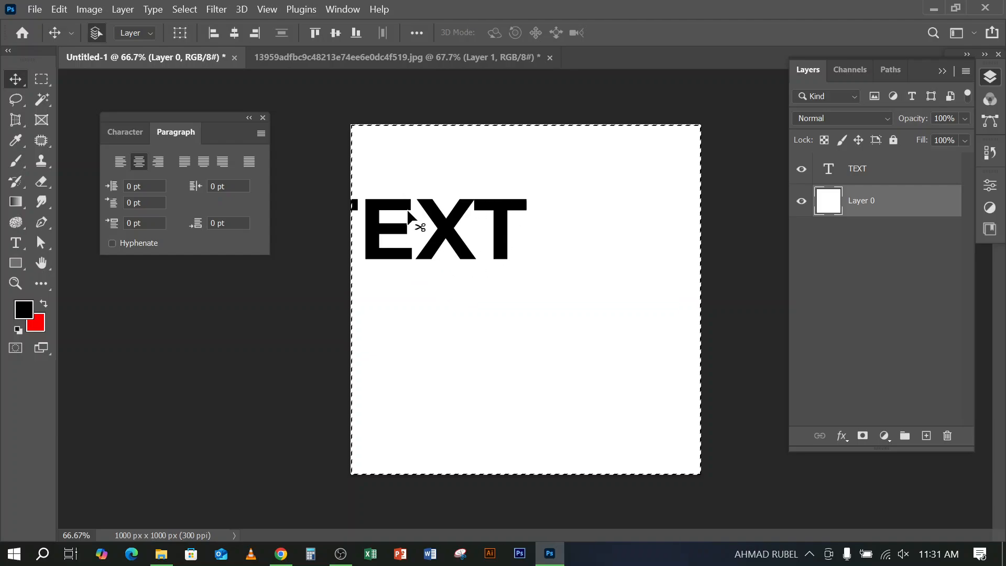
{"action": "left_click", "coordinate": [896, 176]}
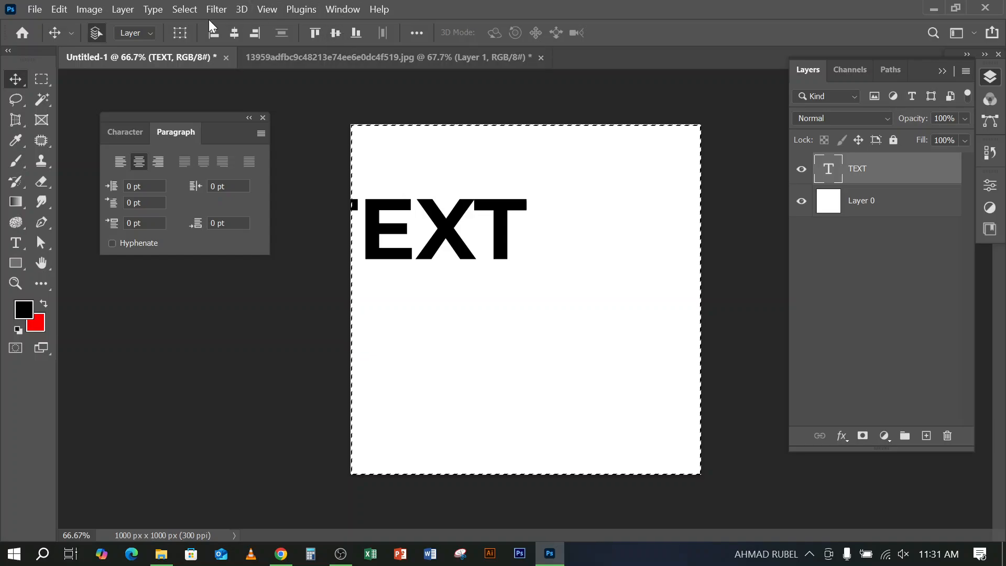
{"action": "left_click", "coordinate": [236, 33]}
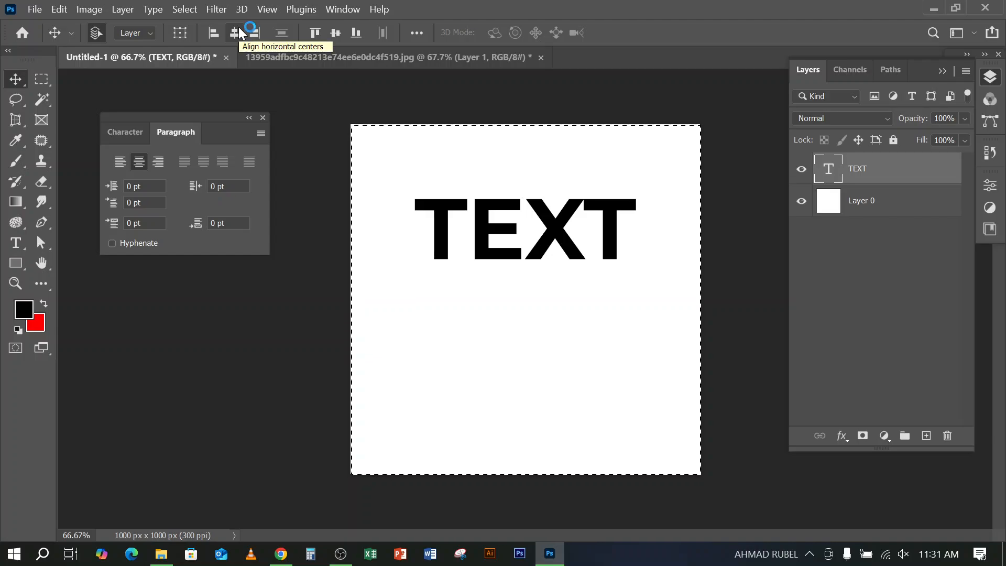
{"action": "key", "text": "ctrl+d"}
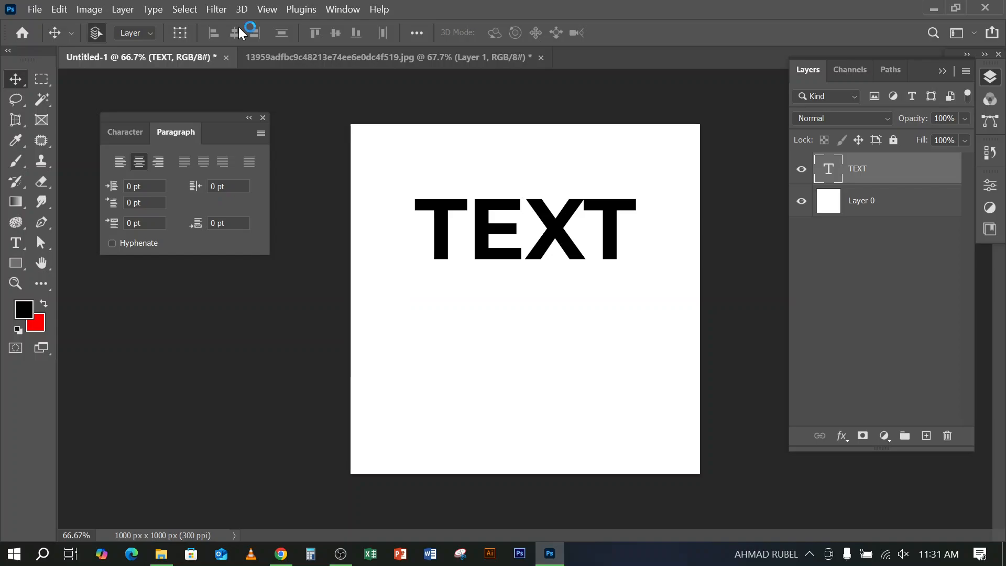
Move the TEXT layer partly off the canvas's upper-left edge, reload Layer 0 as a selection, and align the text to its horizontal center
{"action": "left_click_drag", "start_coordinate": [566, 255], "coordinate": [436, 224]}
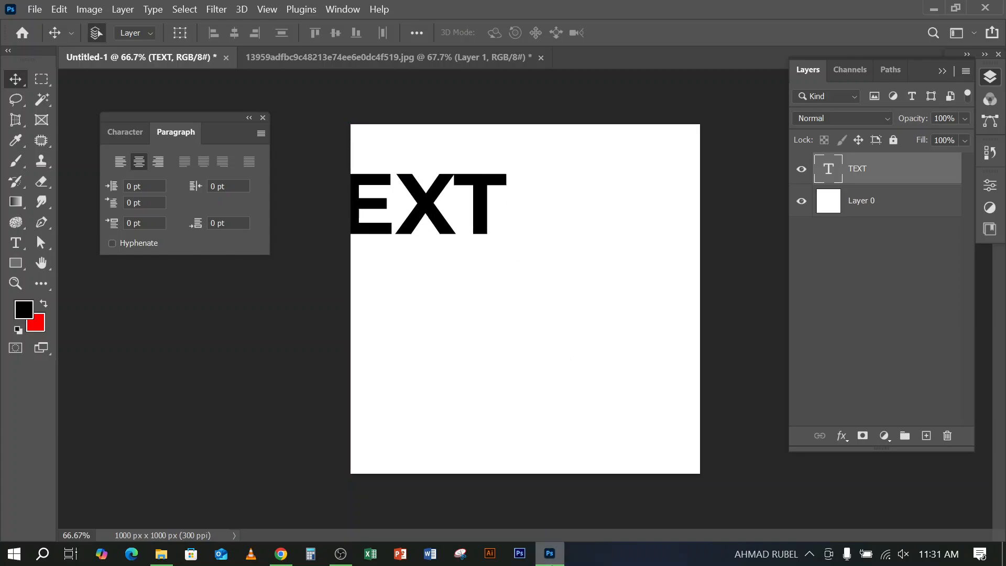
{"action": "mouse_move", "coordinate": [550, 554]}
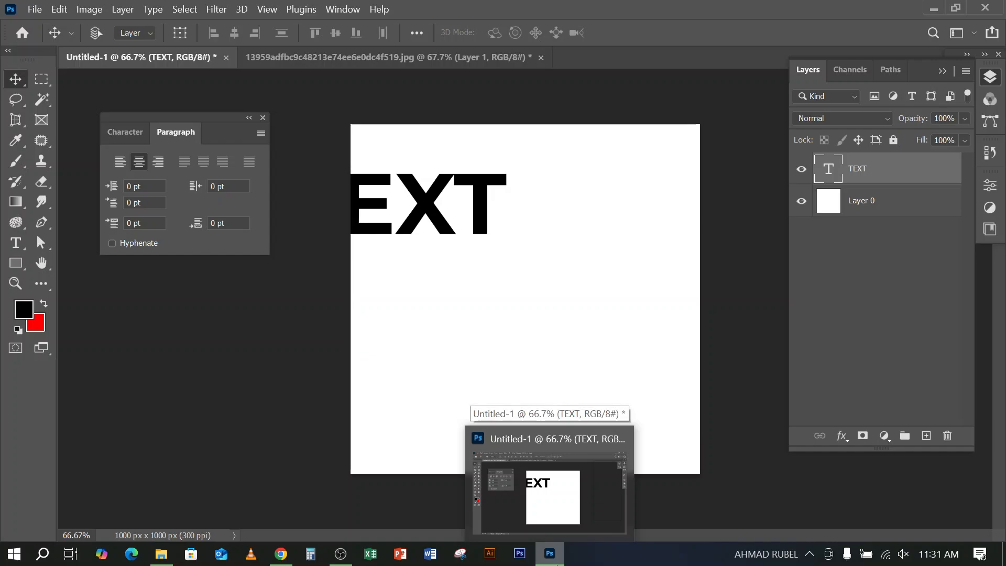
{"action": "left_click_drag", "start_coordinate": [845, 215], "coordinate": [830, 207]}
{"action": "left_click", "coordinate": [829, 206], "text": "ctrl"}
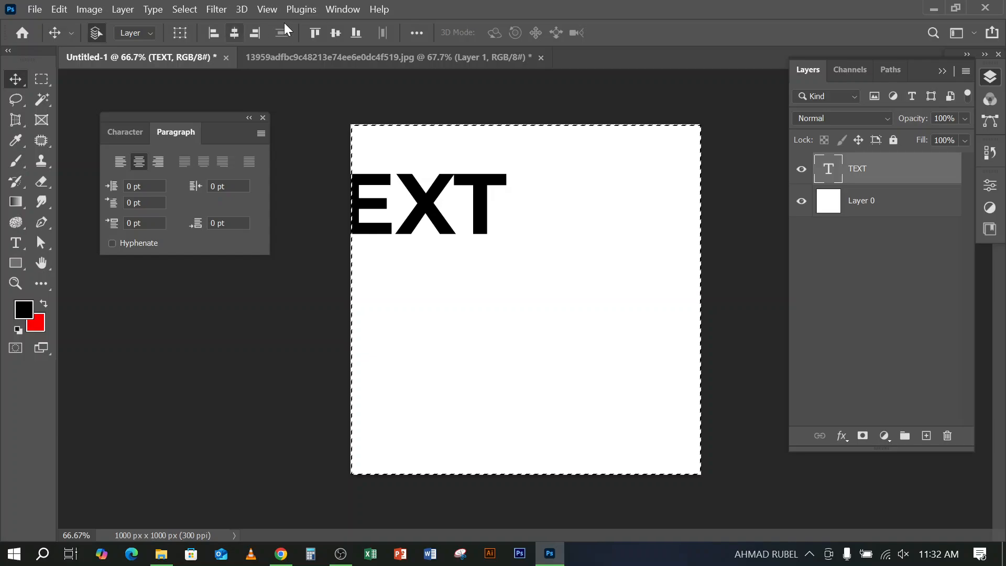
{"action": "left_click", "coordinate": [235, 34]}
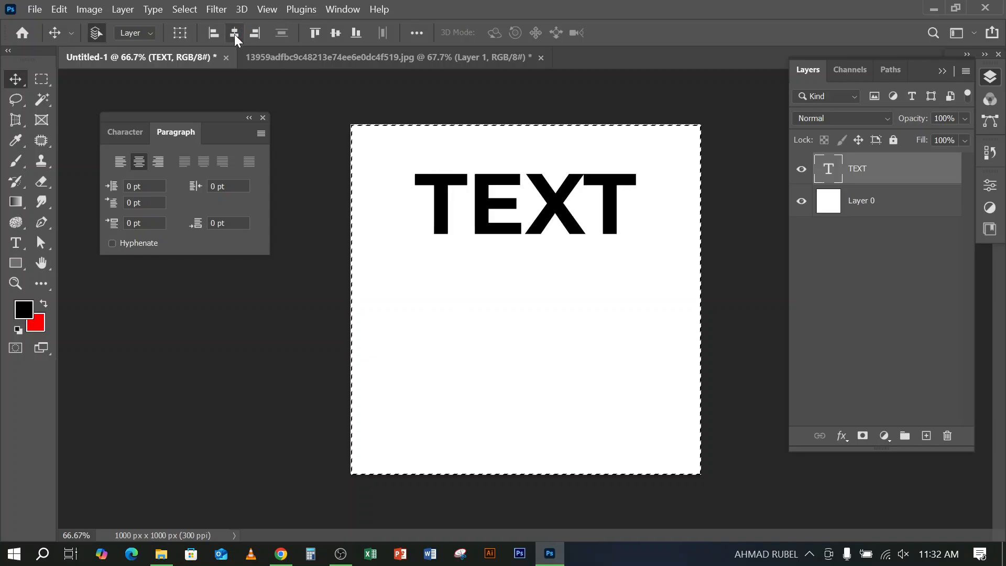
Try left, right, top and bottom alignment of the TEXT layer within the selection, finishing centered horizontally and vertically
{"action": "left_click", "coordinate": [213, 34]}
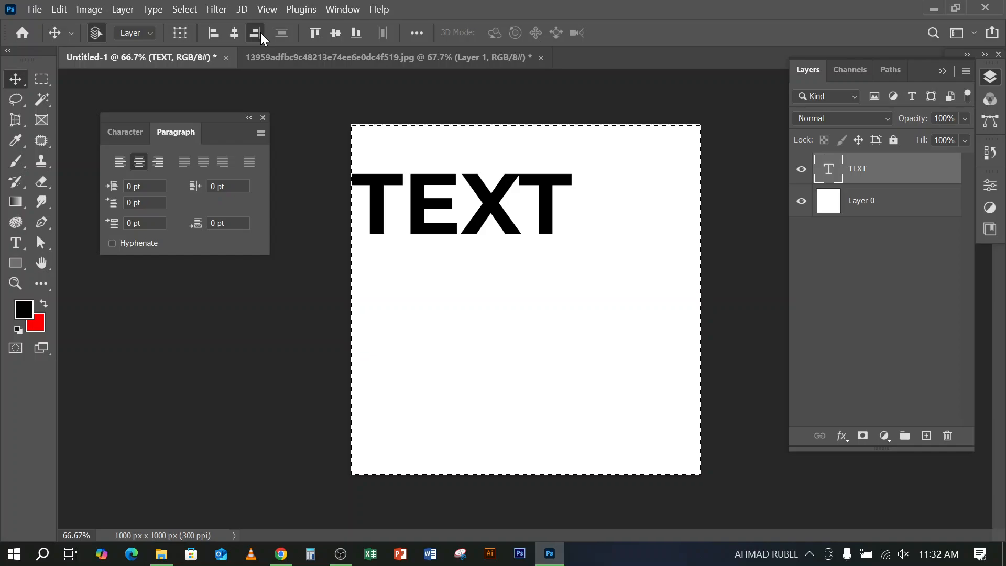
{"action": "left_click", "coordinate": [257, 35]}
{"action": "left_click", "coordinate": [235, 35]}
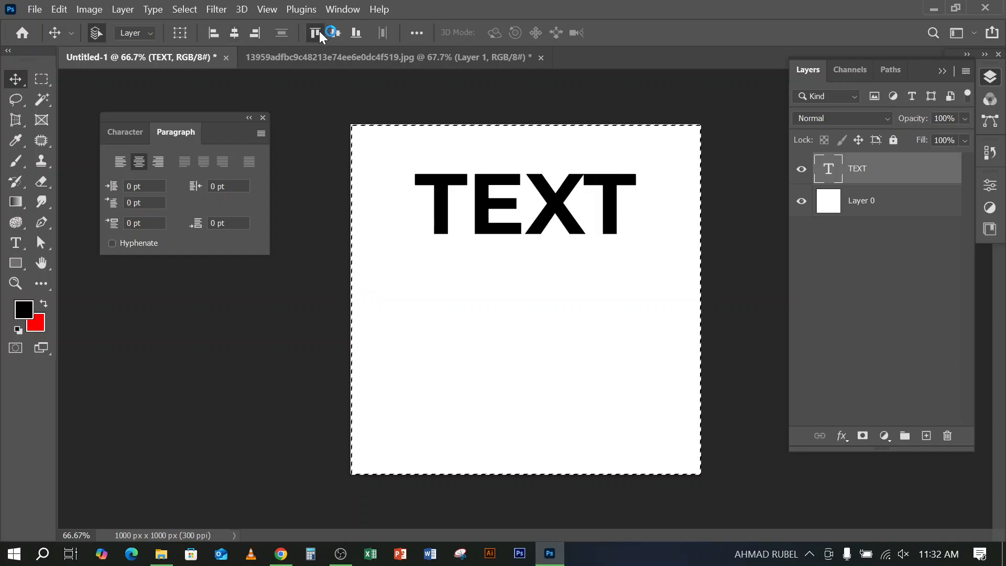
{"action": "left_click", "coordinate": [316, 33]}
{"action": "left_click", "coordinate": [356, 33]}
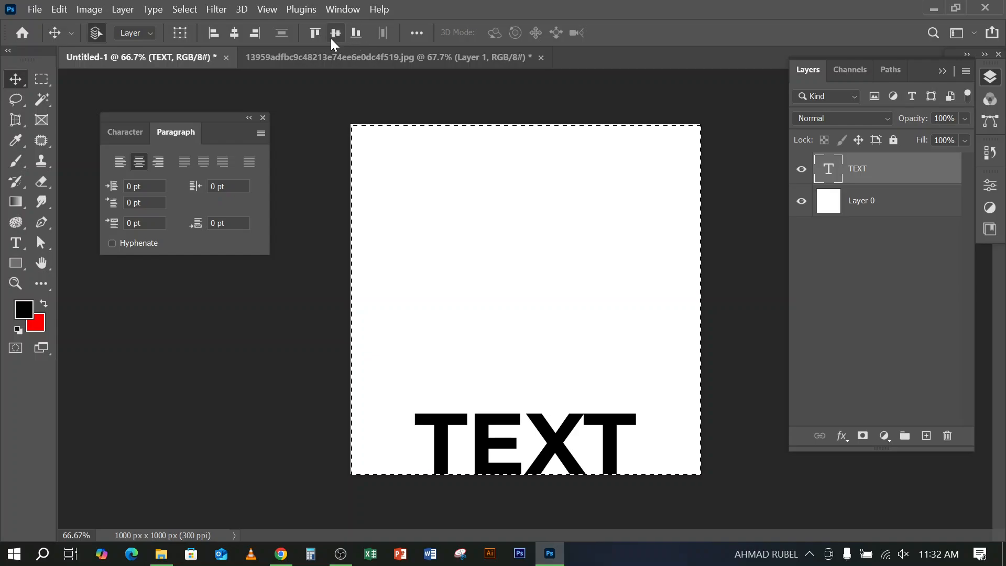
{"action": "left_click", "coordinate": [336, 33]}
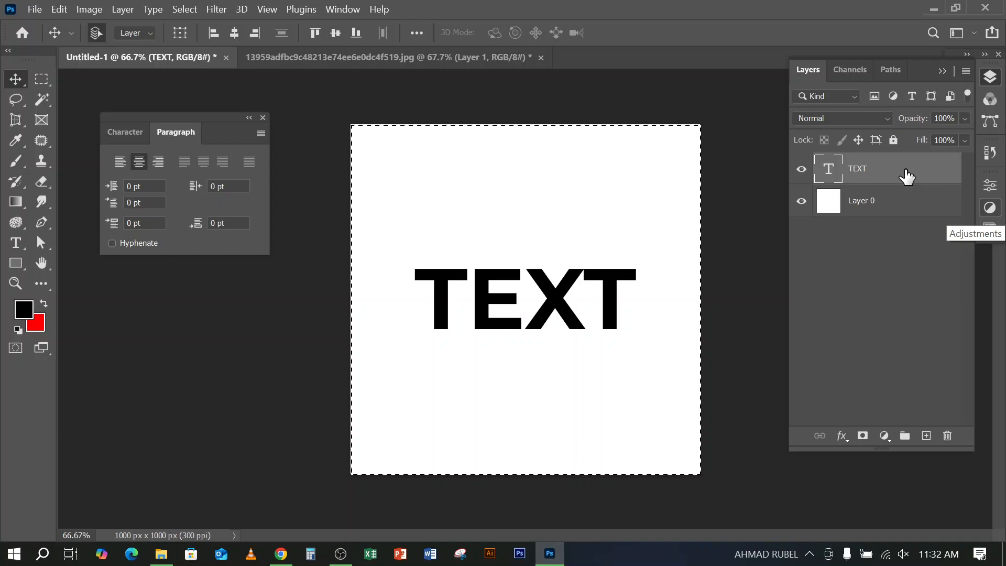
Clear the selection and load Layer 0's outline as a selection again, keeping the TEXT layer active
{"action": "left_click_drag", "start_coordinate": [906, 177], "coordinate": [826, 210]}
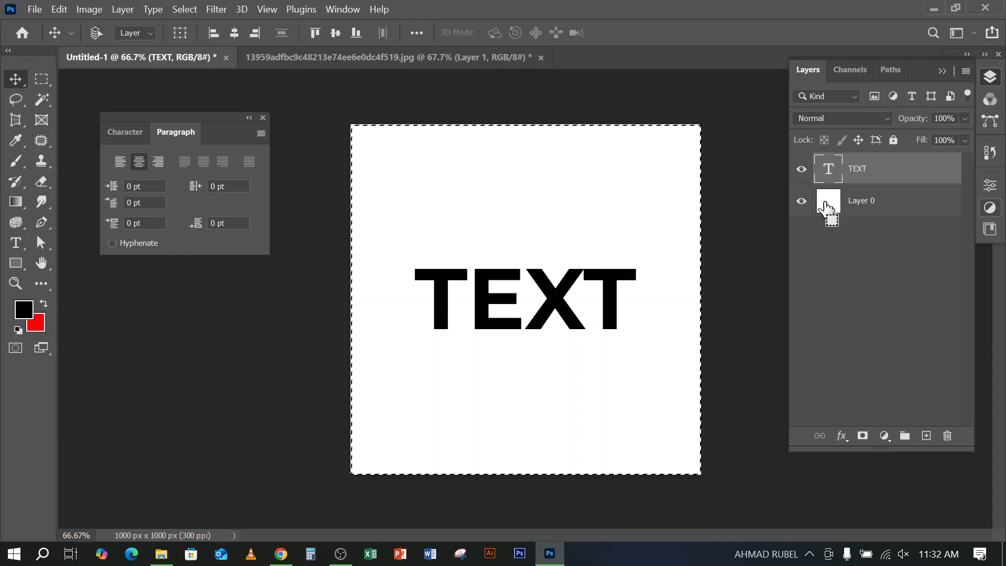
{"action": "key", "text": "ctrl+d"}
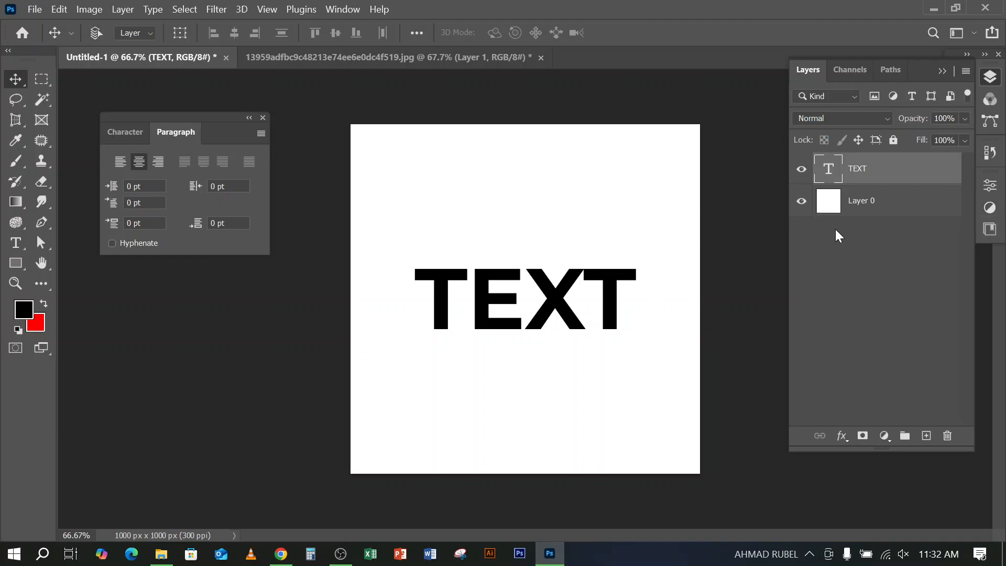
{"action": "left_click", "coordinate": [827, 205], "text": "ctrl"}
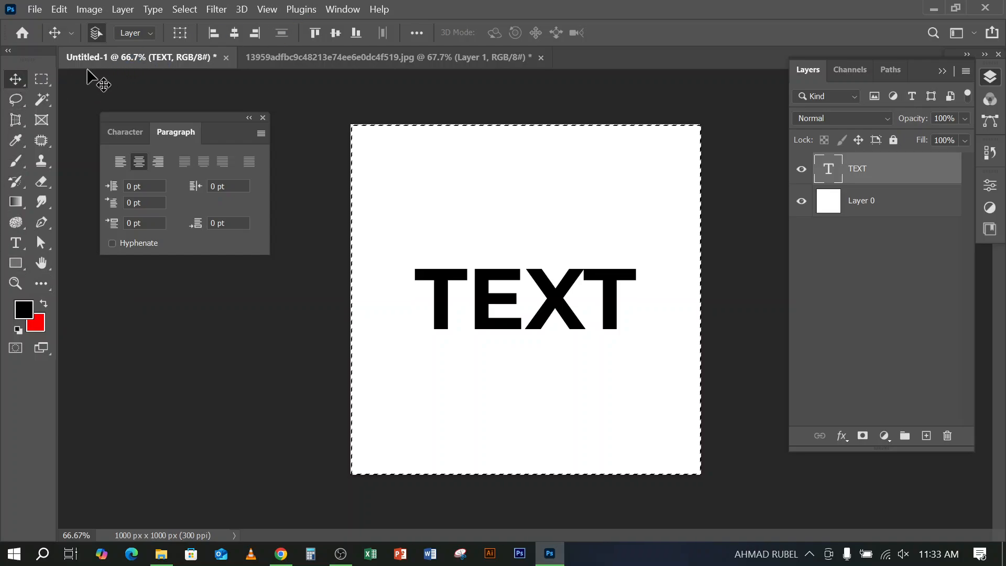
Try the Rectangular Marquee and Lasso tools, and return to the Move tool with the selection still active
{"action": "left_click", "coordinate": [41, 78]}
{"action": "left_click", "coordinate": [17, 104]}
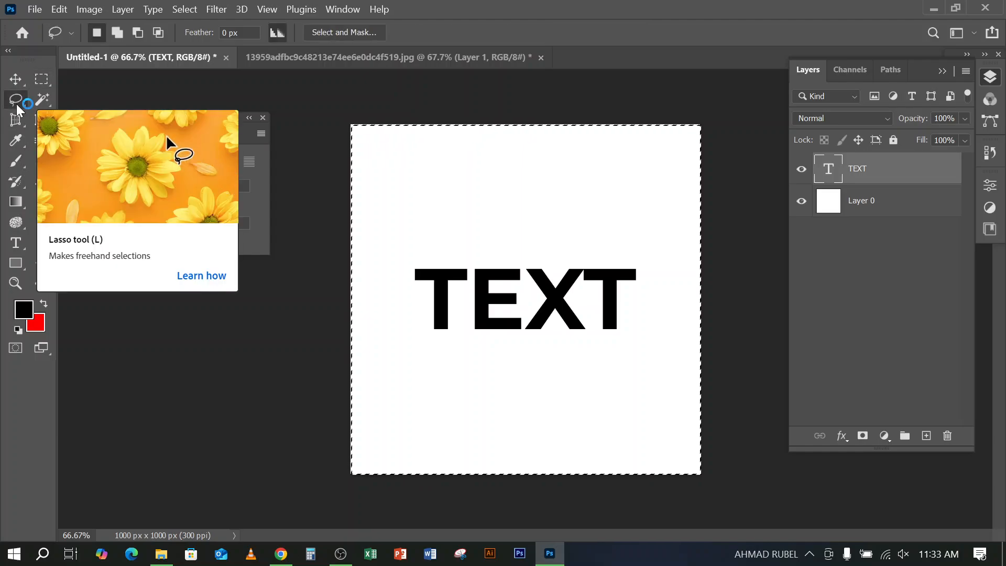
{"action": "left_click", "coordinate": [15, 79]}
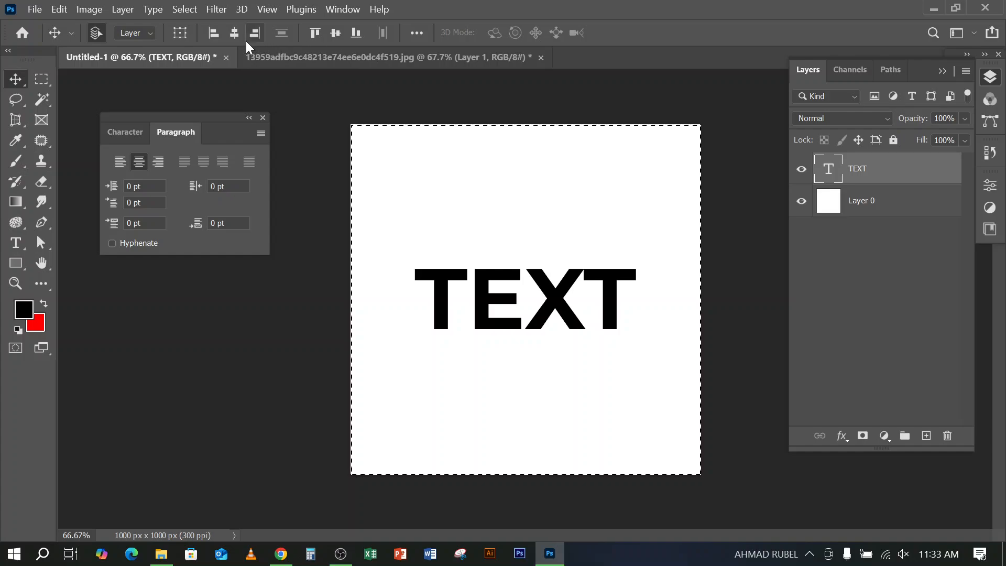
Align the TEXT layer to the selection's top, bottom, left and right edges in turn, return it to the exact center, and deselect
{"action": "left_click", "coordinate": [315, 33]}
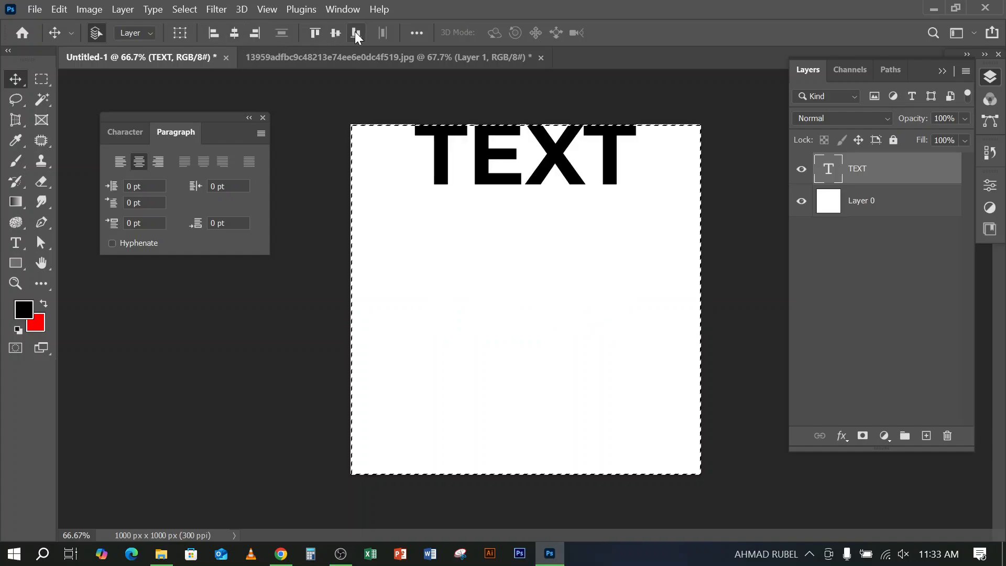
{"action": "left_click", "coordinate": [356, 33]}
{"action": "left_click", "coordinate": [214, 34]}
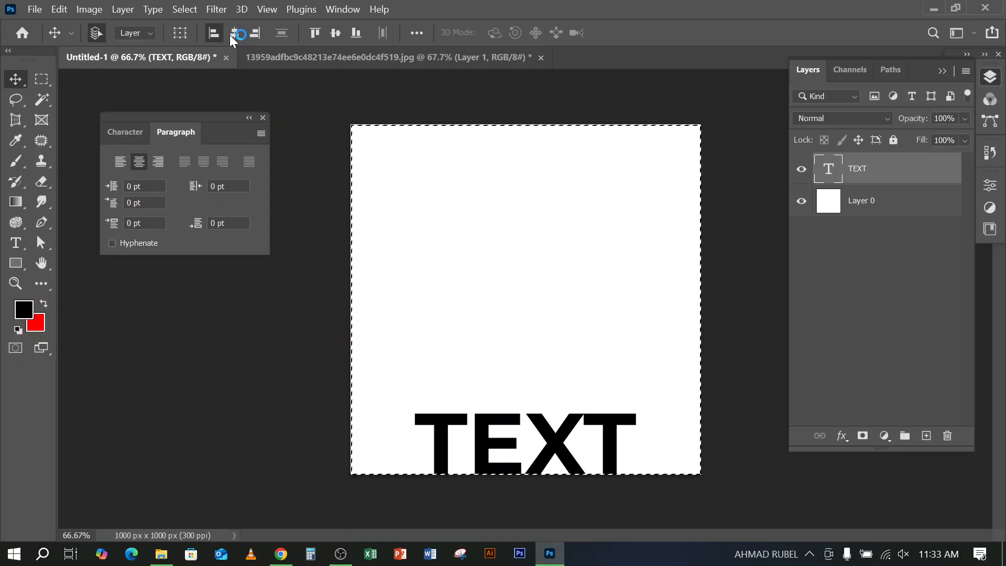
{"action": "left_click", "coordinate": [257, 35]}
{"action": "left_click", "coordinate": [234, 33]}
{"action": "left_click", "coordinate": [336, 33]}
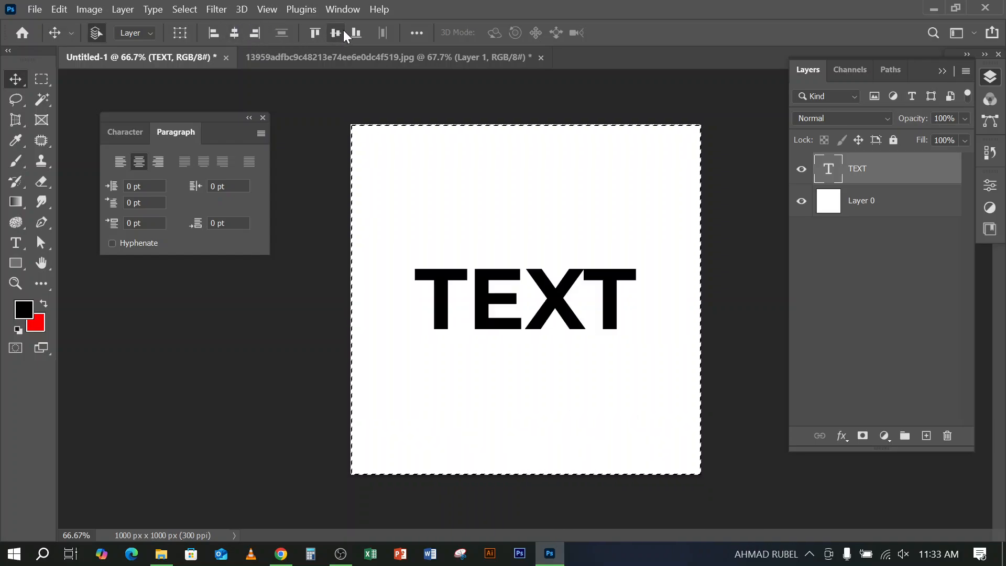
{"action": "key", "text": "ctrl+d"}
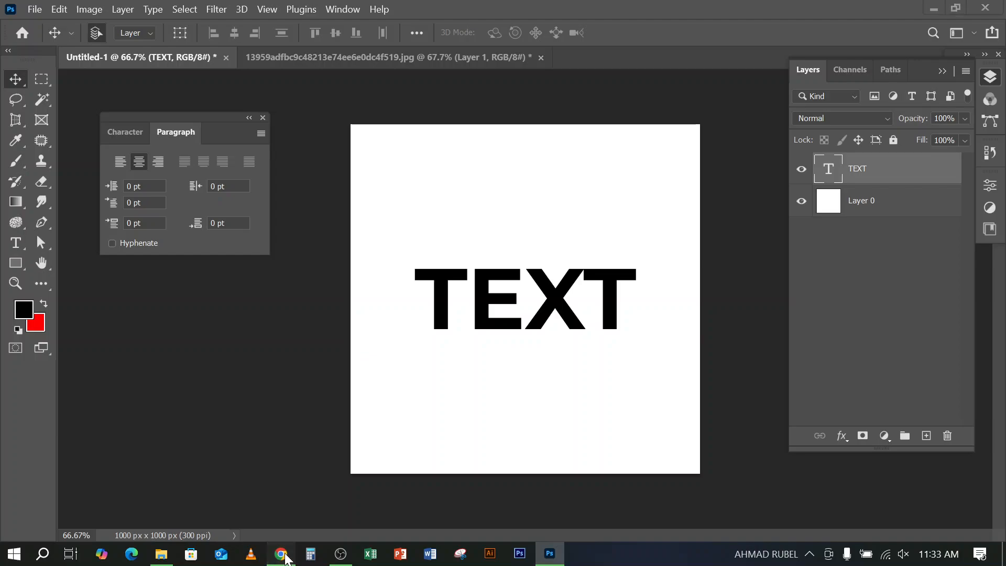
Switch to Chrome and examine the flyer design image results for text layout examples
{"action": "left_click", "coordinate": [282, 553]}
{"action": "left_click", "coordinate": [283, 555]}
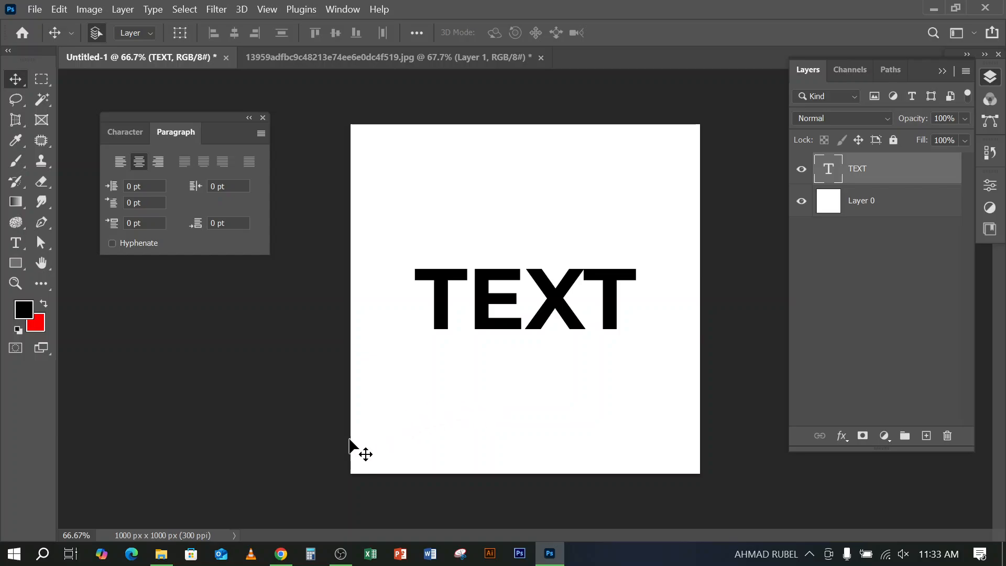
{"action": "mouse_move", "coordinate": [279, 555]}
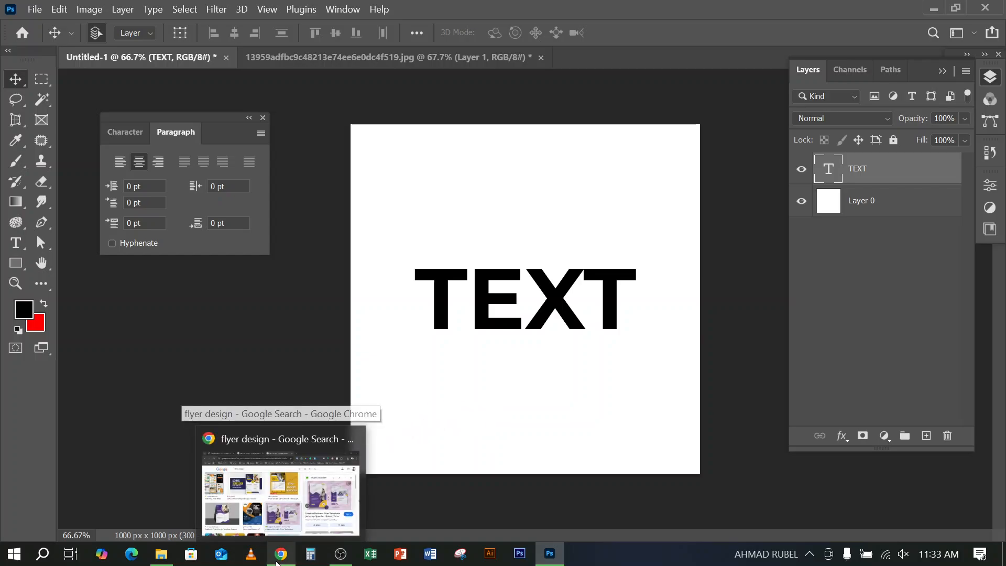
{"action": "left_click", "coordinate": [306, 495]}
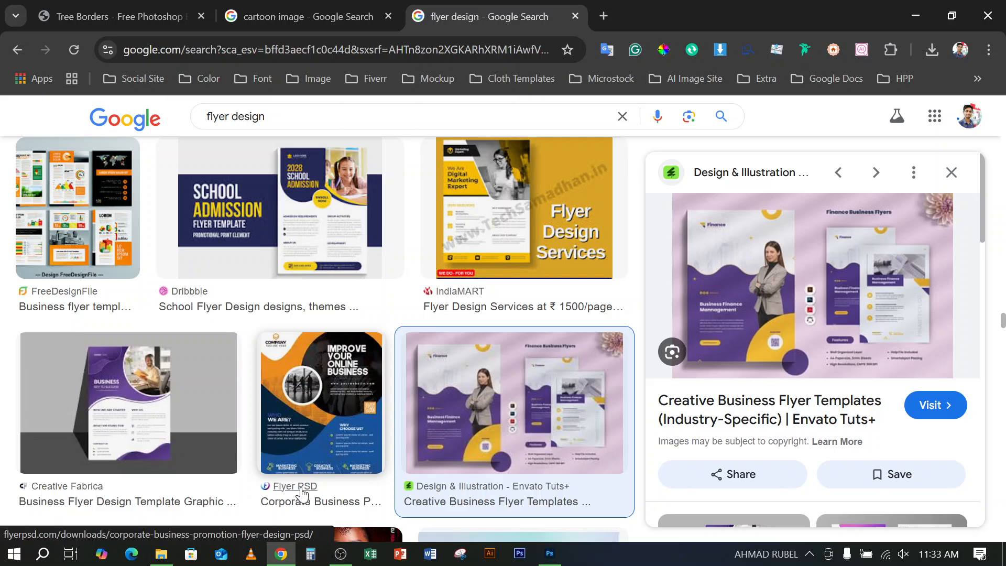
{"action": "mouse_move", "coordinate": [305, 474]}
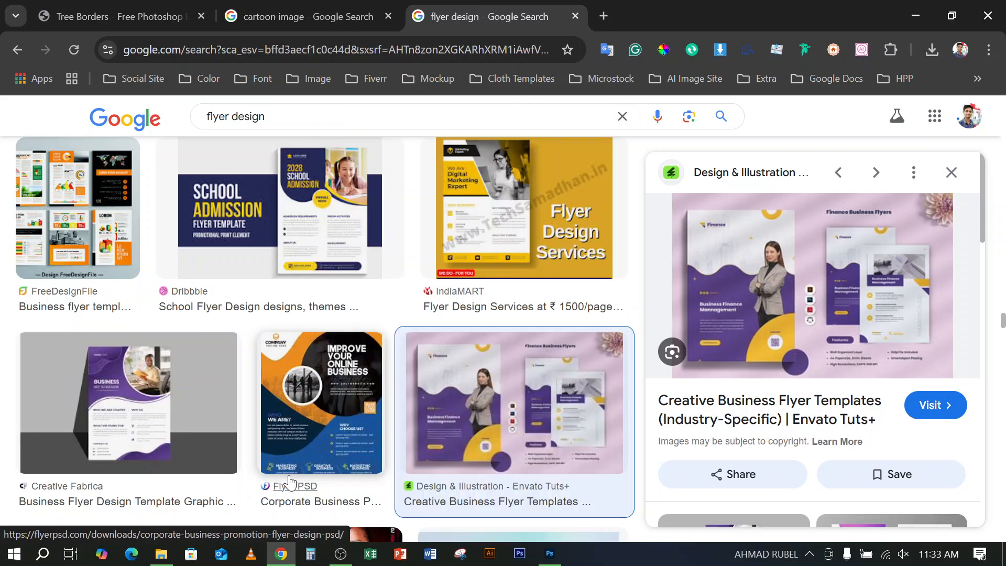
{"action": "mouse_move", "coordinate": [286, 449]}
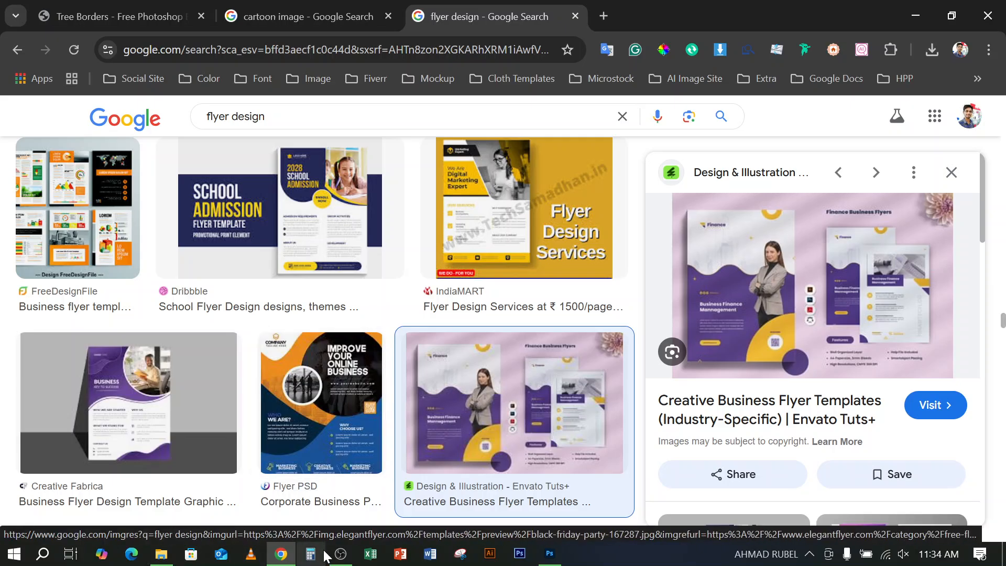
{"action": "left_click", "coordinate": [339, 555]}
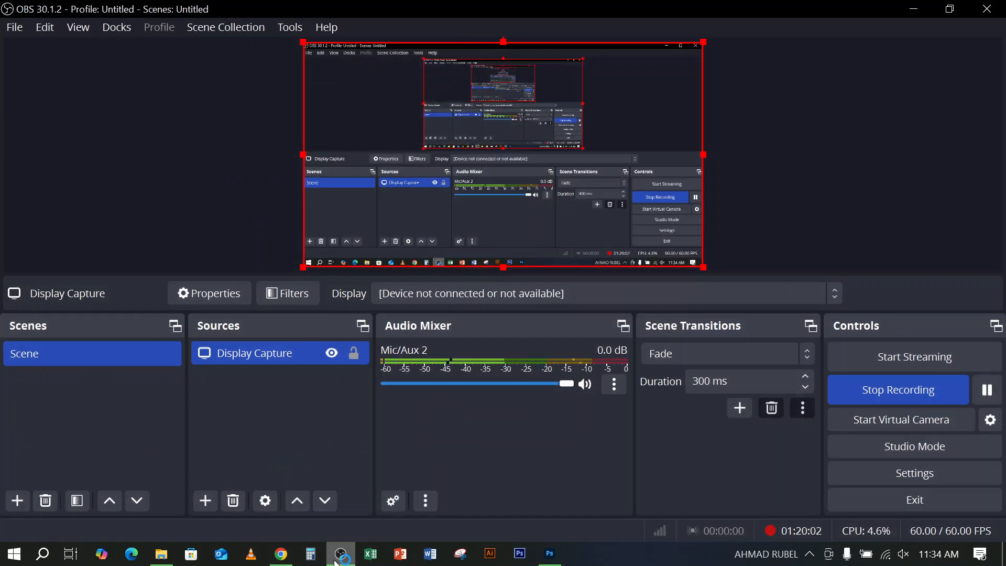
{"action": "left_click", "coordinate": [340, 555]}
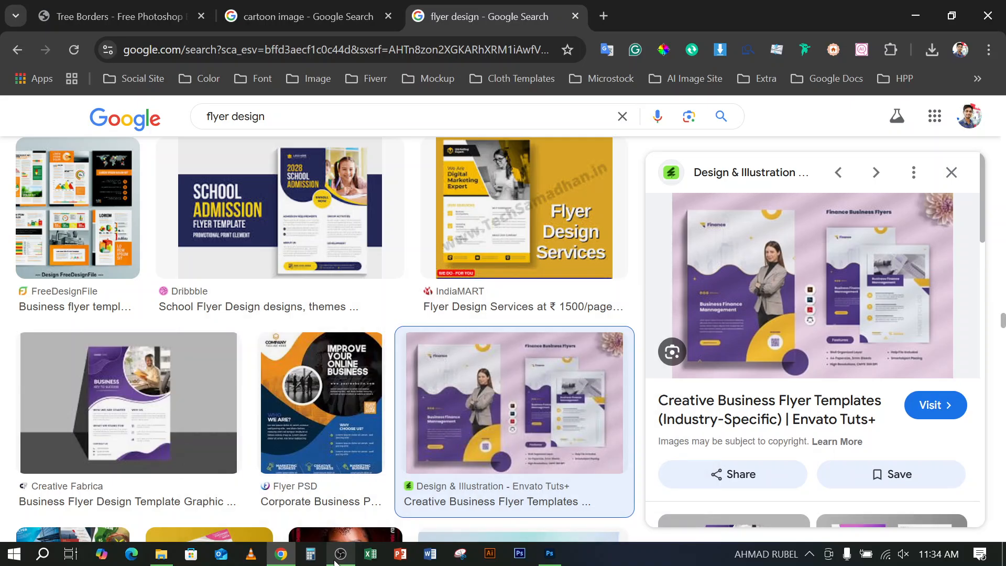
{"action": "left_click", "coordinate": [336, 558]}
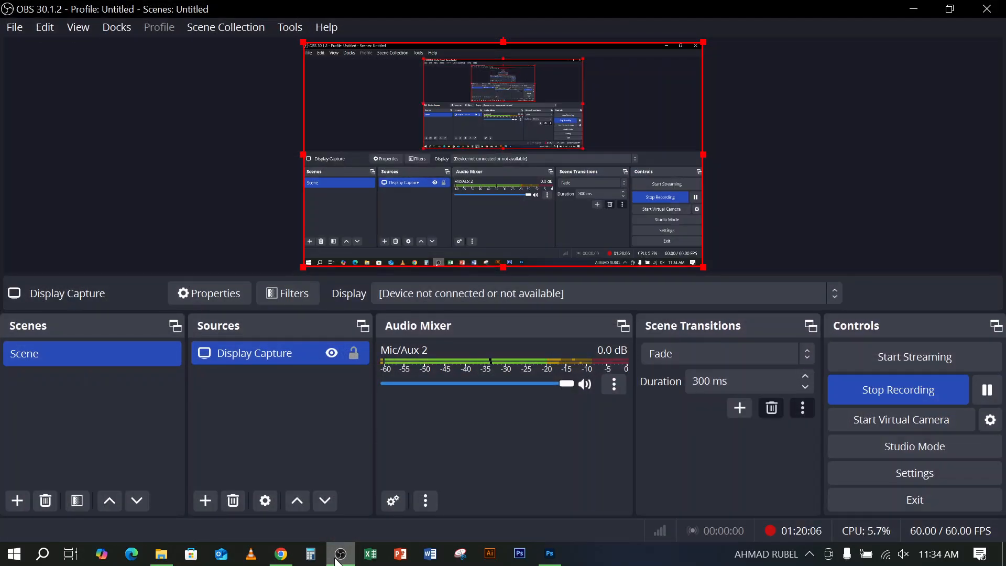